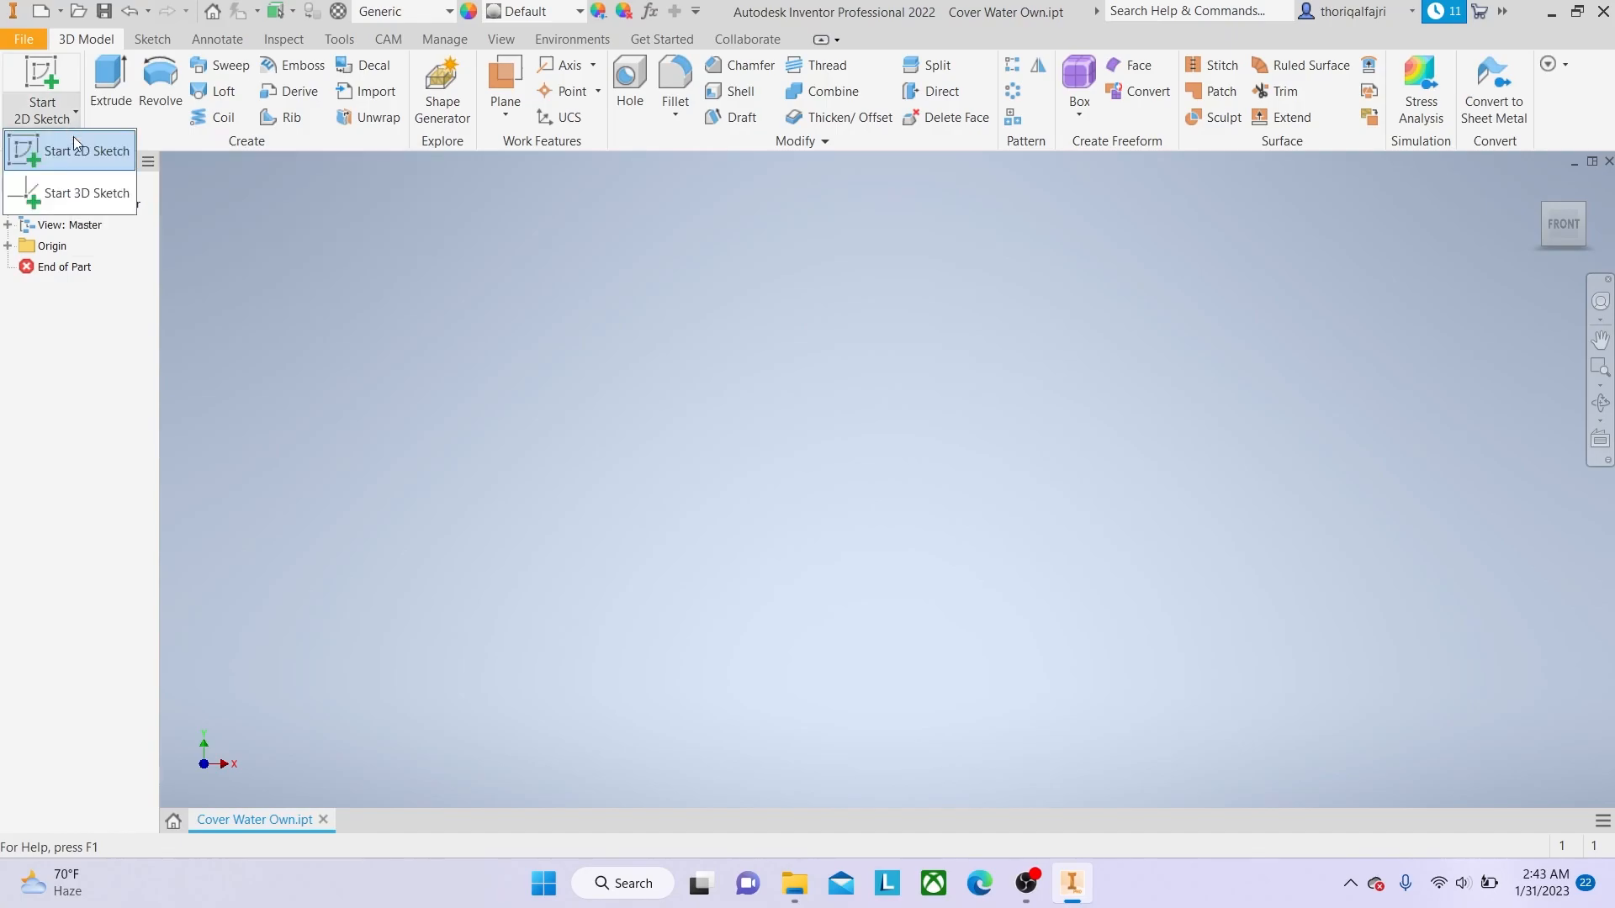
Start a 2D sketch on the XY plane and draw a two-point center rectangle at the origin, 4.5 mm wide and 40 mm high.
click(83, 154)
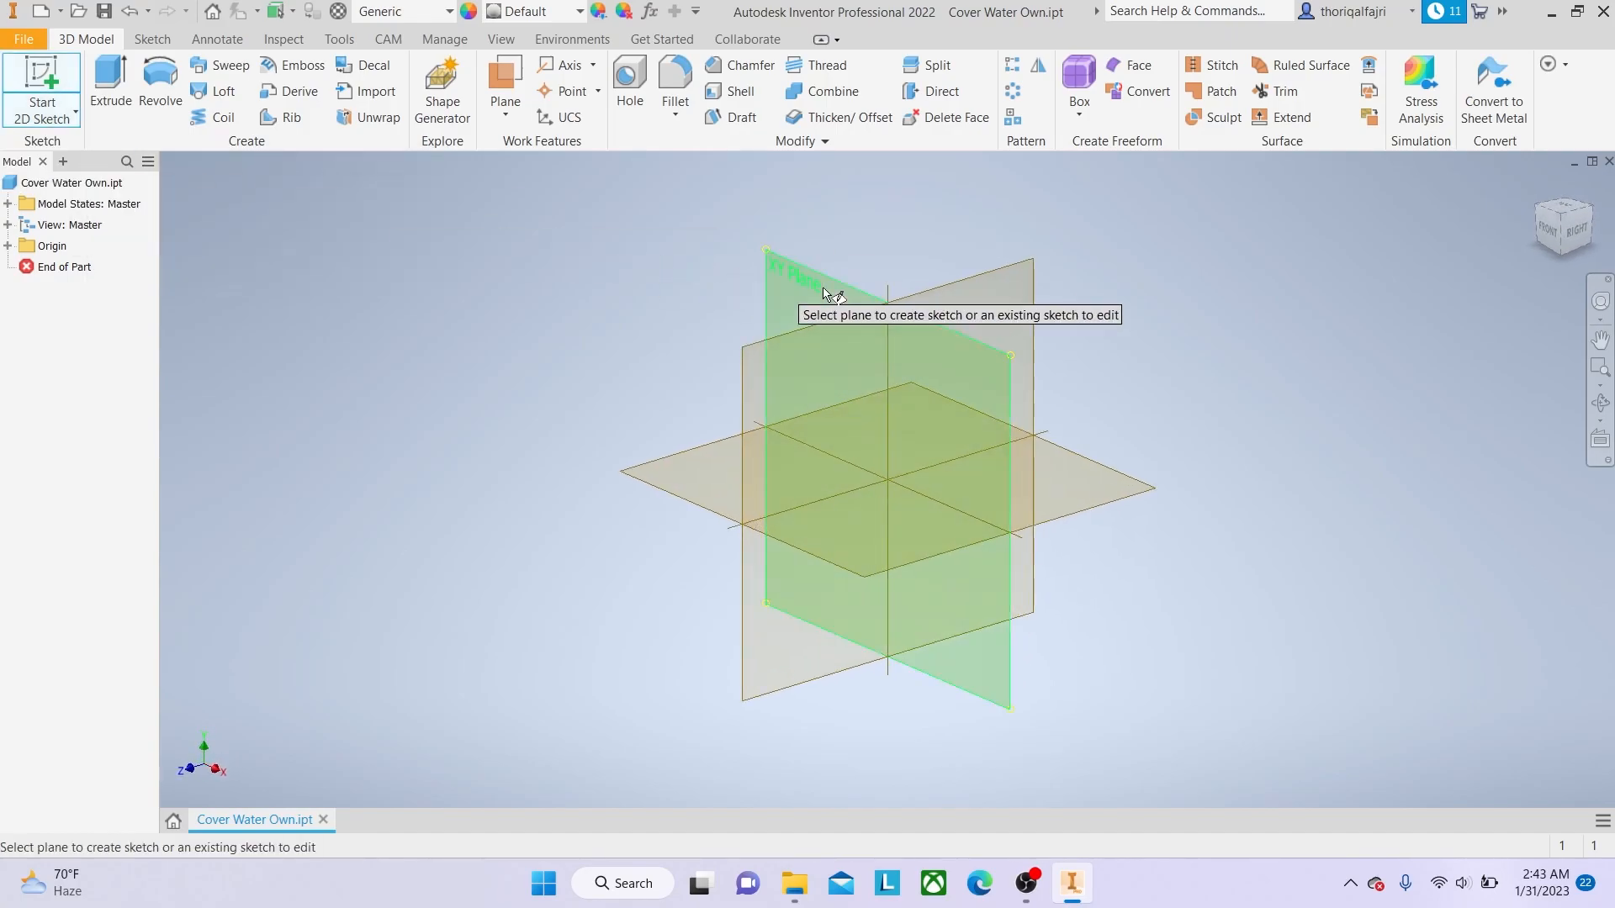
click(973, 380)
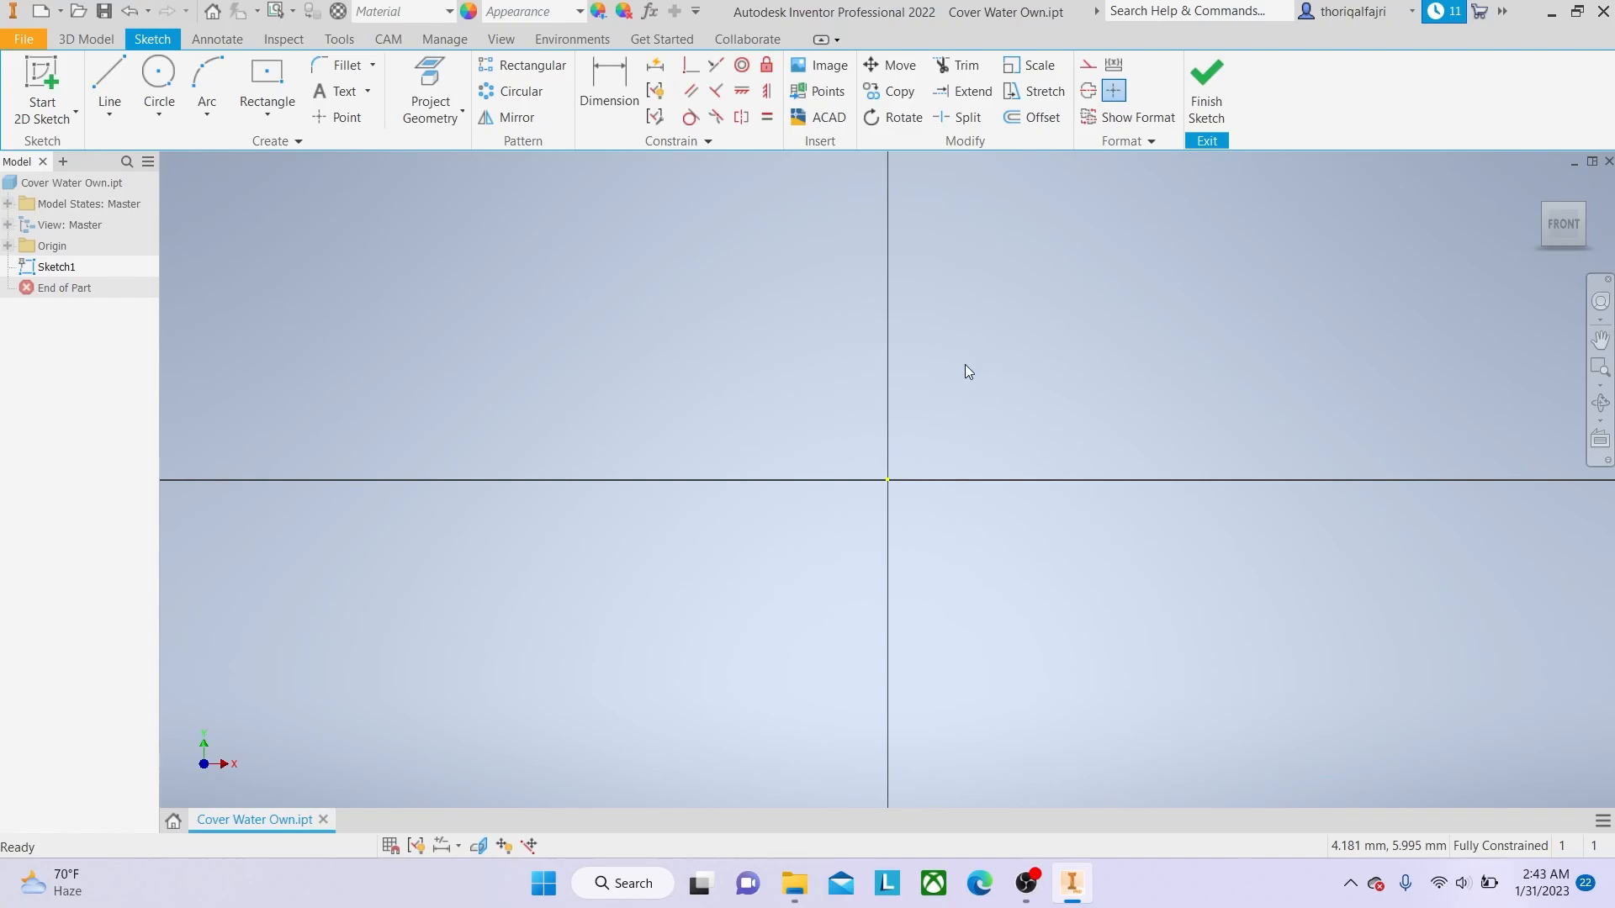
click(284, 120)
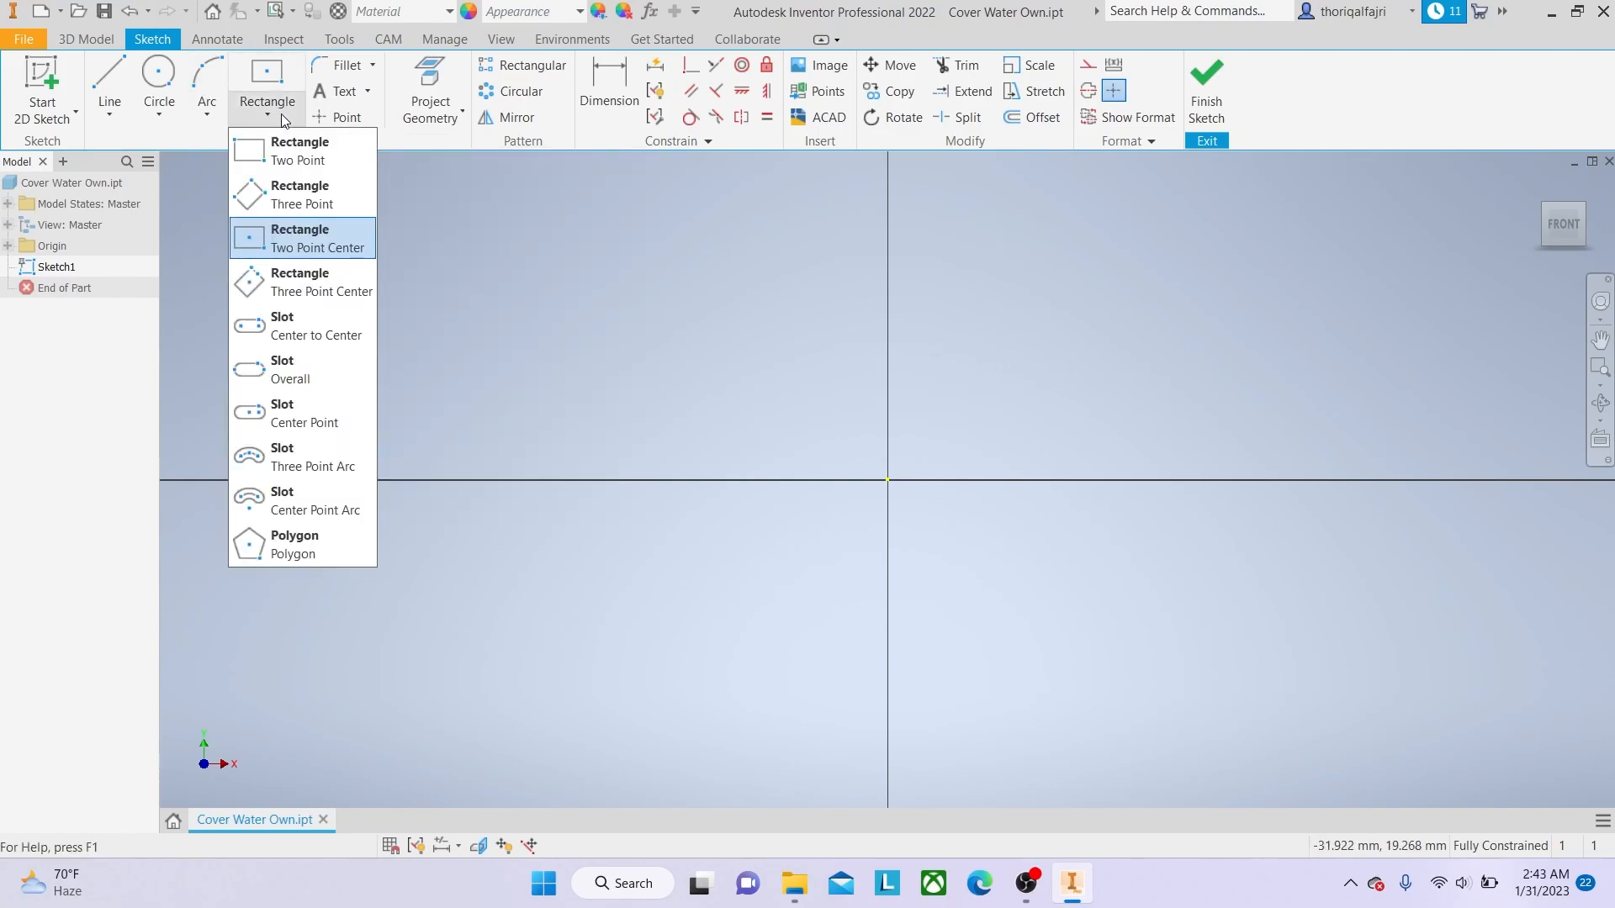
click(344, 244)
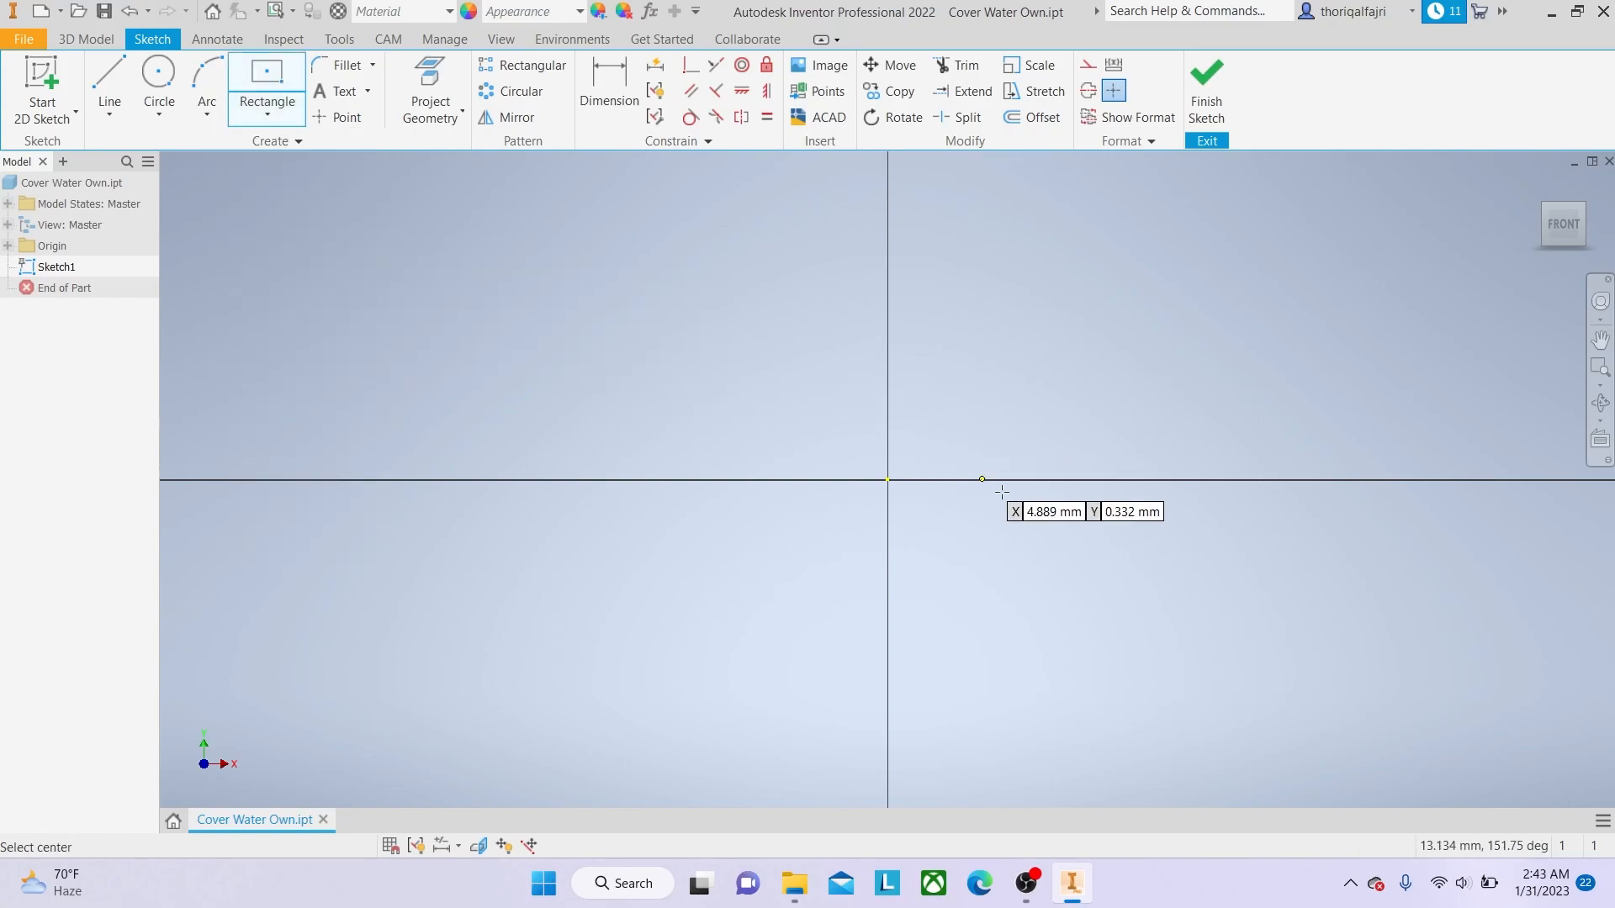
click(887, 479)
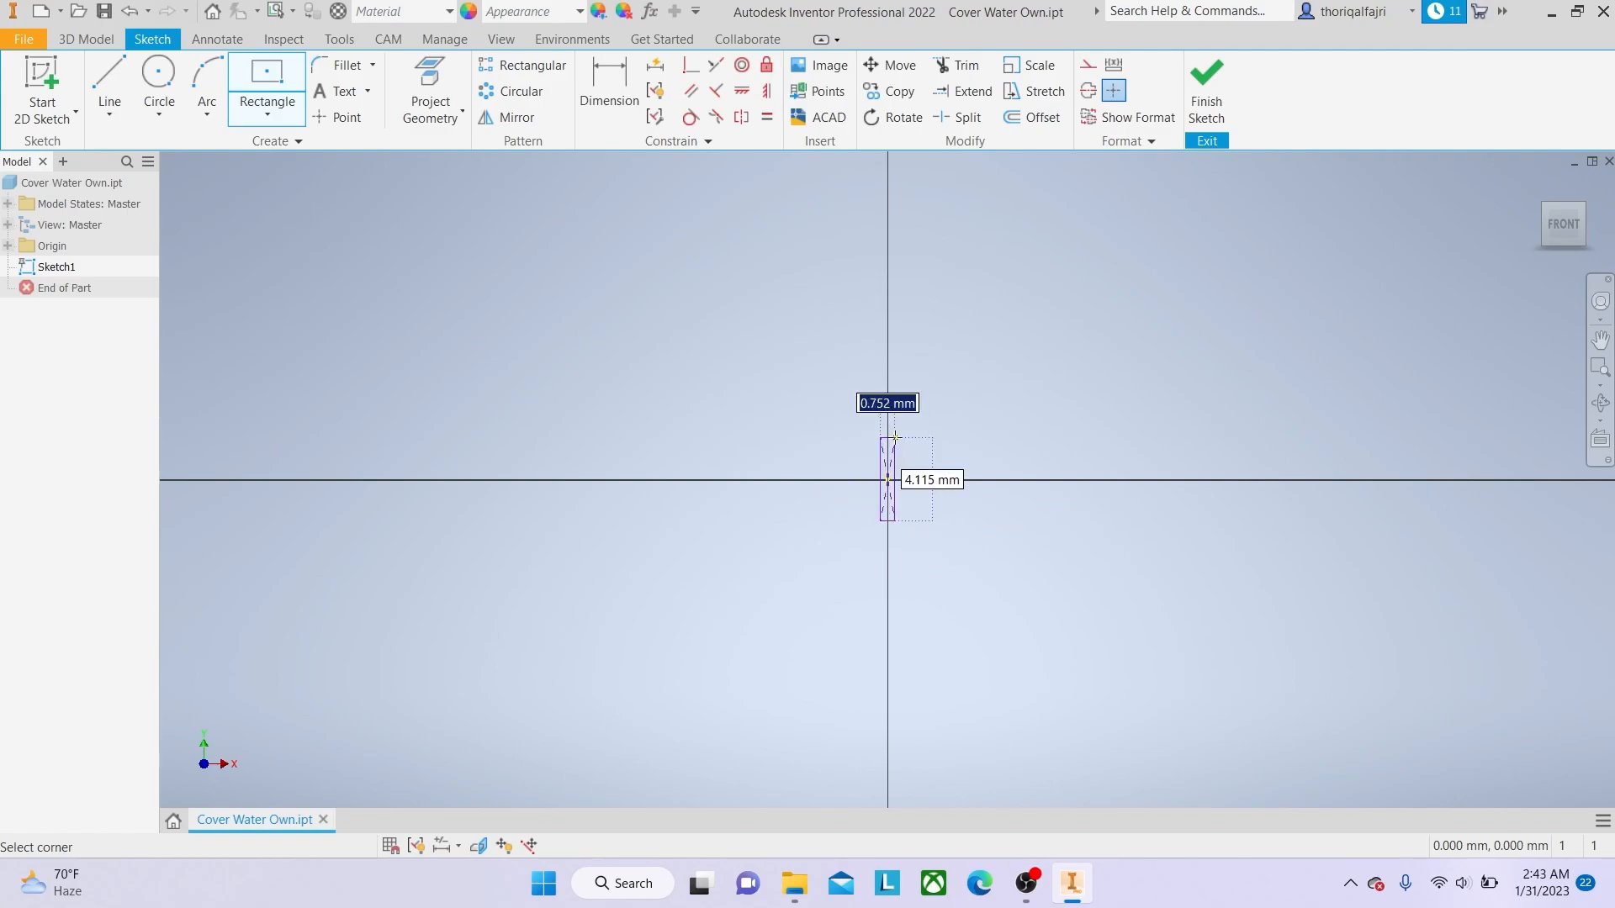
scroll(965, 225, down, 3)
middle_drag(965, 224, 910, 317)
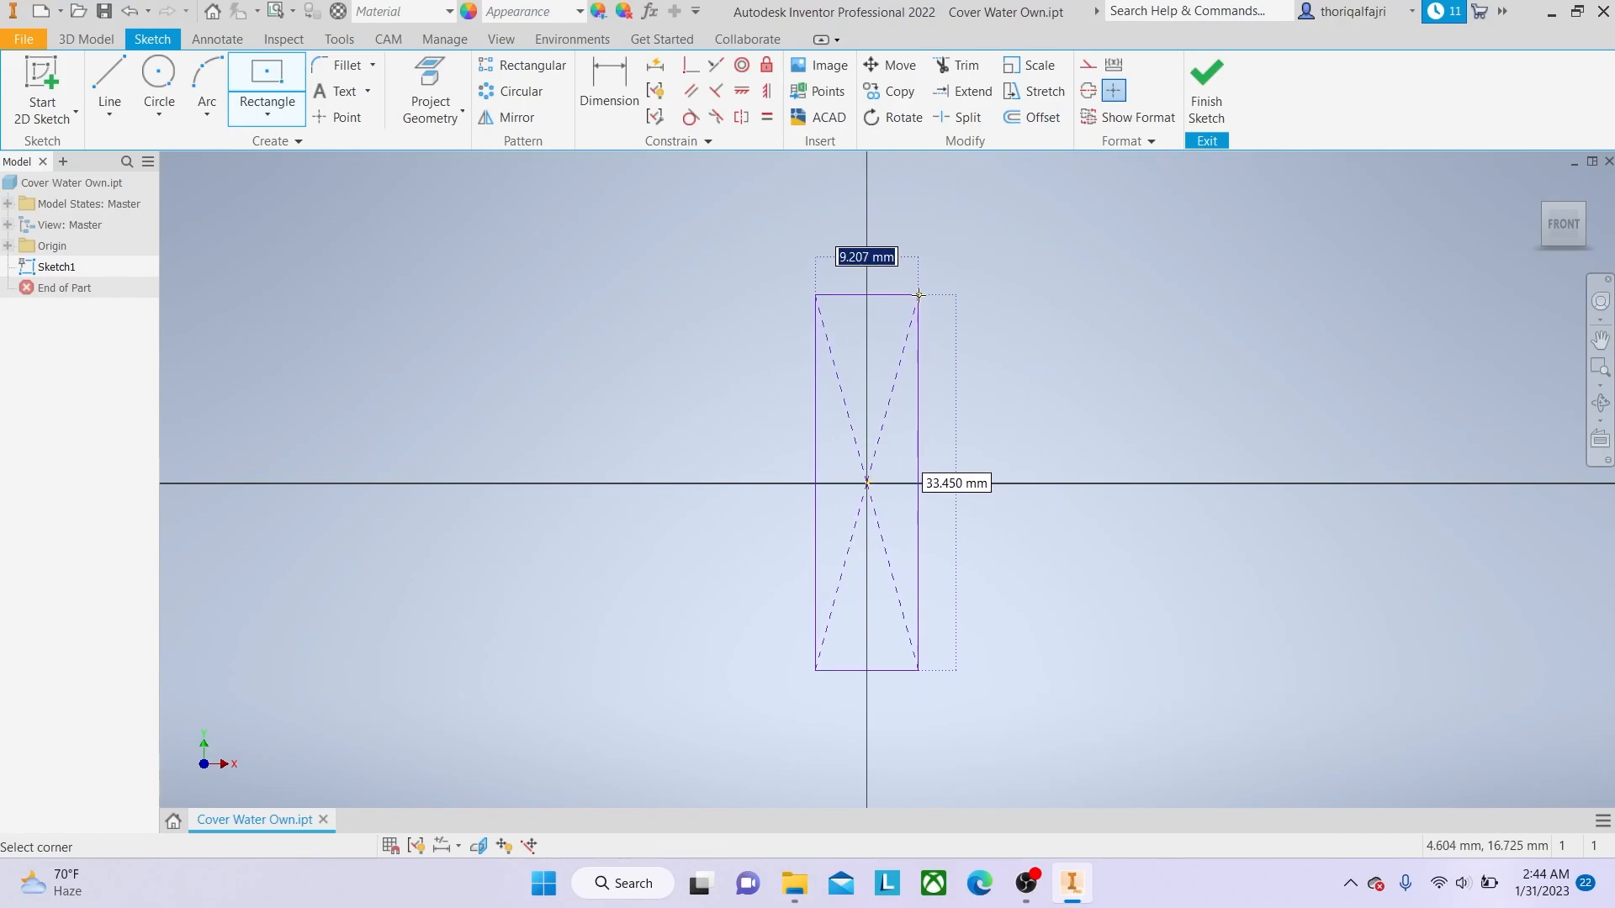
text(4.5)
key(Tab)
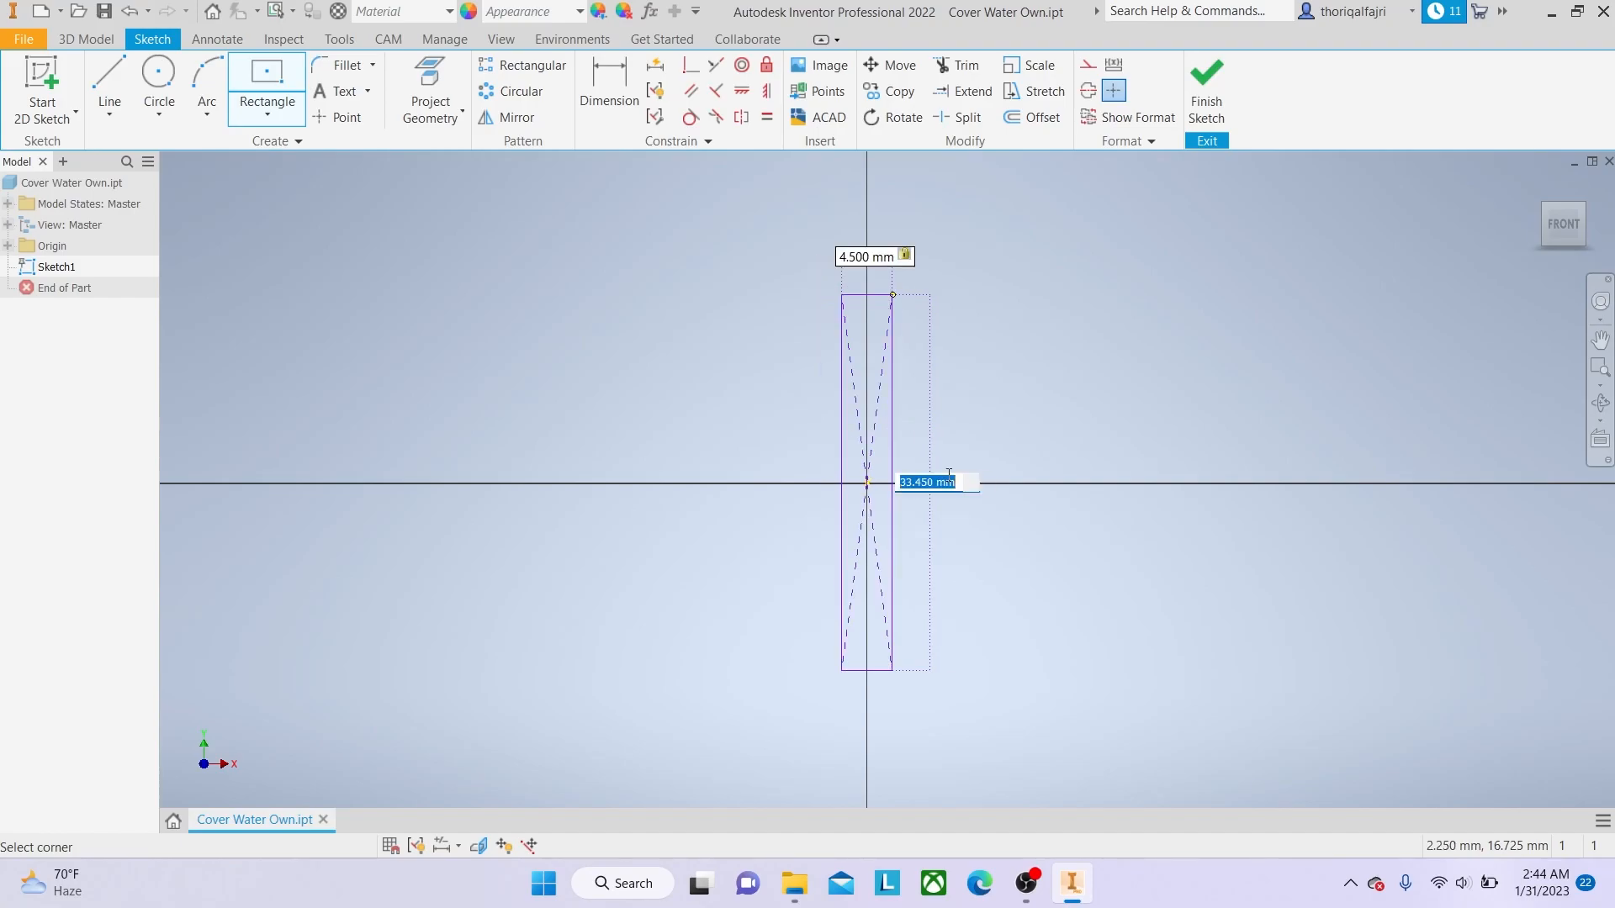
text(40)
key(Return)
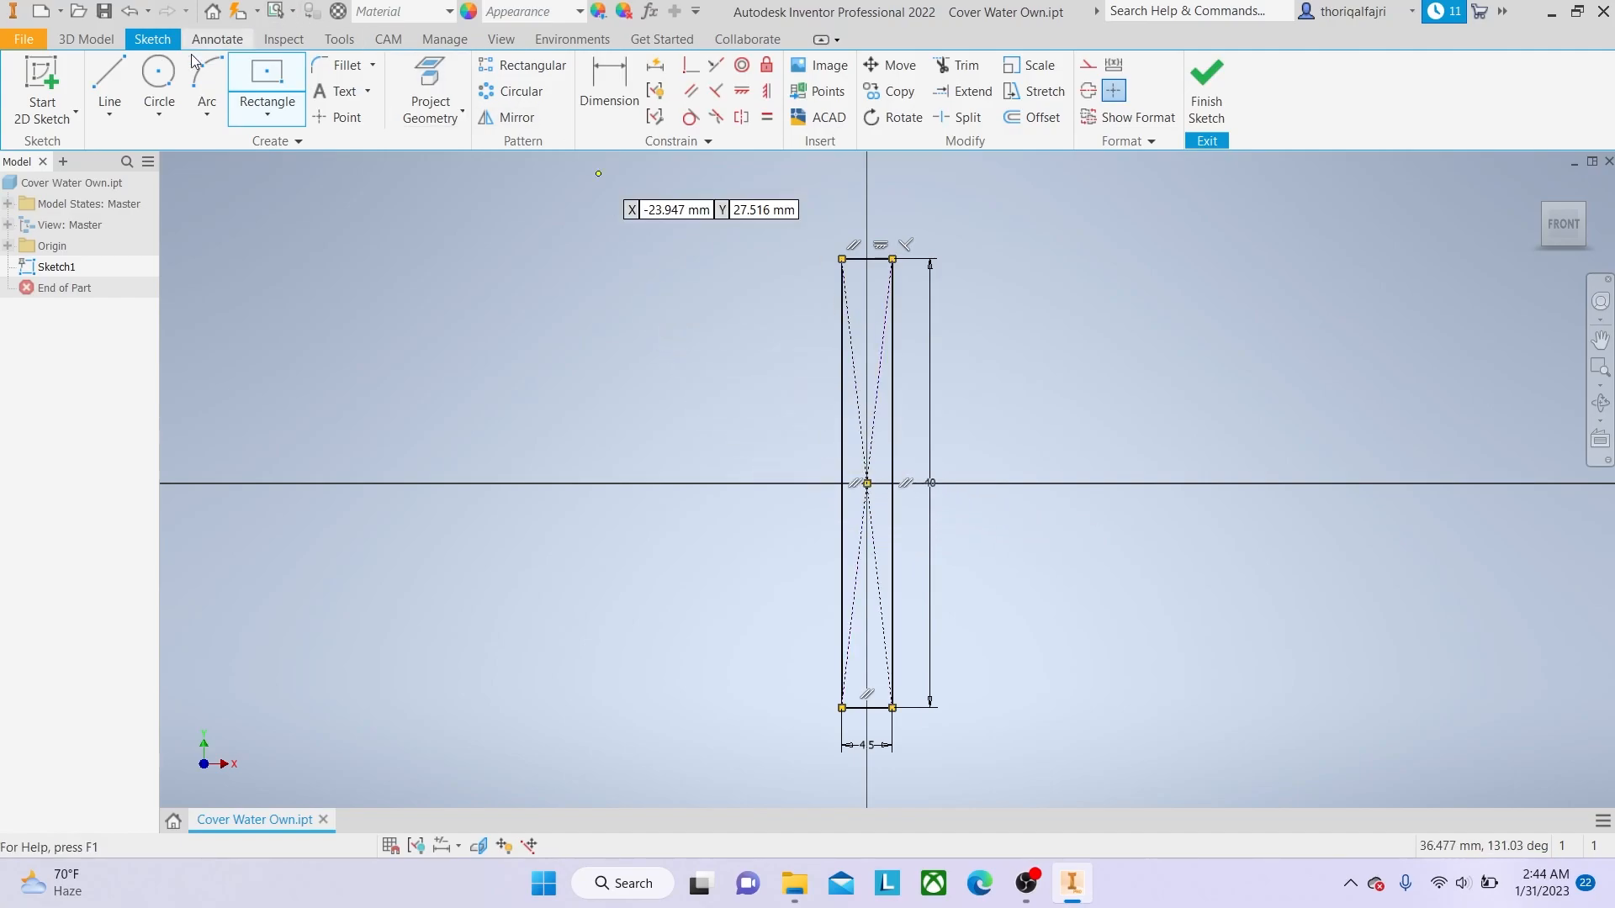
Draw a 40 mm vertical line to the left of the rectangle, level with its top edge, and convert it to a centerline.
click(122, 74)
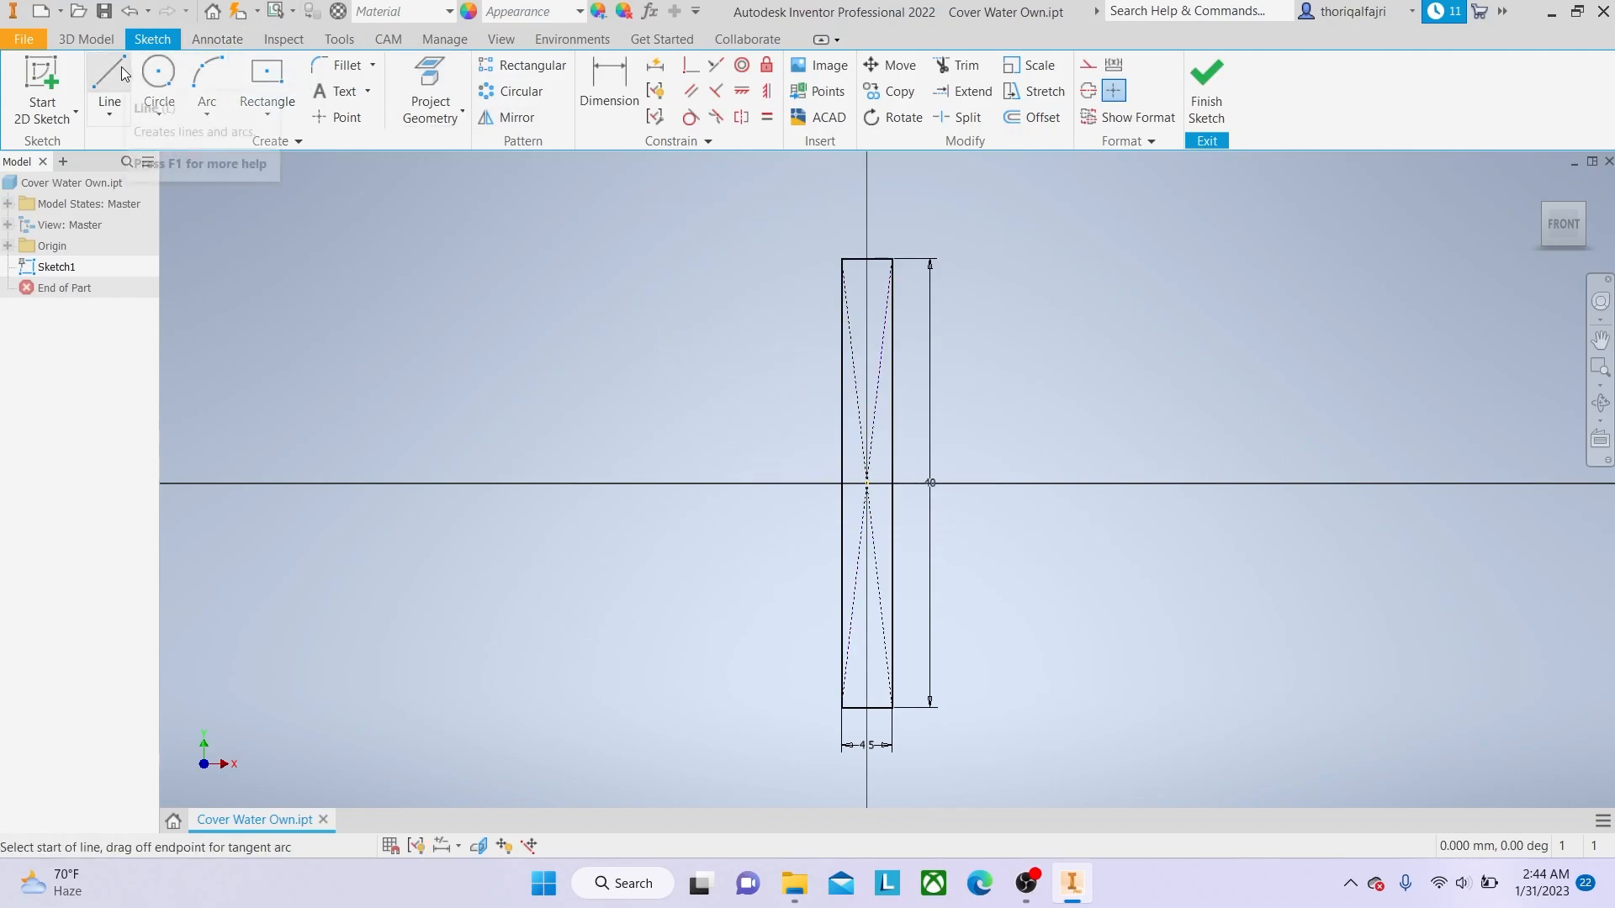
click(453, 259)
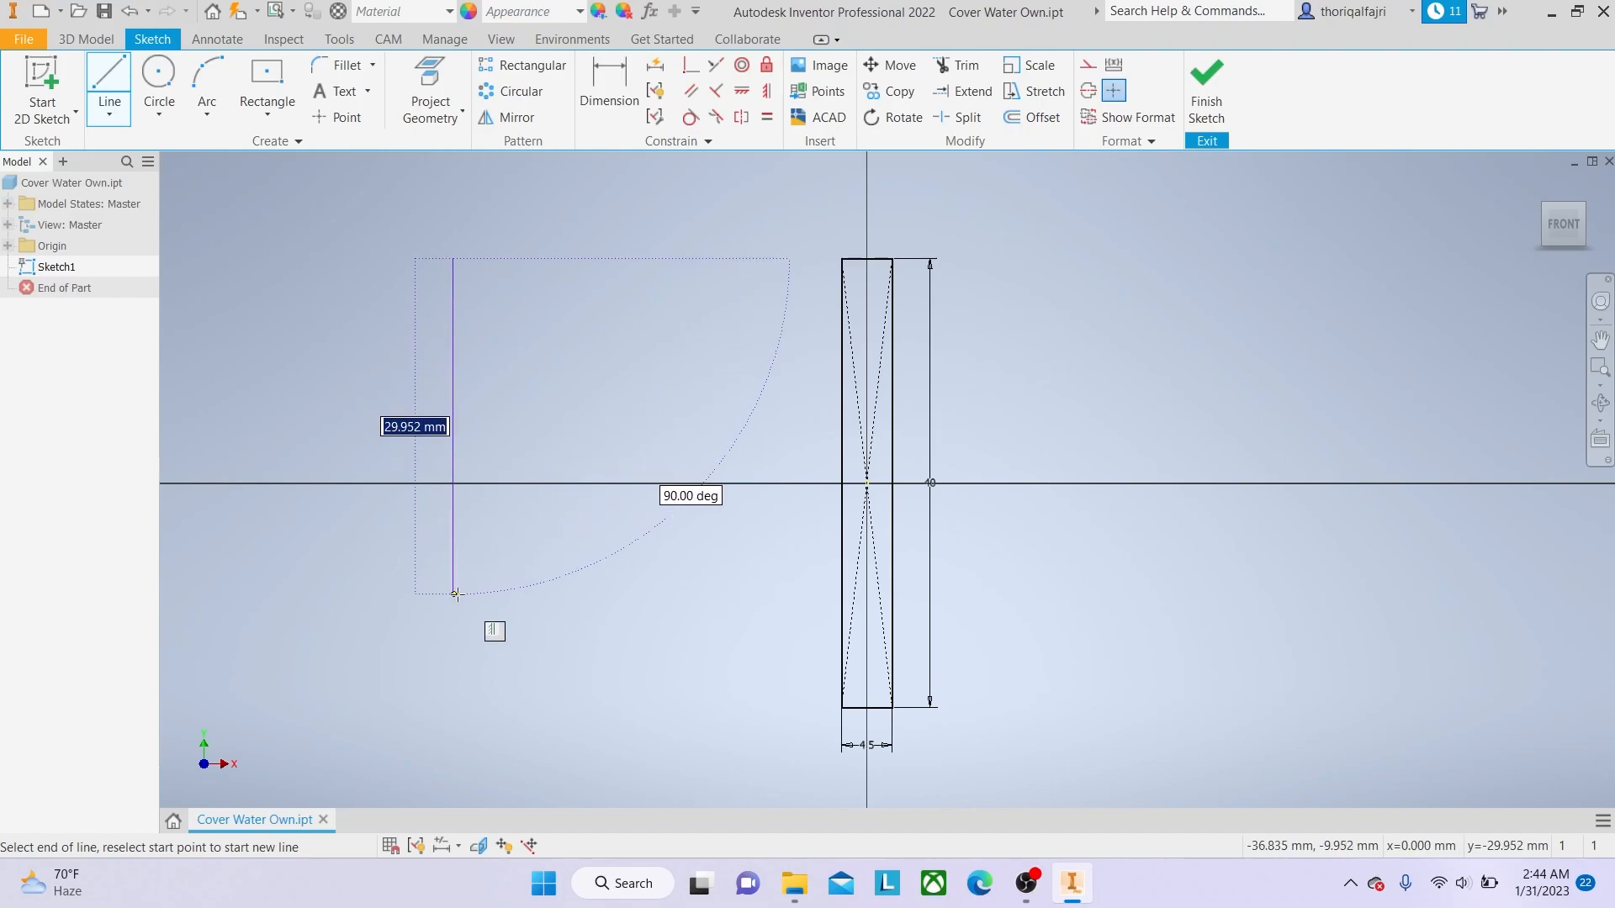
text(40)
key(Tab)
key(Return)
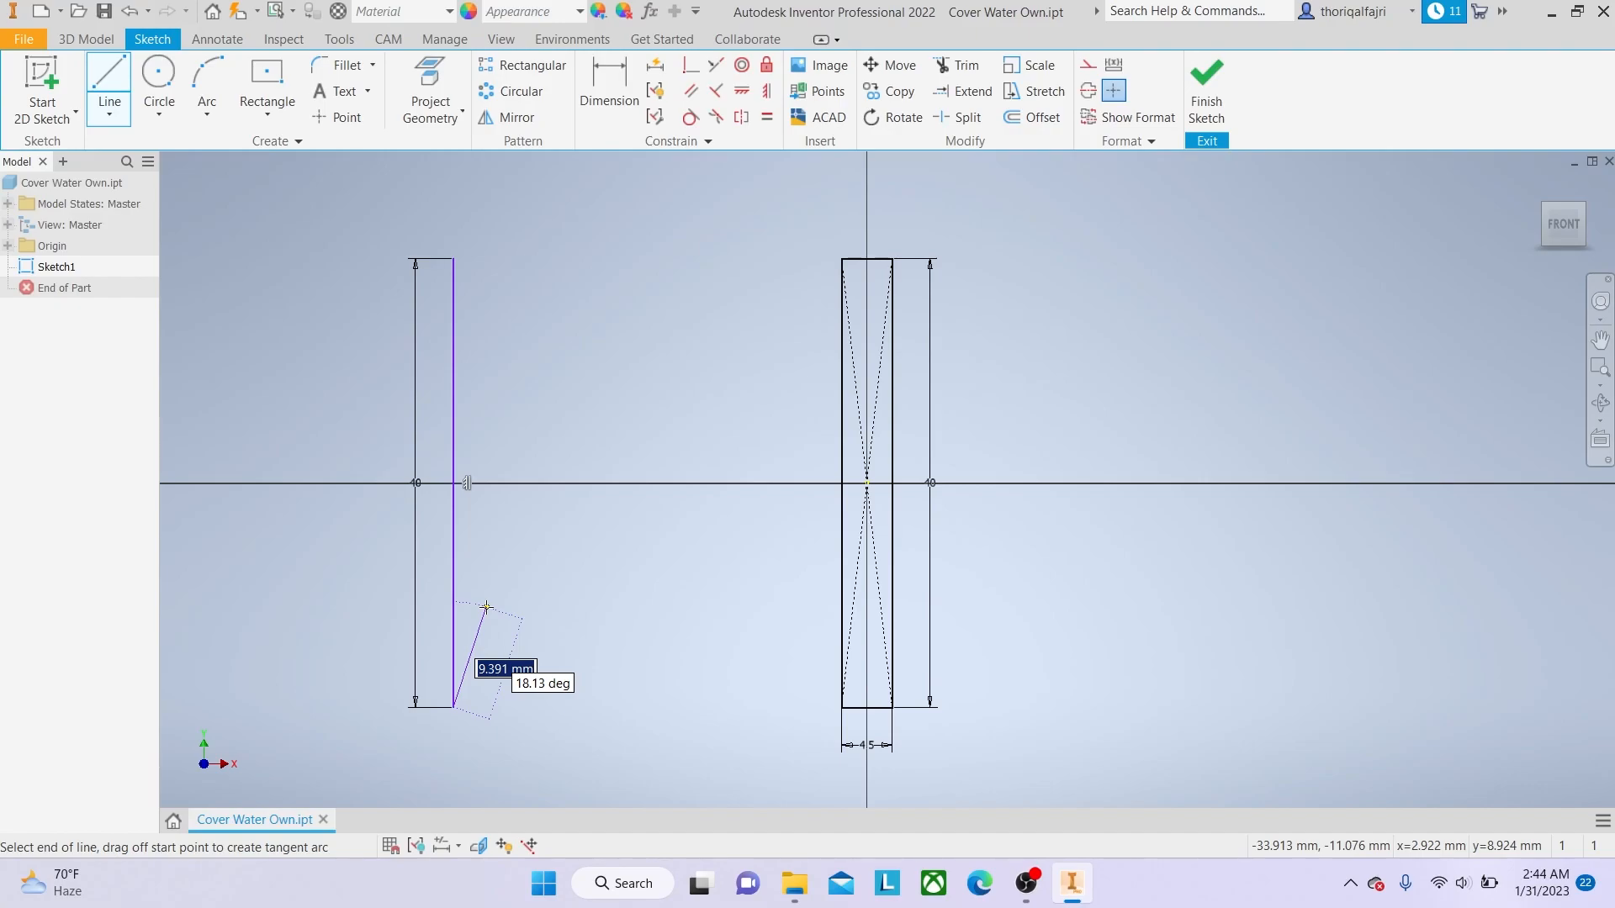
right_click(486, 606)
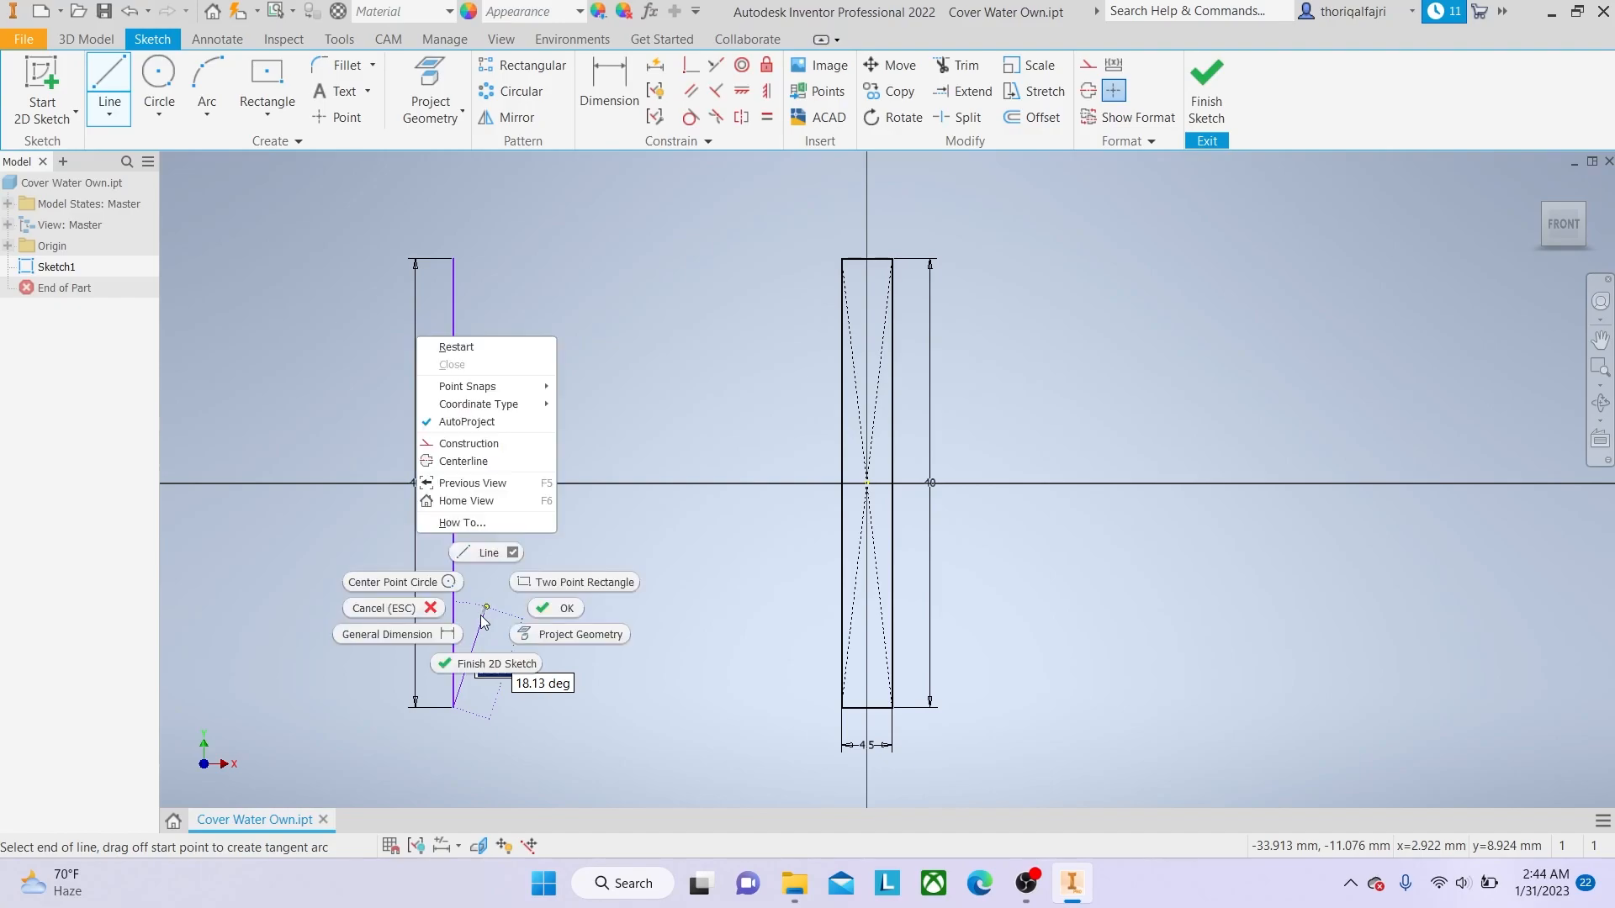
click(566, 609)
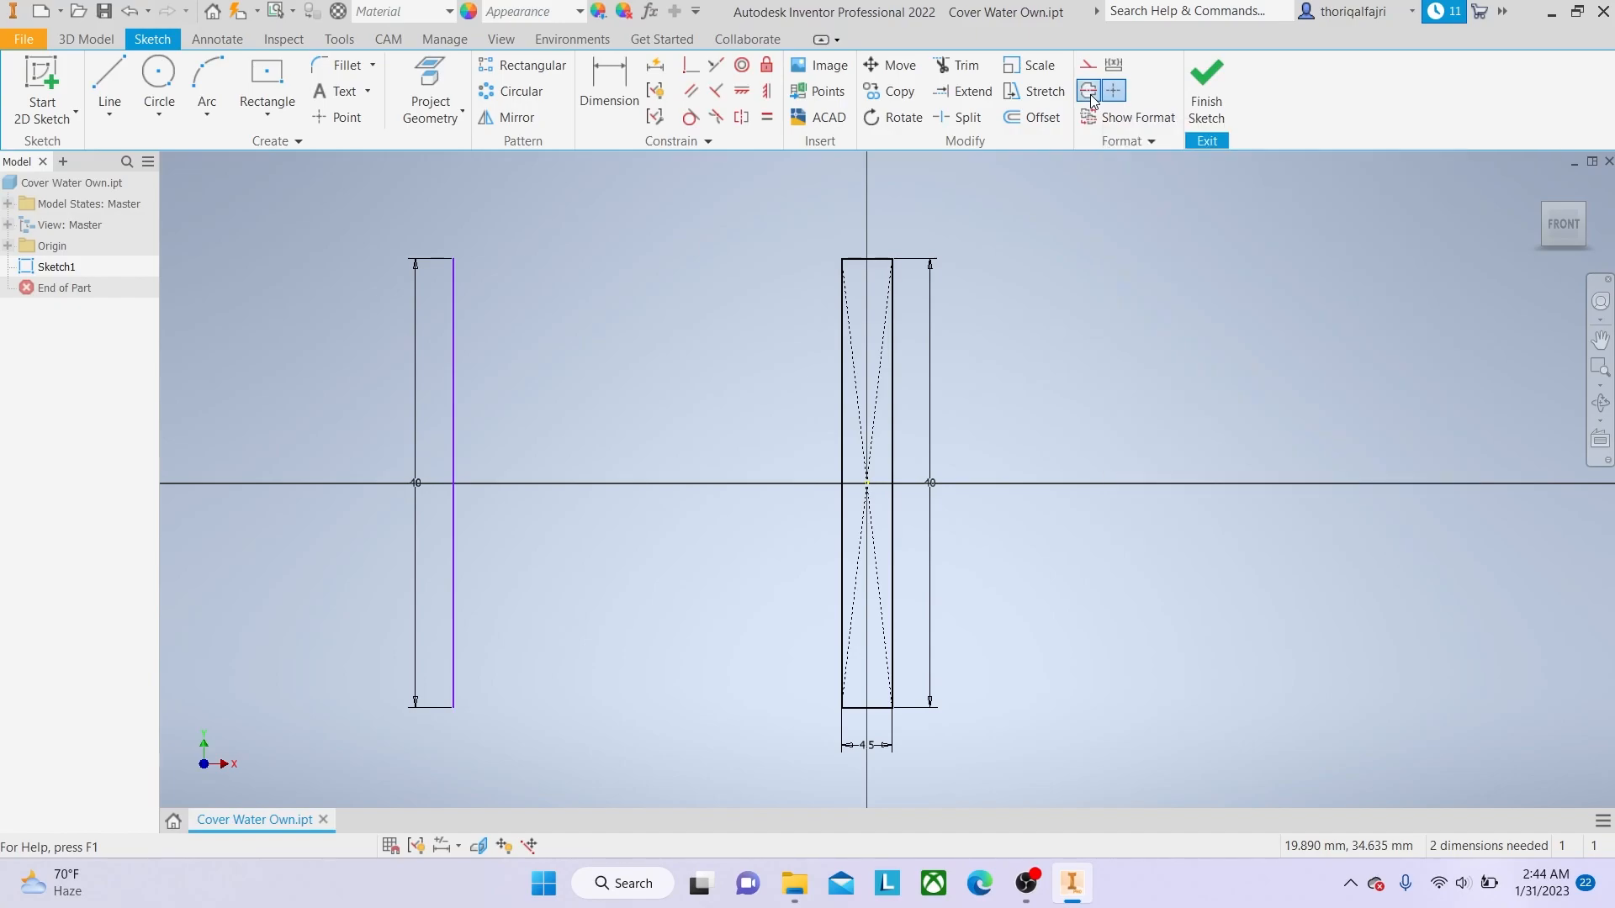
click(455, 360)
click(1090, 94)
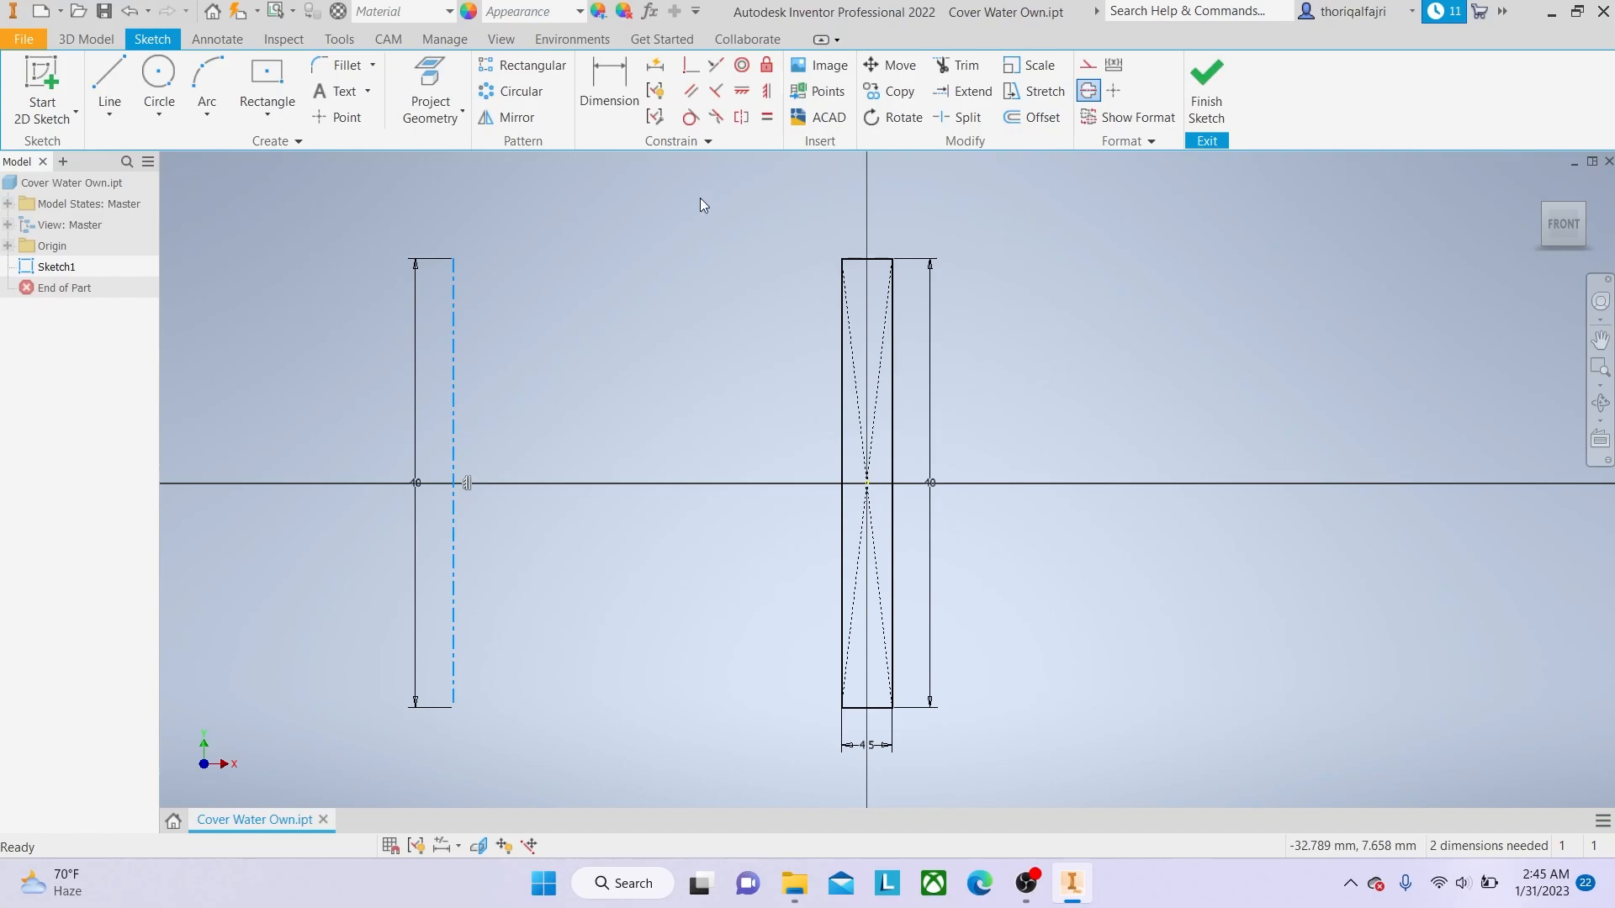
Dimension the diameter between the centerline and the rectangle's far vertical edge as 60 mm.
click(619, 83)
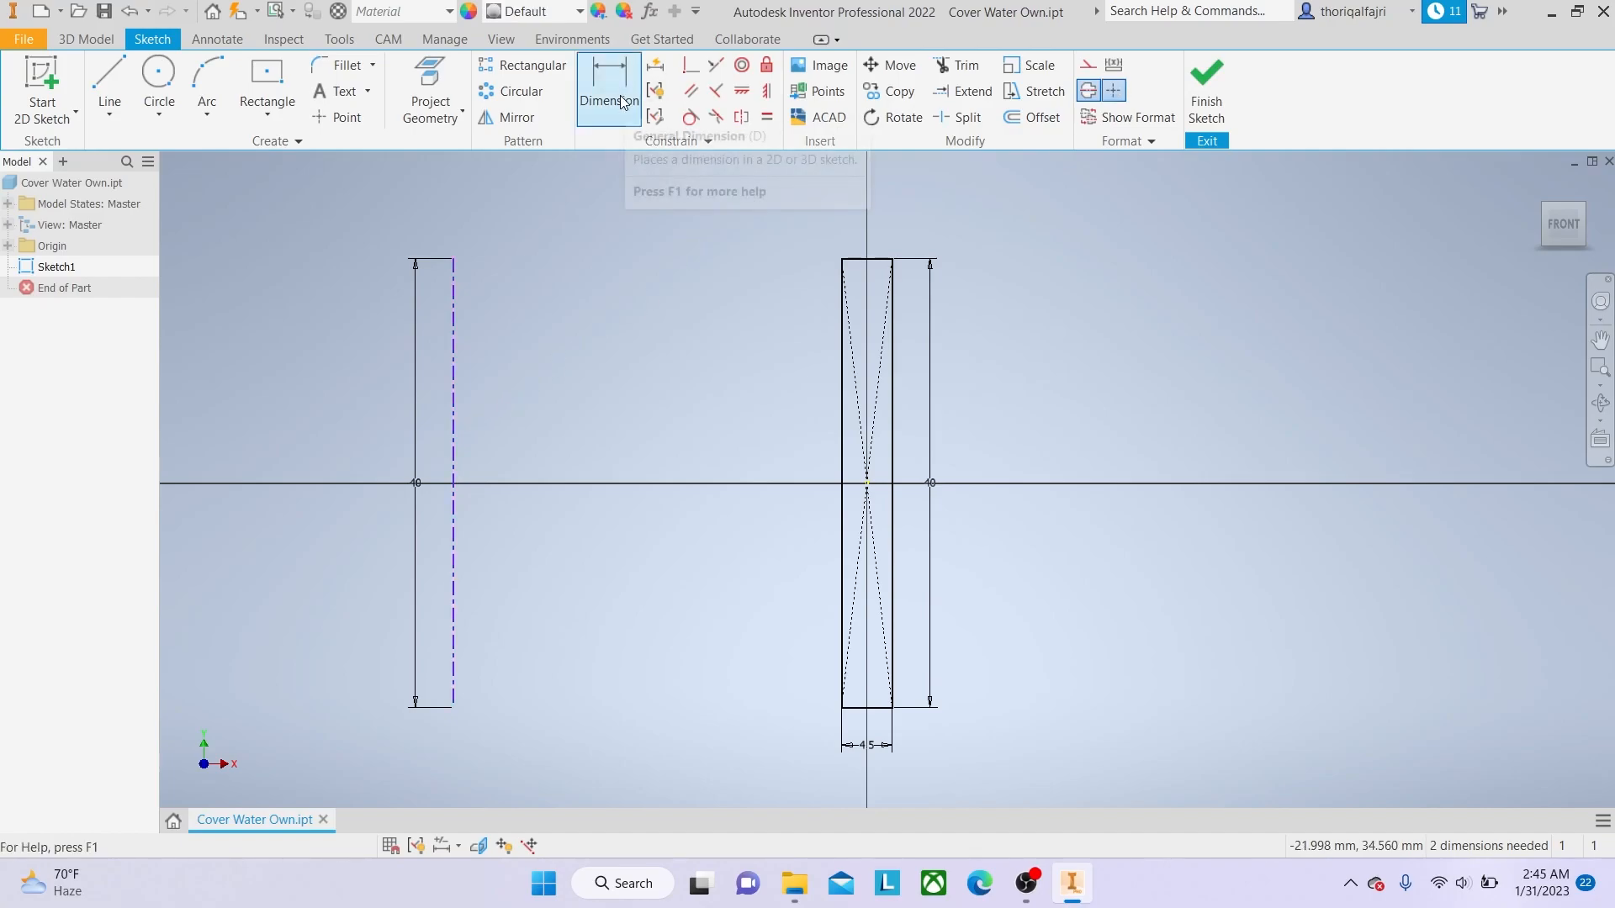
click(455, 391)
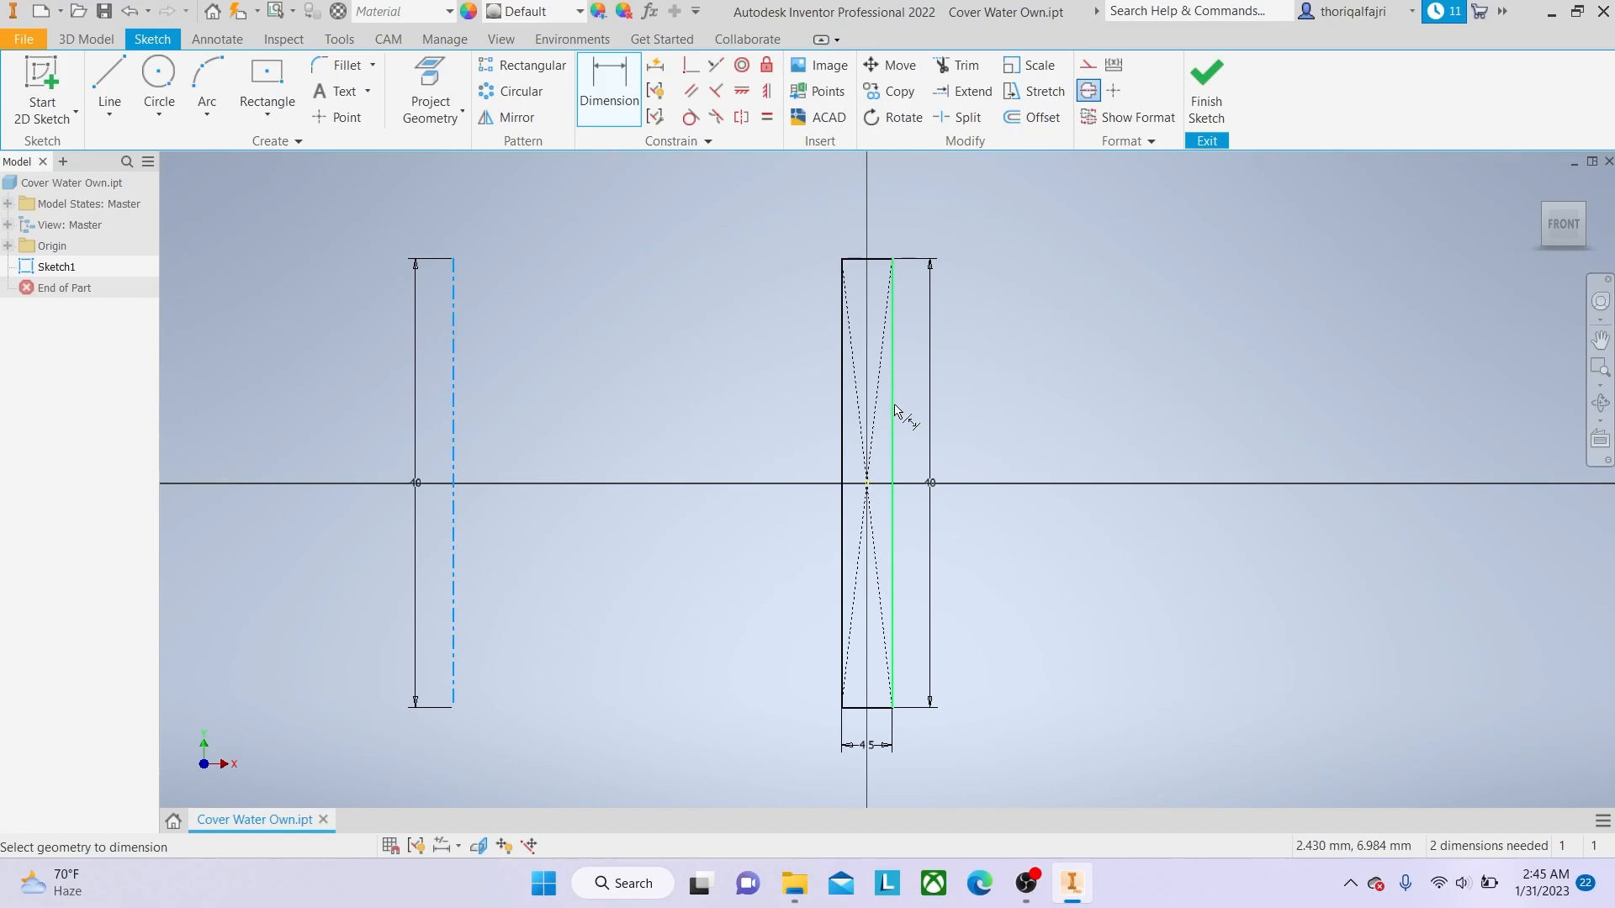
scroll(459, 703, down, 2)
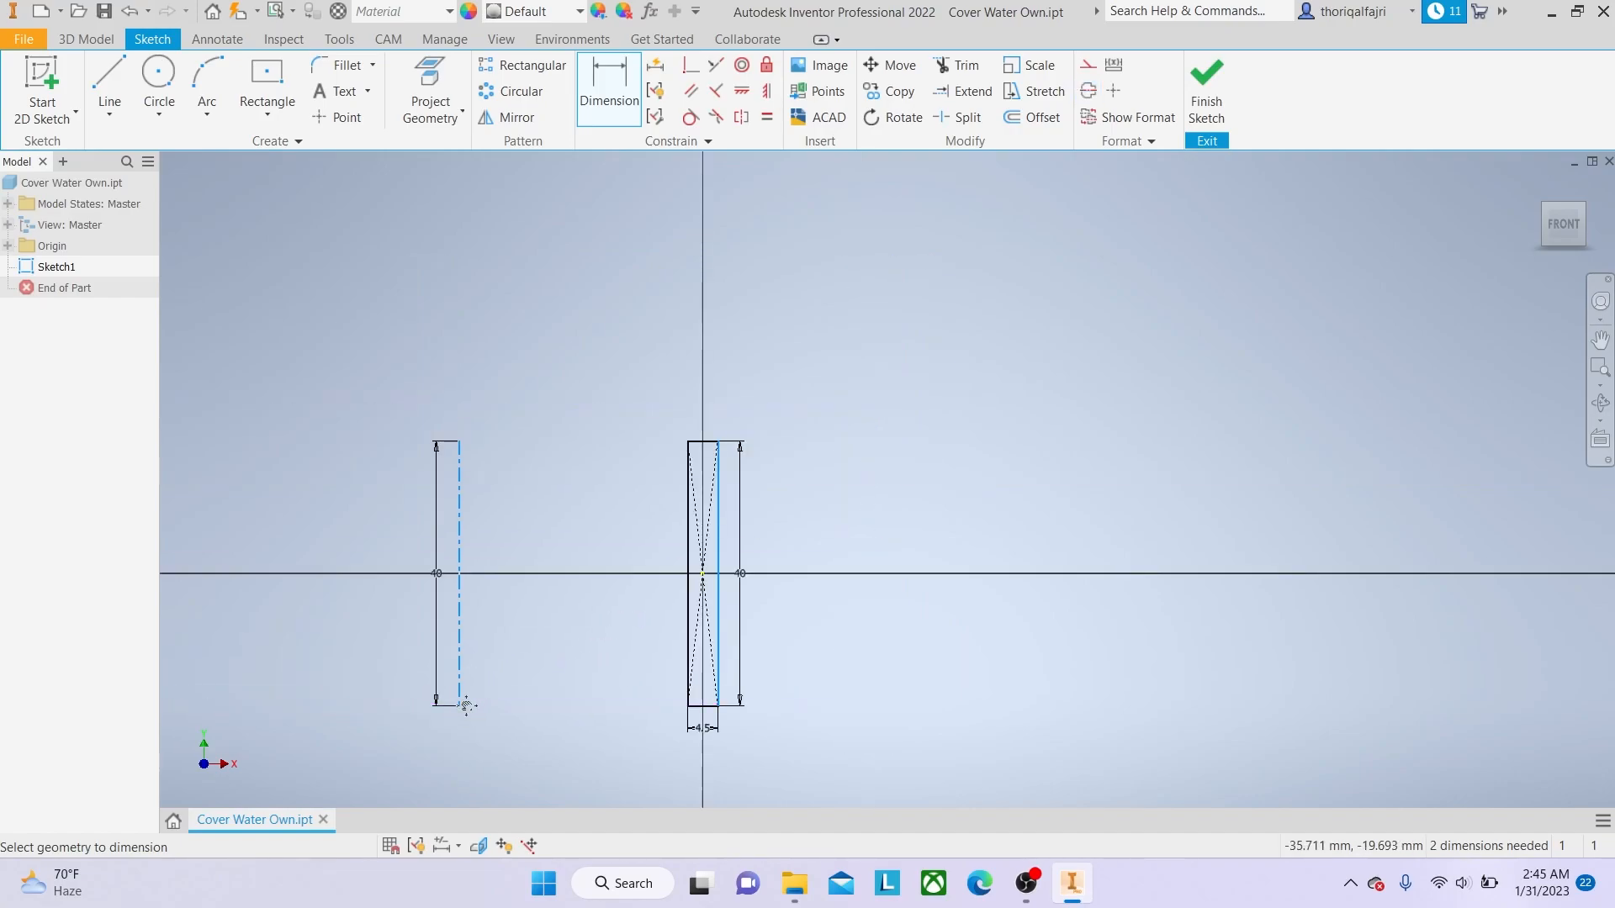
middle_drag(461, 700, 734, 548)
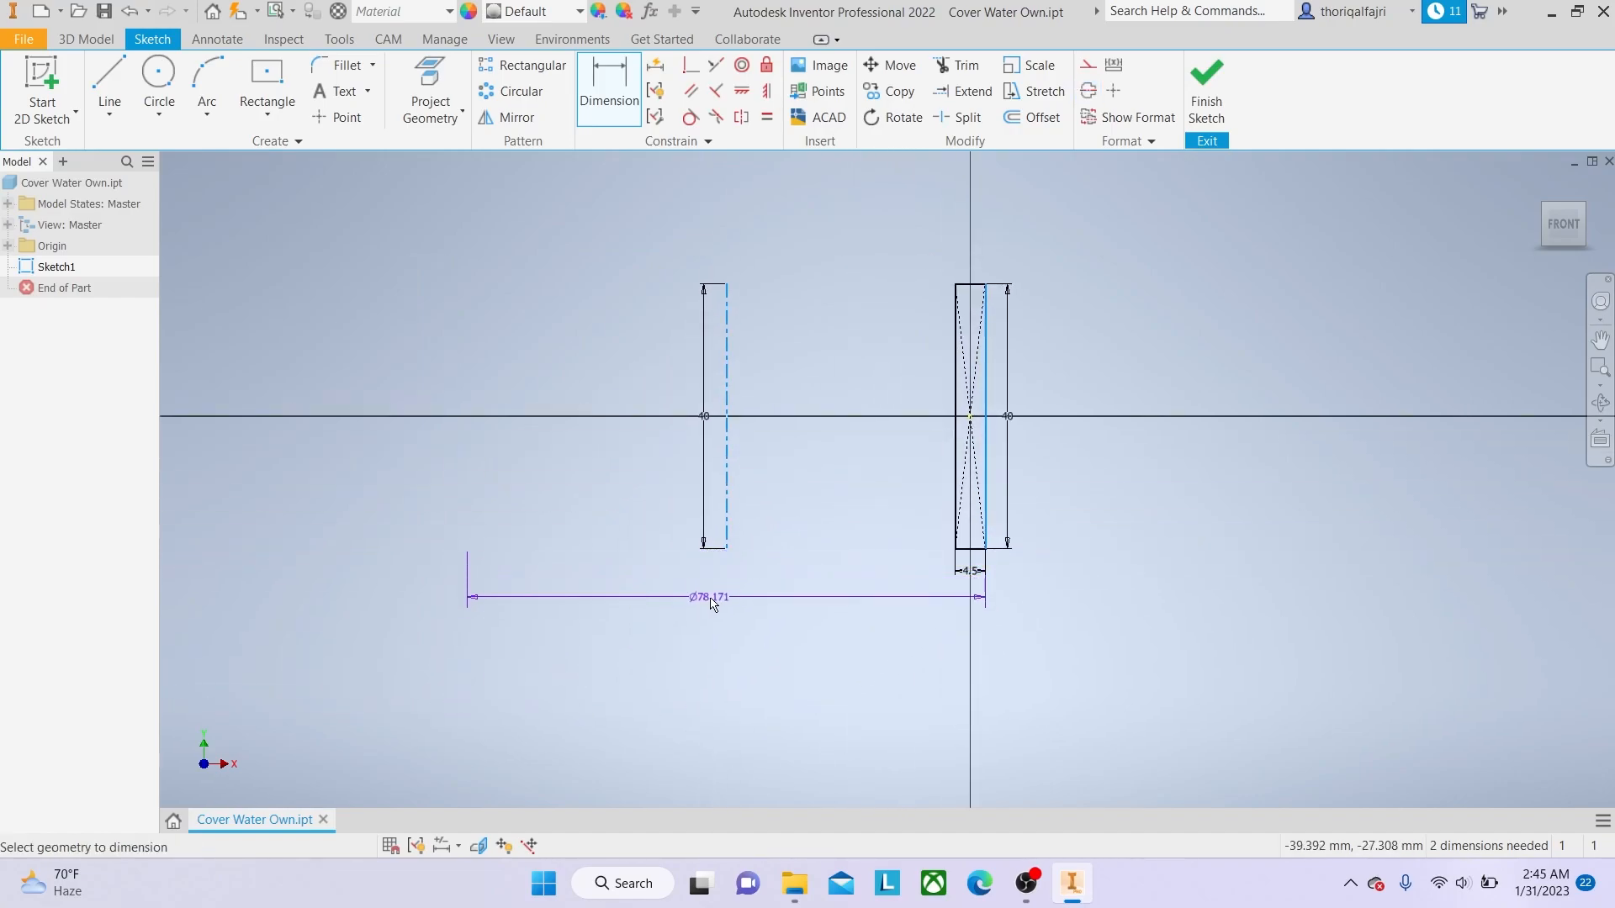
click(711, 603)
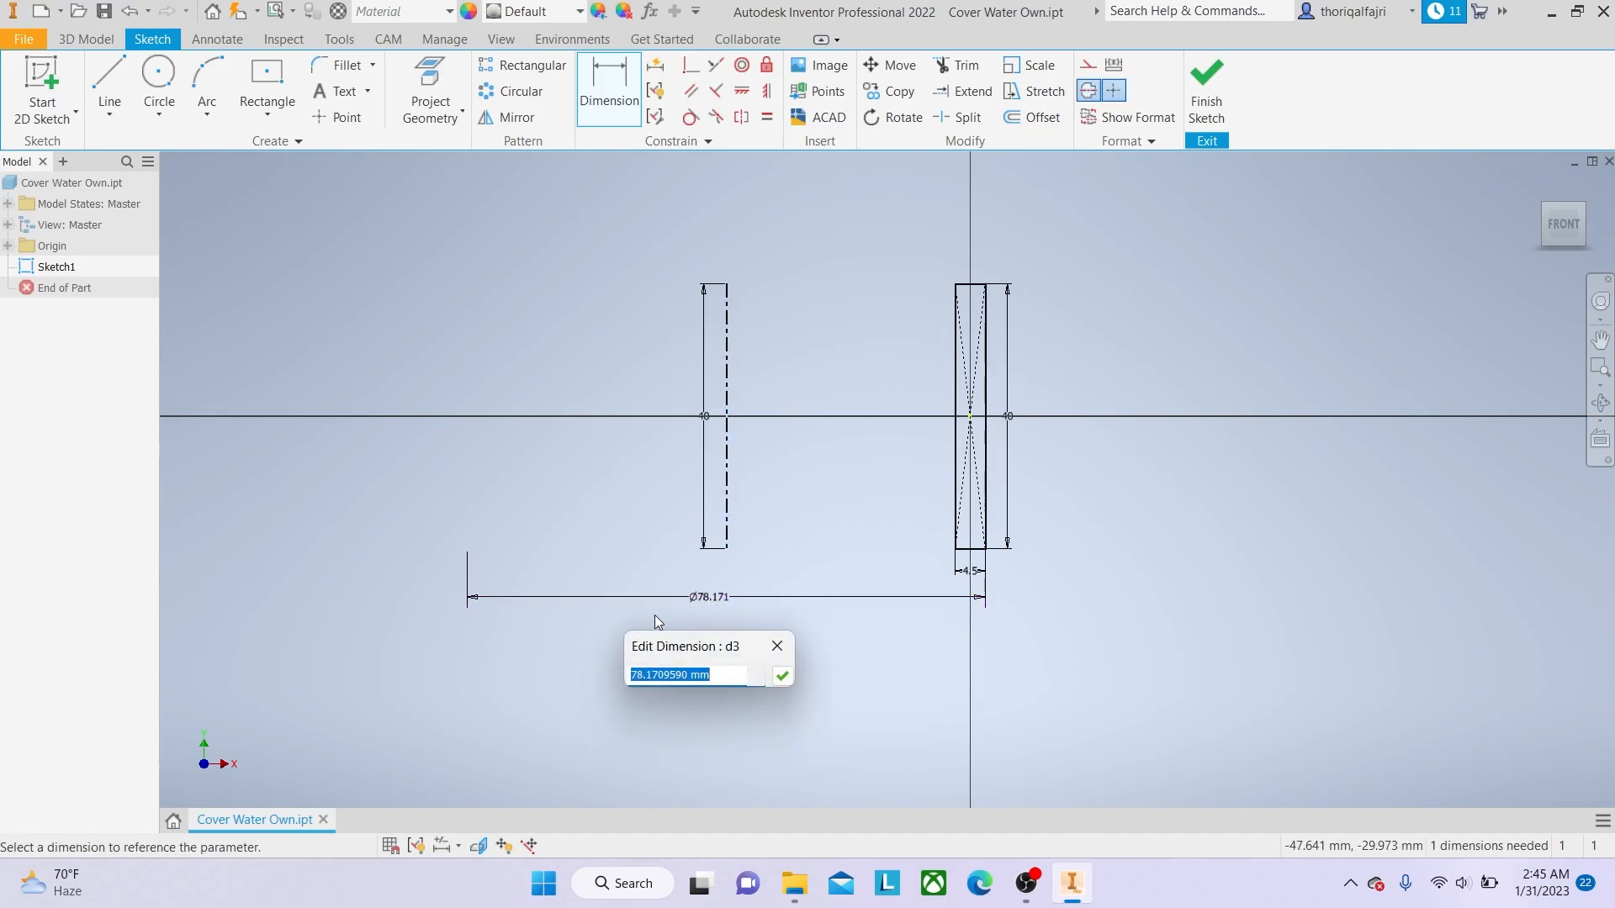
text(60)
key(Return)
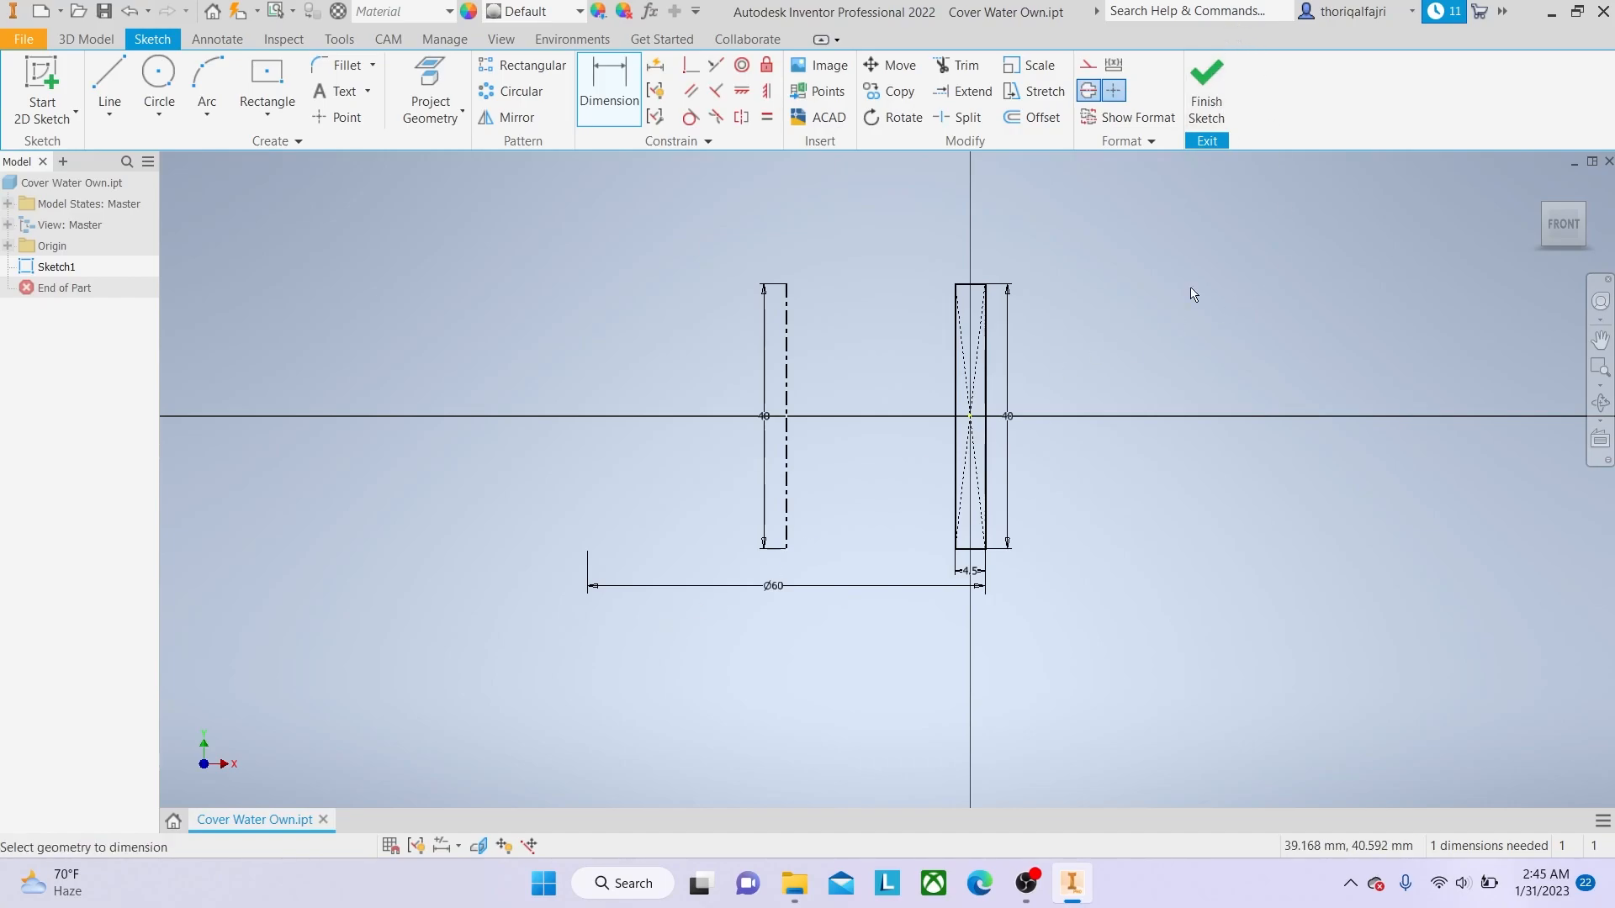
Finish the rectangle and centerline sketch and save the part.
click(1221, 97)
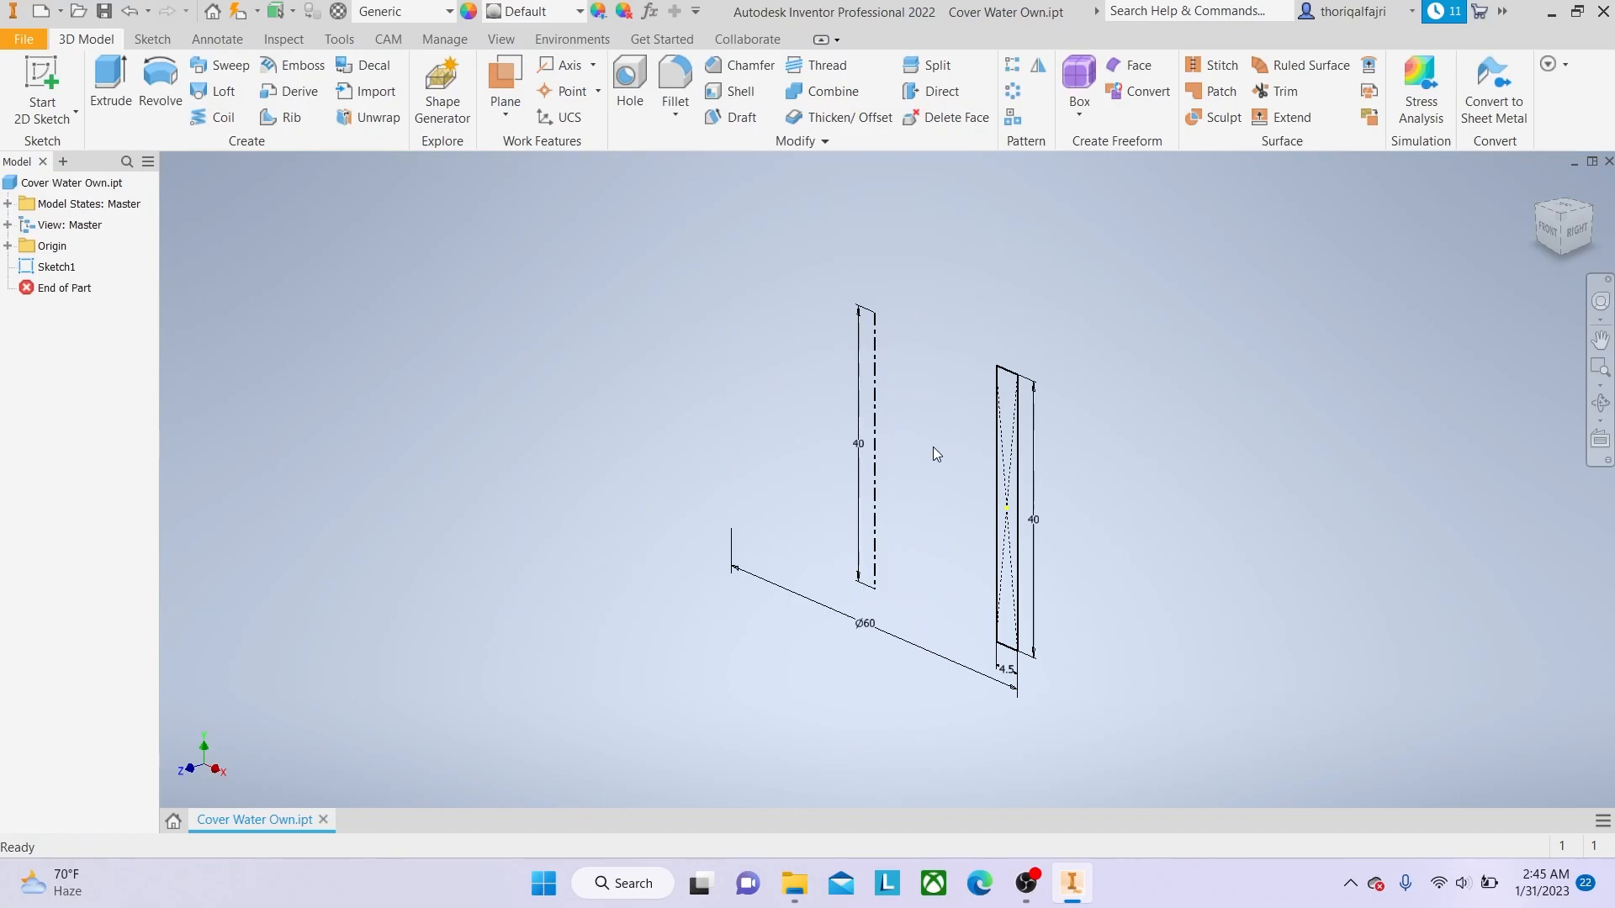
click(23, 43)
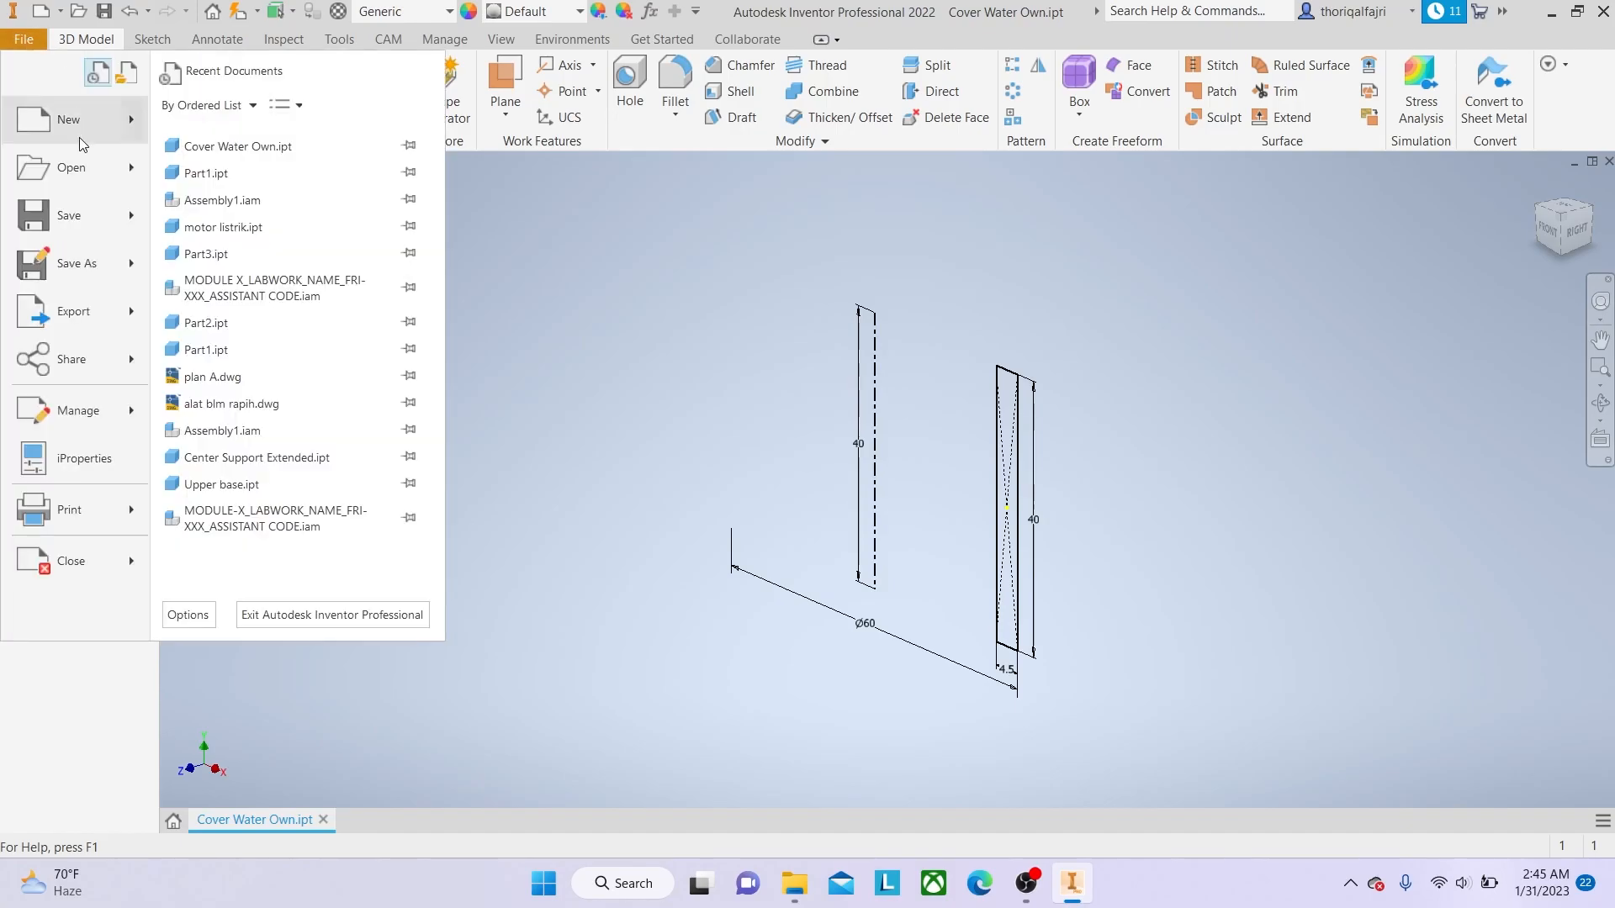
click(97, 214)
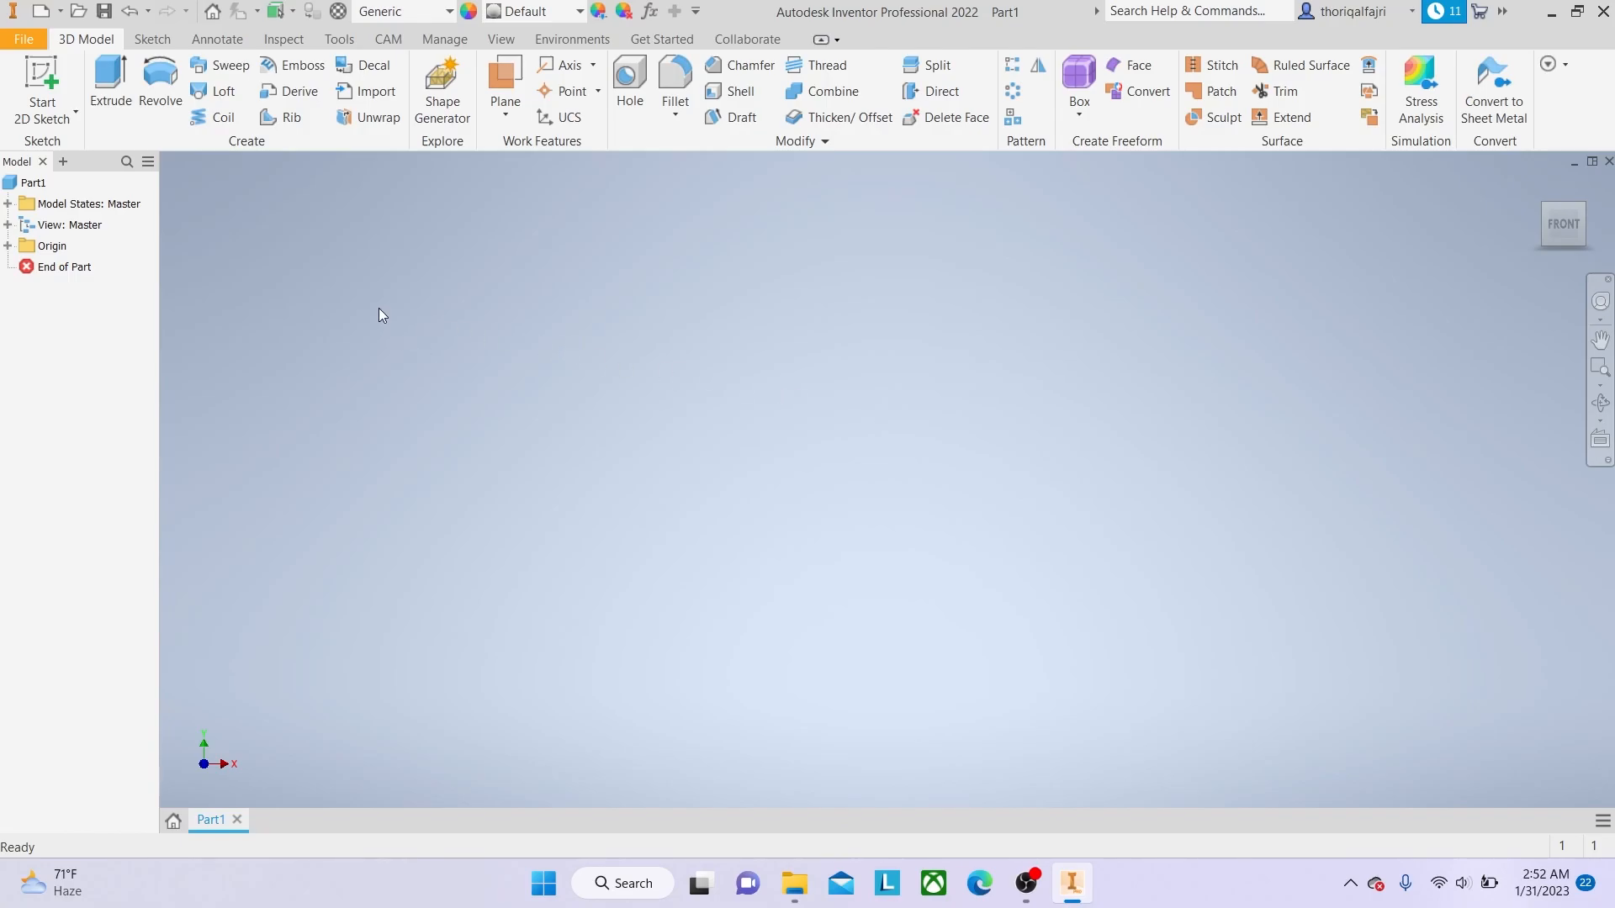
Save the new empty part as "Lower arm" in the same folder as Cover Water Own.ipt.
click(27, 40)
mouse_move(122, 219)
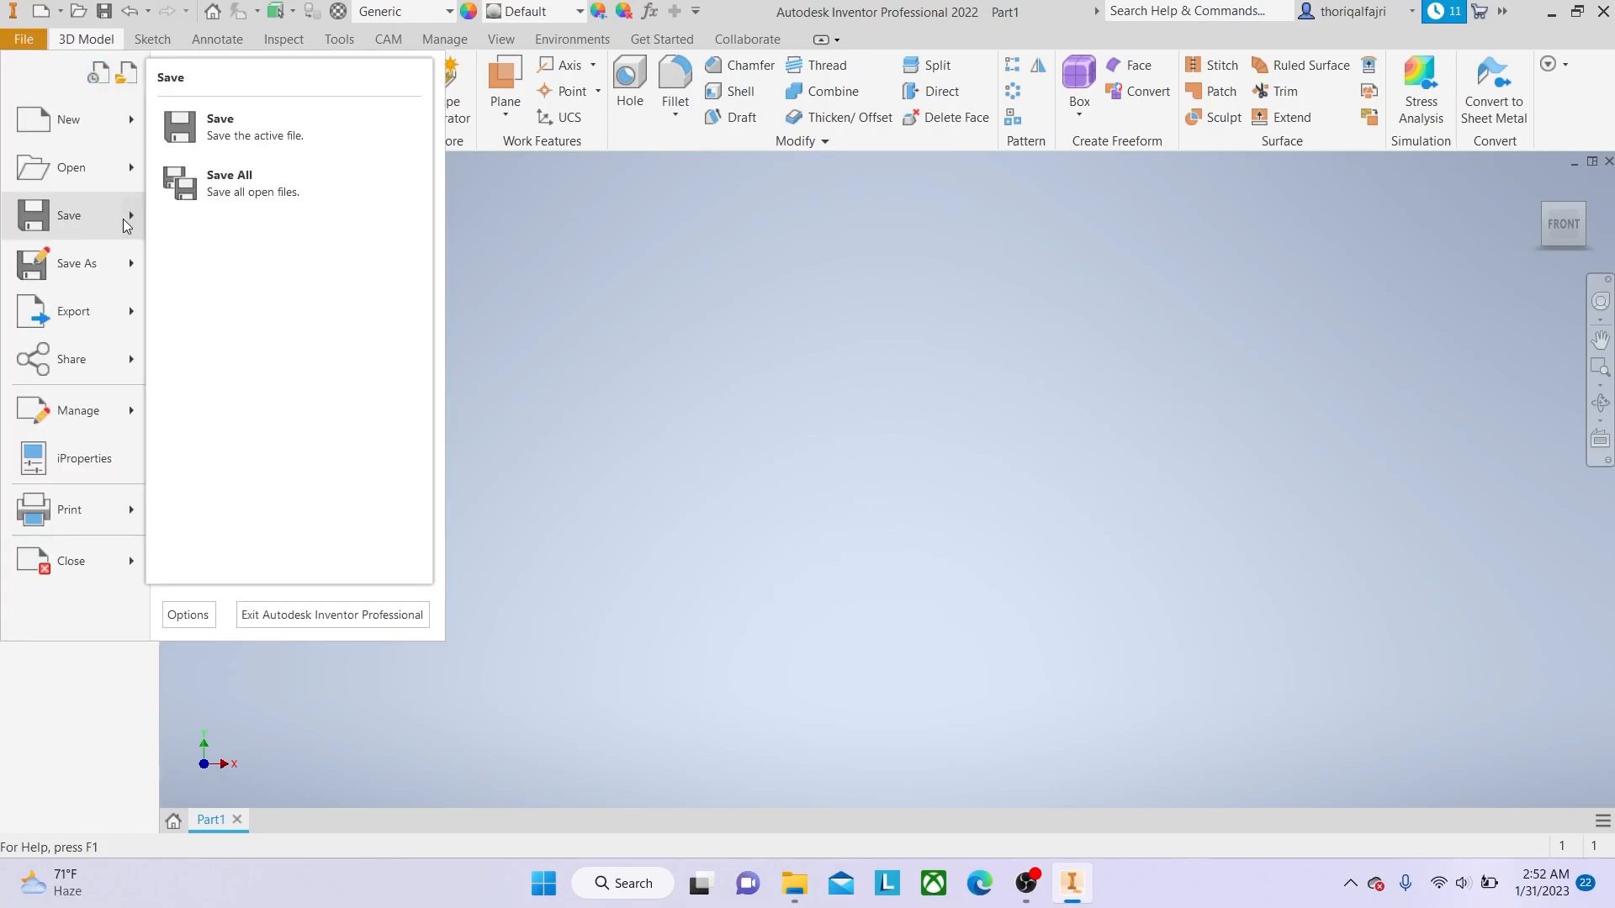
click(220, 126)
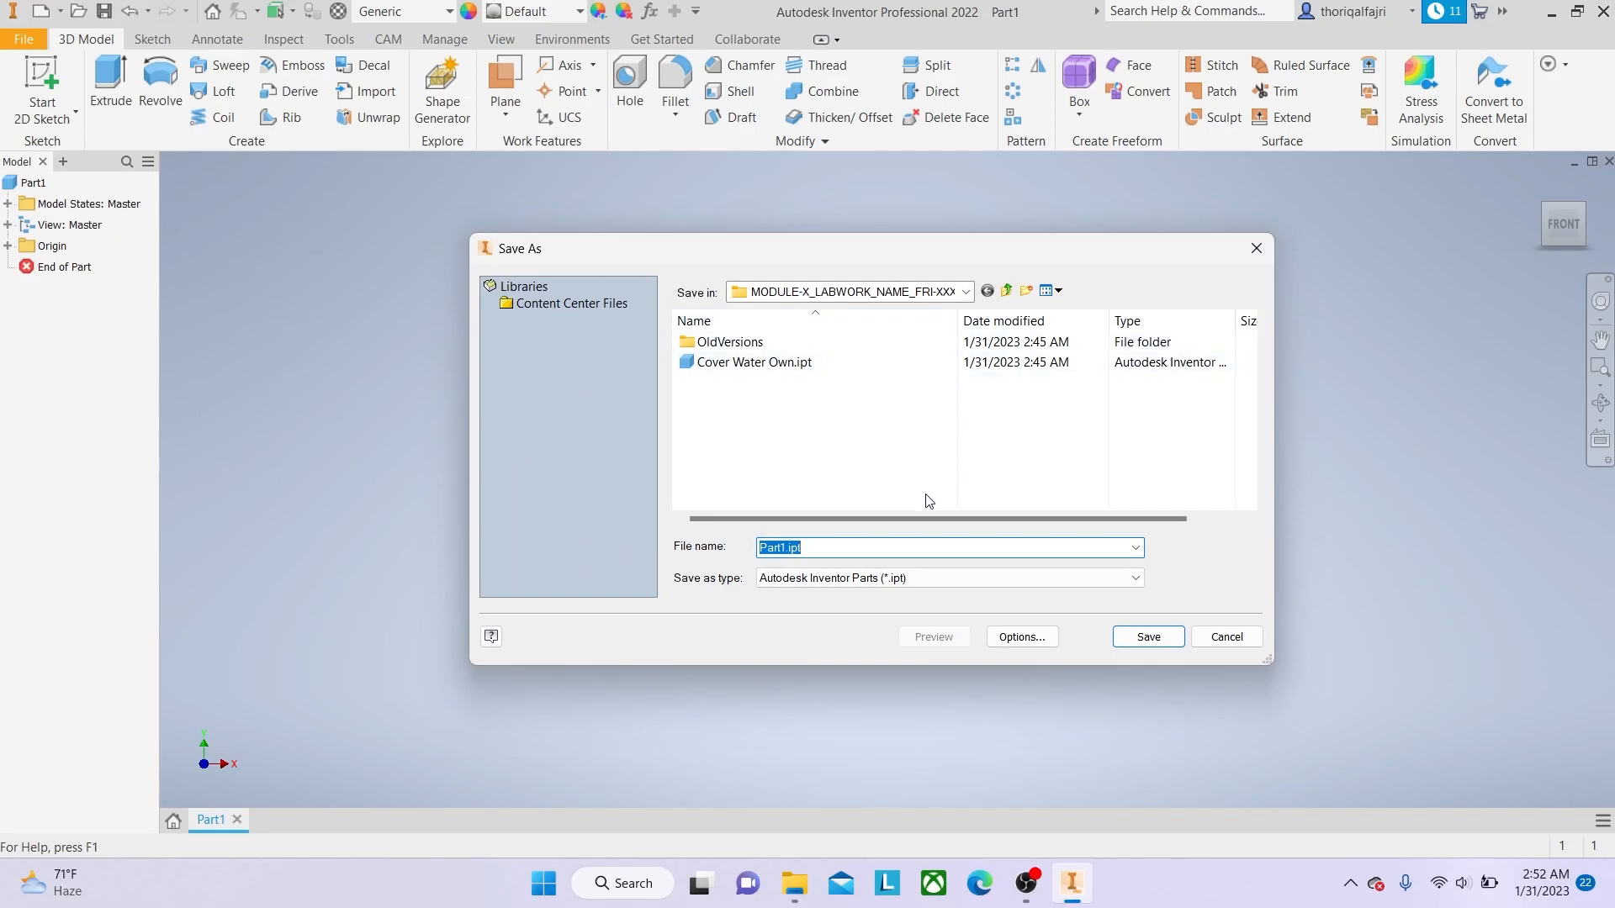
text(Lower arm)
click(1149, 637)
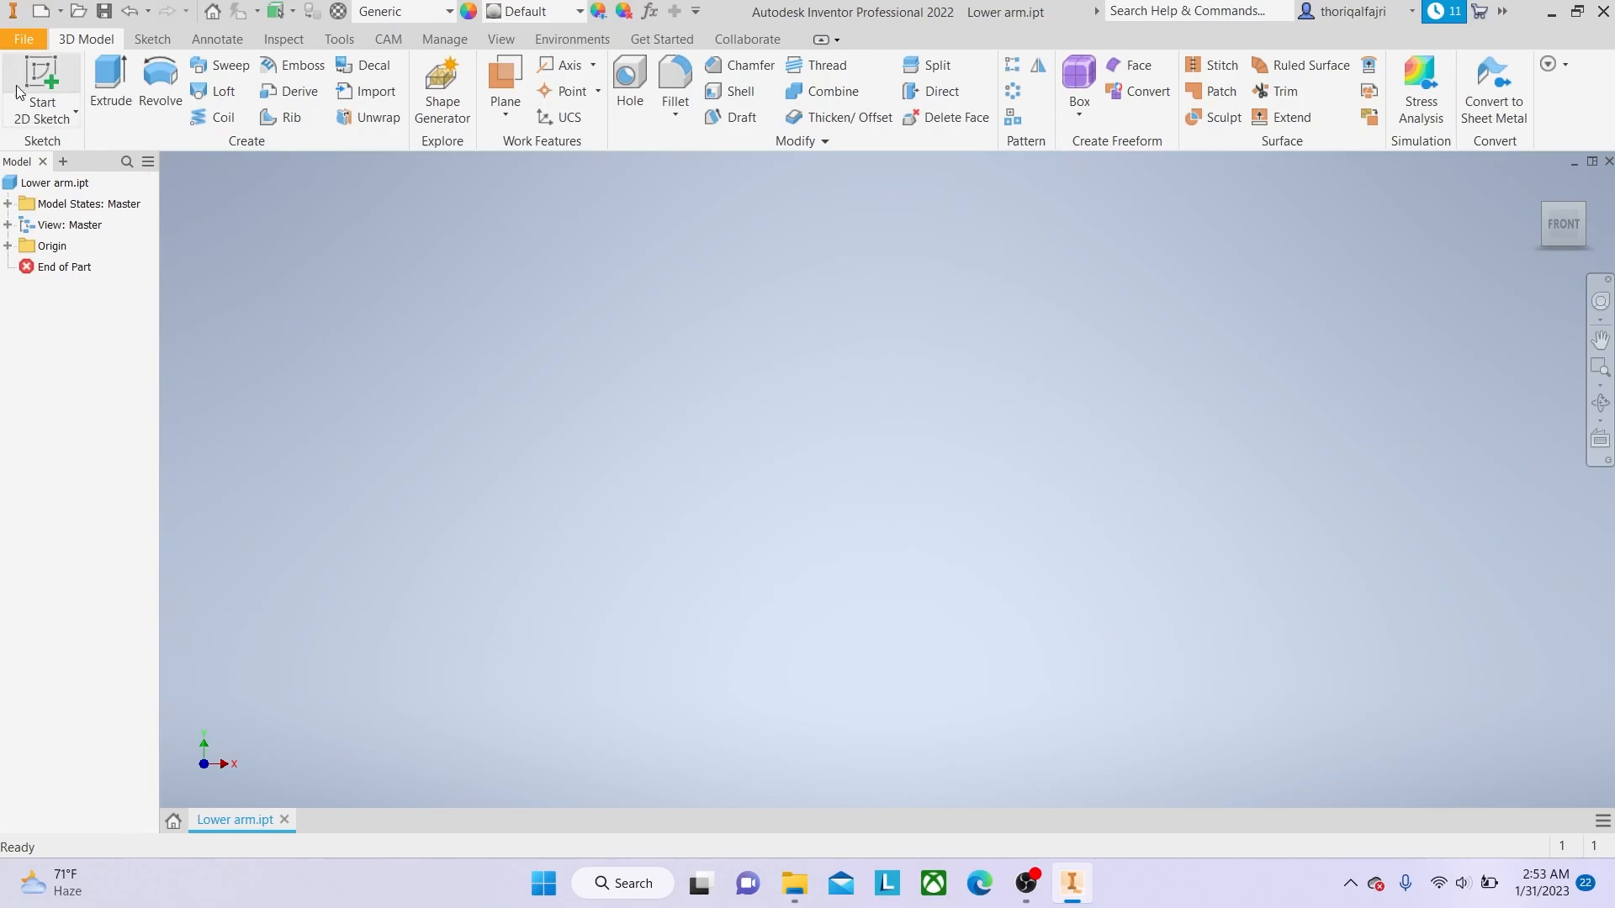
Start a 2D sketch on the horizontal origin plane of the Lower arm part.
click(51, 122)
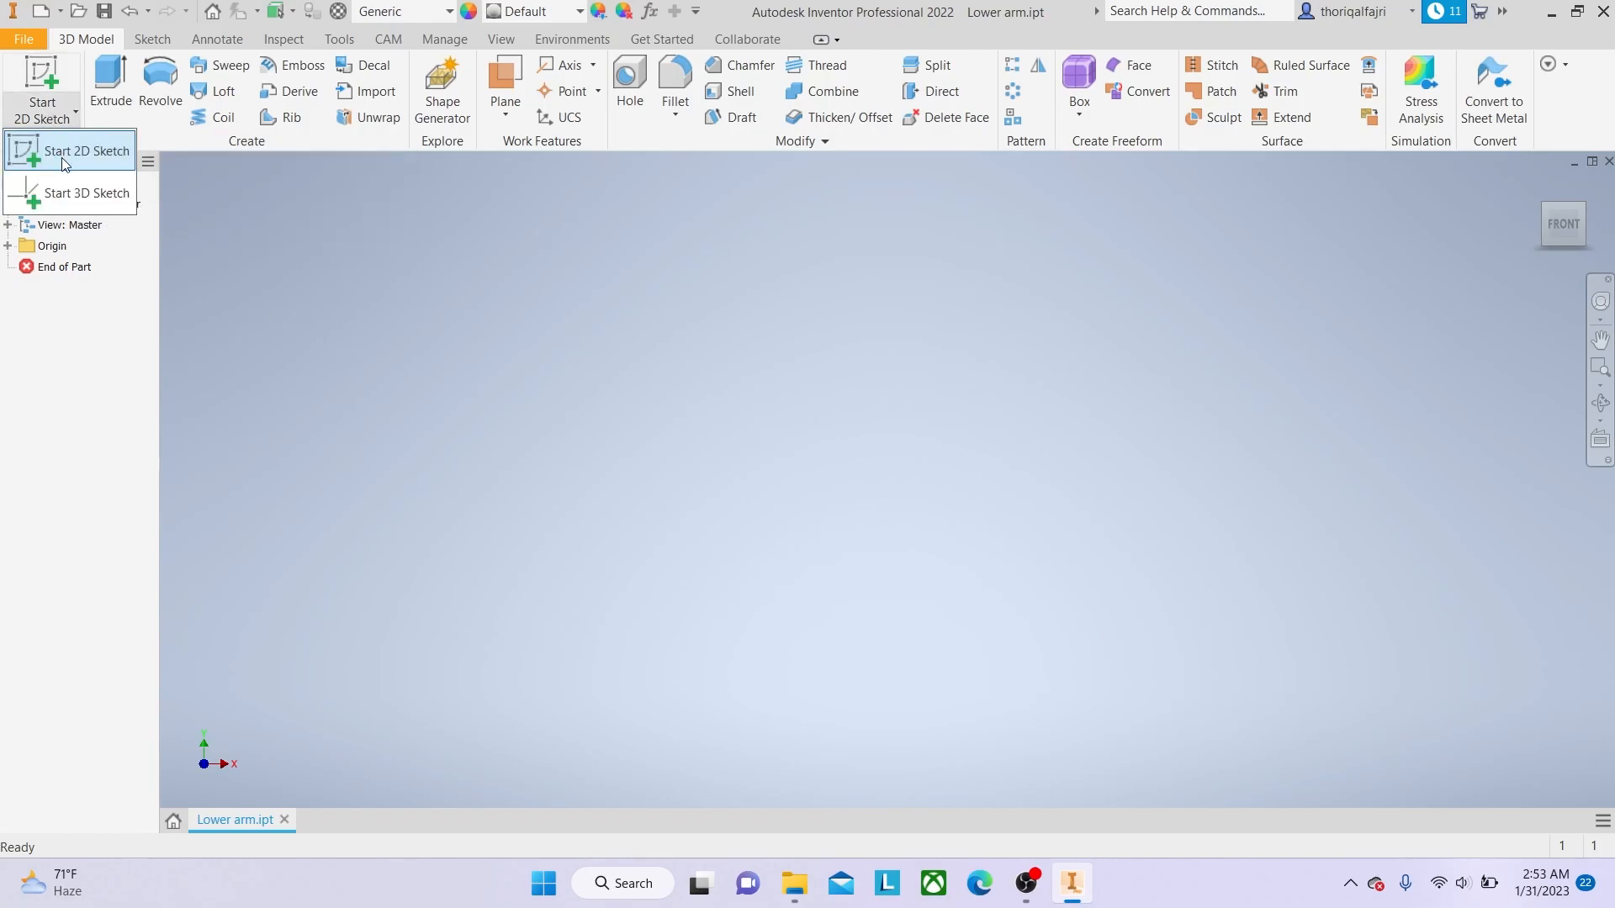
click(66, 153)
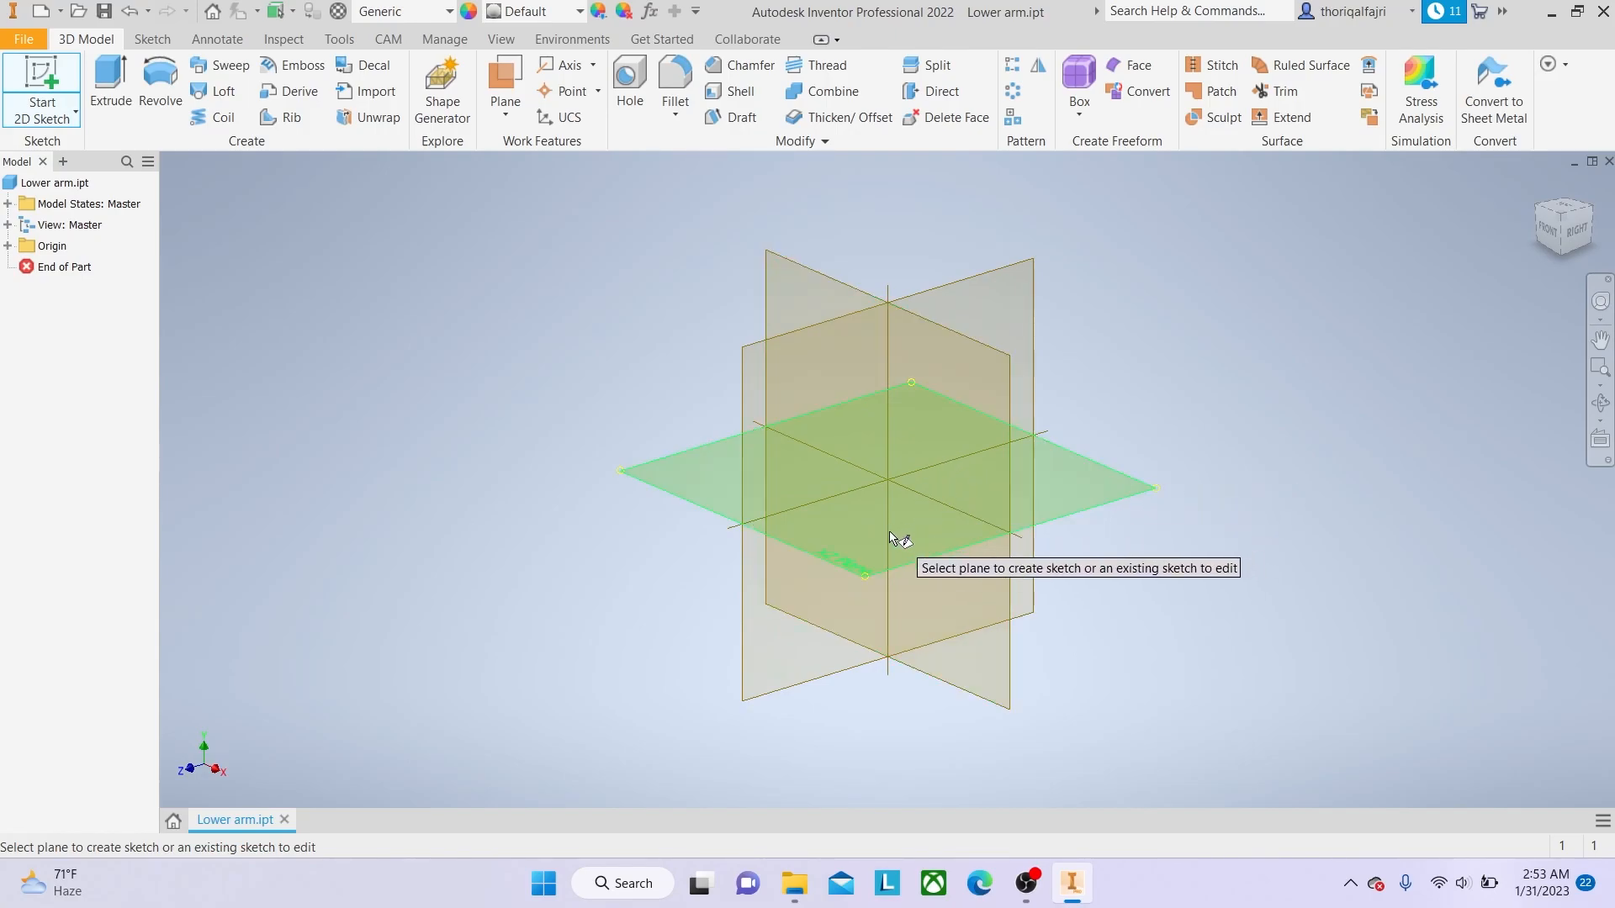
click(915, 555)
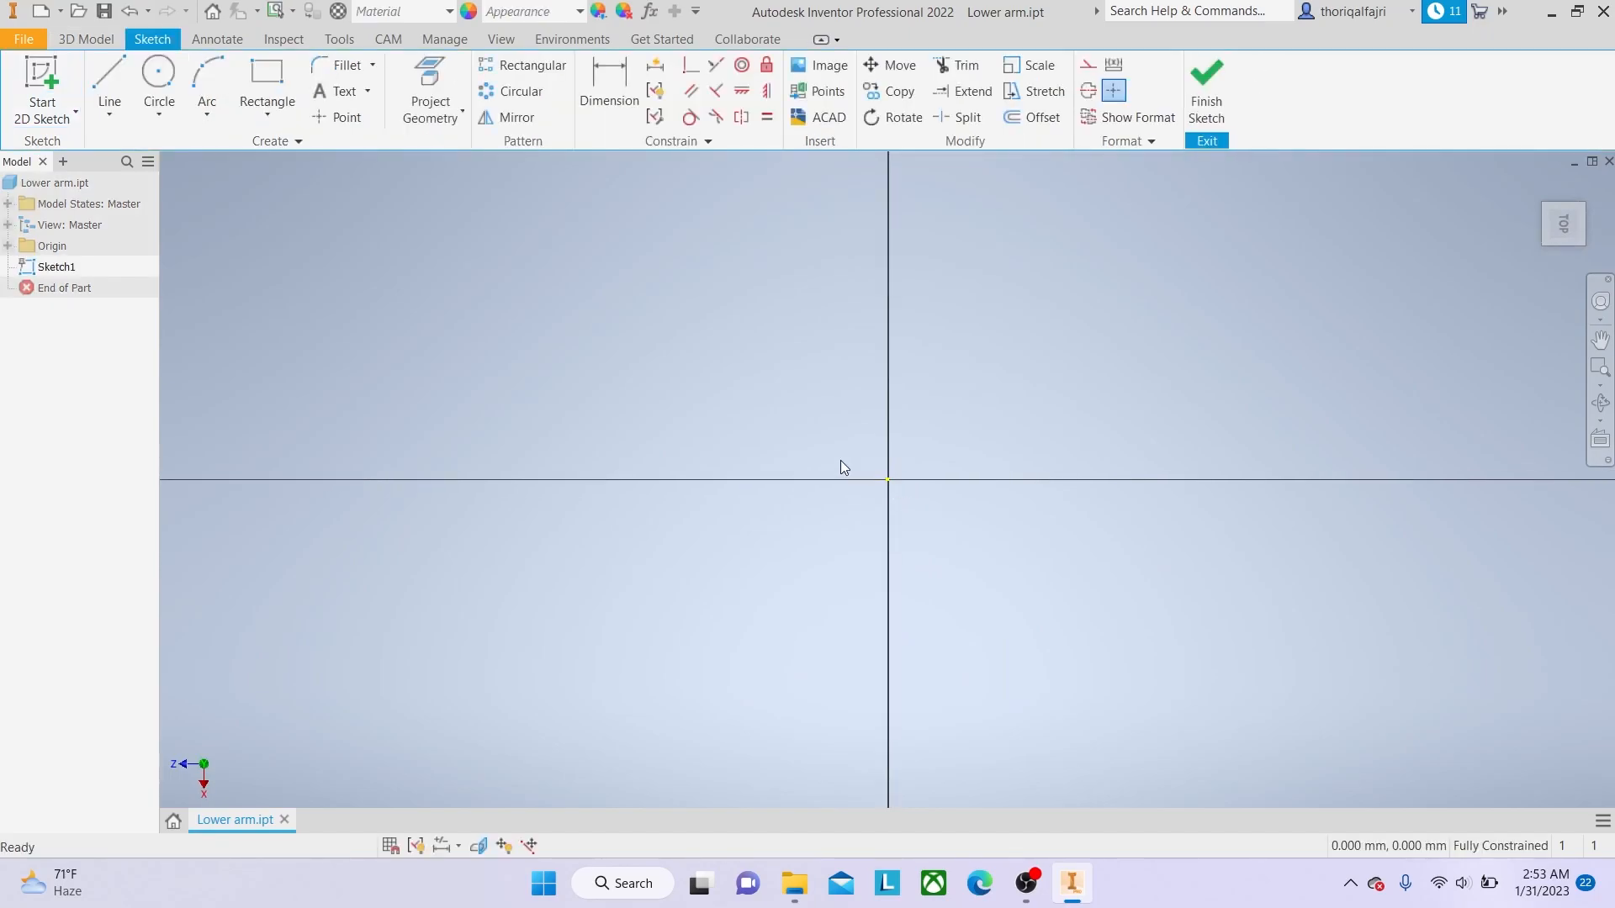
Draw a horizontal center-point slot centered on the origin, 55 mm from the origin to each arc center and 30 mm wide.
click(279, 126)
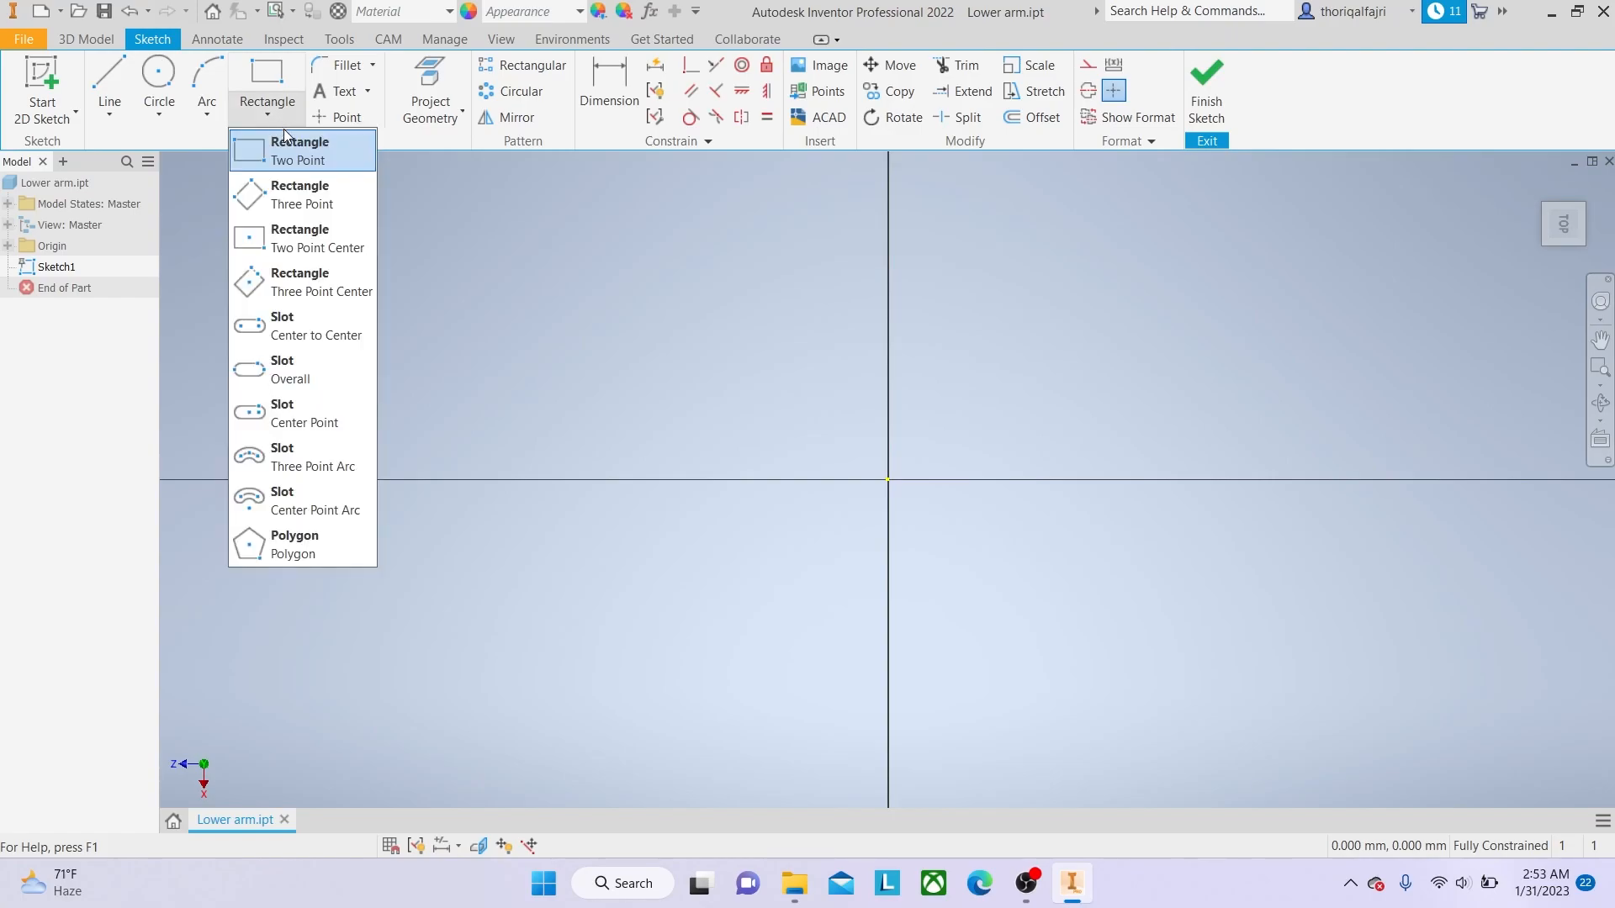
click(345, 416)
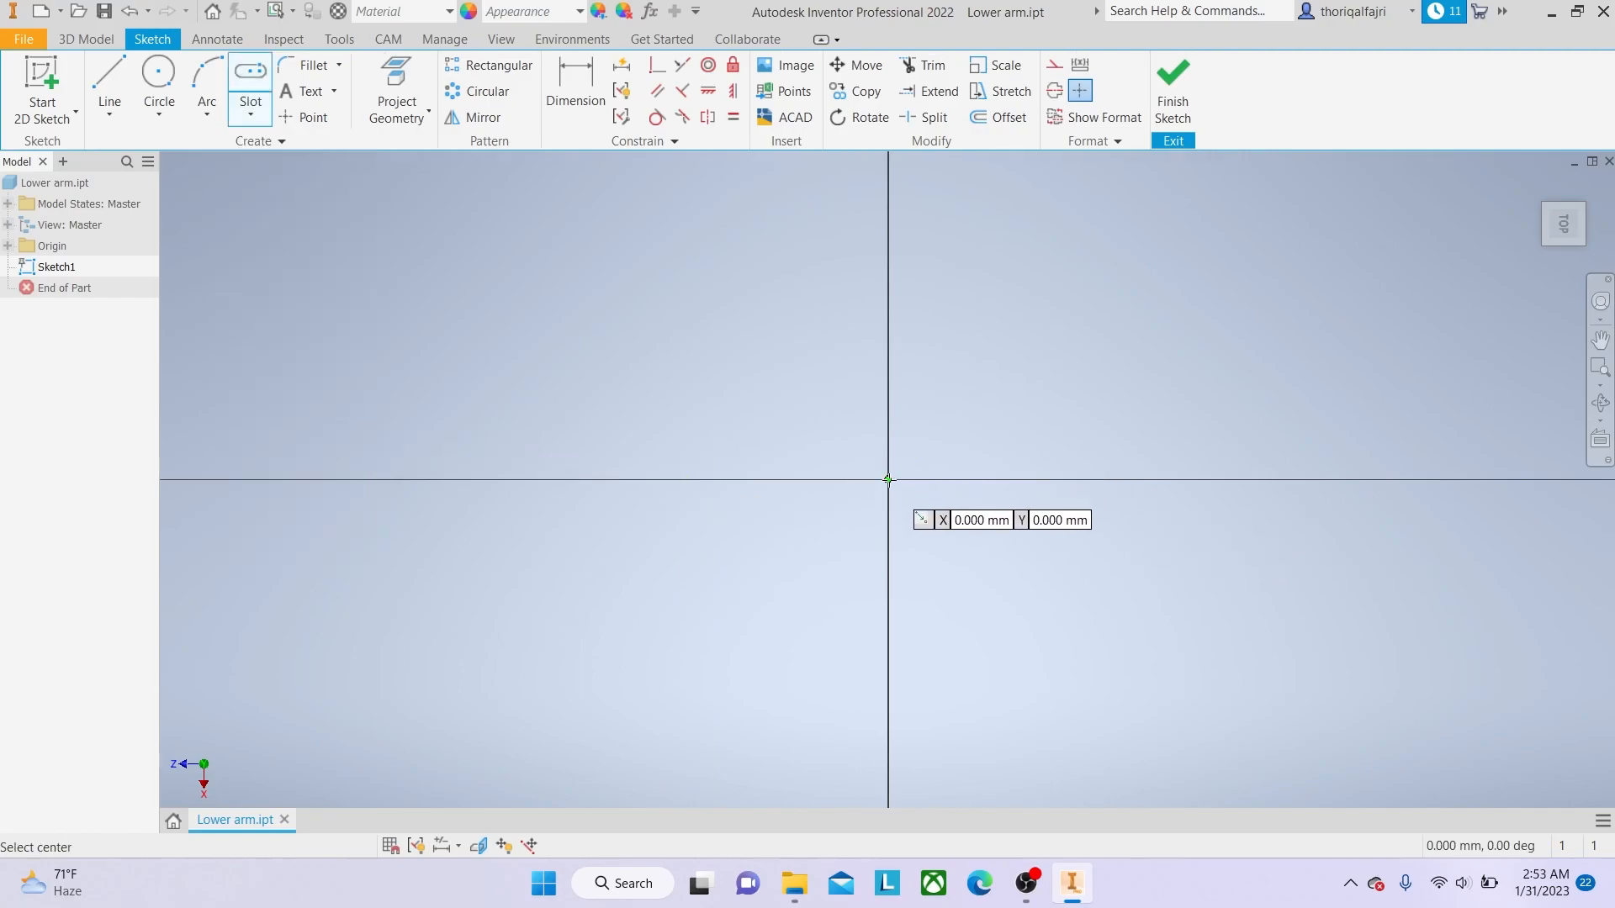
click(889, 479)
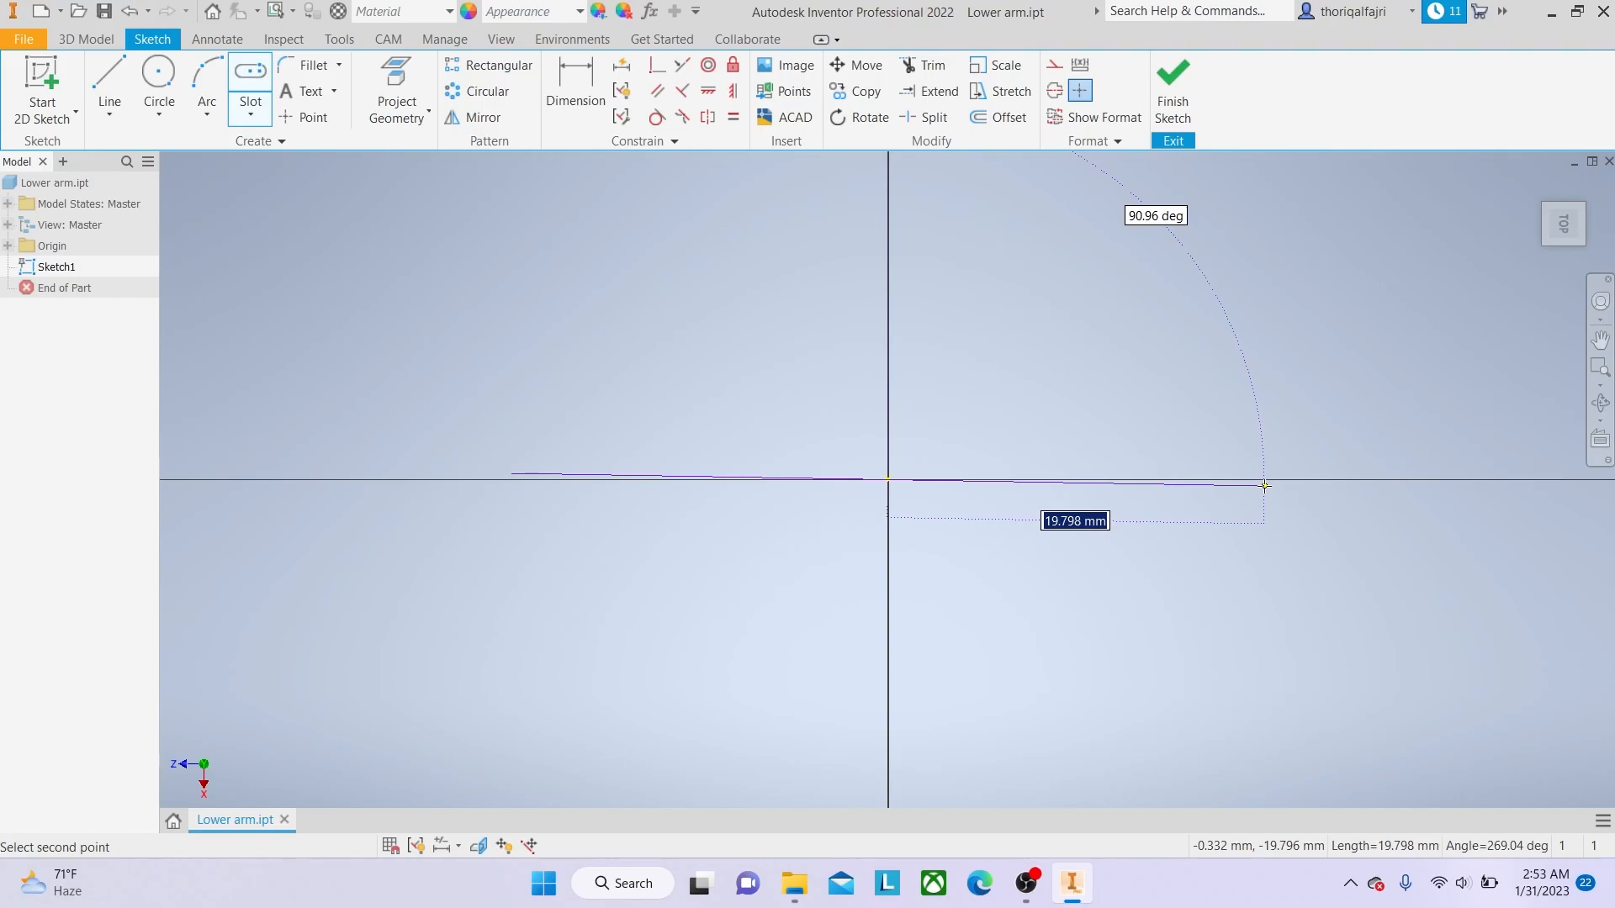
text(55)
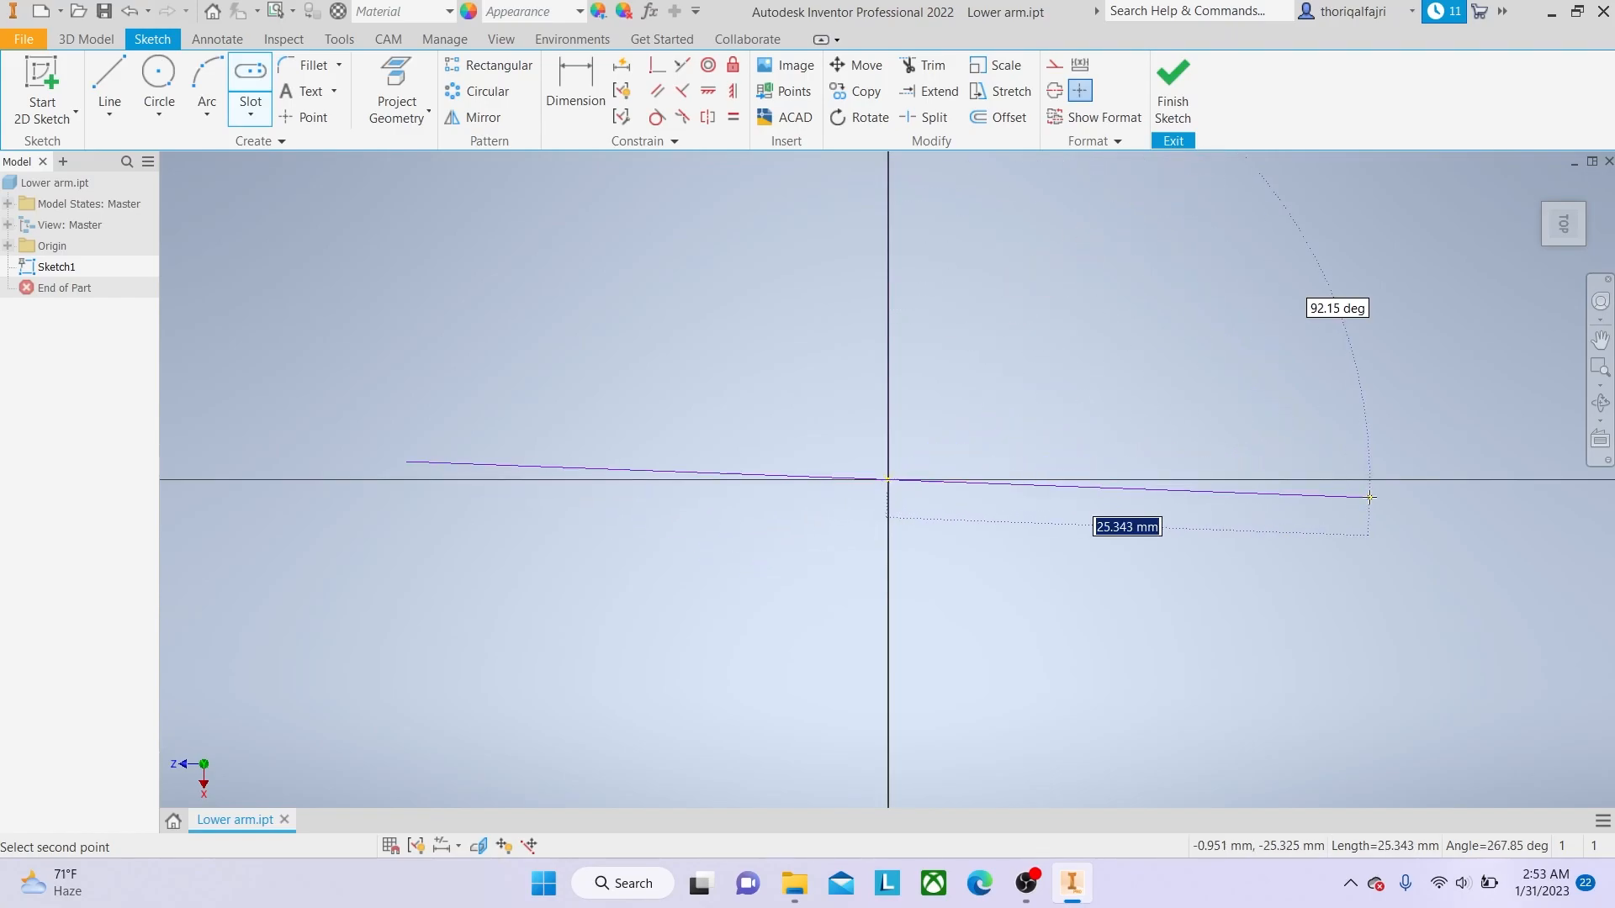
text(25)
key(Return)
scroll(1305, 488, down, 2)
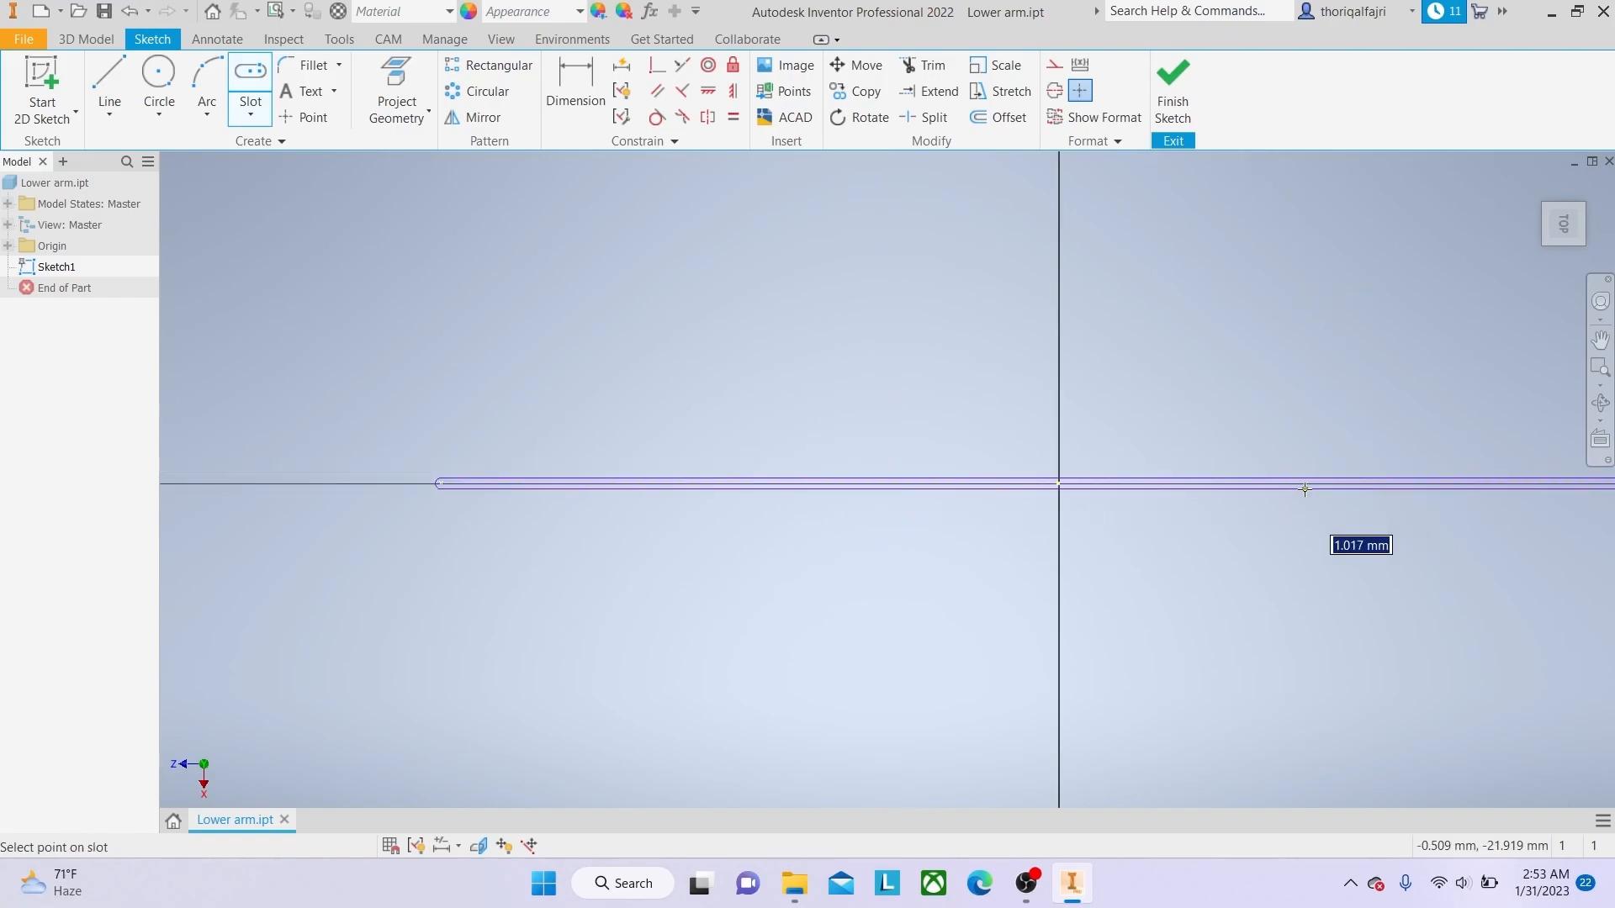
scroll(1012, 560, down, 4)
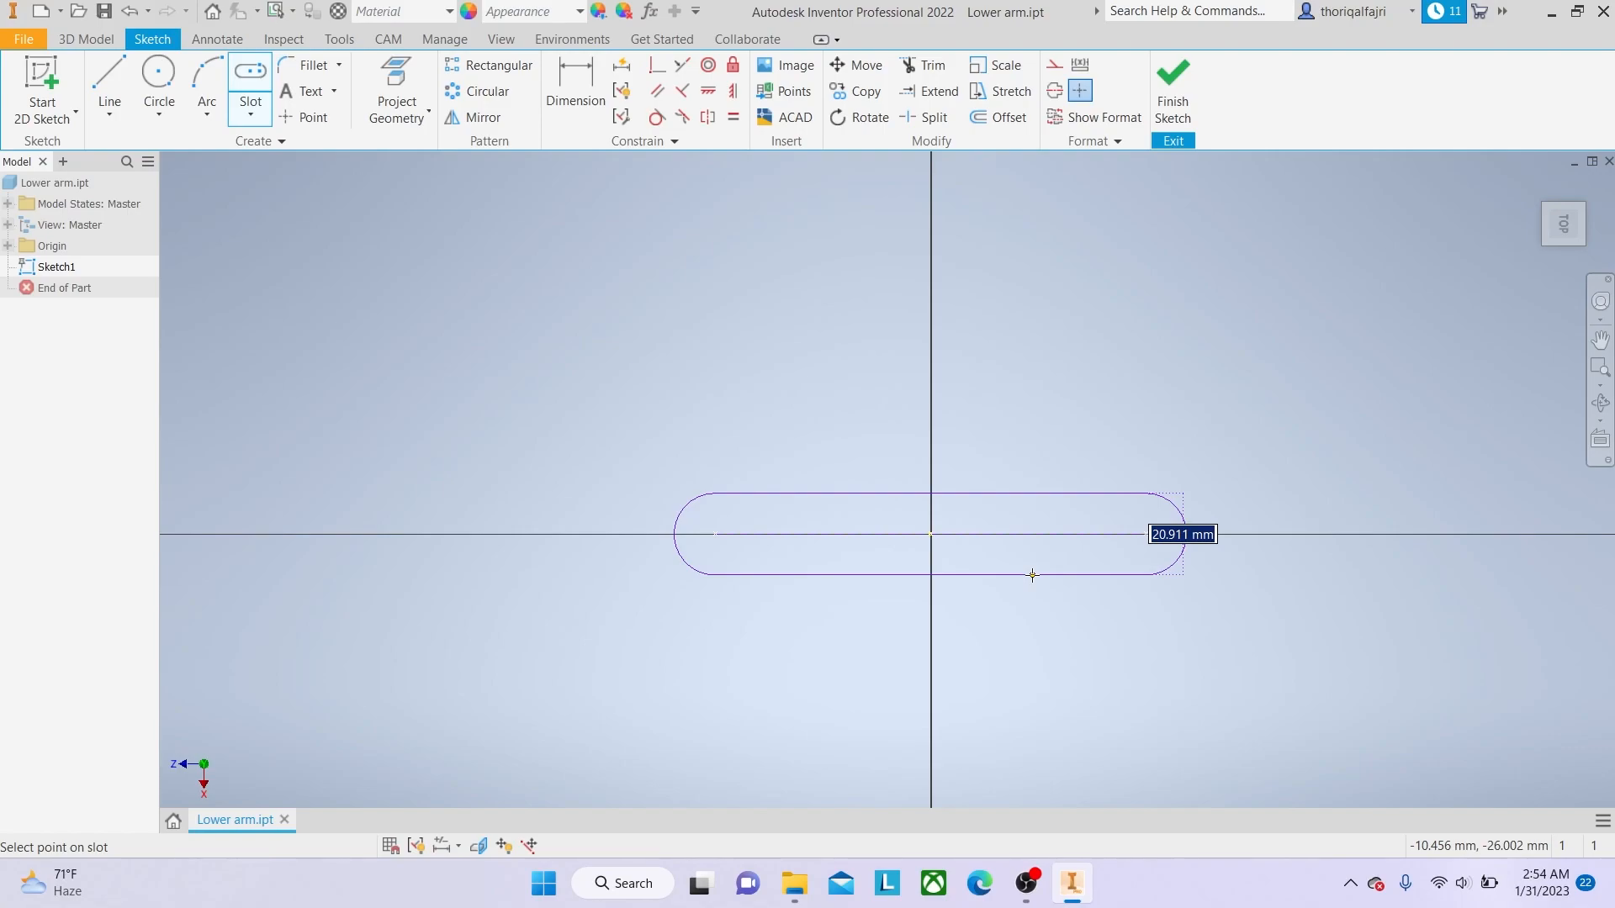
text(30)
key(Return)
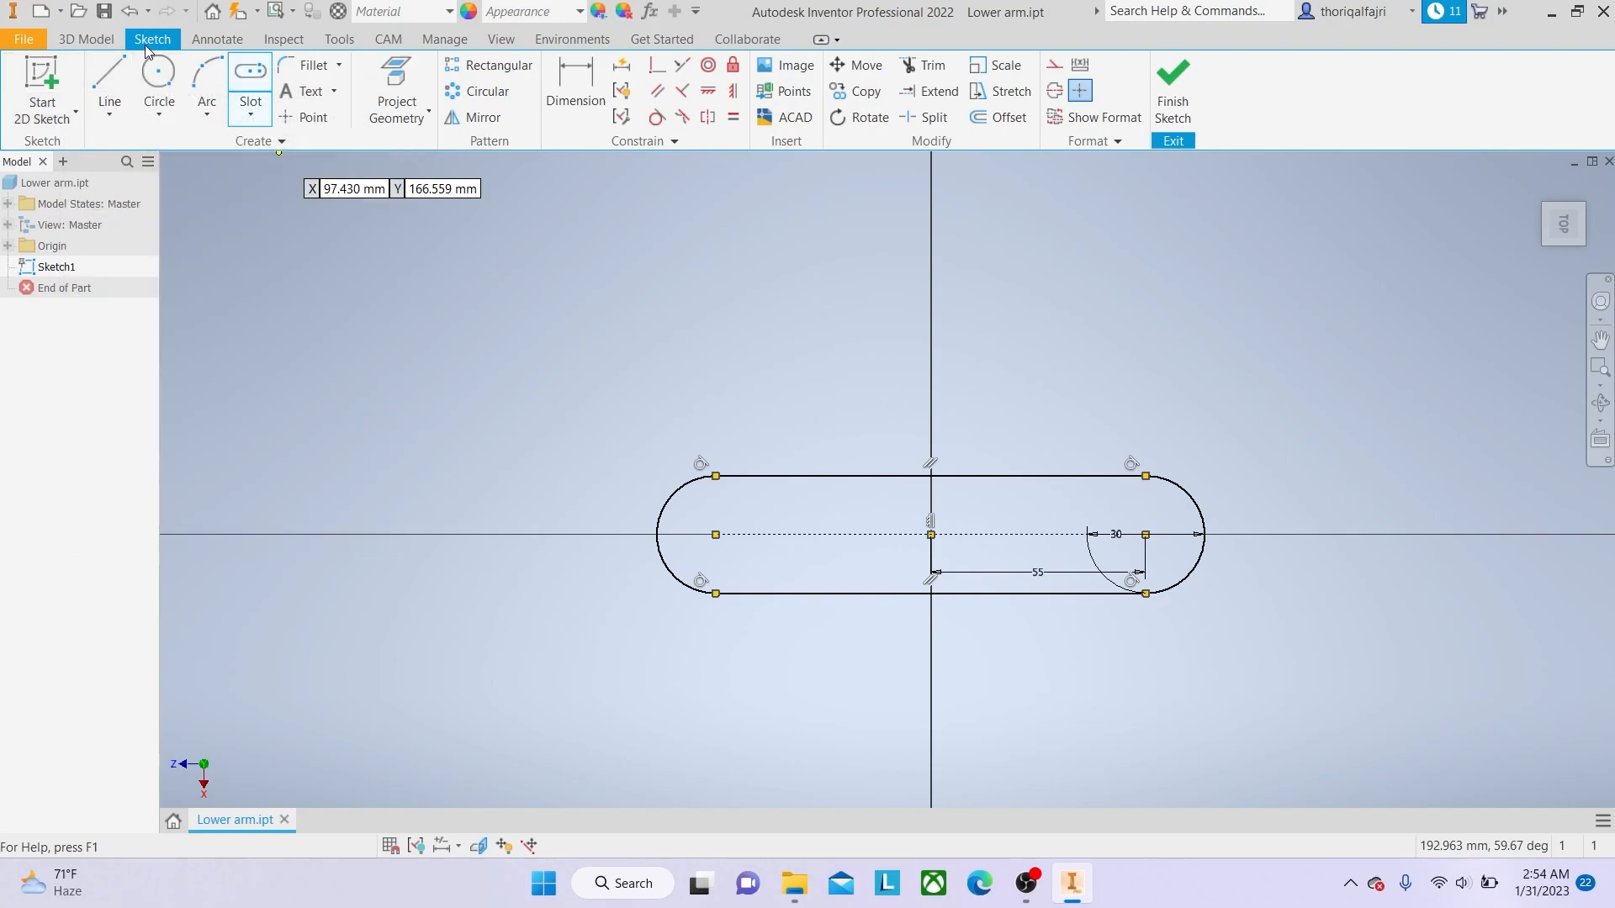
Draw two 12 mm diameter circles about 42 mm above the slot's centerline, level with each other on opposite sides of the vertical axis.
click(160, 76)
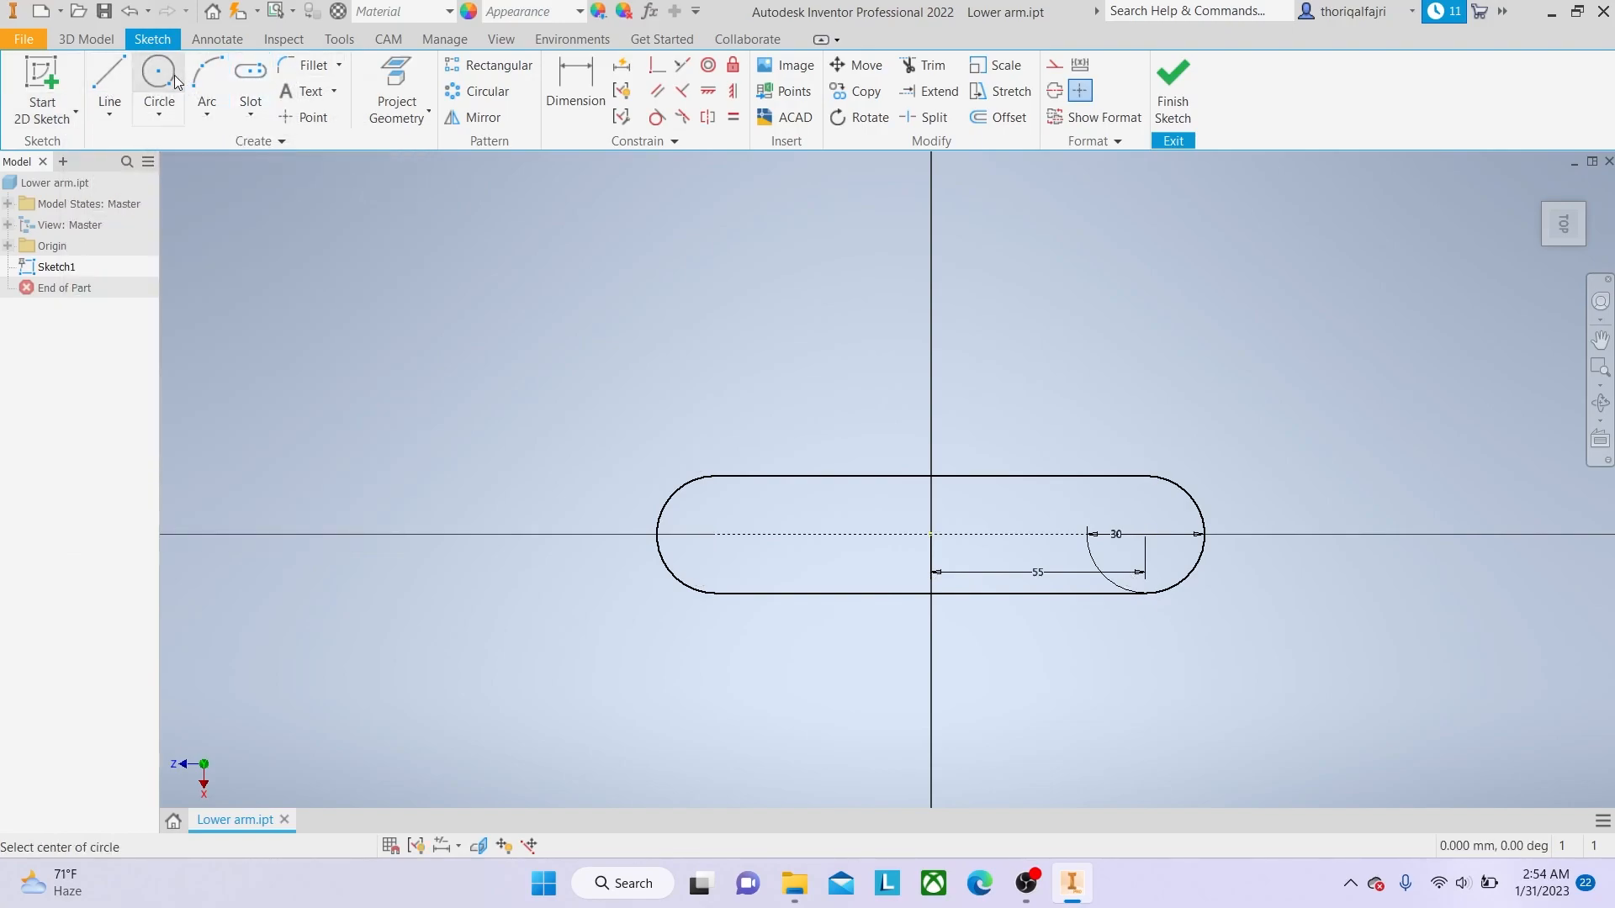
click(749, 371)
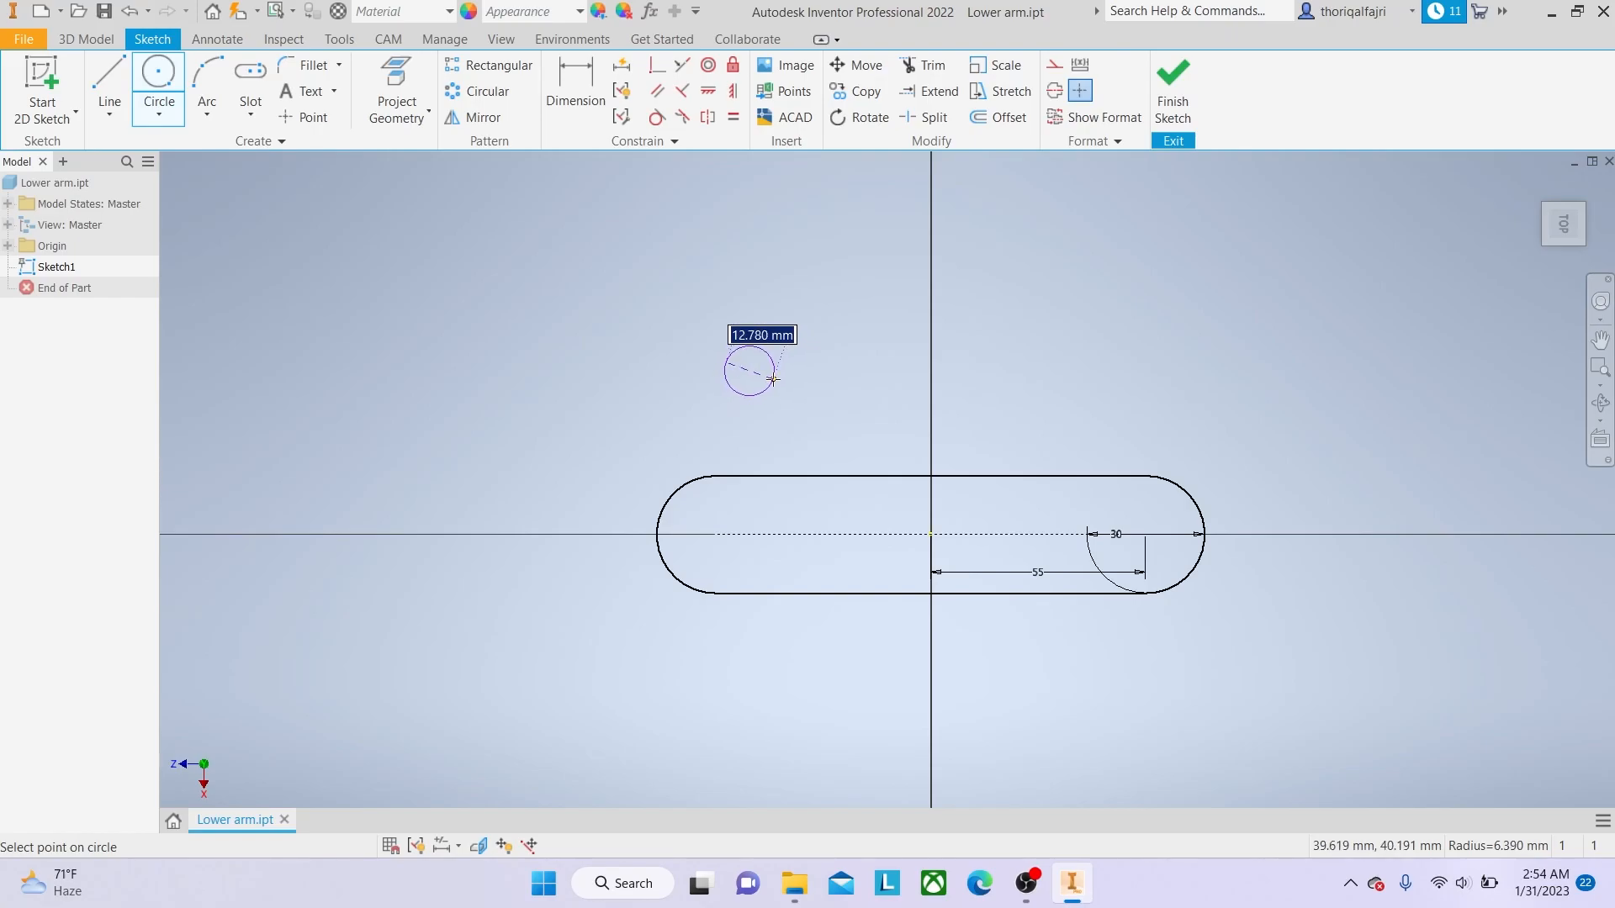
text(123)
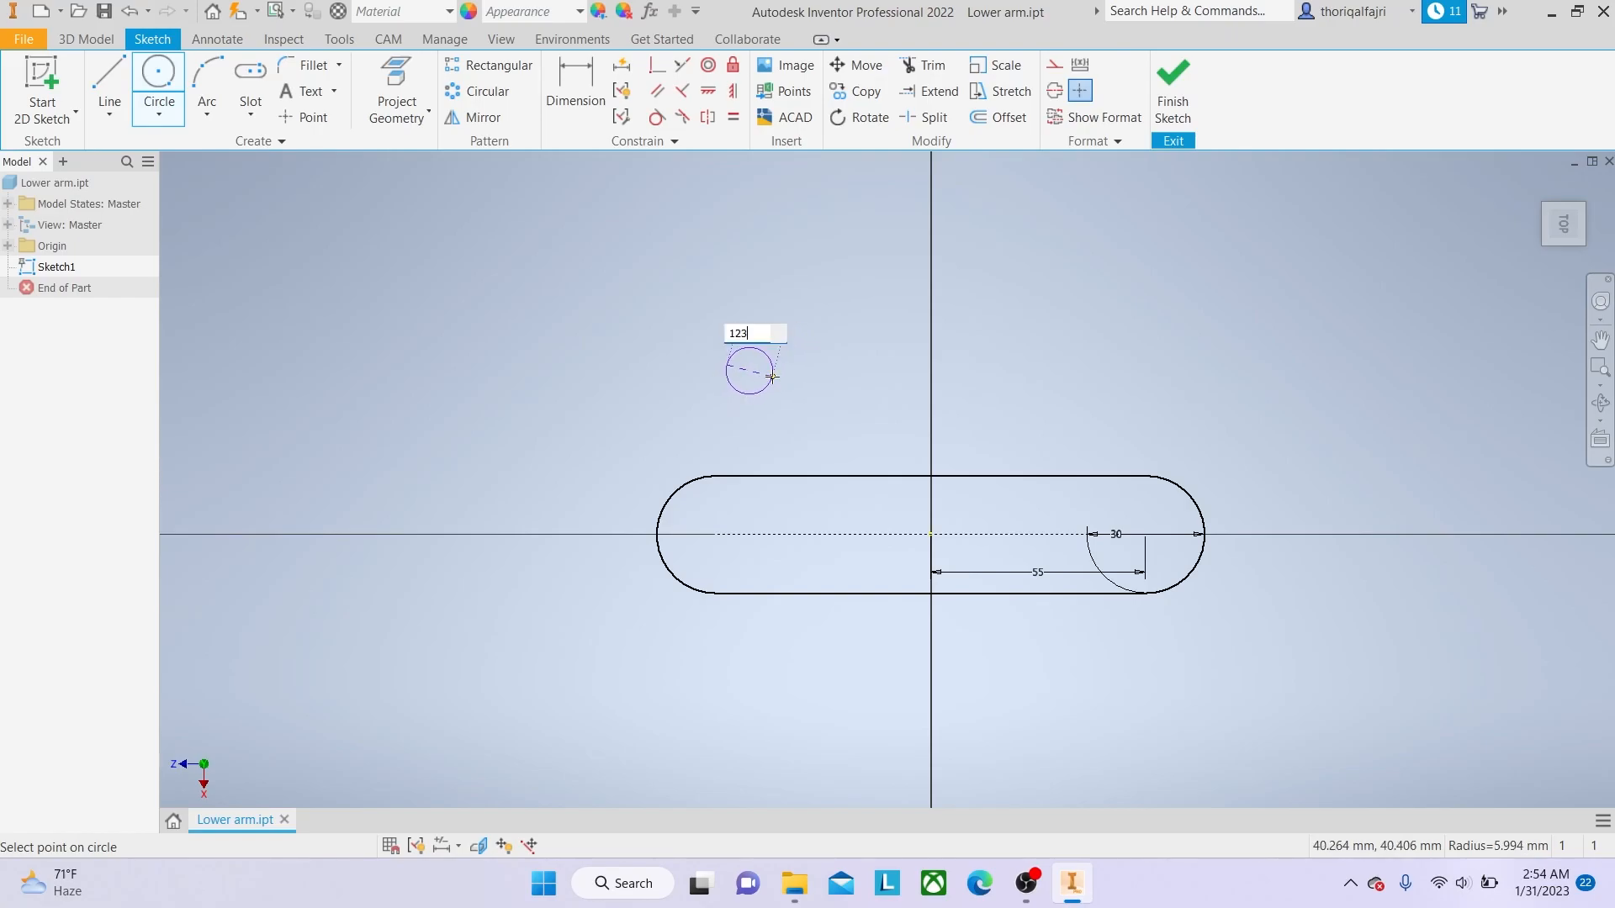
key(BackSpace)
key(Return)
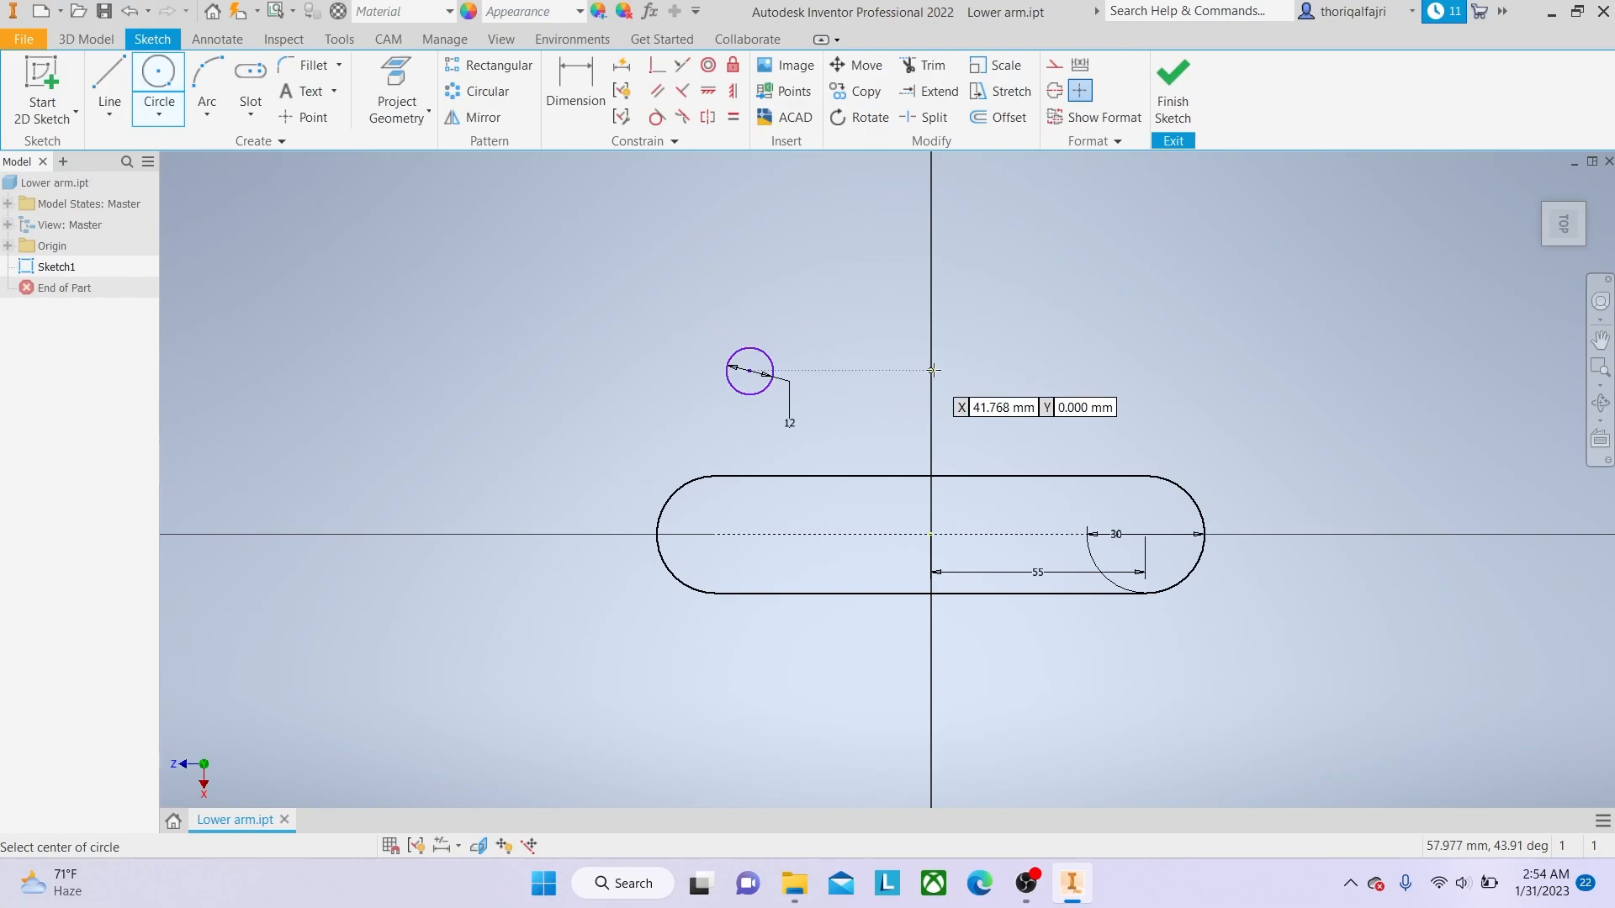
click(1059, 371)
text(12)
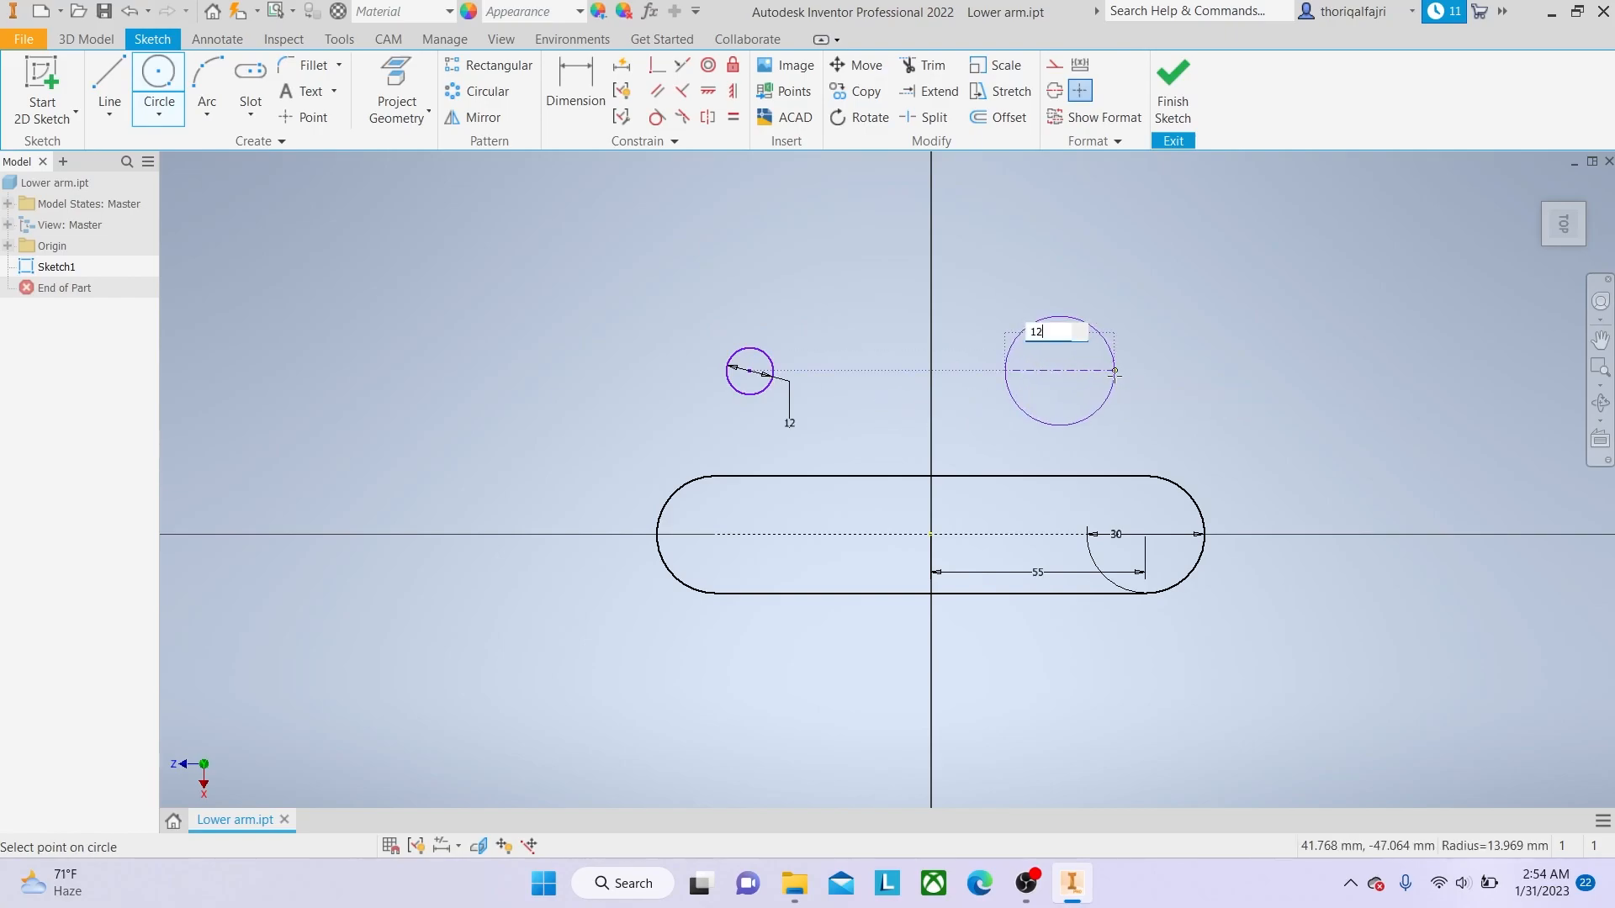
key(Return)
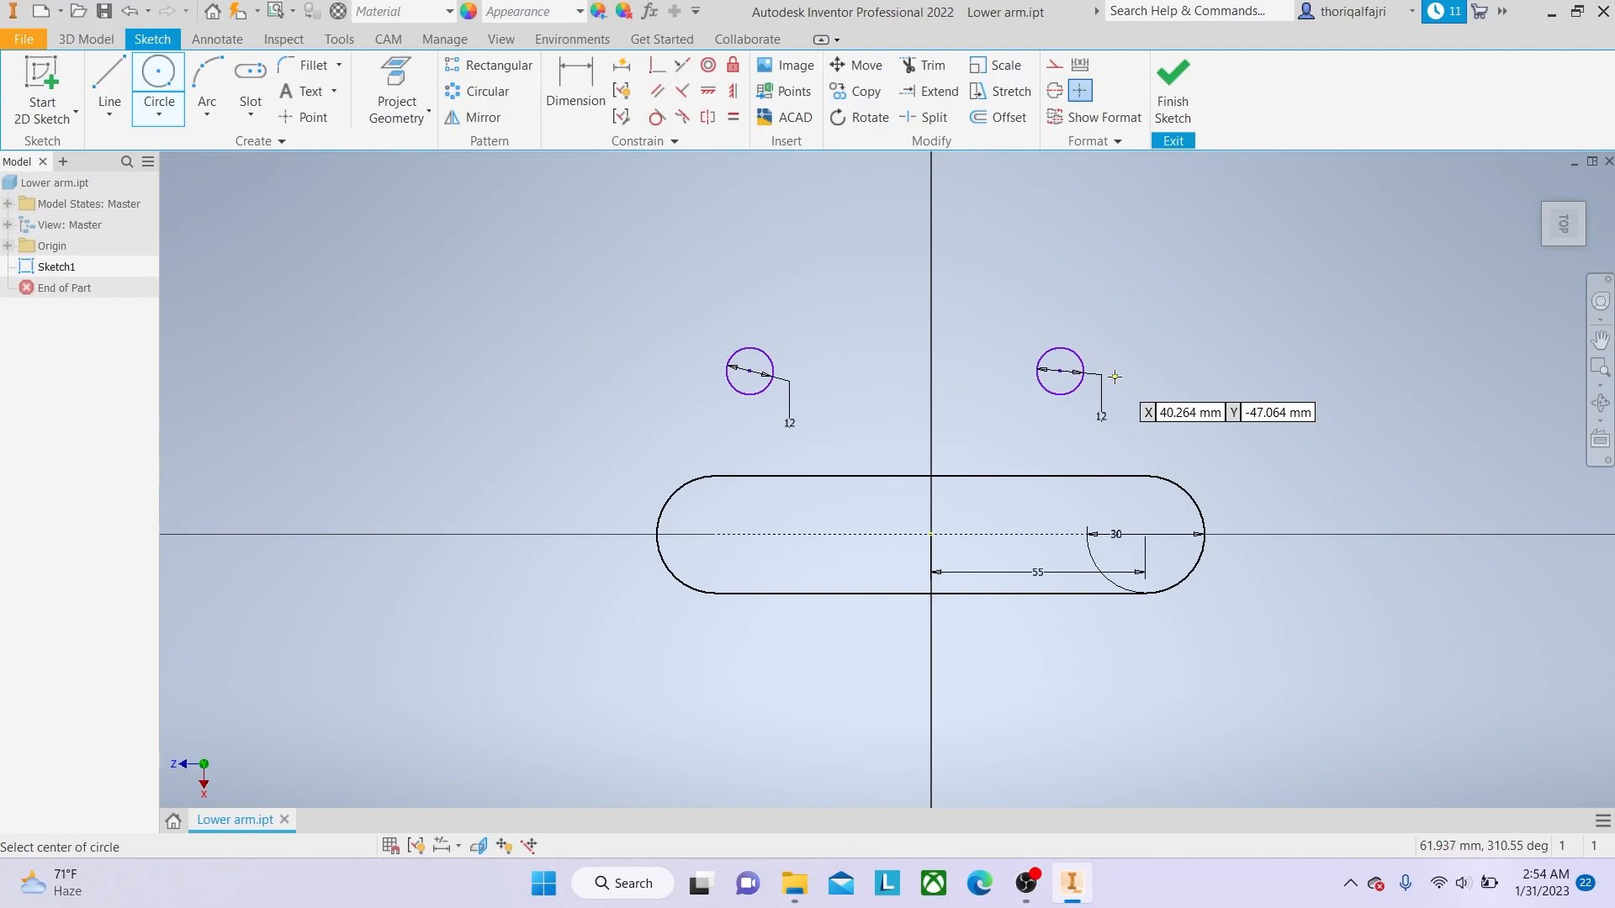
Make the centers of the two circles coincident with the slot's arc centers, one at each end.
click(657, 66)
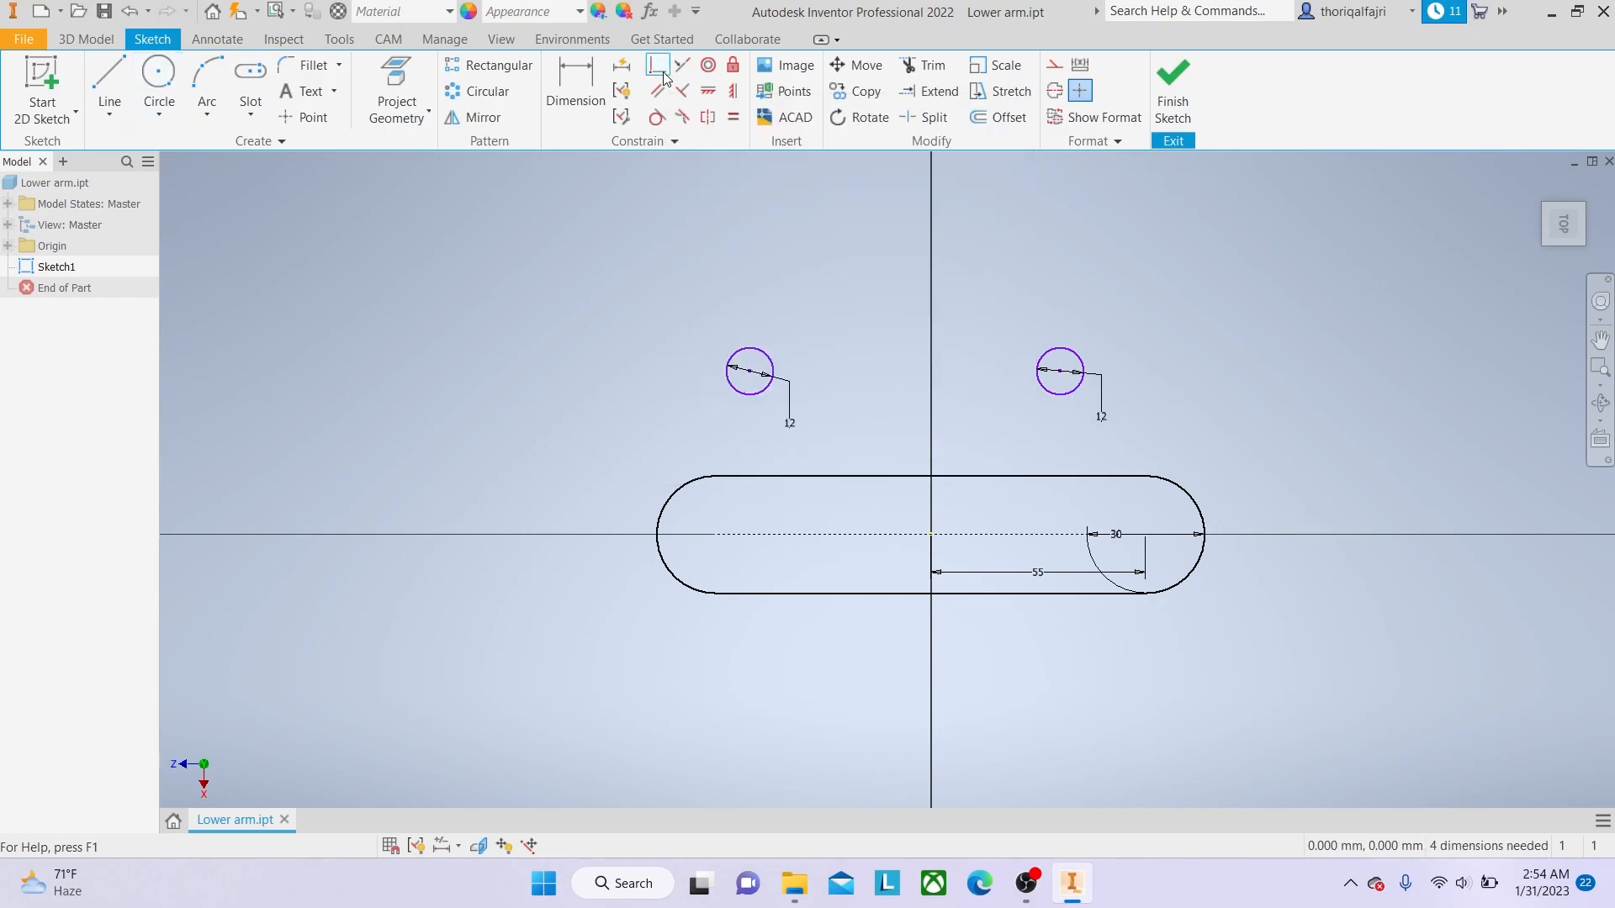
click(750, 371)
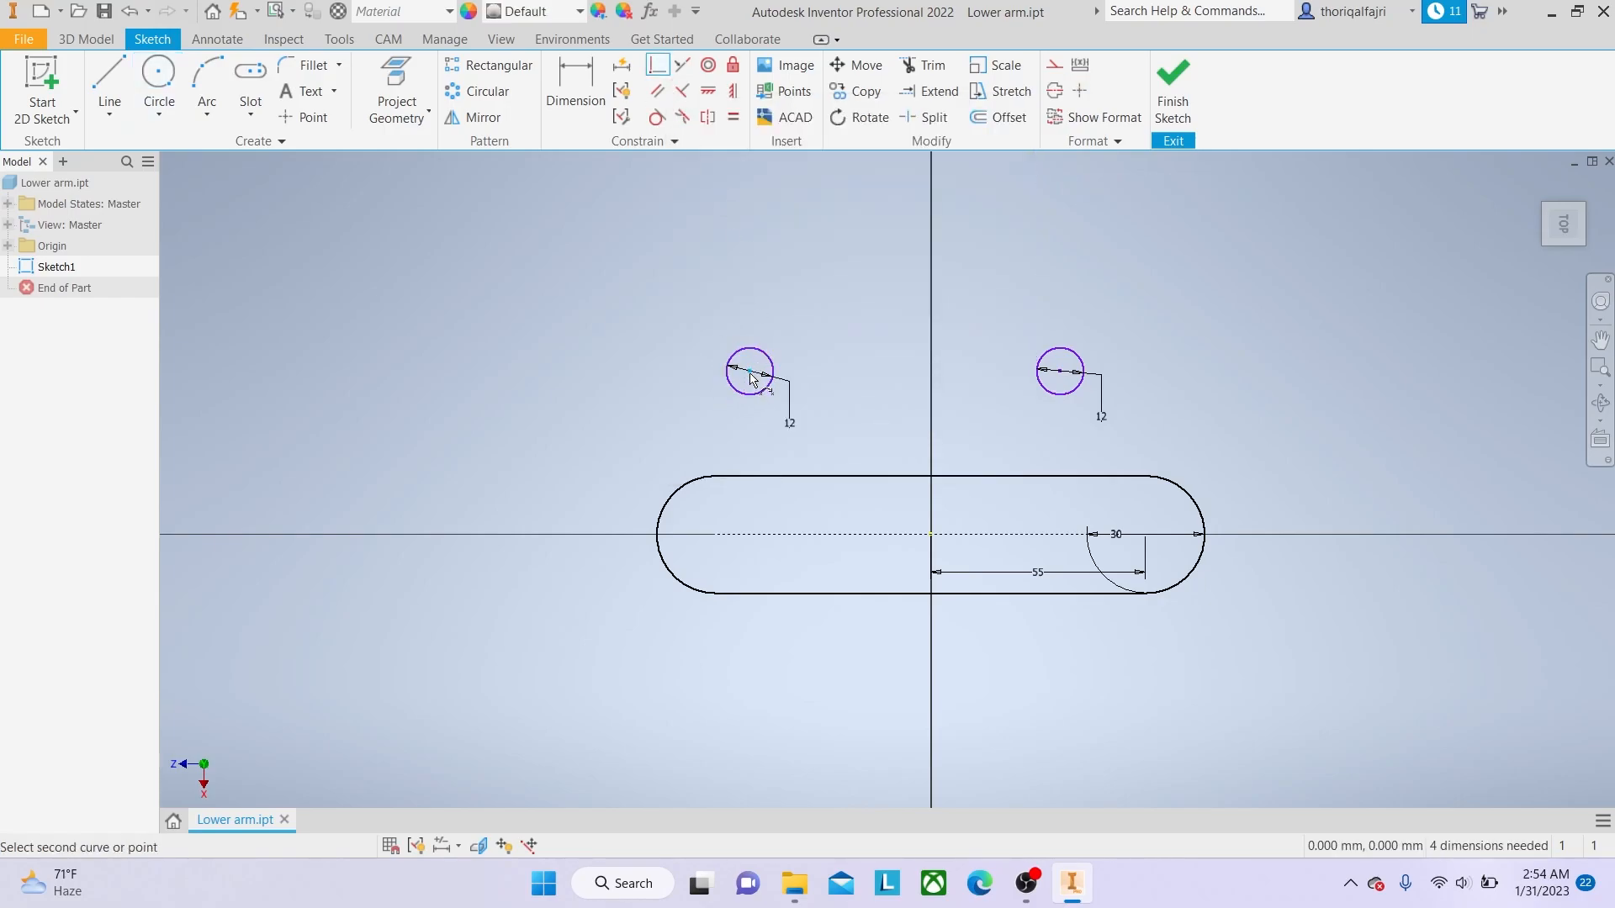
click(715, 536)
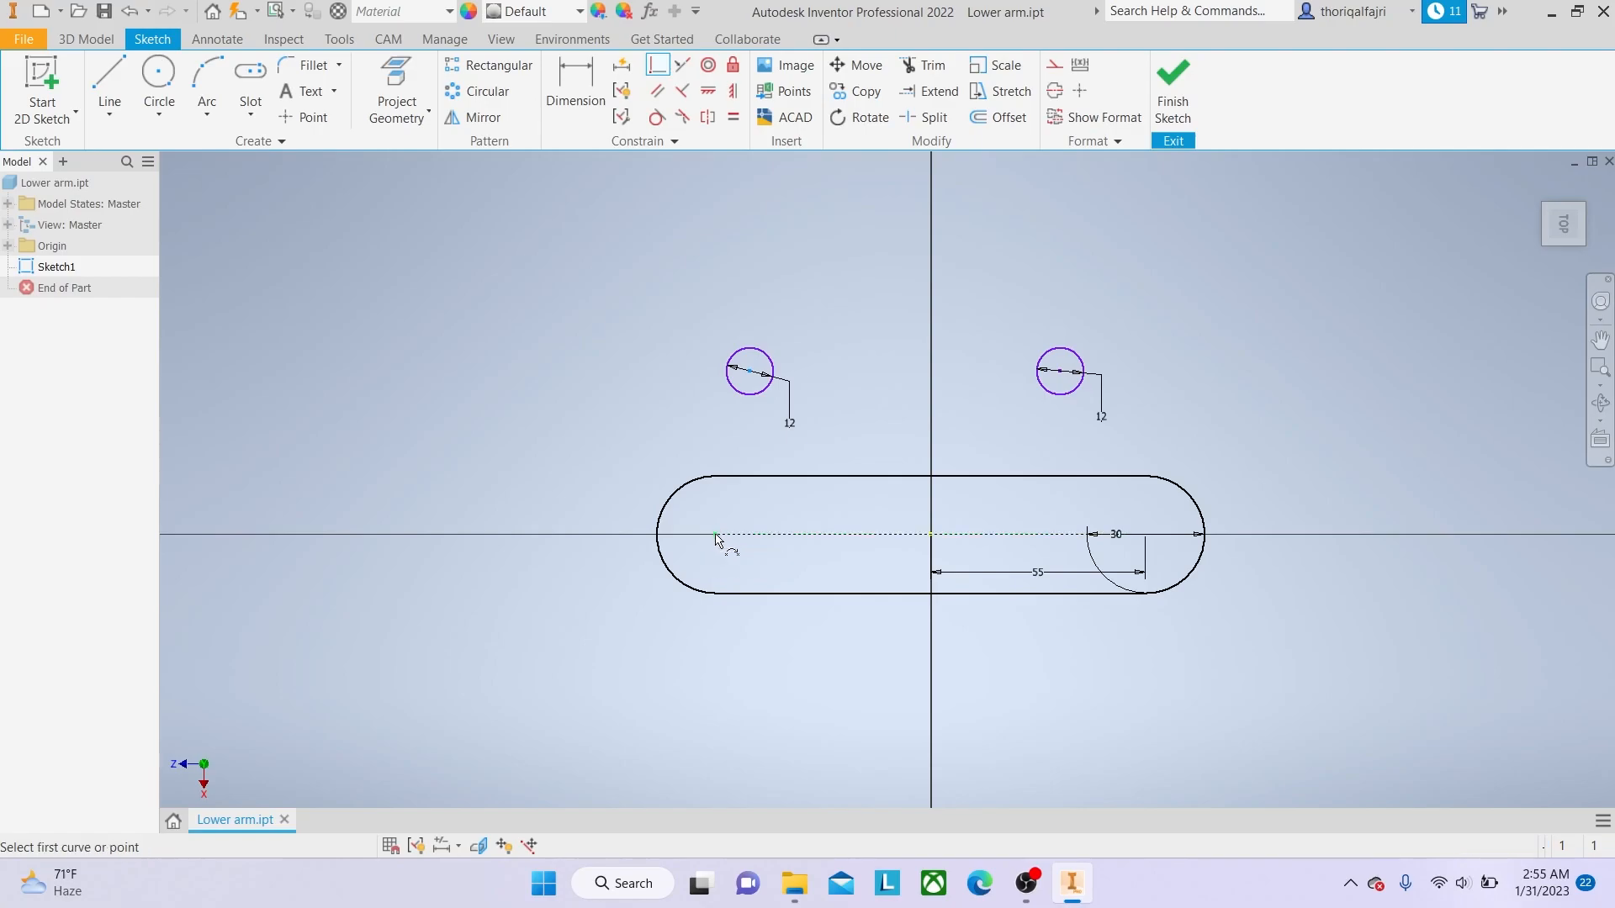
click(1059, 372)
click(1146, 536)
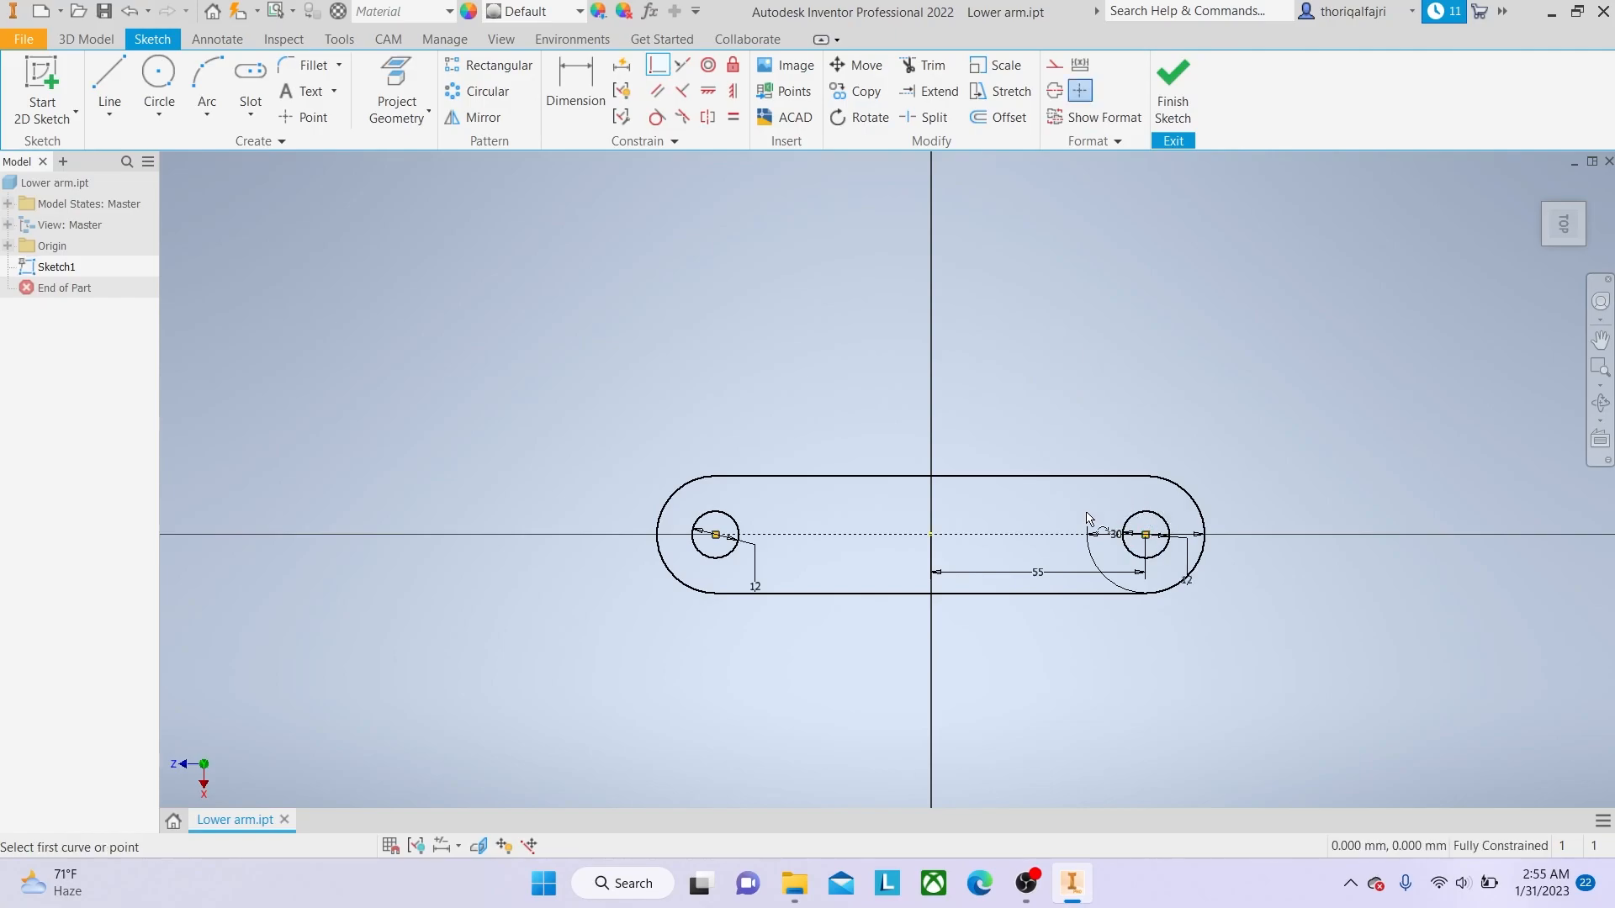
Finish the slot and circles sketch and save the part.
click(1176, 97)
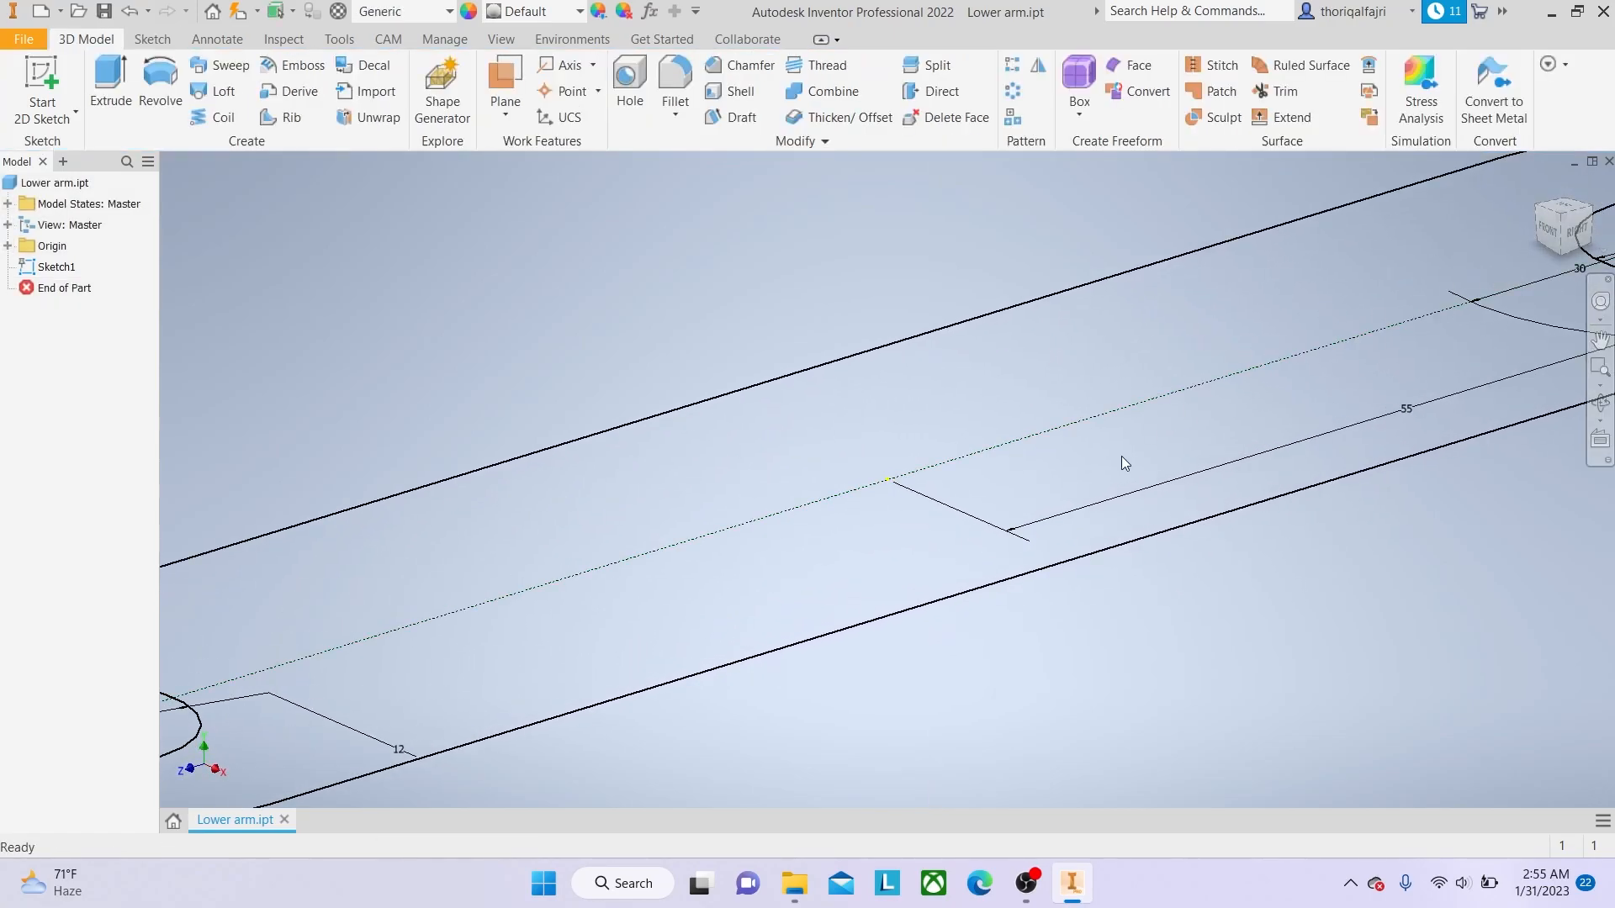
click(1566, 211)
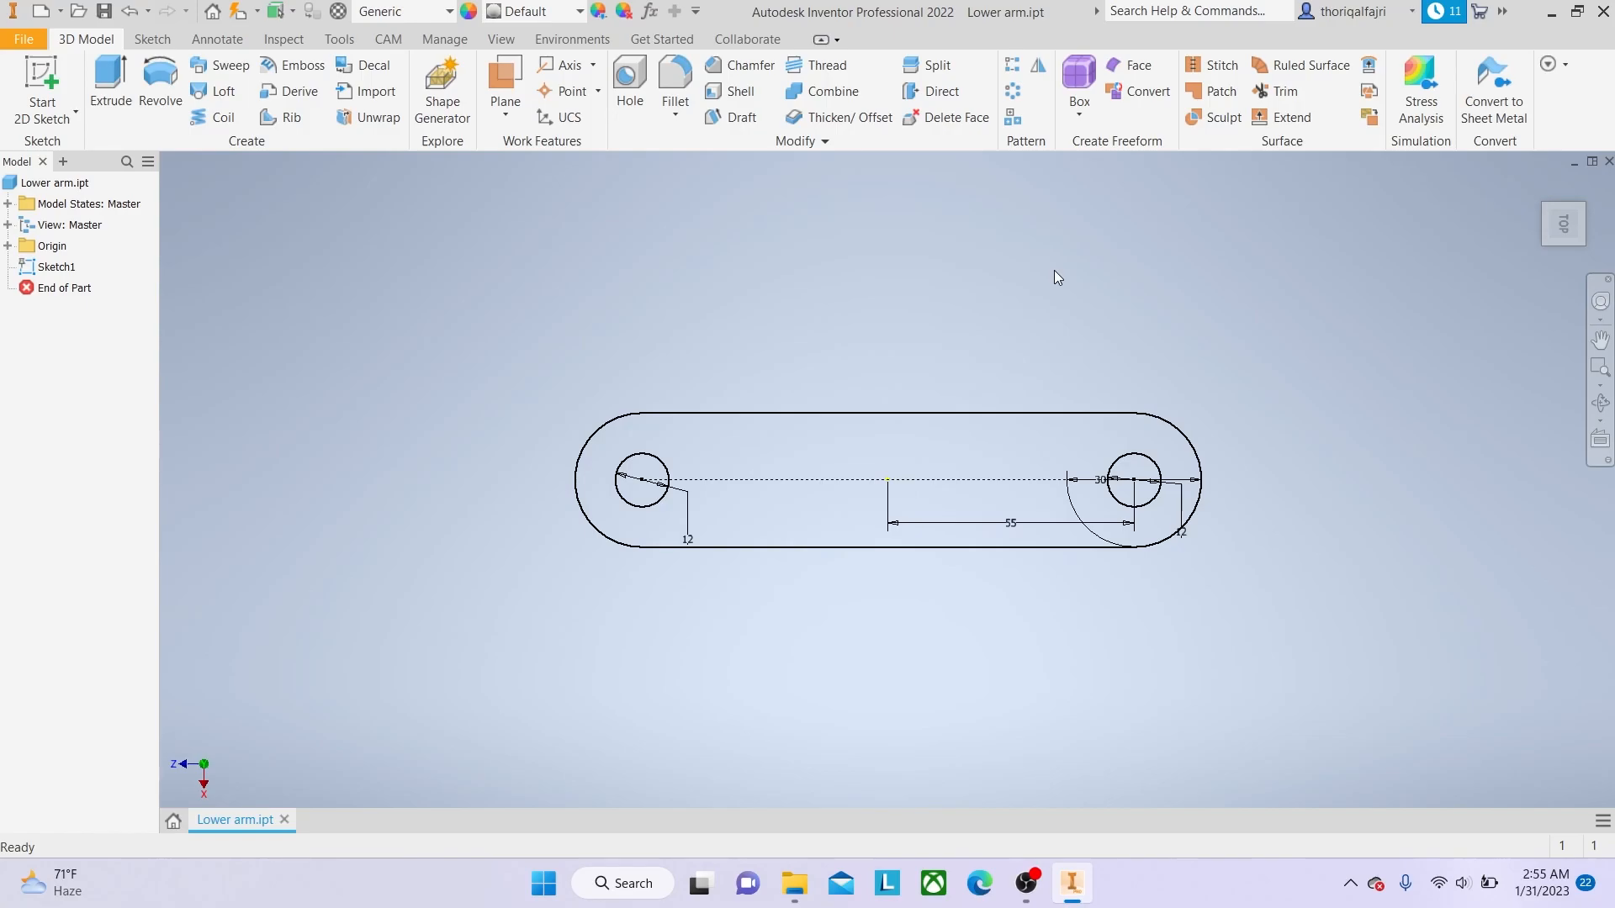
click(38, 37)
mouse_move(122, 235)
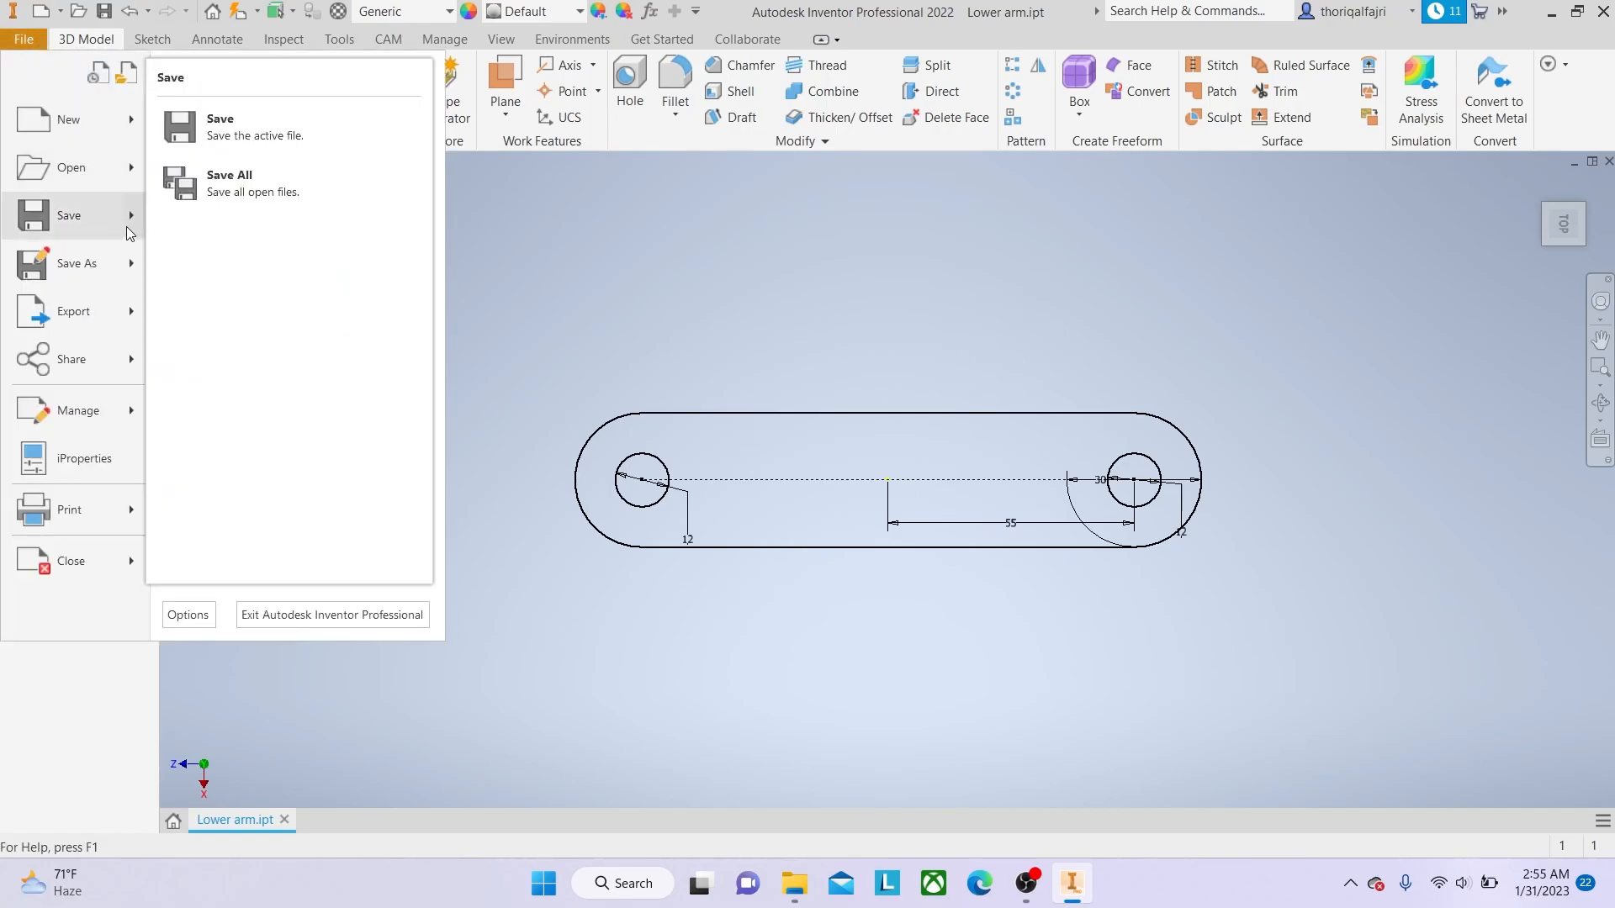
click(215, 226)
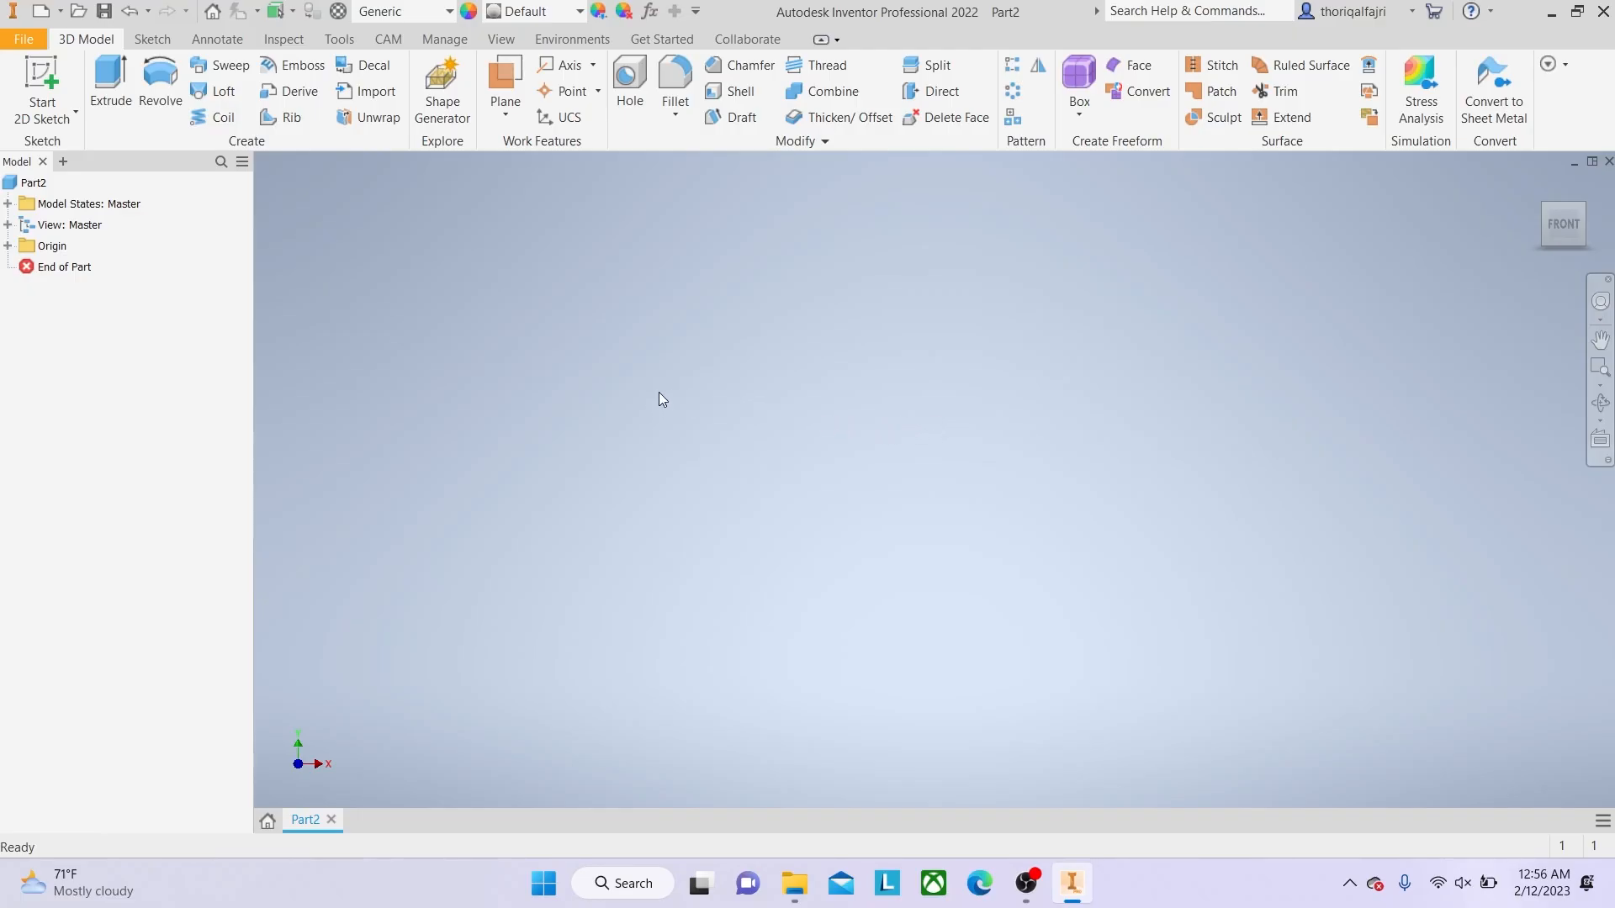
Save the new empty part as "Center Support" in the same folder as the other parts.
click(28, 42)
click(106, 221)
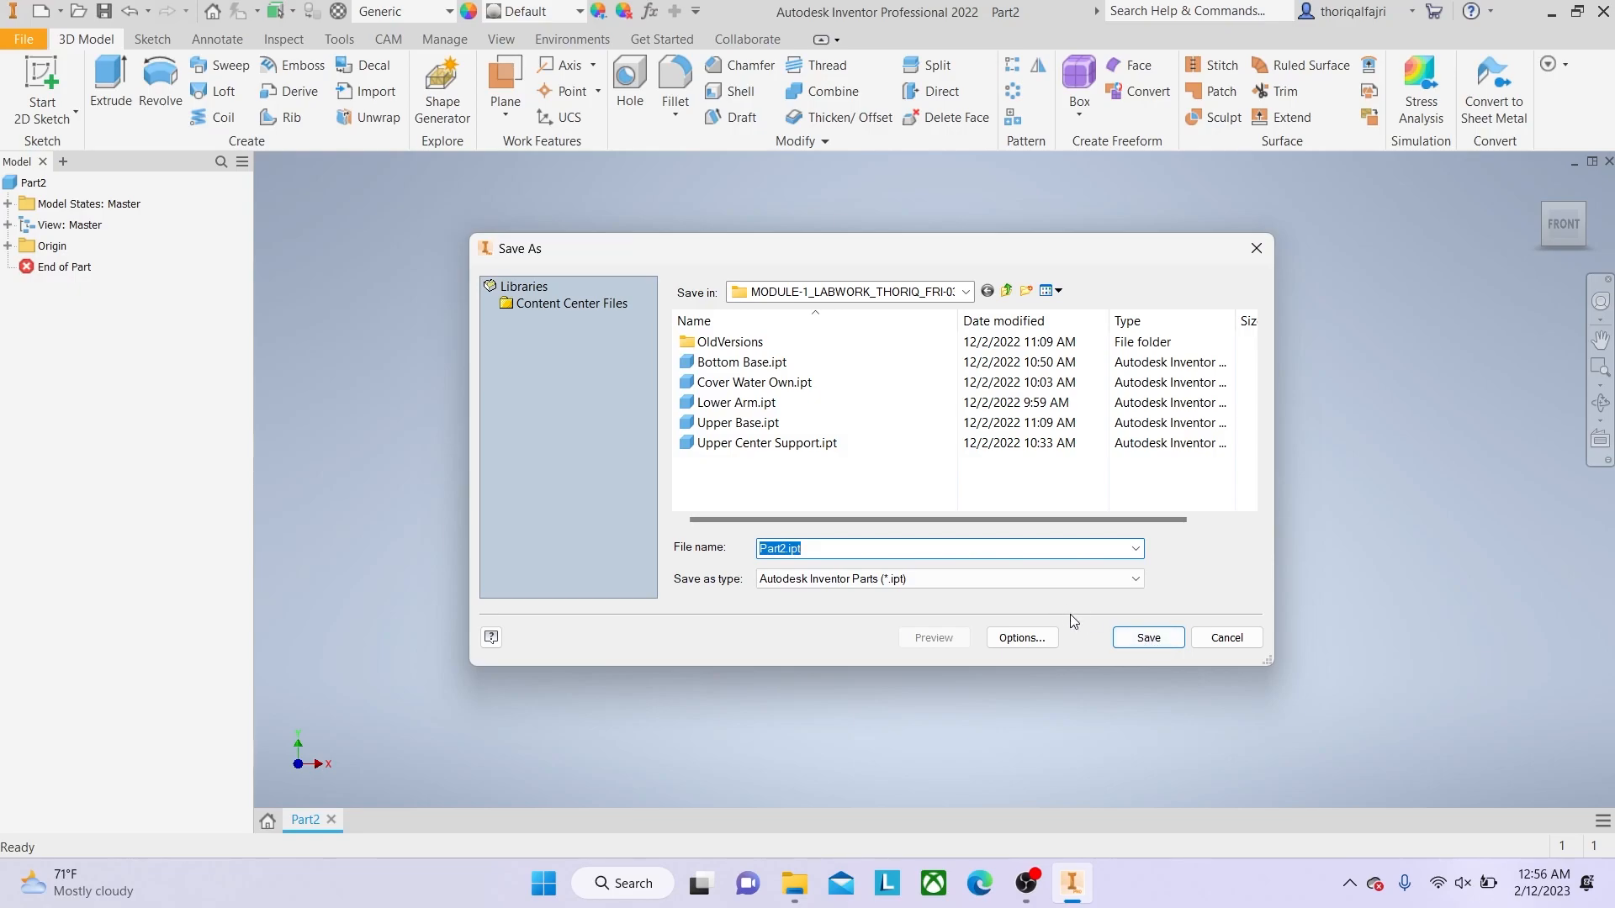
text(Center Support)
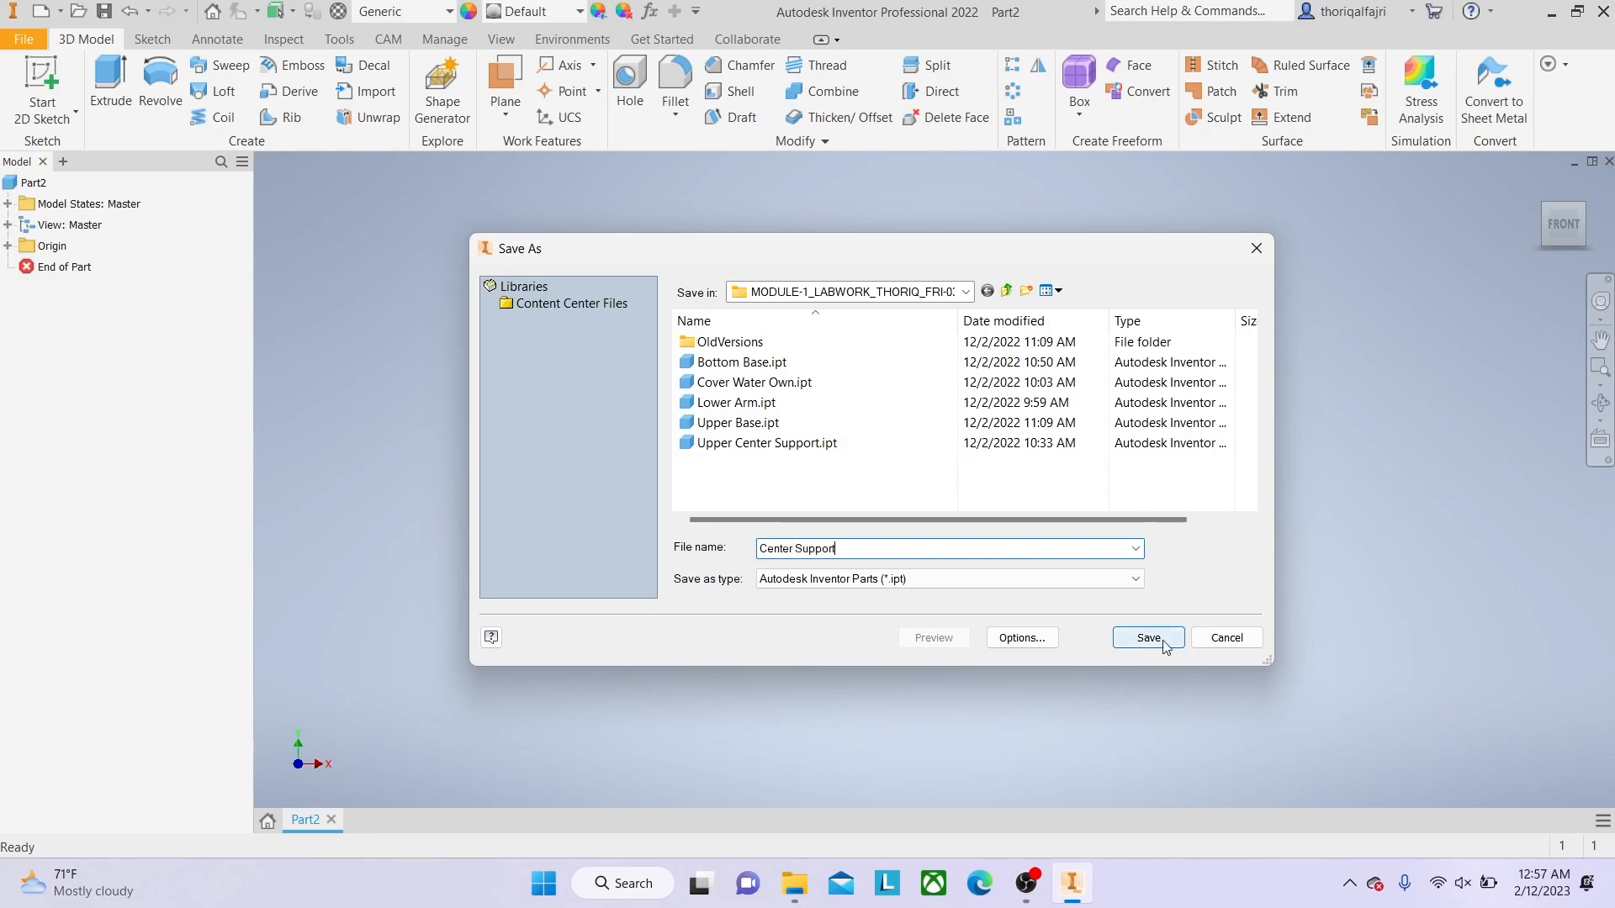
click(1158, 641)
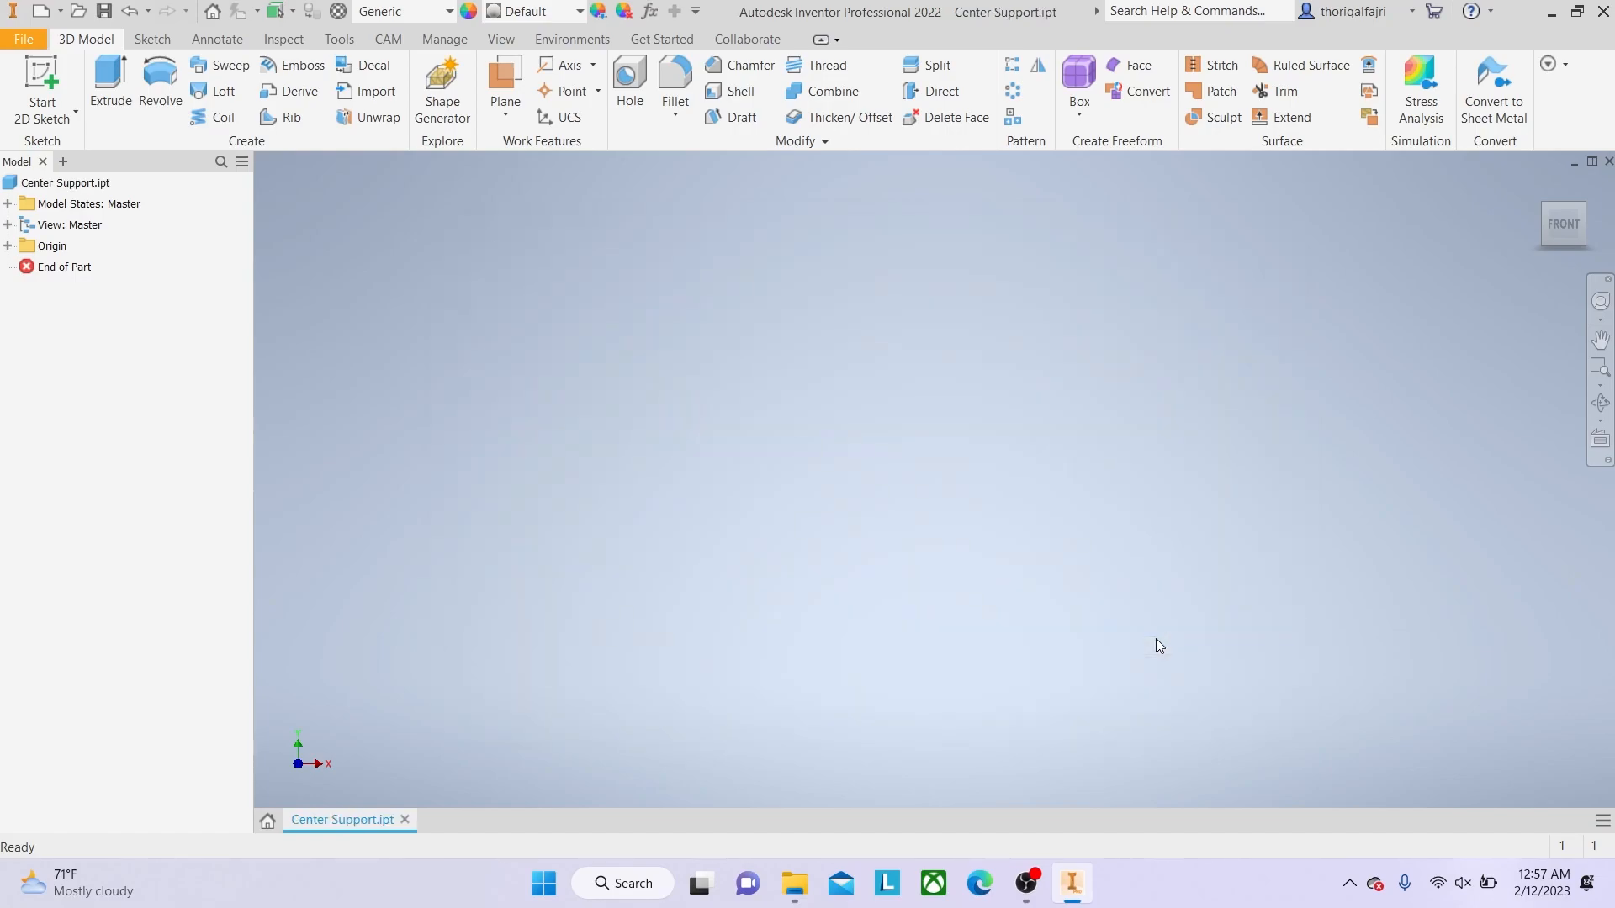
Start a 2D sketch on the horizontal origin plane of the Center Support part.
click(74, 112)
click(82, 155)
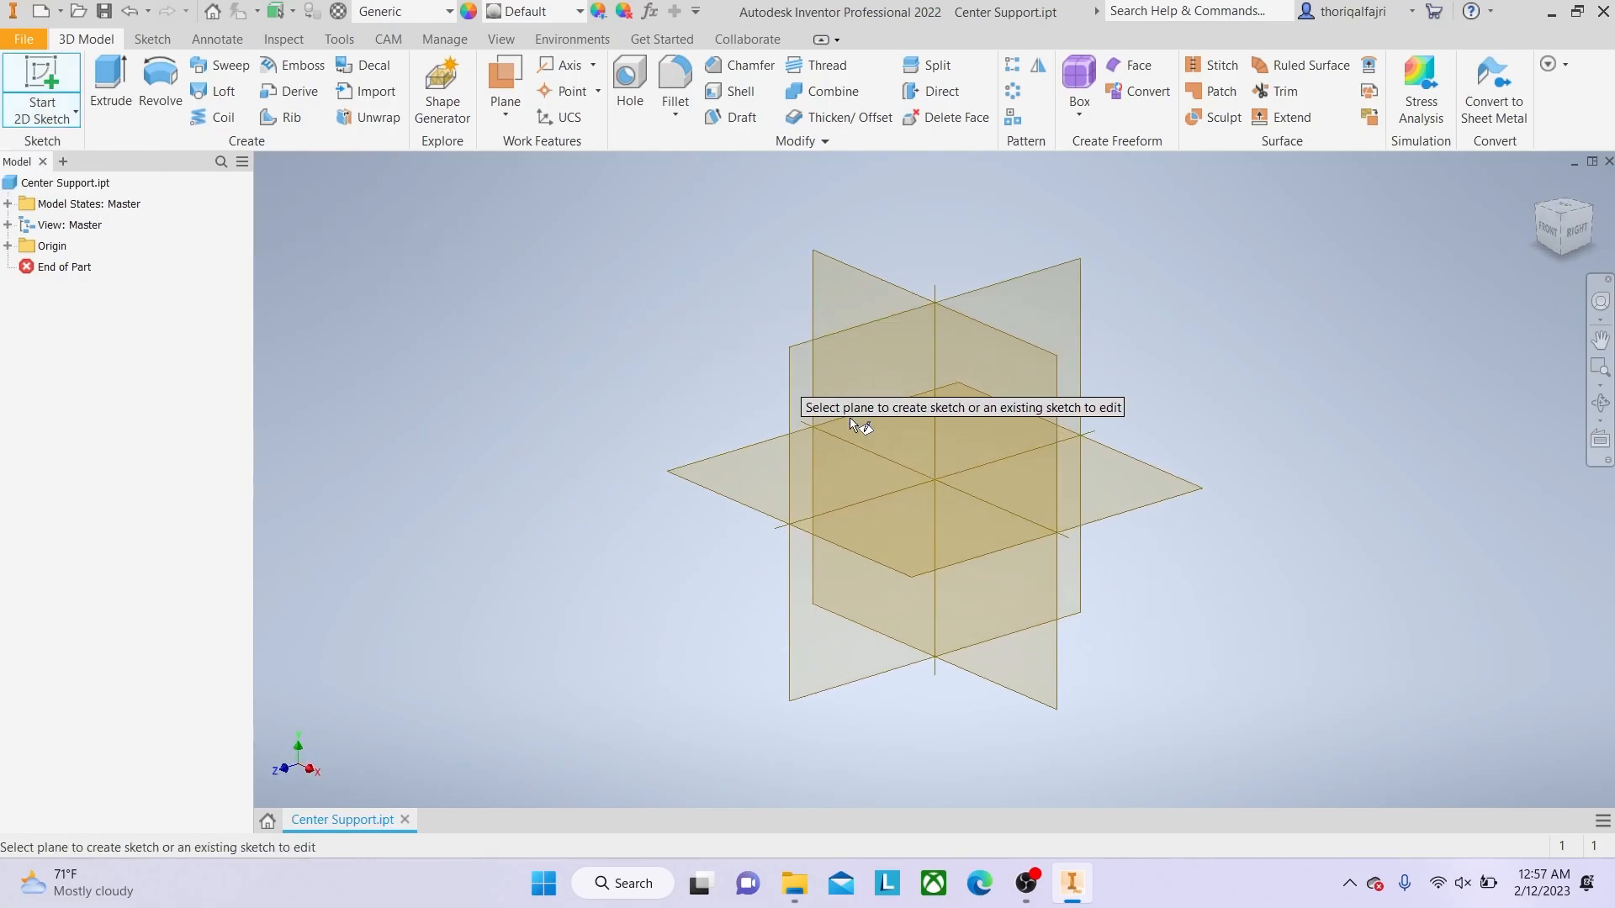
click(933, 555)
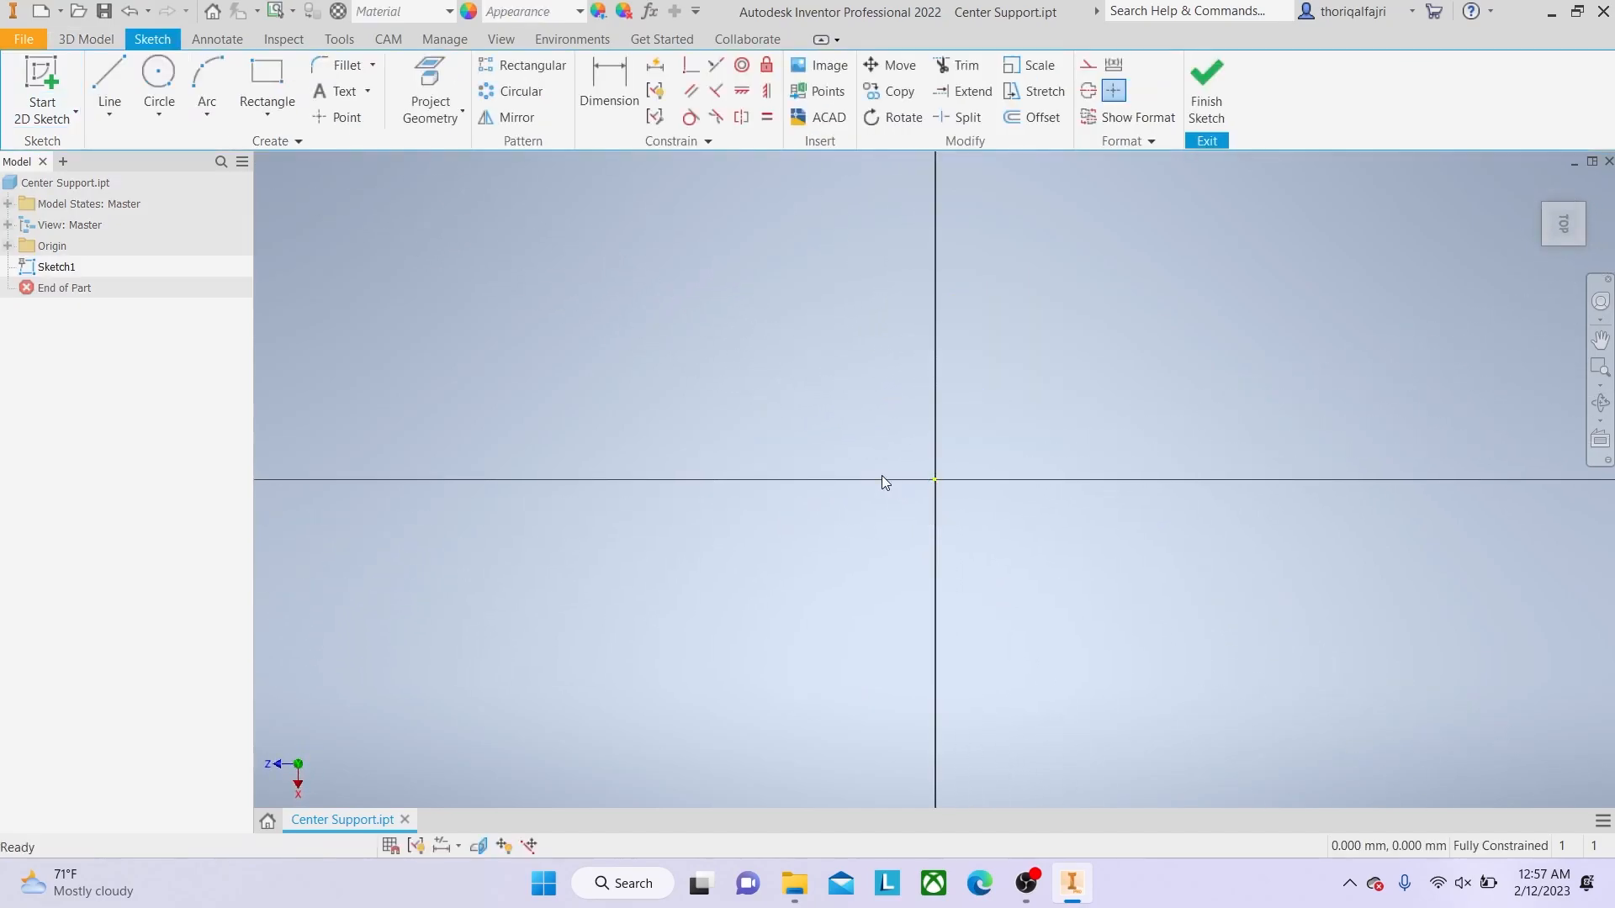
Draw a 22 mm diameter circle centered on the origin and end the circle command.
click(165, 73)
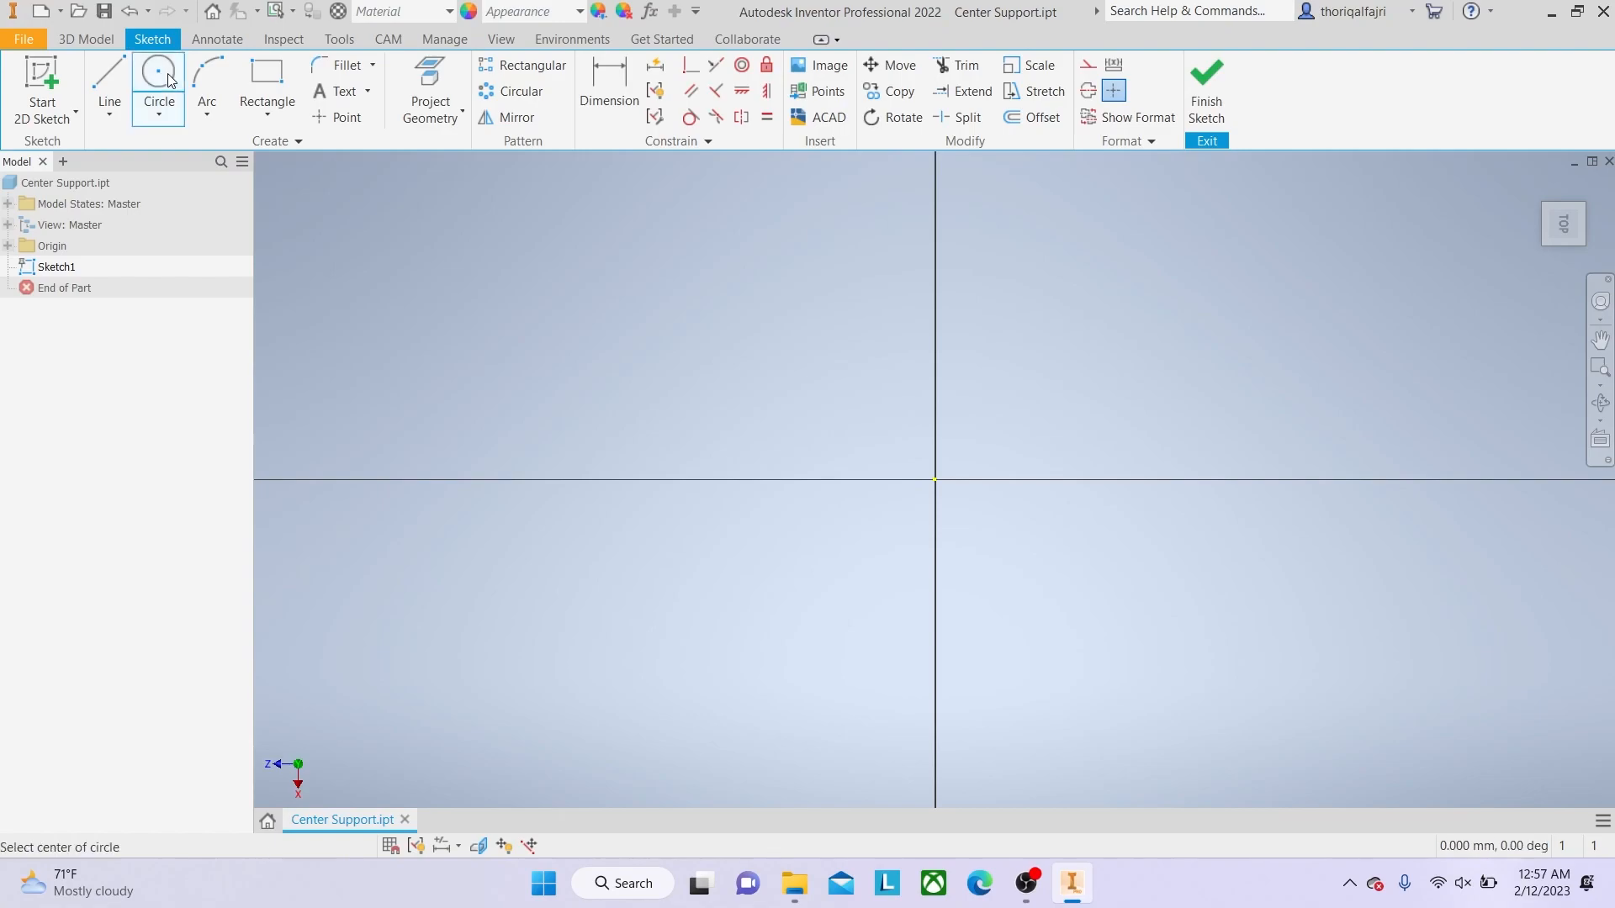
click(935, 480)
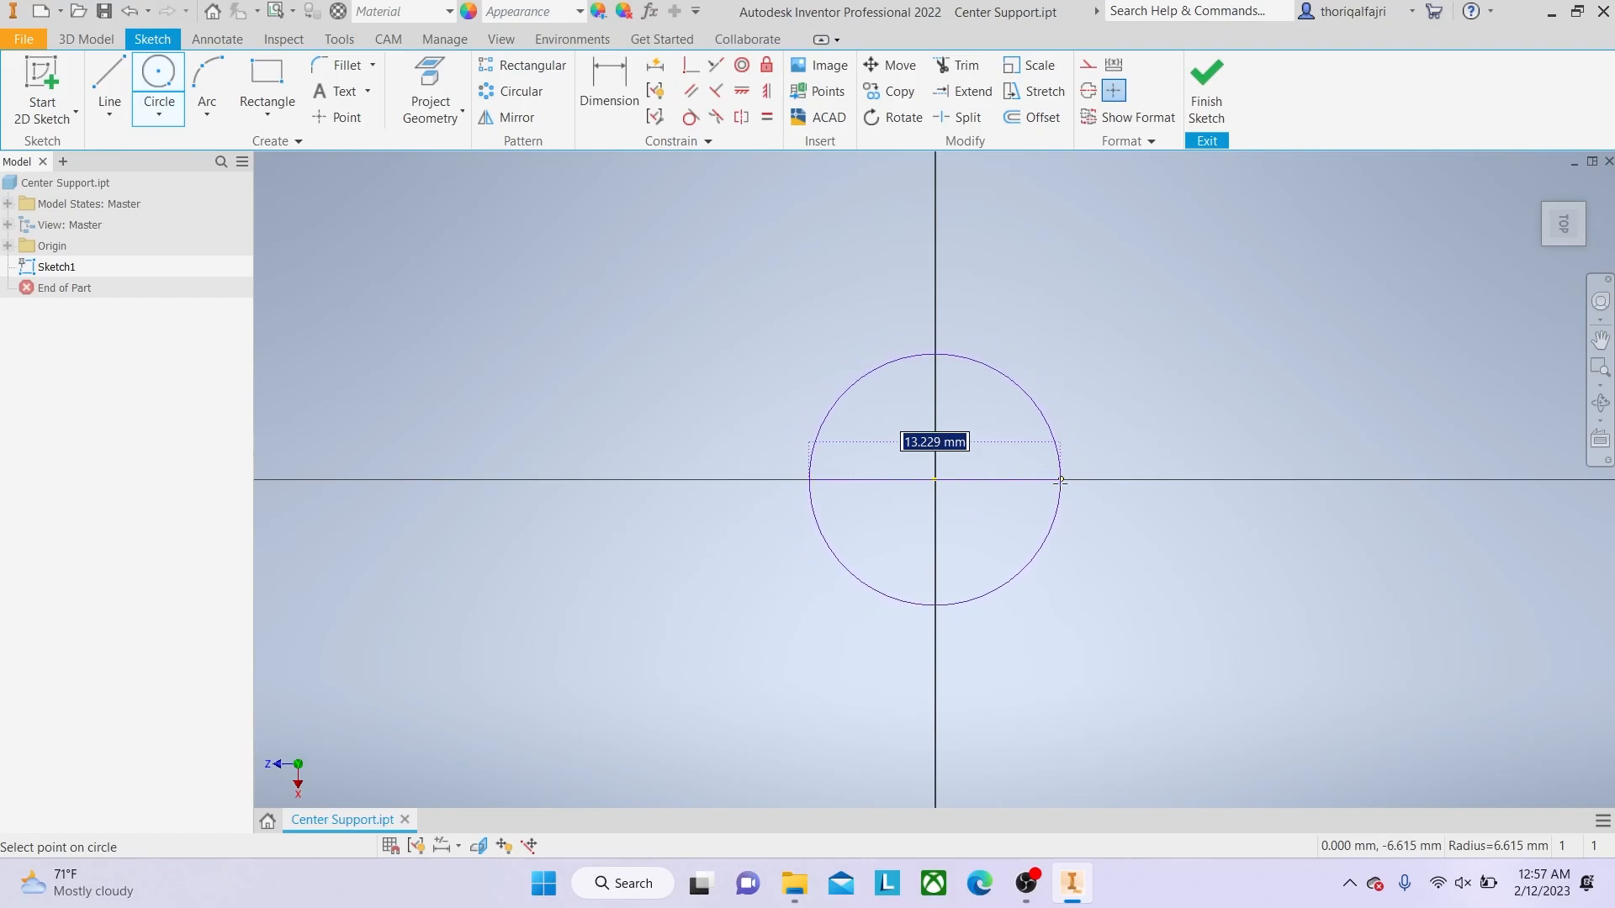
text(22)
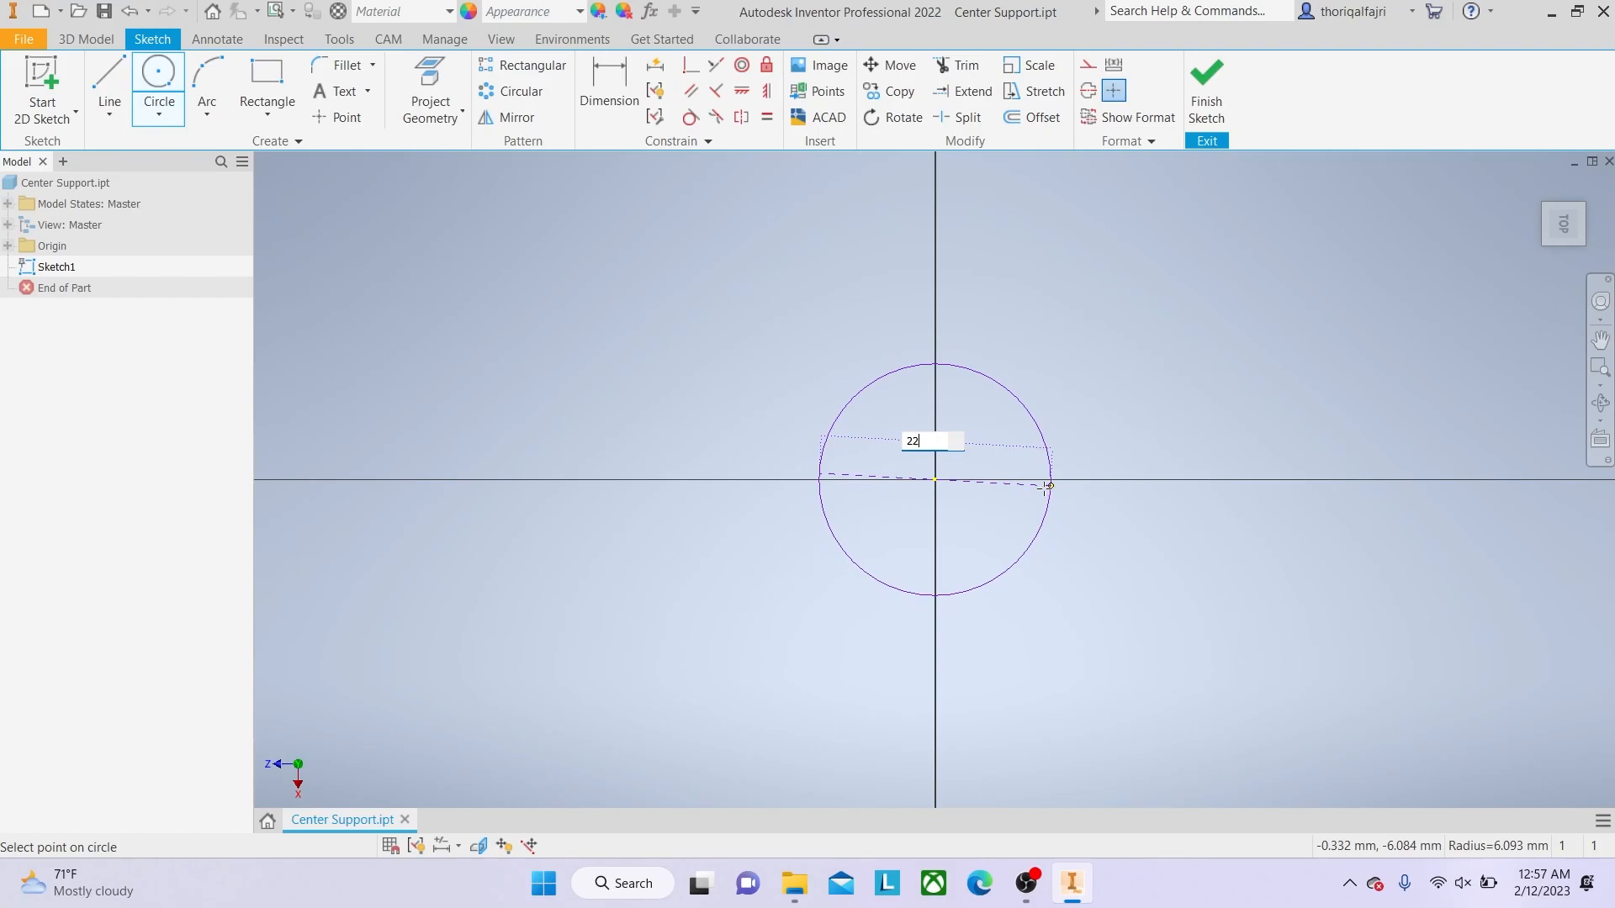
key(Return)
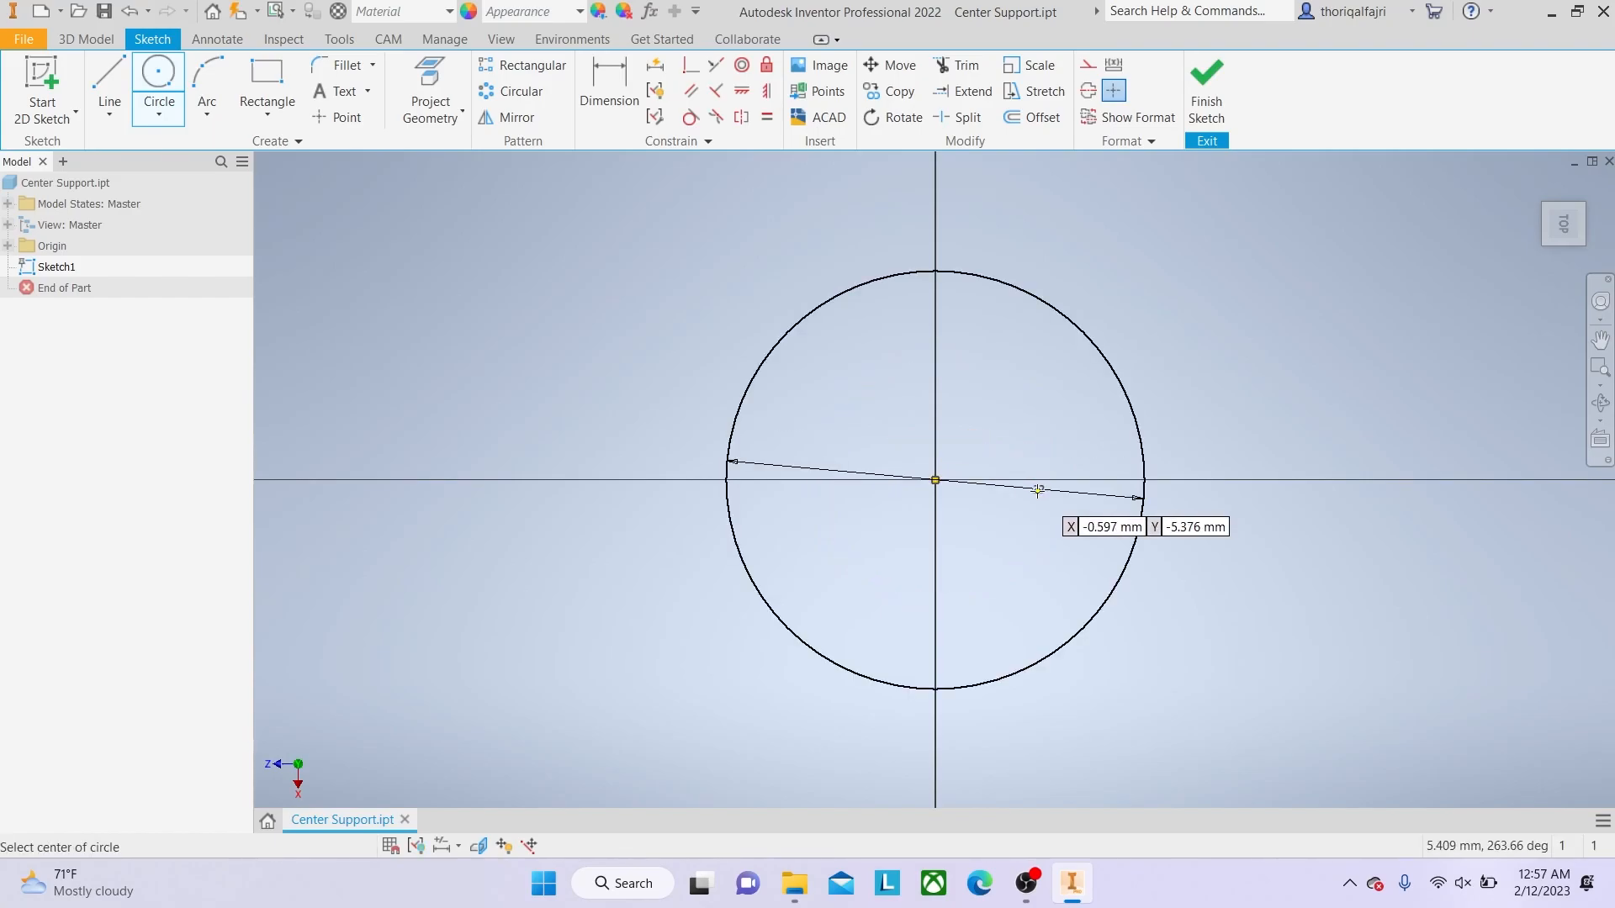
right_click(1176, 408)
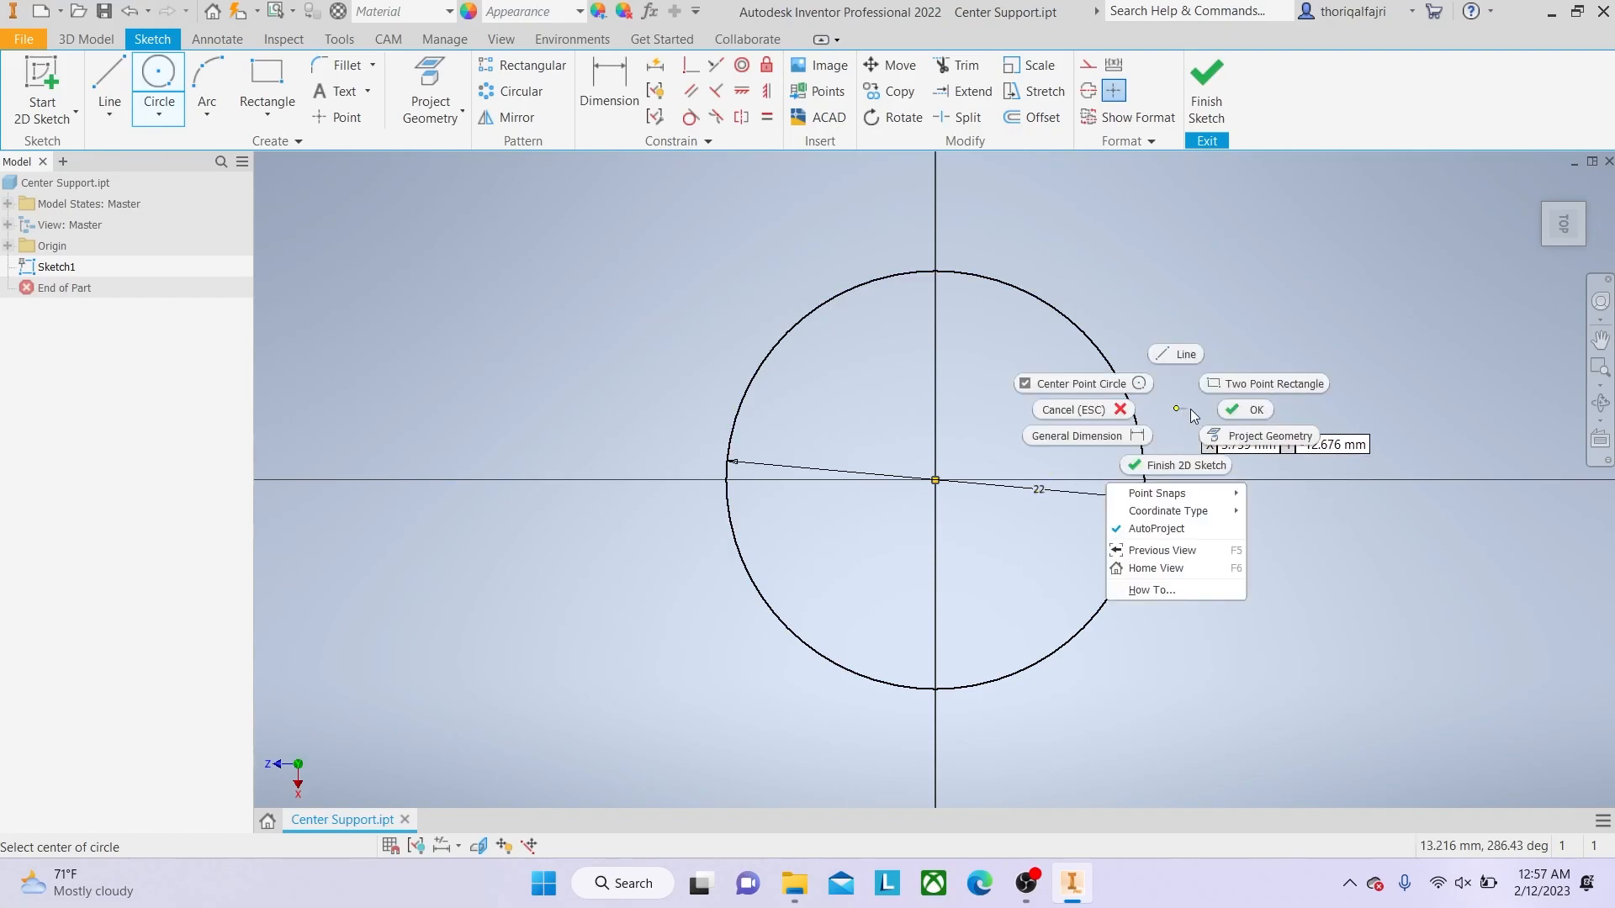
click(1254, 412)
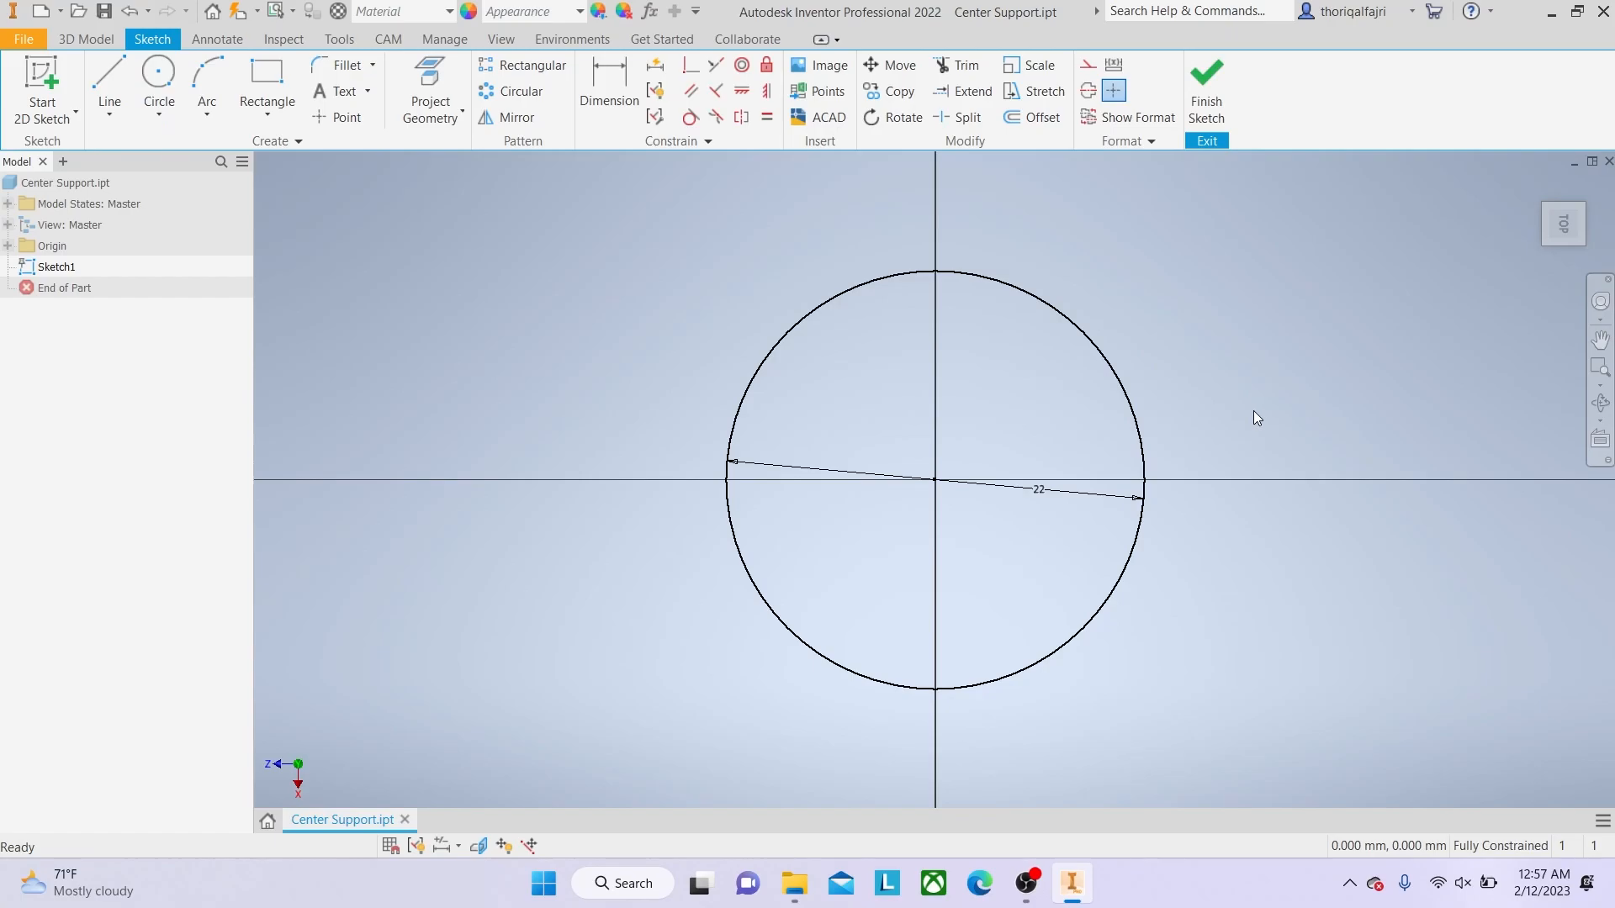
Finish the circle sketch and create a work plane offset -42 mm from the XZ plane.
click(1217, 97)
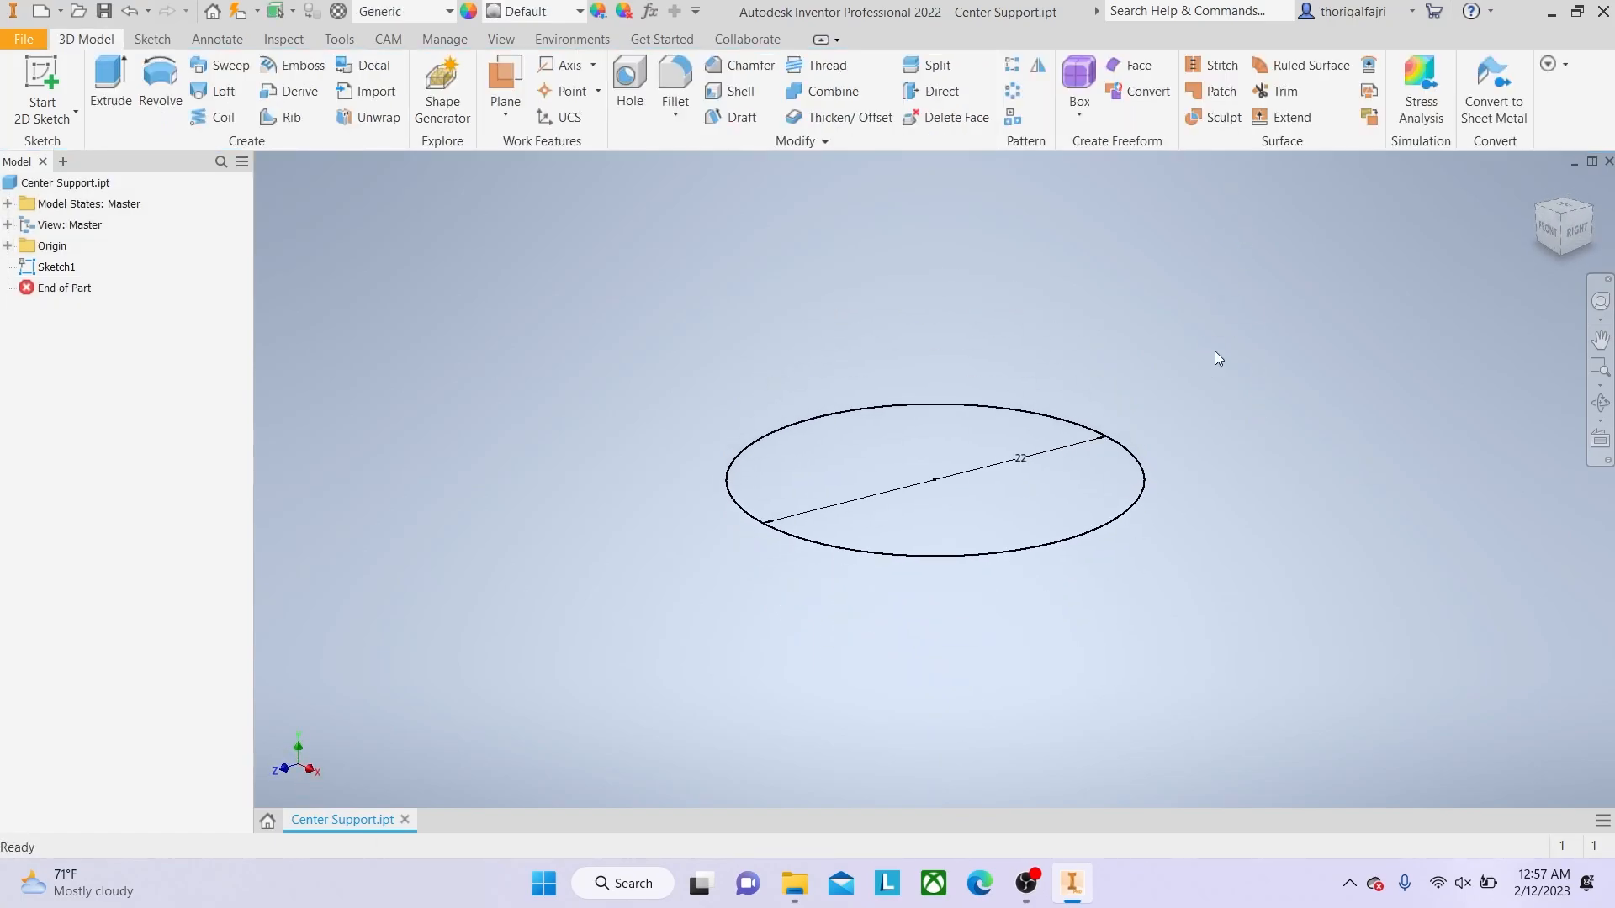
click(515, 125)
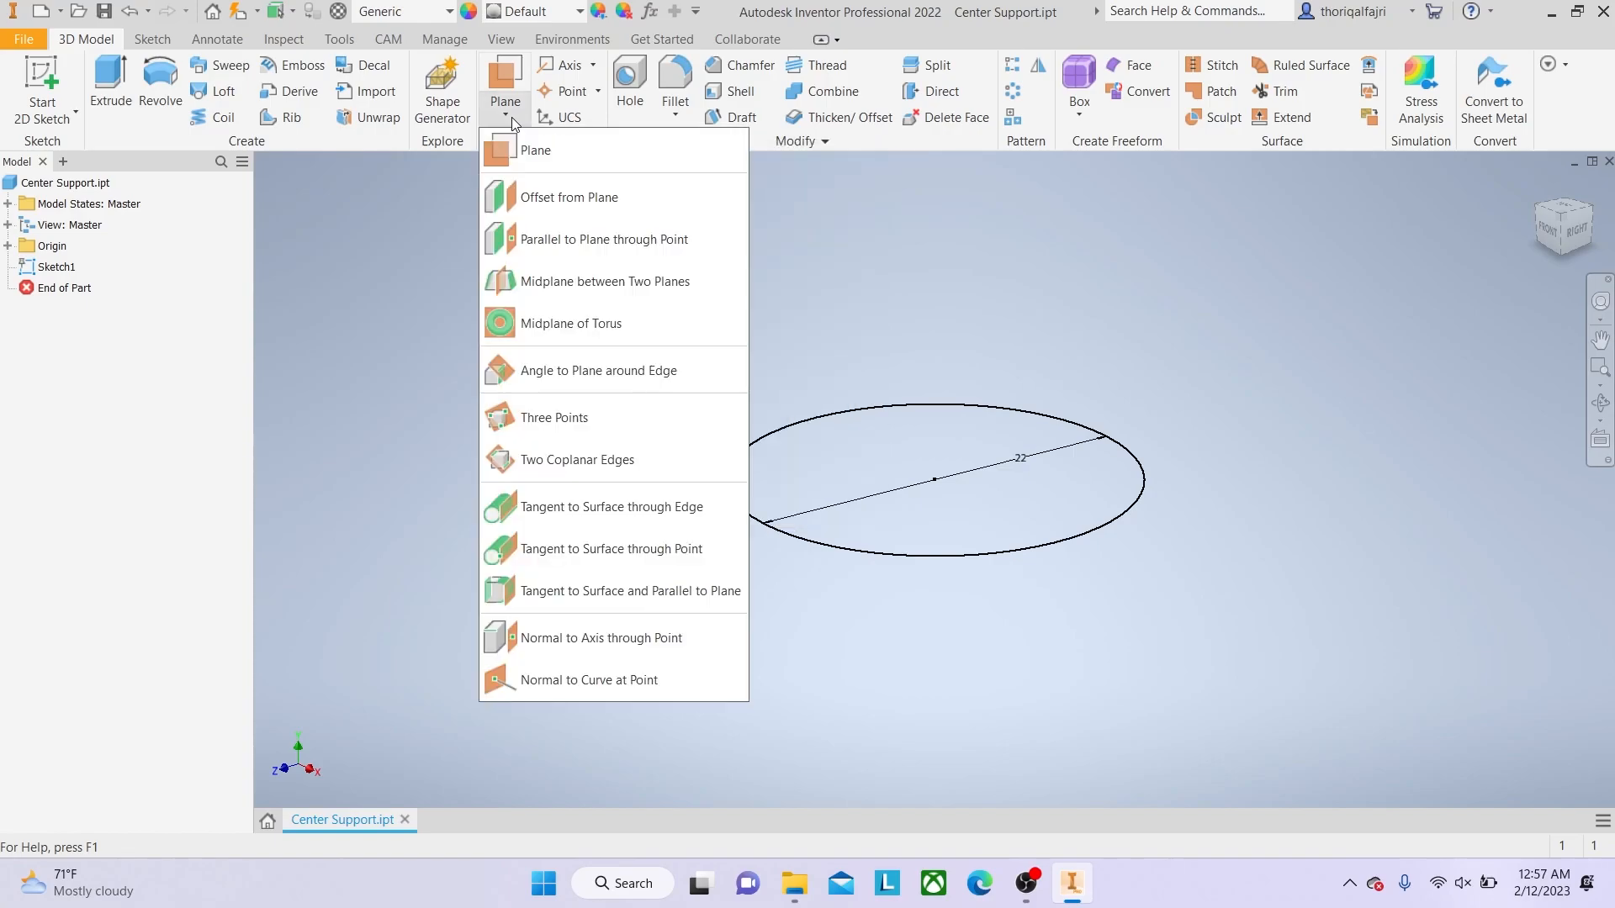
click(546, 197)
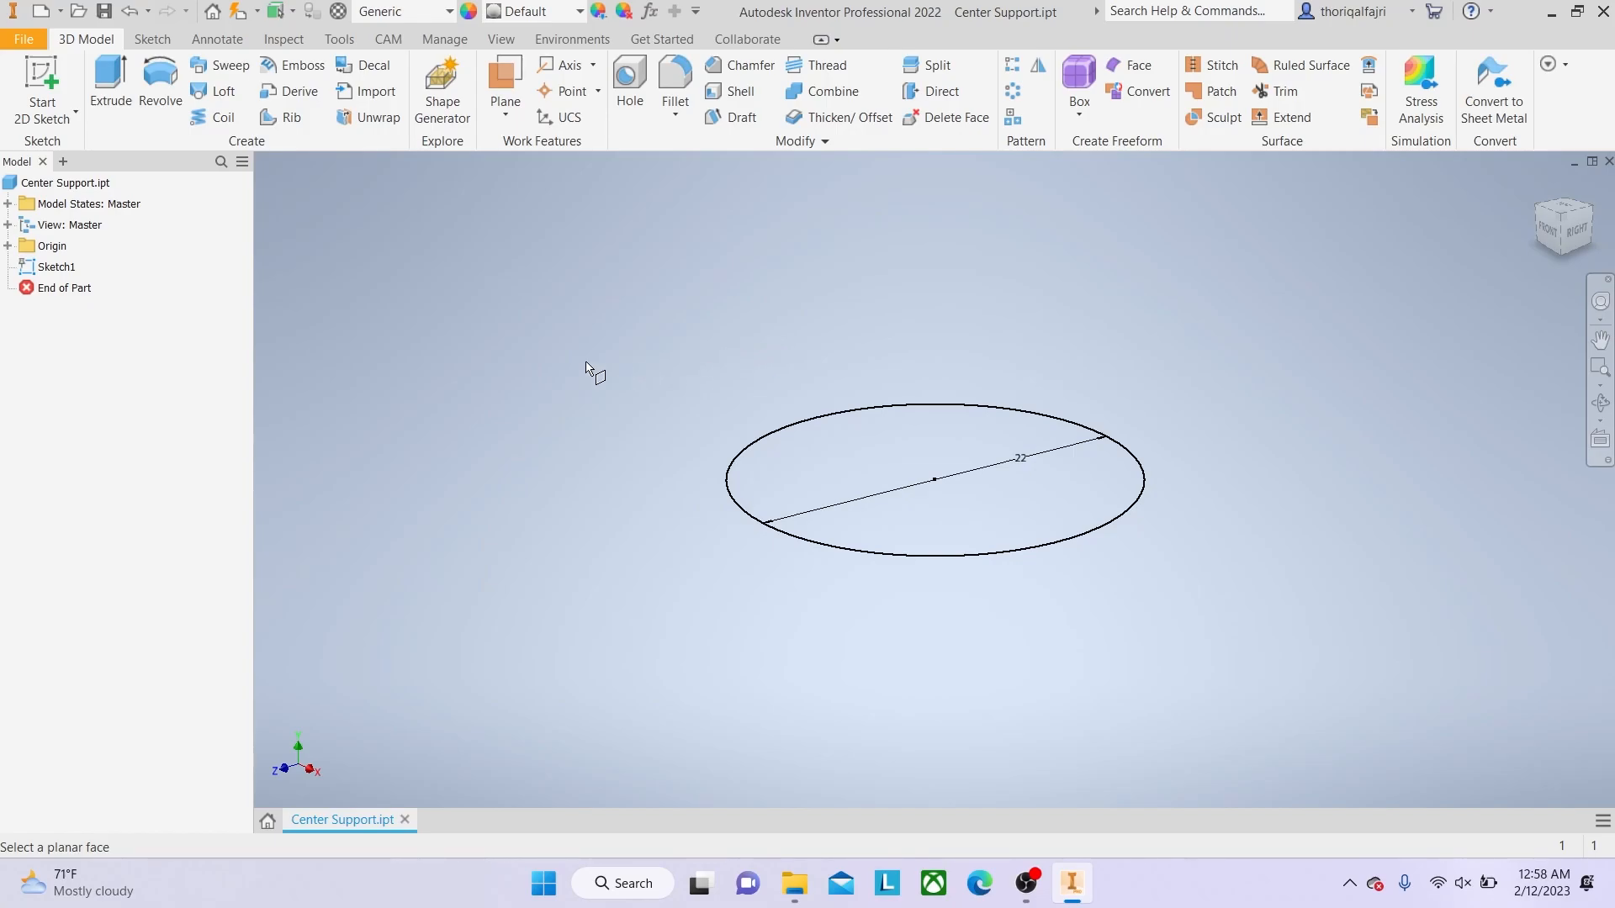
click(8, 246)
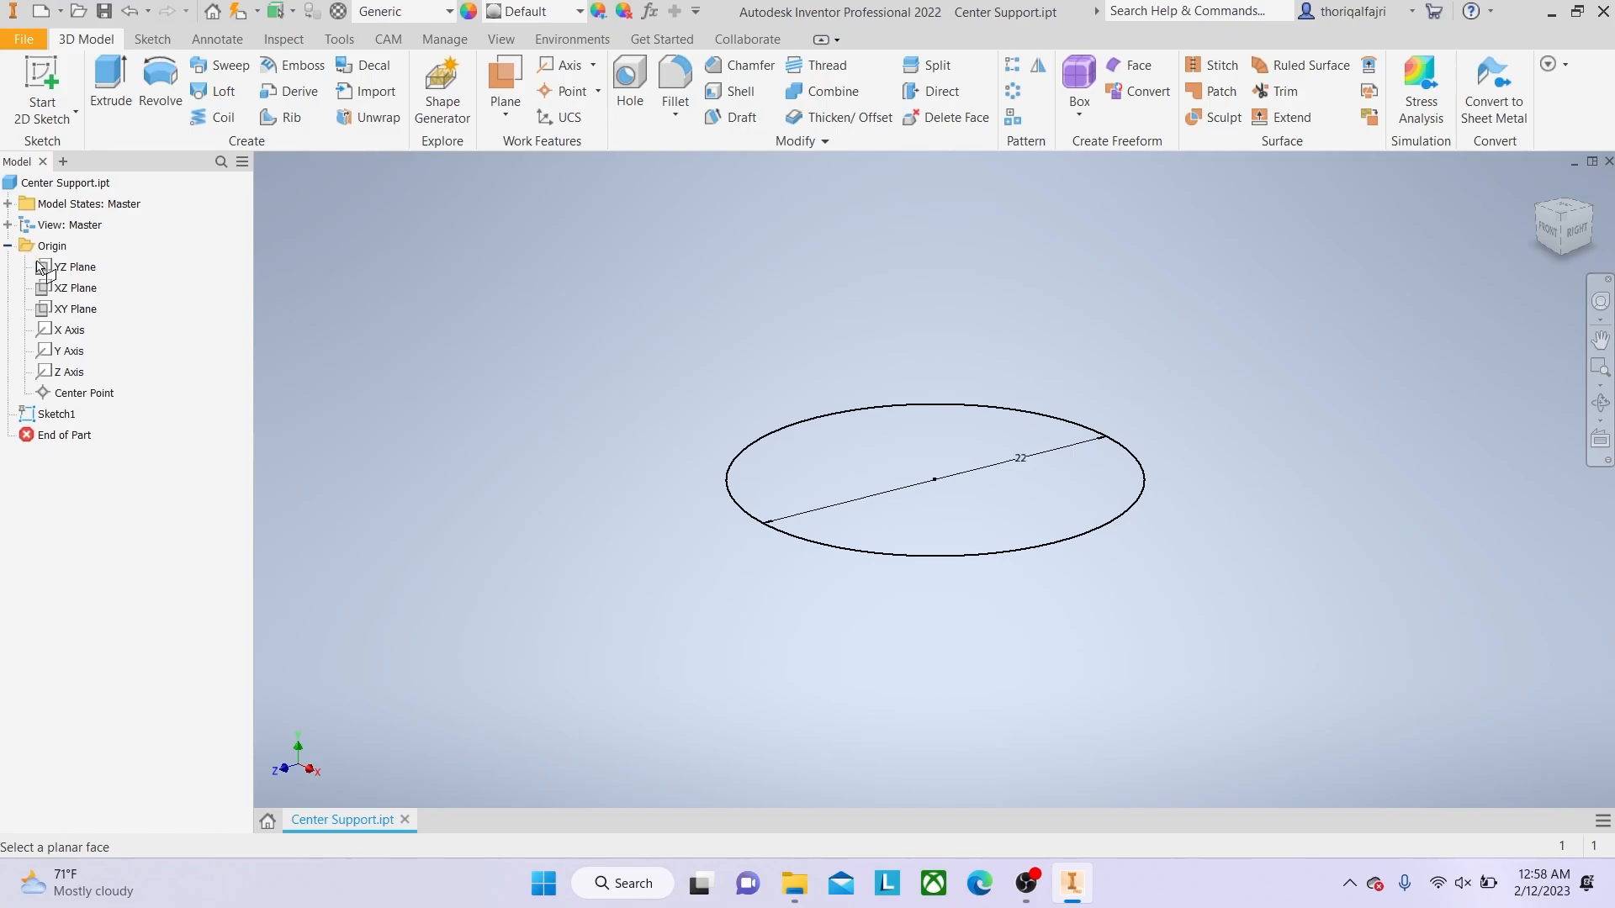
click(77, 290)
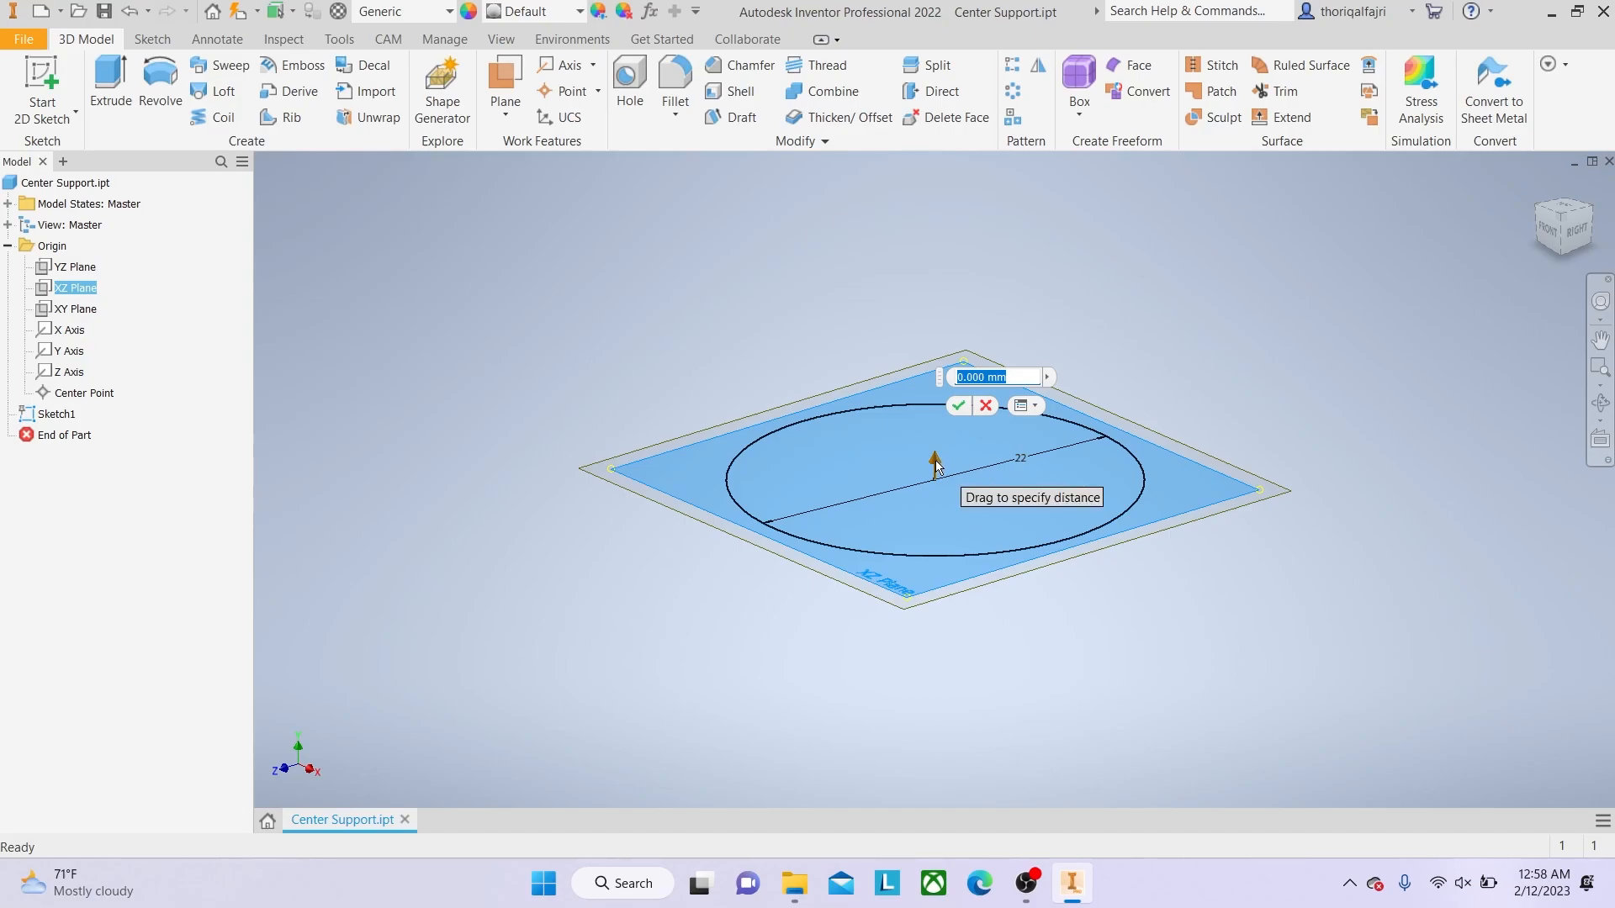
drag(935, 464, 935, 509)
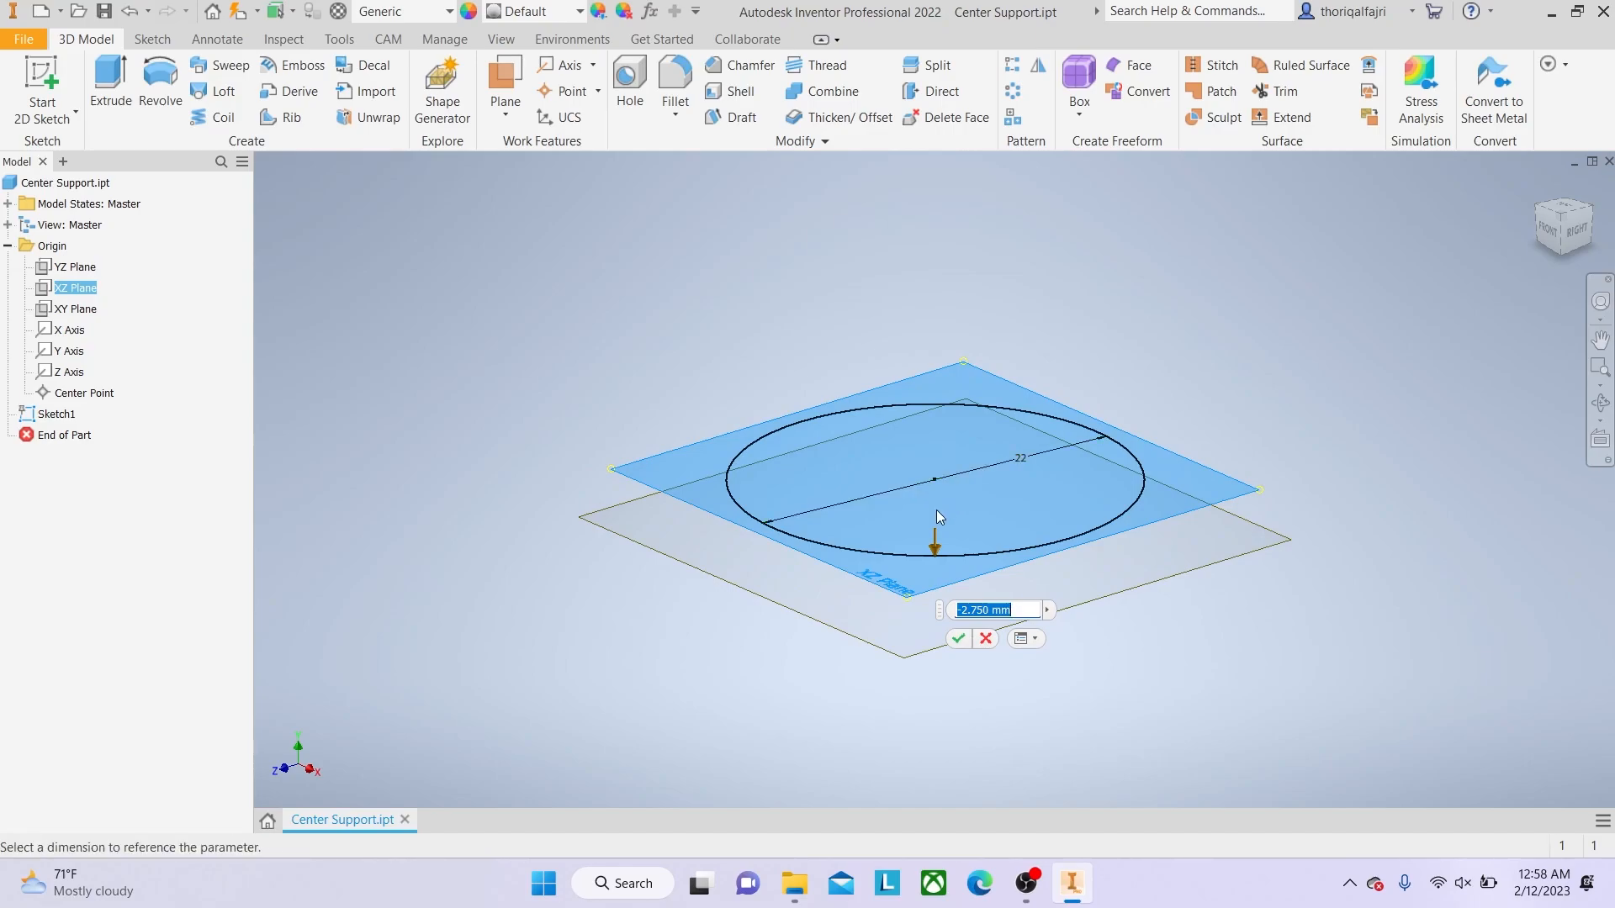
text(-)
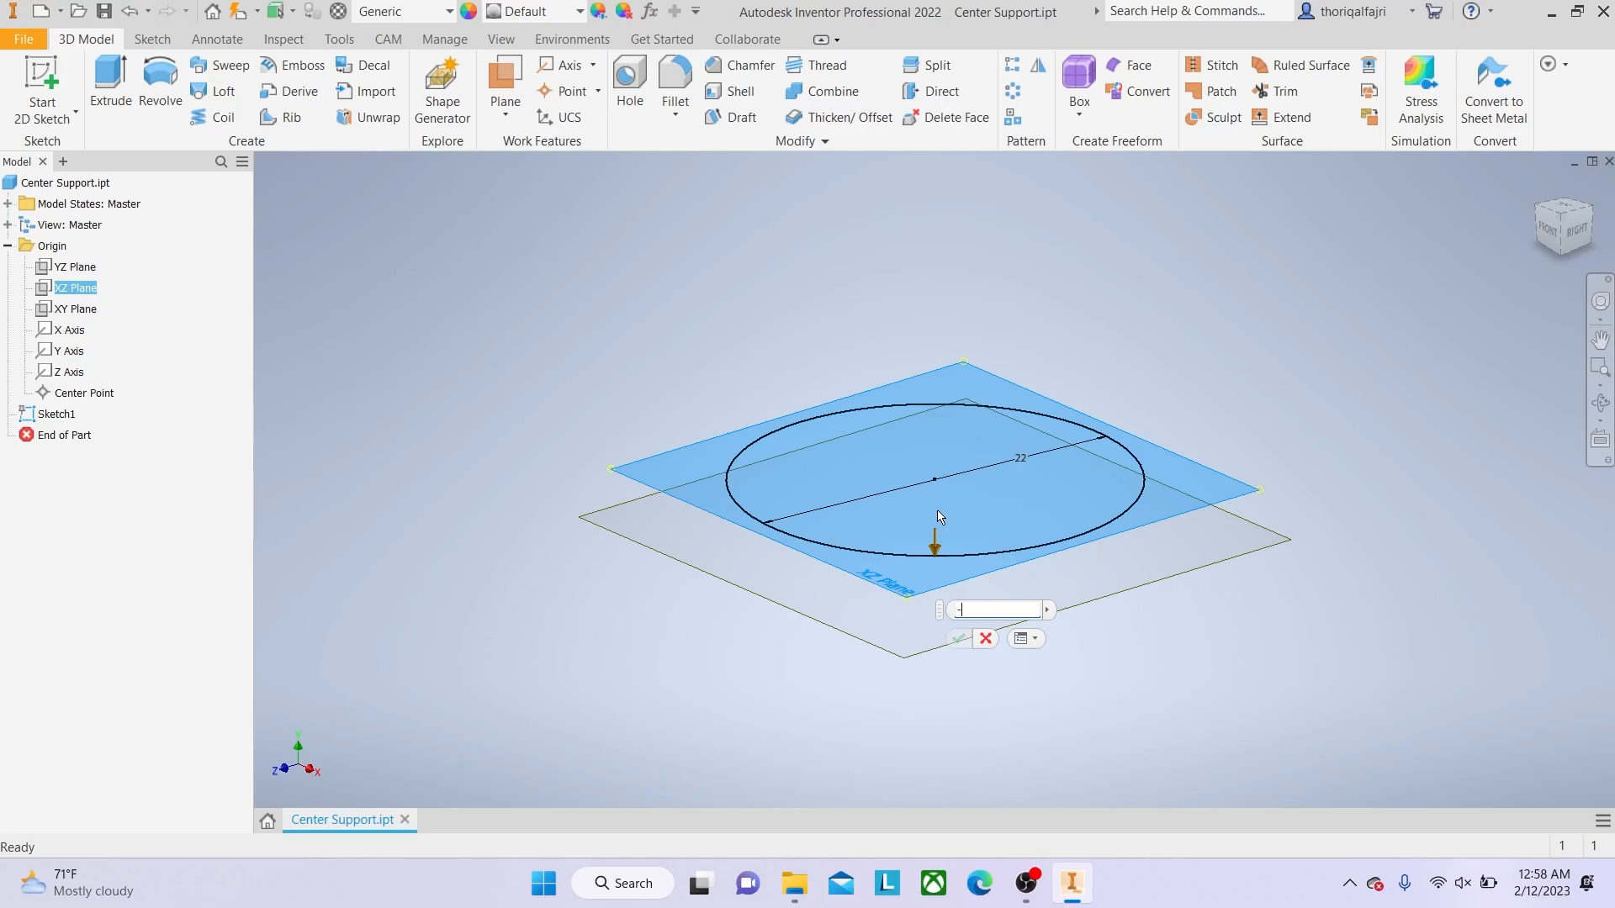
text(42)
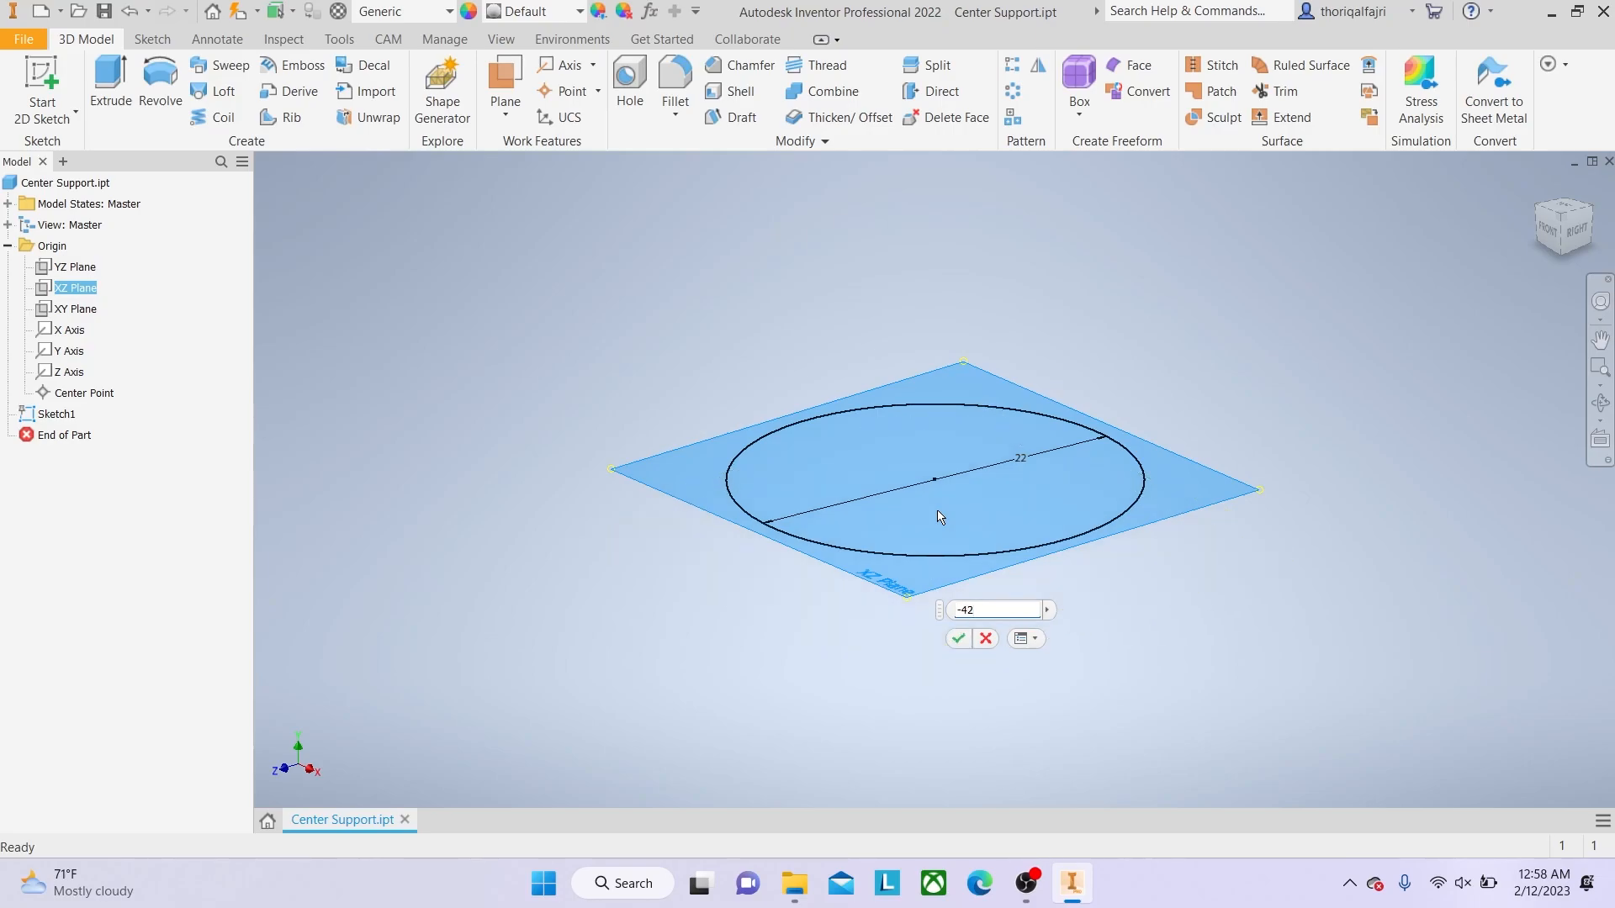
key(Return)
Start a 2D sketch on the work plane below the 22 mm circle.
scroll(925, 563, down, 5)
middle_drag(866, 602, 870, 301)
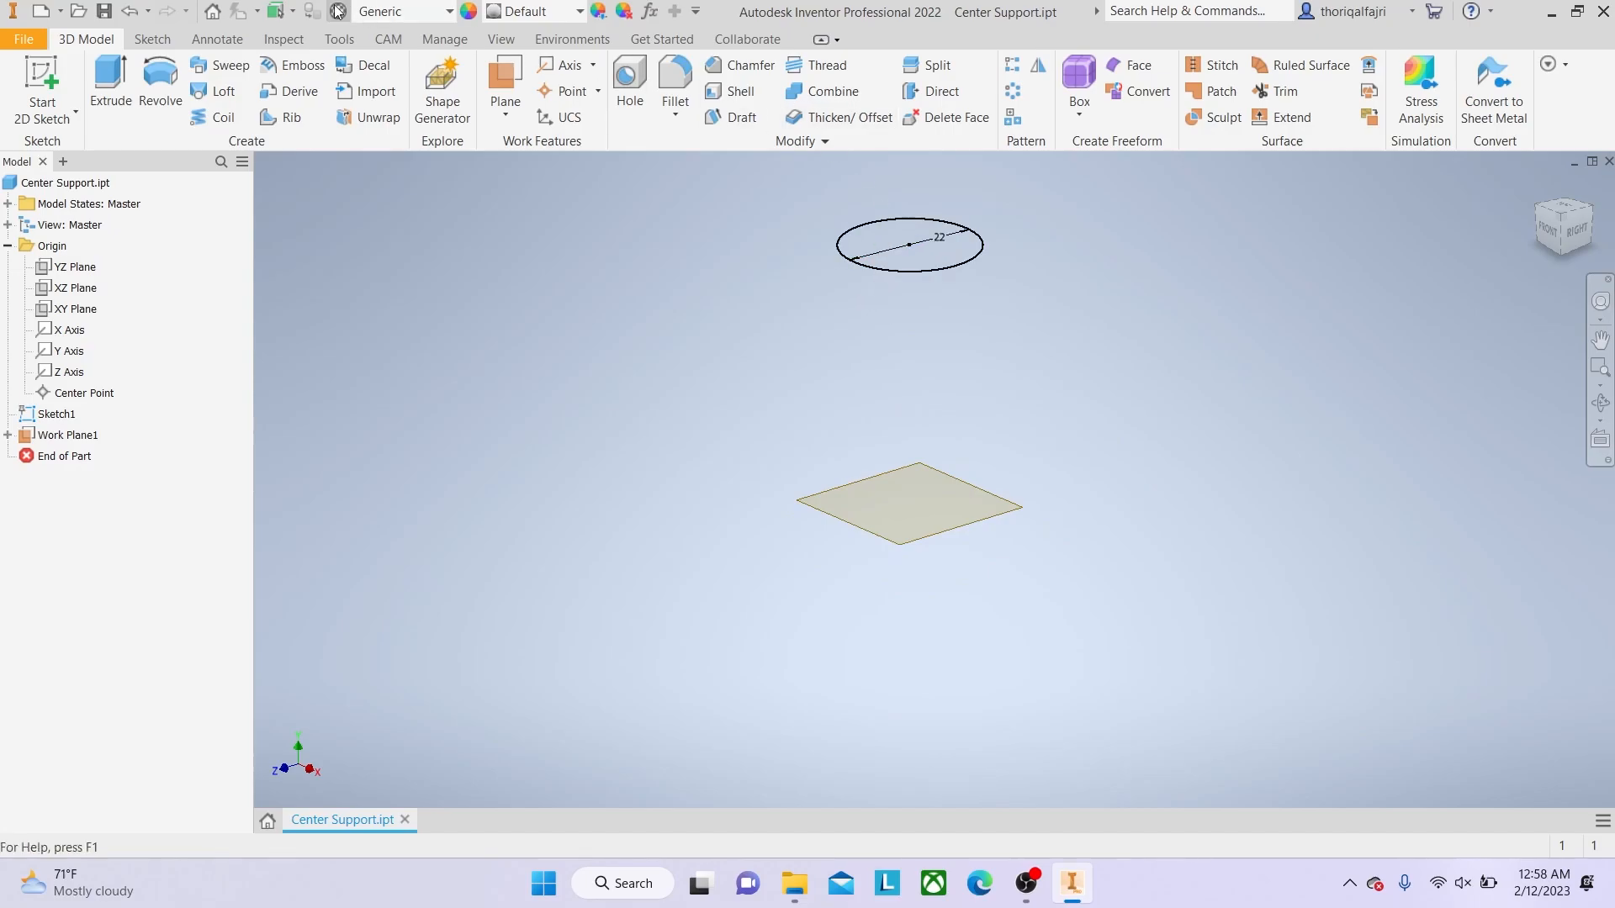
click(44, 114)
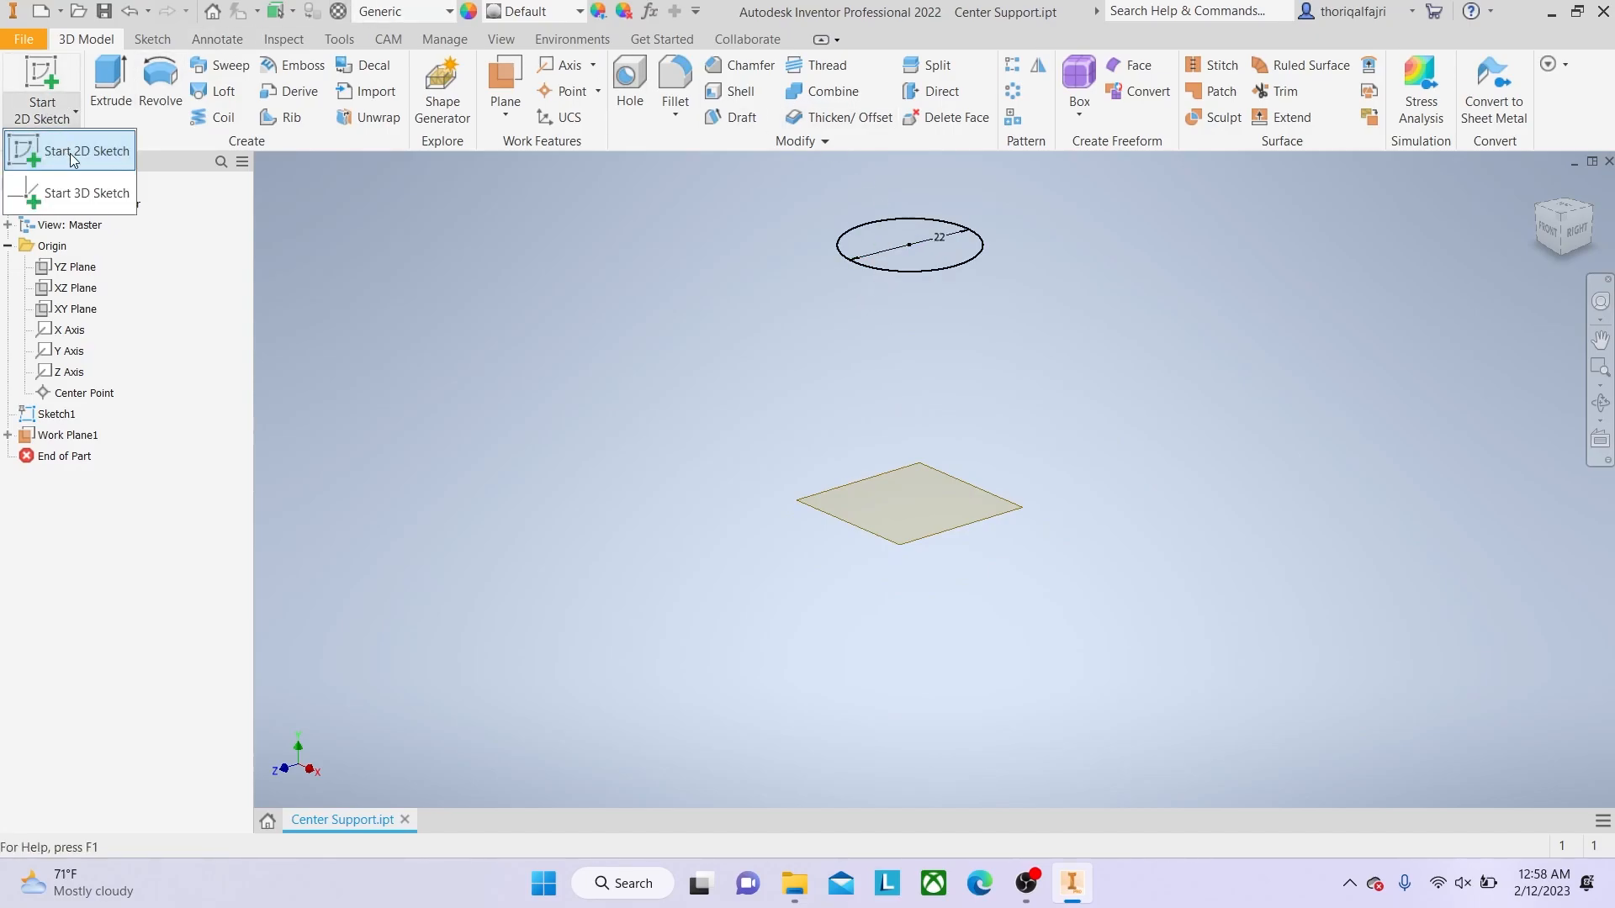
click(71, 153)
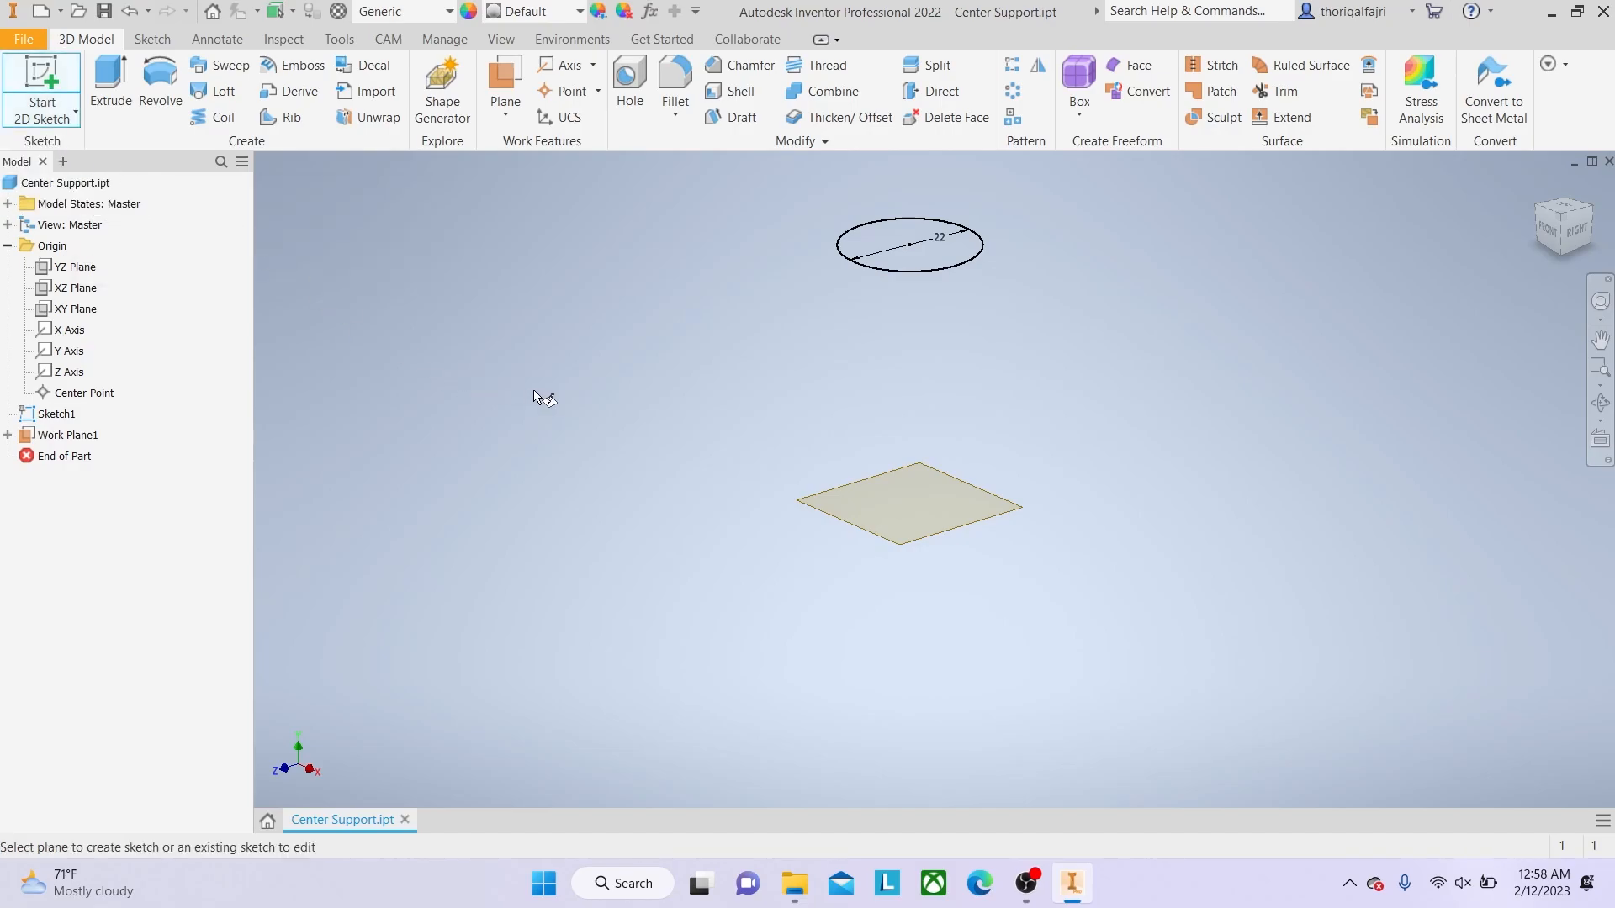
click(85, 436)
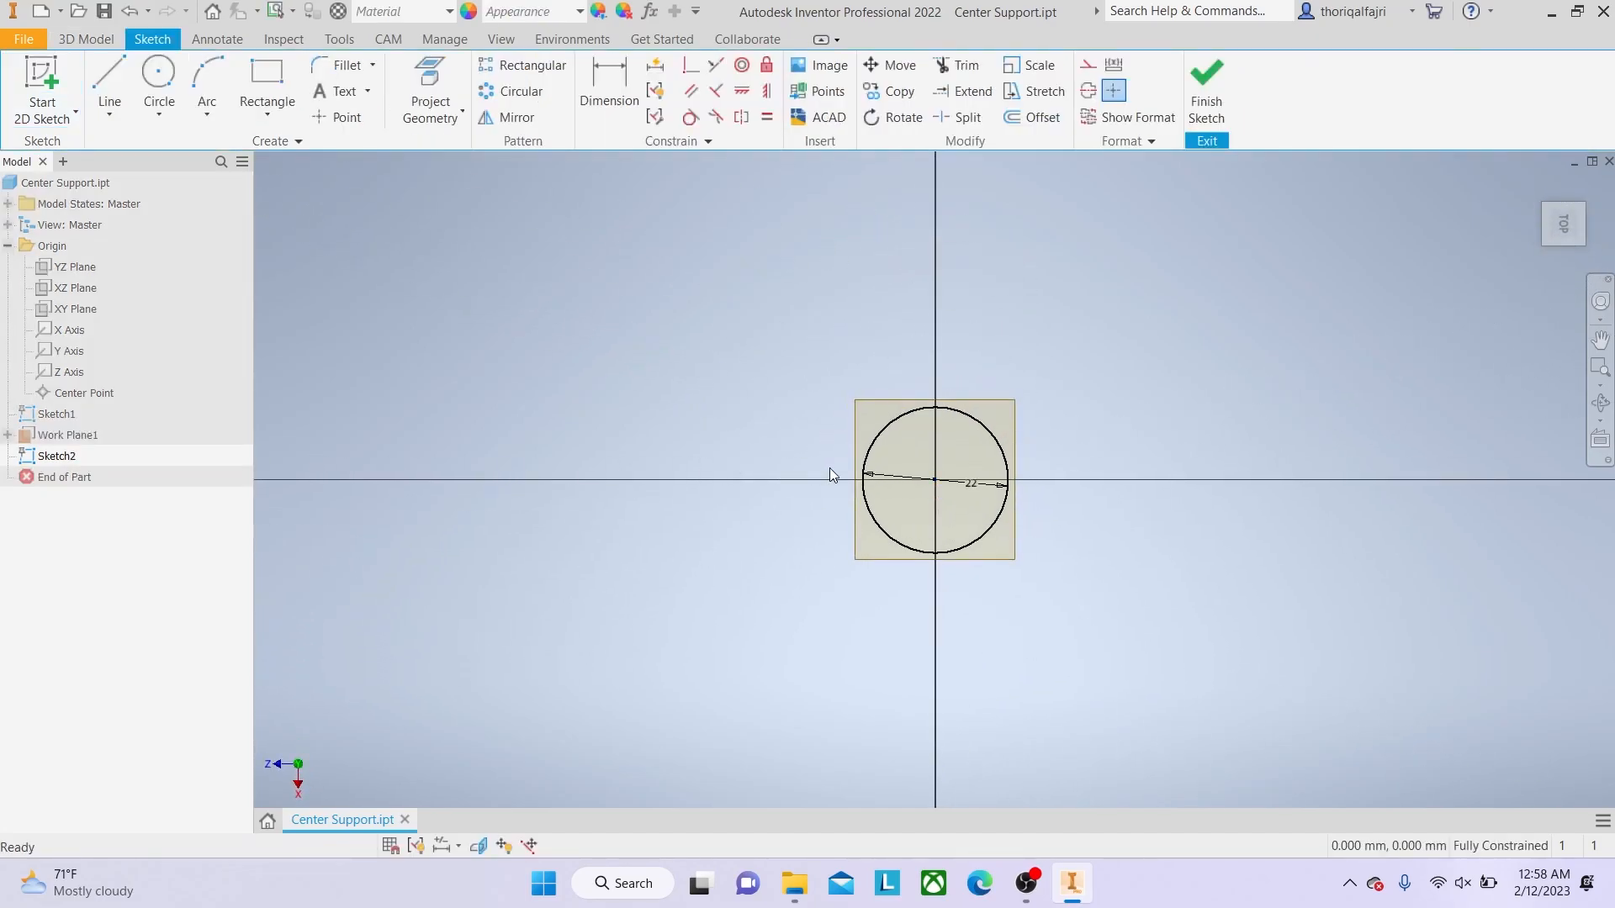
Draw a 22 mm diameter circle centered on the origin of the offset work plane and finish the sketch.
click(159, 109)
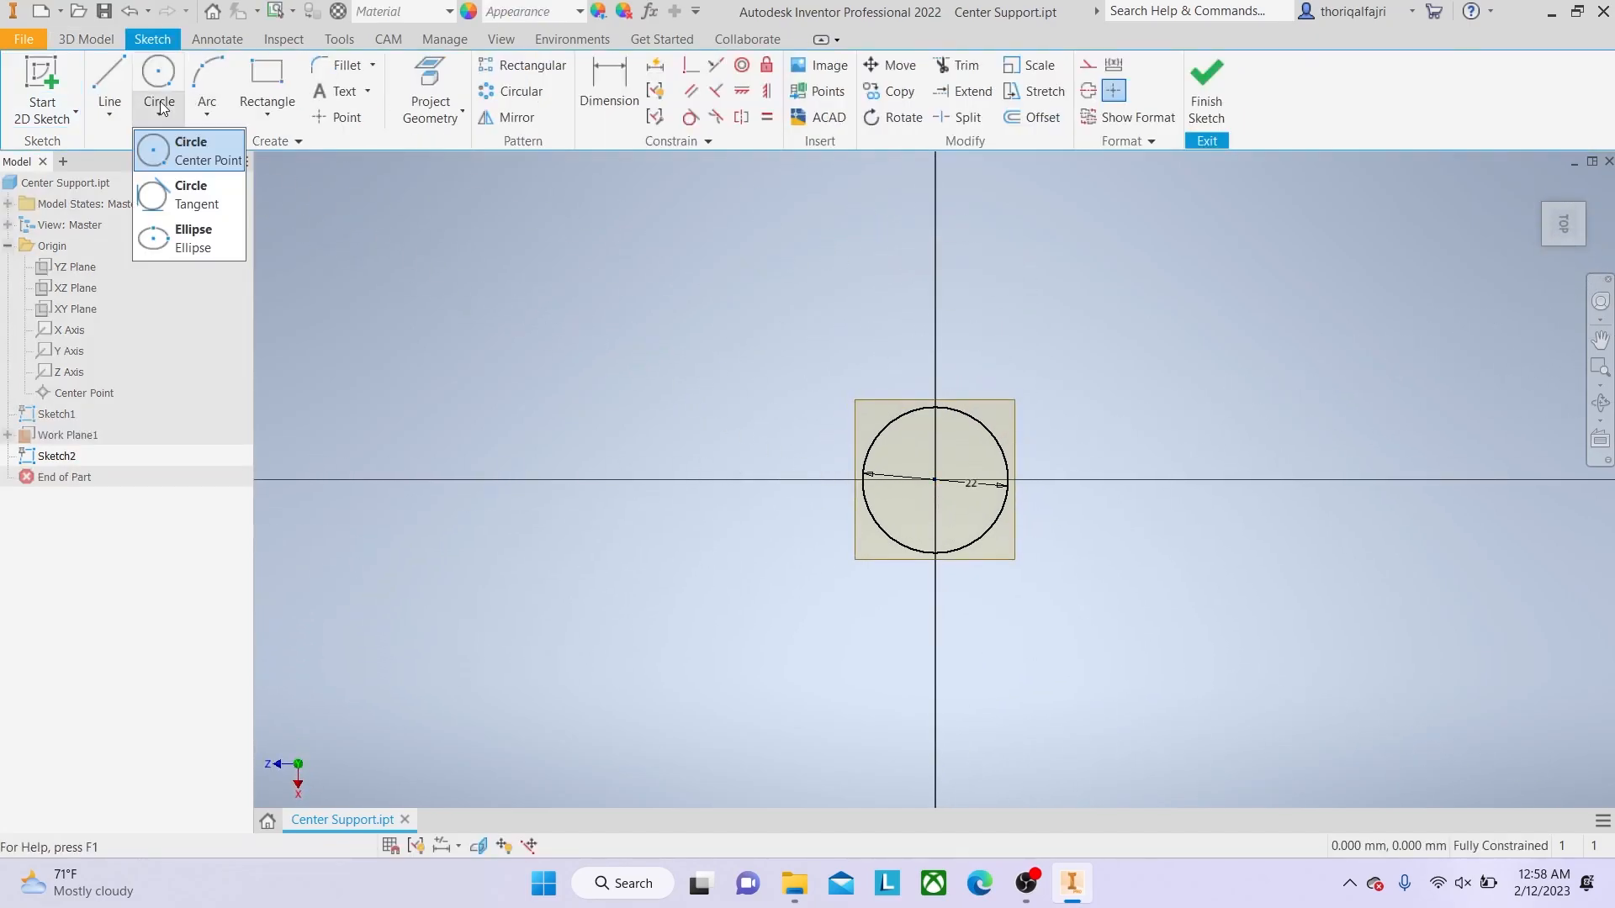
click(193, 159)
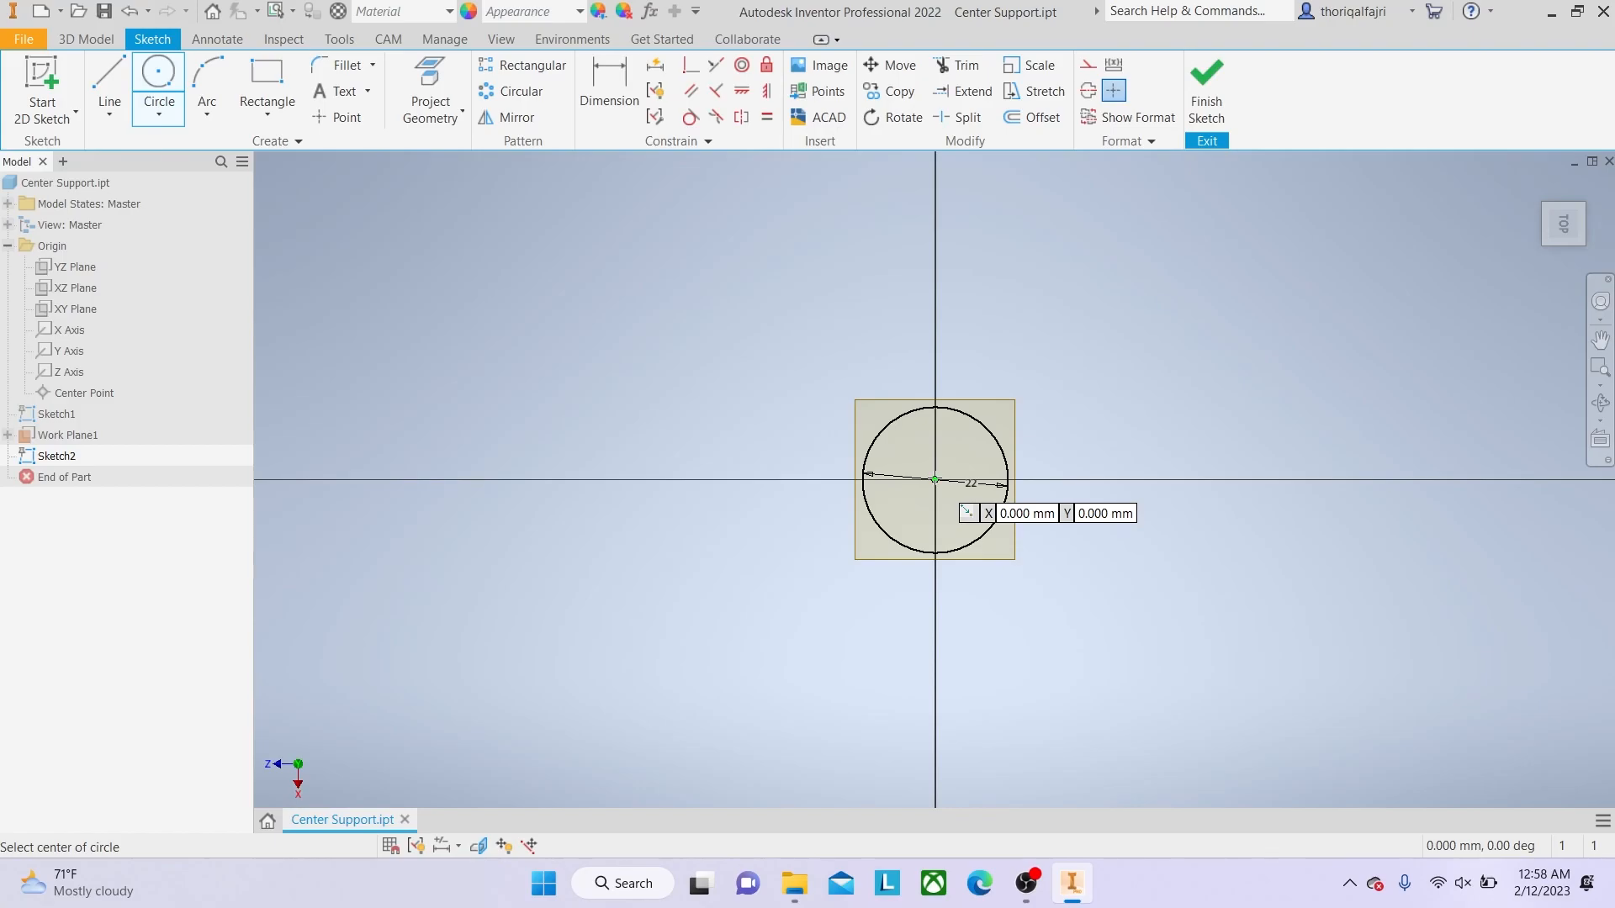
click(935, 480)
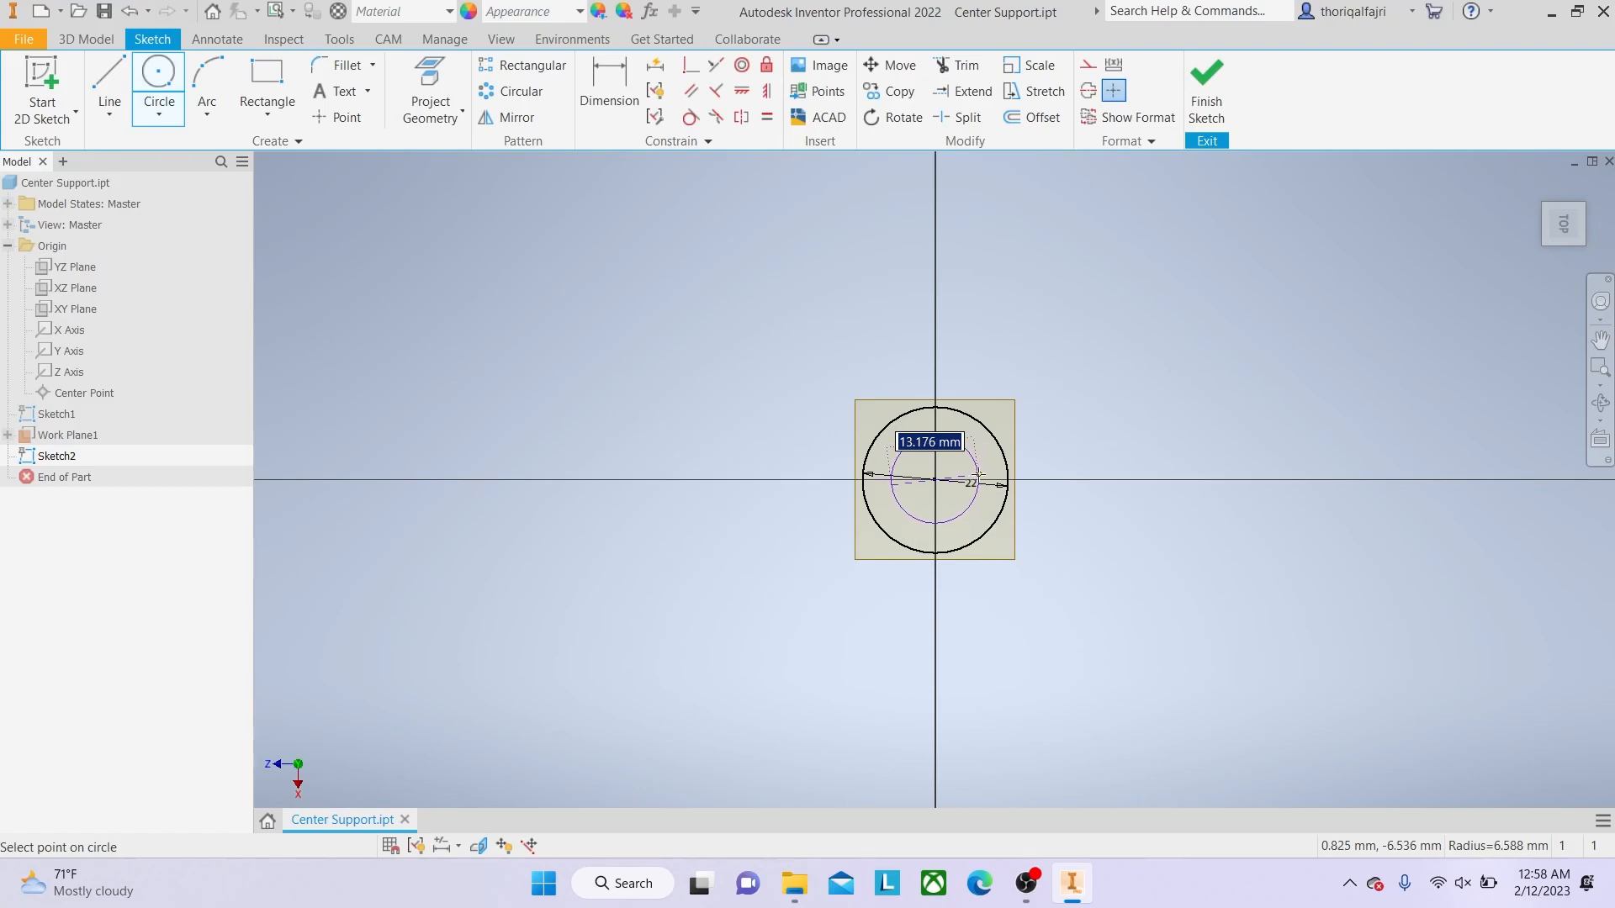
text(22)
key(Return)
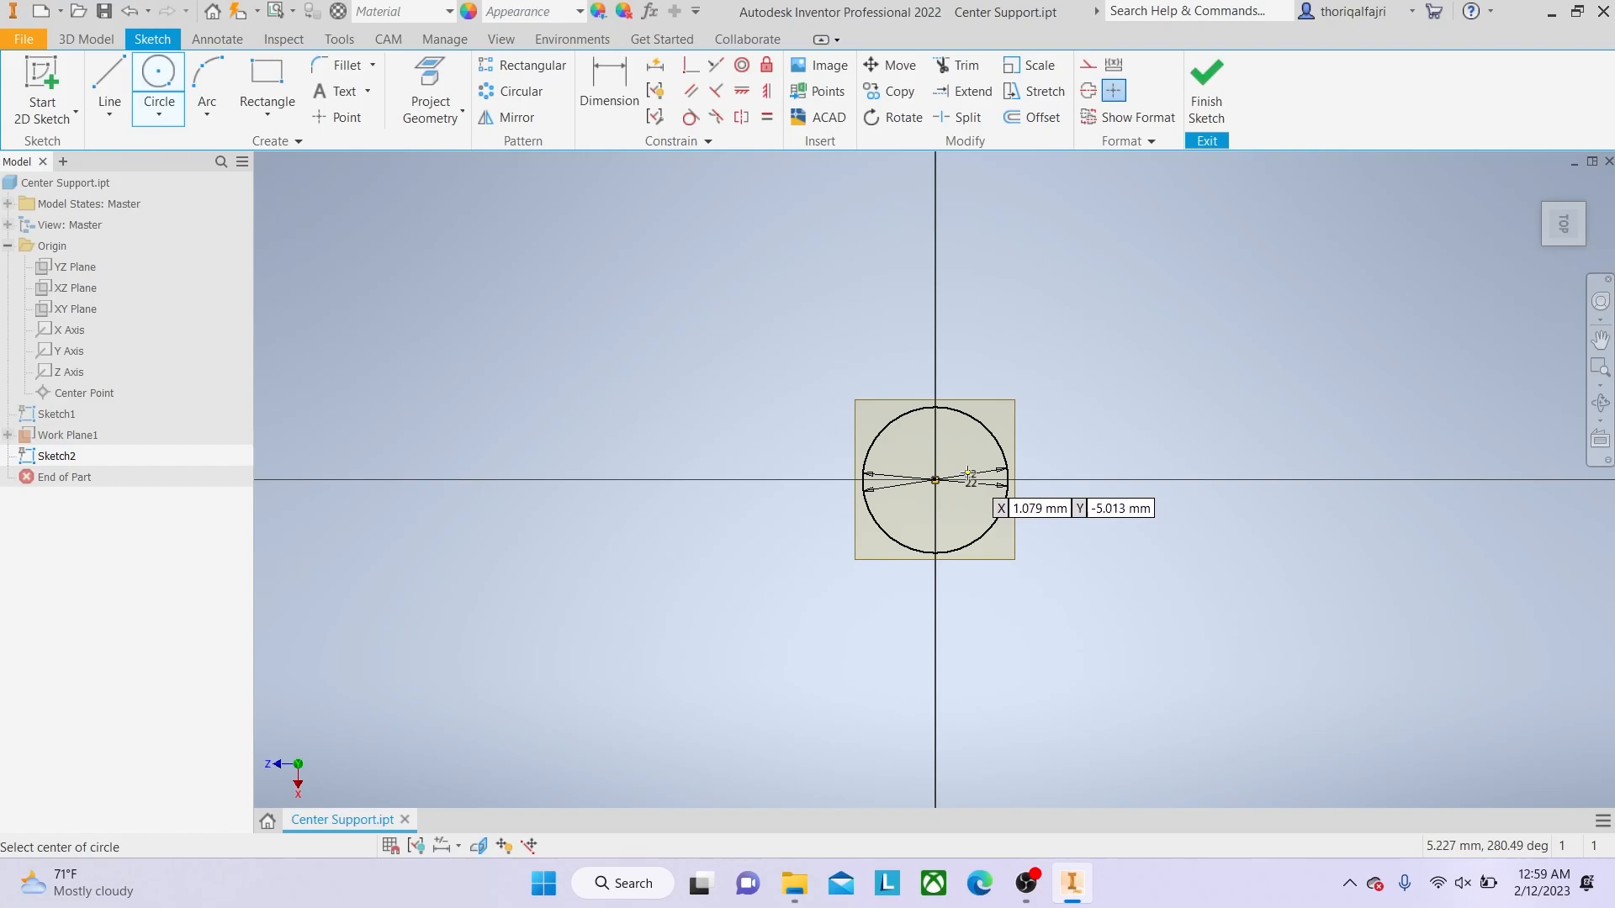
right_click(1149, 456)
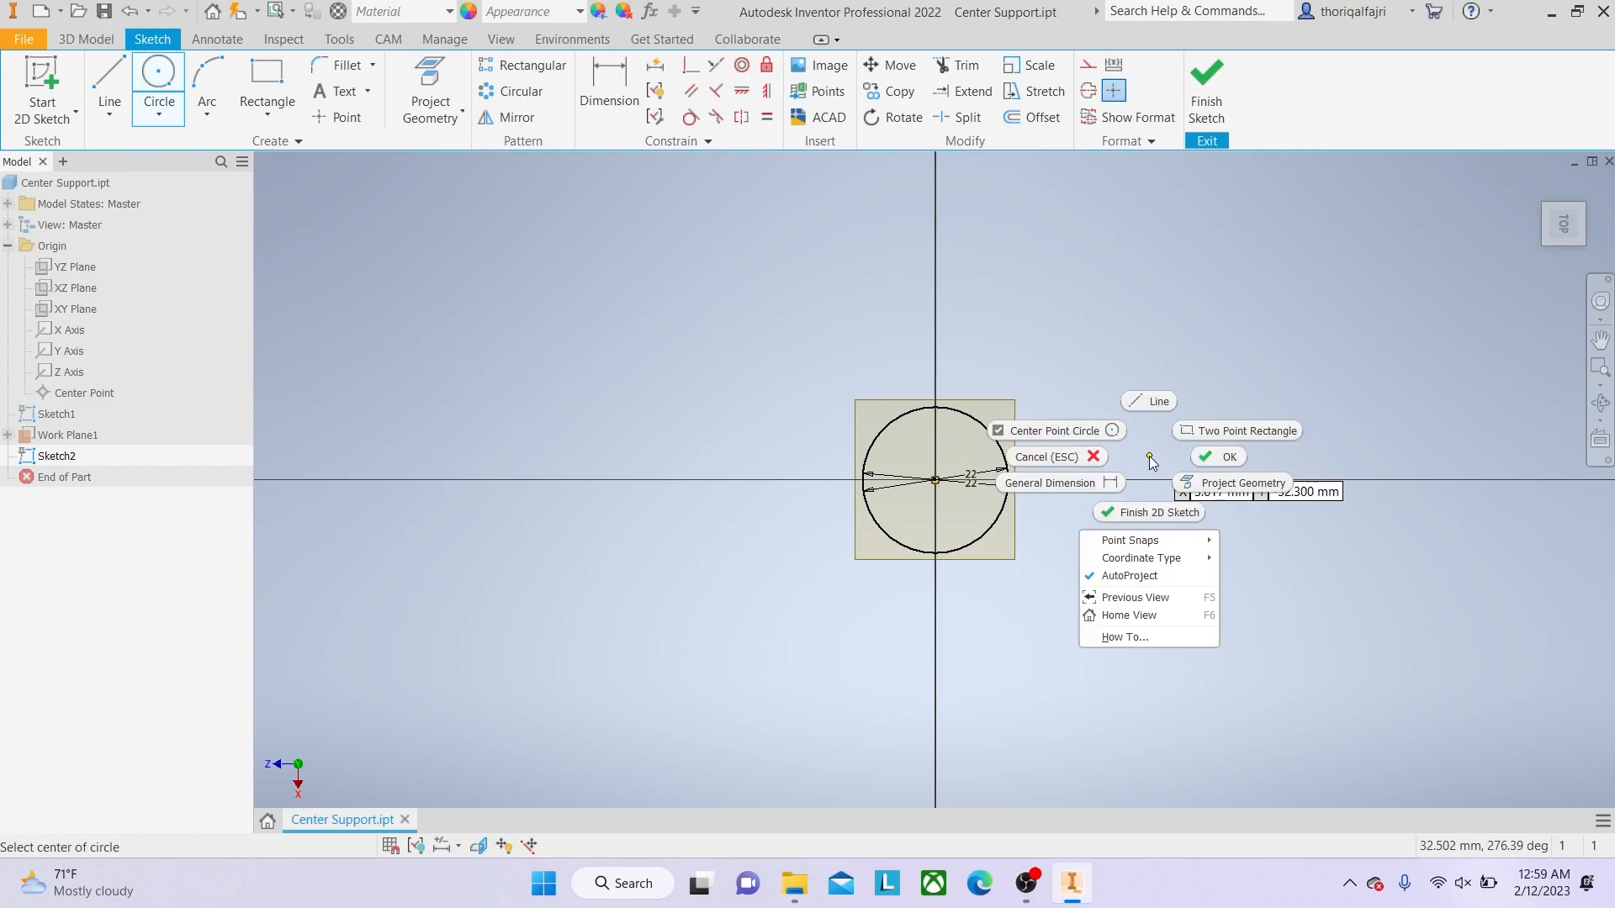
click(1217, 461)
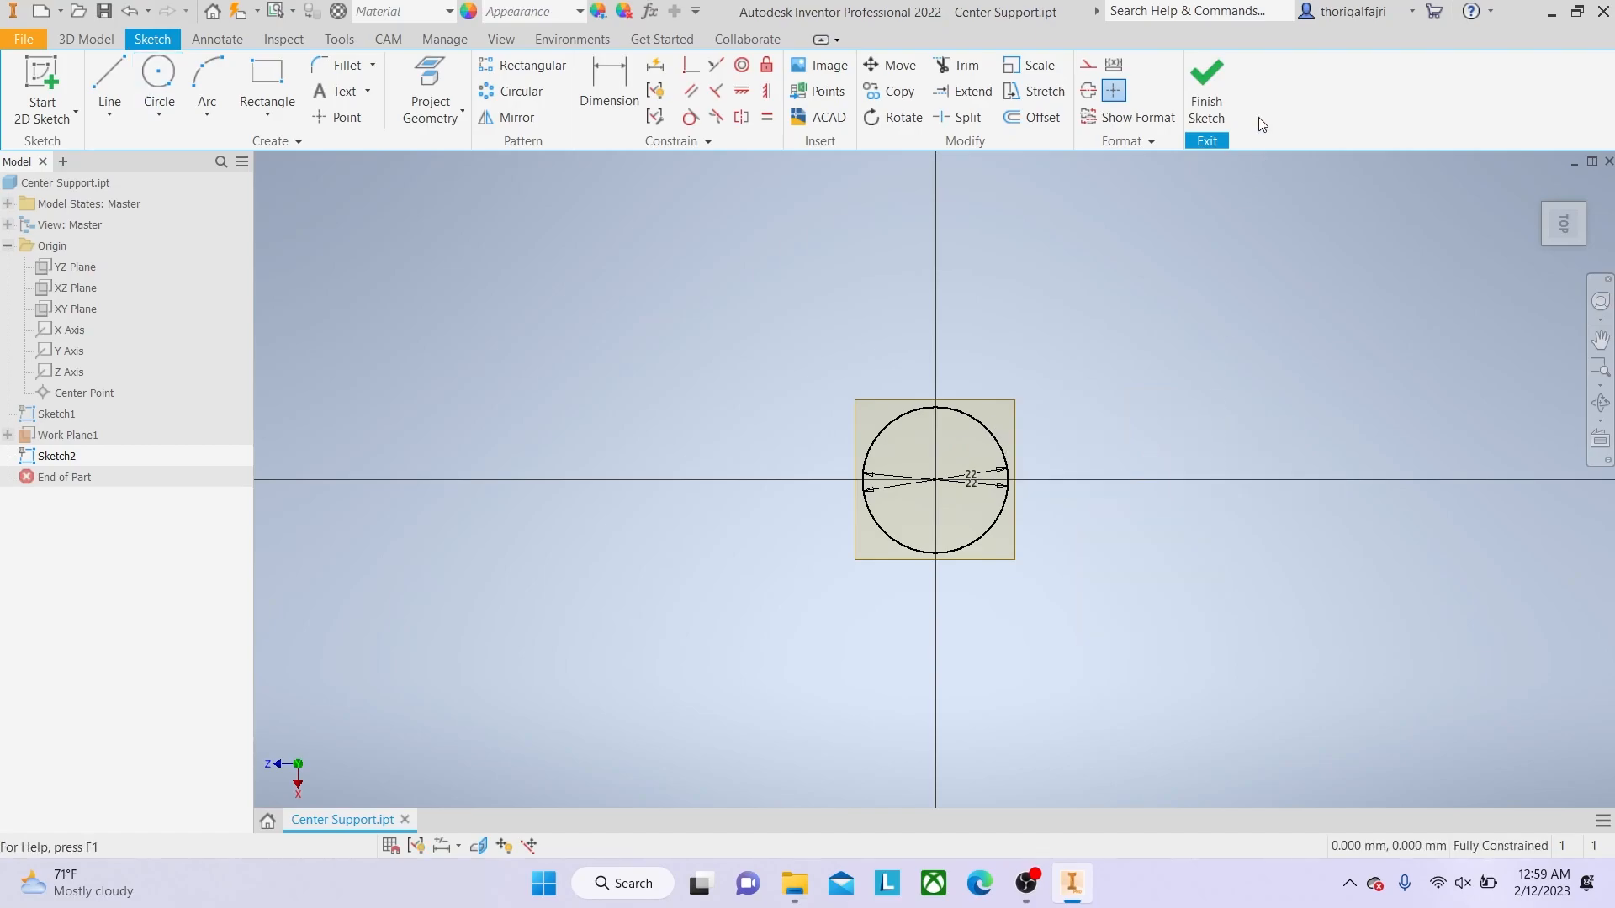
click(1210, 97)
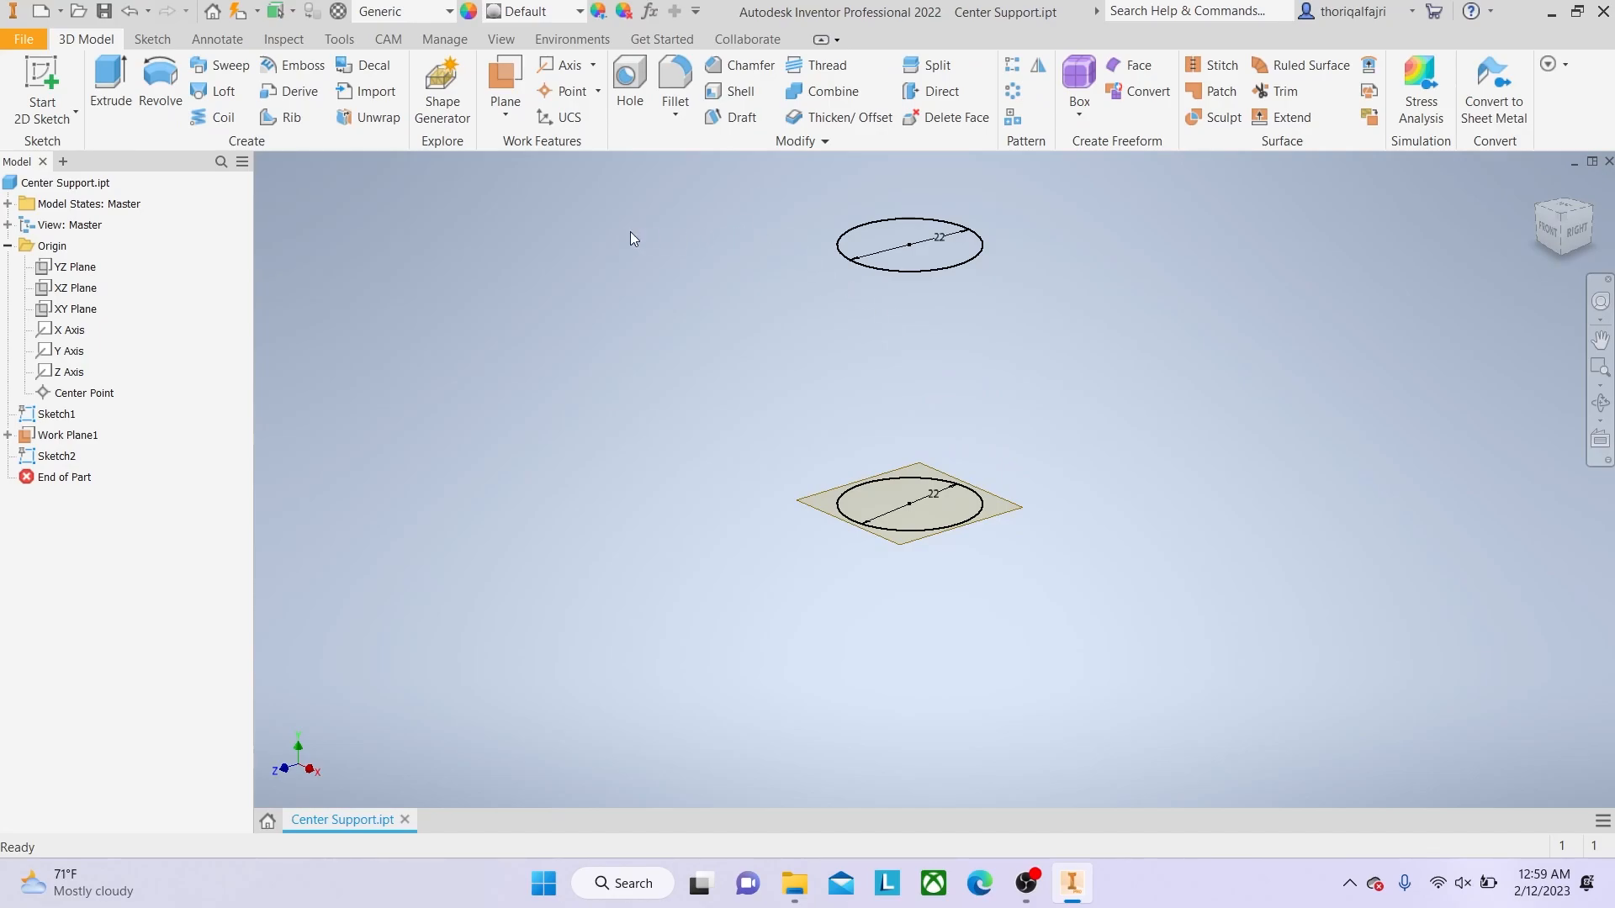
Create a second work plane offset -2.5 mm from the work plane that holds the lower 22 mm circle.
click(513, 118)
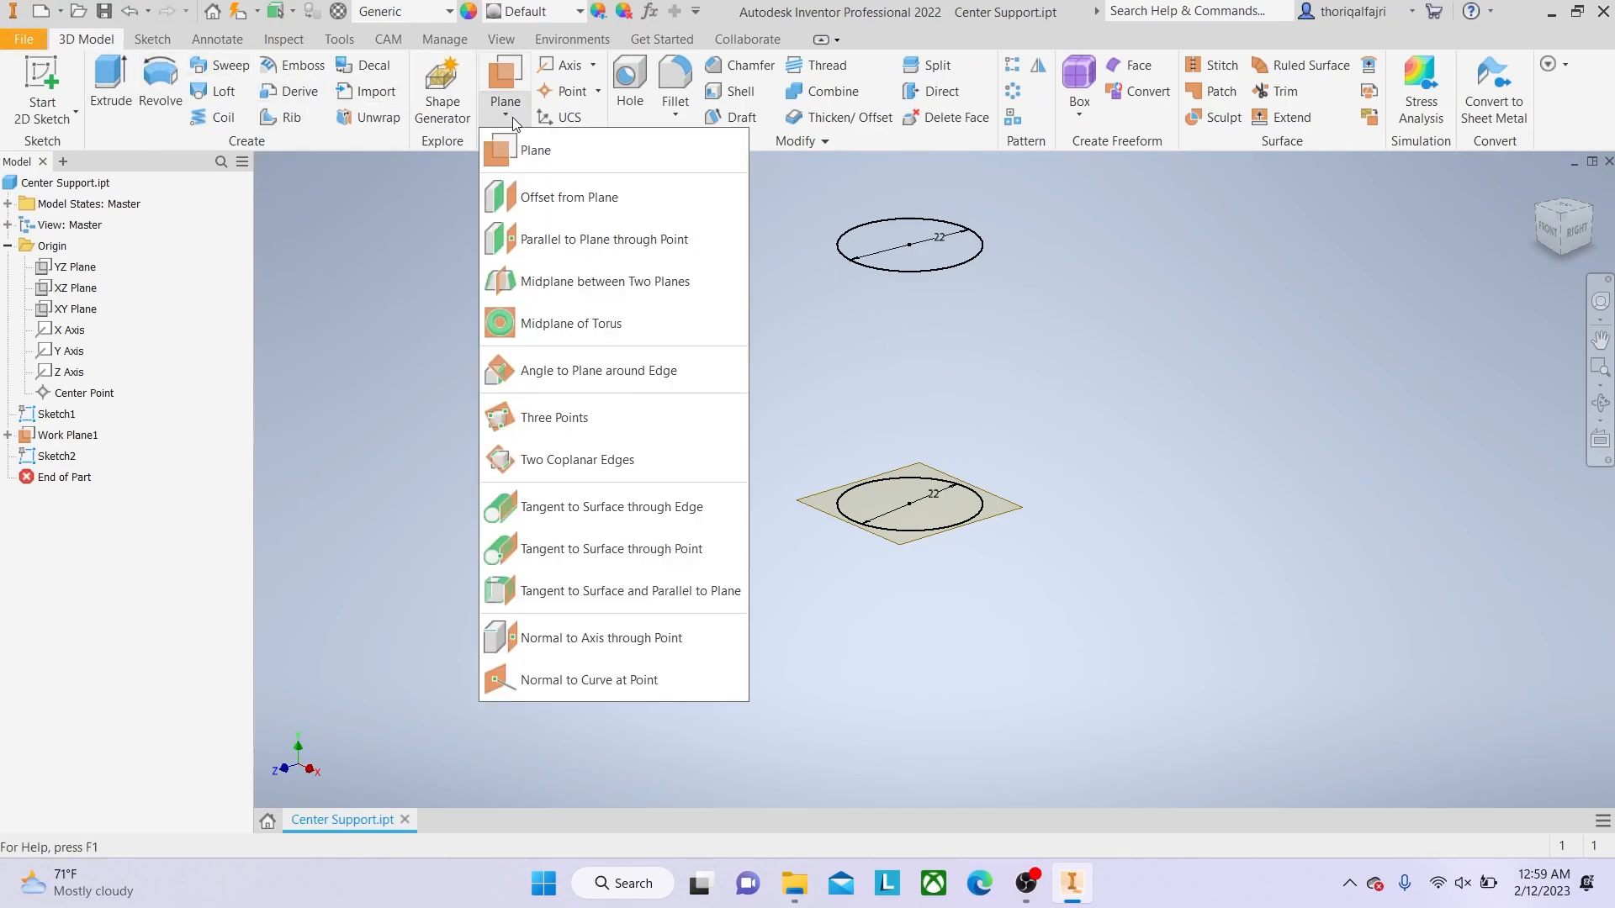
click(563, 200)
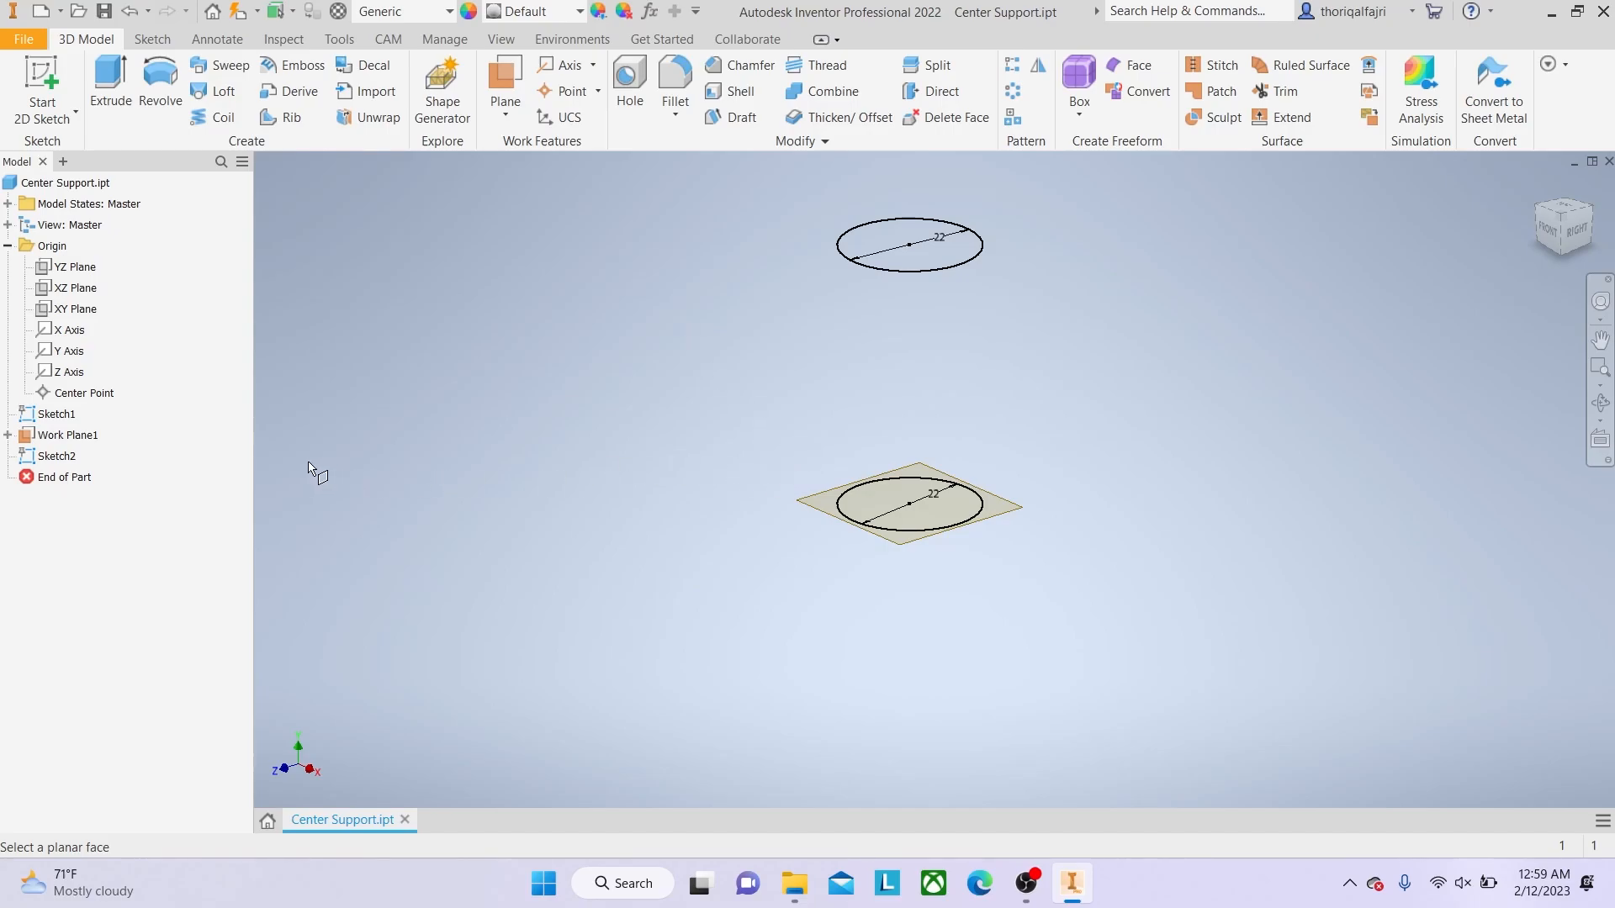
click(72, 436)
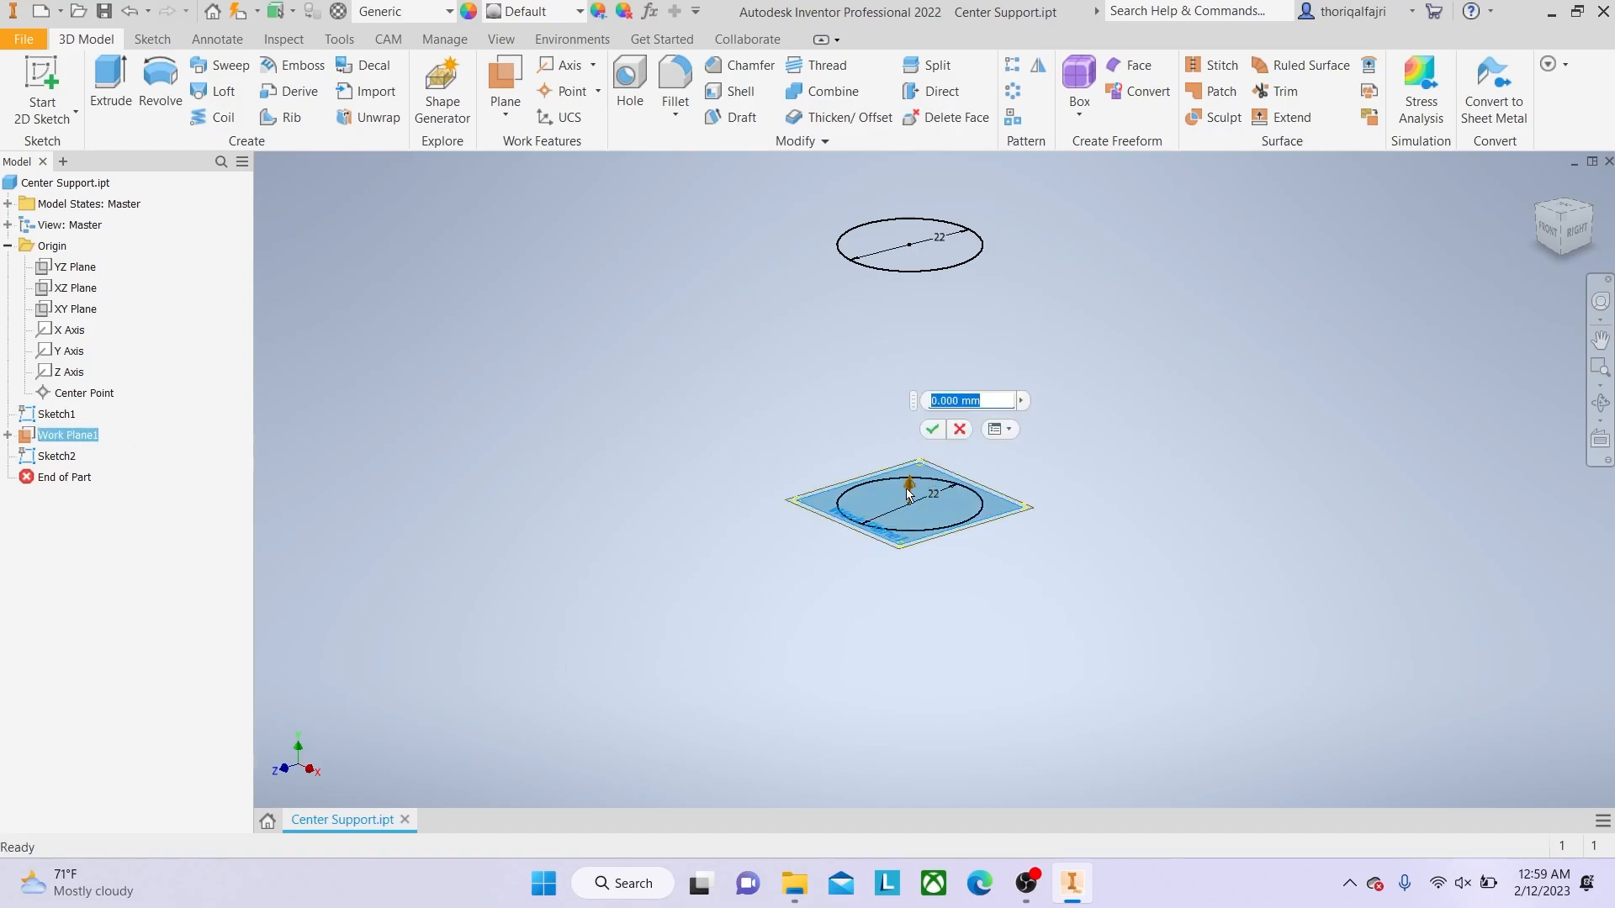
drag(911, 490, 907, 507)
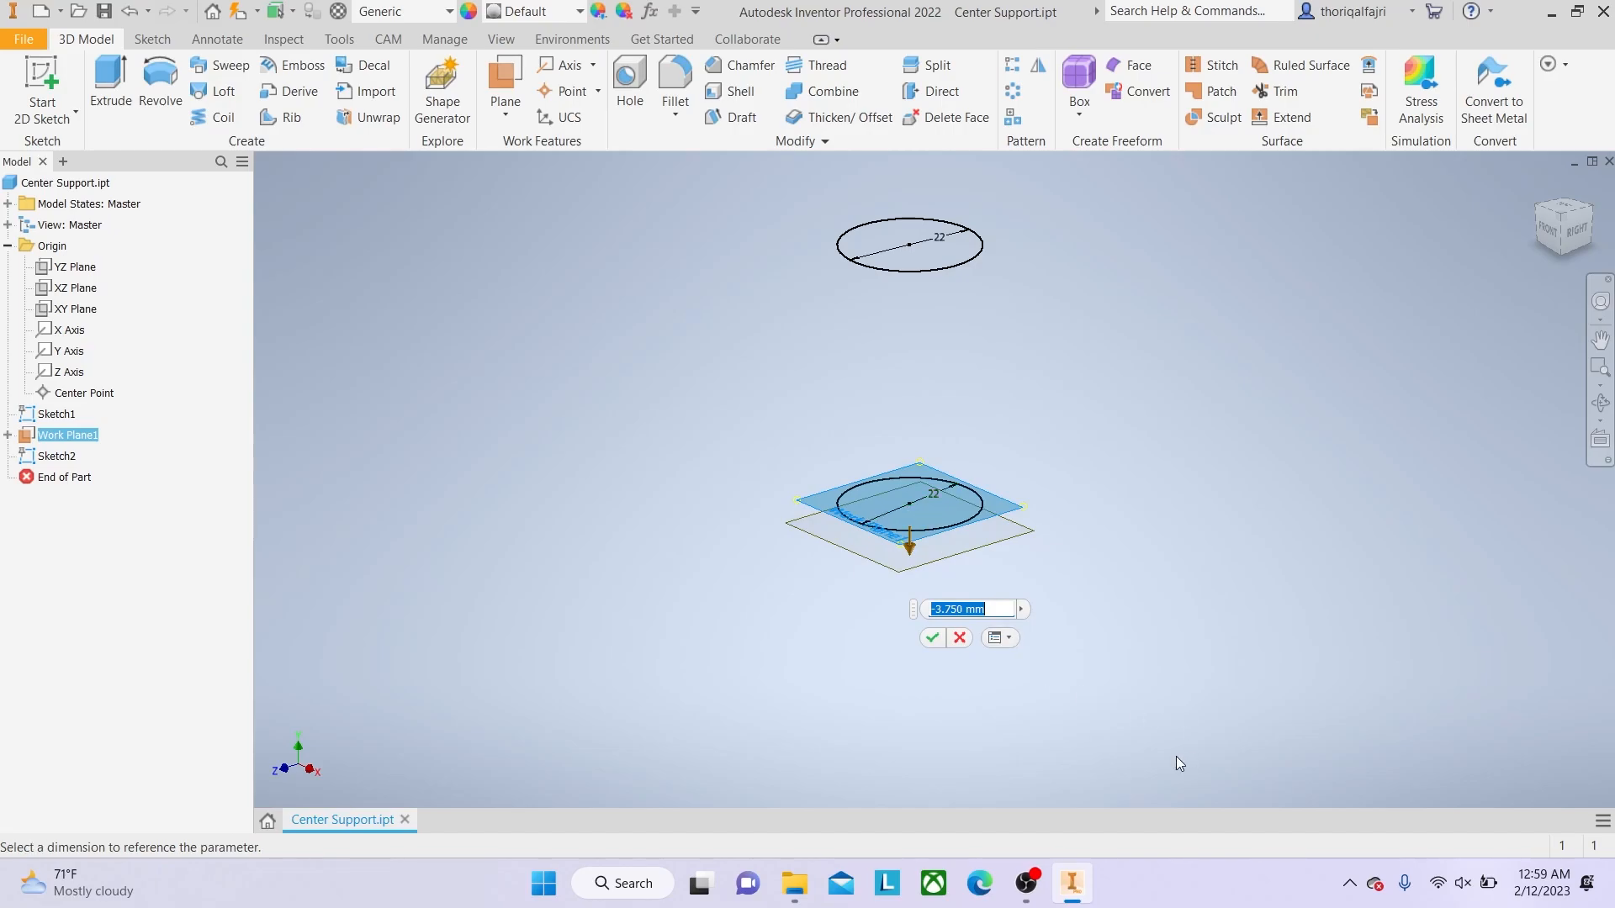
text(-2.5)
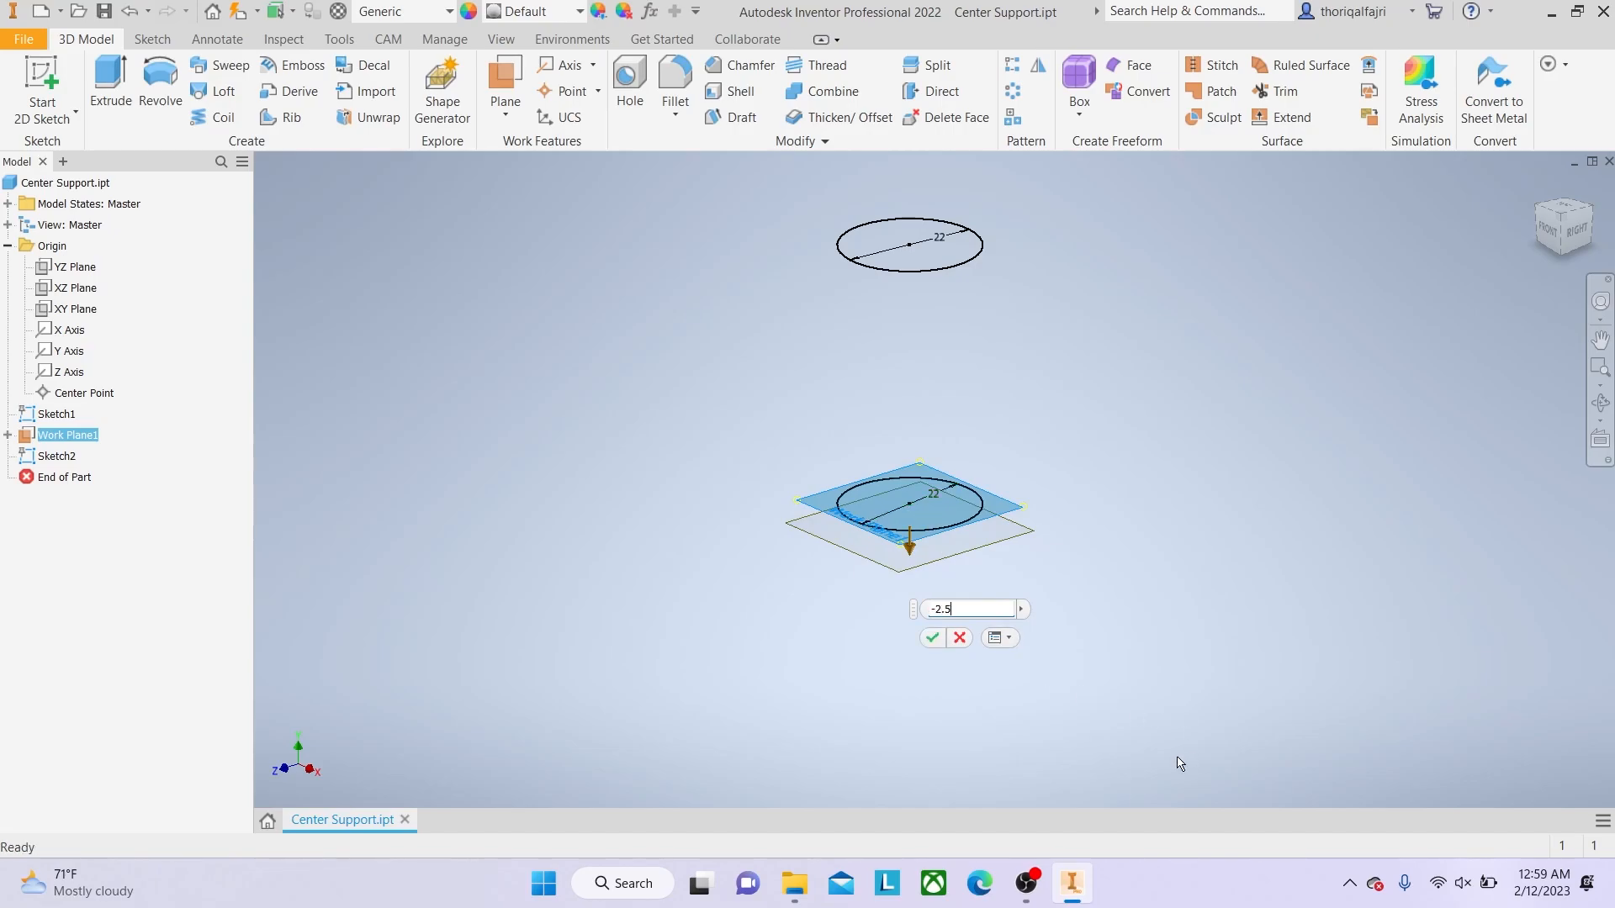
key(Return)
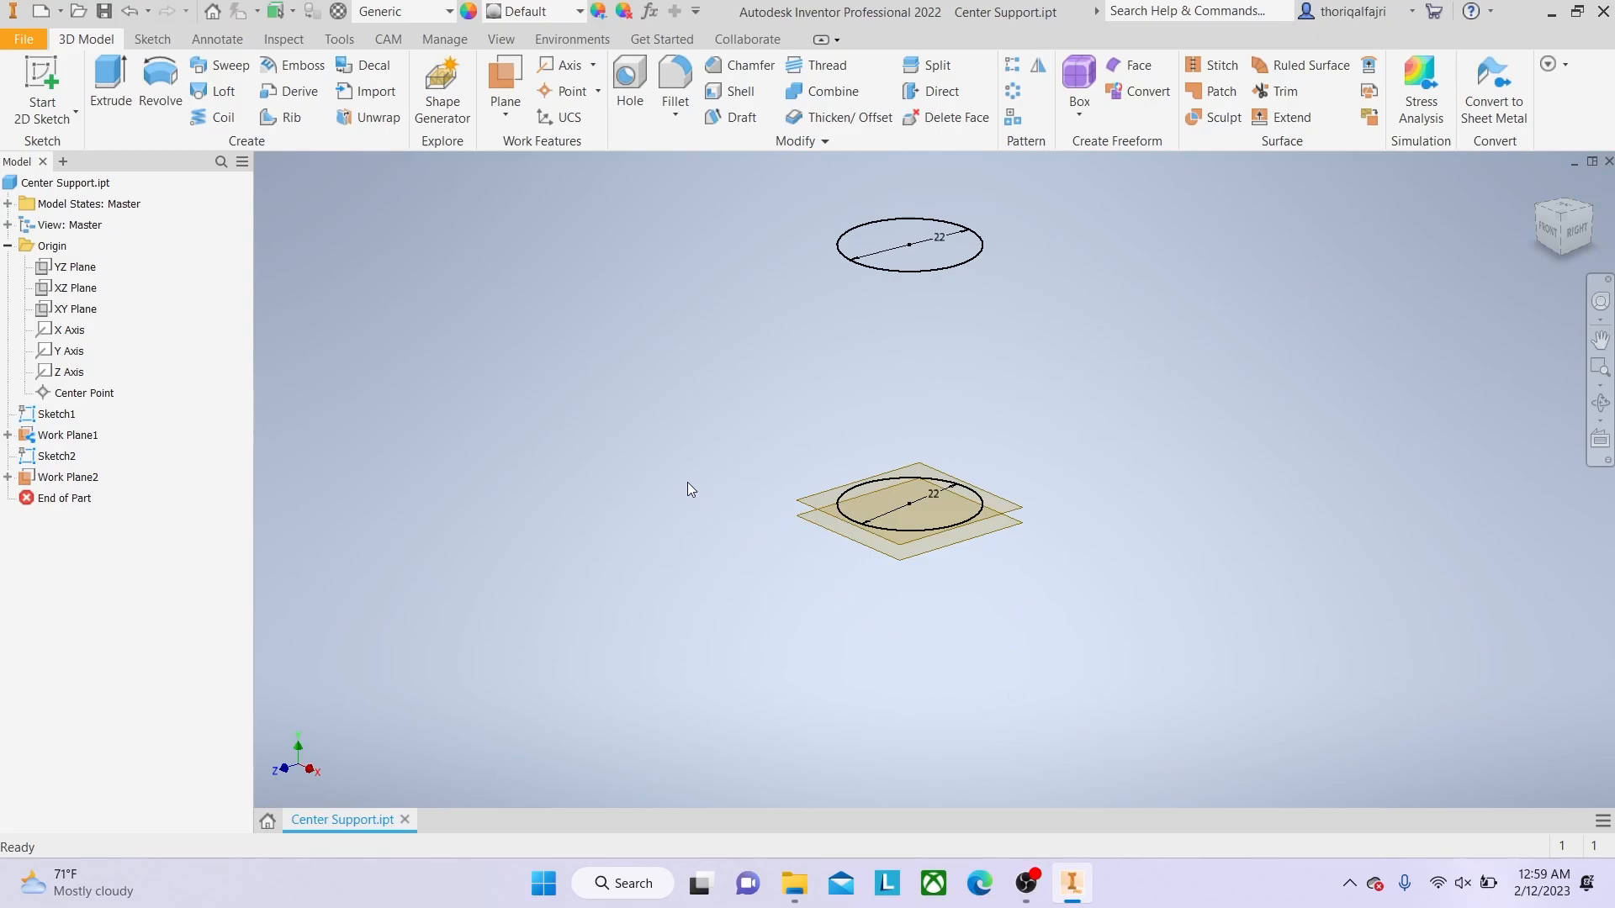
Start a 2D sketch on the lowest work plane, Work Plane2.
click(46, 118)
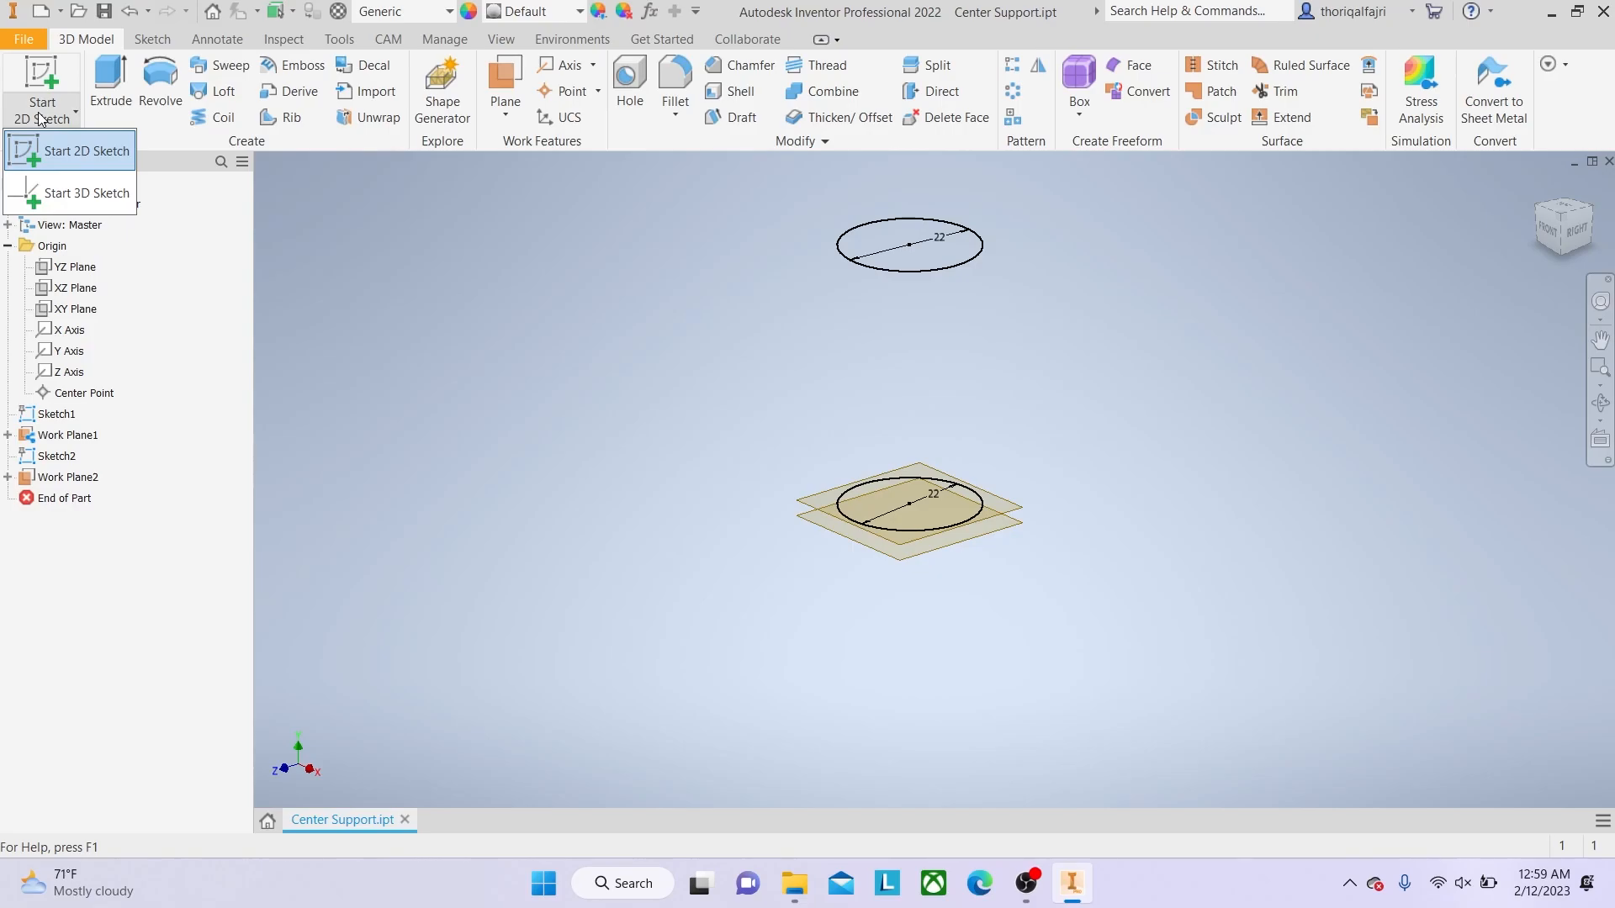
click(83, 152)
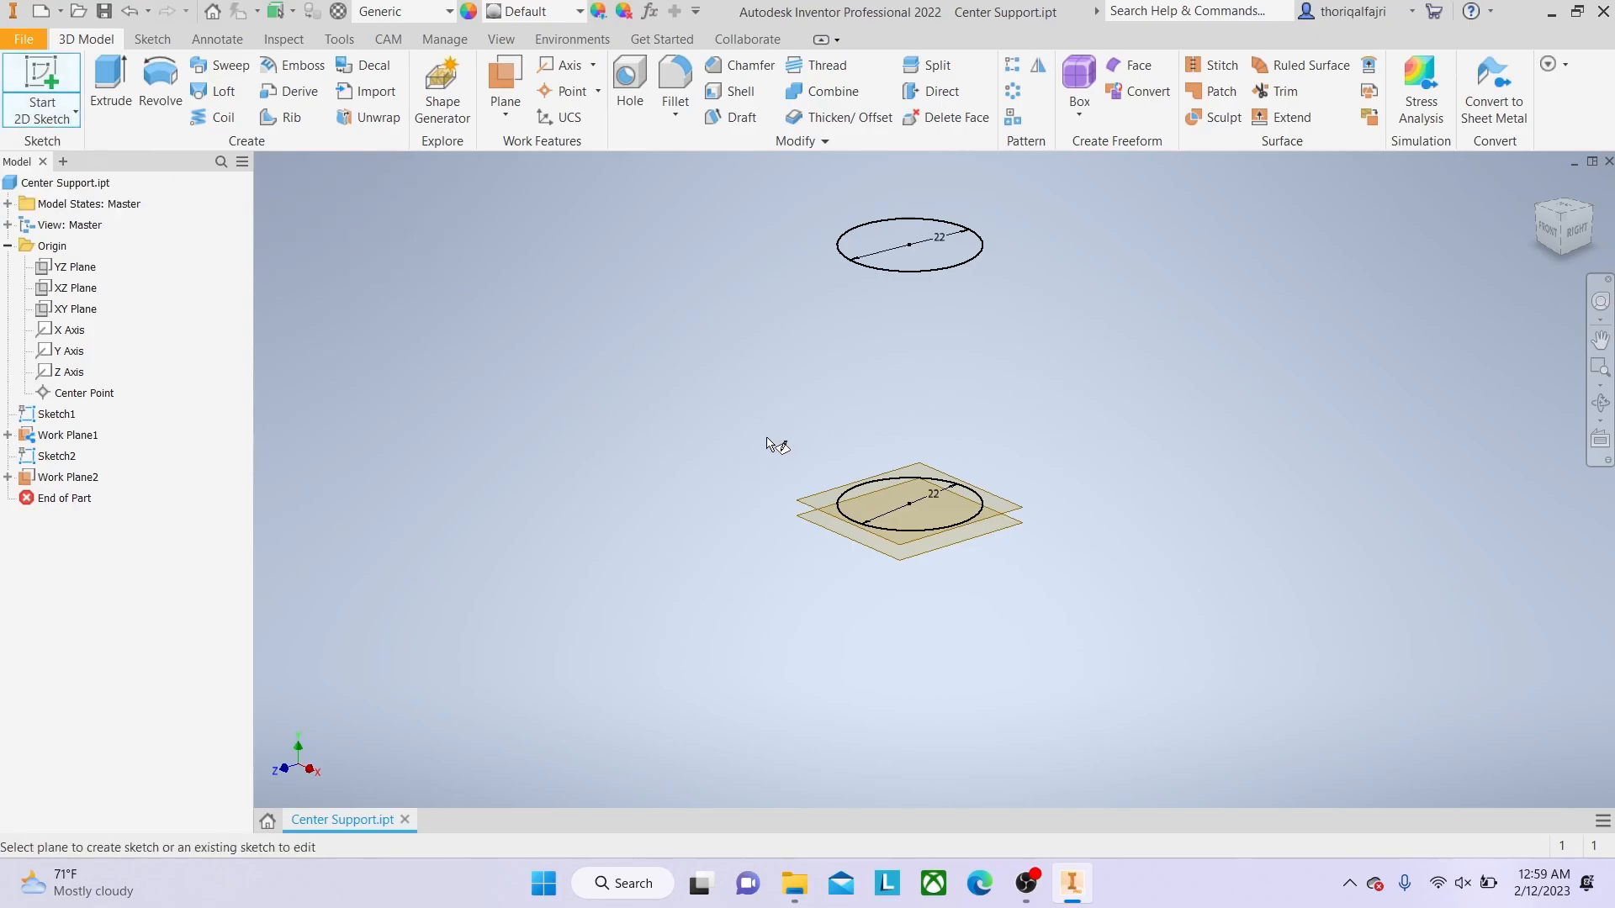
click(71, 478)
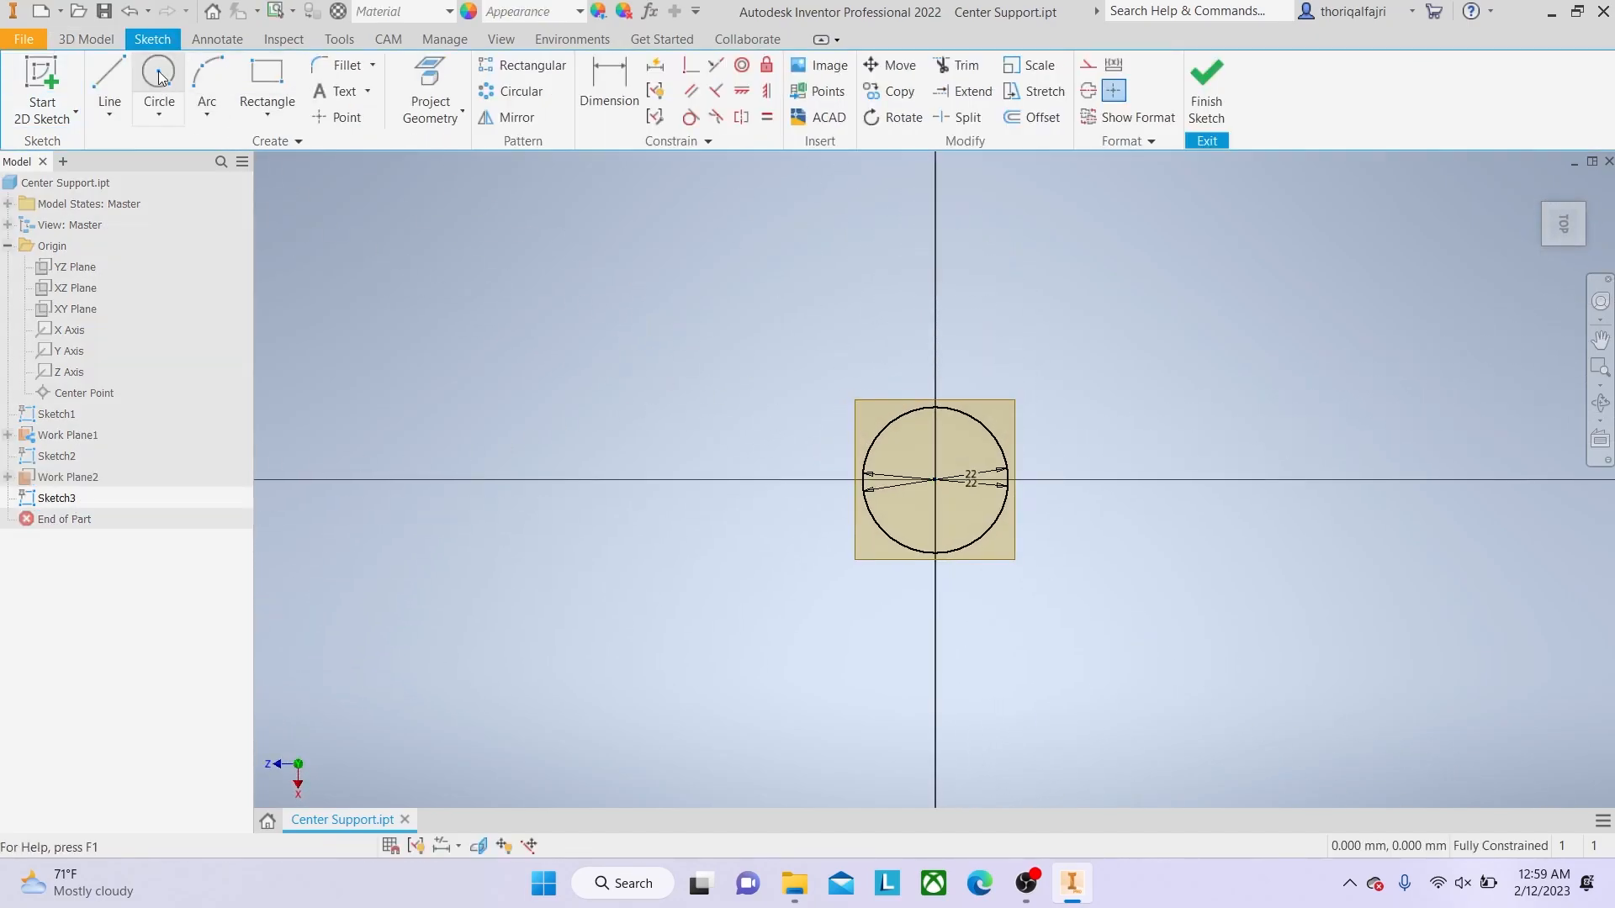
Draw a 16 mm diameter circle centered on the origin of the lowest work plane and finish the sketch.
click(160, 79)
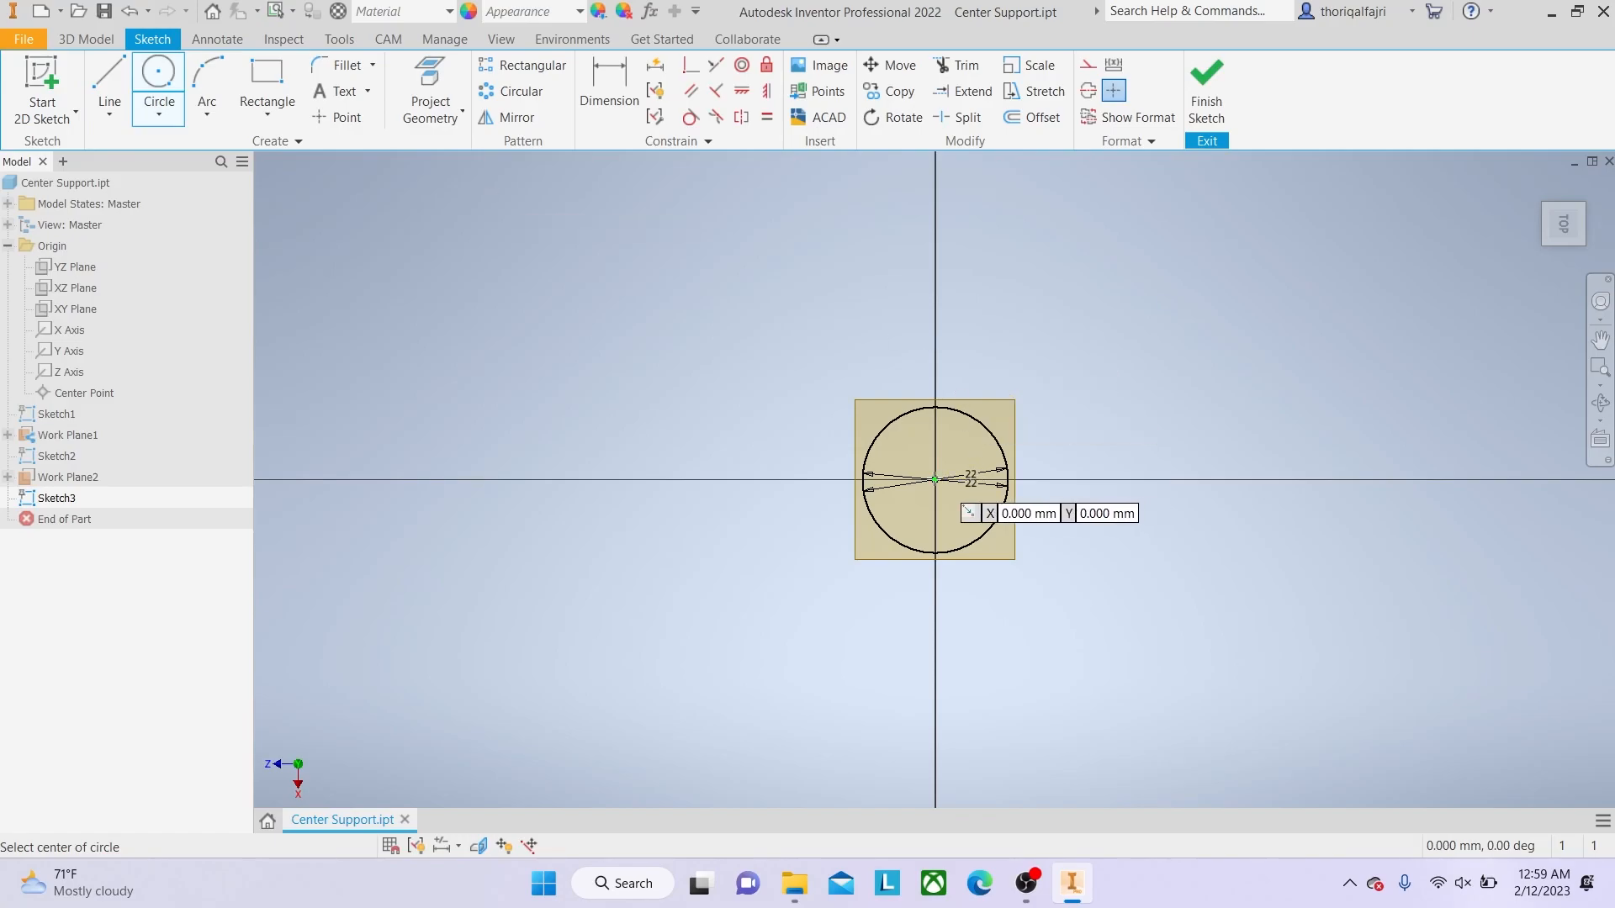
click(935, 480)
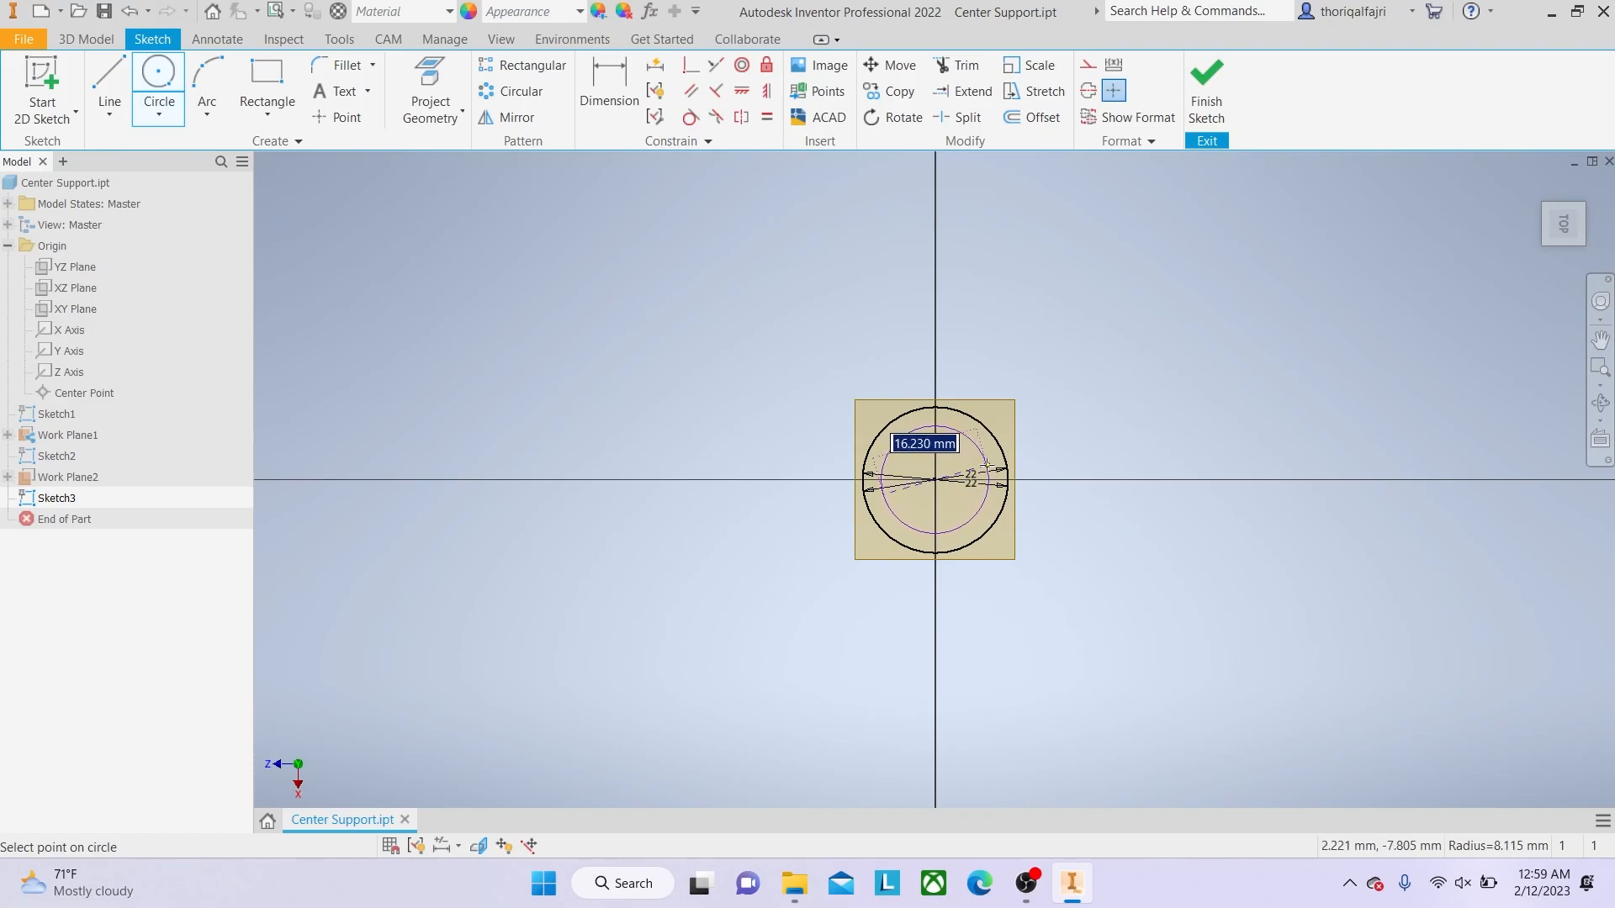
text(16)
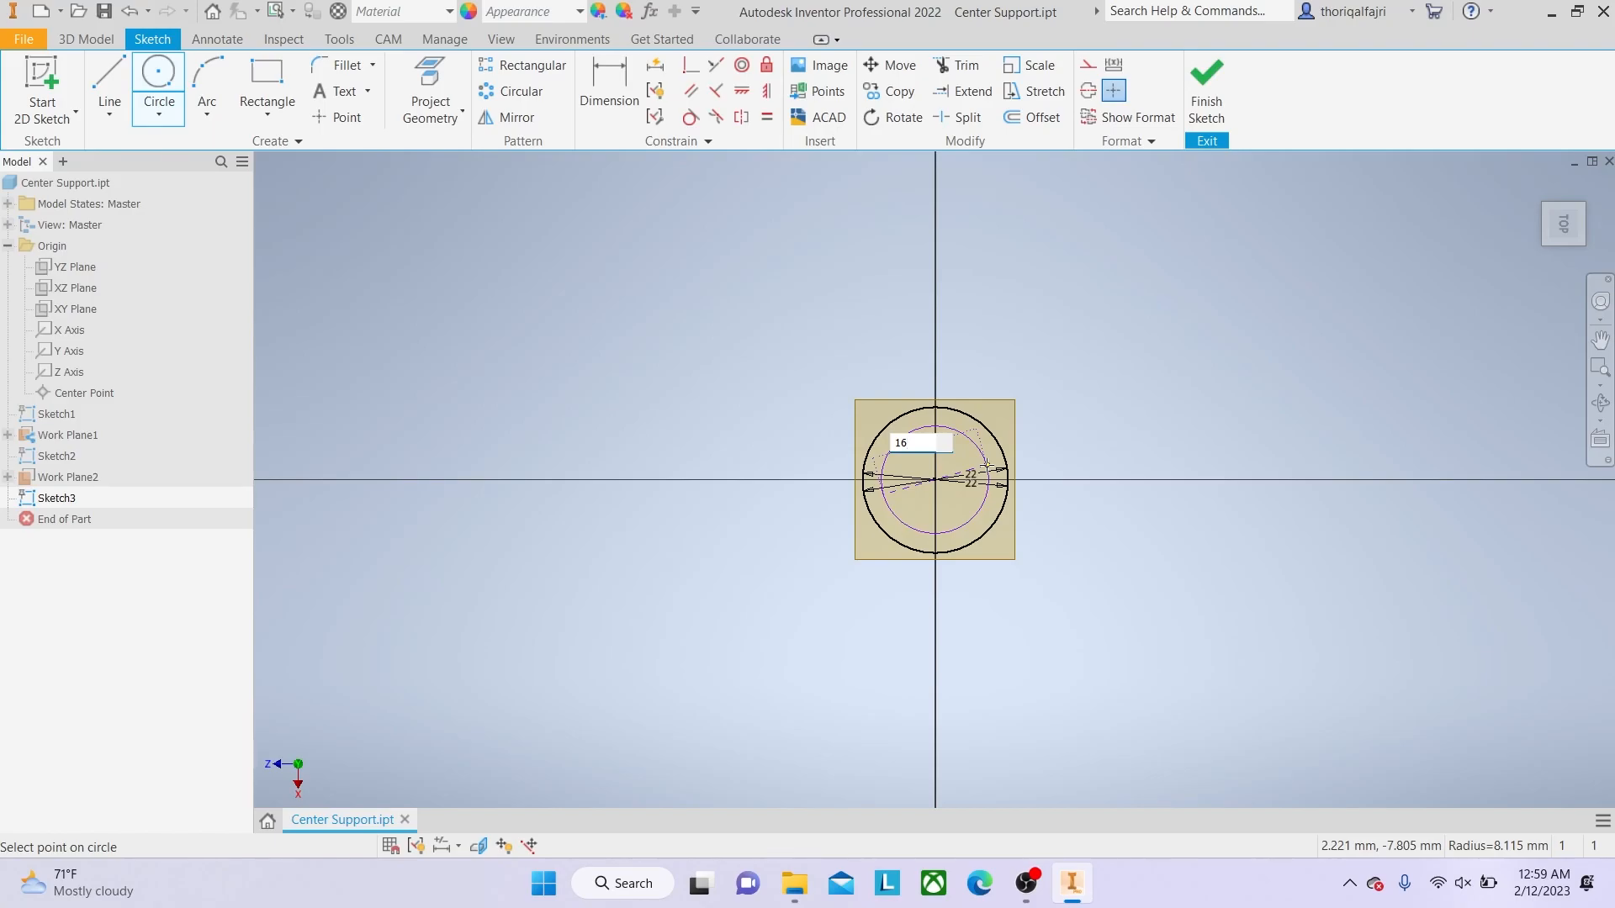
key(Return)
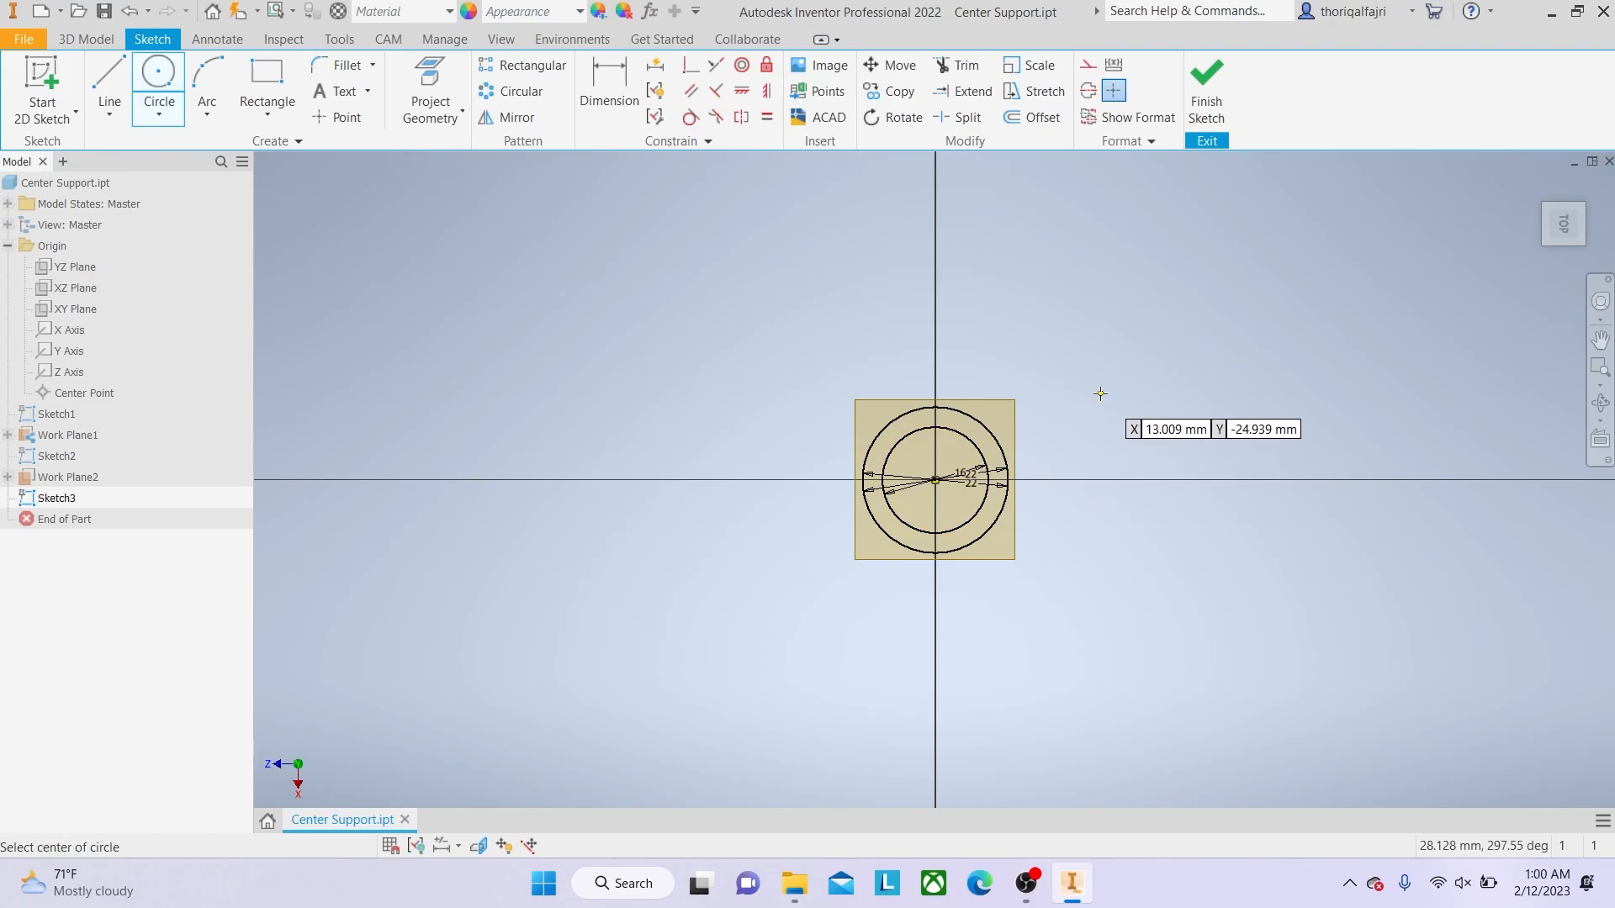
key(F6)
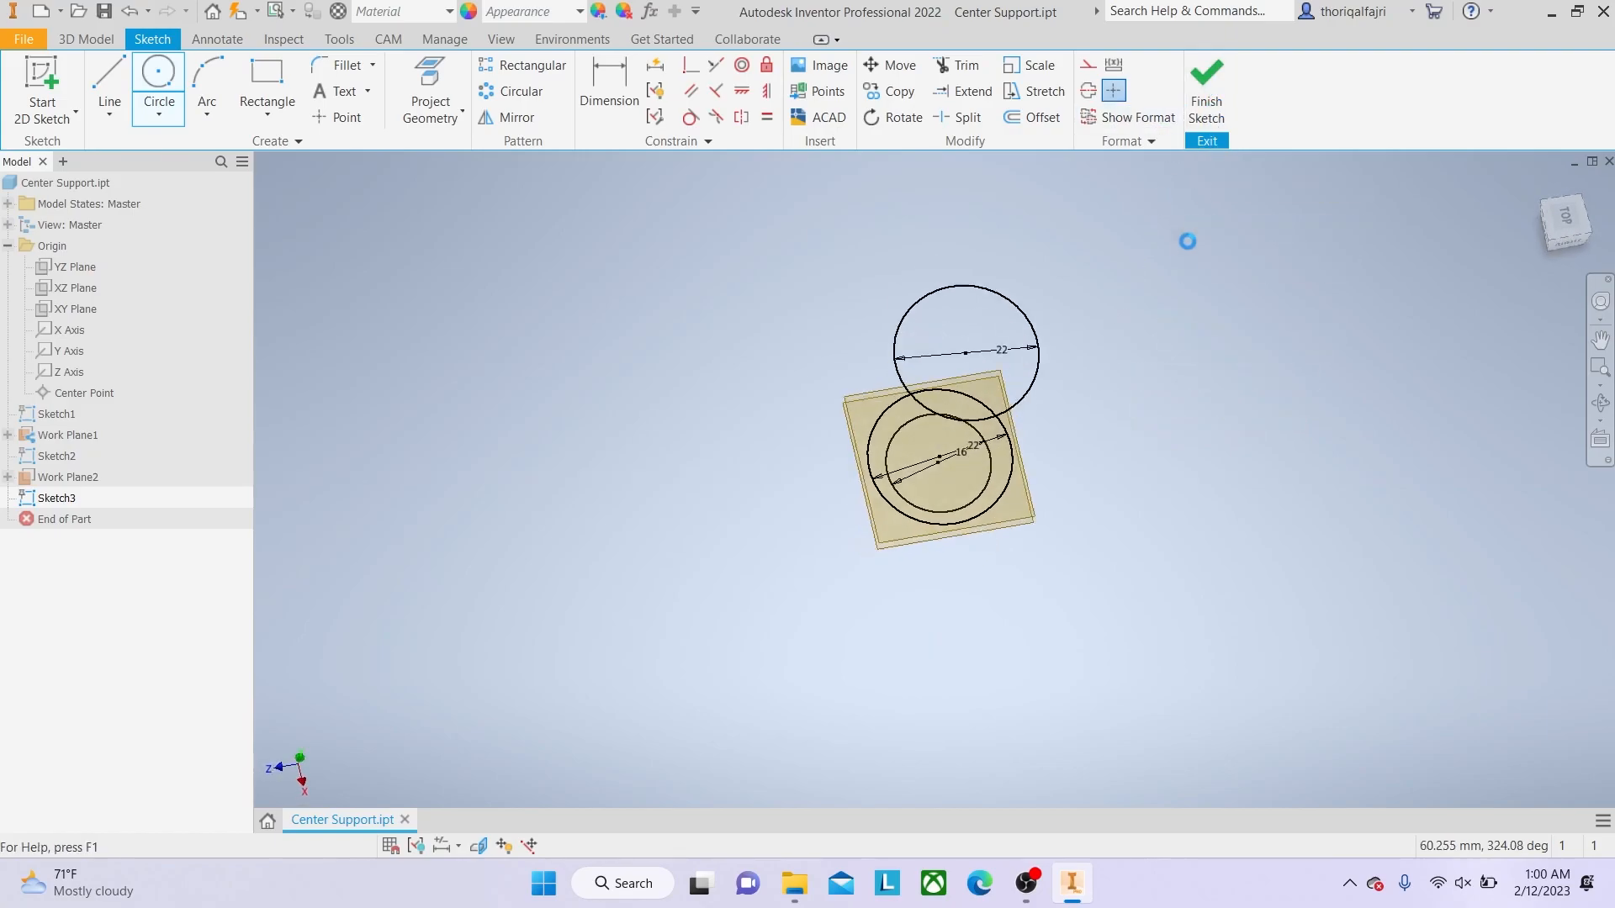
right_drag(1112, 372, 1102, 382)
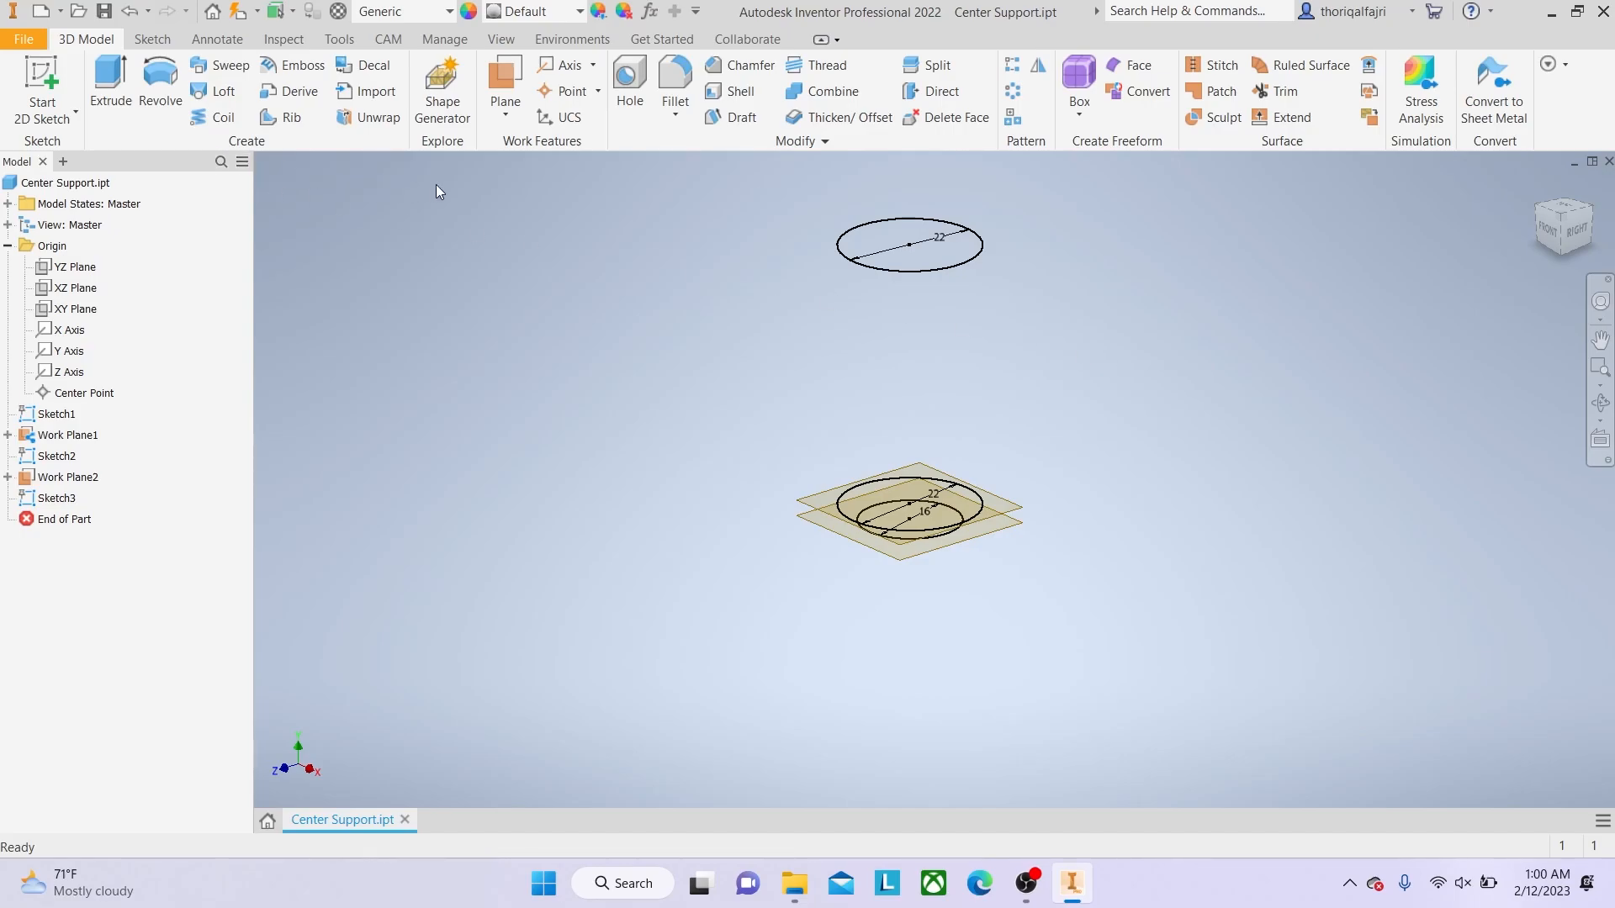
Create a work plane offset -70 mm from Work Plane2, the plane holding the 16 mm circle.
click(502, 115)
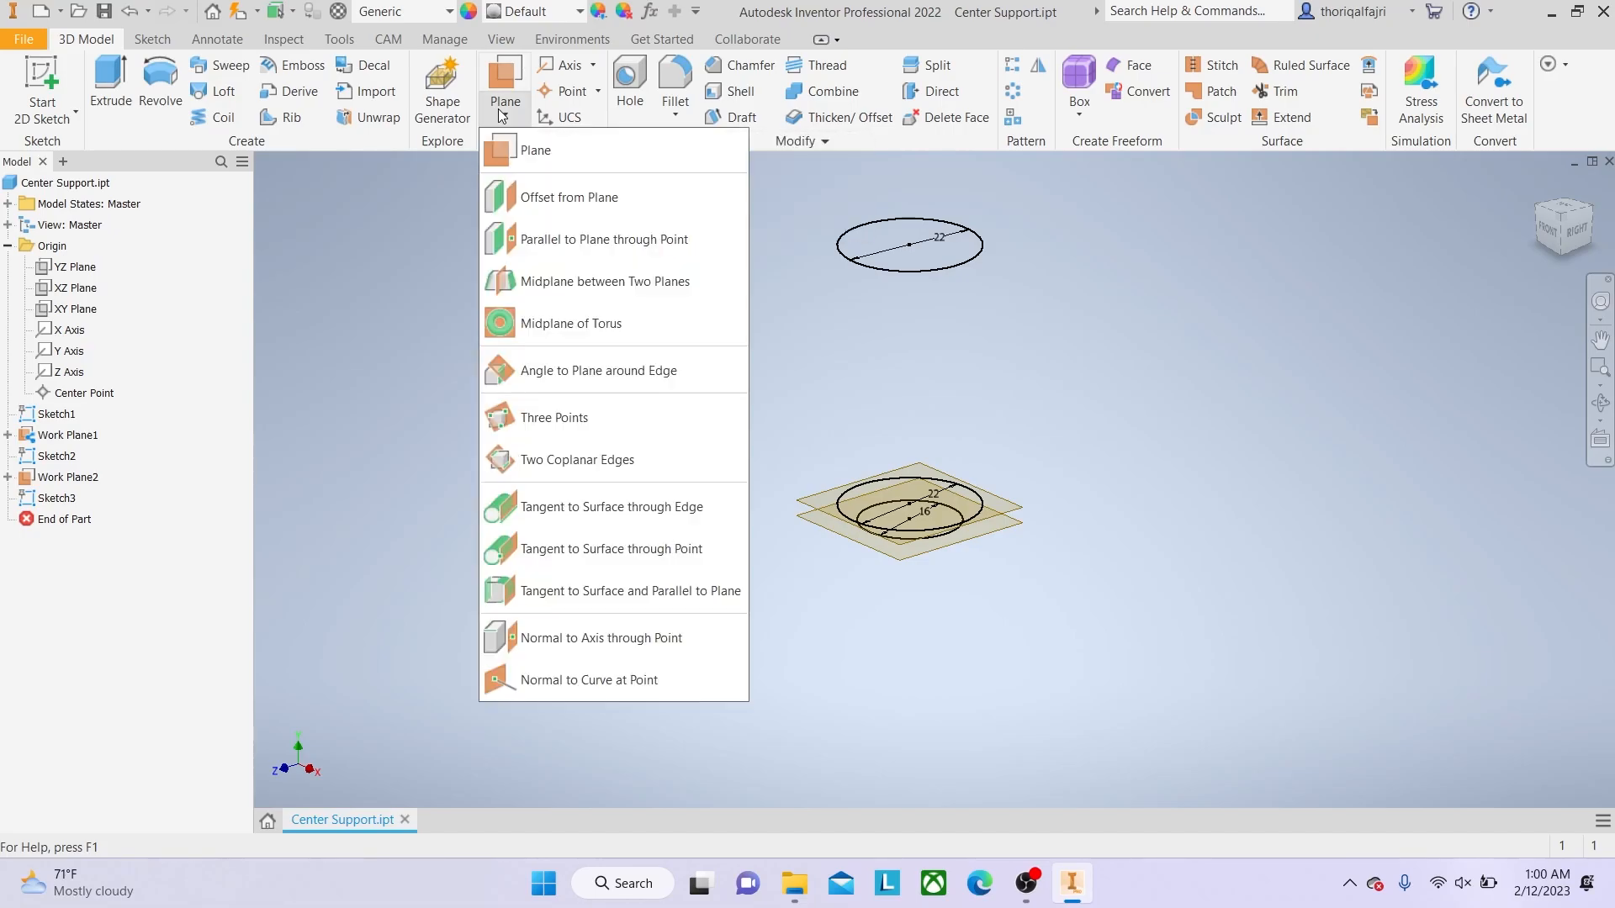
click(552, 199)
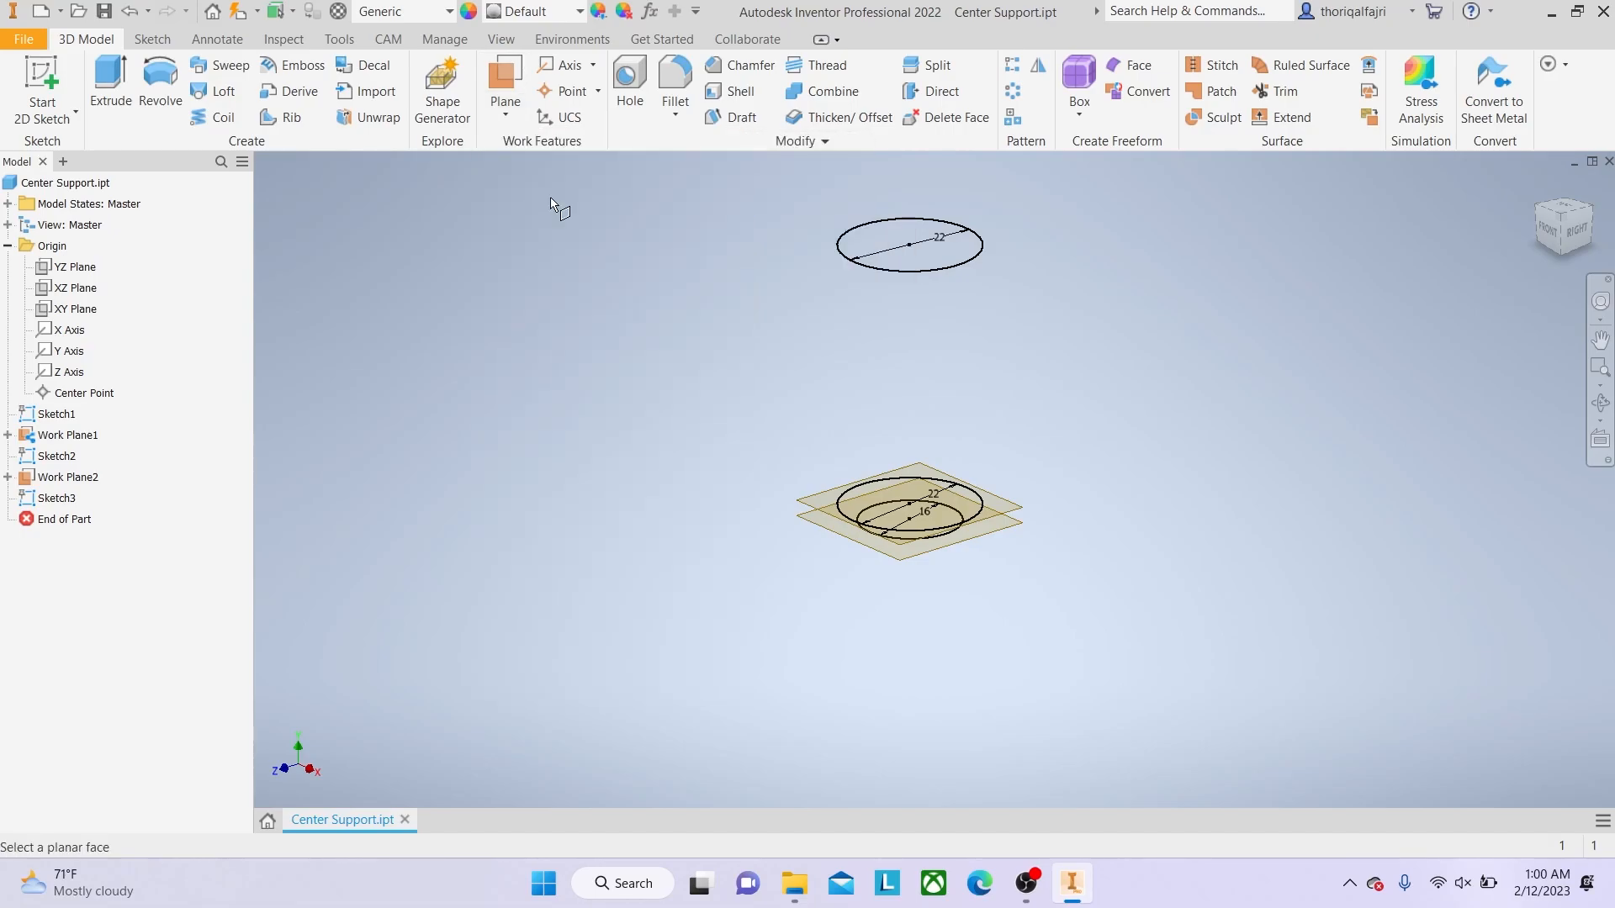
click(84, 481)
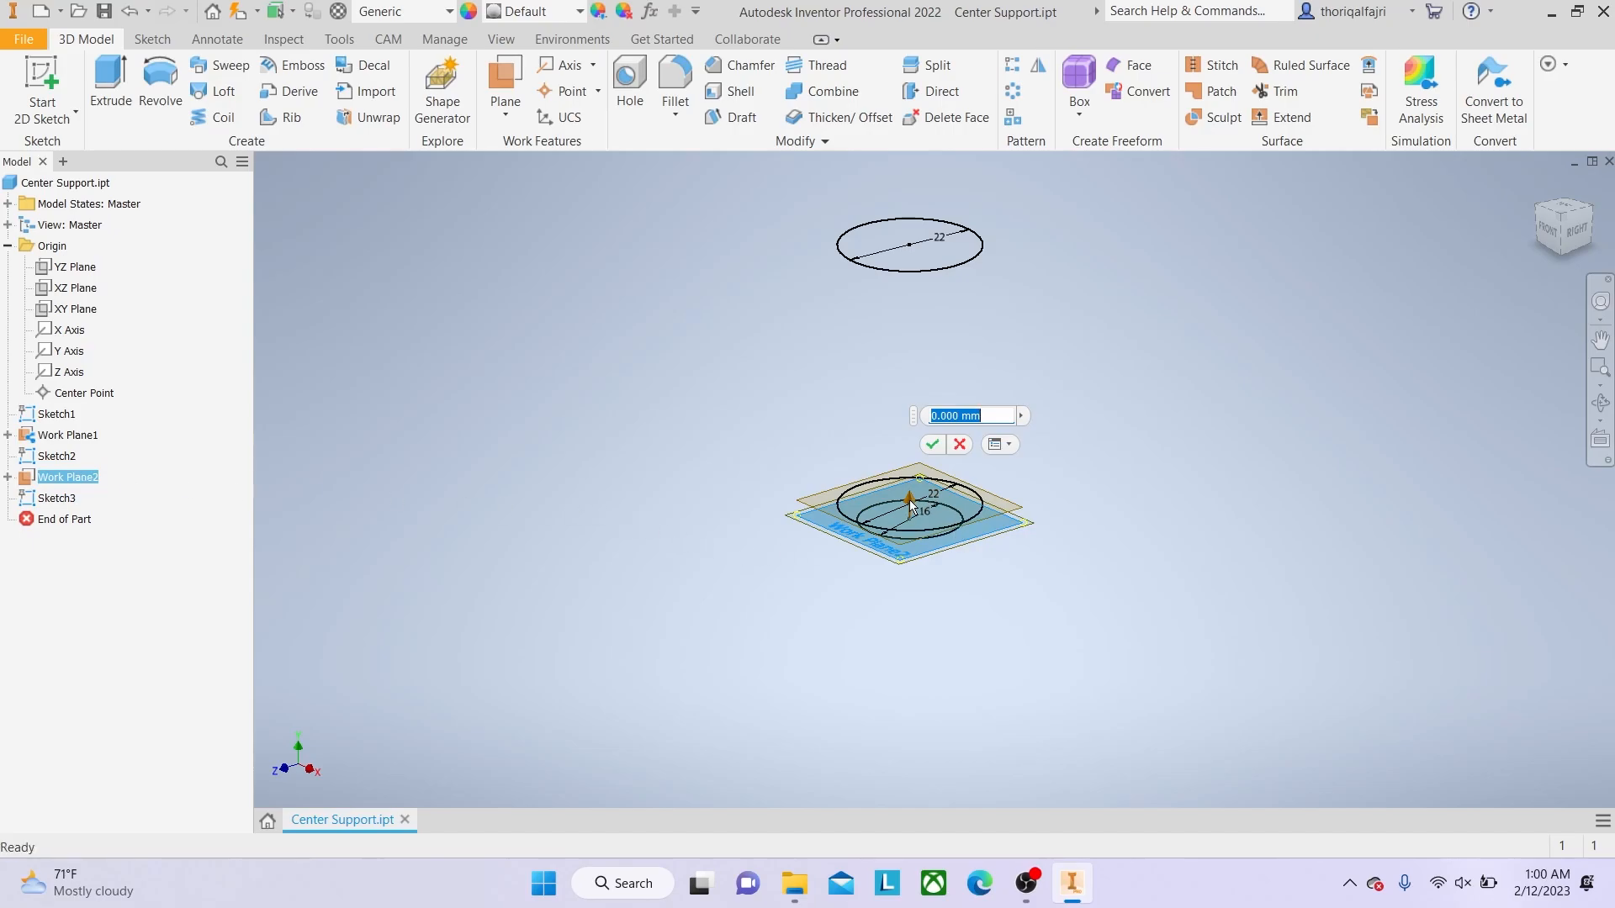
drag(910, 501, 907, 534)
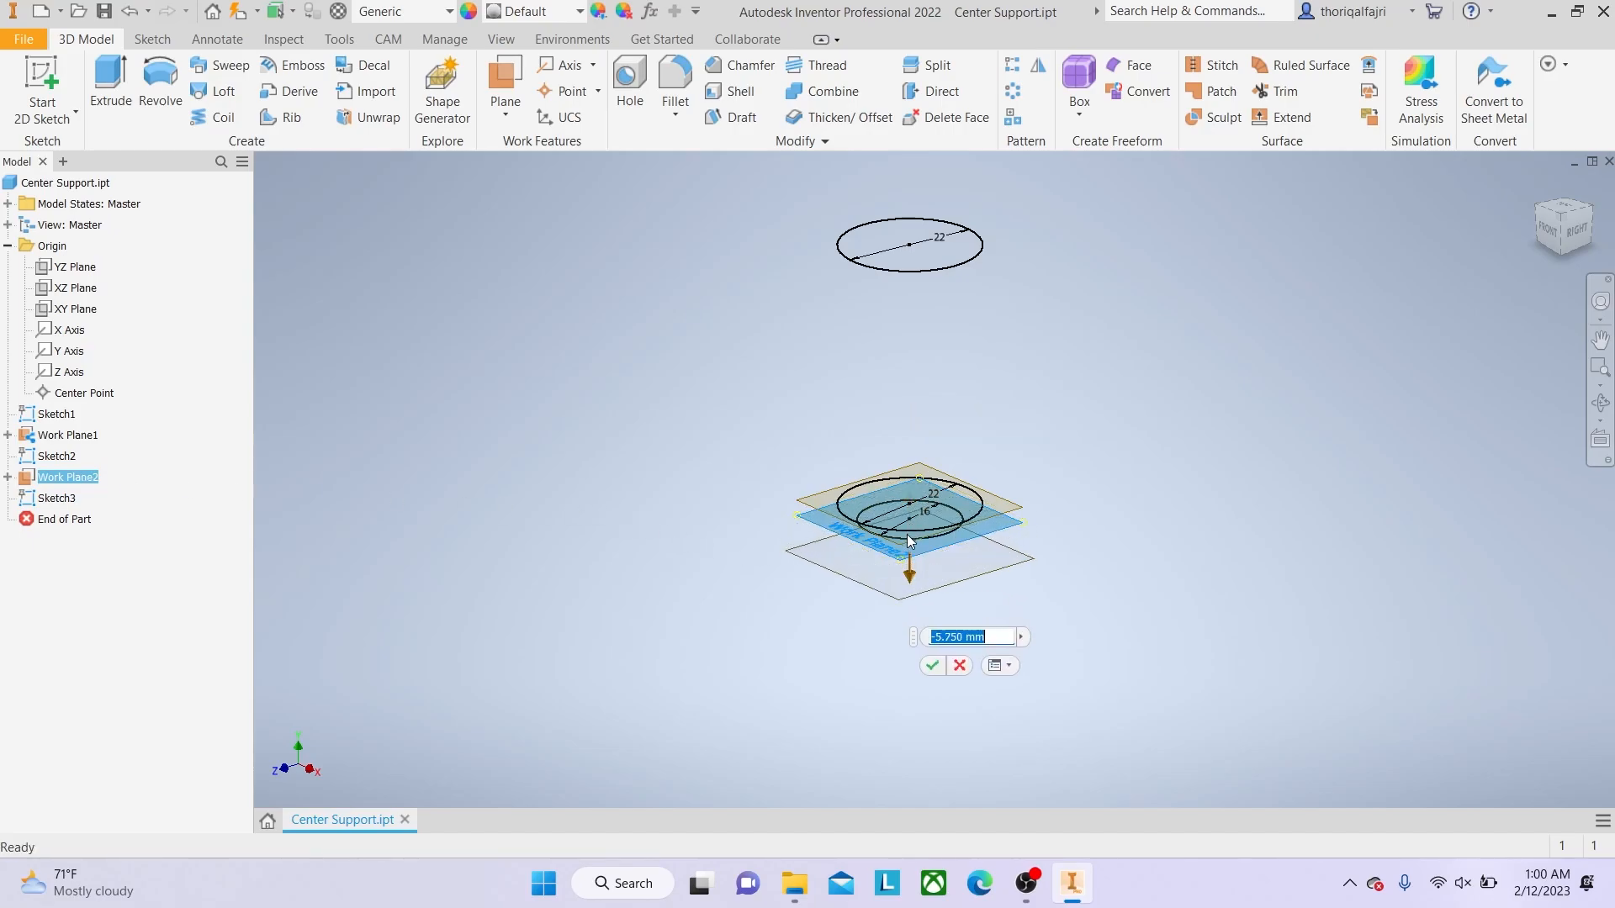
text(-70)
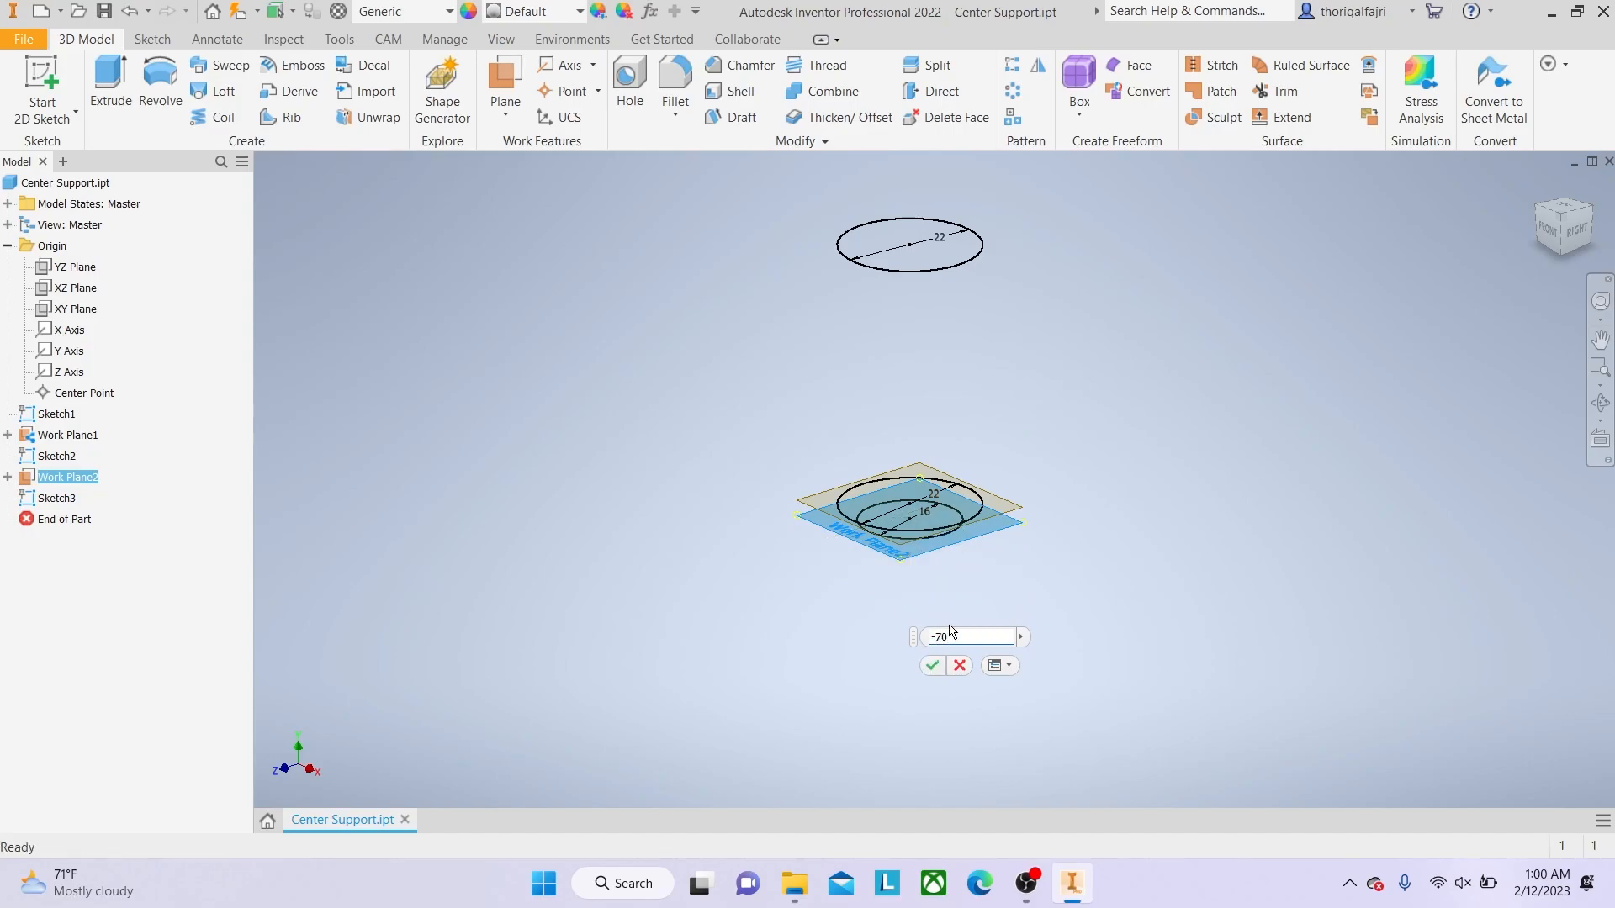
key(Return)
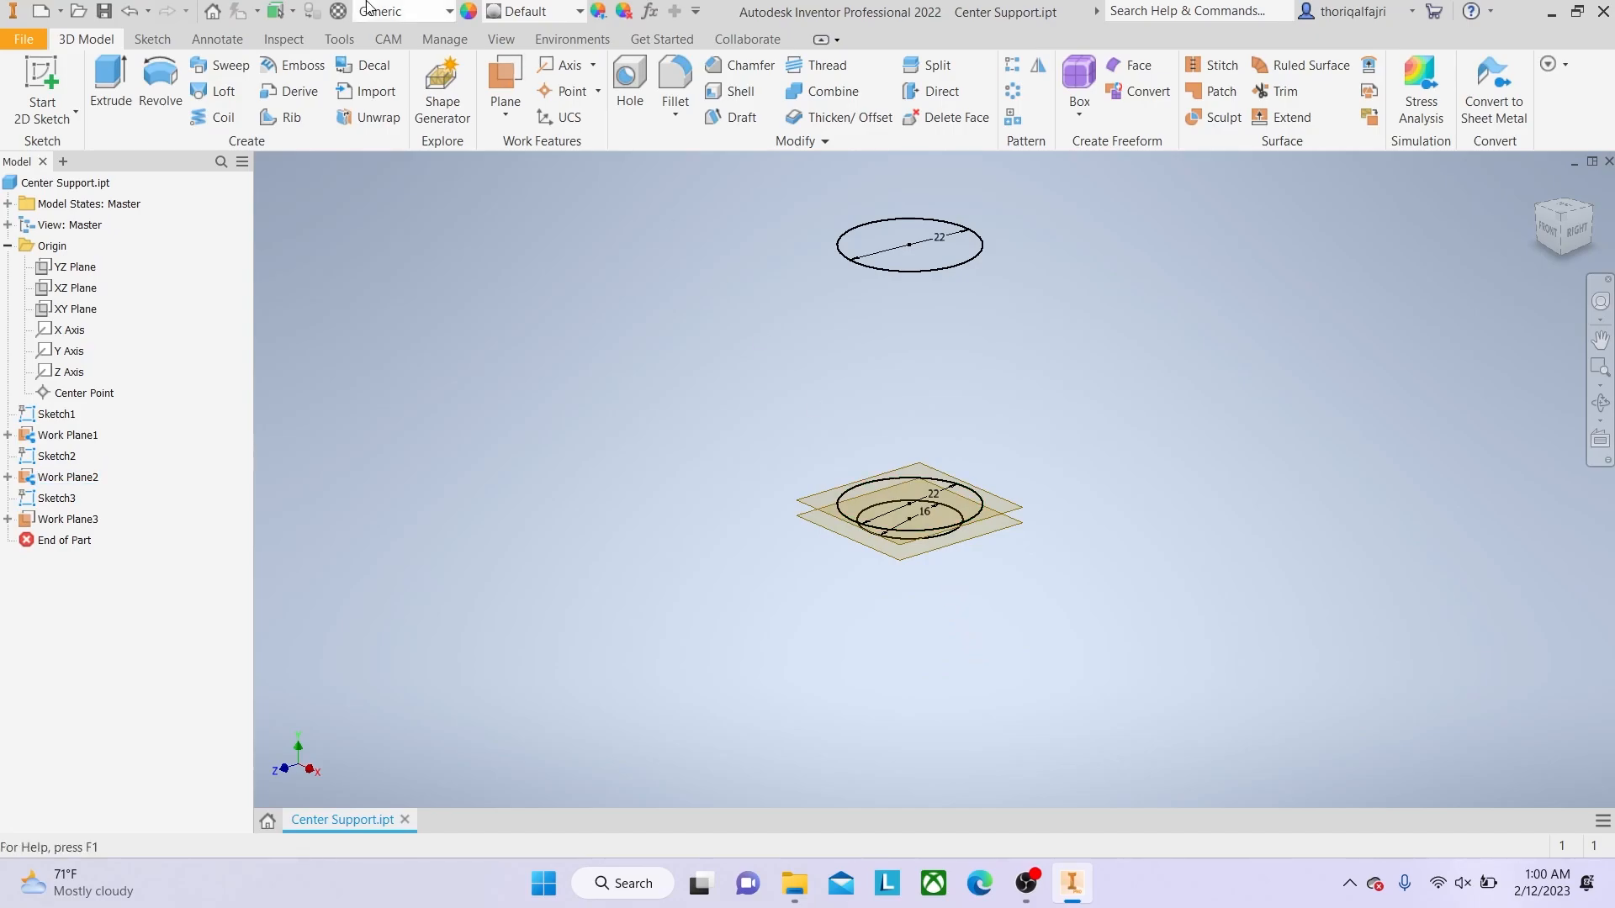
Sketch a 16 mm diameter circle centered on the origin of Work Plane3 and finish the sketch.
click(46, 115)
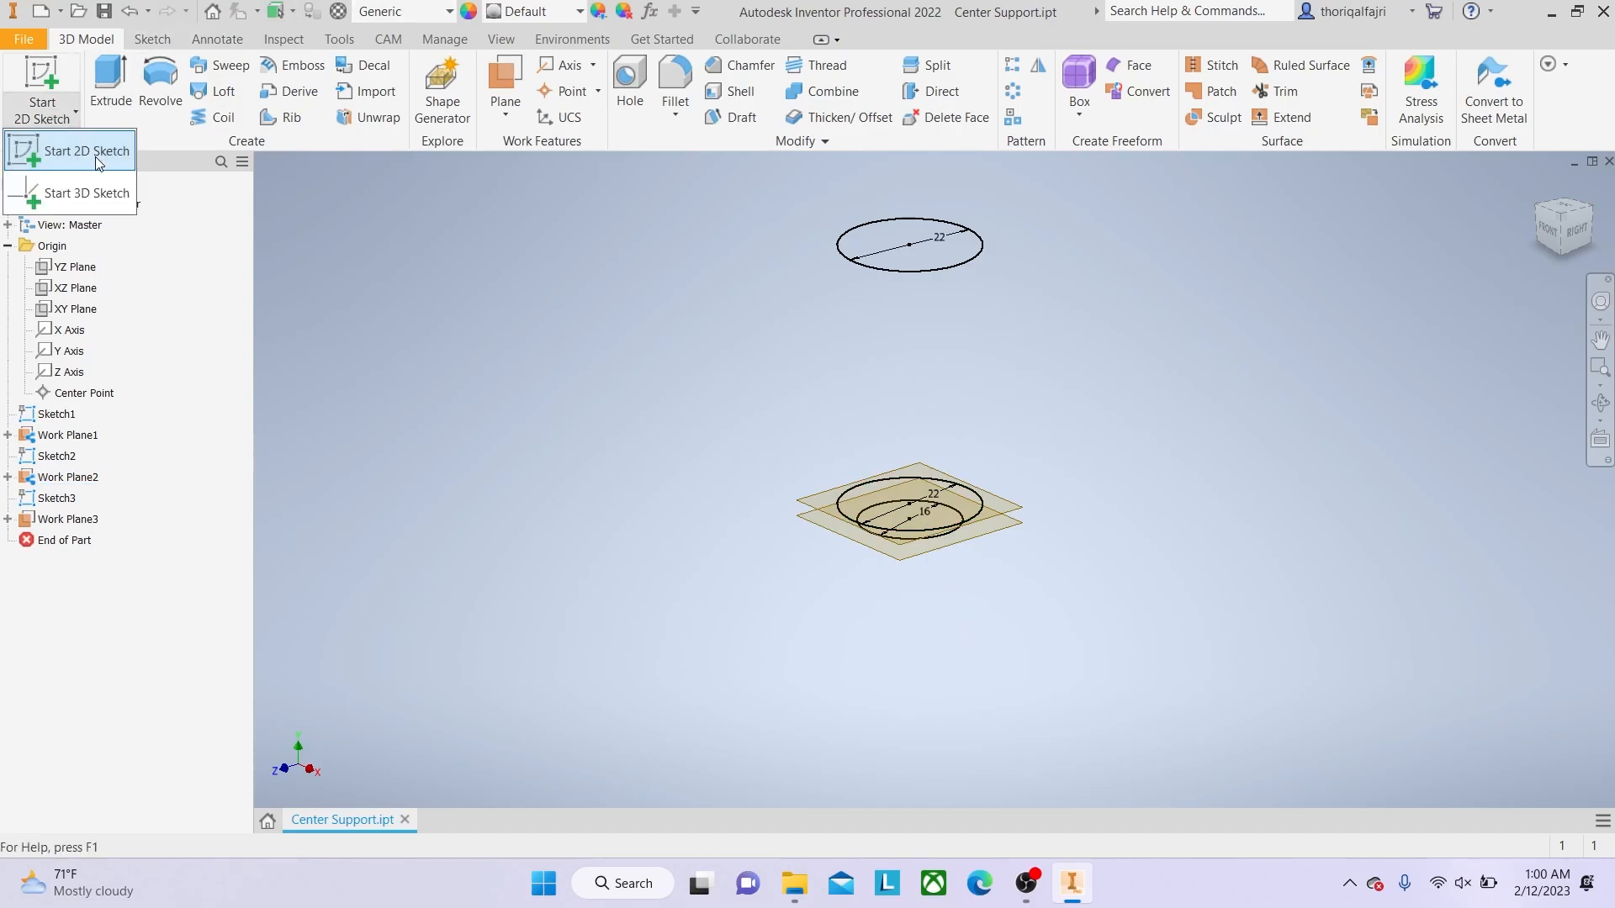
click(97, 162)
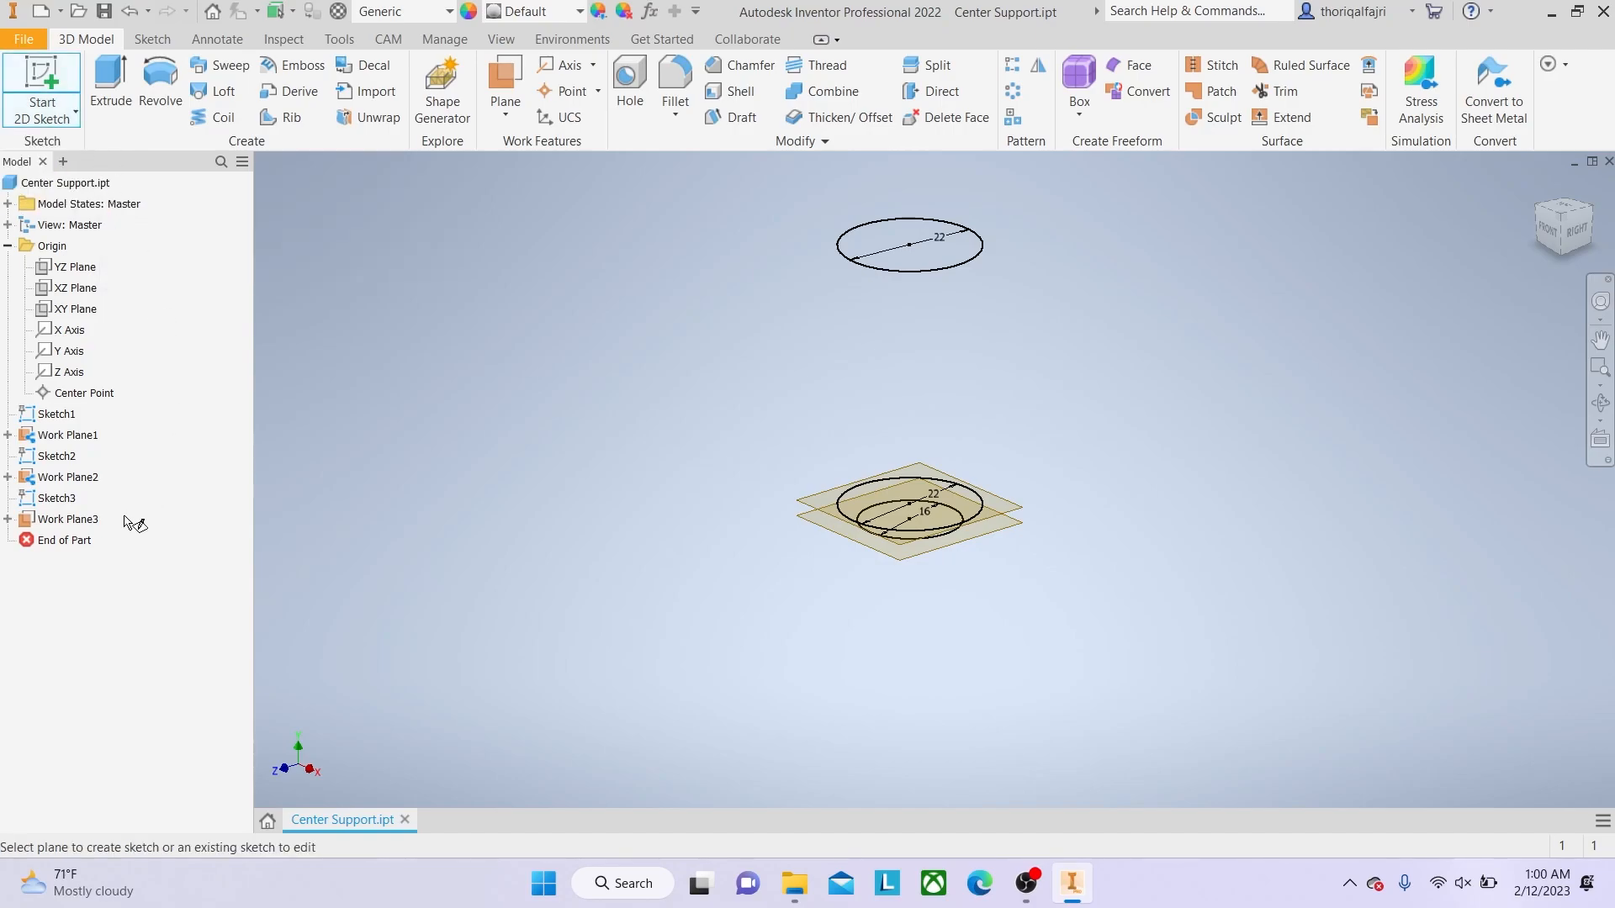
click(82, 519)
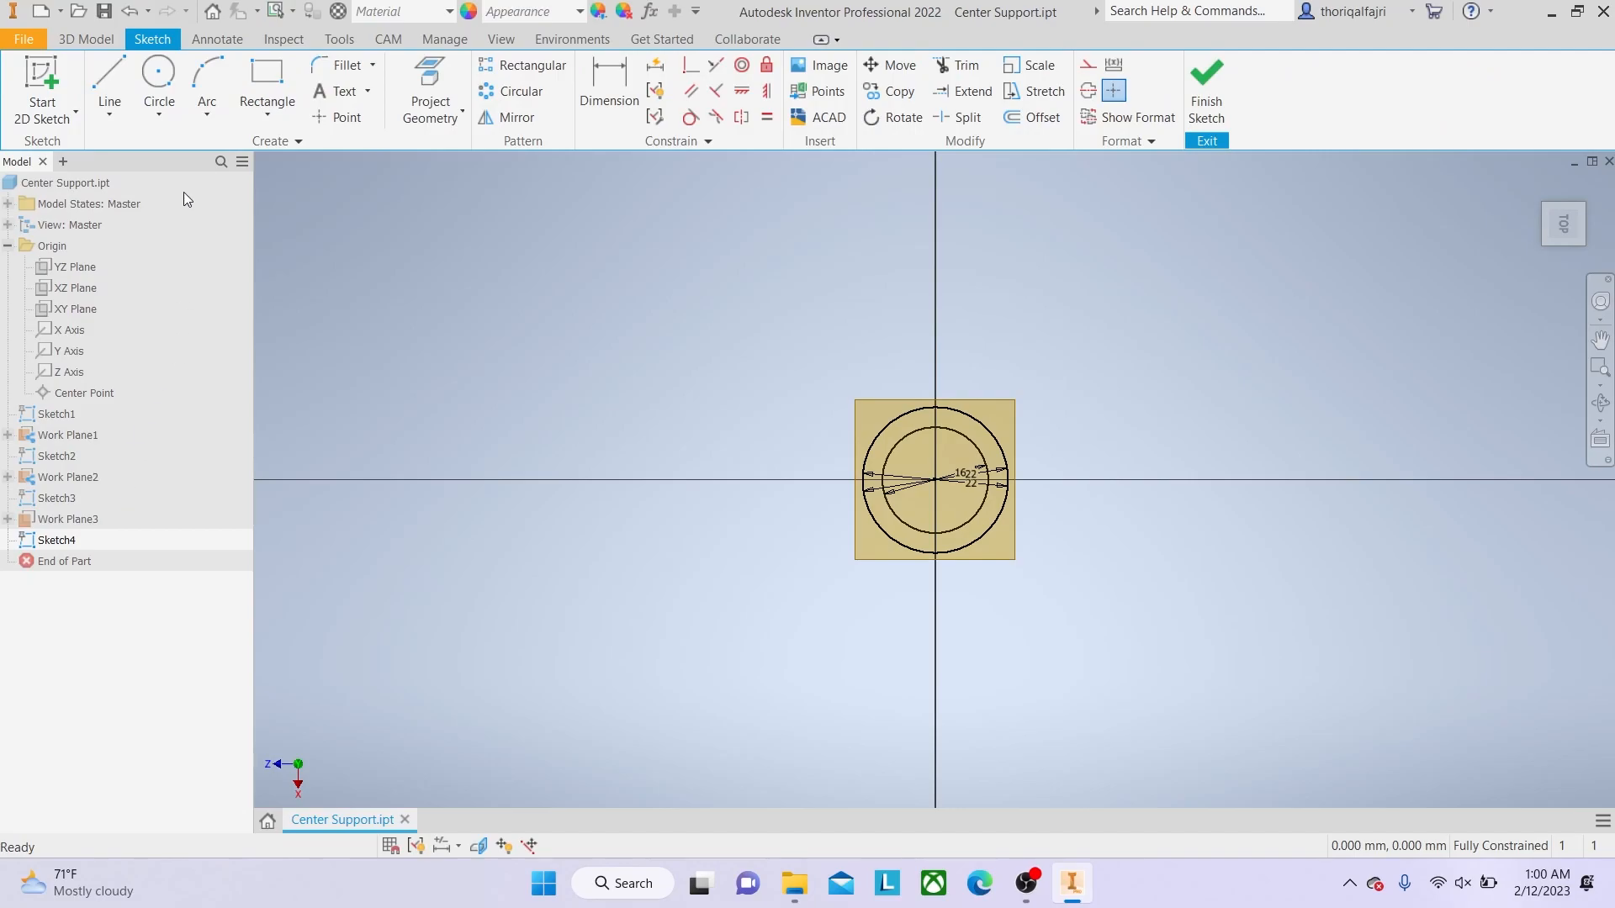
click(159, 76)
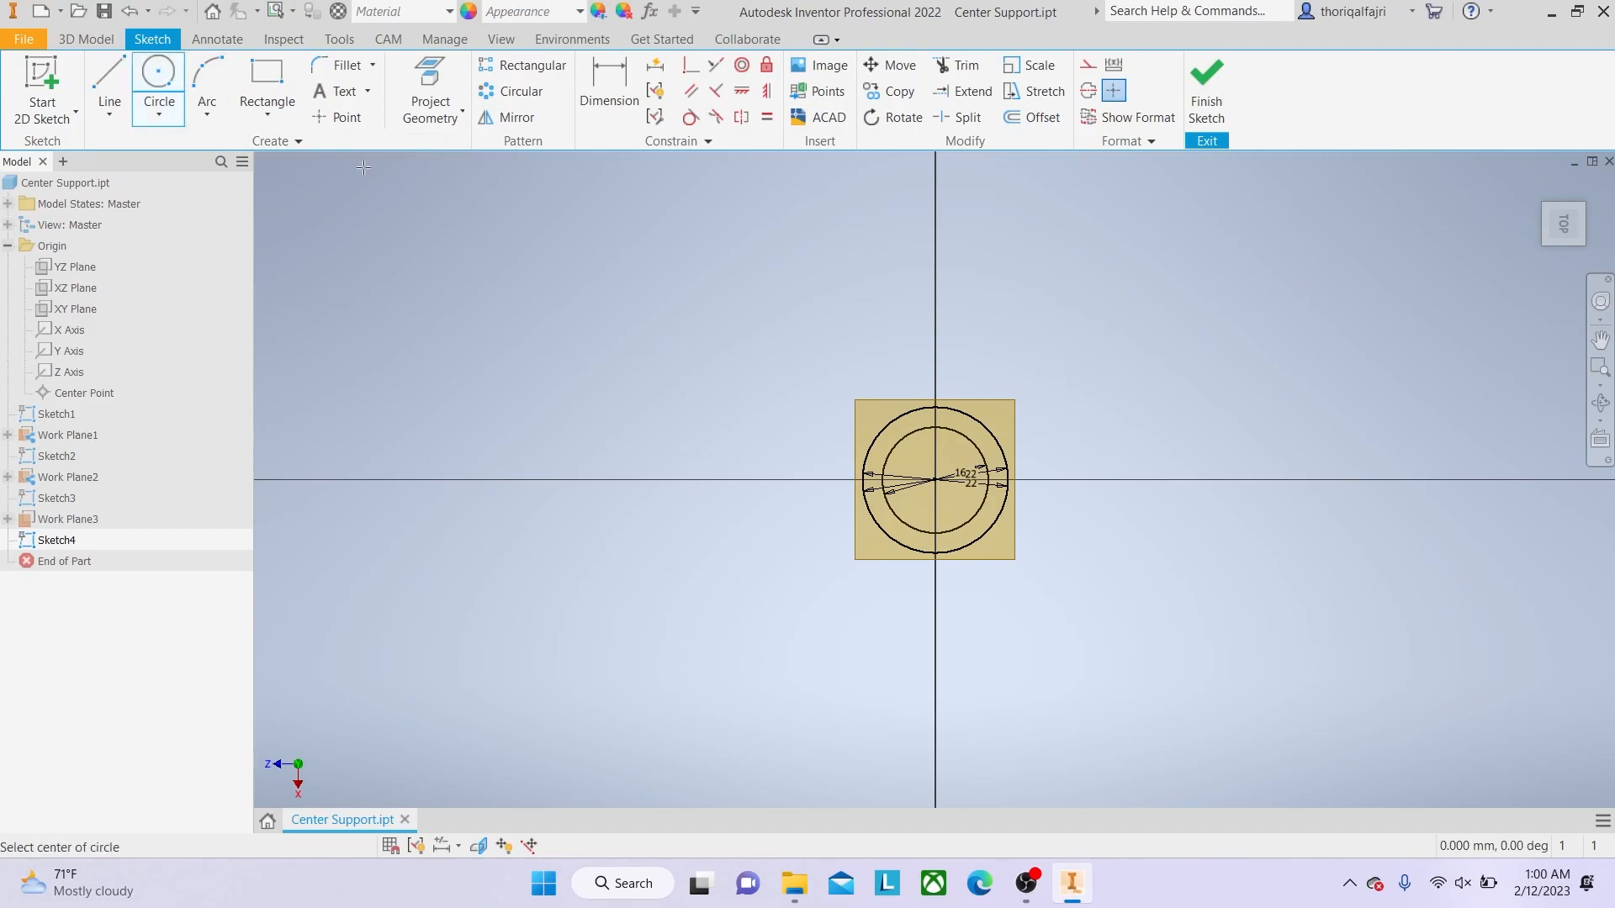
click(934, 479)
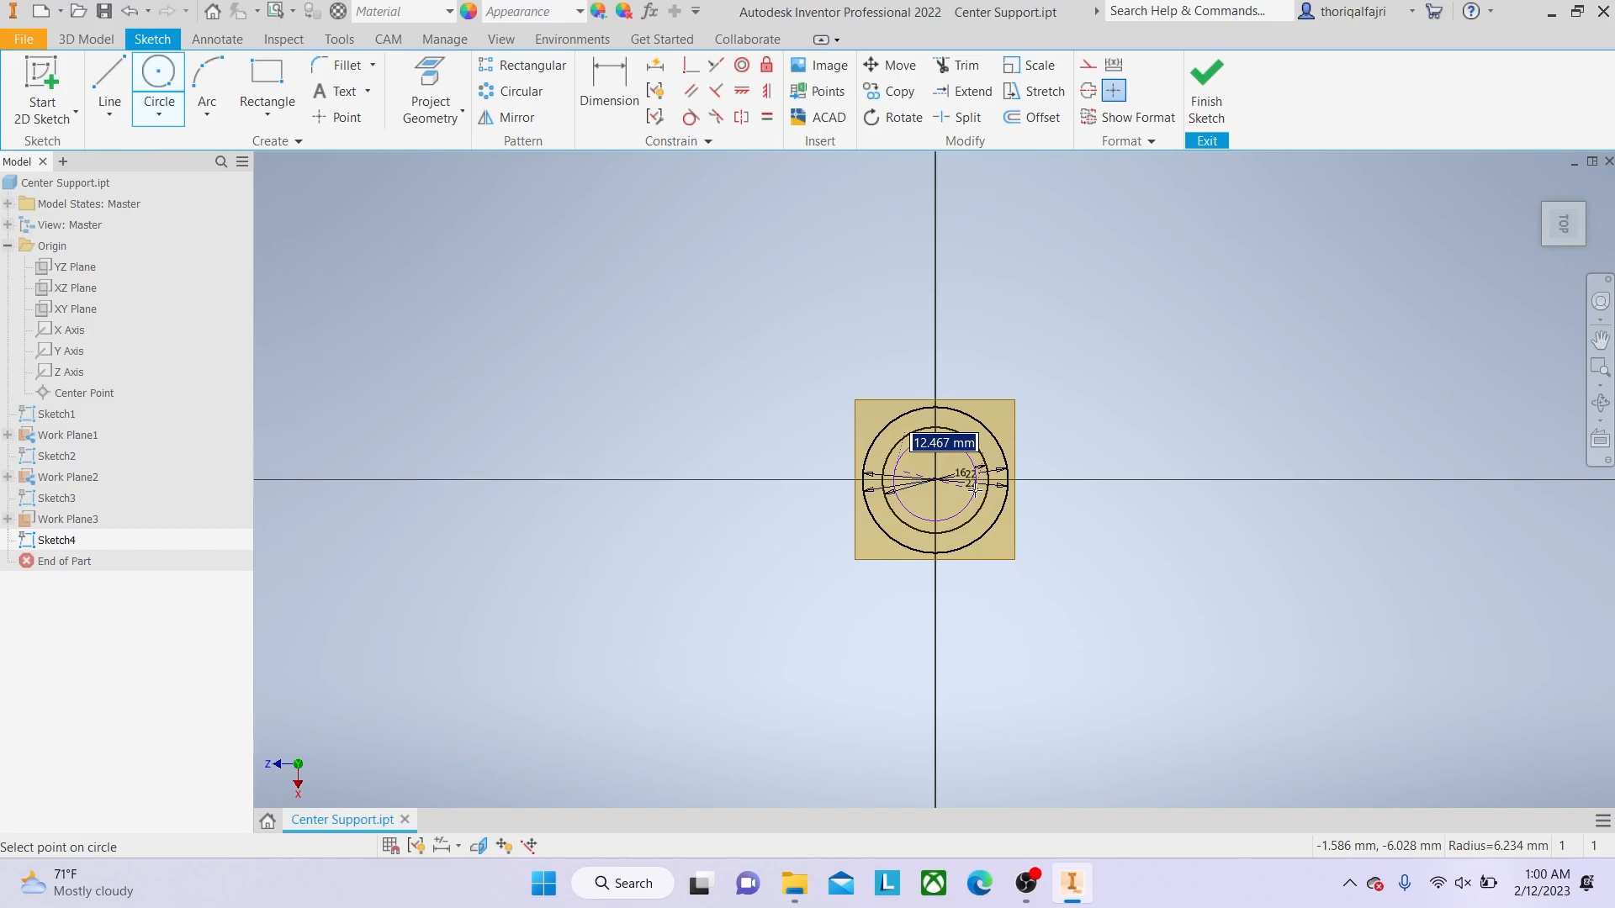
text(16)
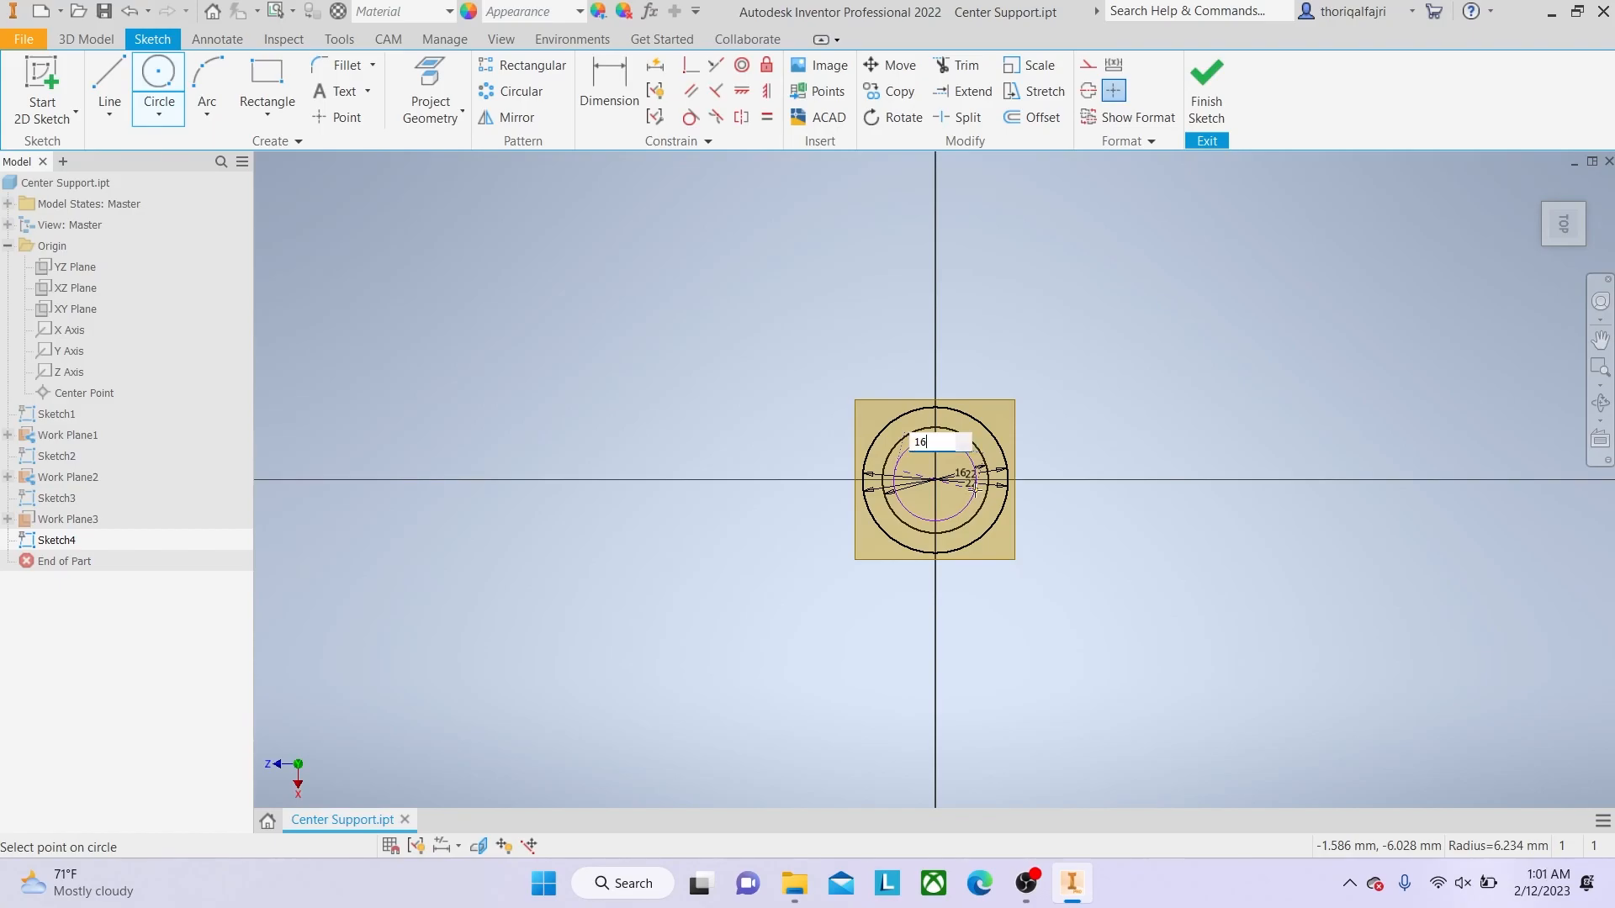
key(Return)
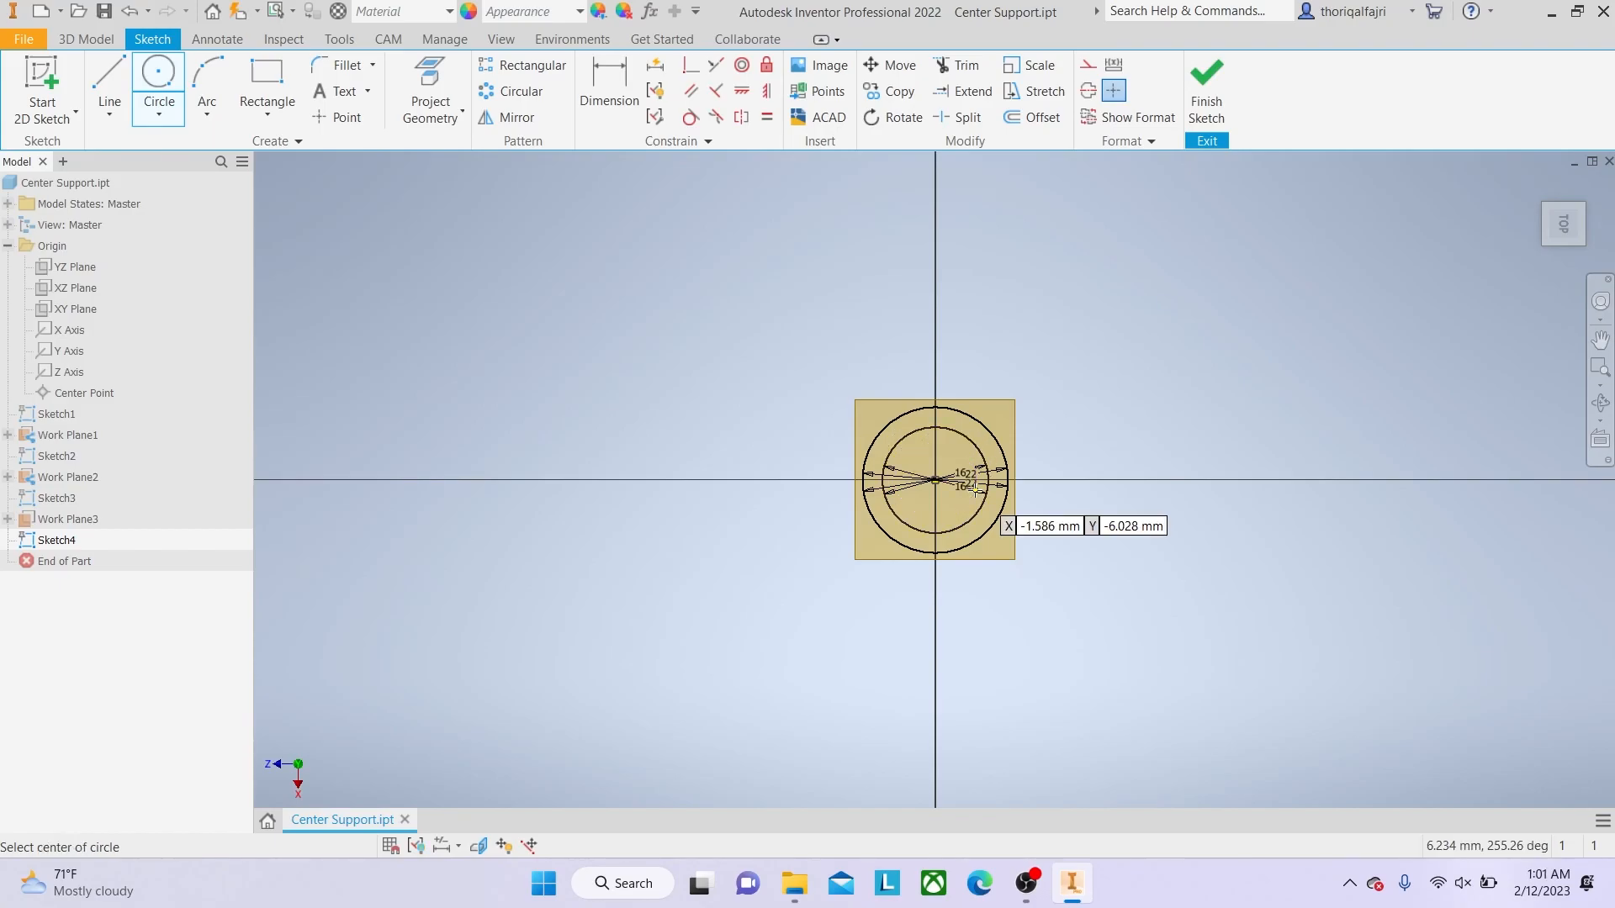
right_click(1173, 409)
click(1260, 414)
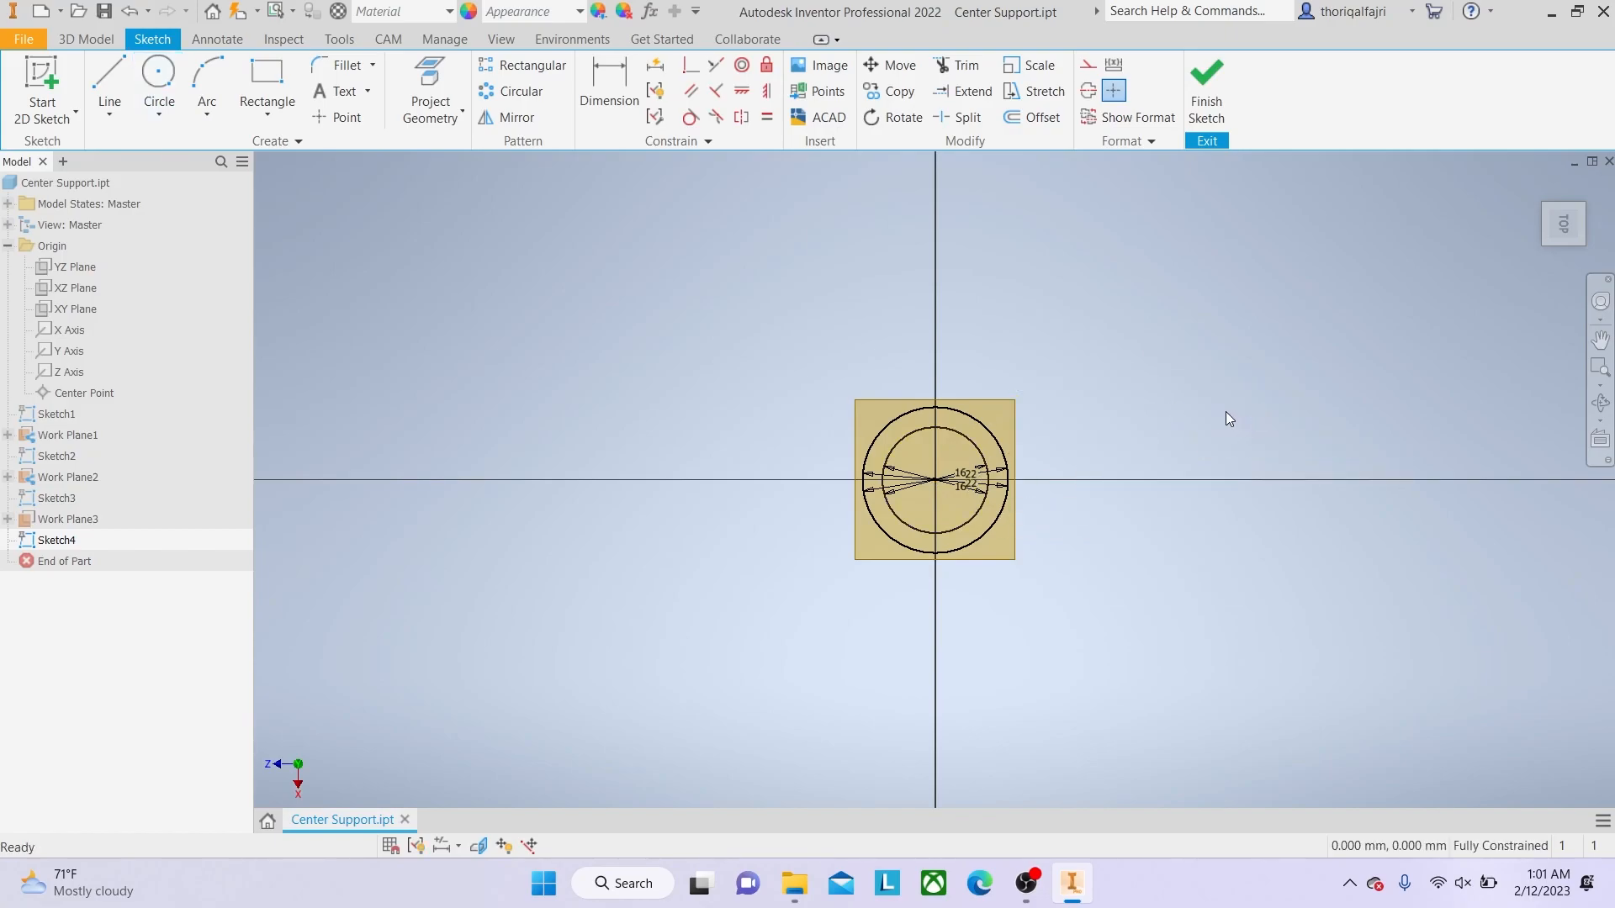
click(1209, 94)
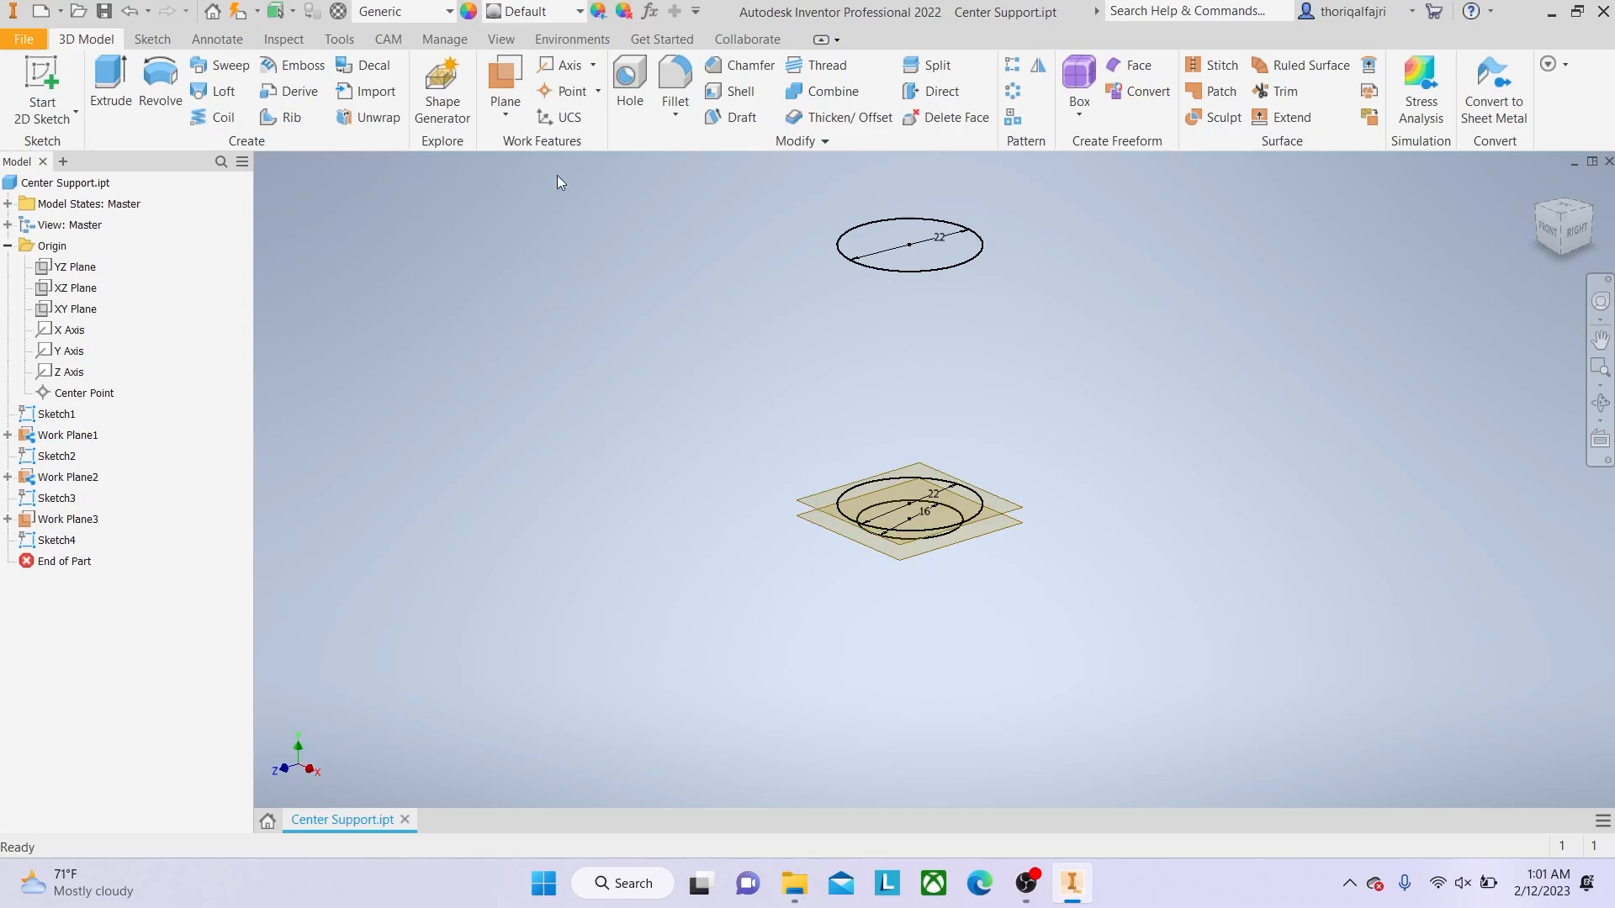
Create a work plane offset -5 mm from Work Plane3, the plane holding the lower 16 mm circle.
click(510, 111)
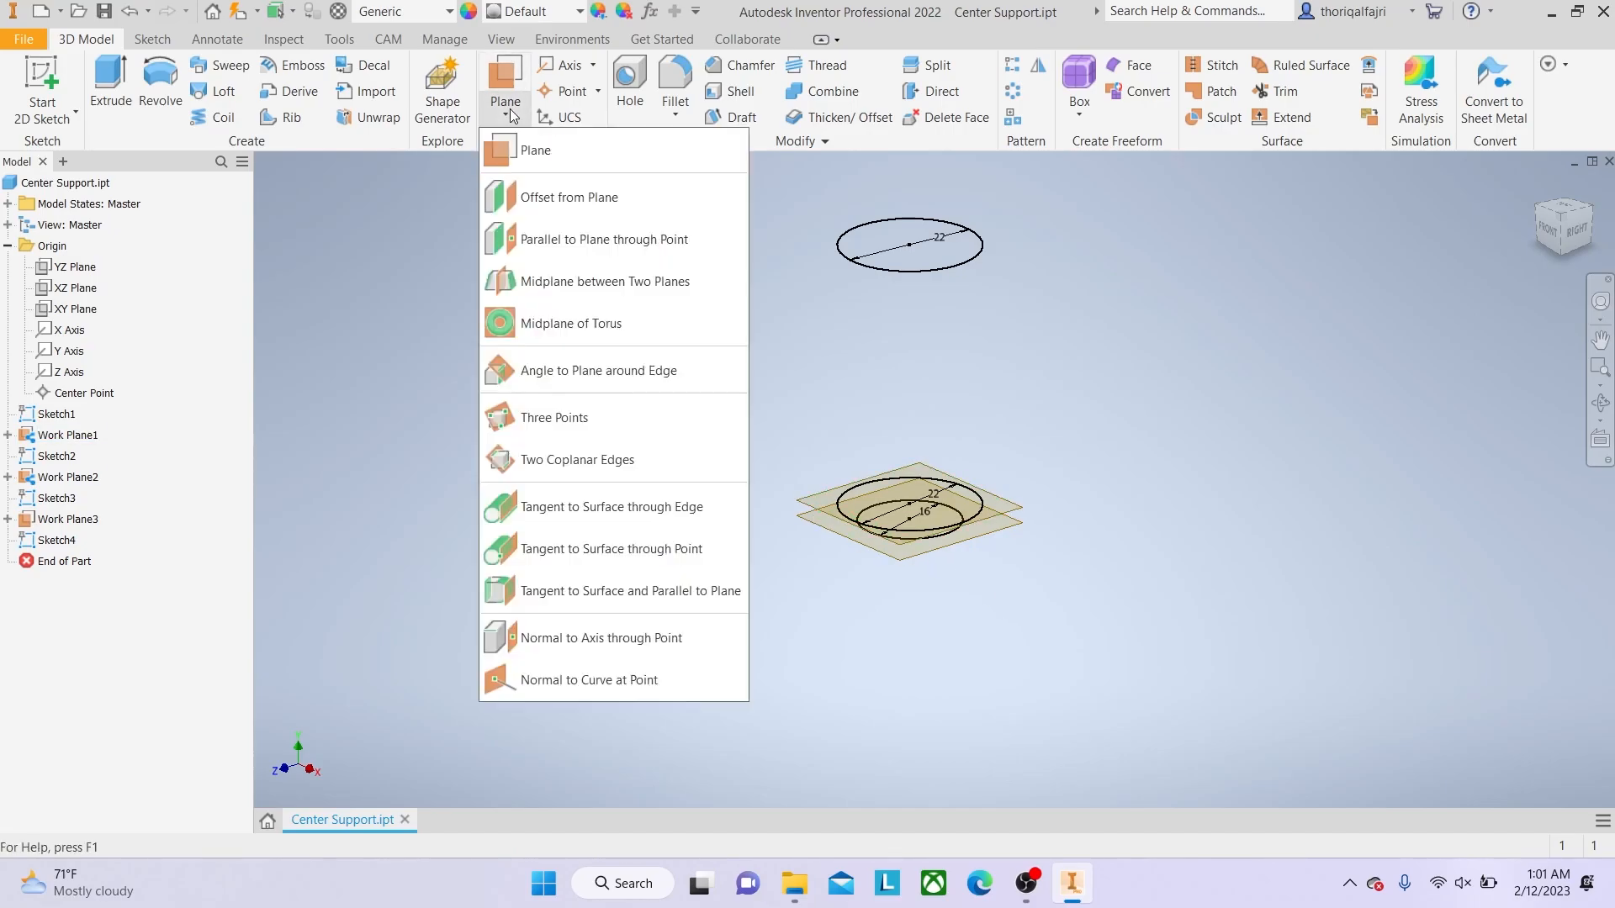
click(569, 200)
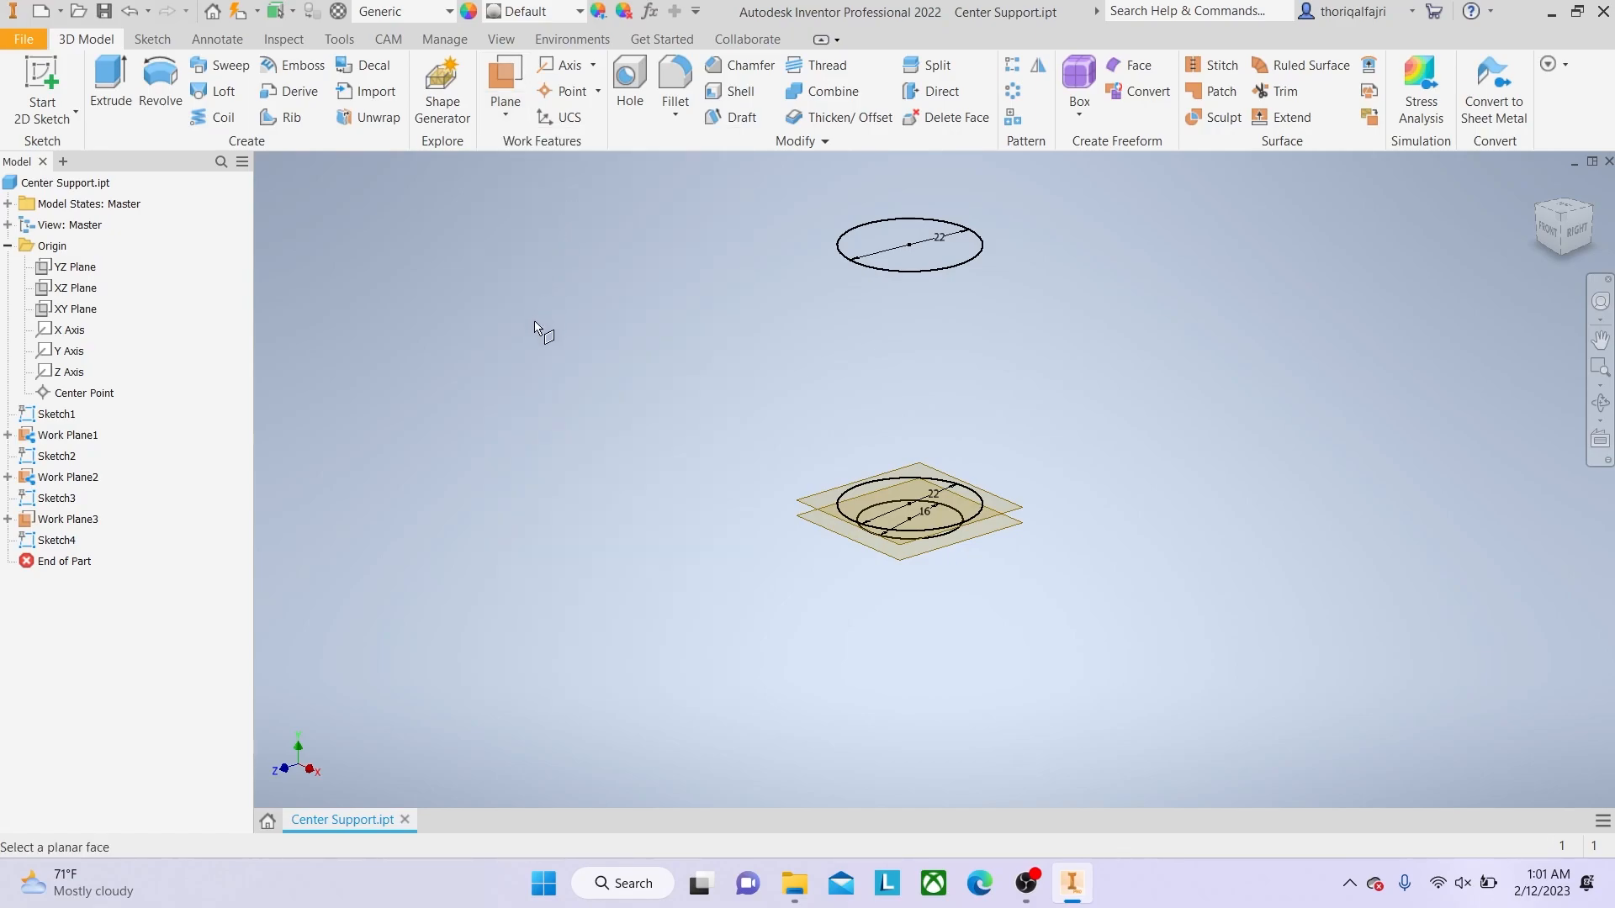
click(74, 523)
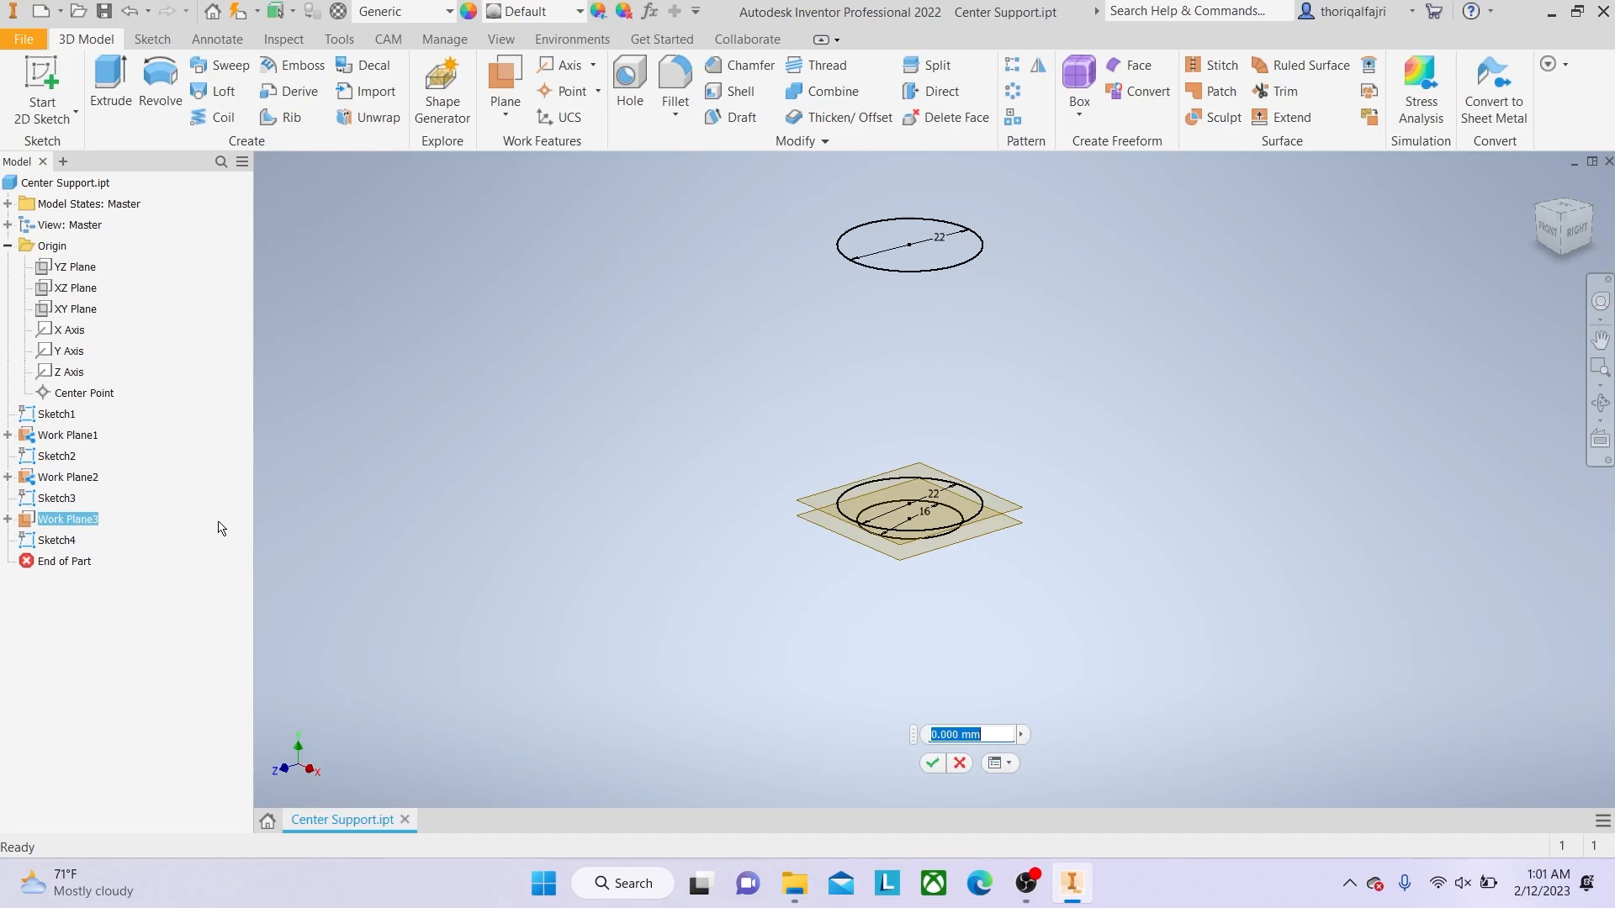
middle_drag(945, 617, 926, 198)
drag(890, 516, 886, 533)
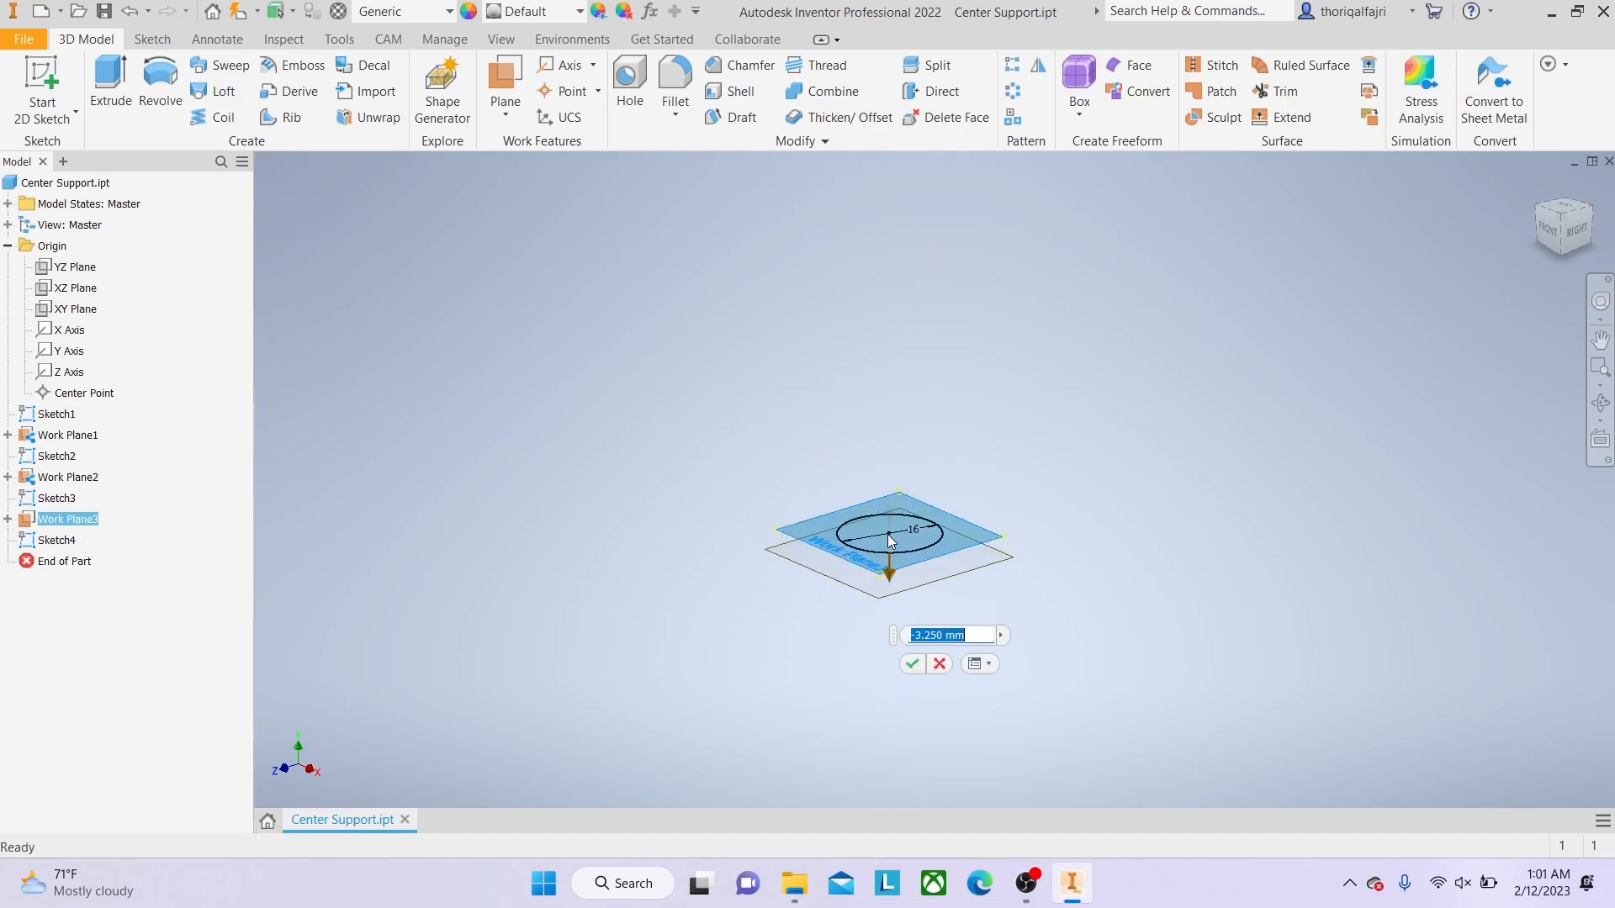
text(-5)
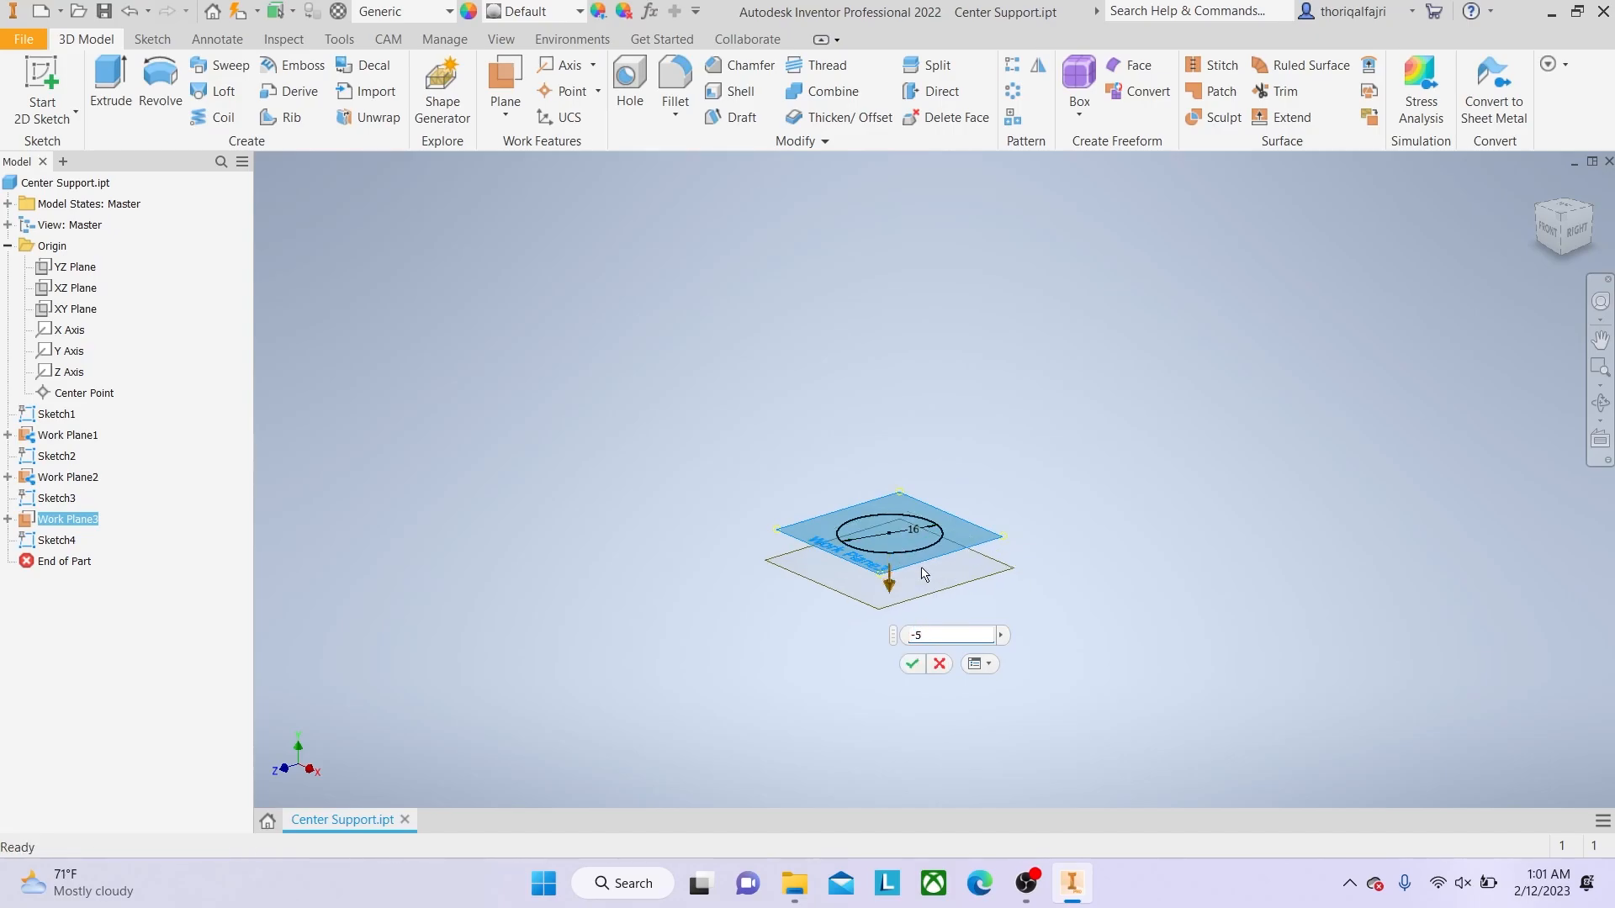
key(Return)
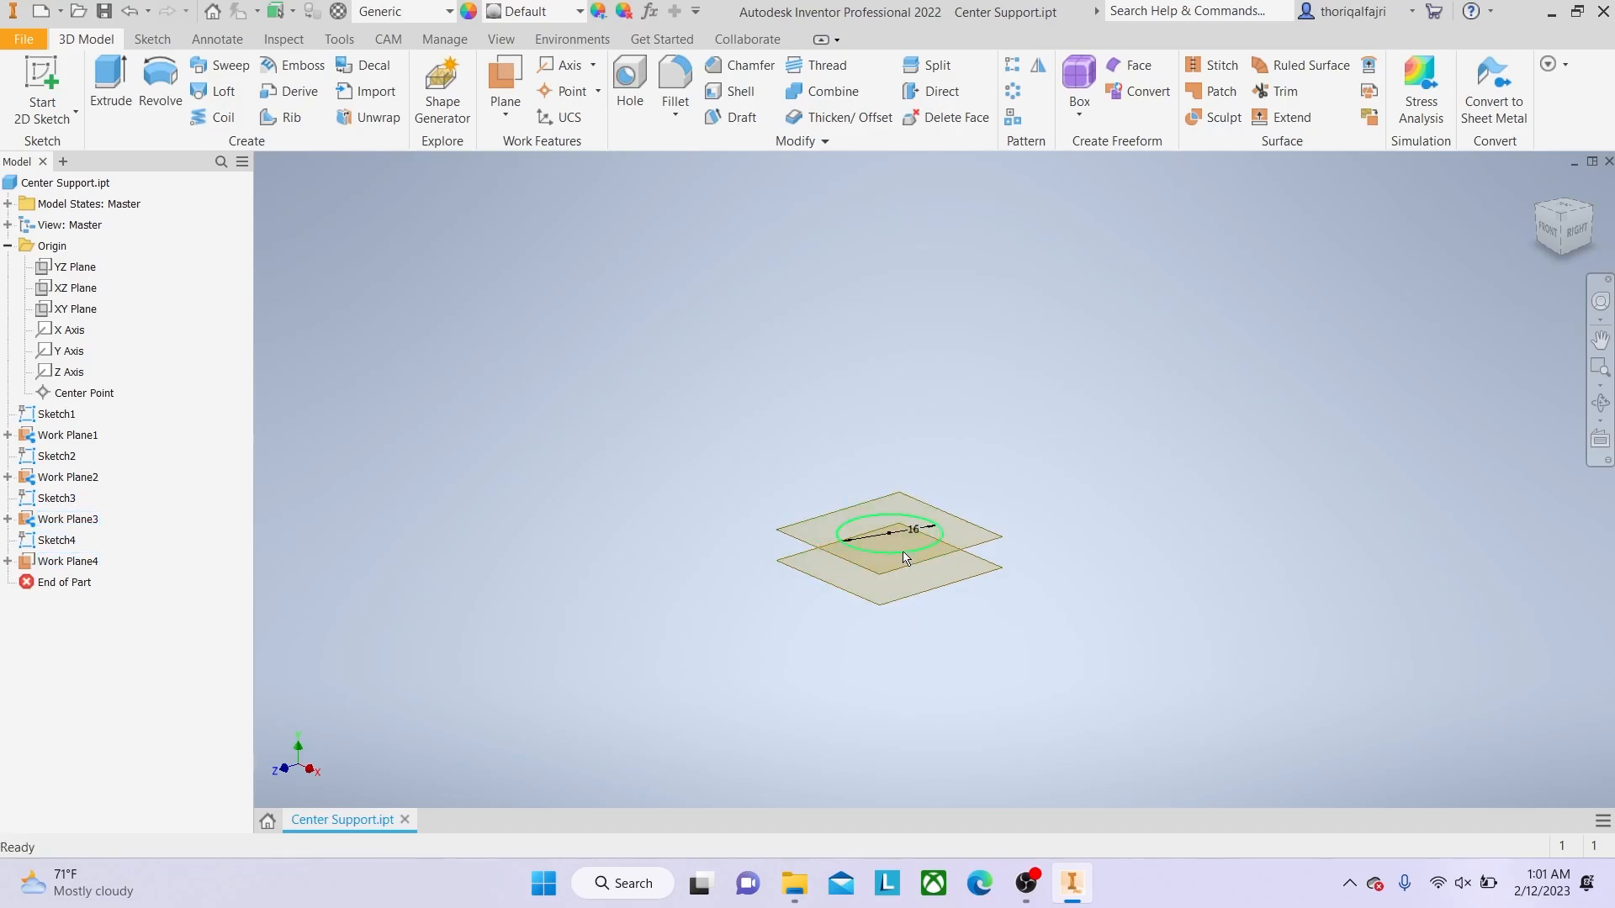
Sketch a 22 mm diameter circle centered on the origin of Work Plane4 and finish the sketch.
click(63, 114)
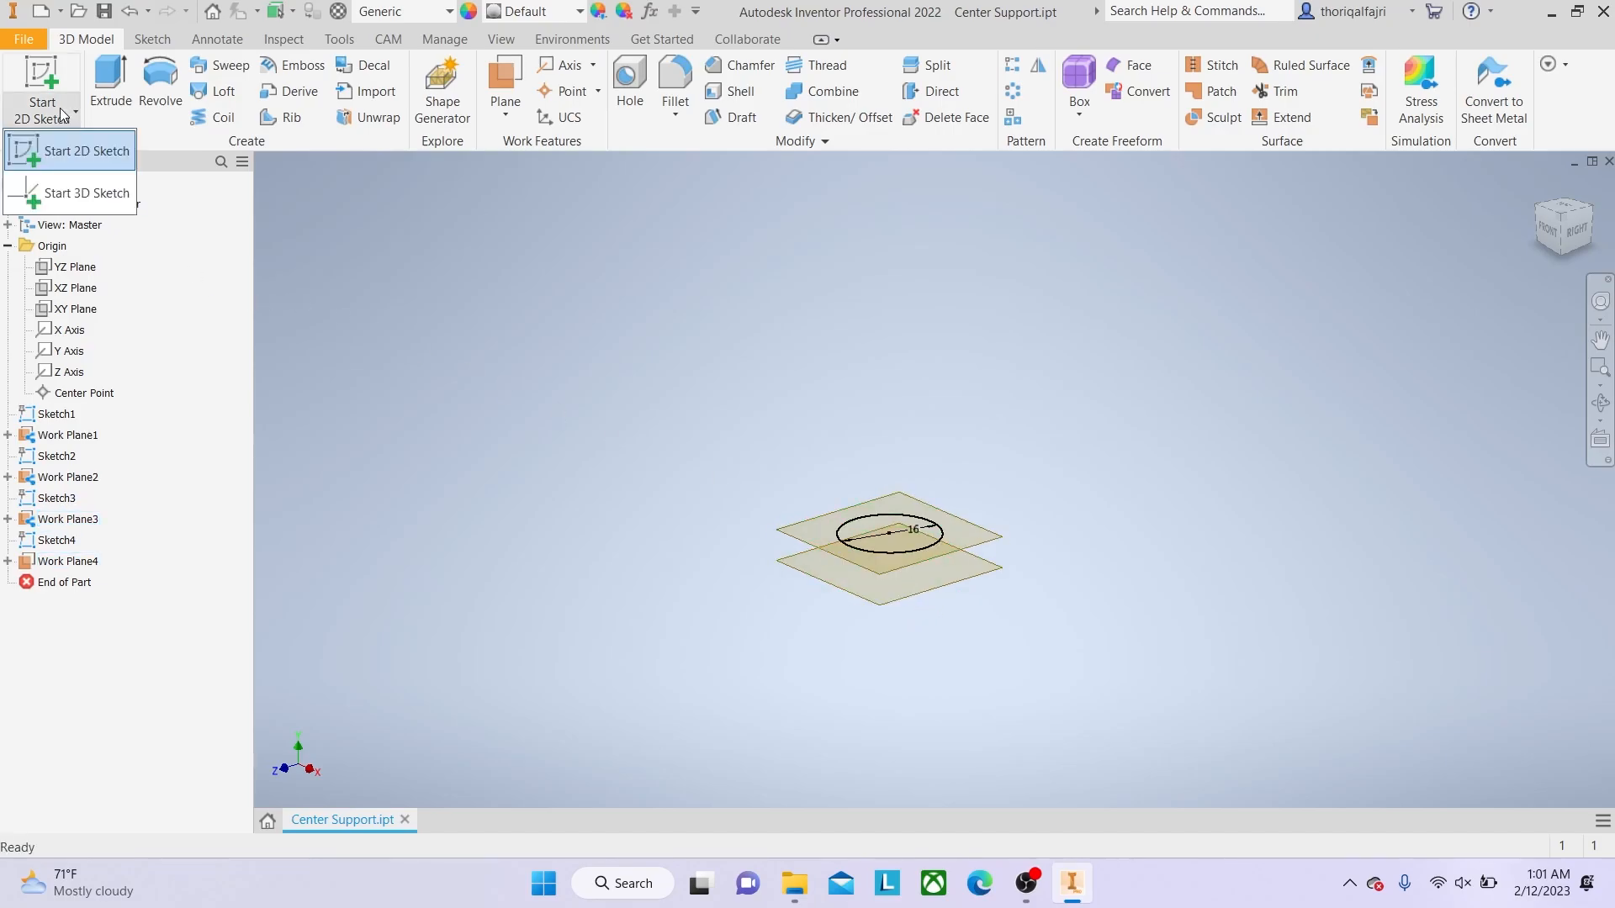
click(83, 151)
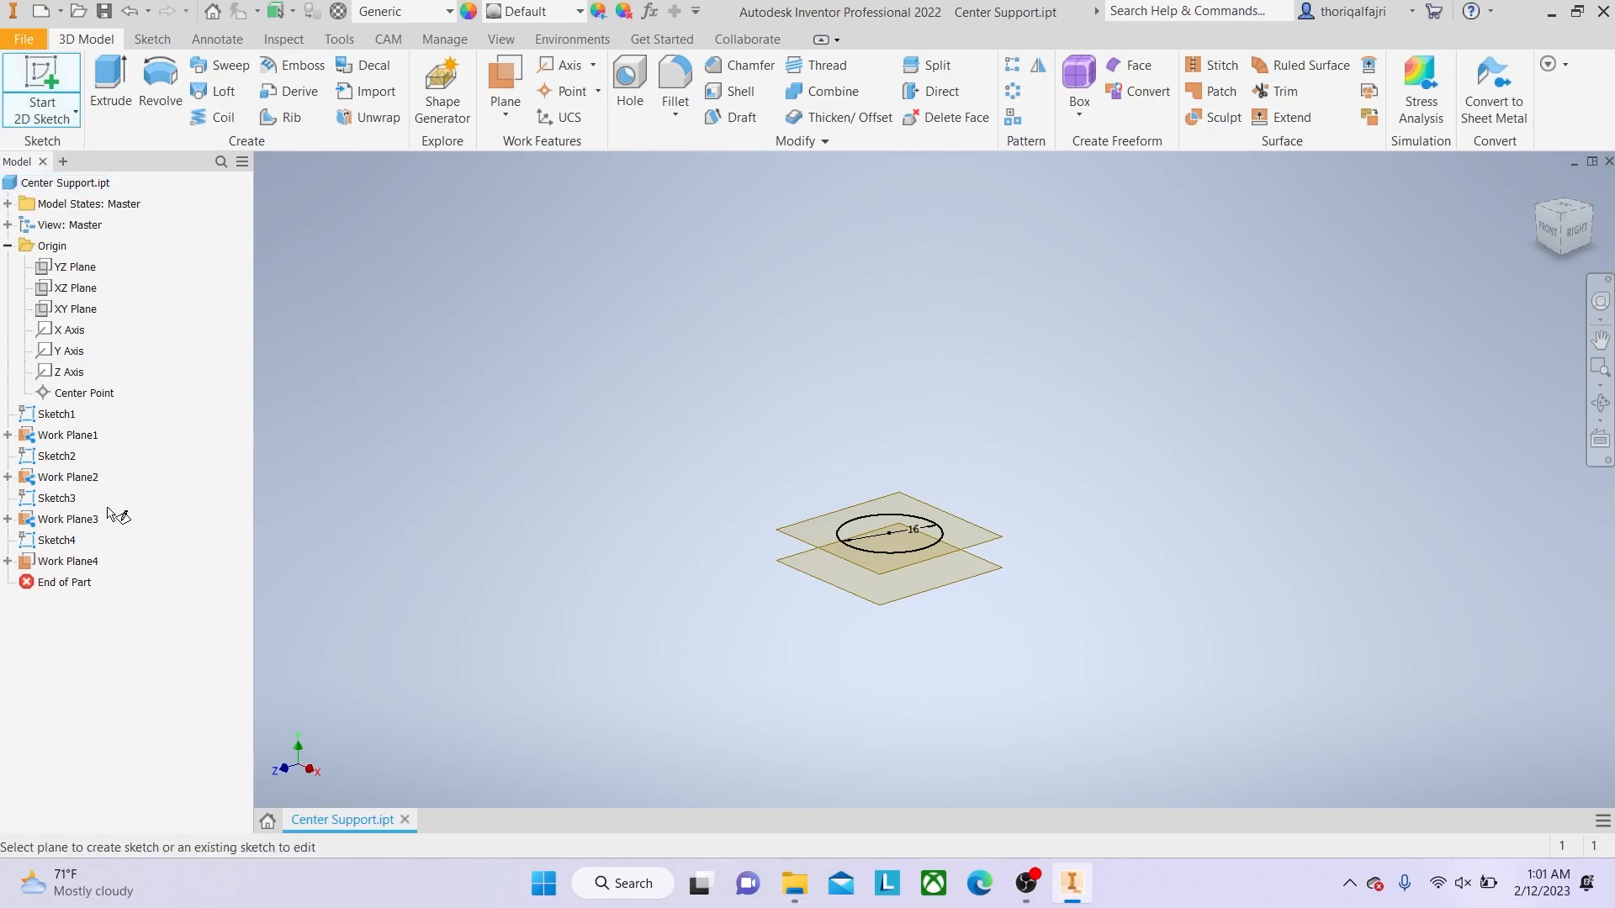
click(79, 563)
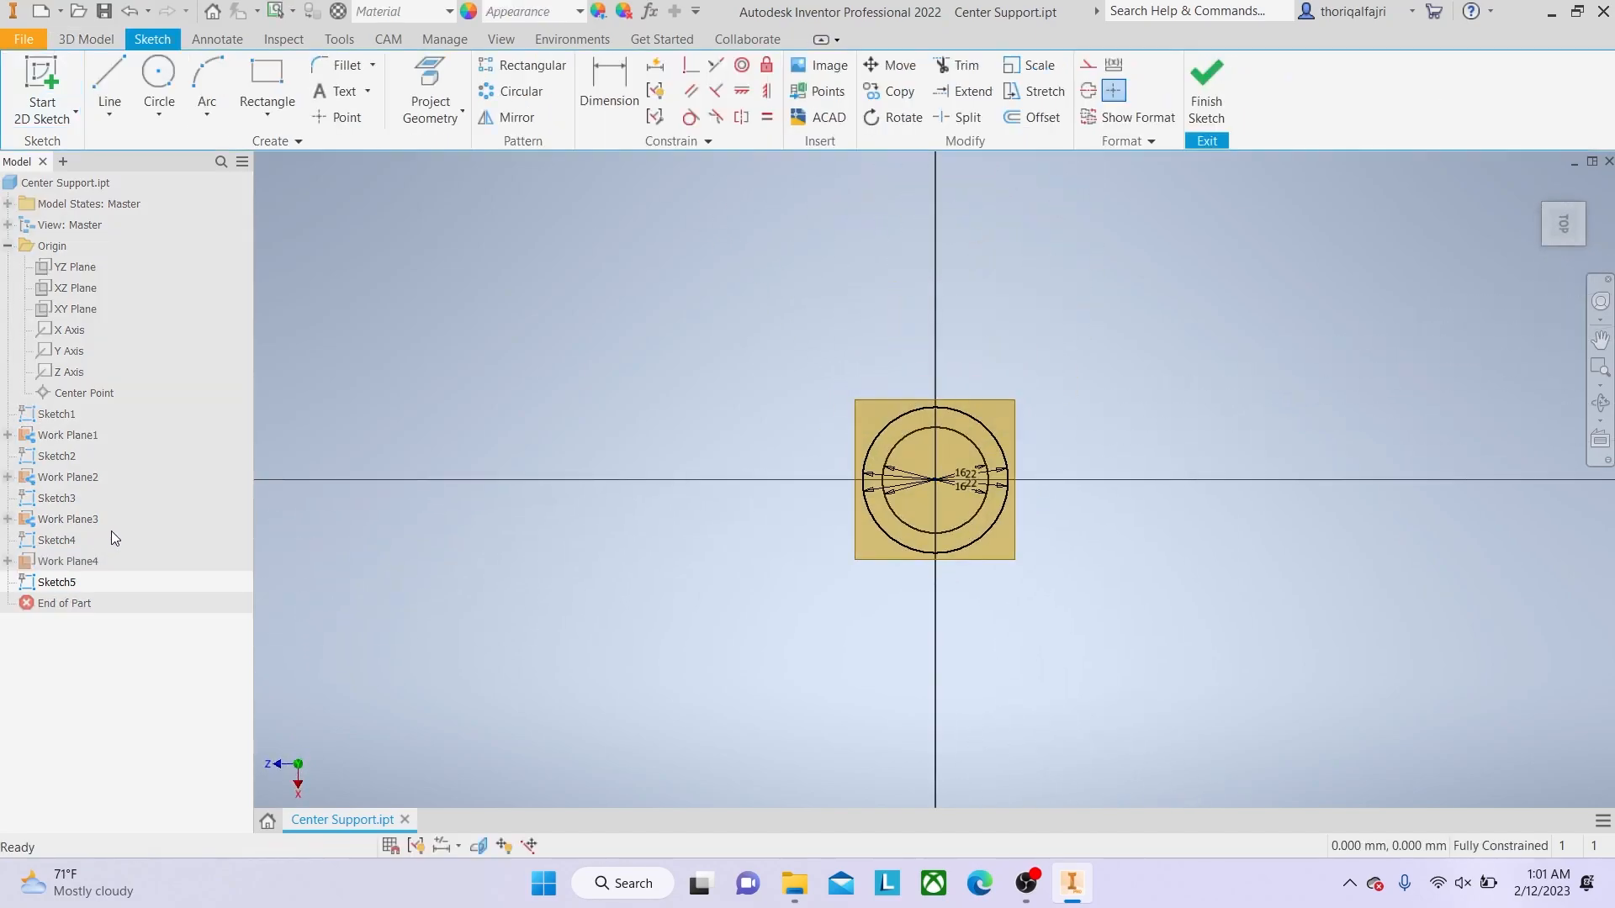
click(158, 84)
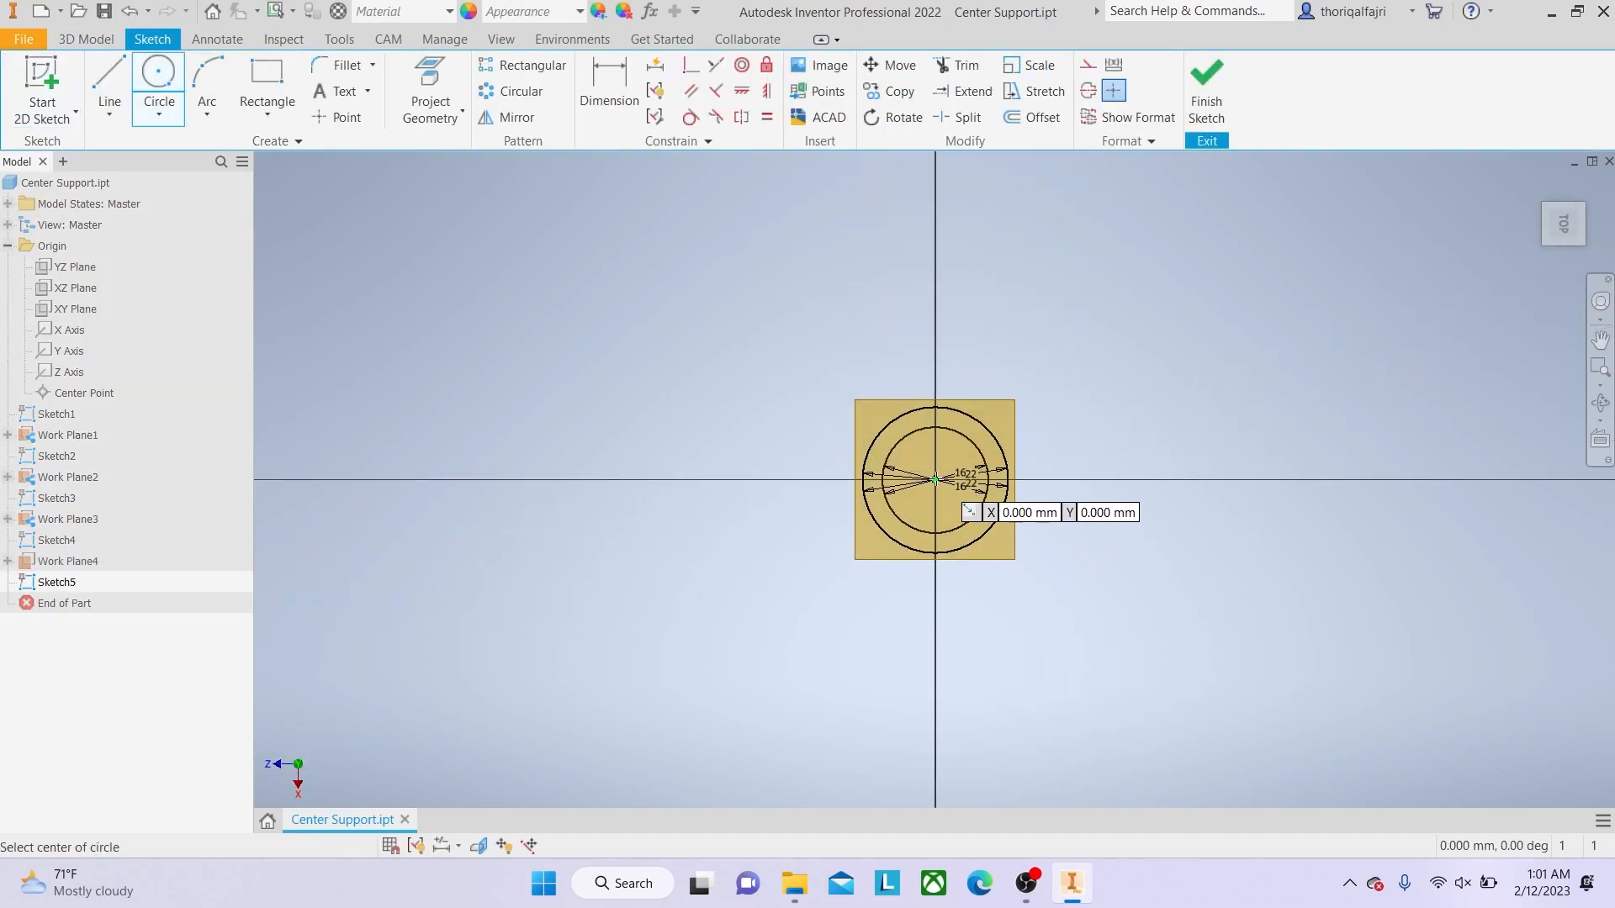
click(935, 480)
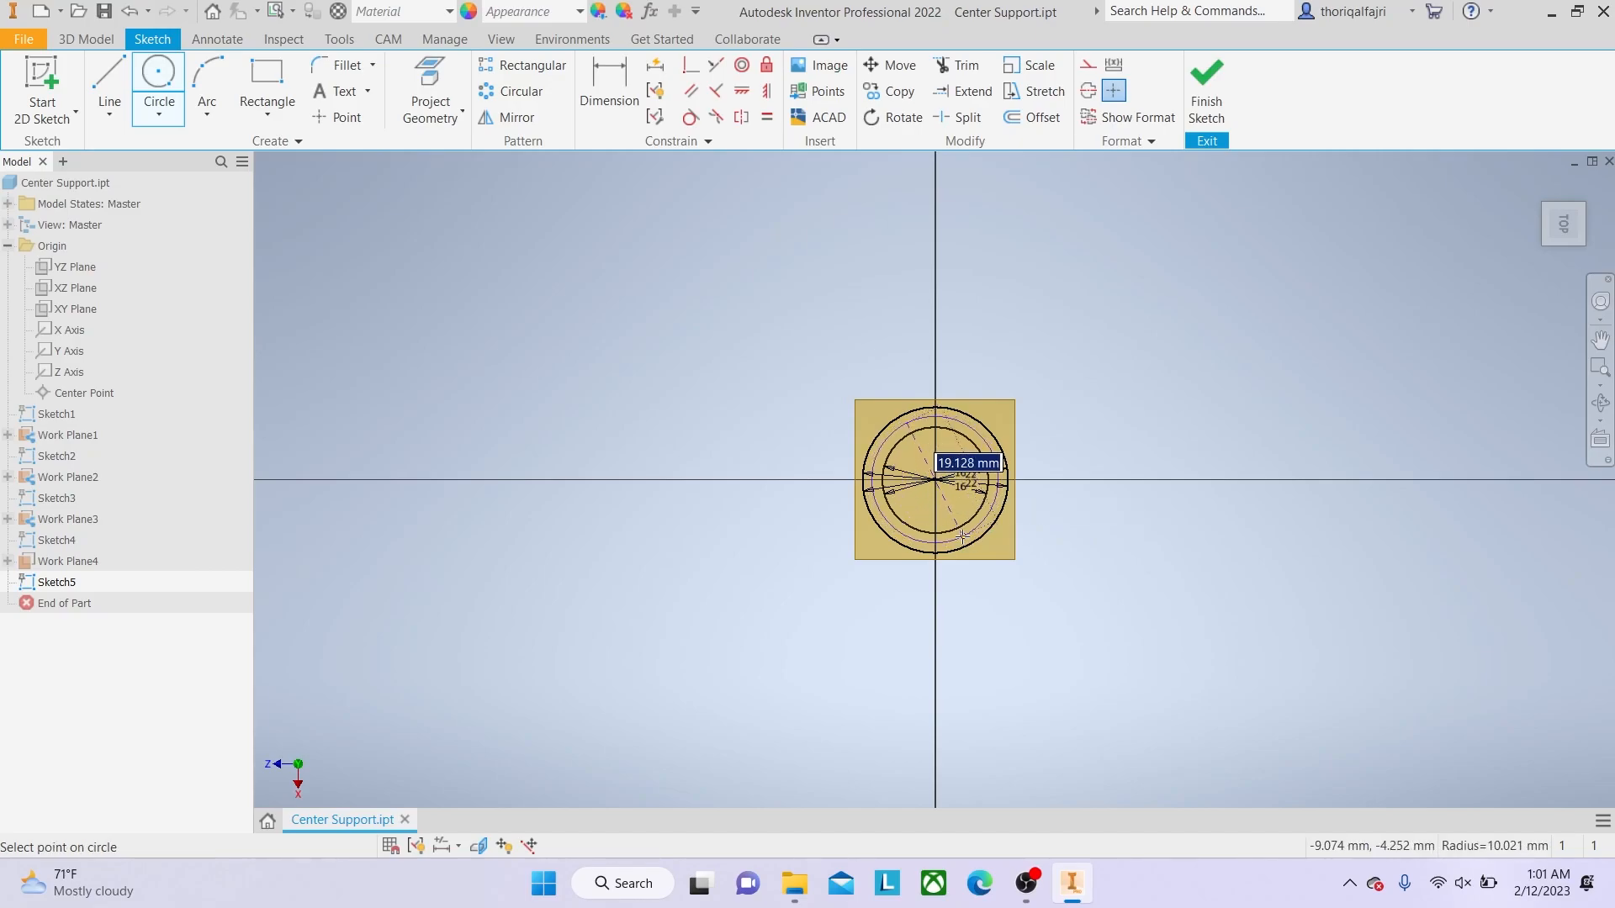
text(22)
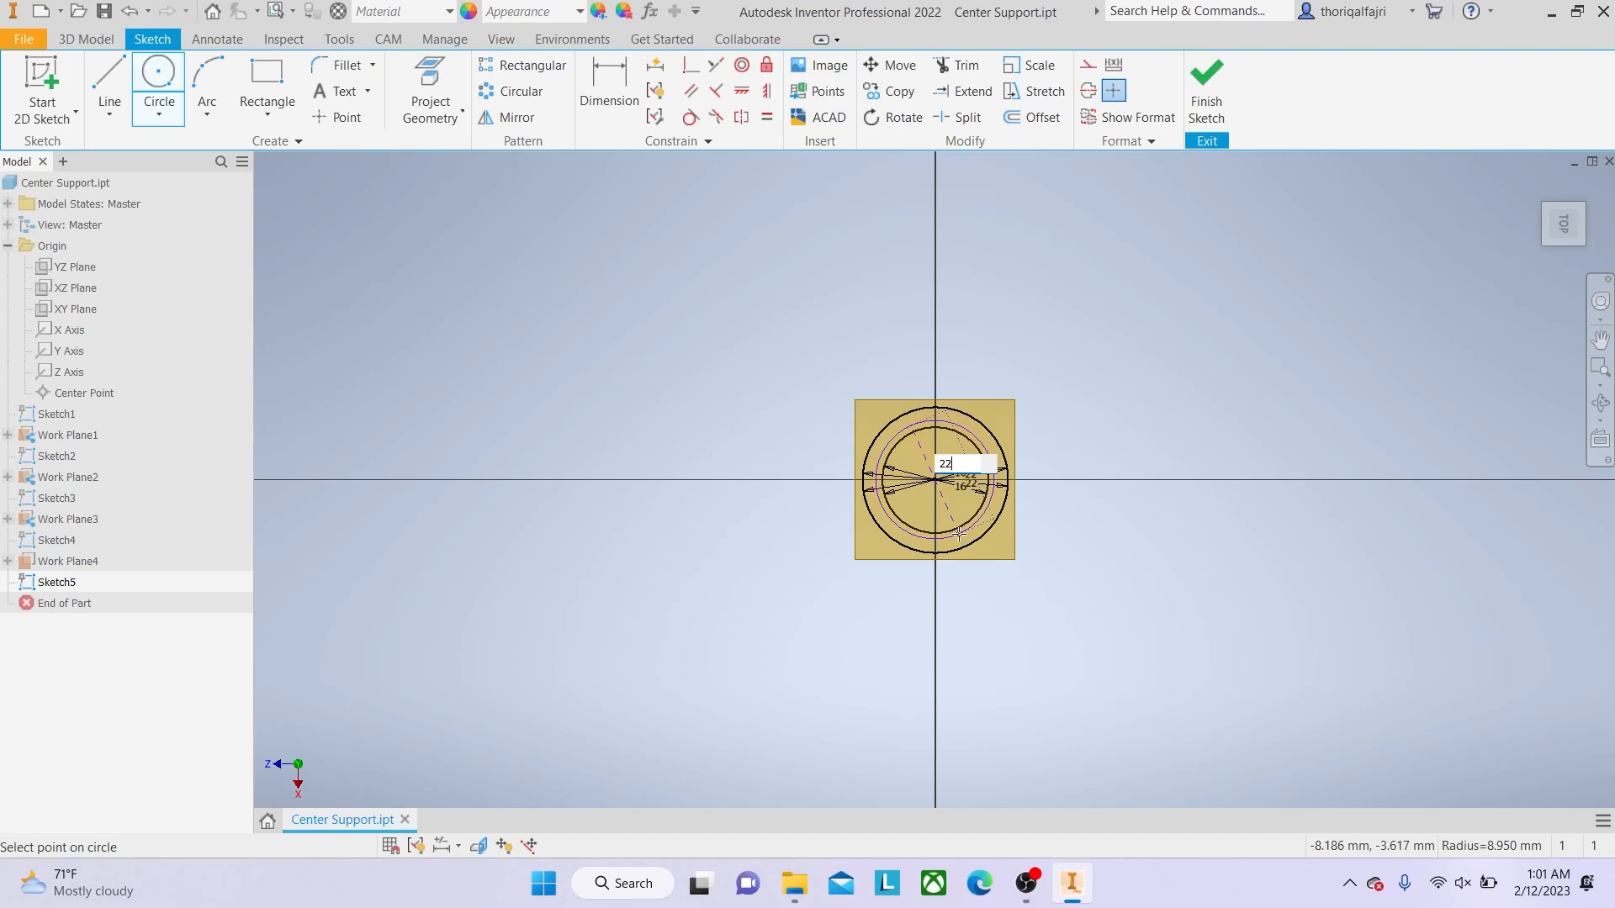
key(Return)
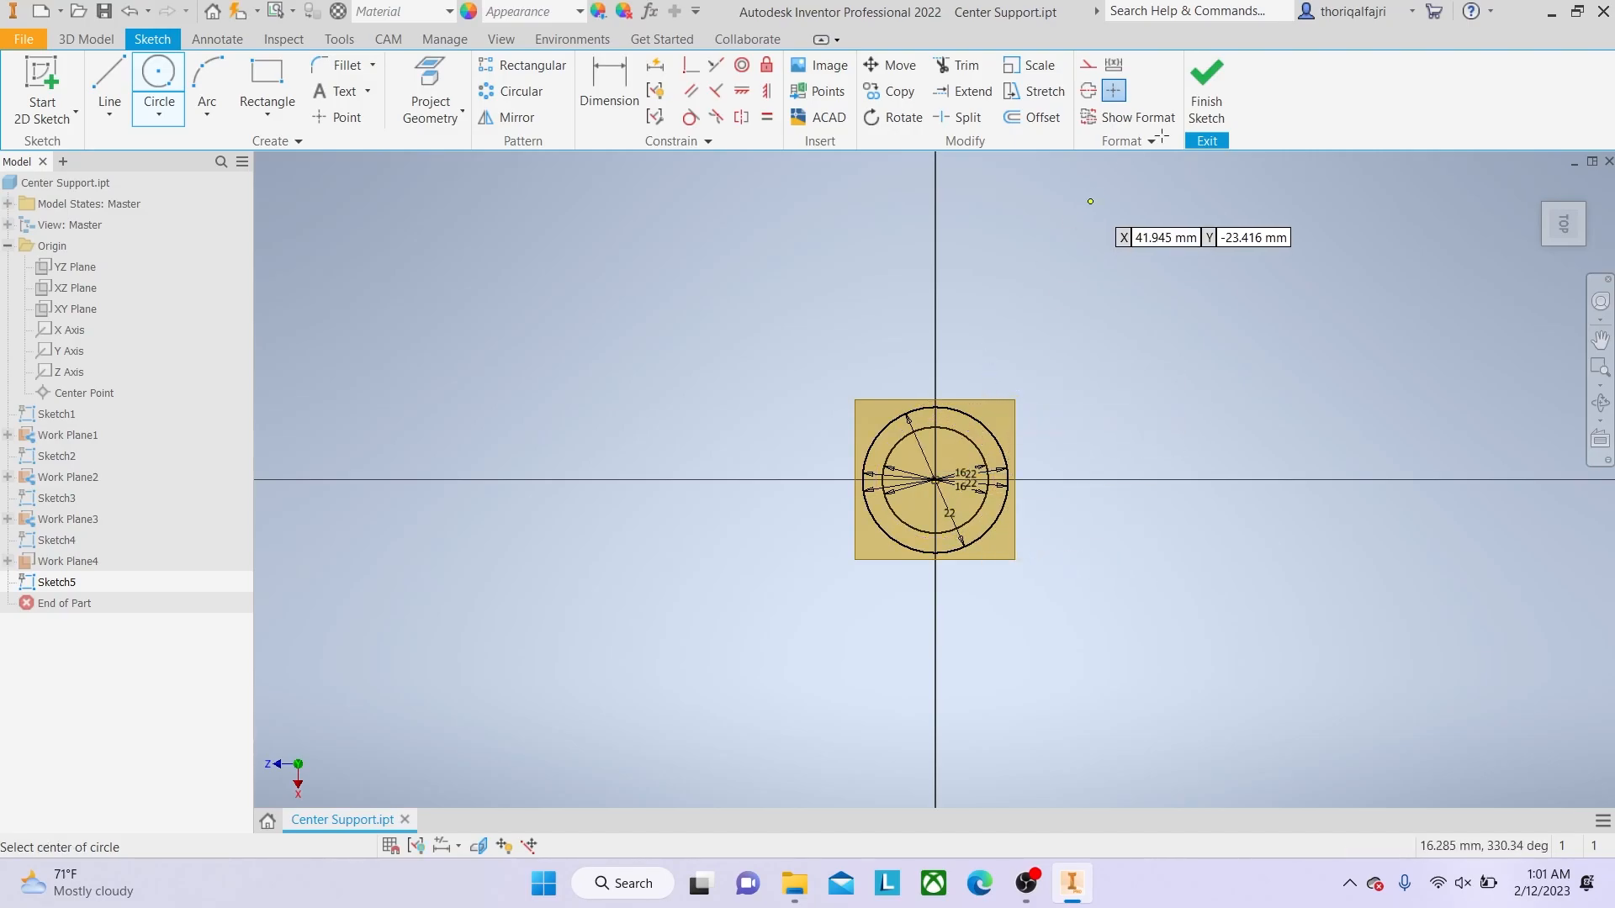
click(1201, 102)
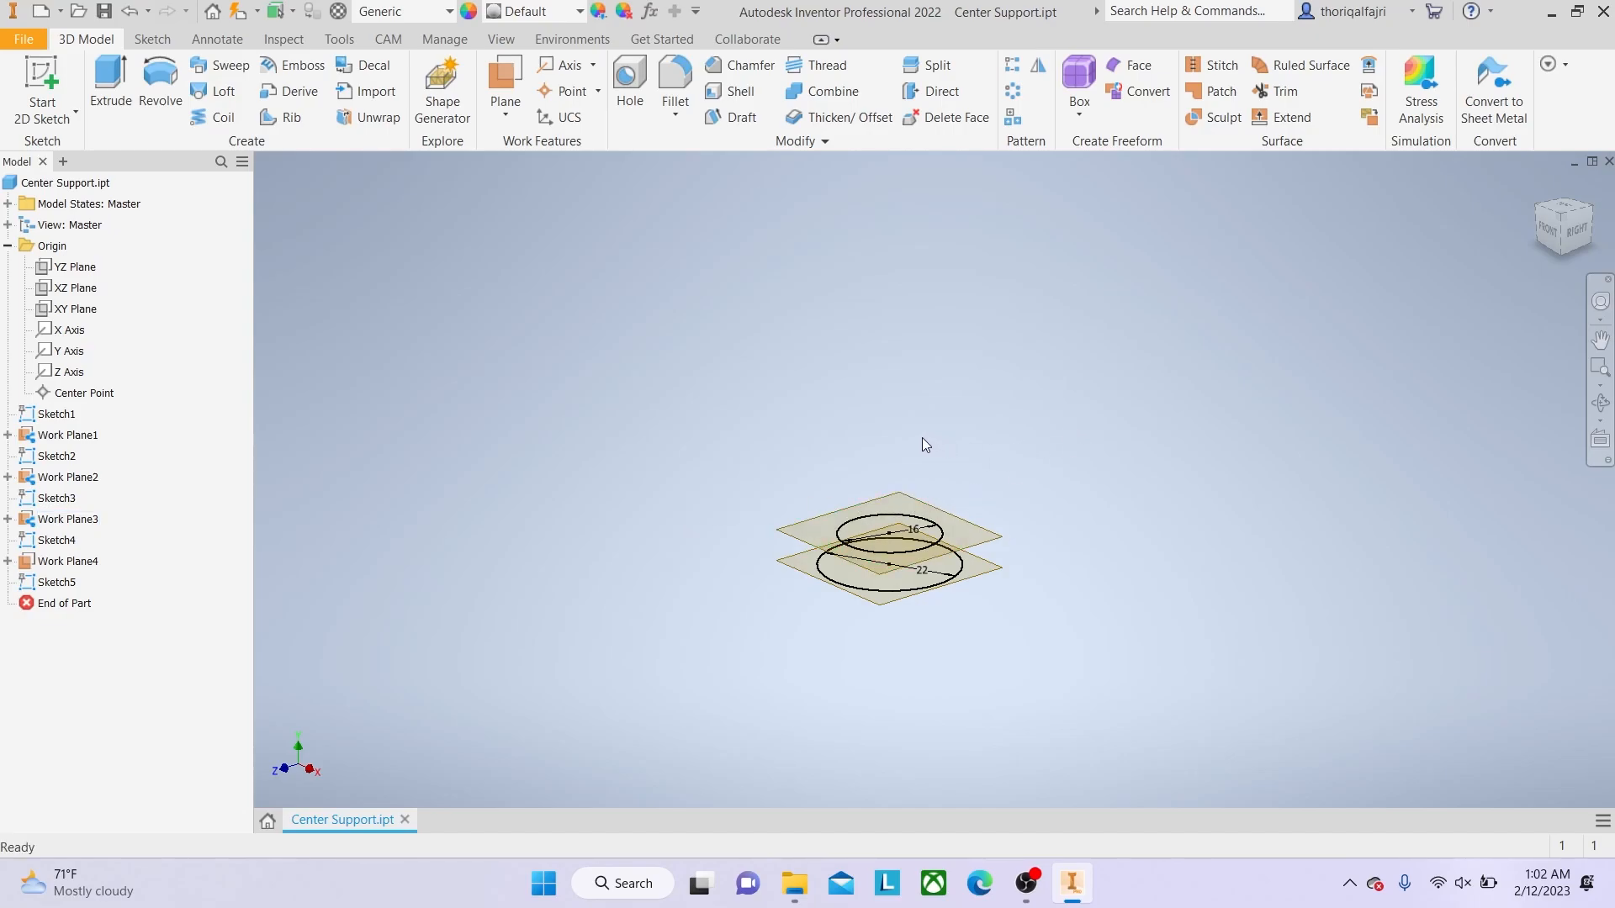
Create a work plane offset -30 mm from Work Plane4, the plane holding the newest 22 mm circle.
click(503, 117)
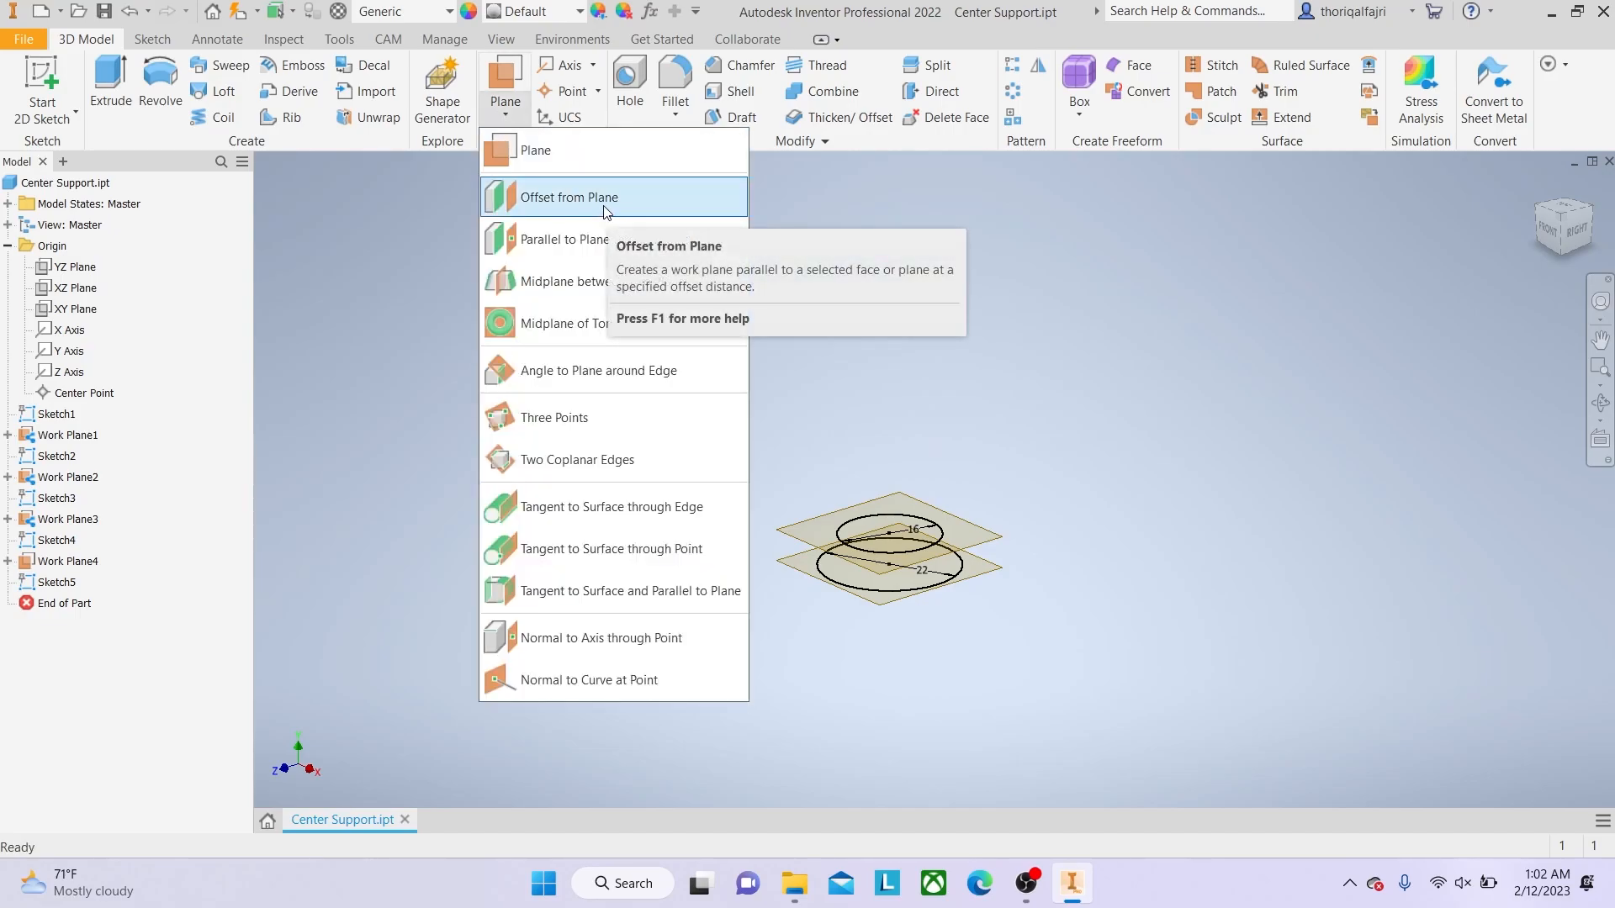
click(603, 200)
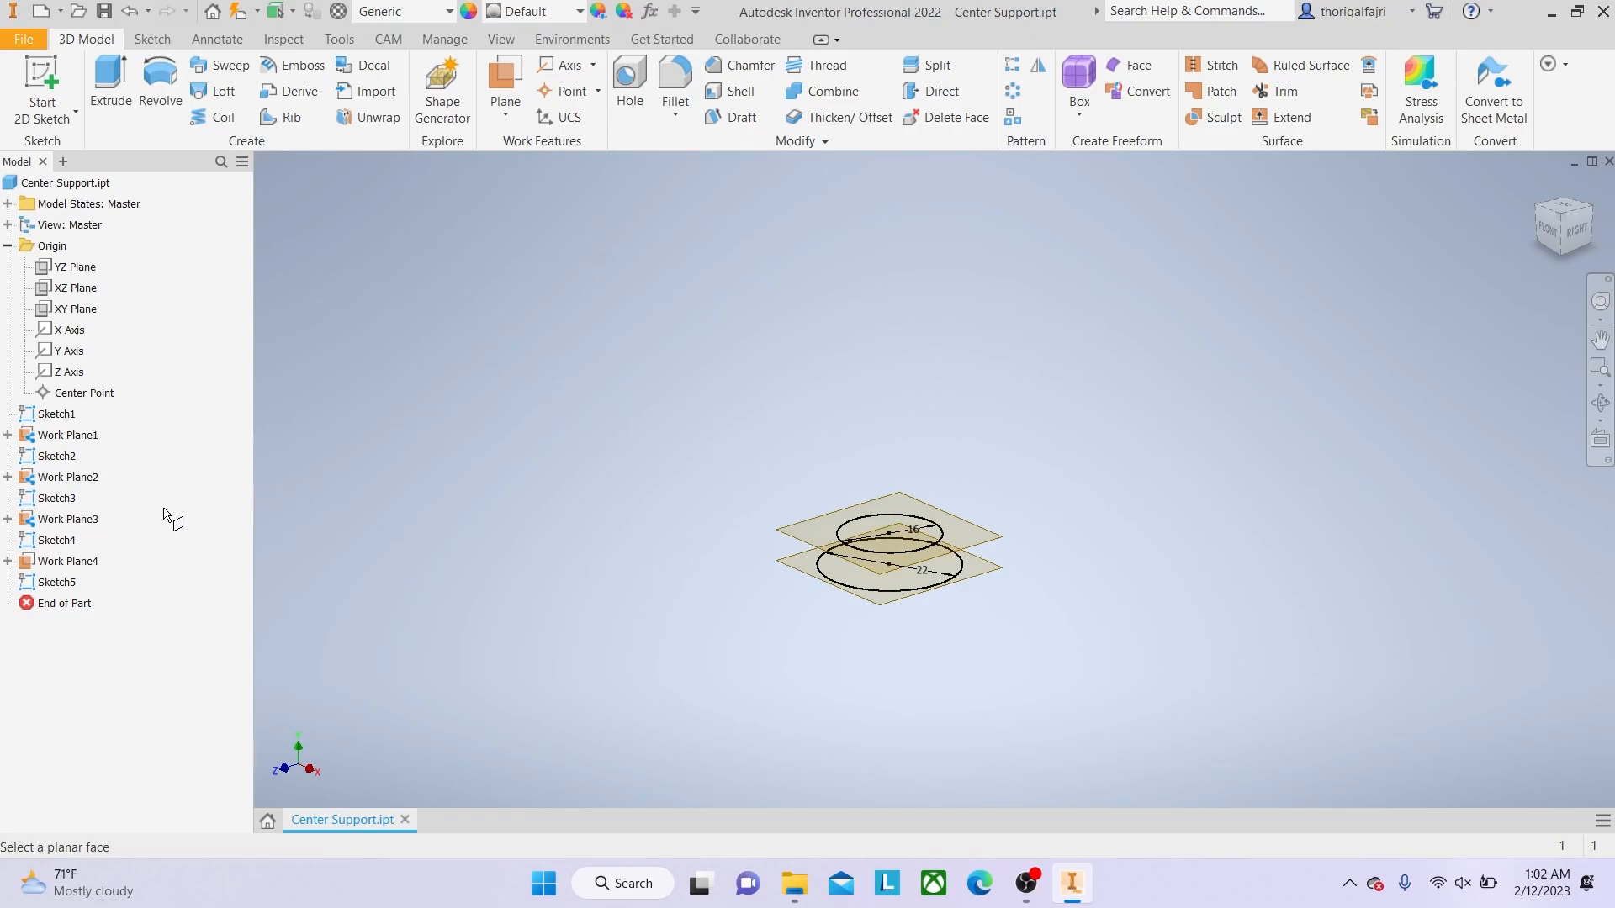
click(85, 565)
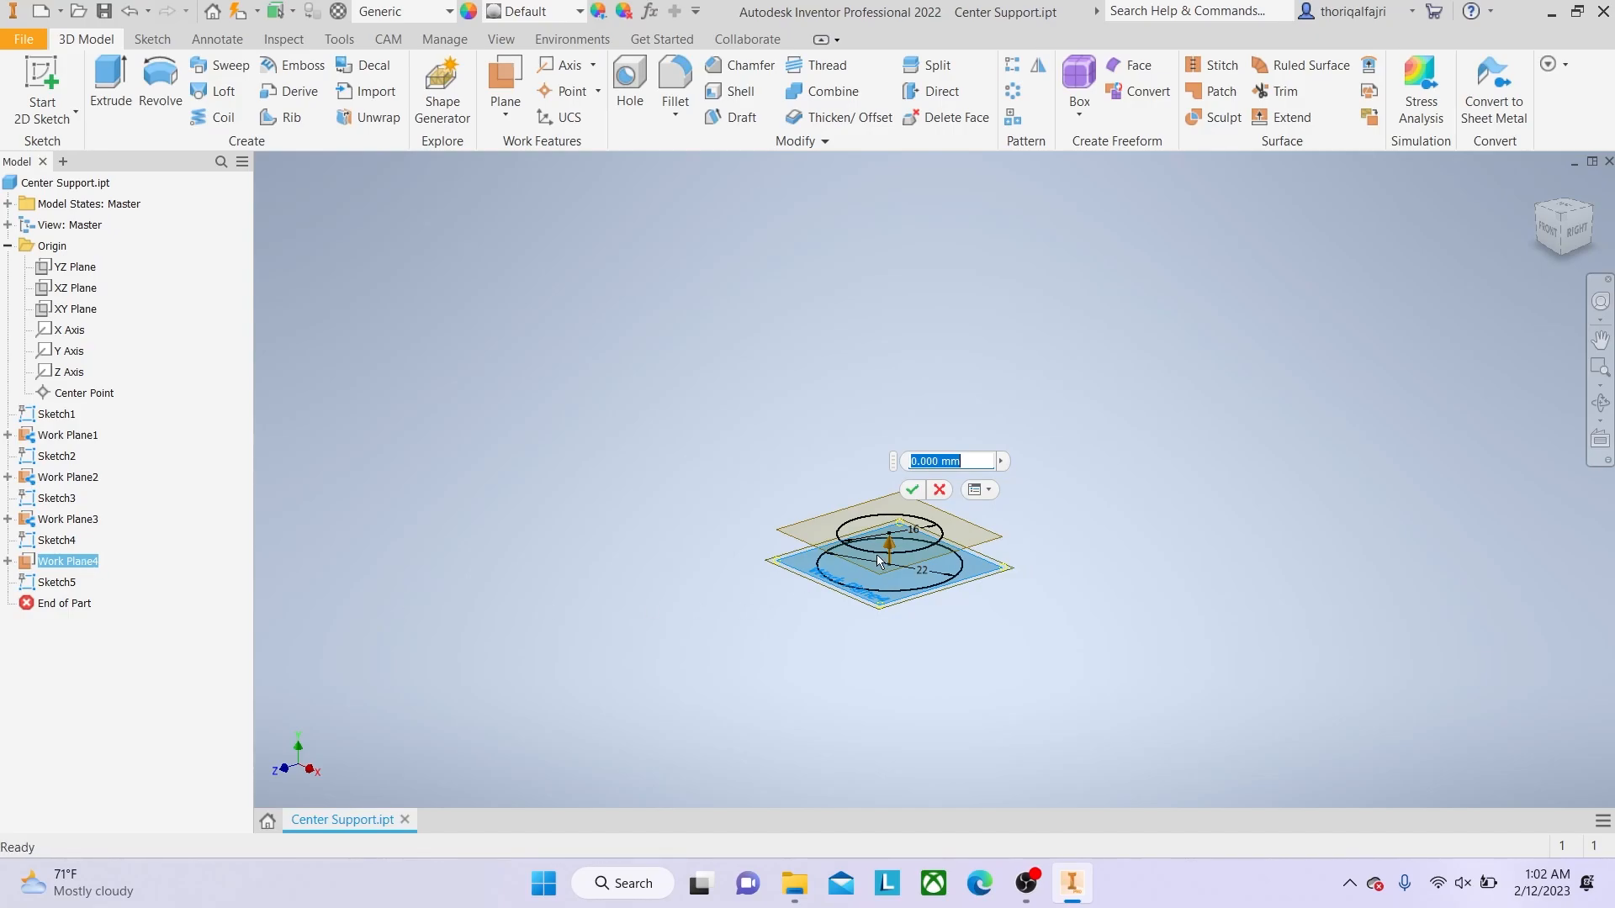
drag(886, 544, 885, 564)
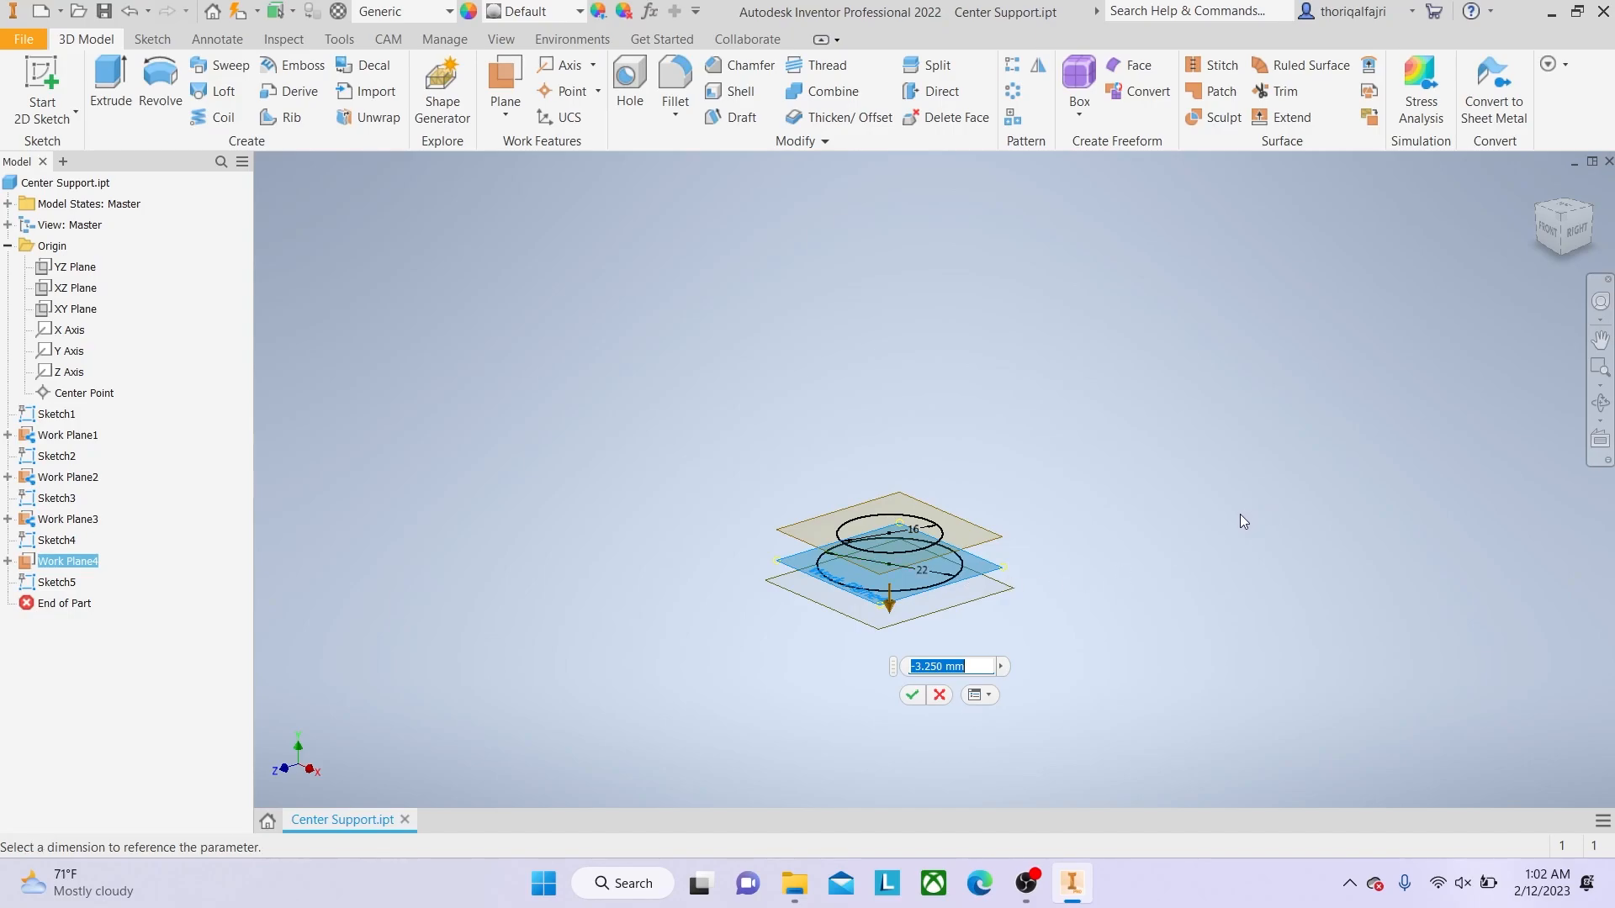
text(-30)
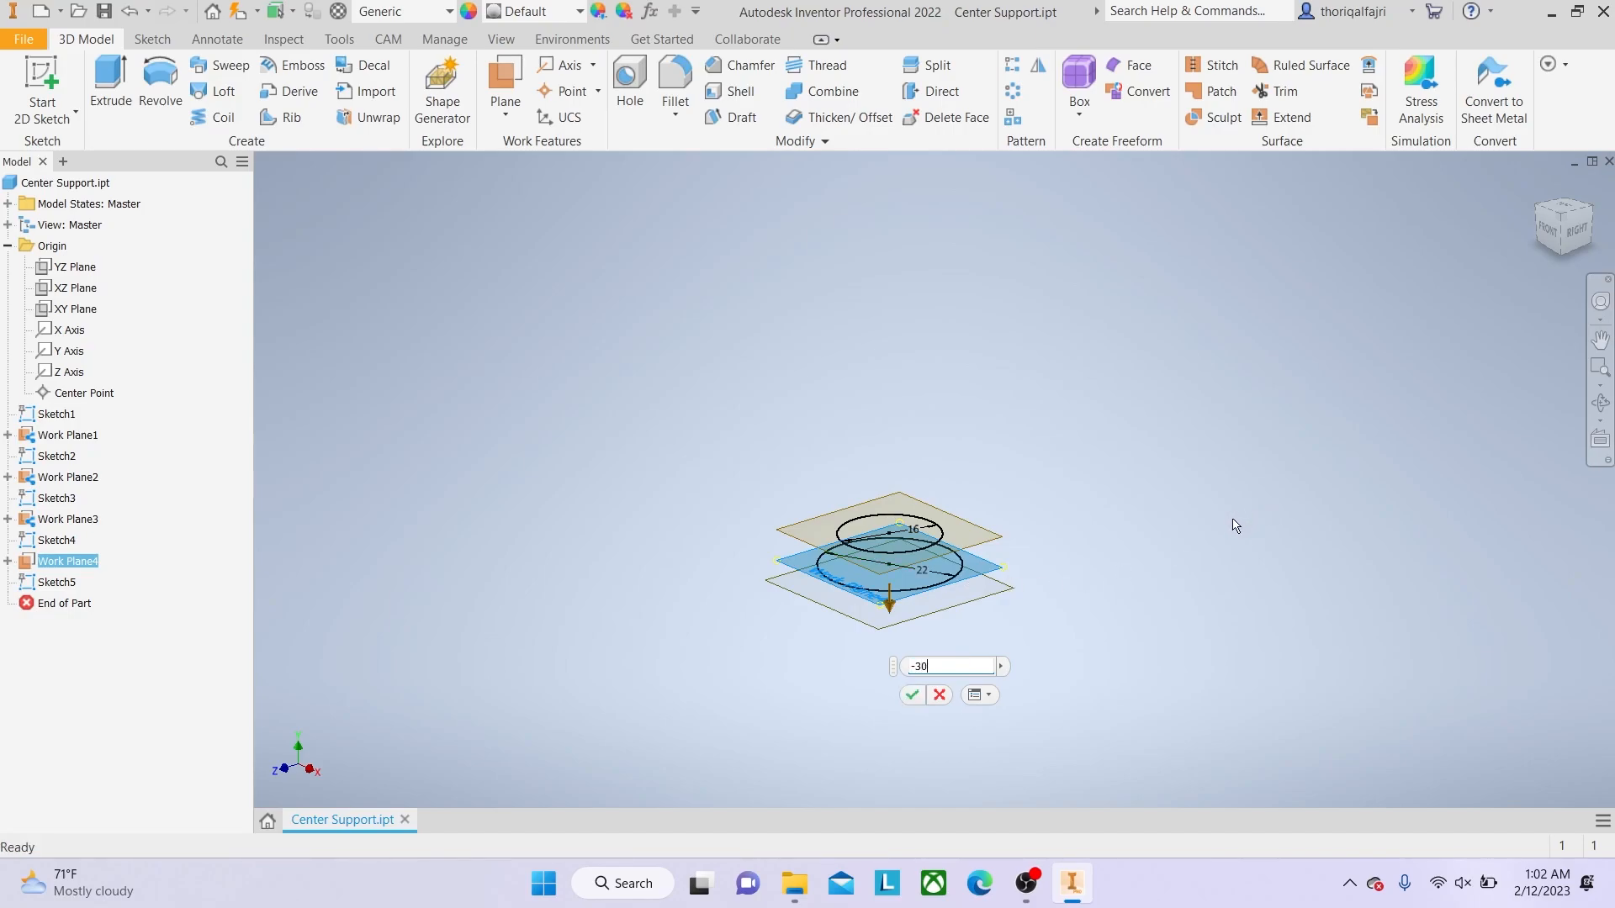
key(Return)
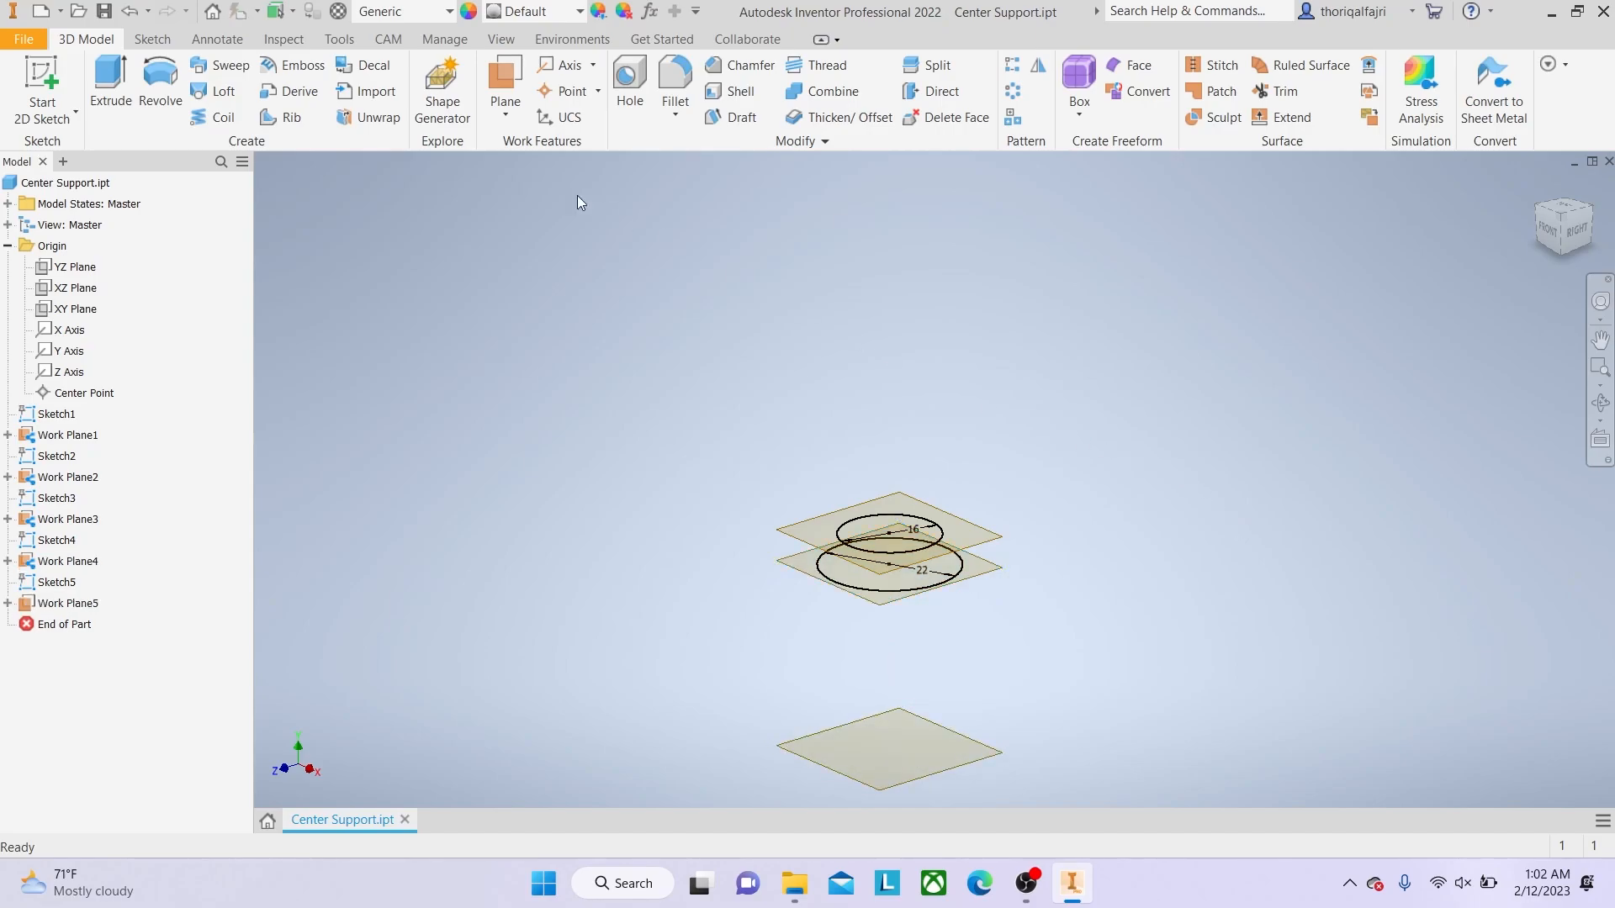
Start a sketch on Work Plane5, the lowest plane, and draw a 22 mm diameter circle centered on the origin.
click(52, 120)
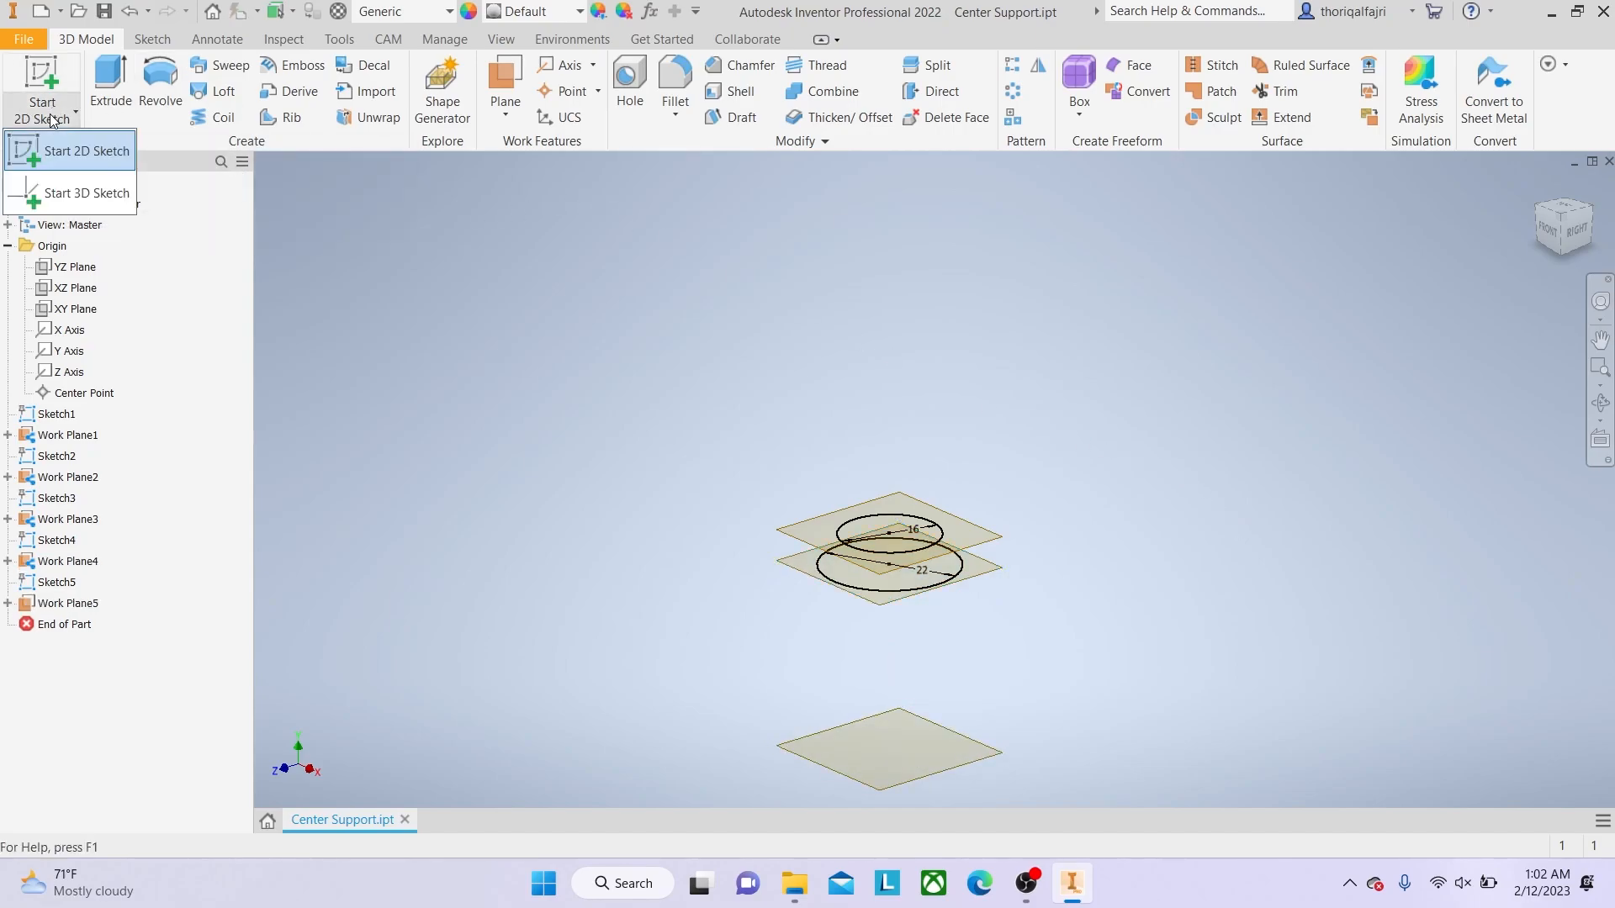
click(82, 151)
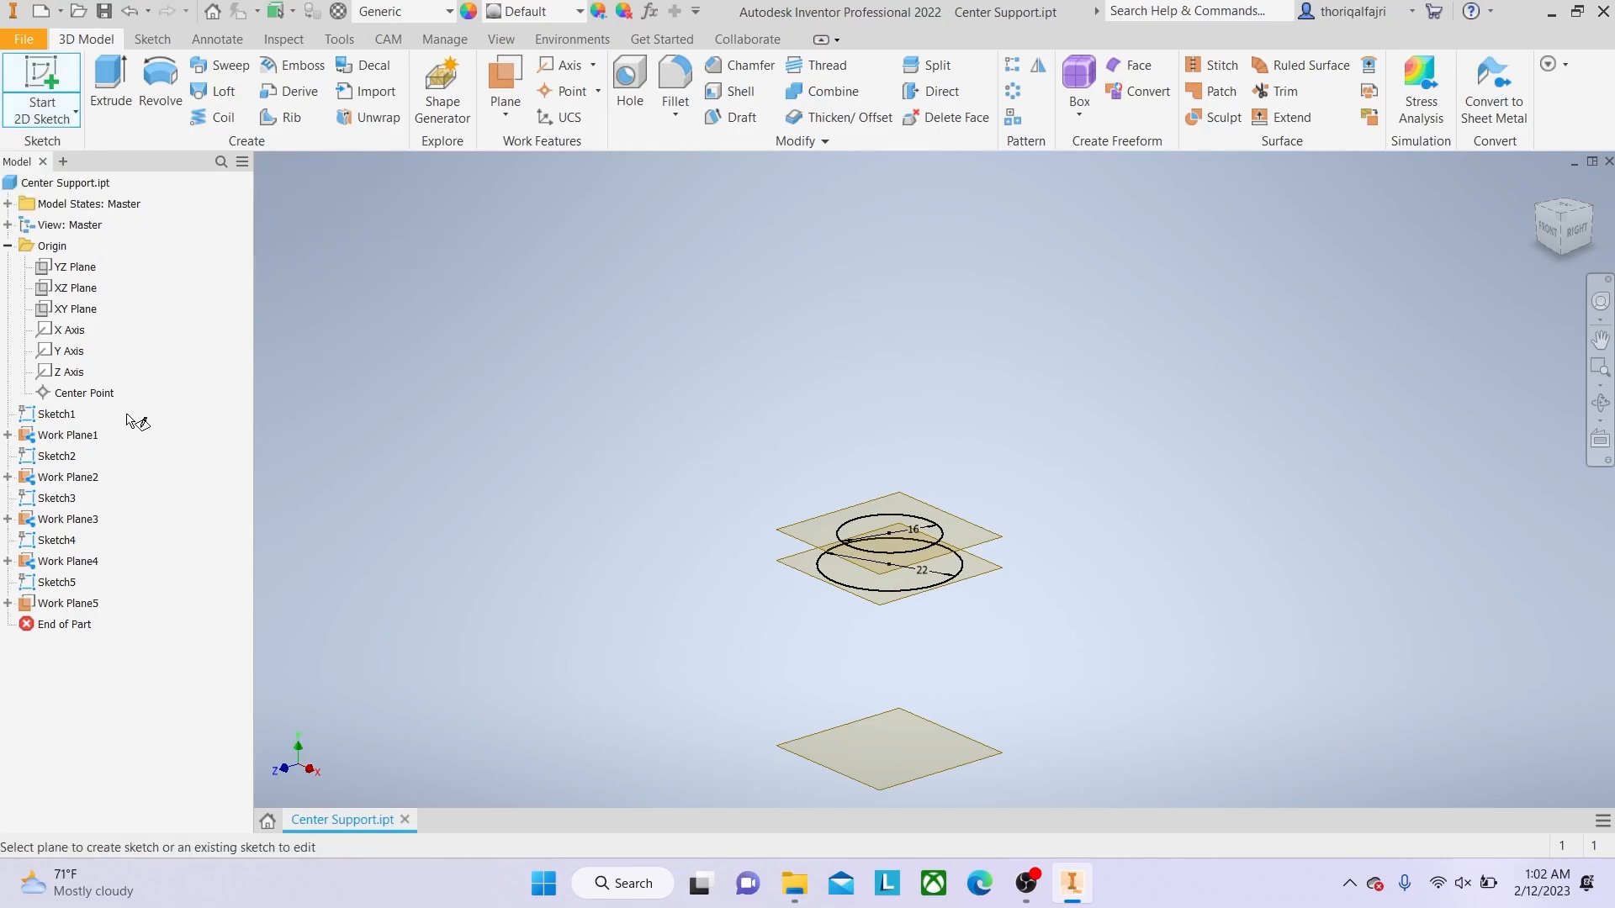
click(80, 605)
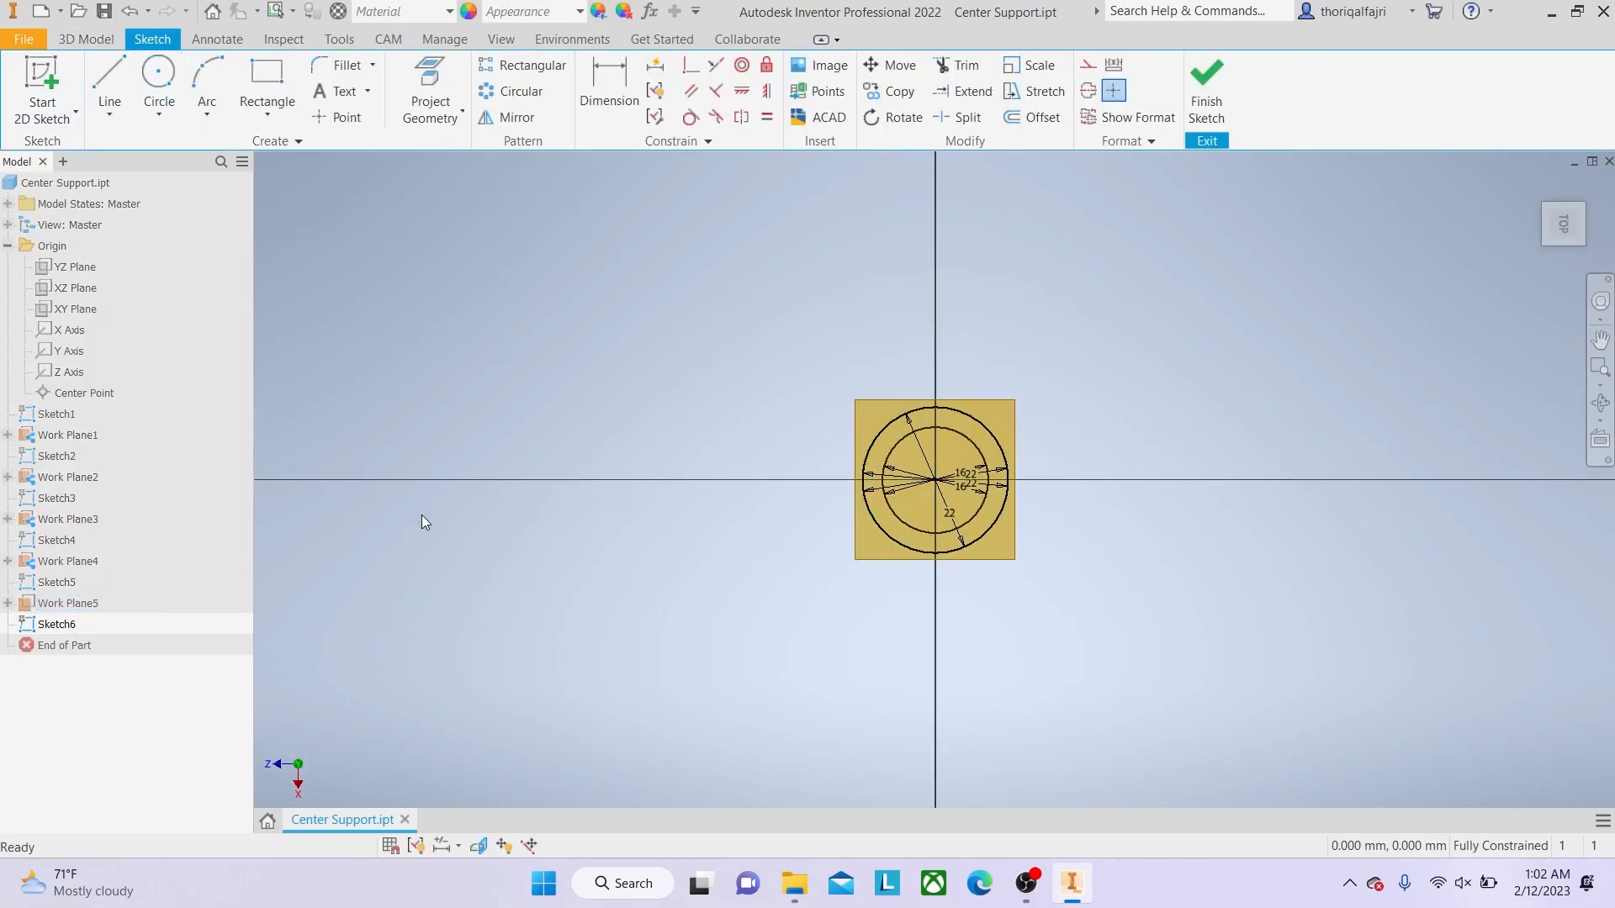
click(168, 84)
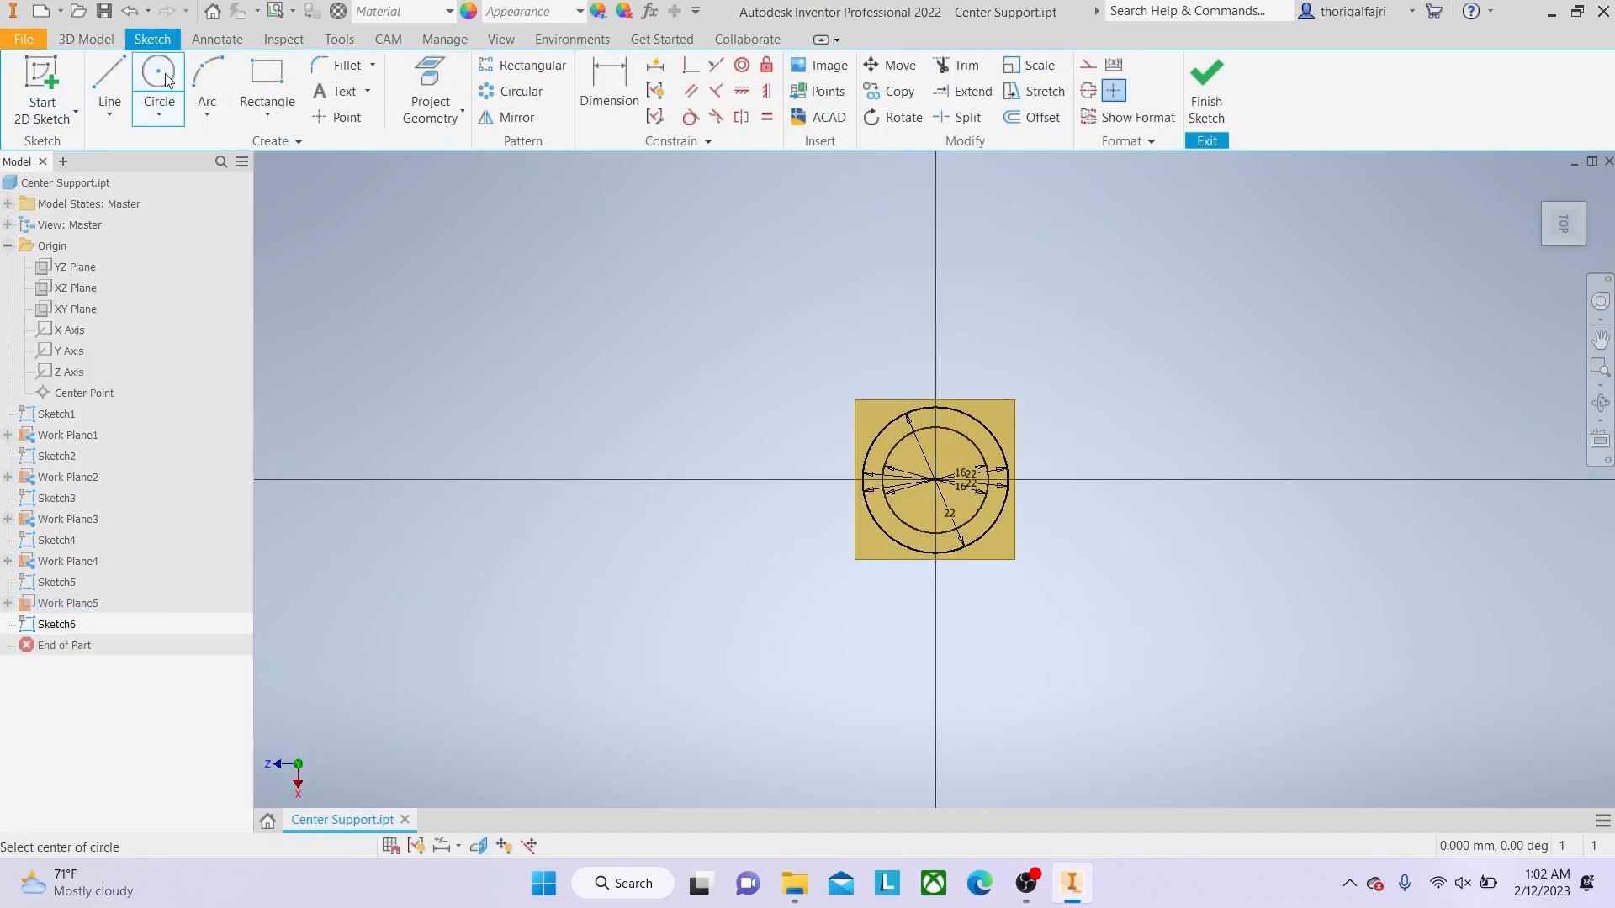
click(935, 479)
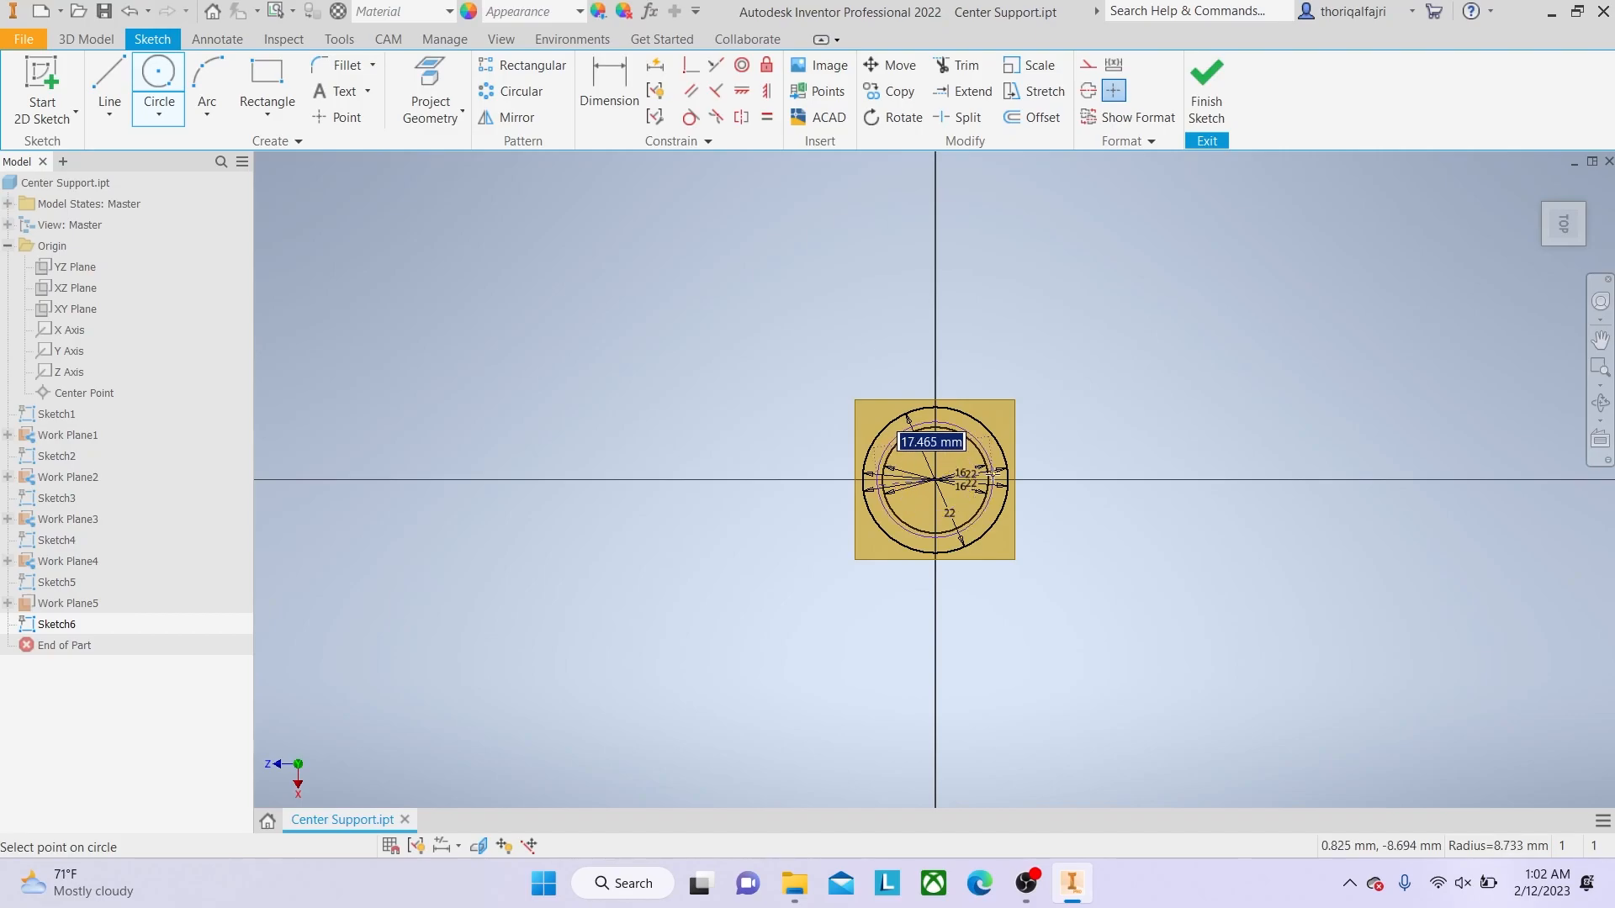
text(22)
key(Return)
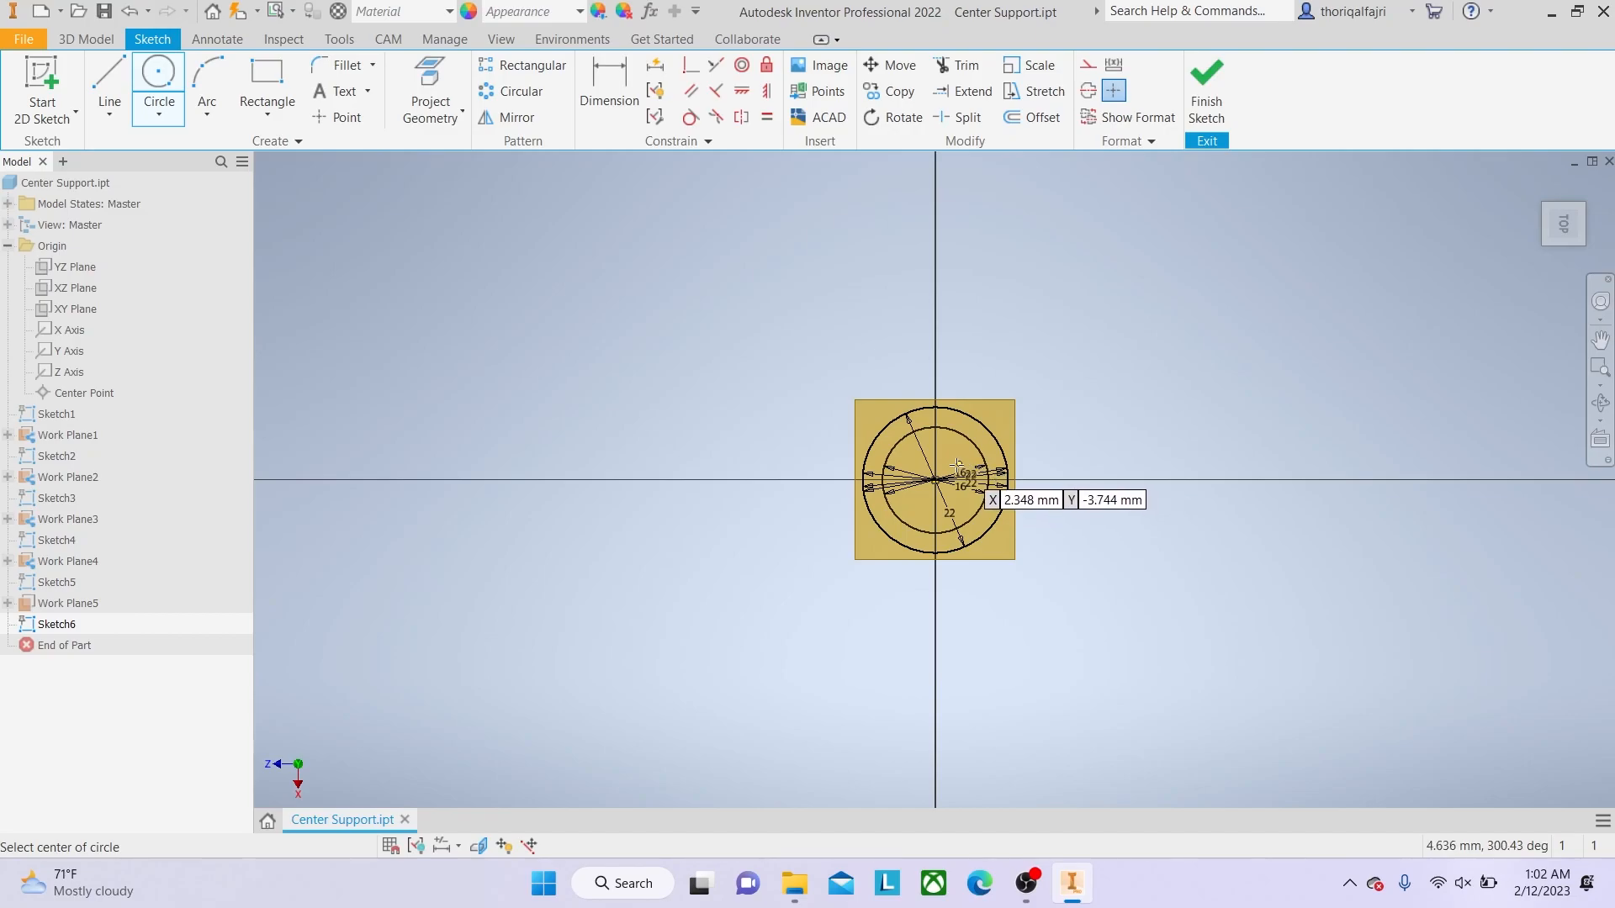
Add a concentric 12 mm diameter circle at the origin inside the 22 mm circle and finish the sketch.
click(934, 480)
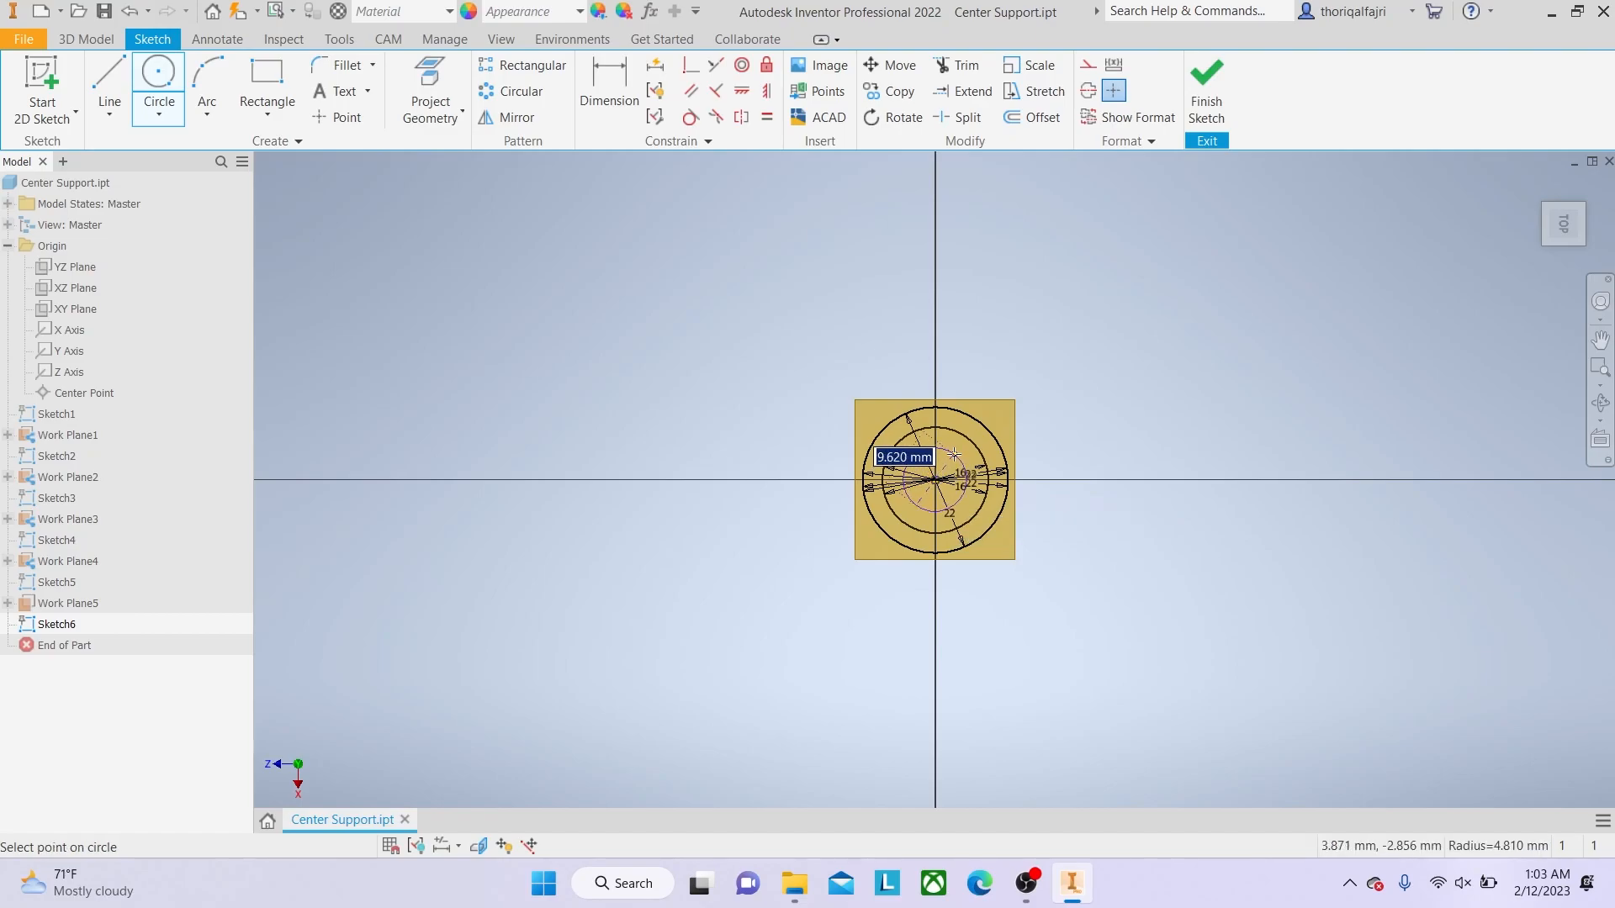
text(12)
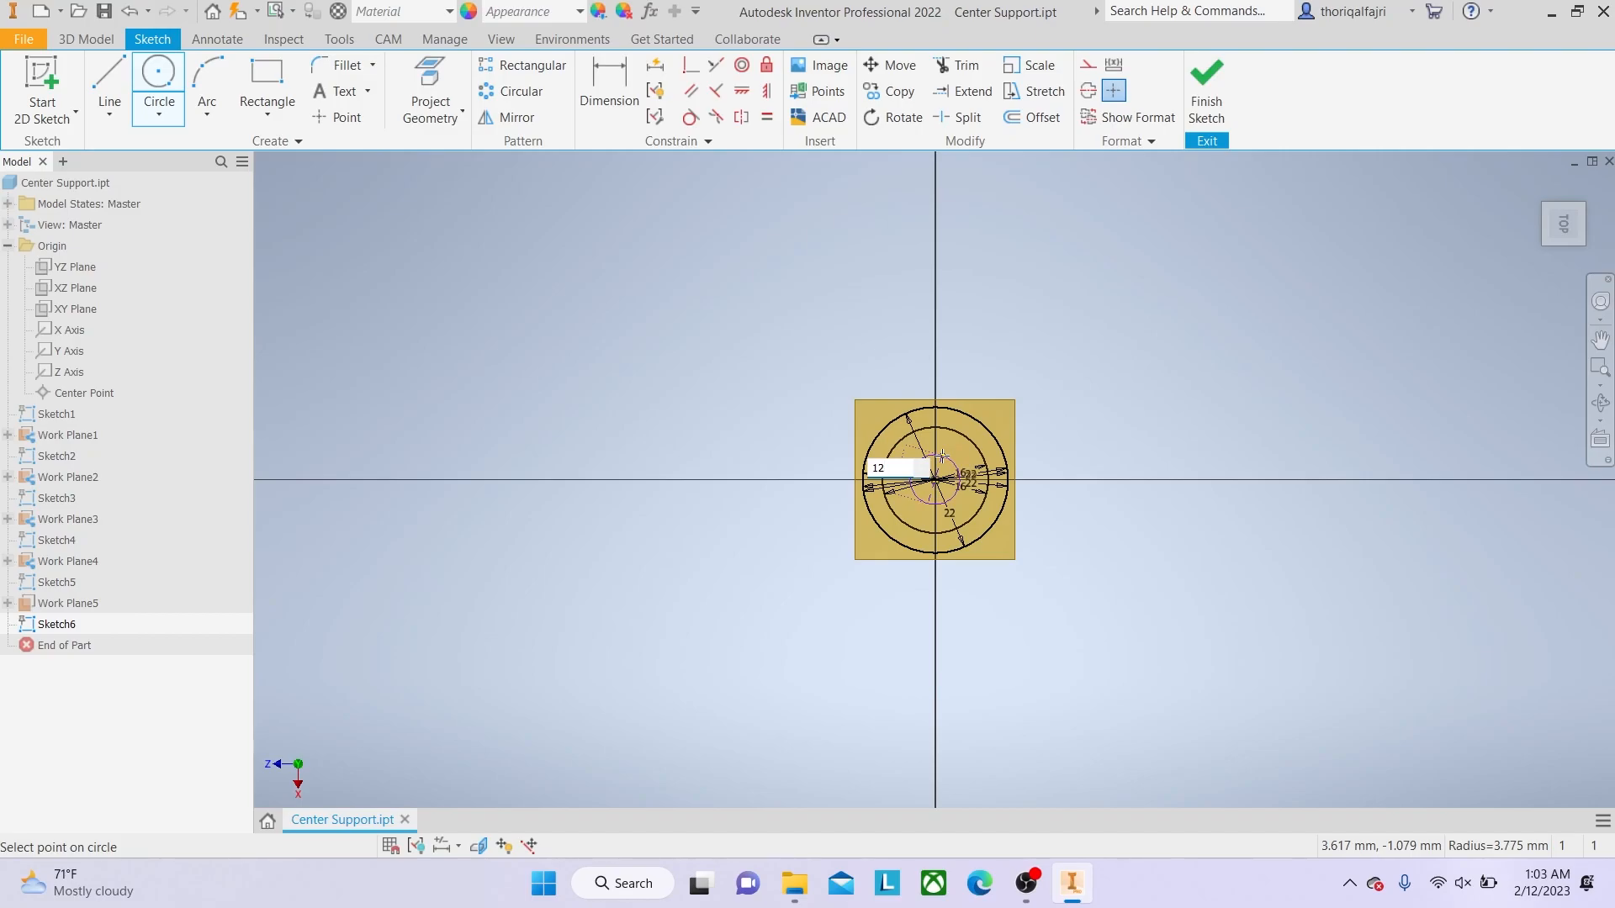
key(Return)
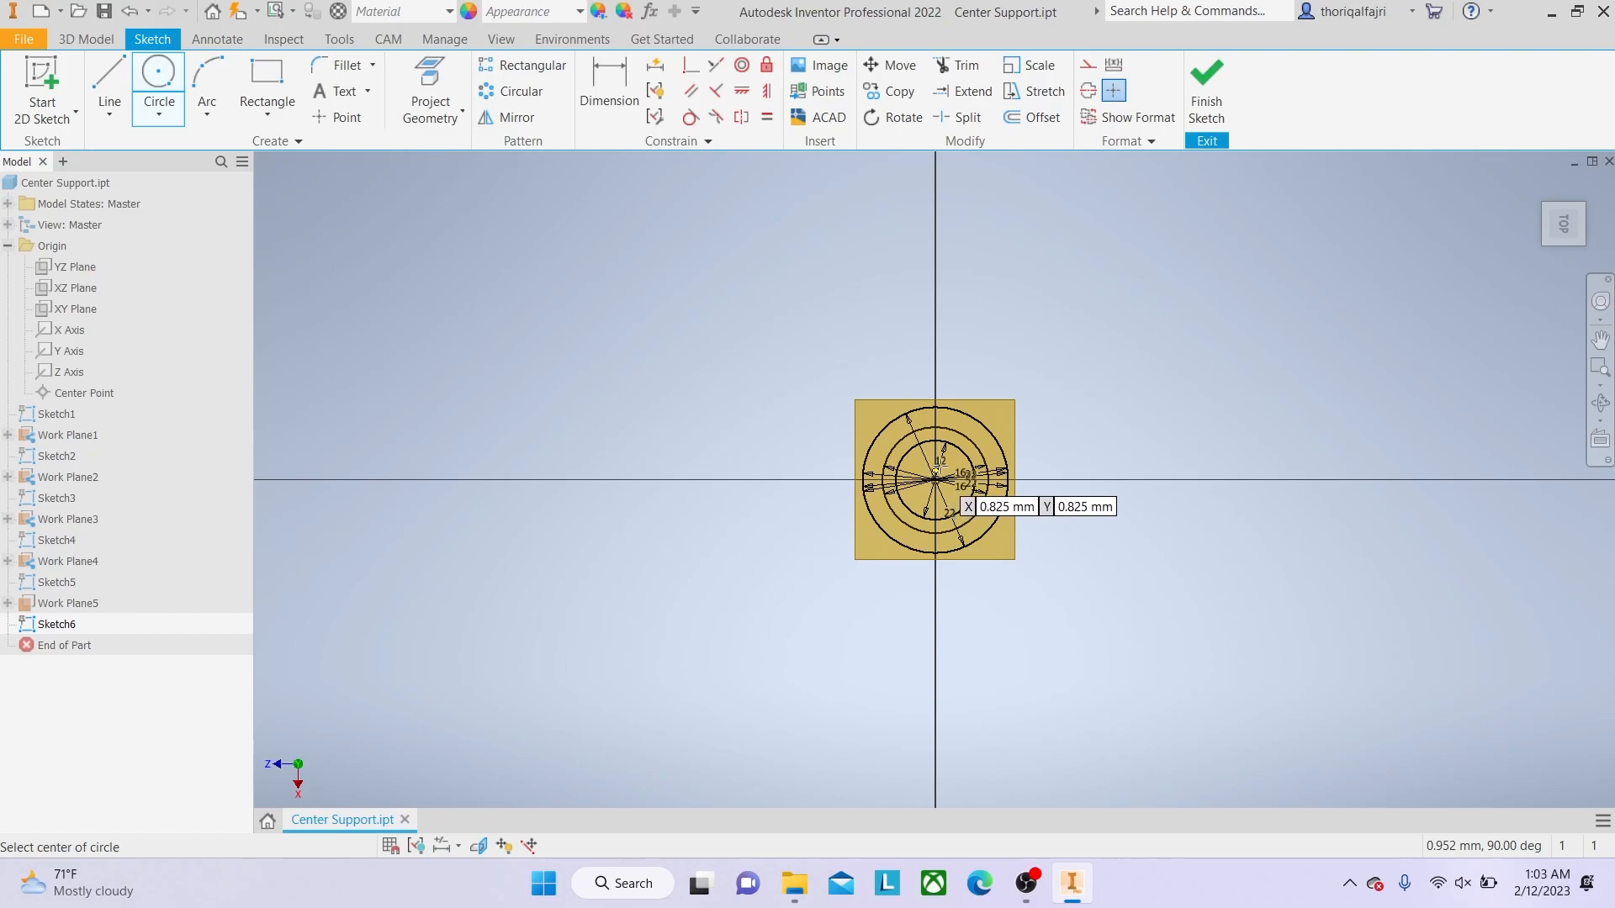
right_click(1155, 430)
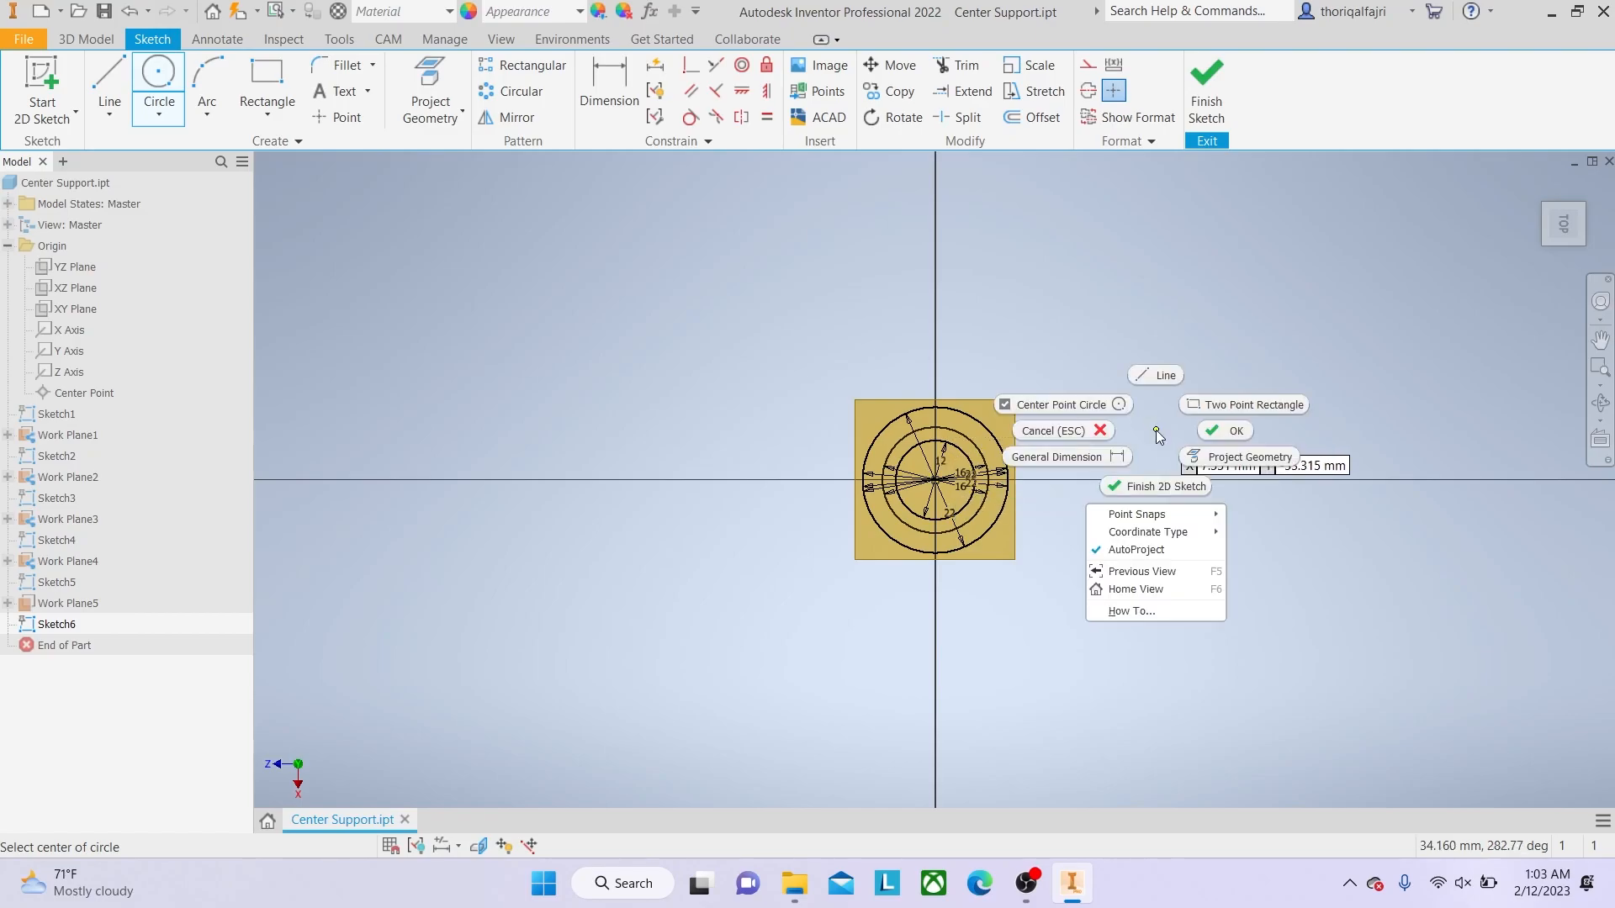
click(1213, 432)
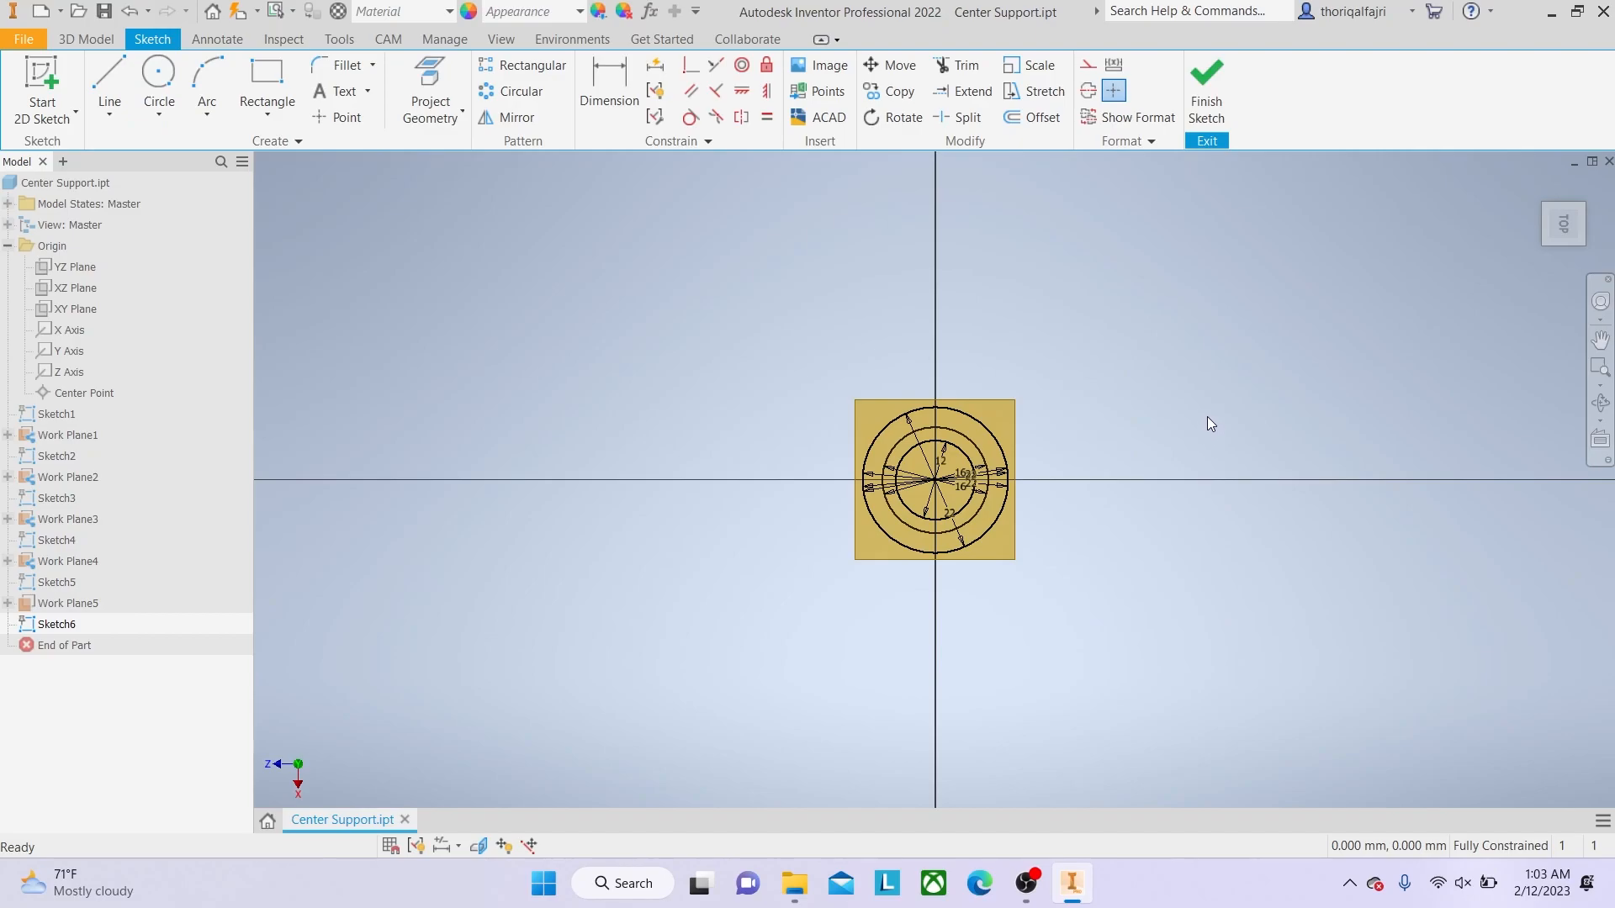
click(1204, 84)
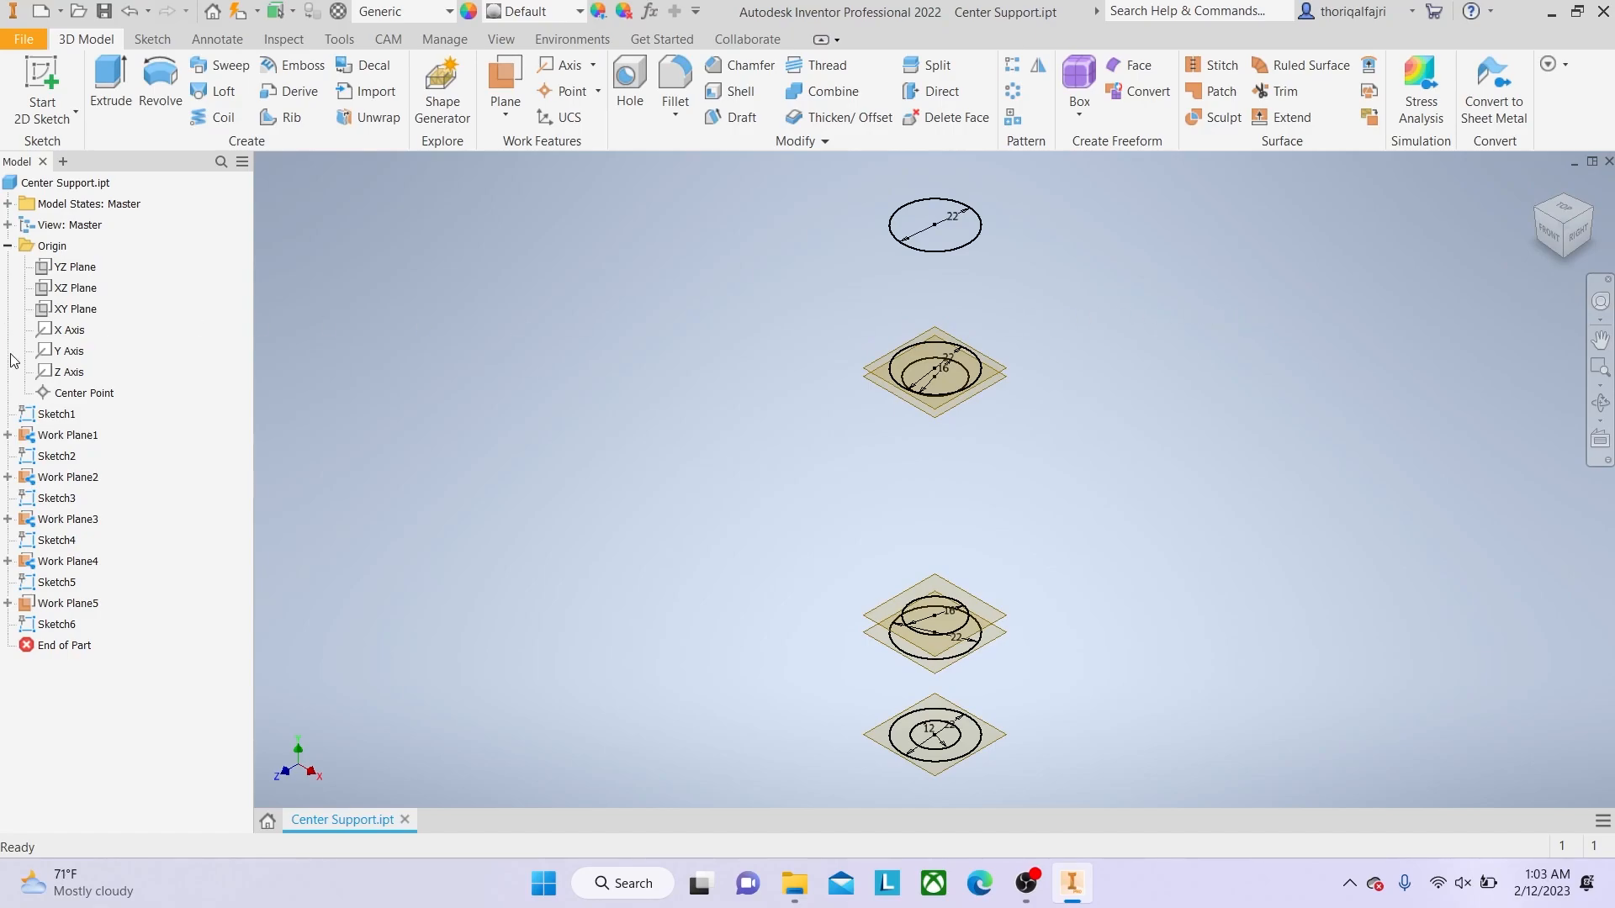
Hide all five work planes, Work Plane1 through Work Plane5, leaving only the circle sketches displayed.
right_click(67, 441)
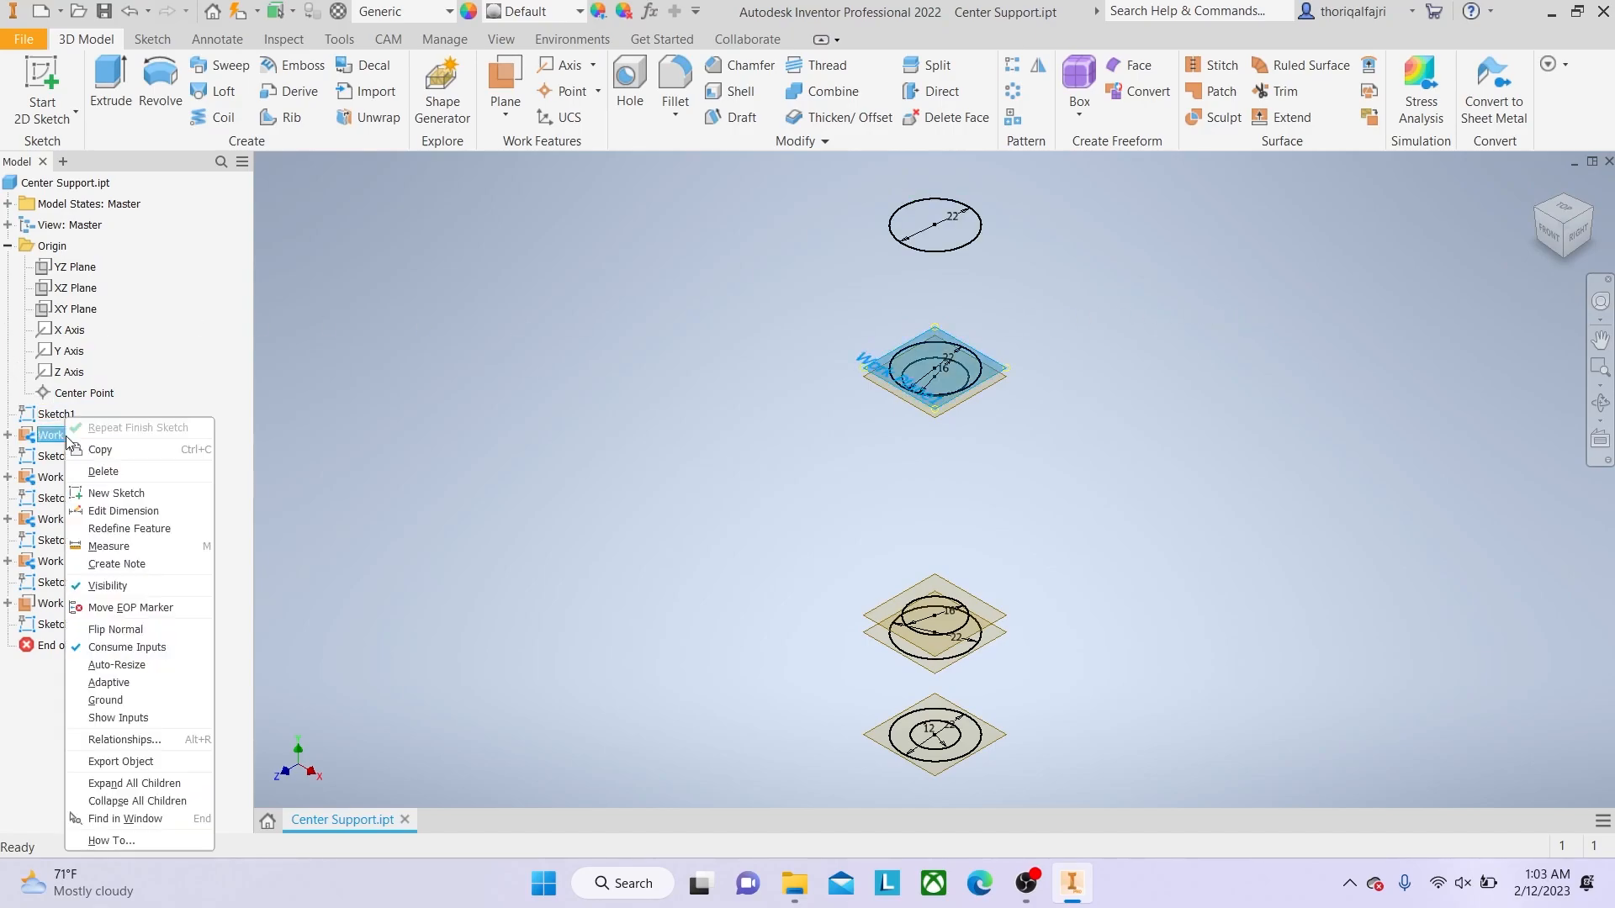
click(164, 589)
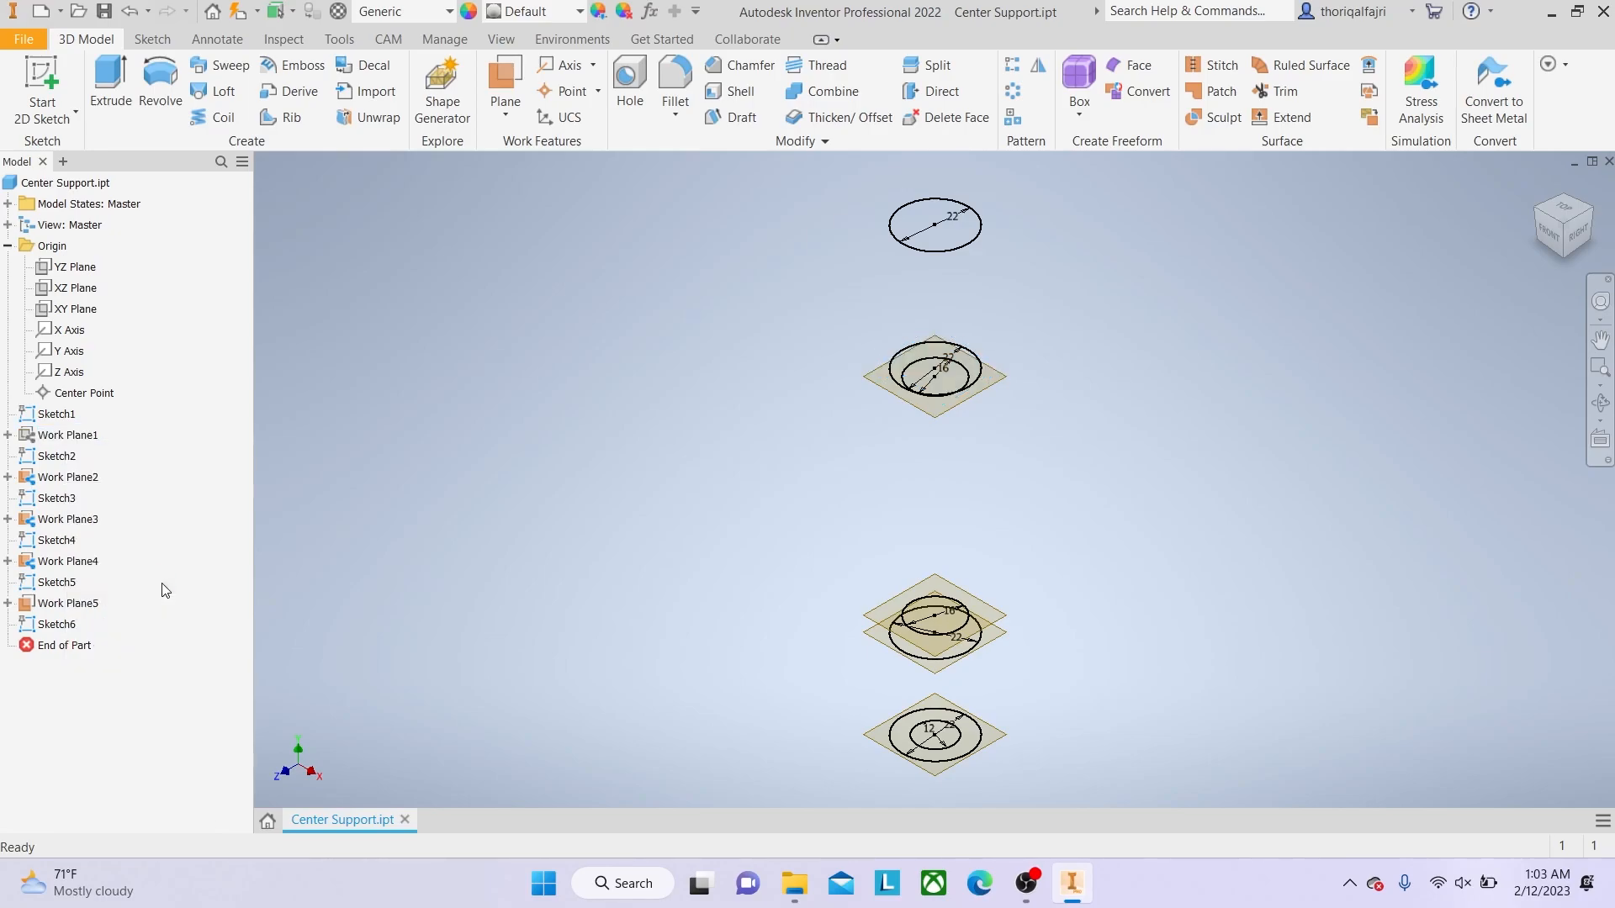
right_click(79, 481)
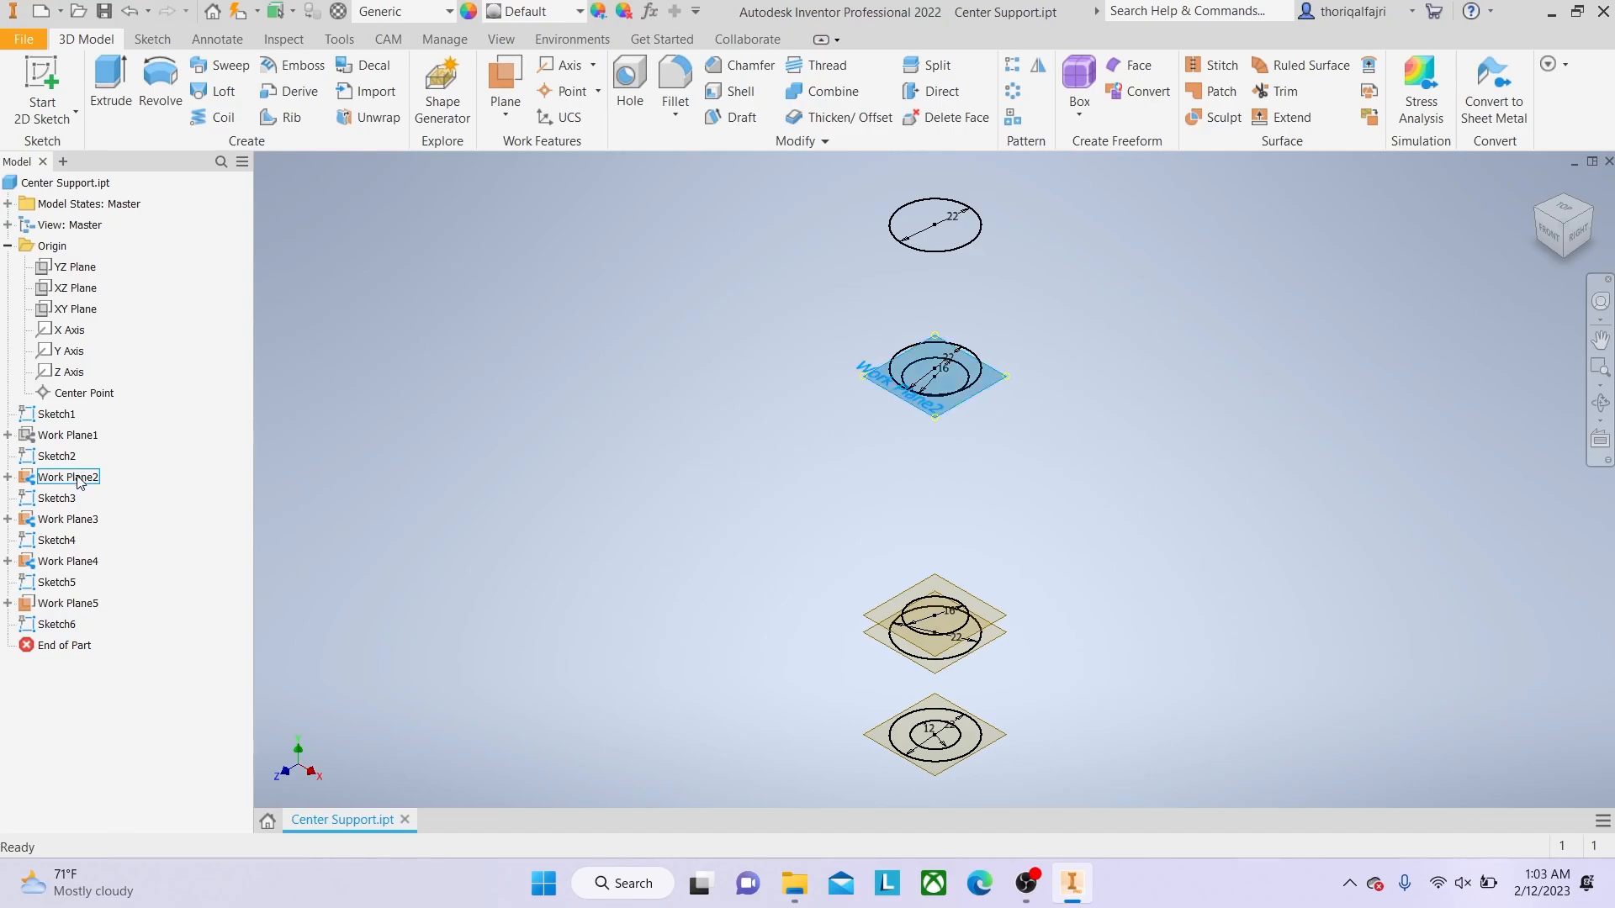
click(171, 590)
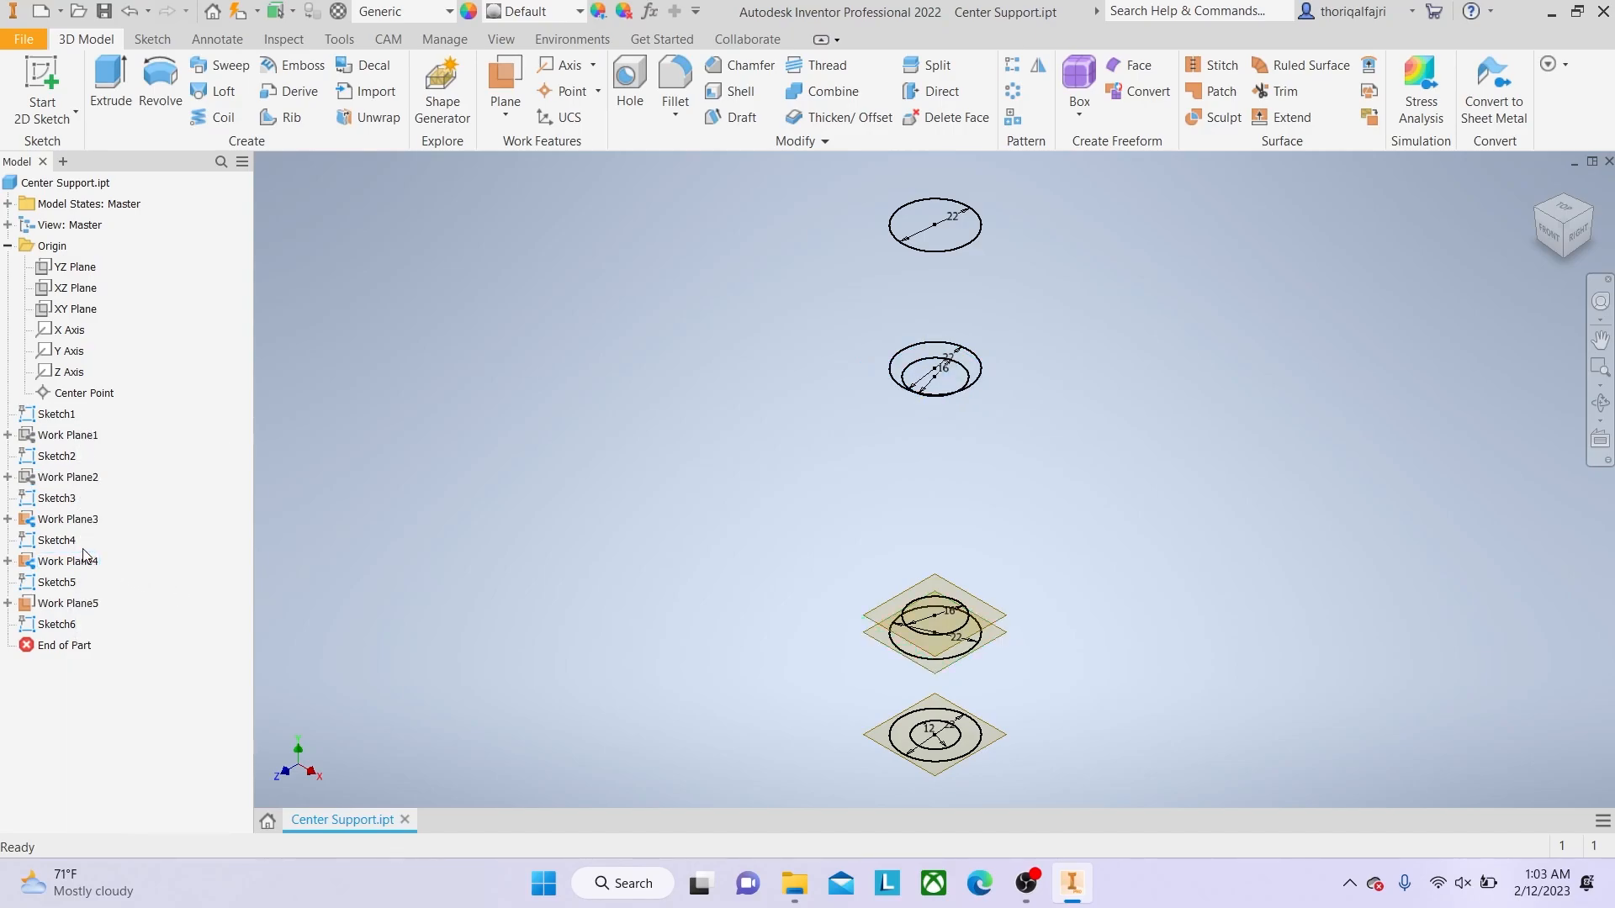
right_click(78, 519)
click(123, 593)
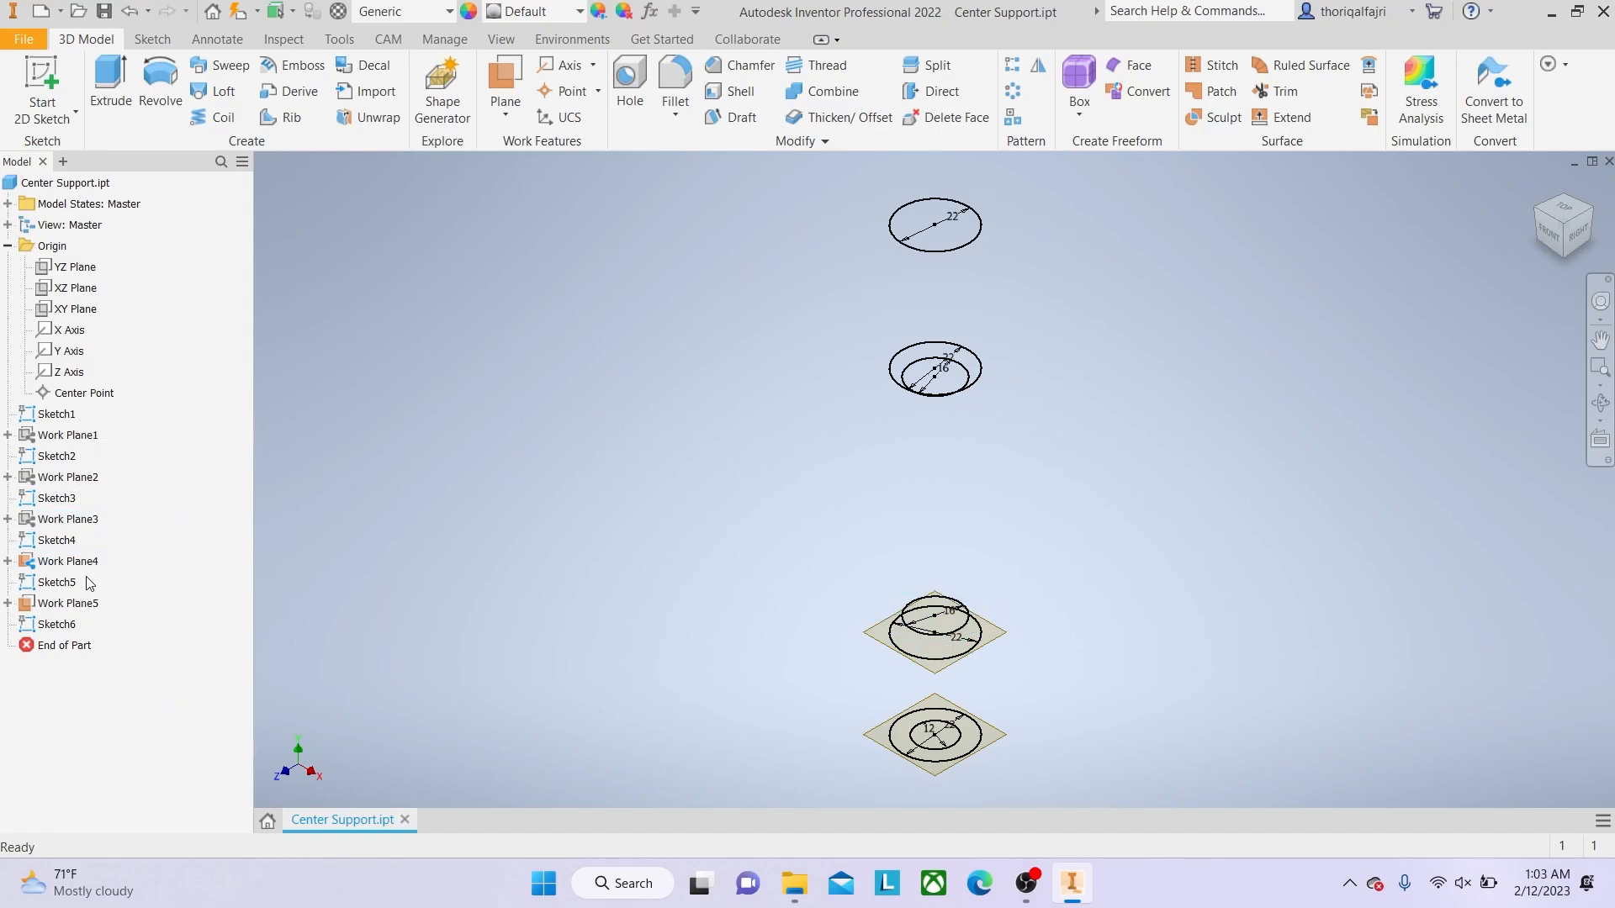
right_click(78, 561)
click(132, 593)
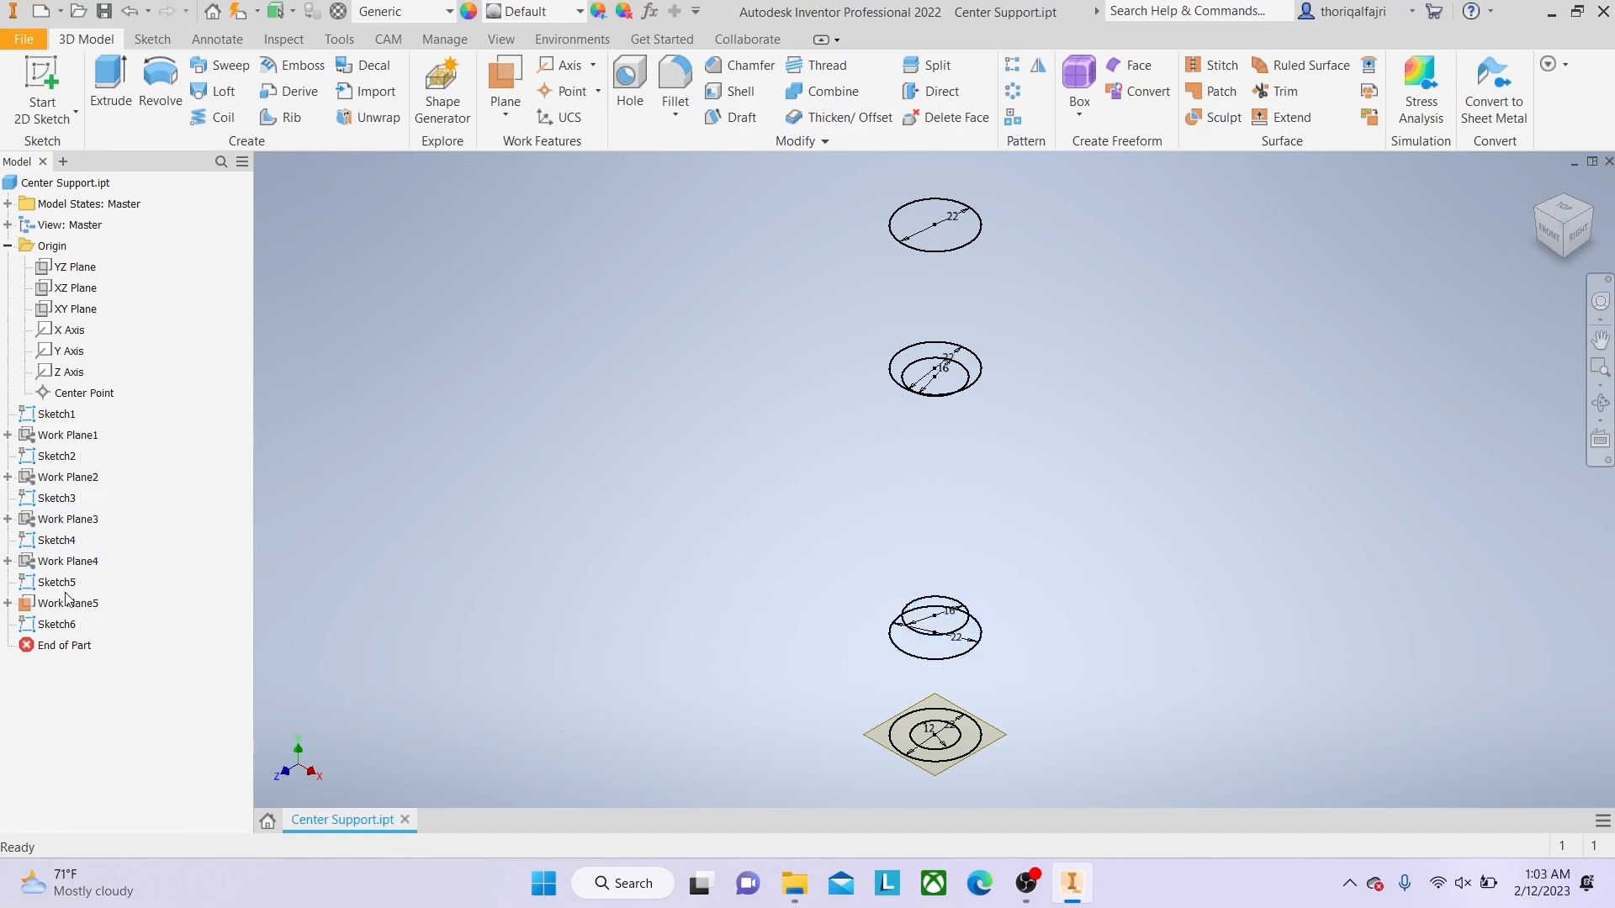
click(79, 603)
right_click(80, 605)
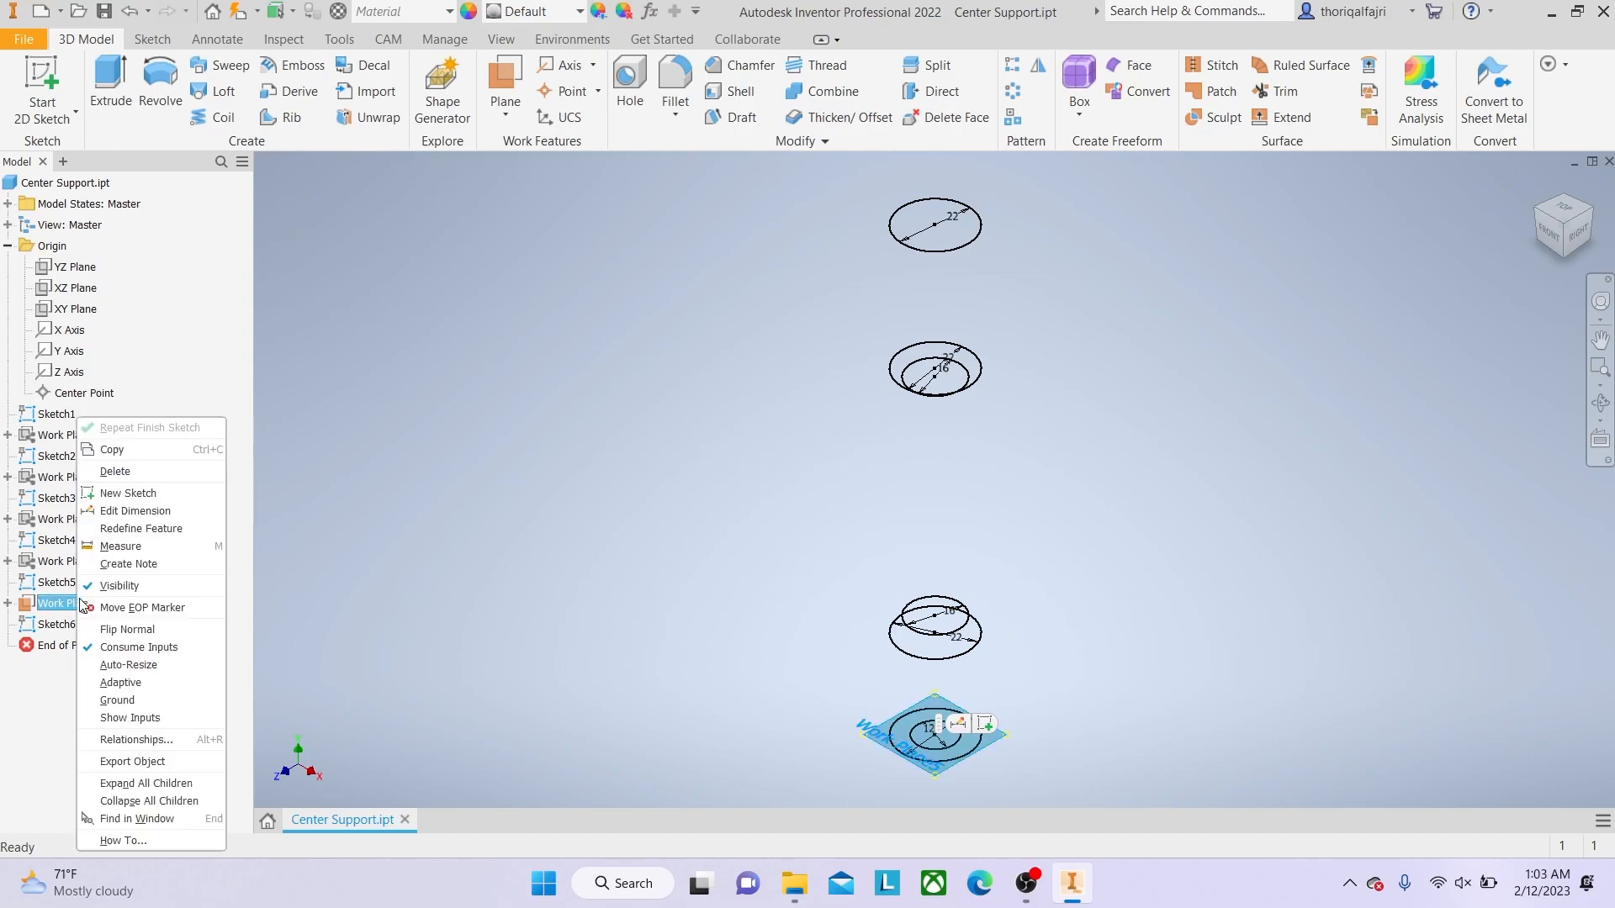
click(126, 584)
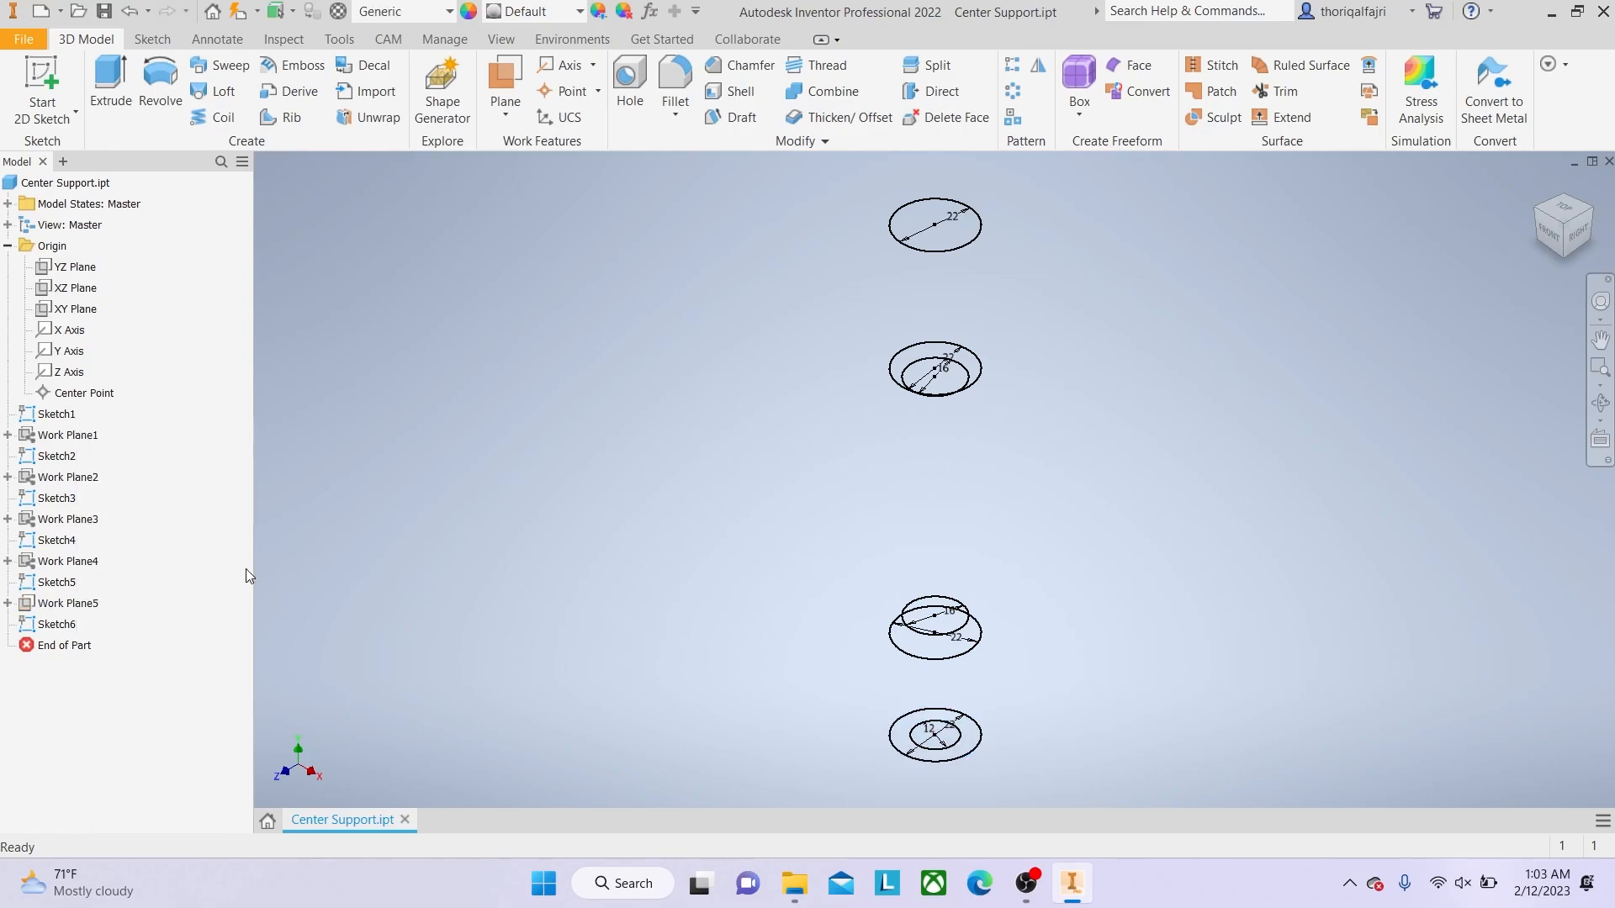
Save the active Center Support part file.
click(20, 40)
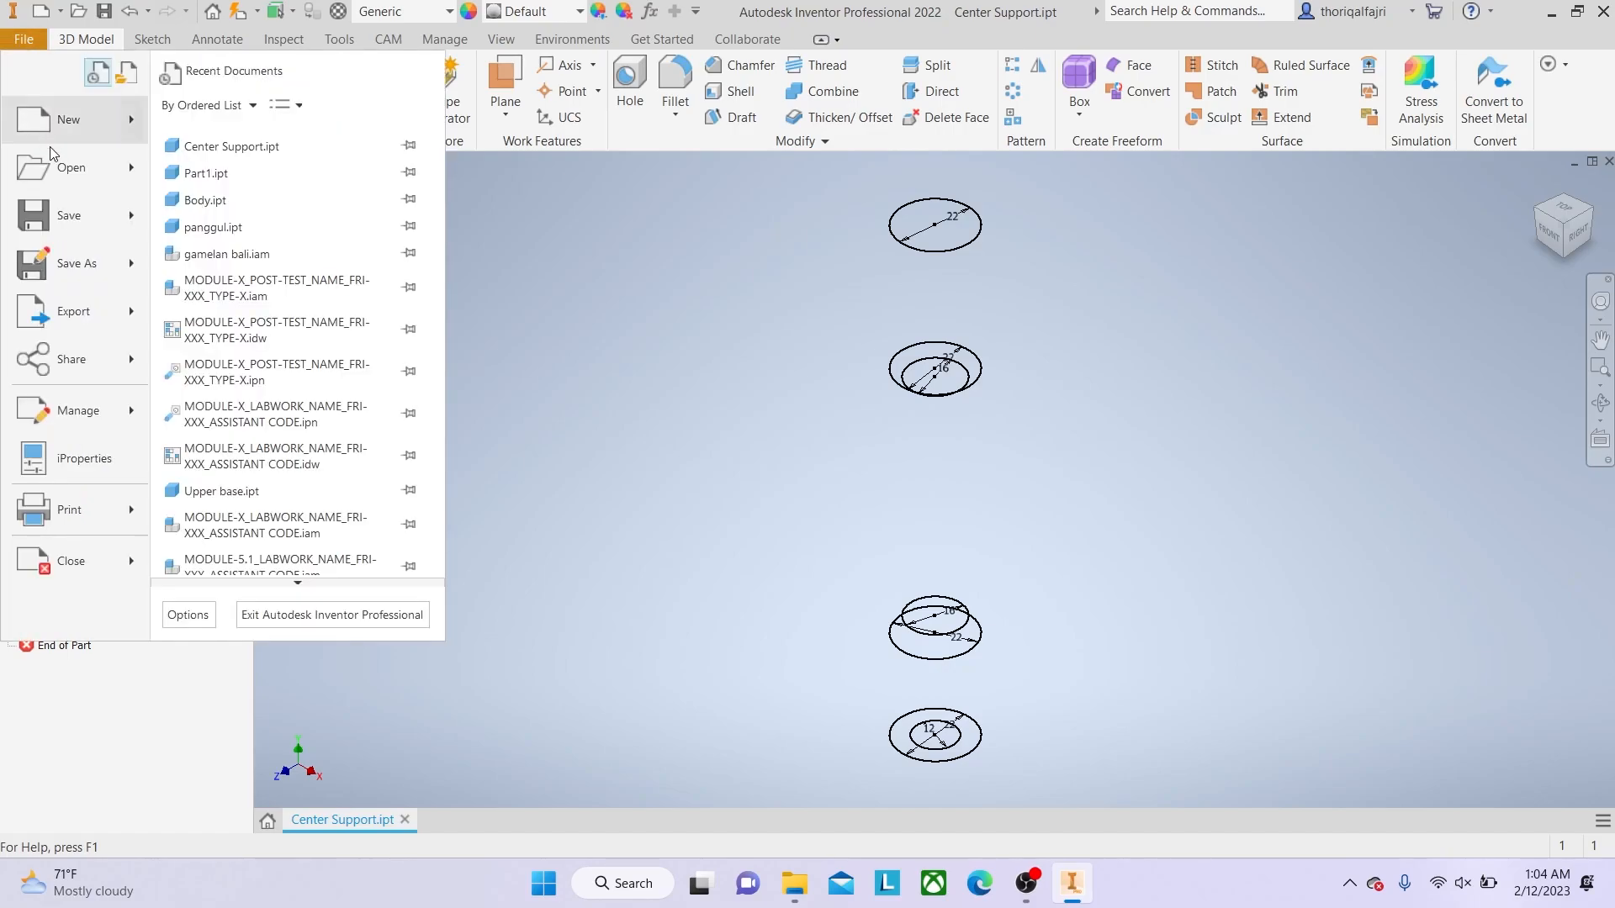
mouse_move(99, 215)
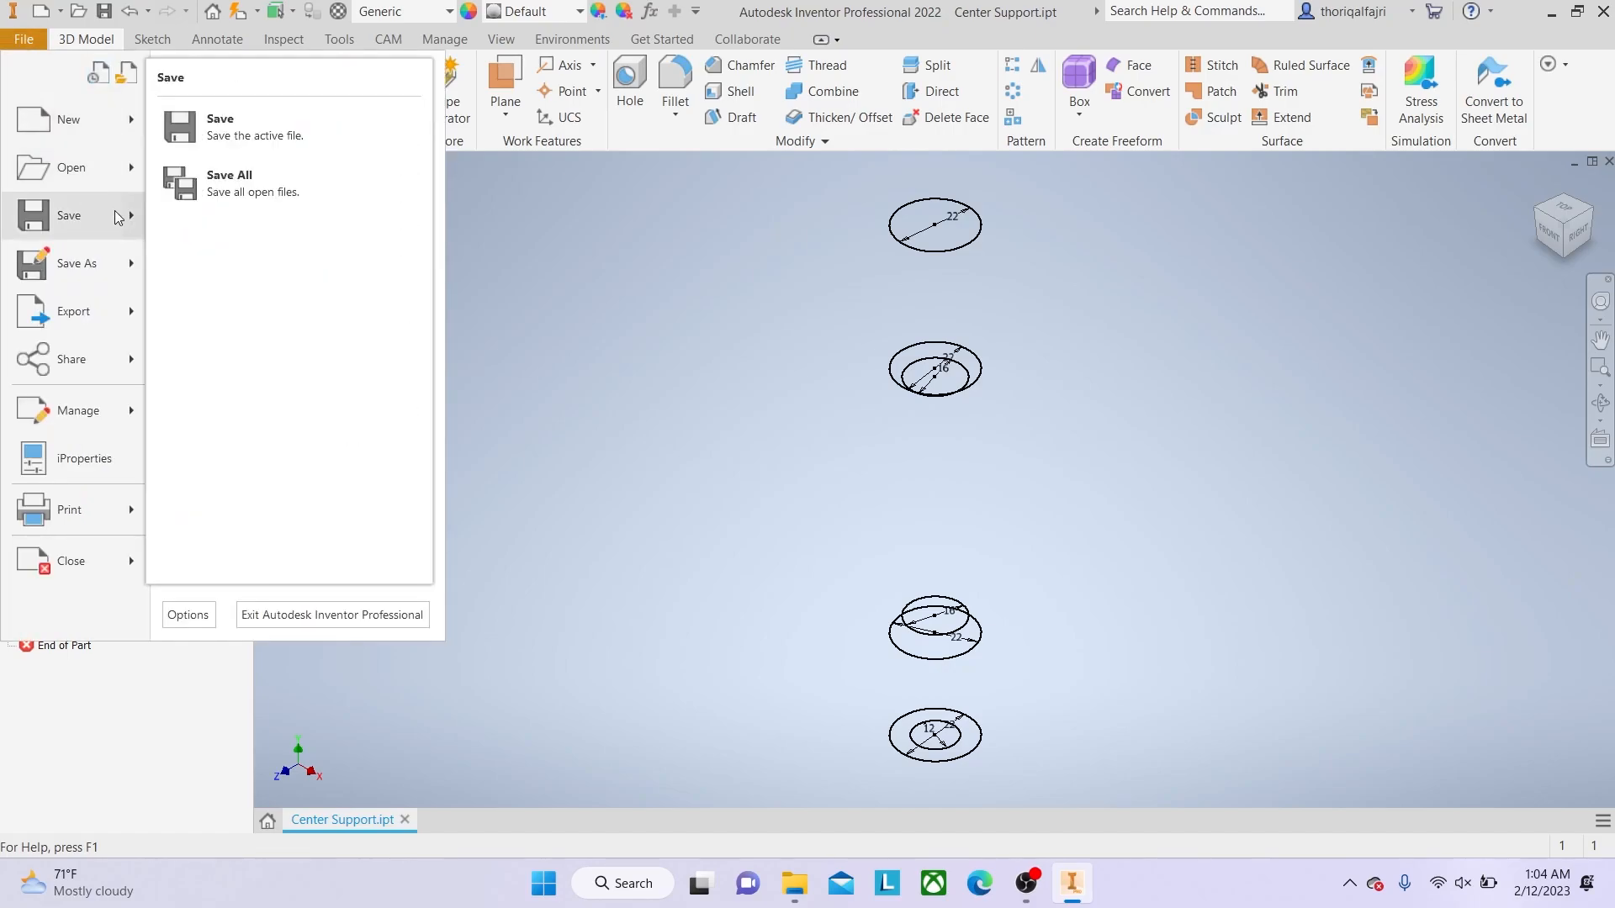
click(242, 139)
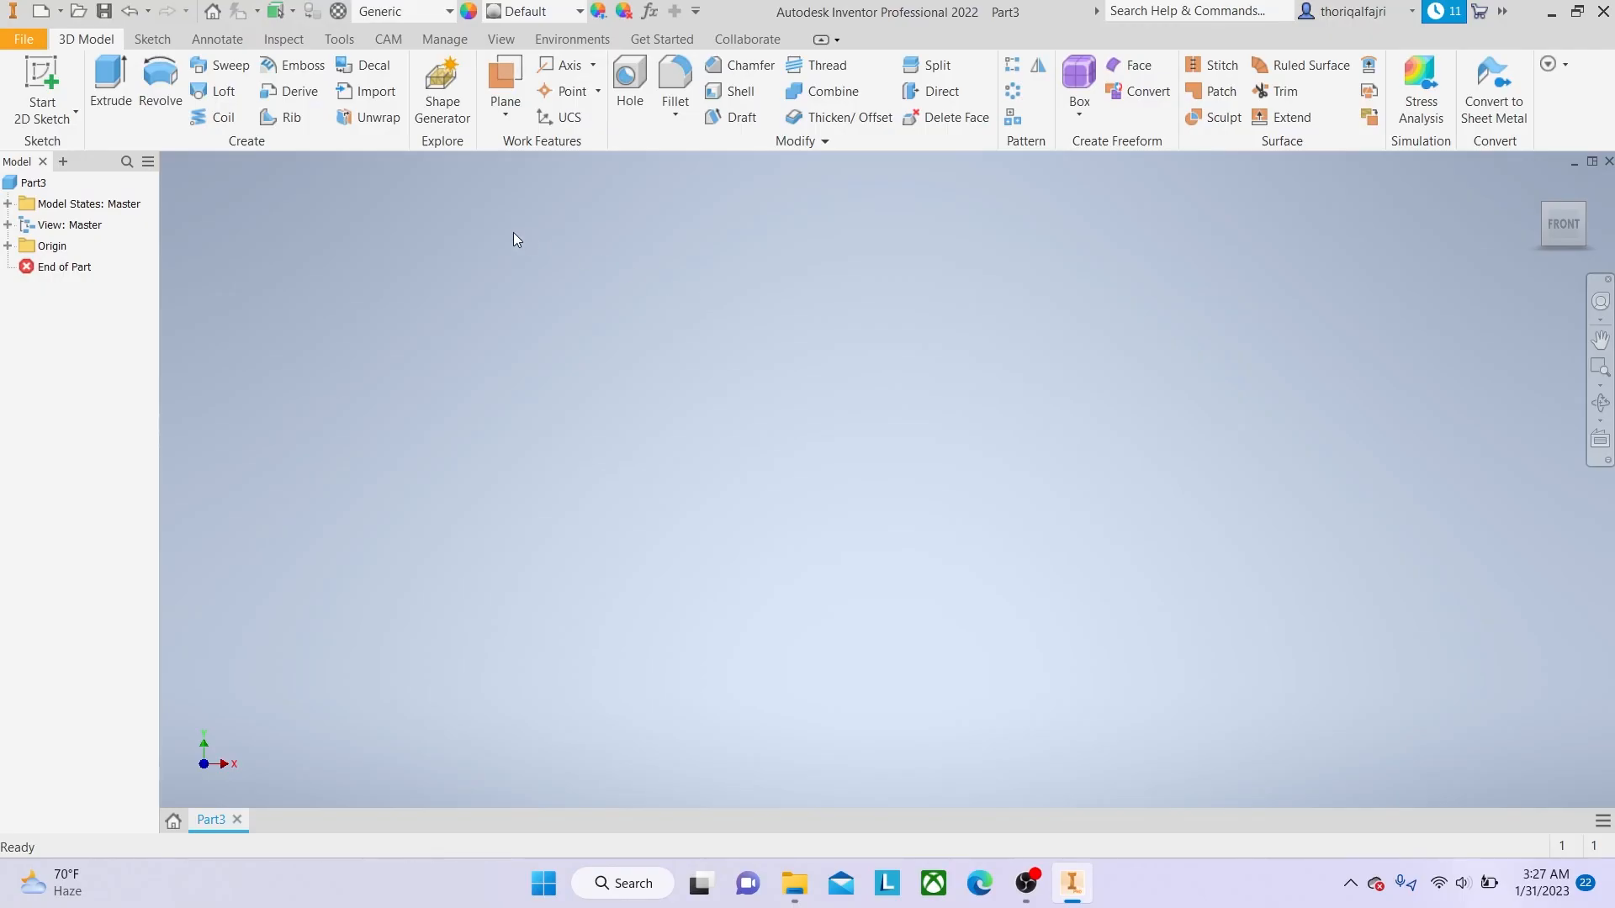
Save the new empty part as Upper Center Support in the current module folder.
click(28, 39)
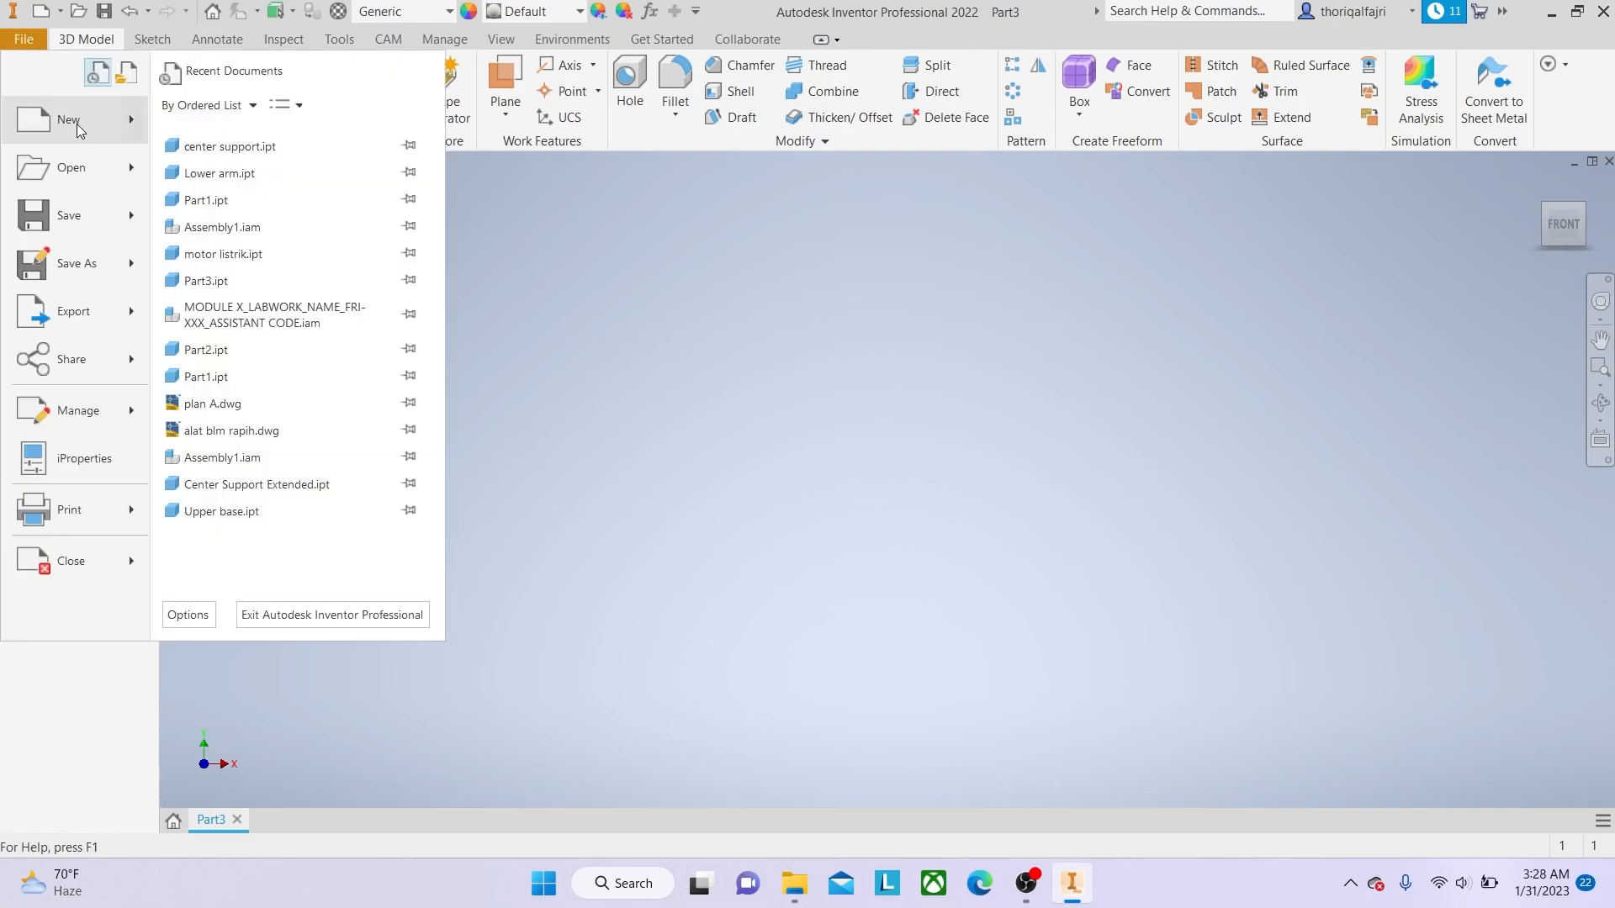
click(109, 220)
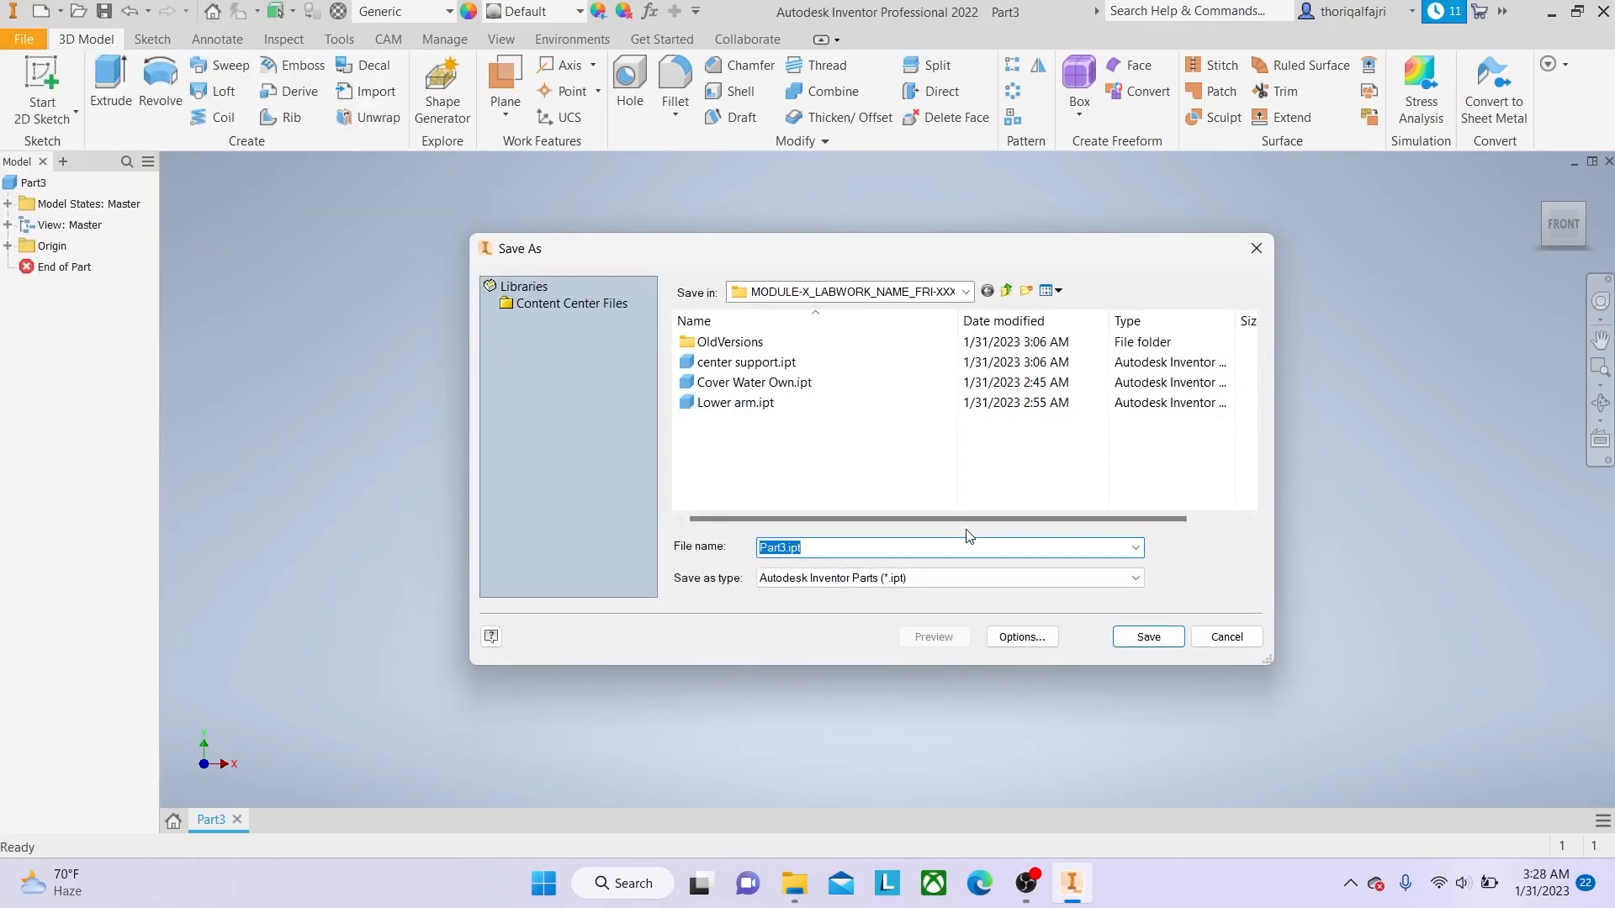
text(Upper Center Support)
click(1146, 637)
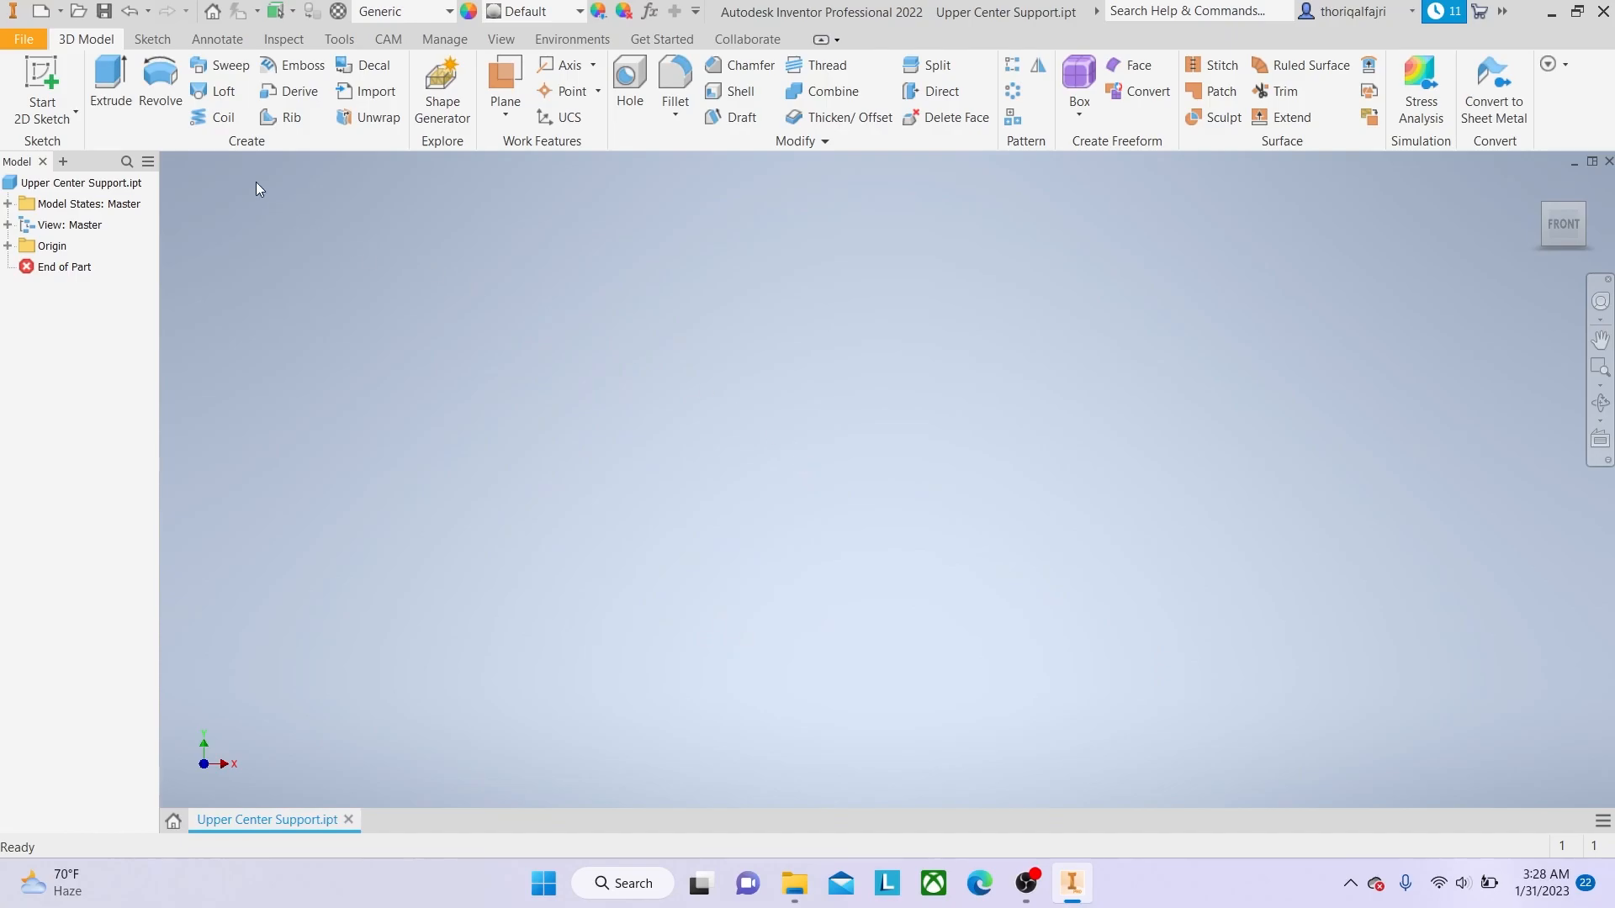
Start a 2D sketch on the YZ plane.
click(52, 118)
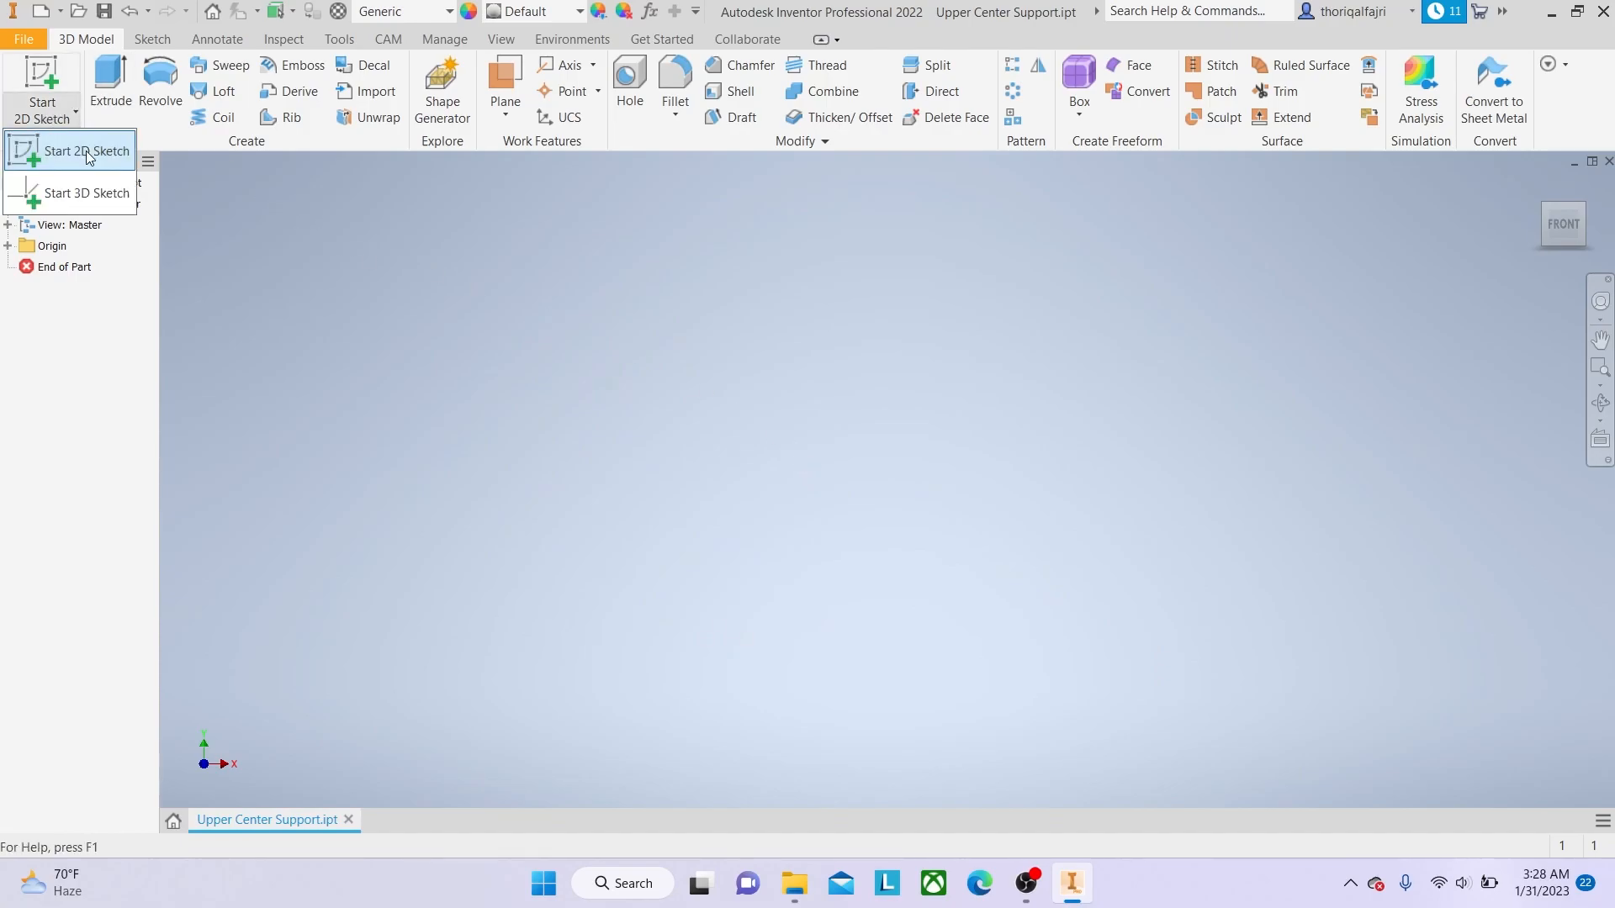
click(87, 154)
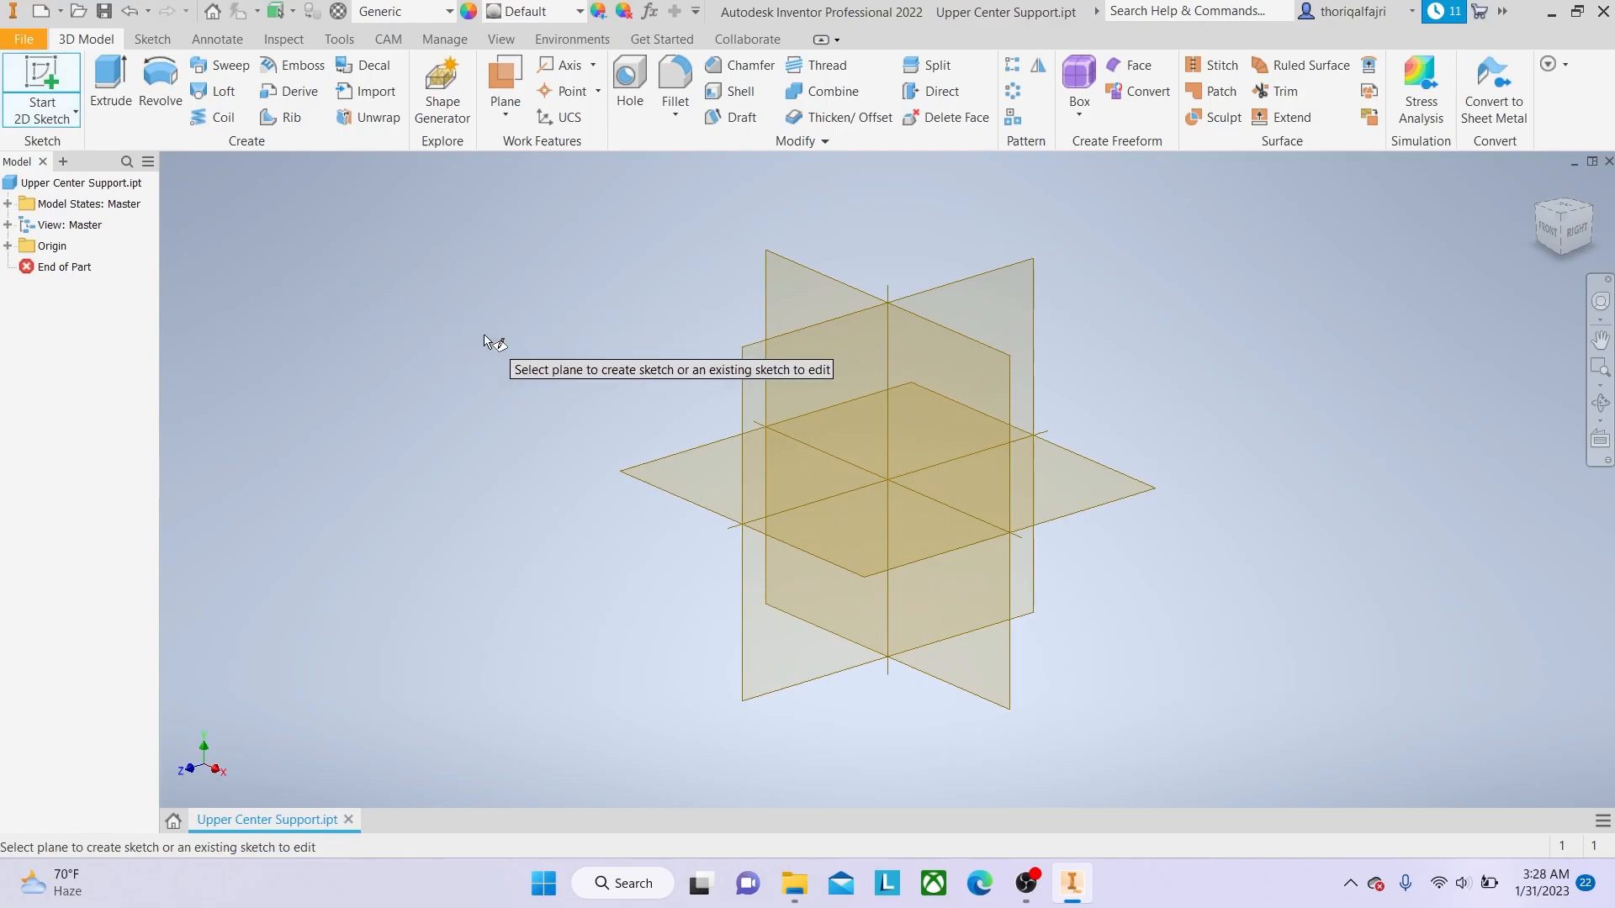
click(807, 389)
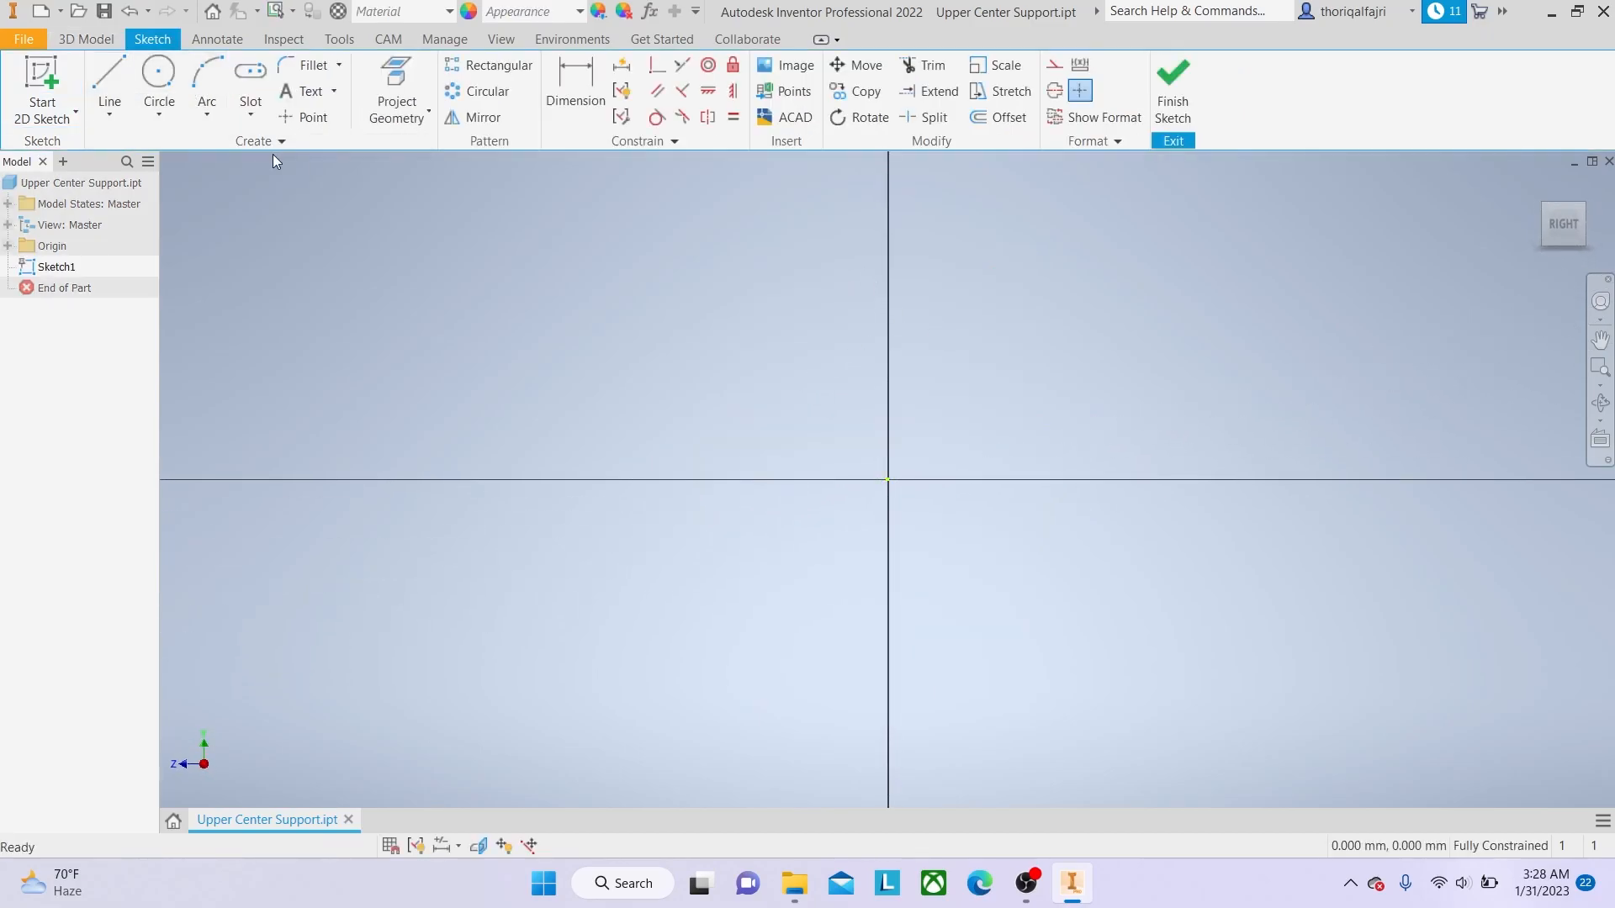
Draw a 98.5 mm horizontal baseline from the origin toward negative Z.
click(120, 116)
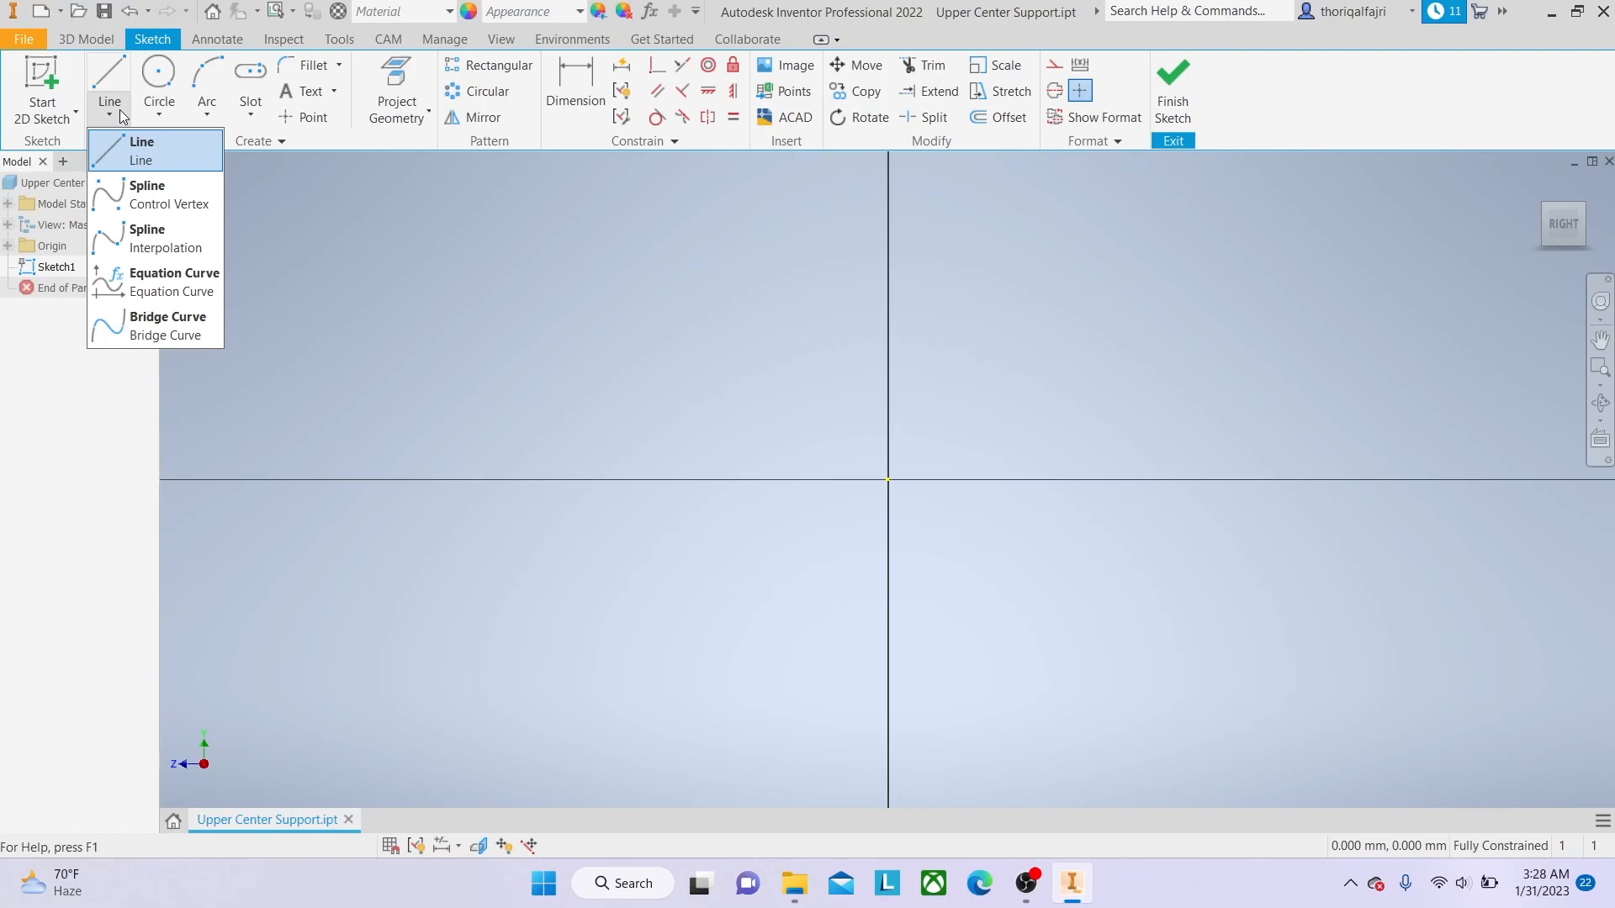
click(157, 158)
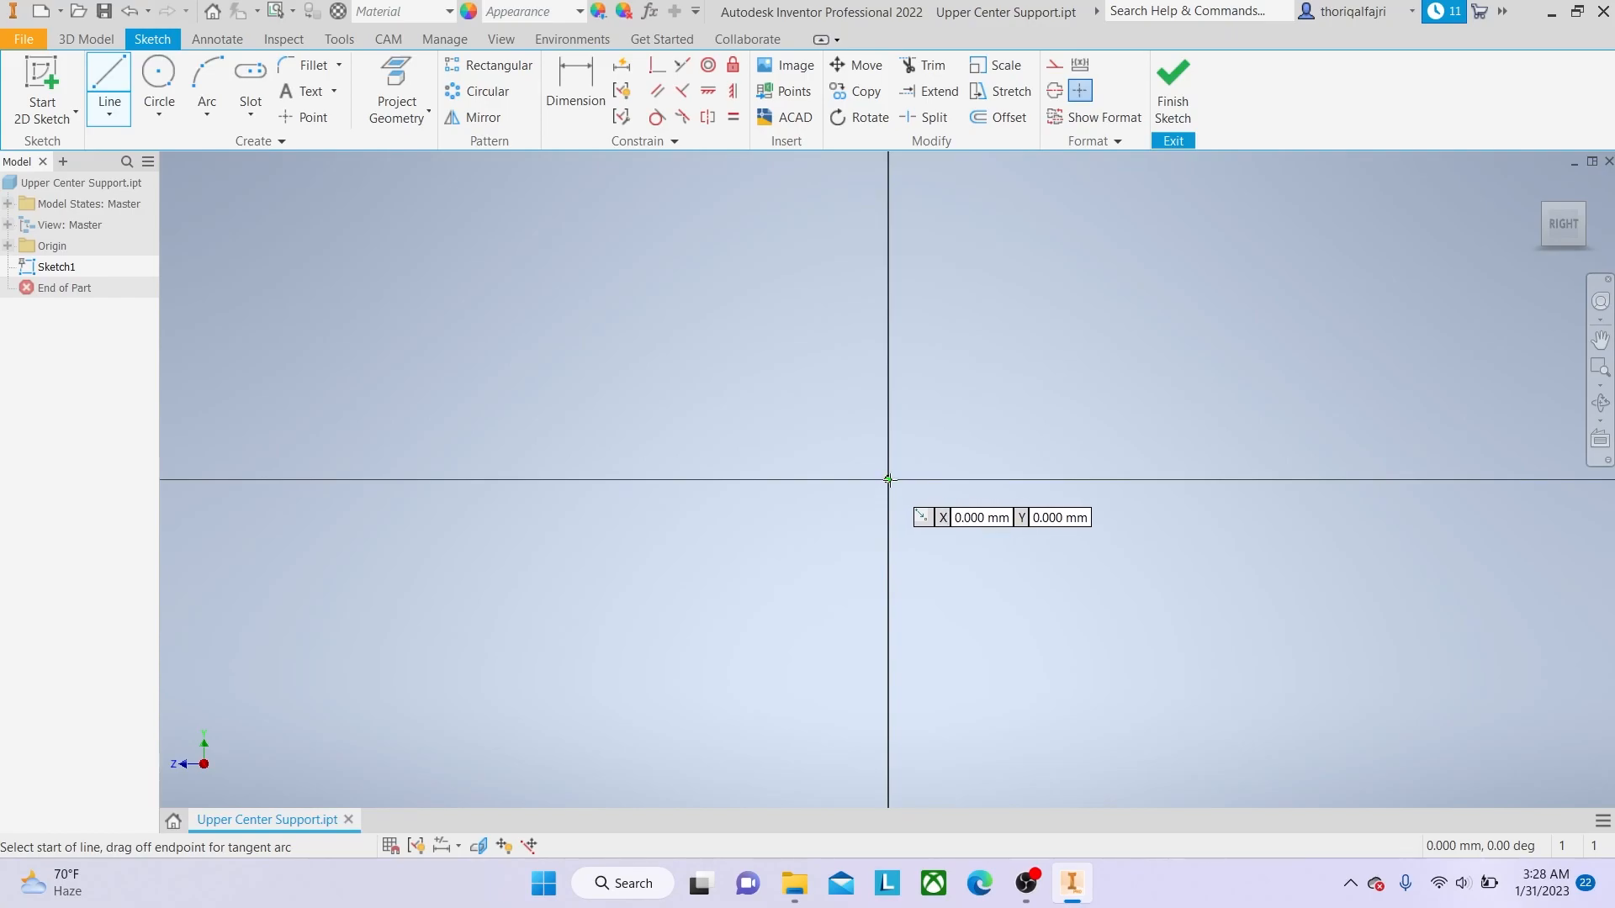
click(888, 480)
middle_drag(1489, 490, 957, 567)
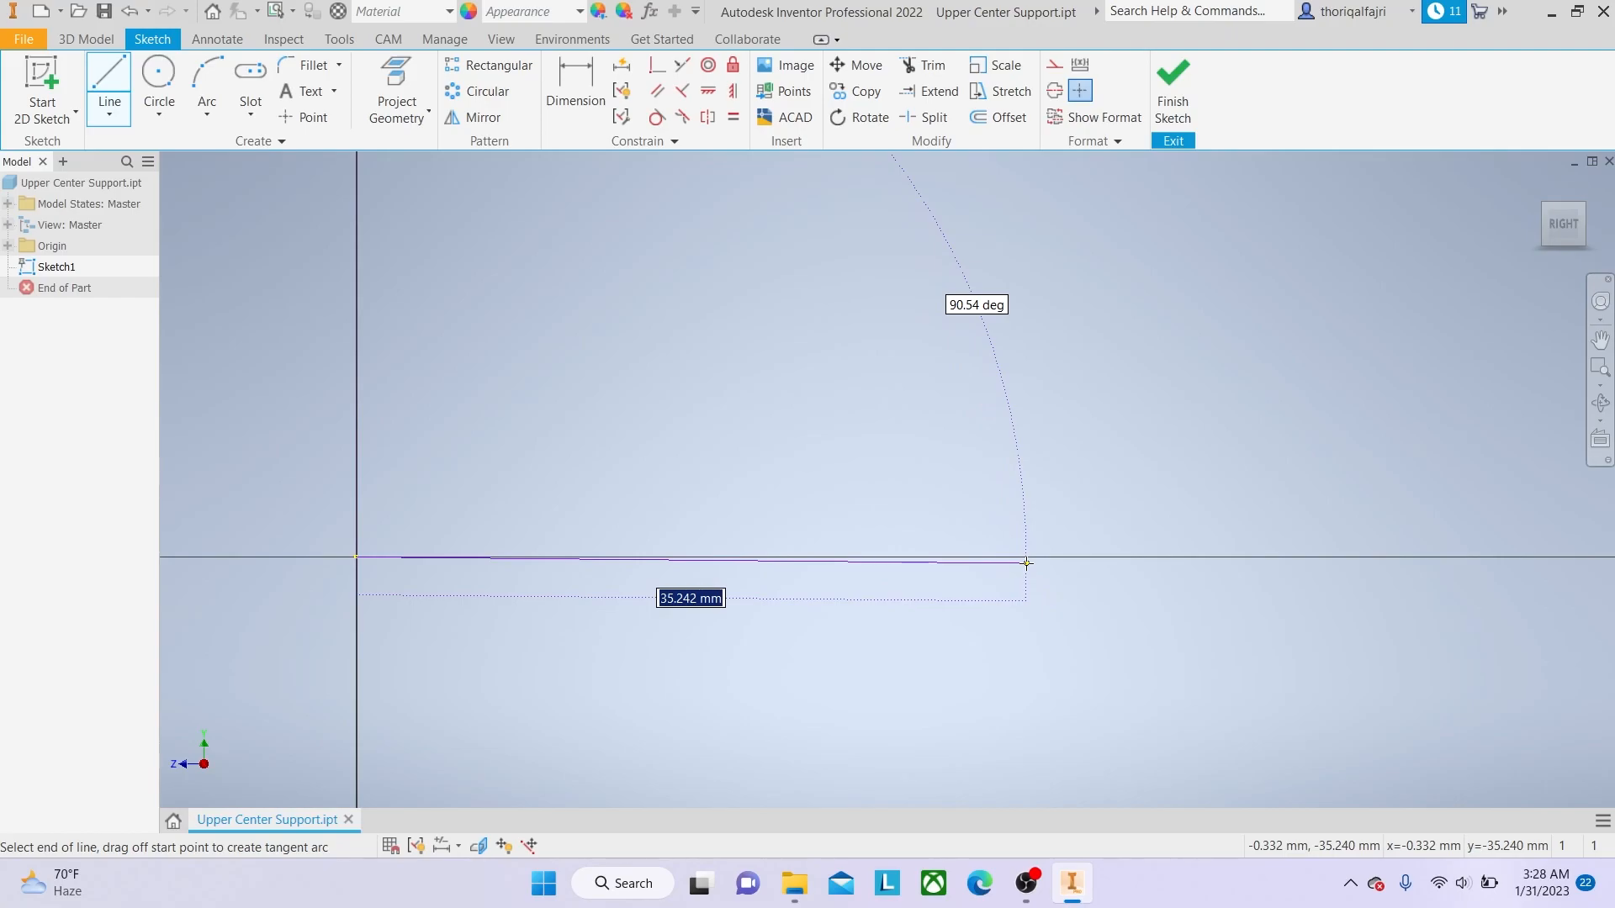
text(98.5)
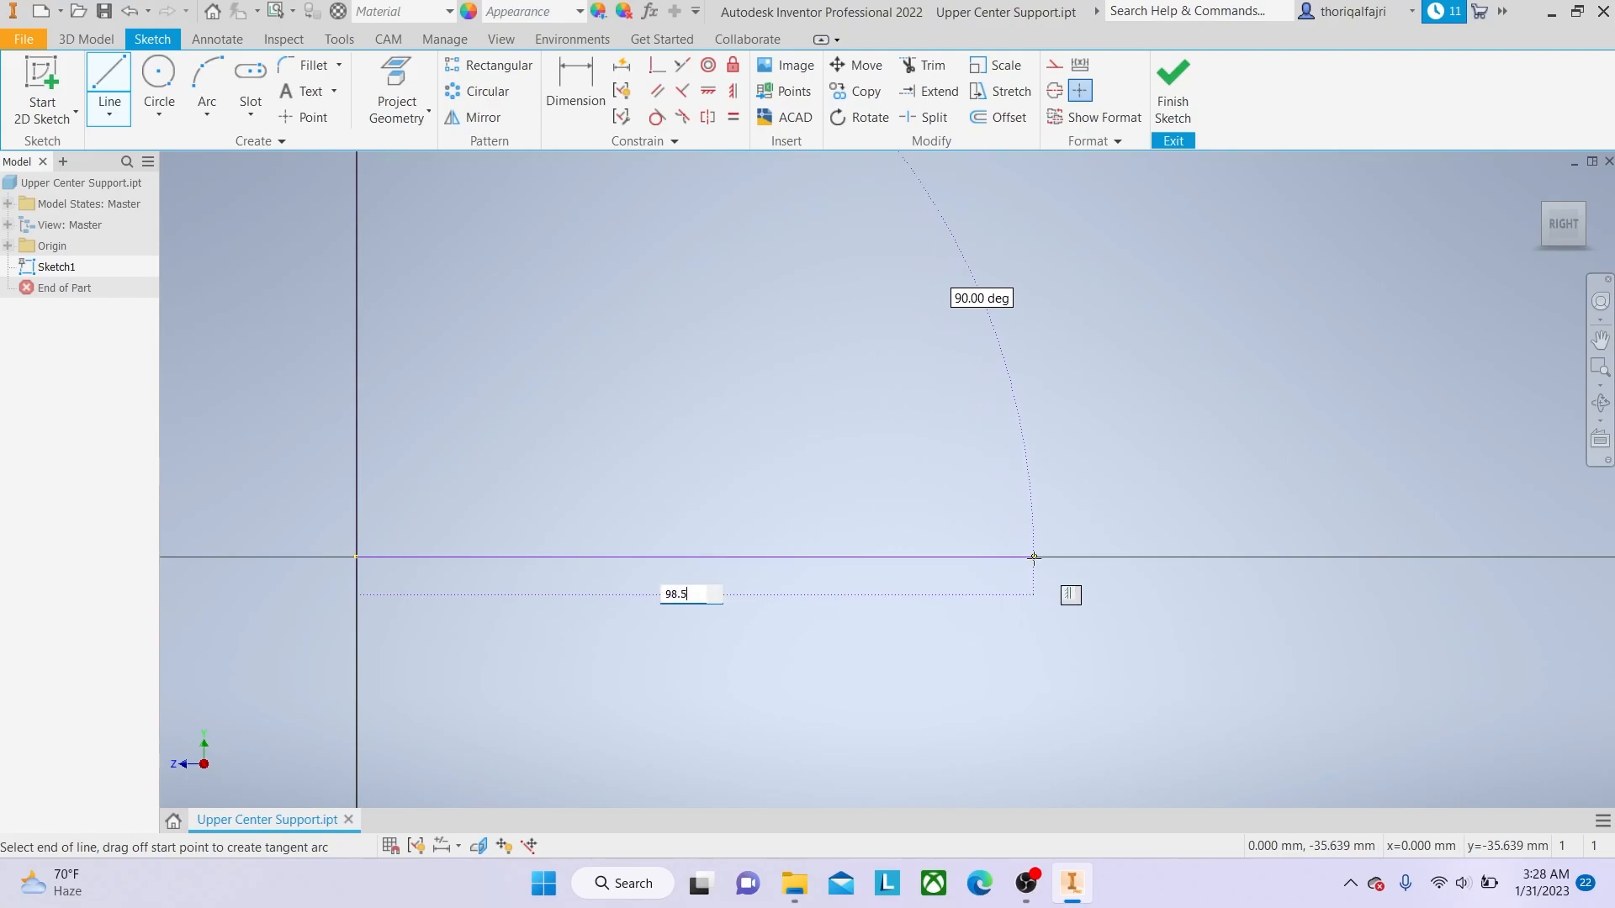
key(Return)
Continue from the baseline's far end with a stepped outline: 6 mm up, 10 mm inward, 5 mm up and 15 mm inward.
mouse_move(1093, 589)
middle_down()
mouse_move(558, 629)
mouse_move(788, 565)
middle_up()
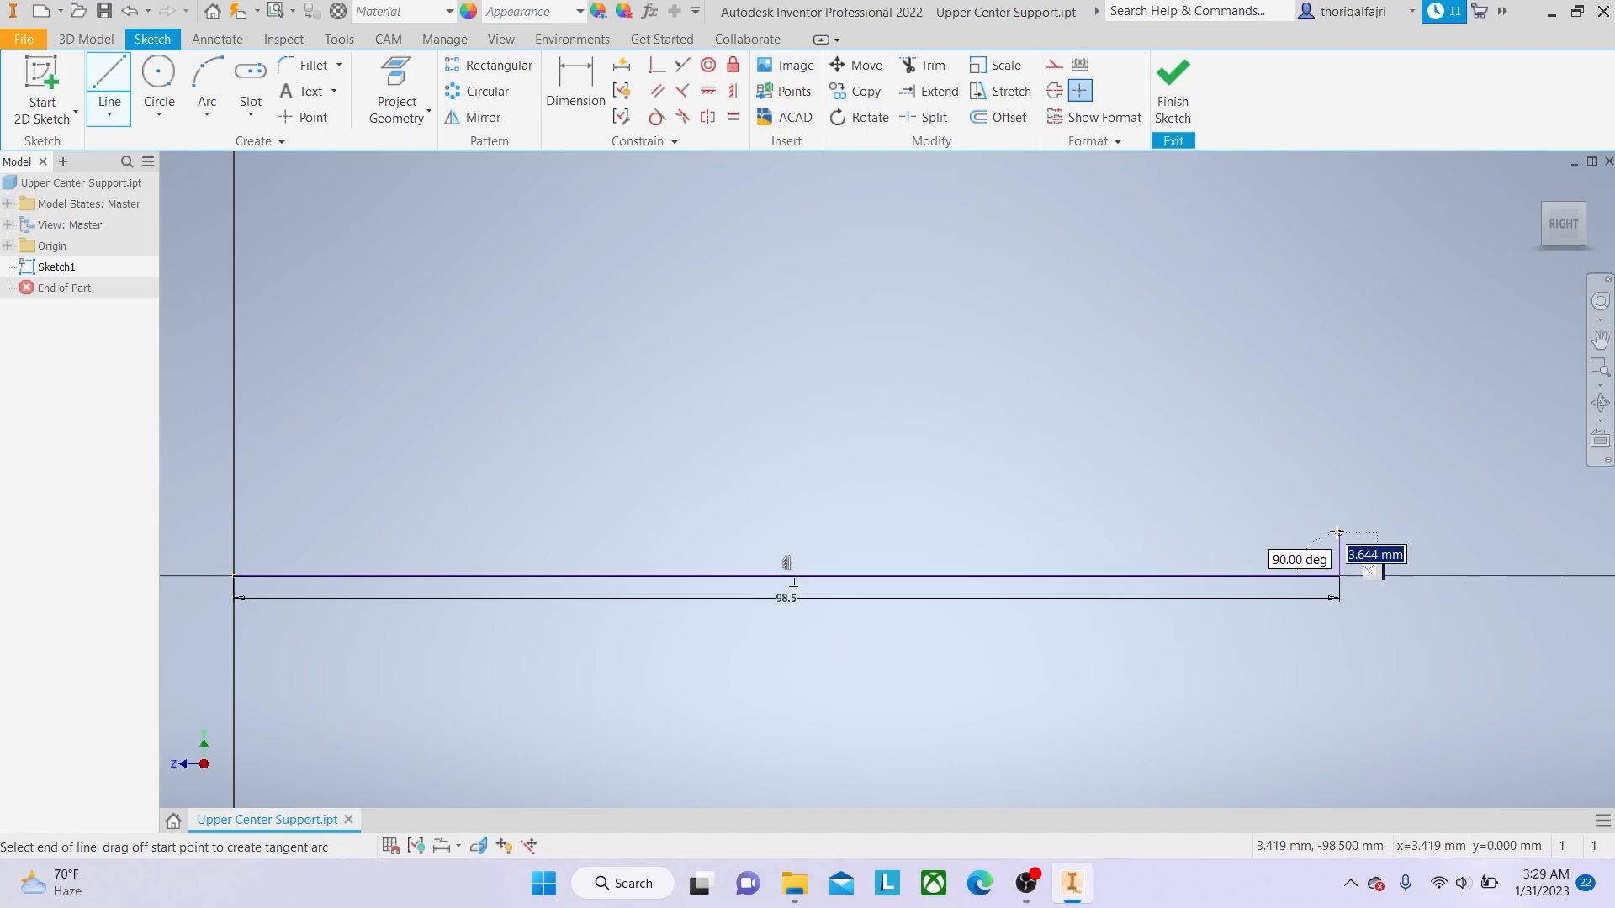
click(1339, 530)
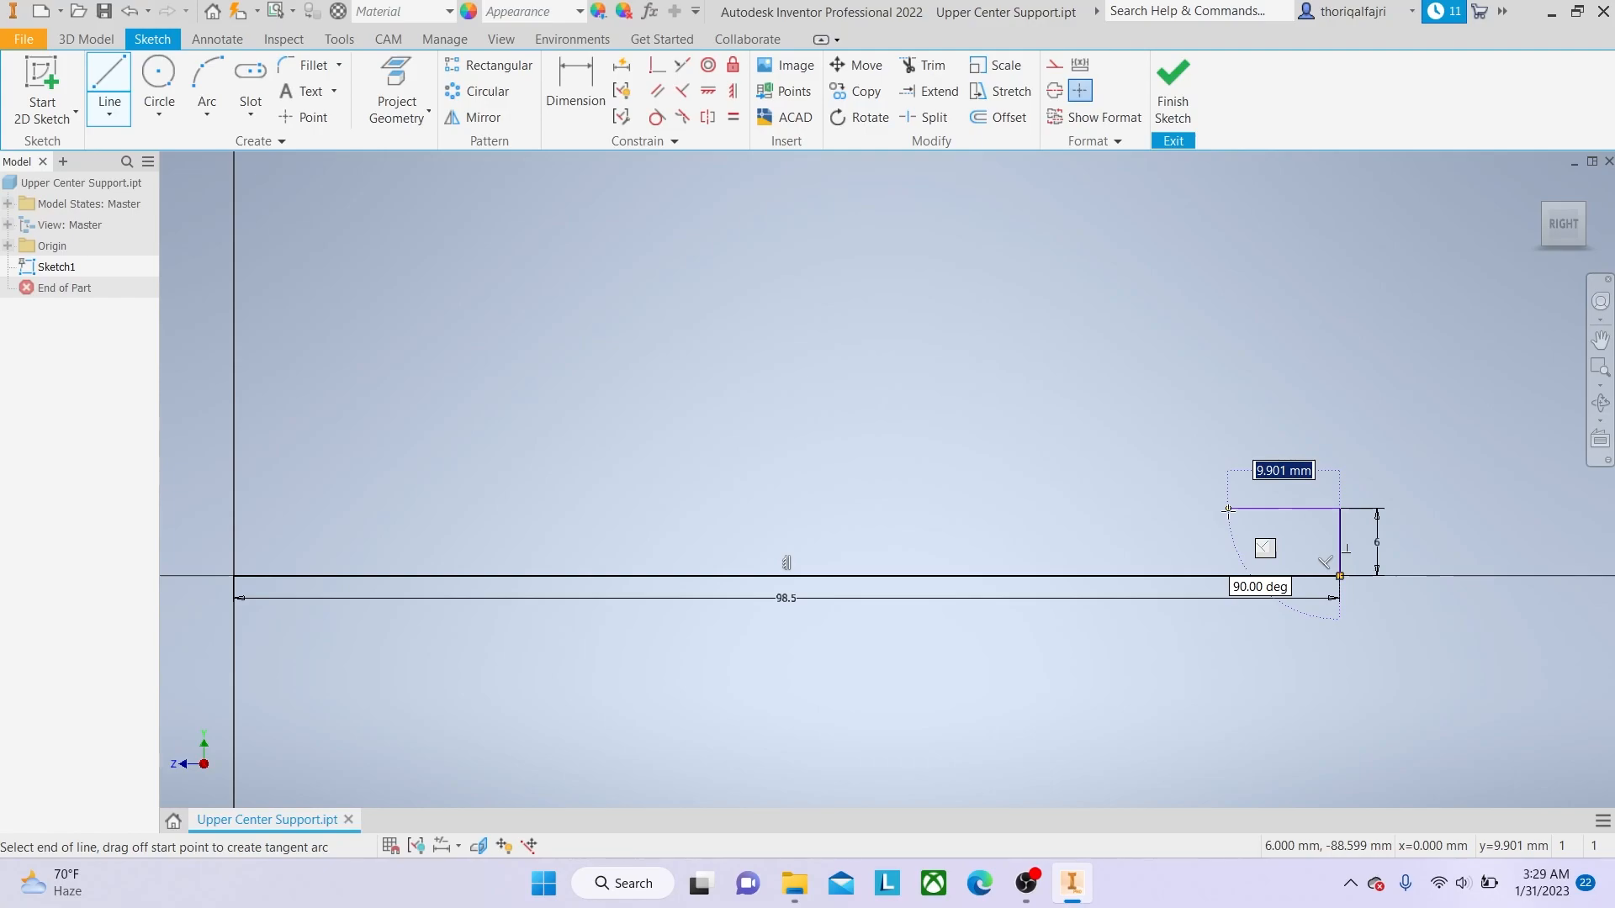
text(10)
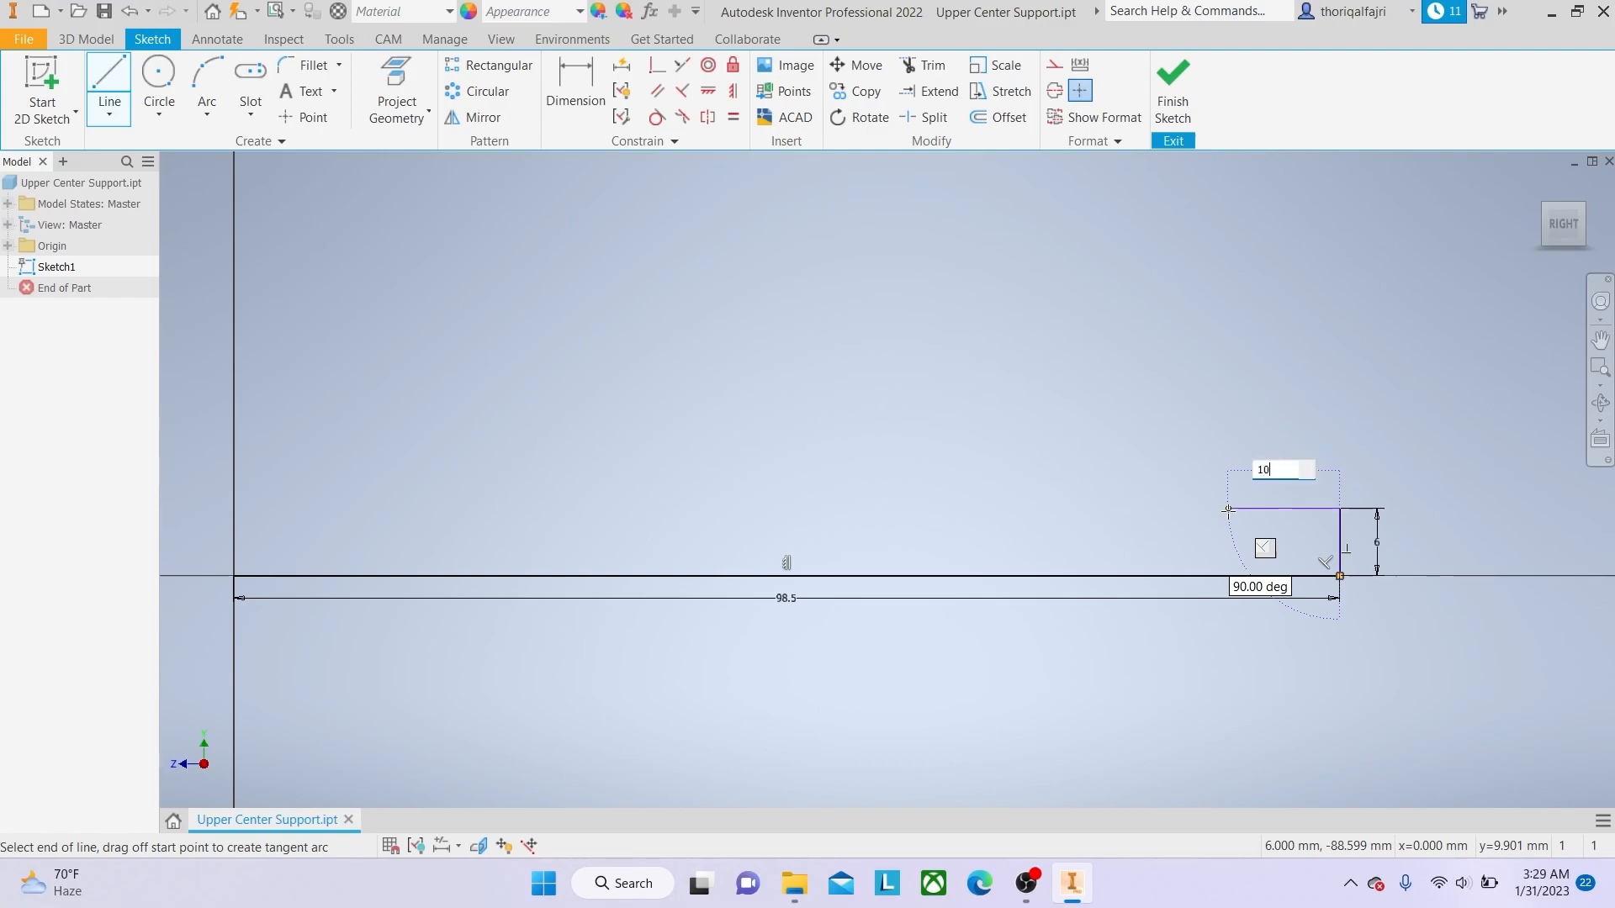
key(Return)
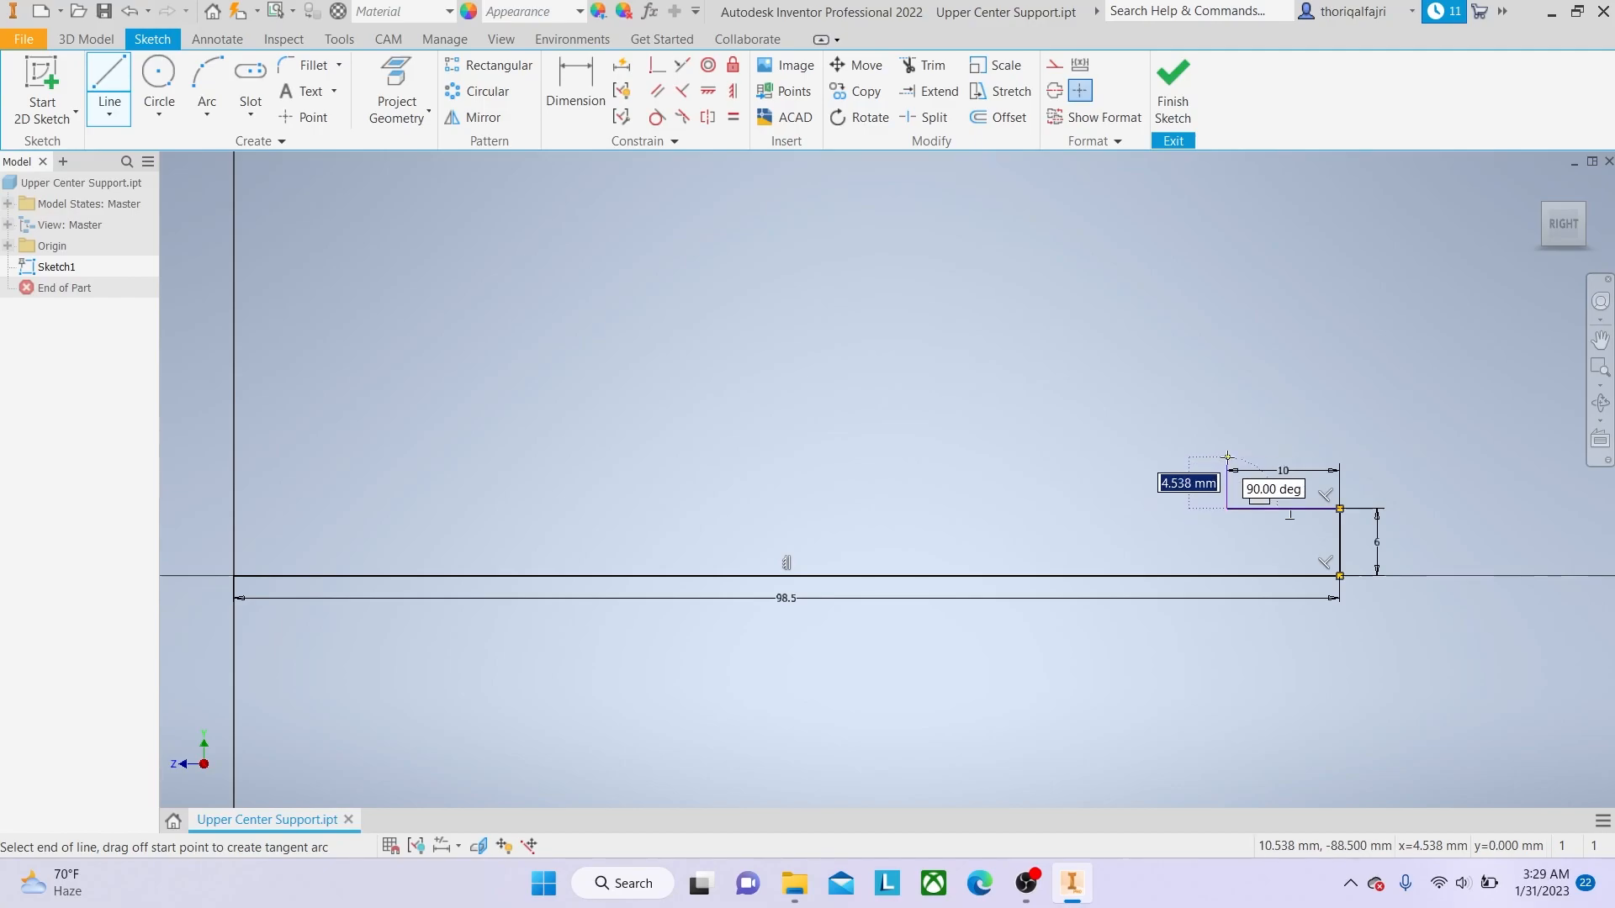
text(5)
key(Return)
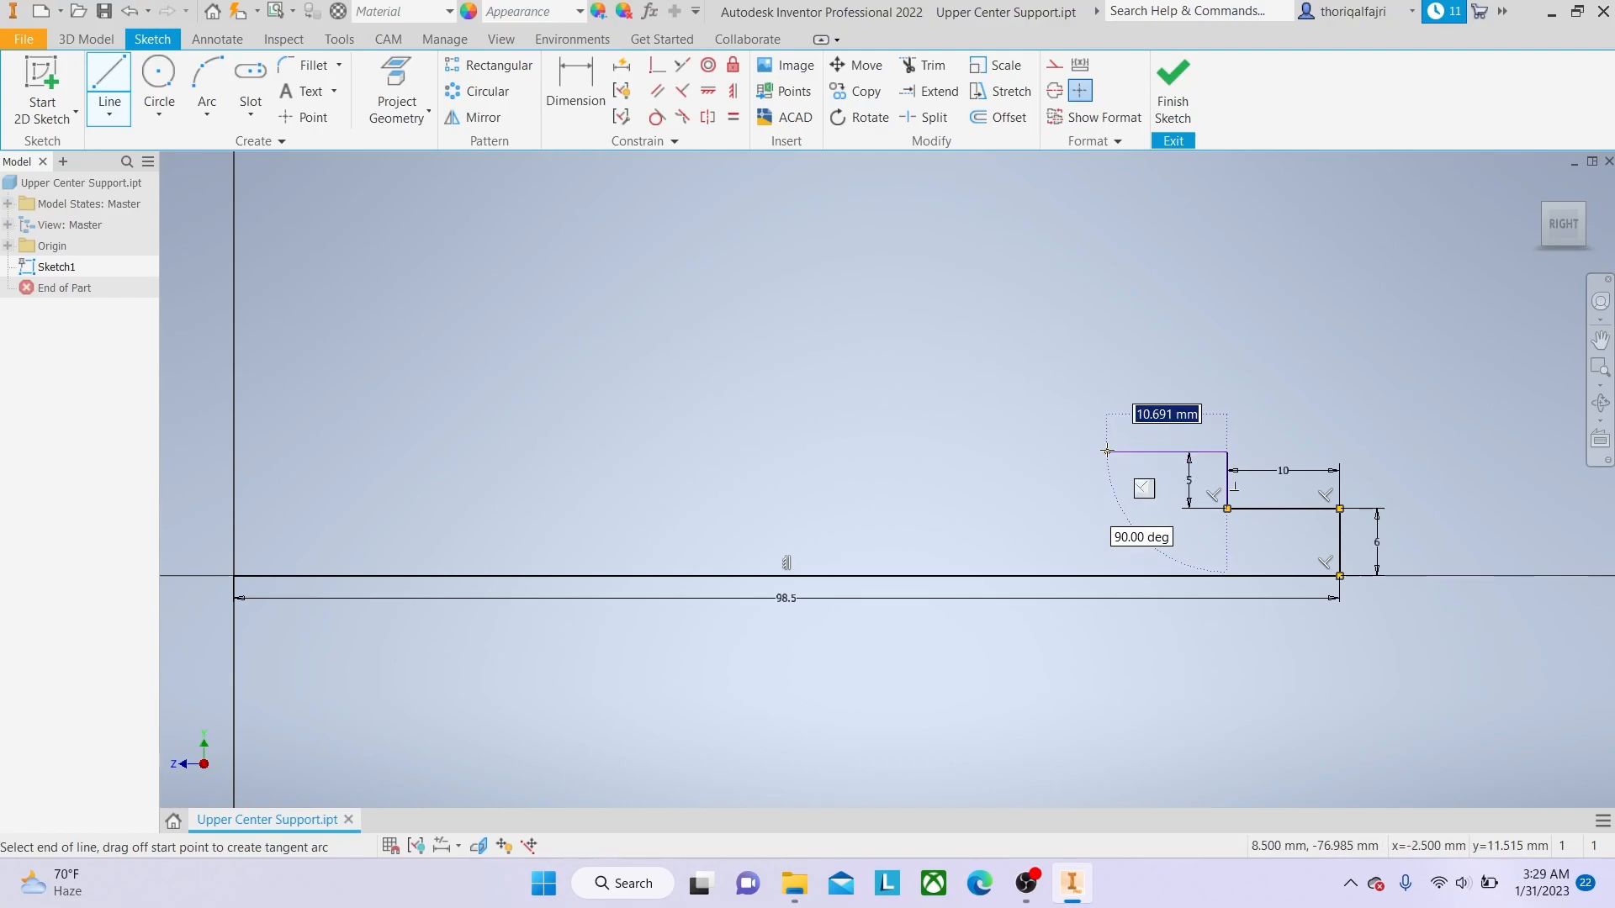
text(15)
key(Return)
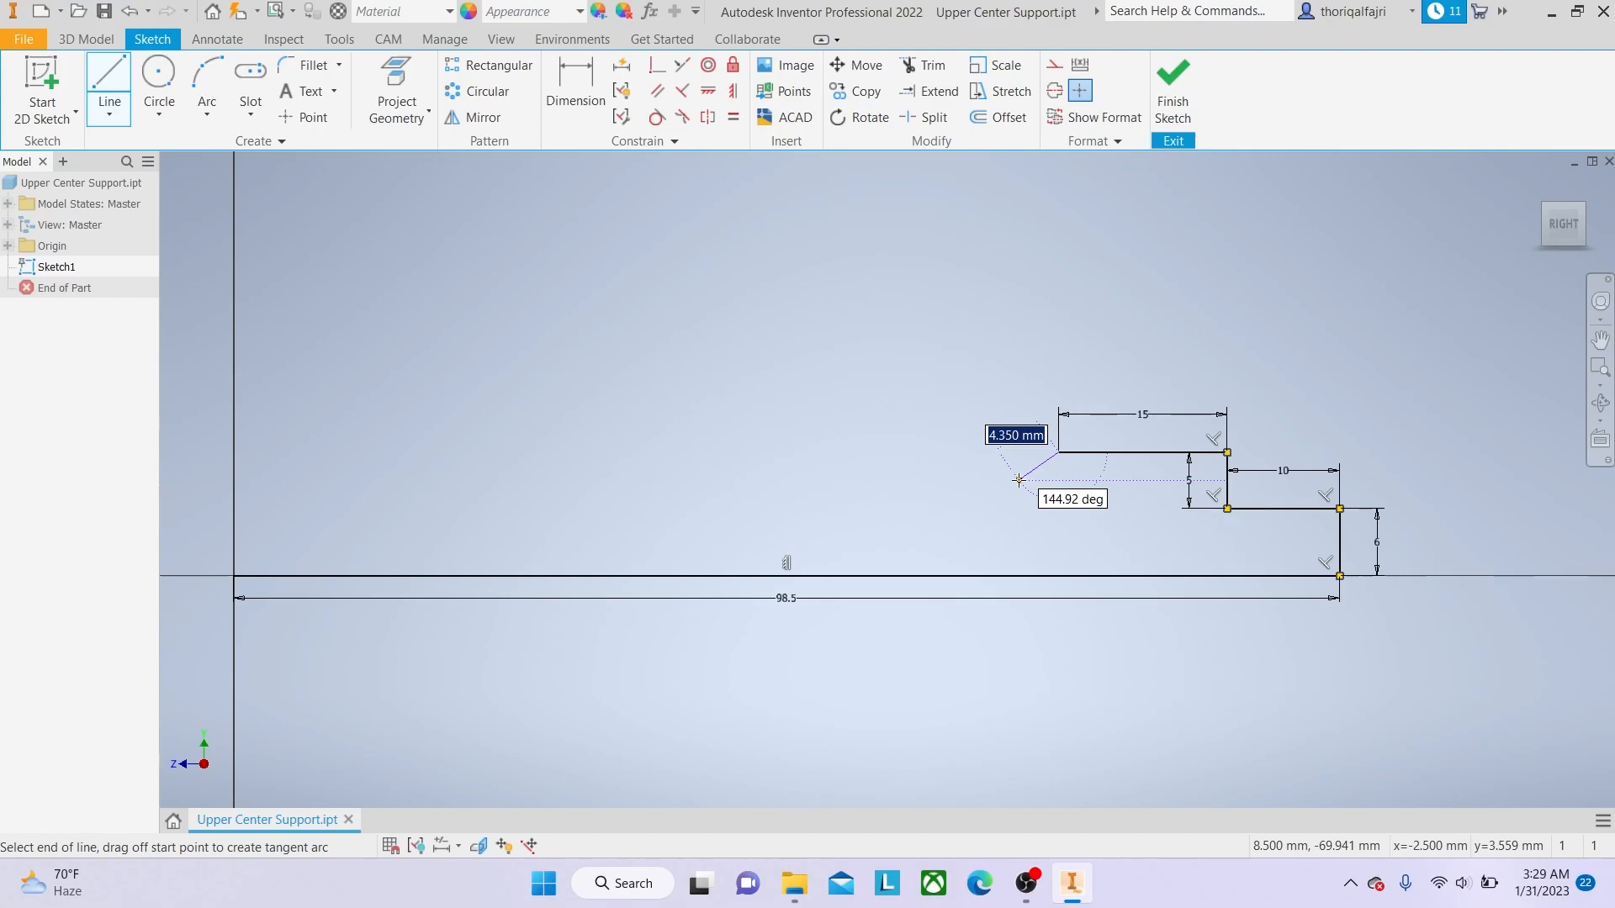
End the outline with a line sloping down inward from the 15 mm edge, and dimension it 3 mm high and 5 mm wide.
right_click(1085, 501)
click(1164, 503)
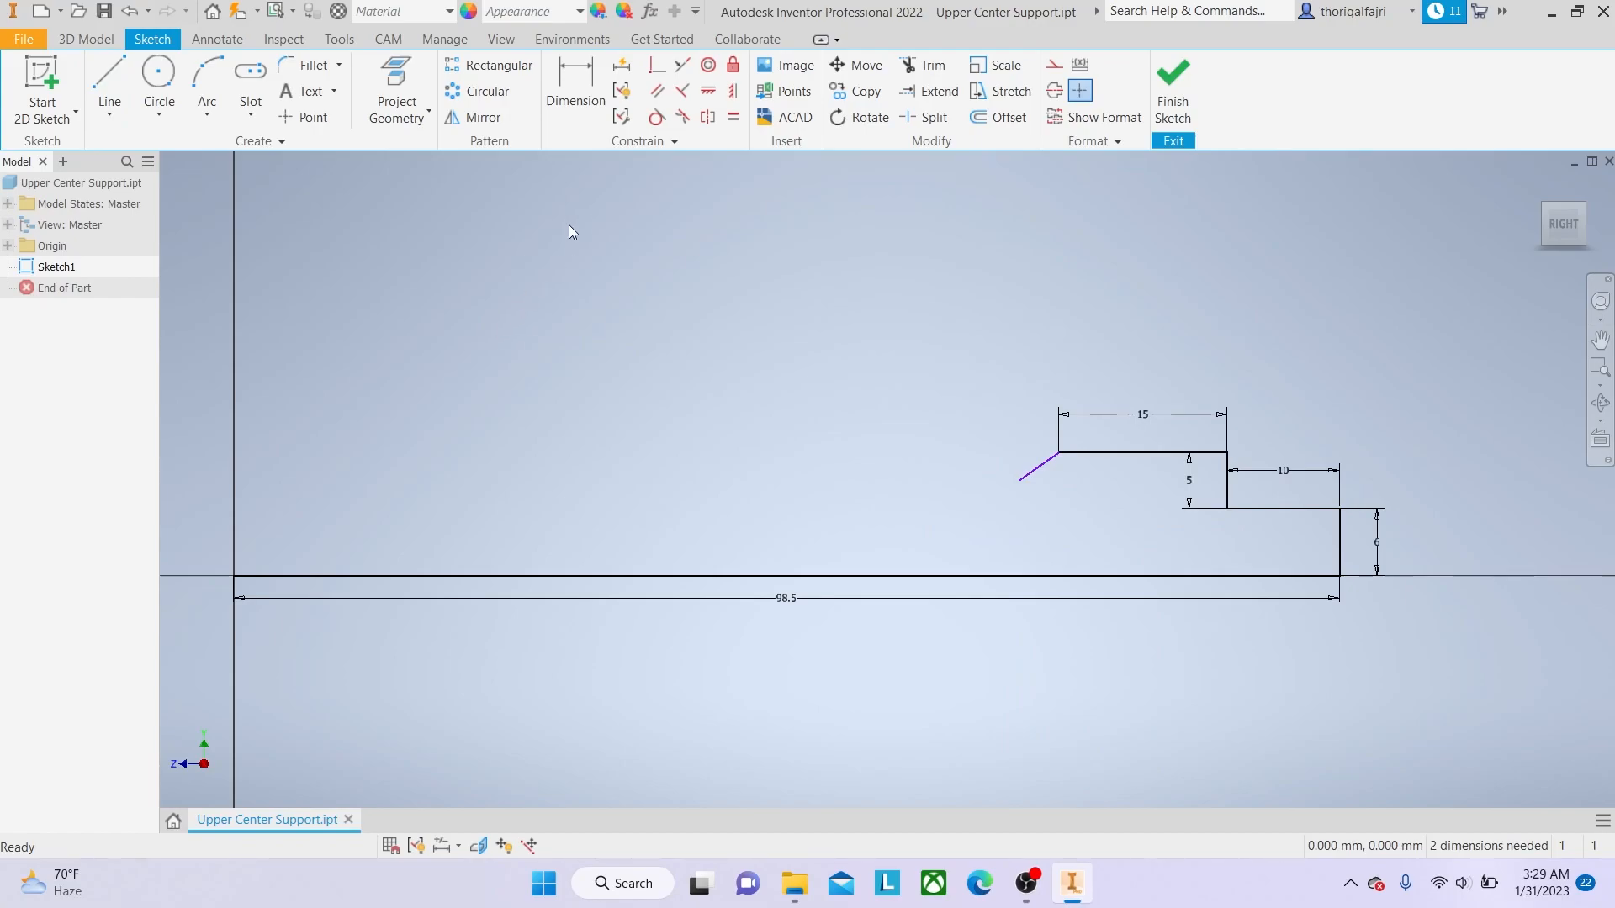
click(570, 106)
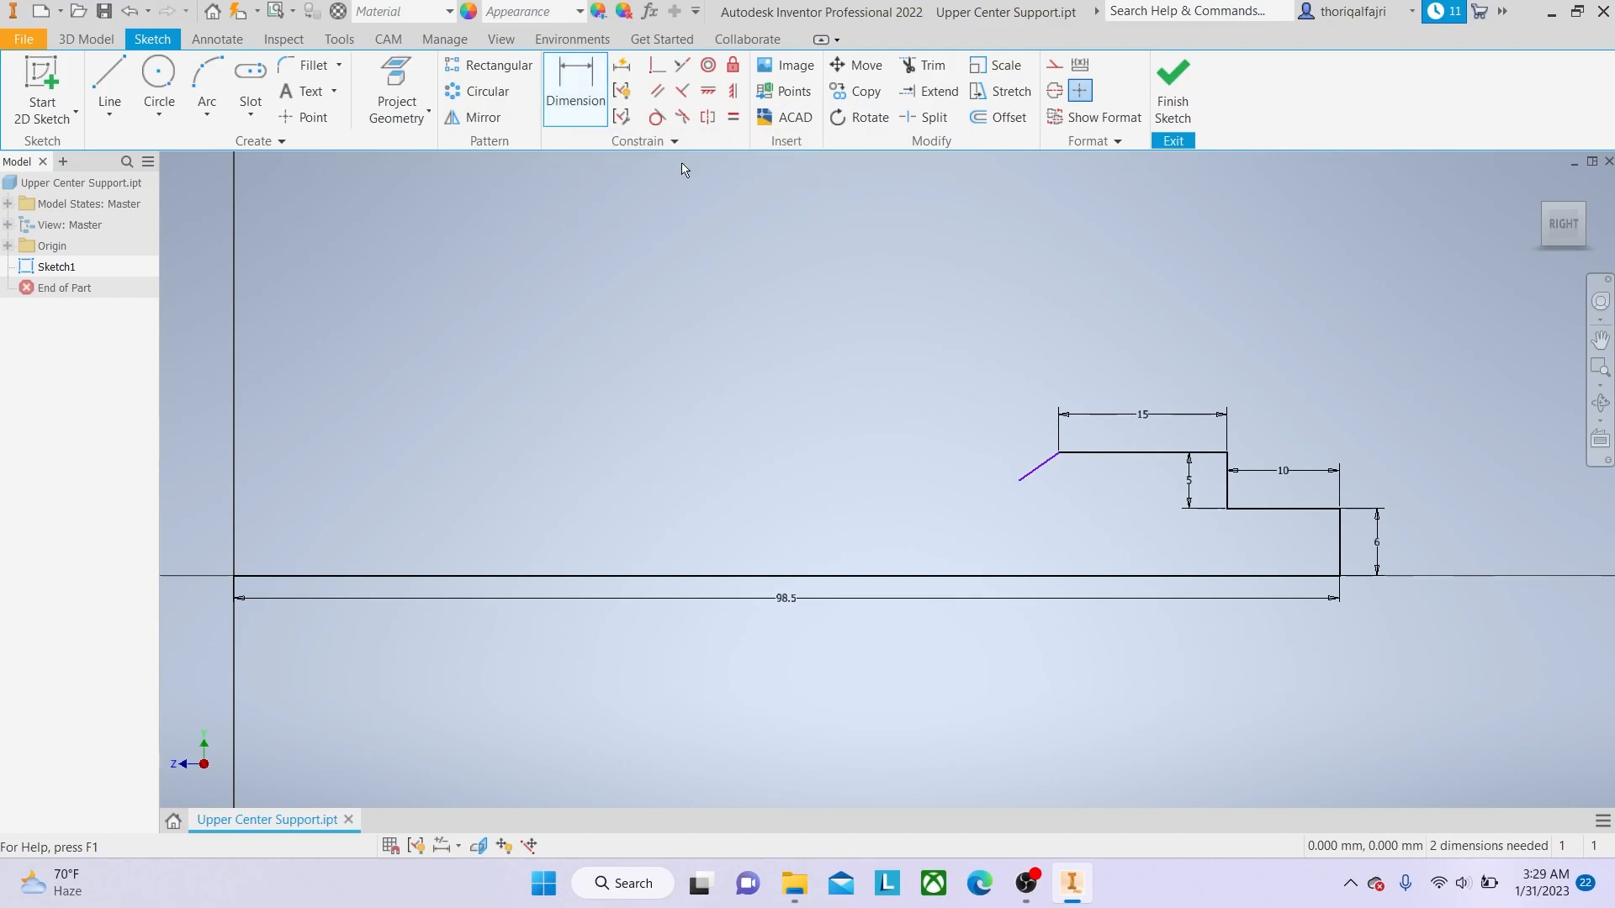
click(1051, 482)
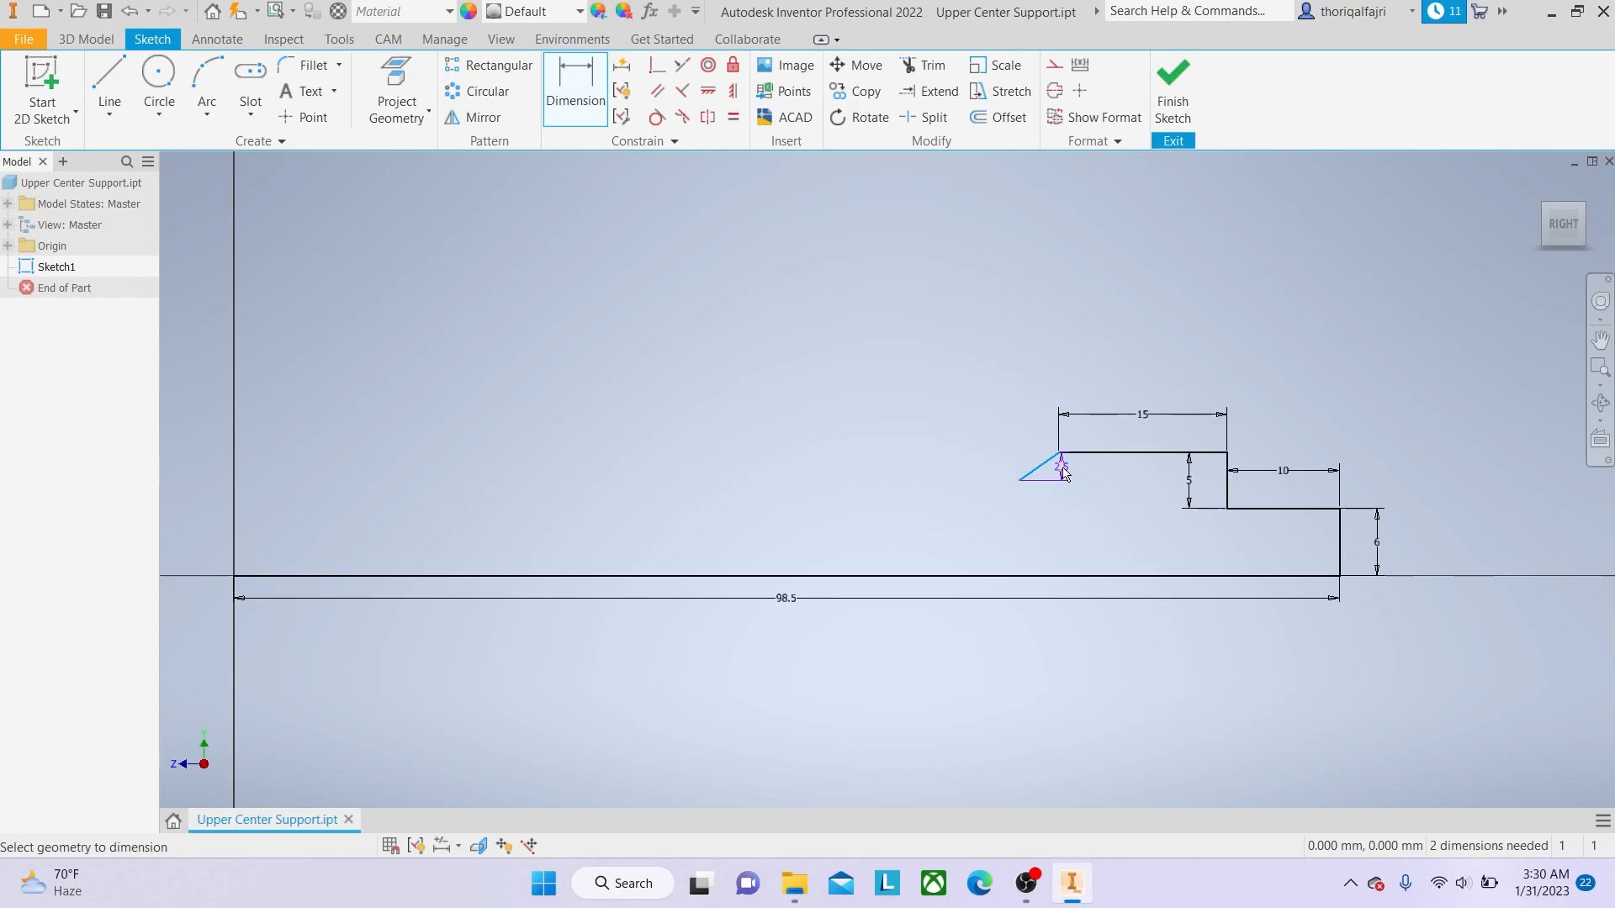
click(1064, 473)
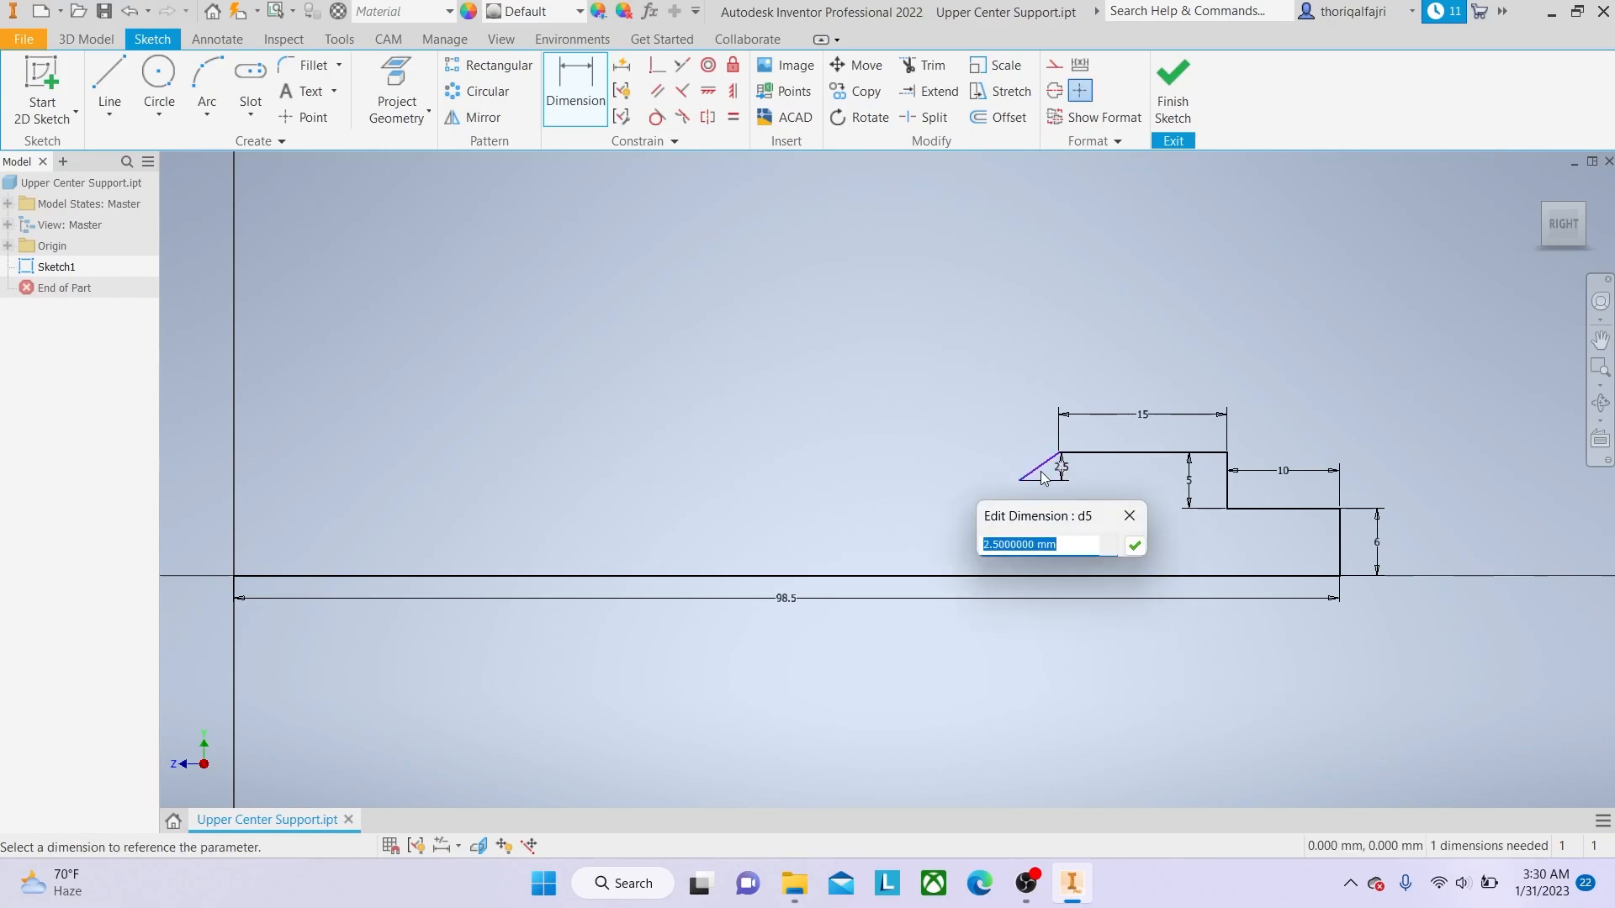
text(3)
key(Return)
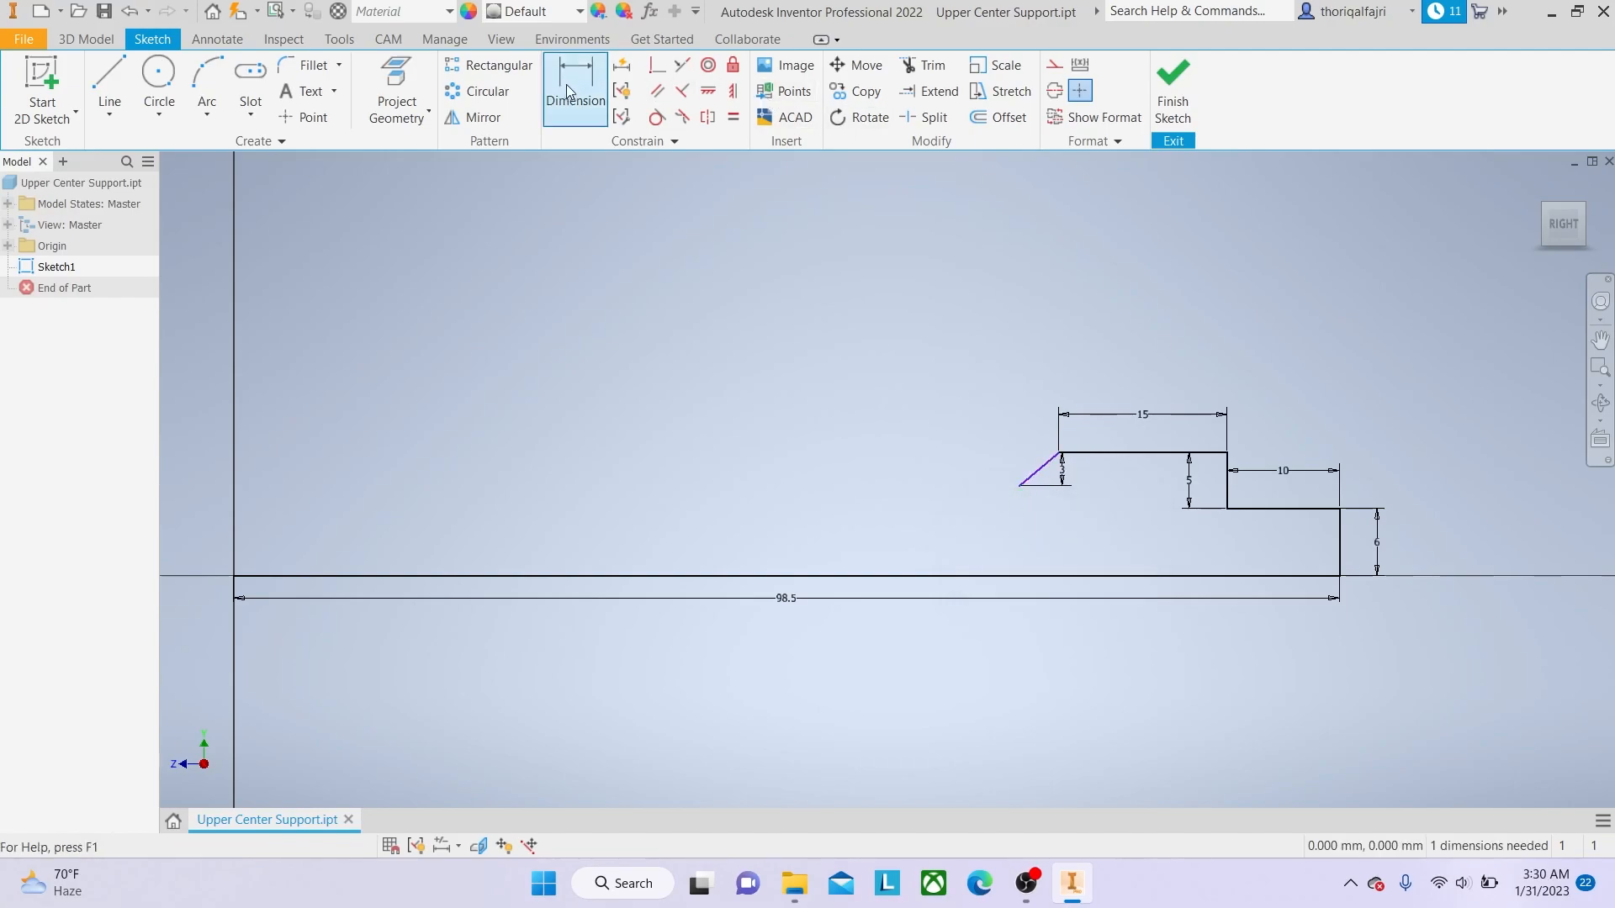
click(1037, 471)
click(1037, 503)
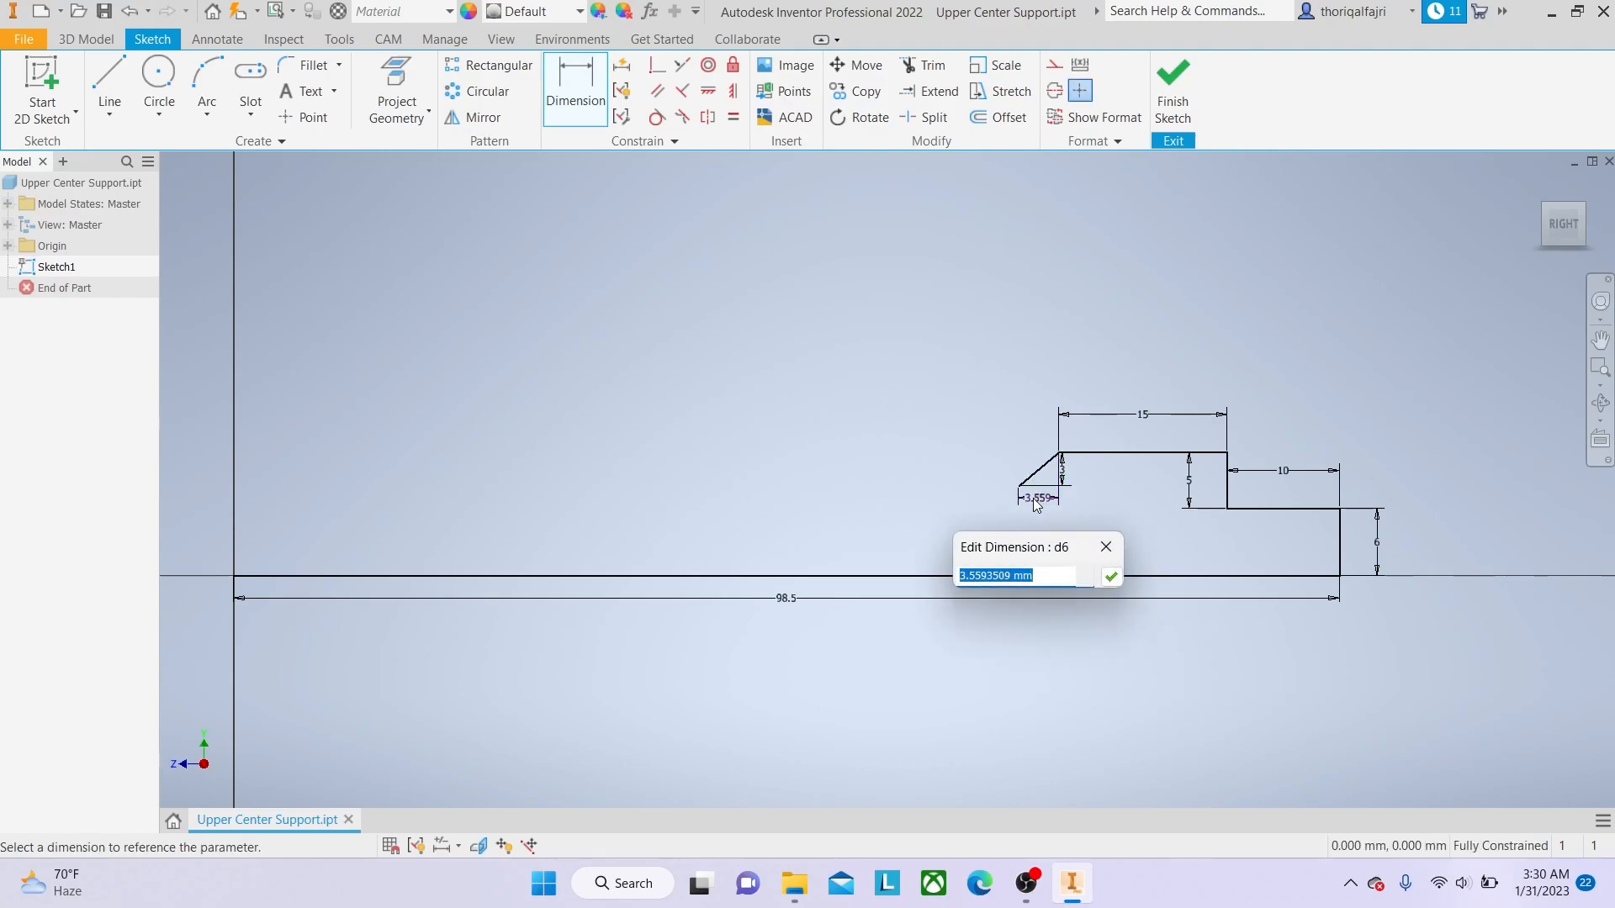
text(5)
key(Return)
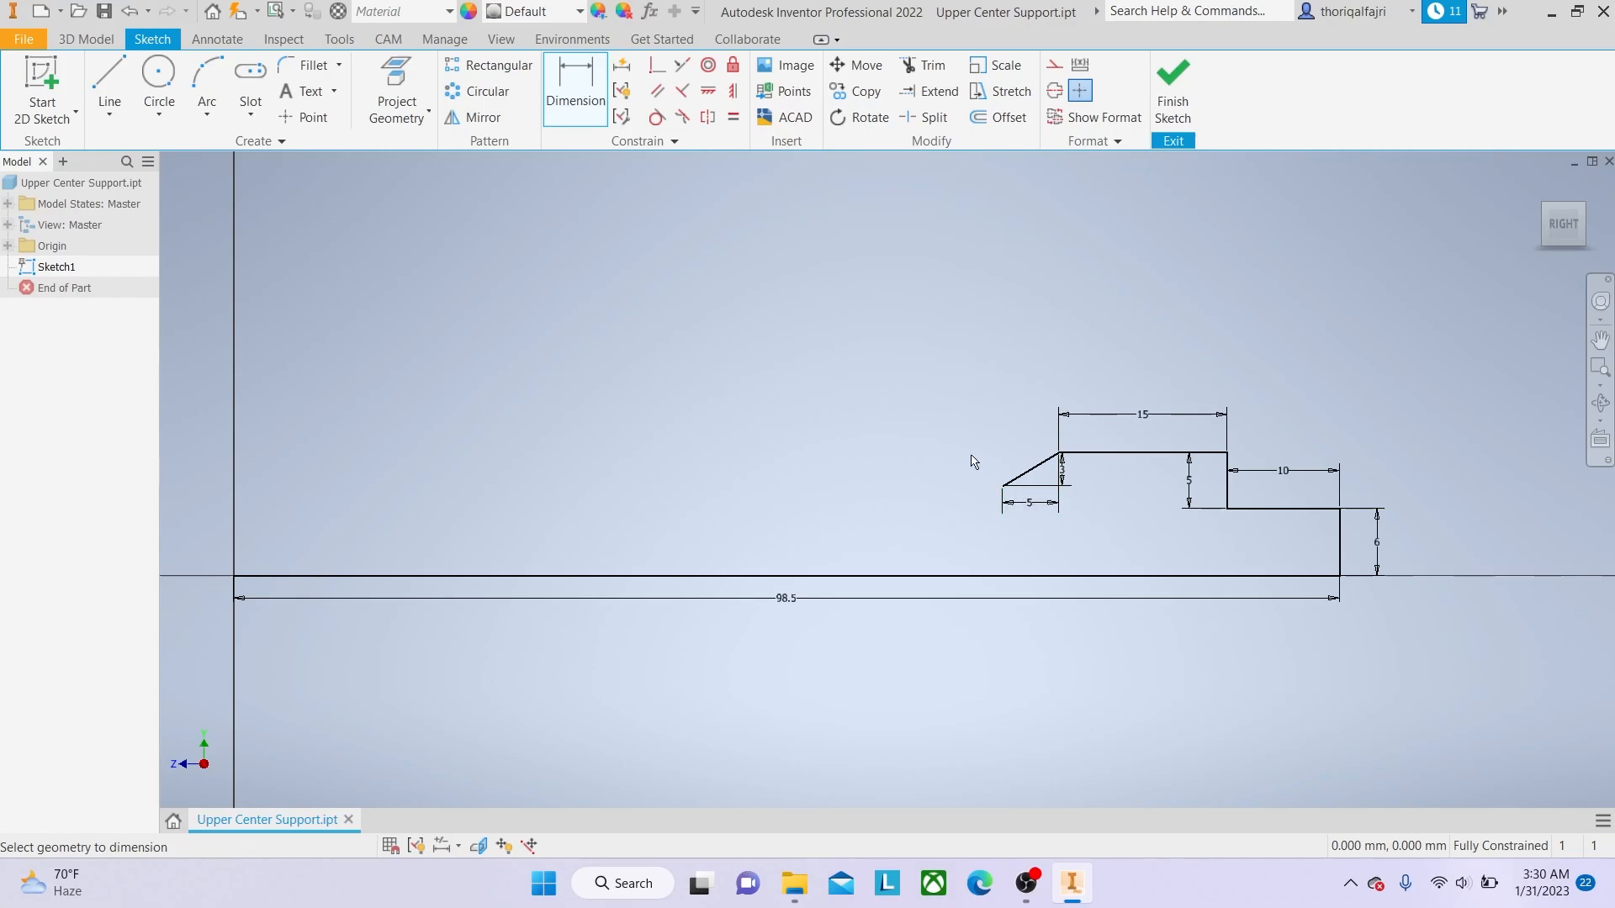
Draw a stepped outline from the origin: 6 mm up, 10 mm inward, 5 mm up and 21 mm inward.
click(123, 74)
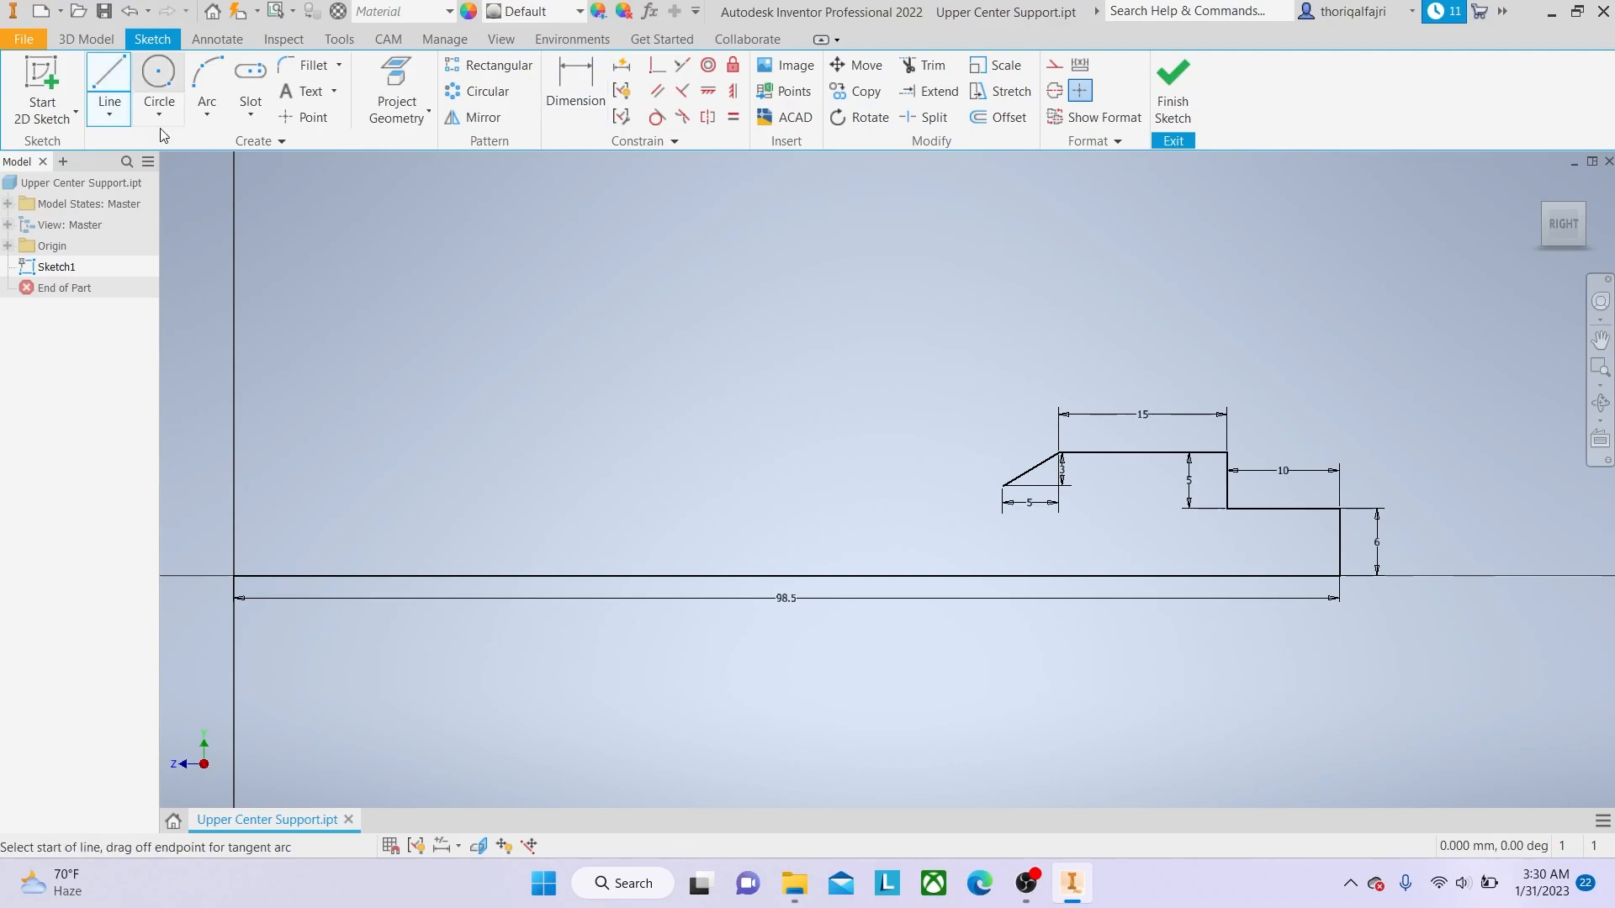
click(234, 576)
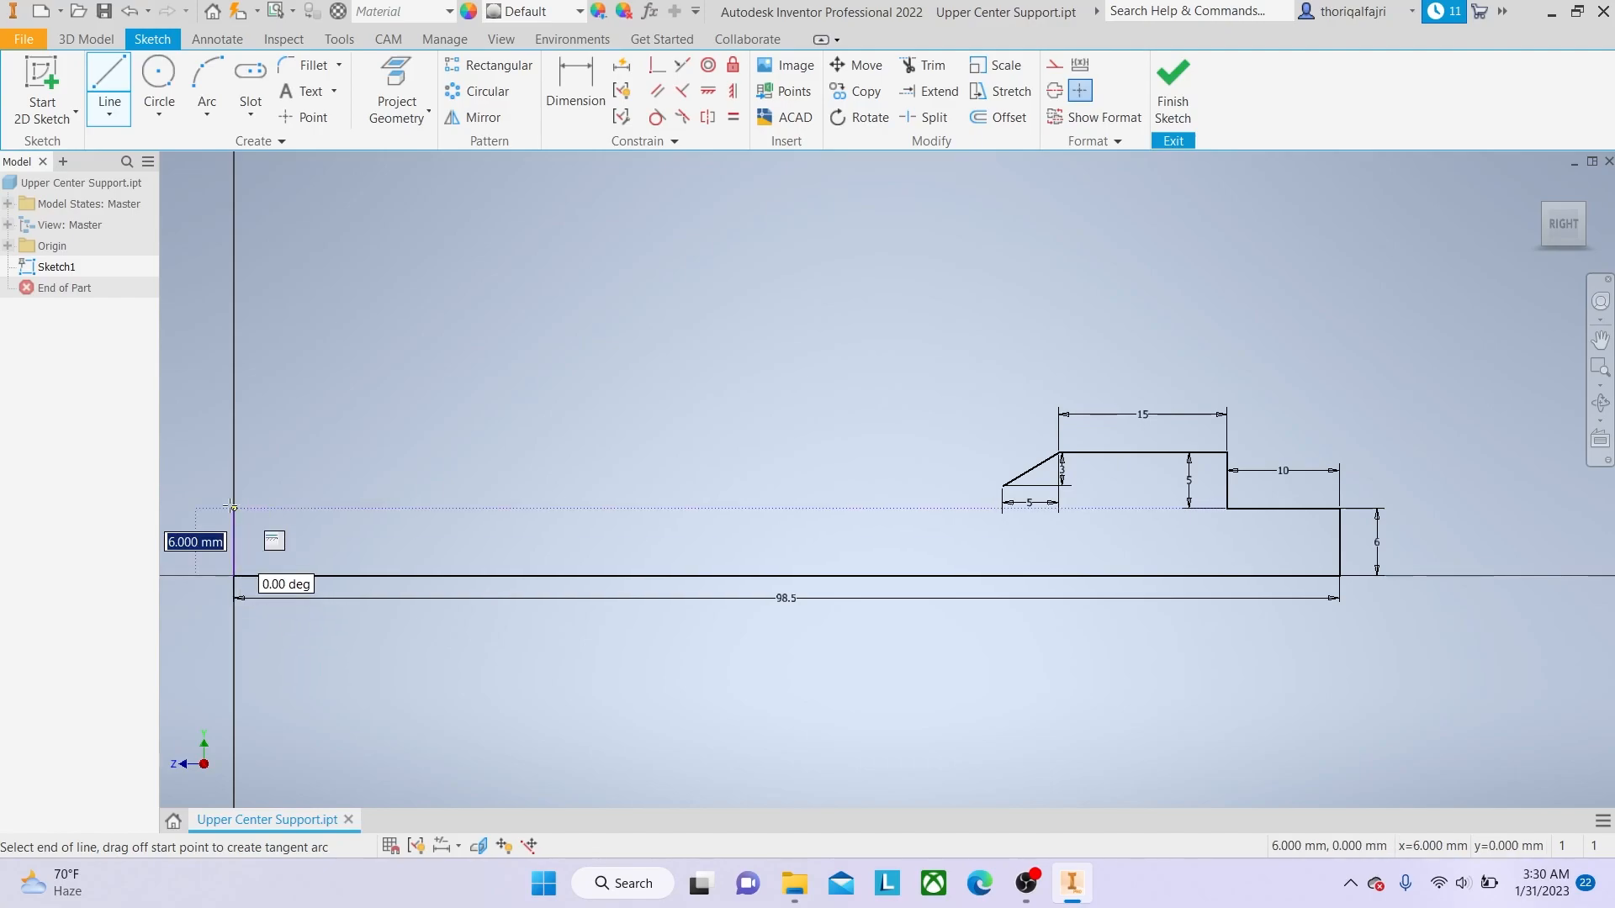
key(Return)
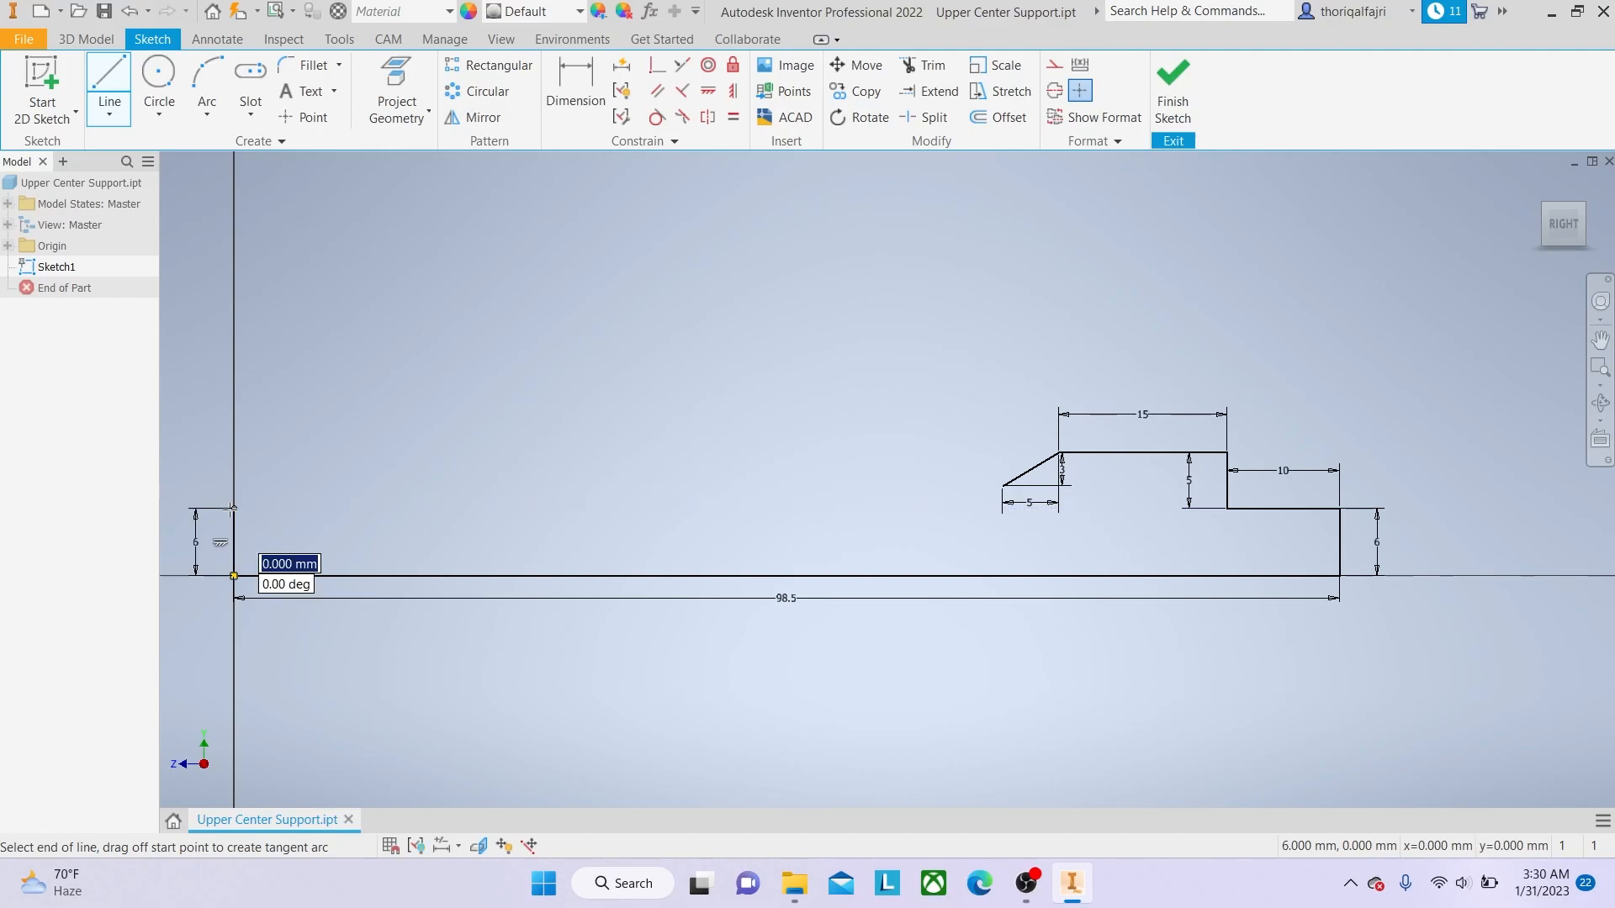
text(10)
key(Return)
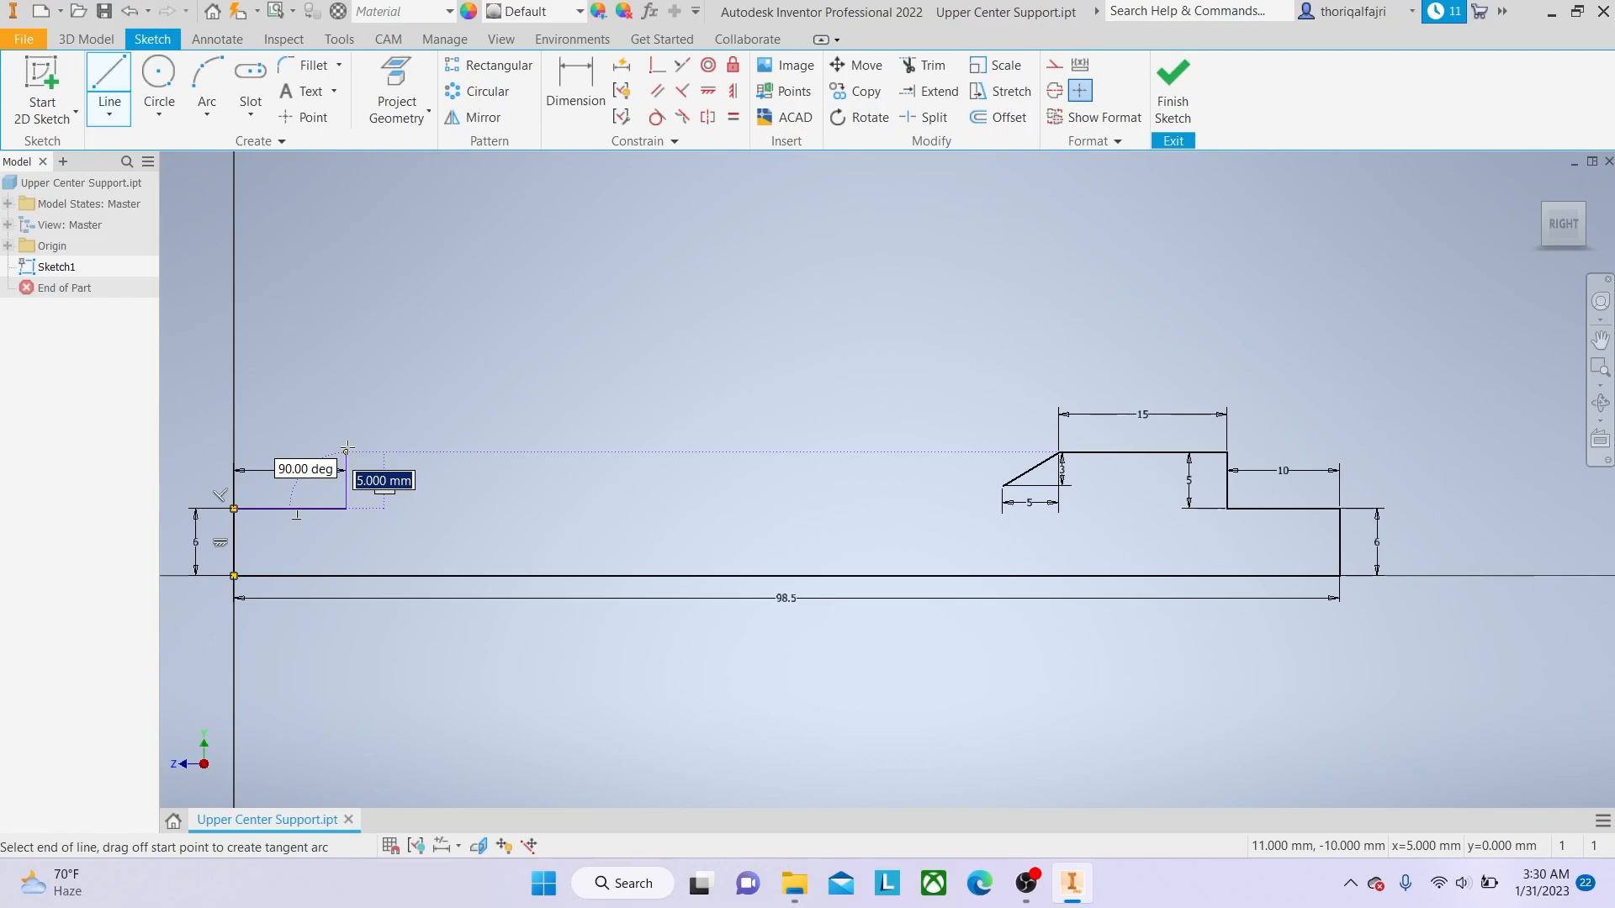
text(5)
key(Return)
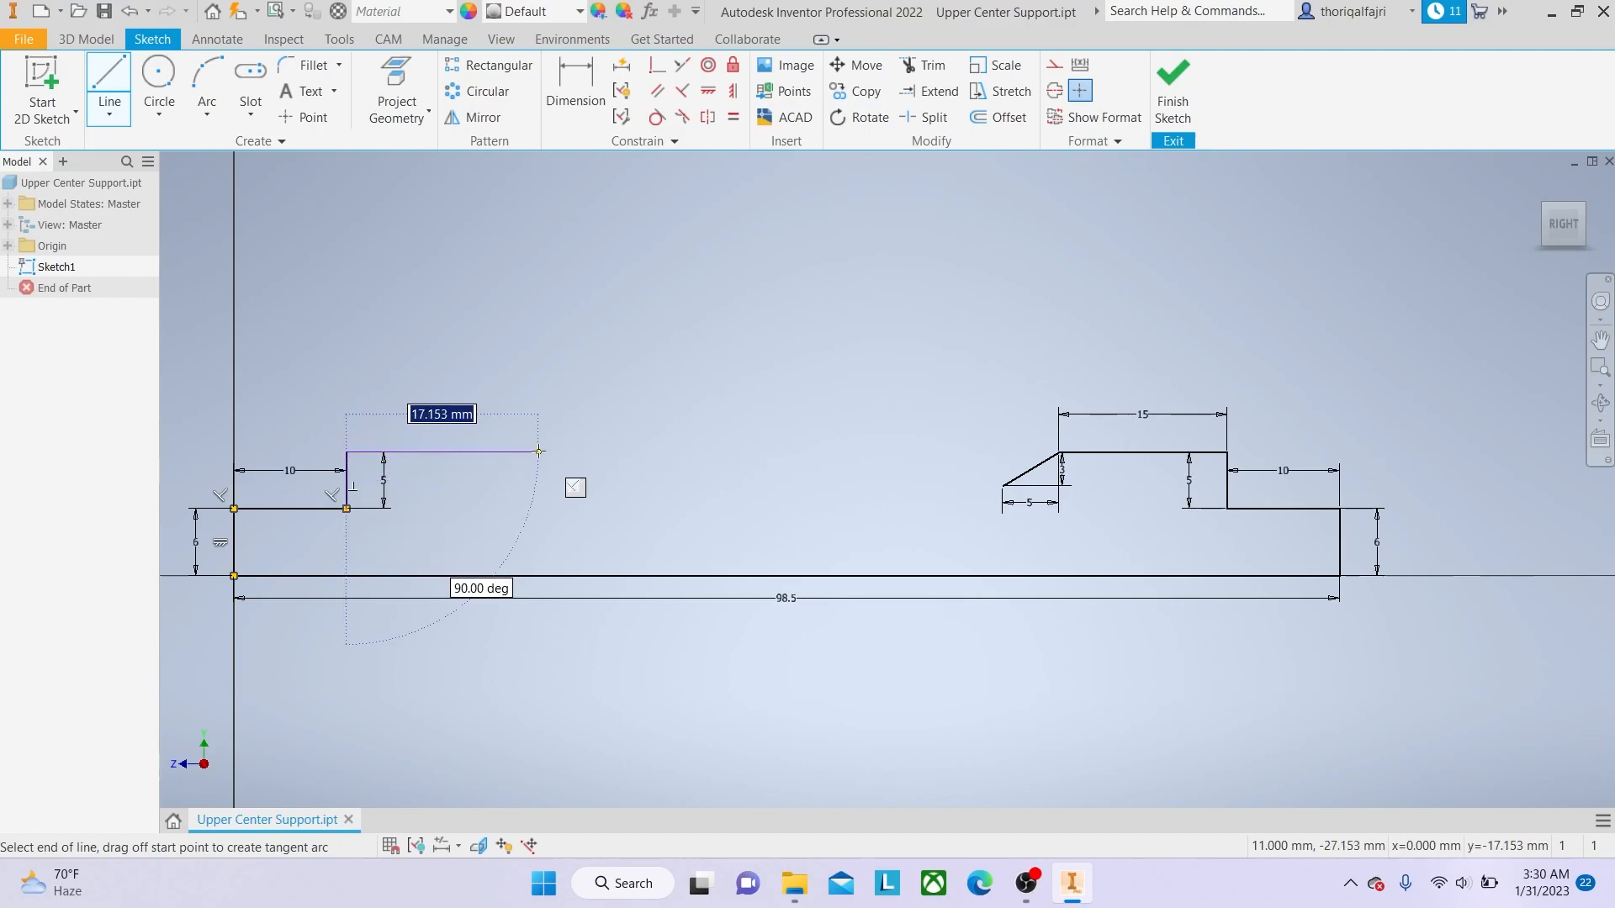
text(21)
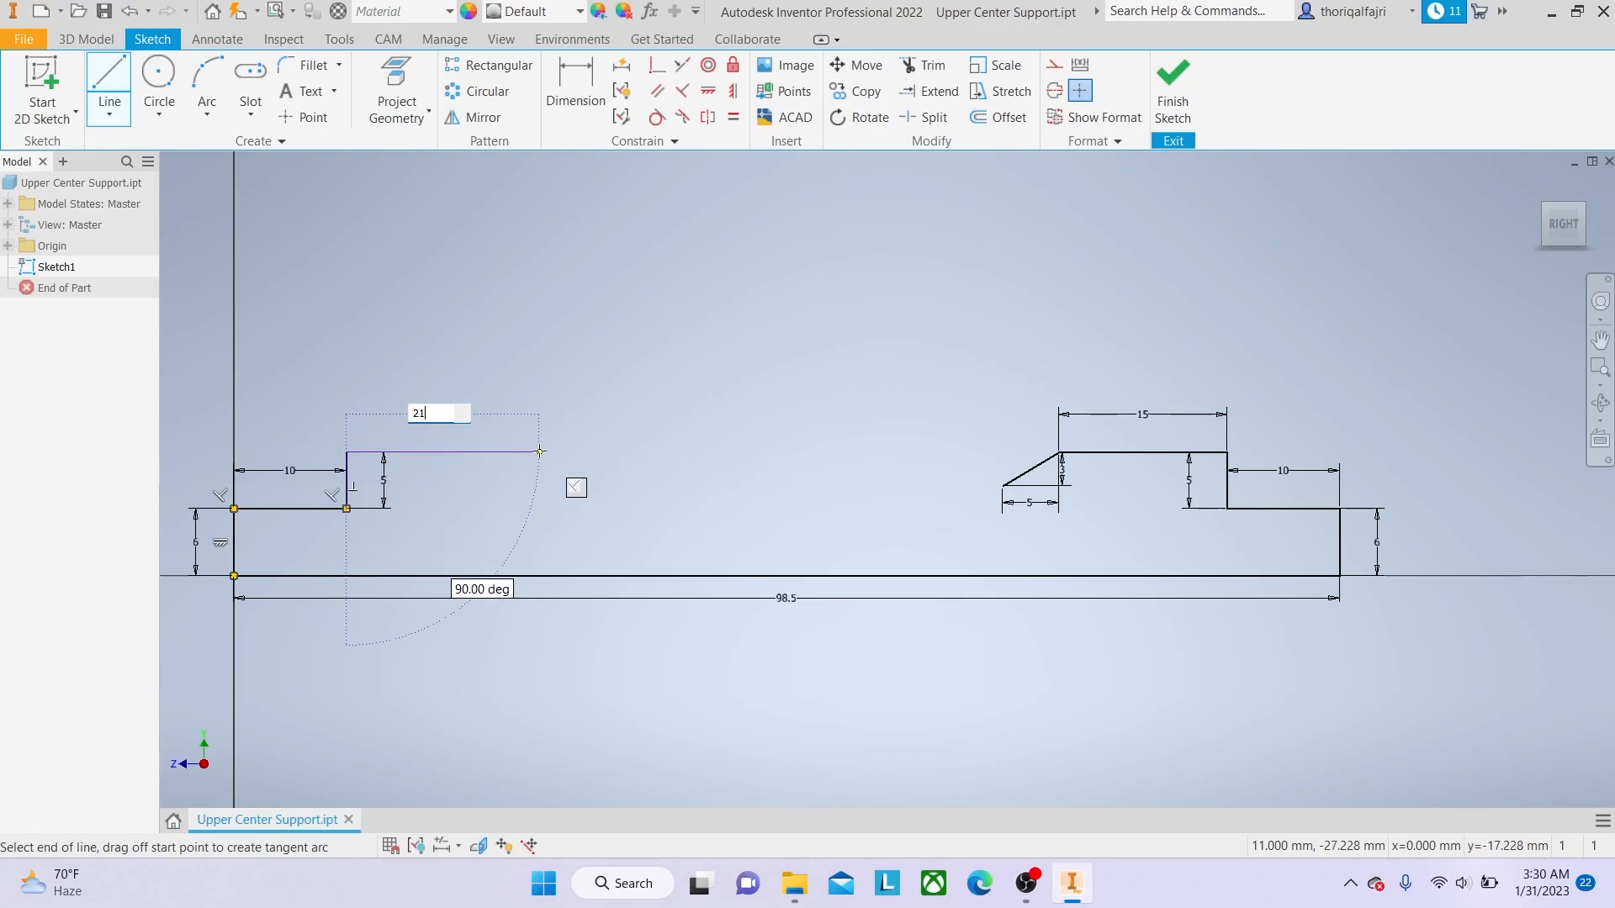
key(Return)
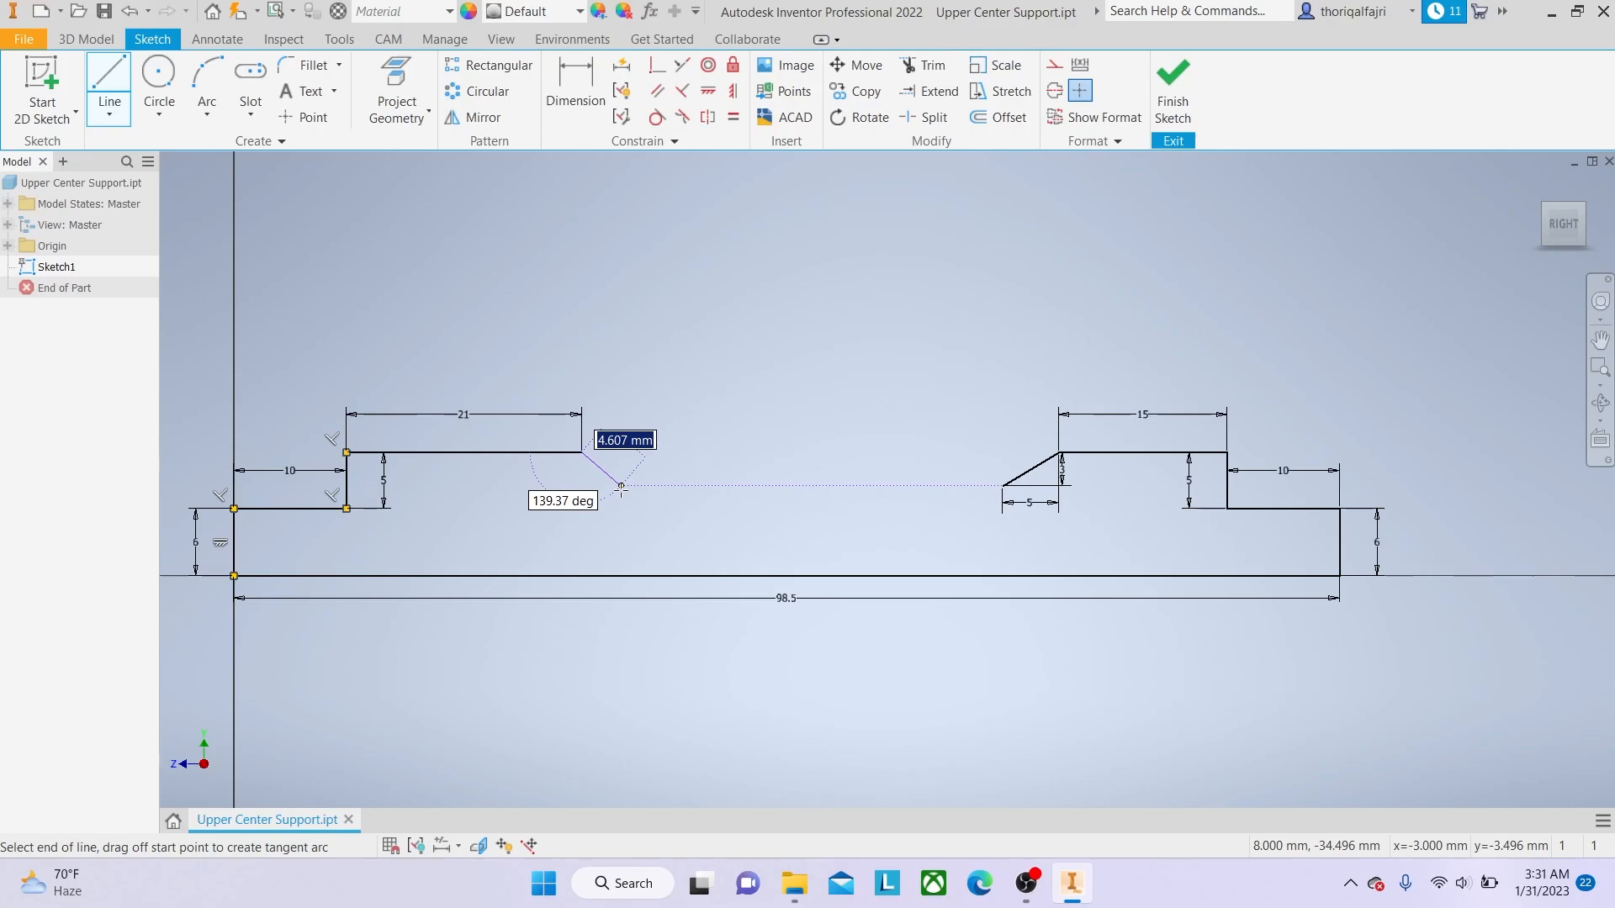
Add a line about 4.6 mm long sloping down inward from the end of the 21 mm edge.
click(621, 487)
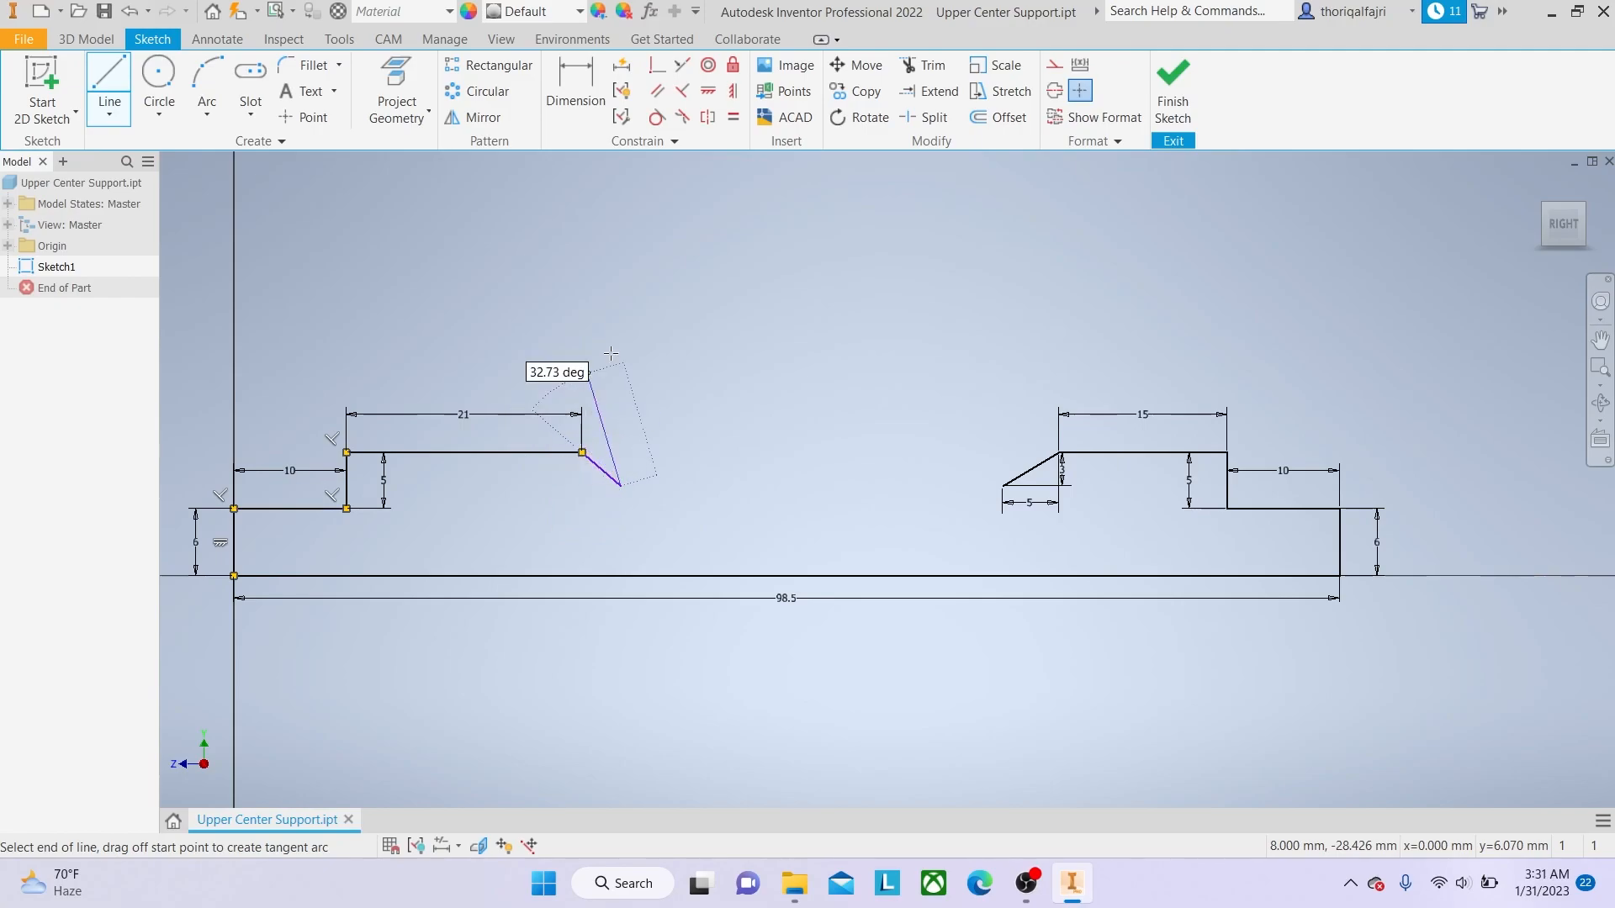
right_click(649, 480)
click(726, 487)
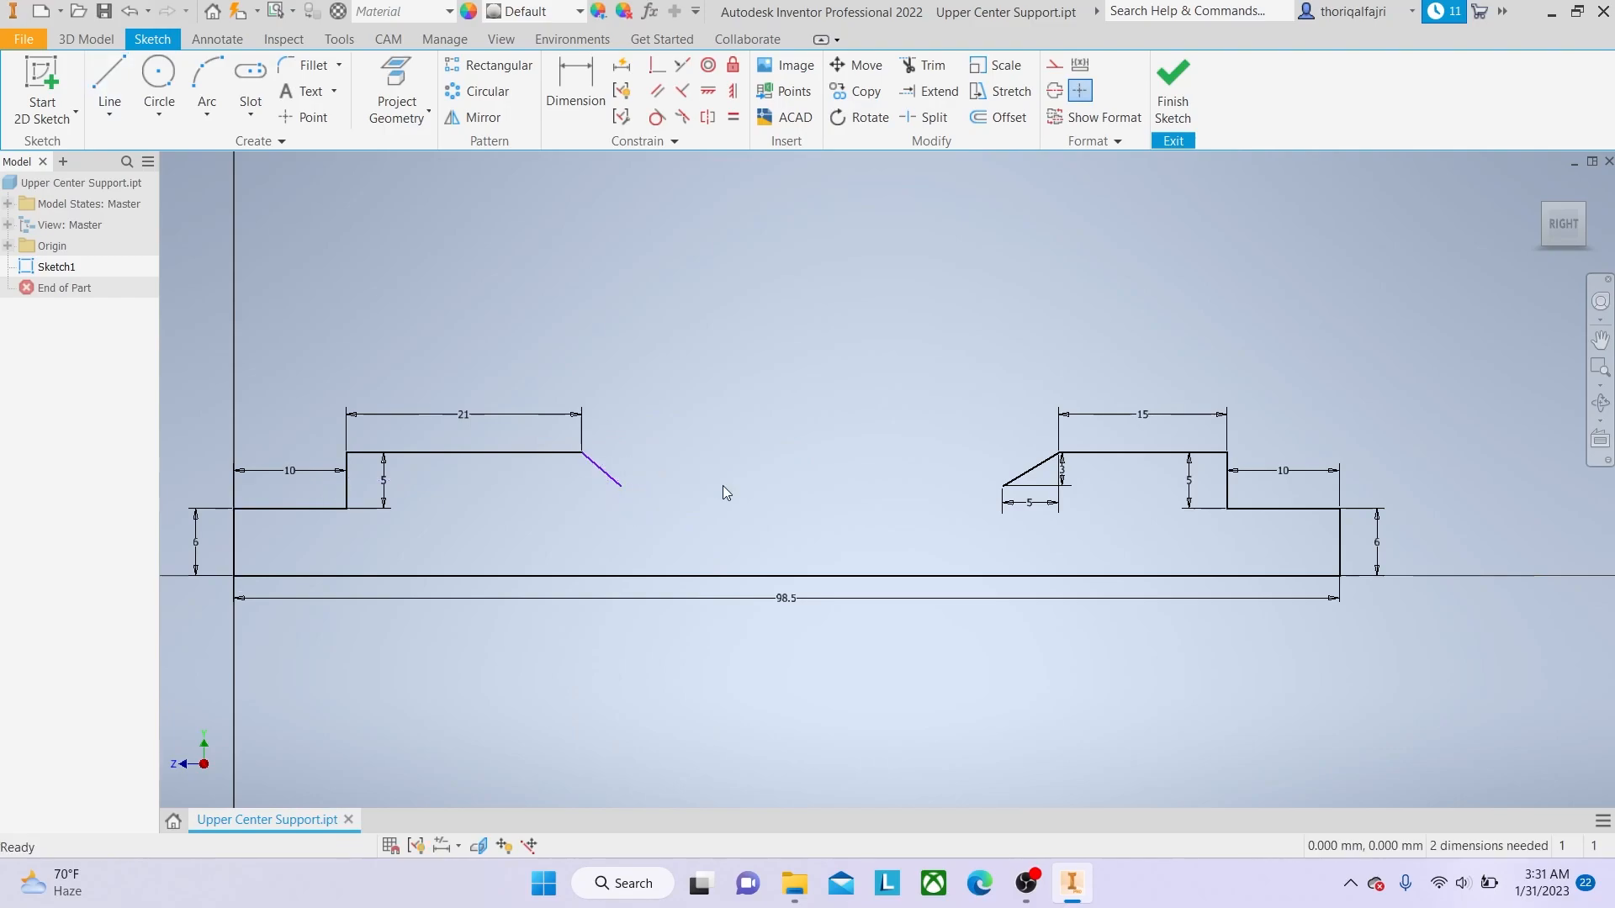
Dimension the sloped line beside the 21 mm edge to 3 mm high and 2.5 mm wide.
click(587, 87)
click(602, 469)
click(581, 479)
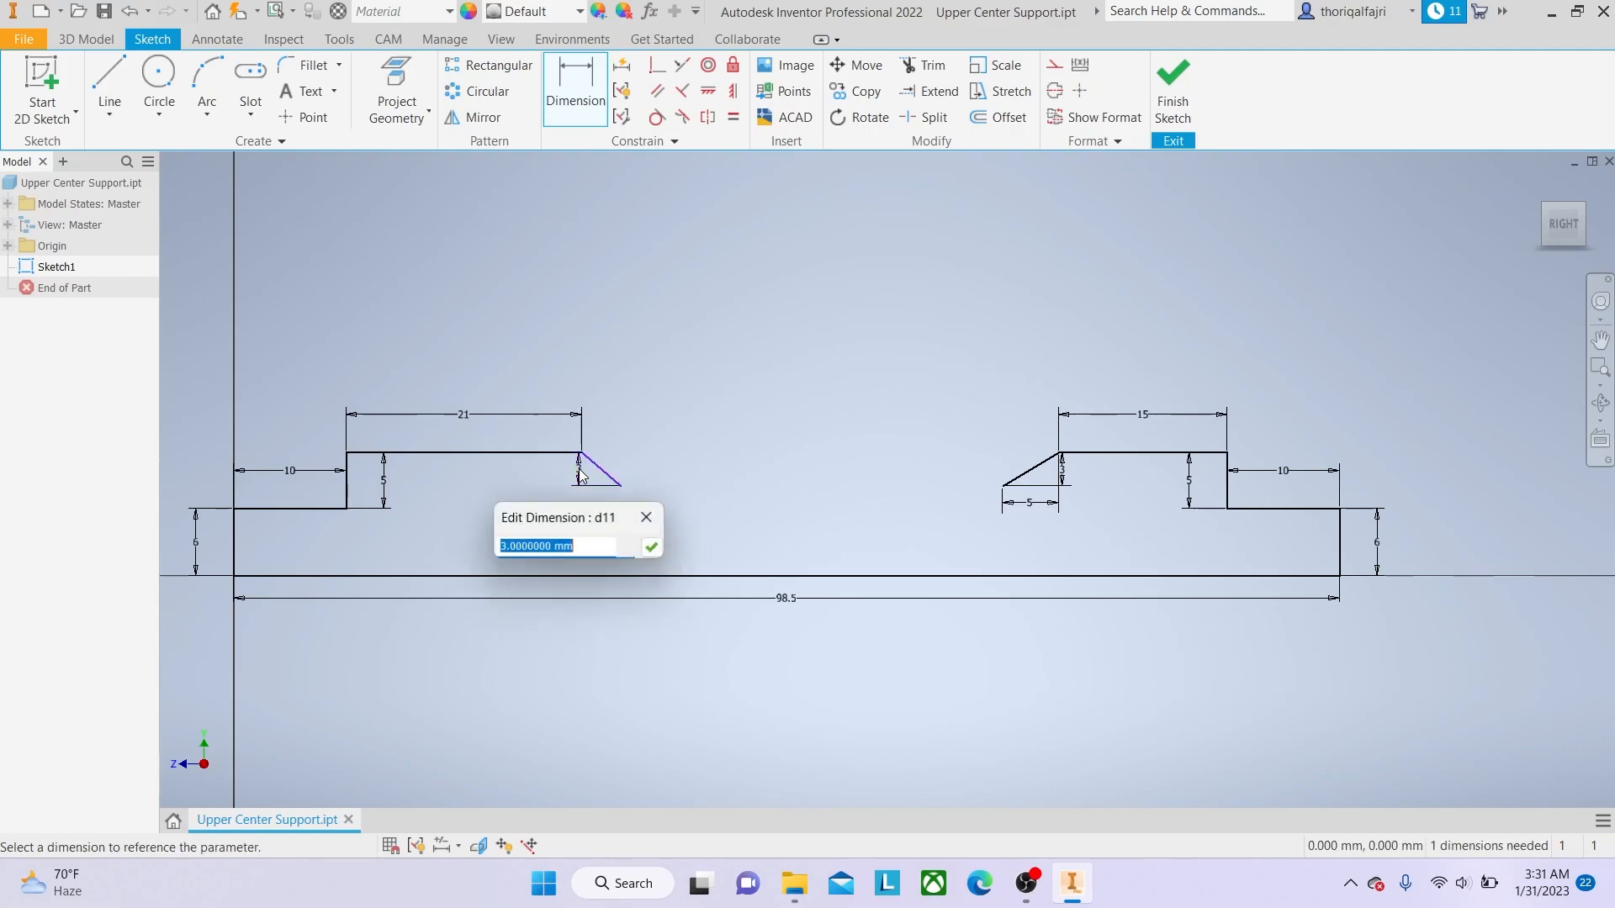
text(3)
key(Return)
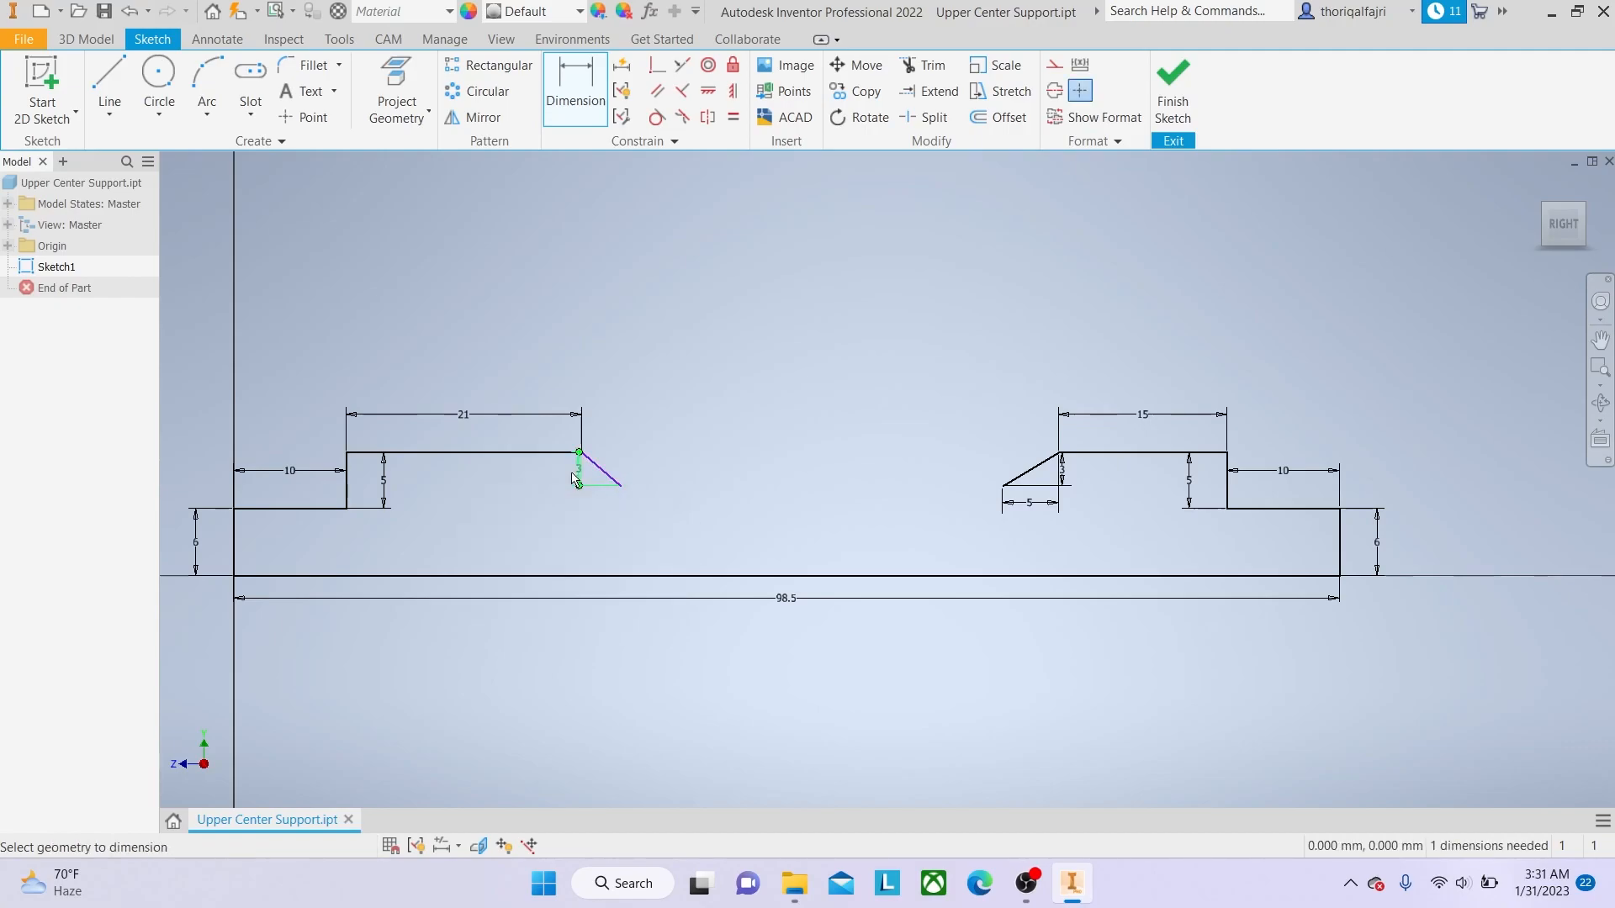
click(557, 82)
click(600, 470)
click(598, 499)
text(2.5)
key(Return)
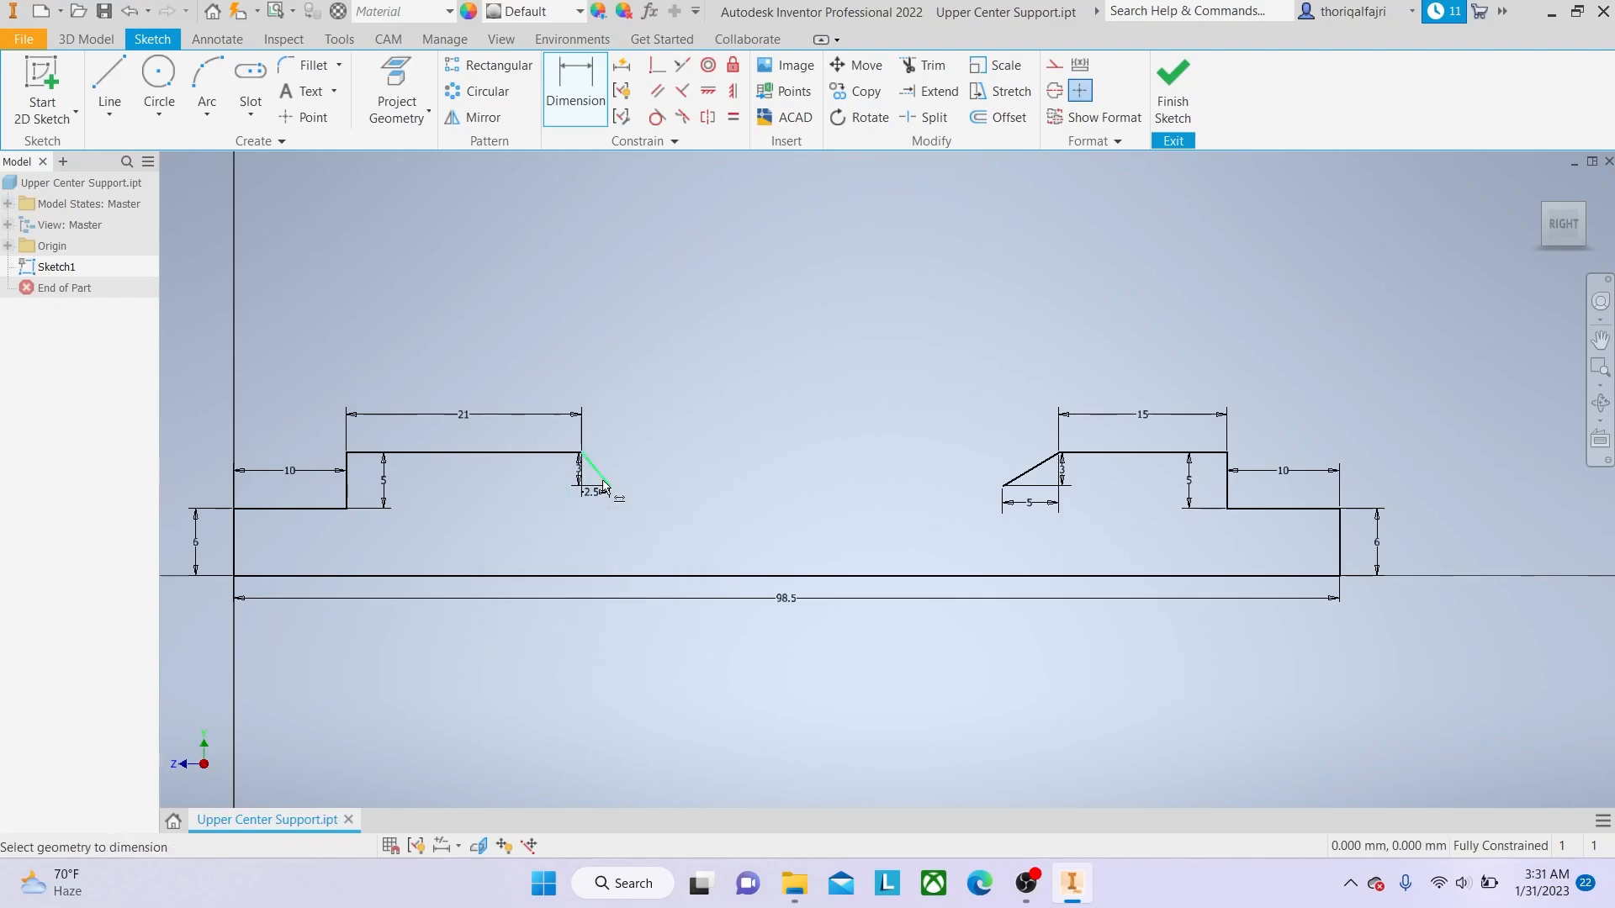
mouse_move(603, 486)
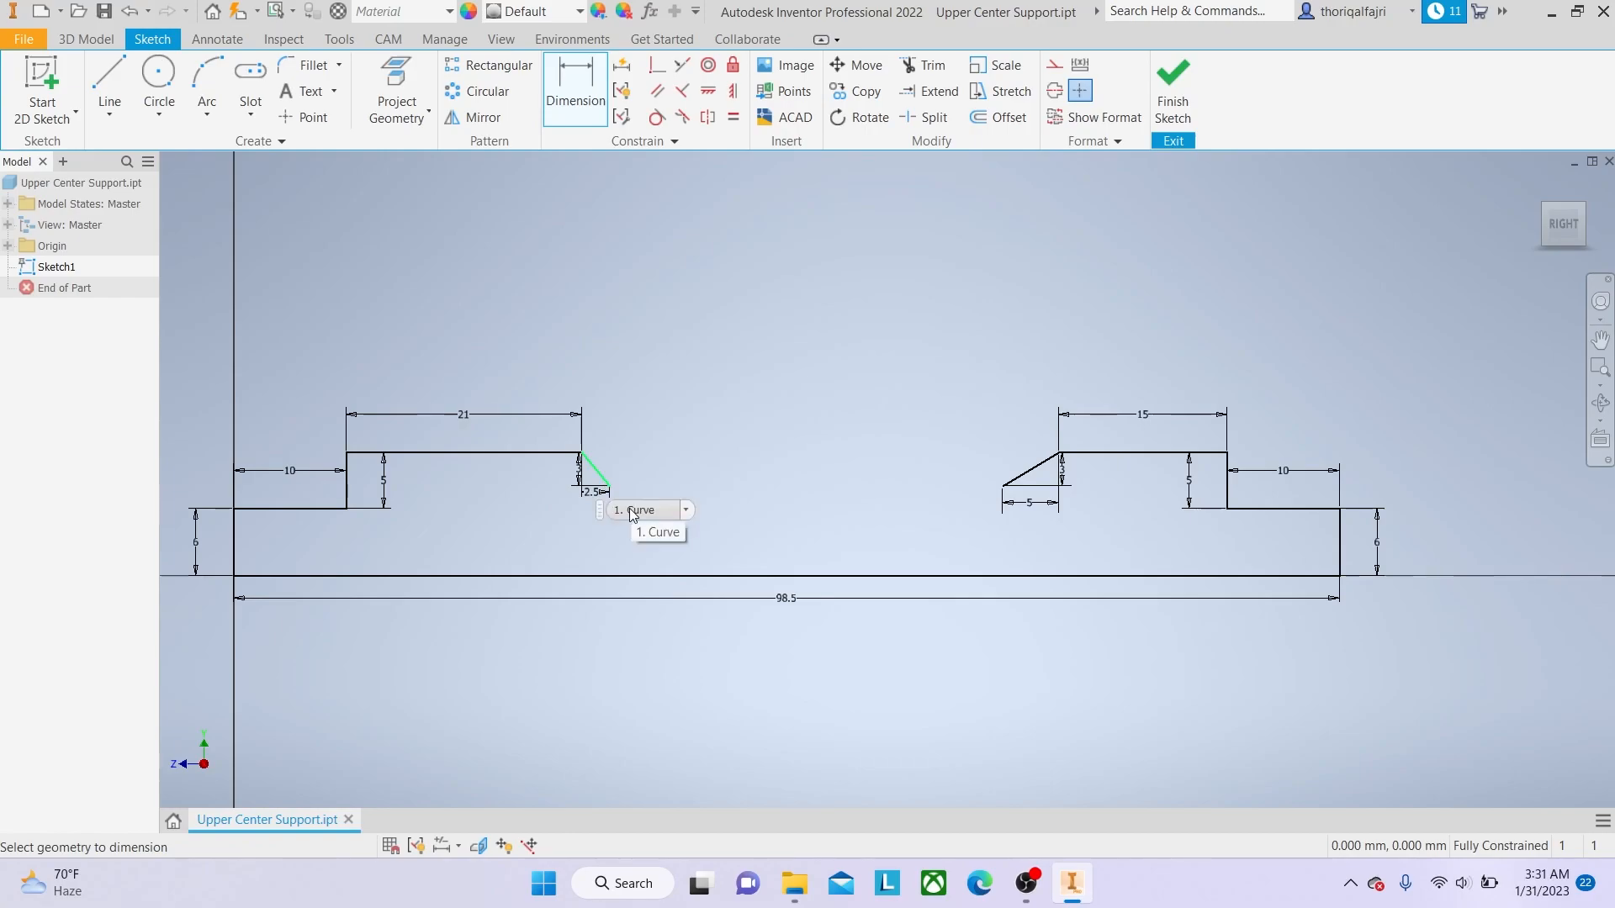
key(Escape)
Close the profile with a 35 mm horizontal line joining the lower ends of the two sloped edges.
key(l)
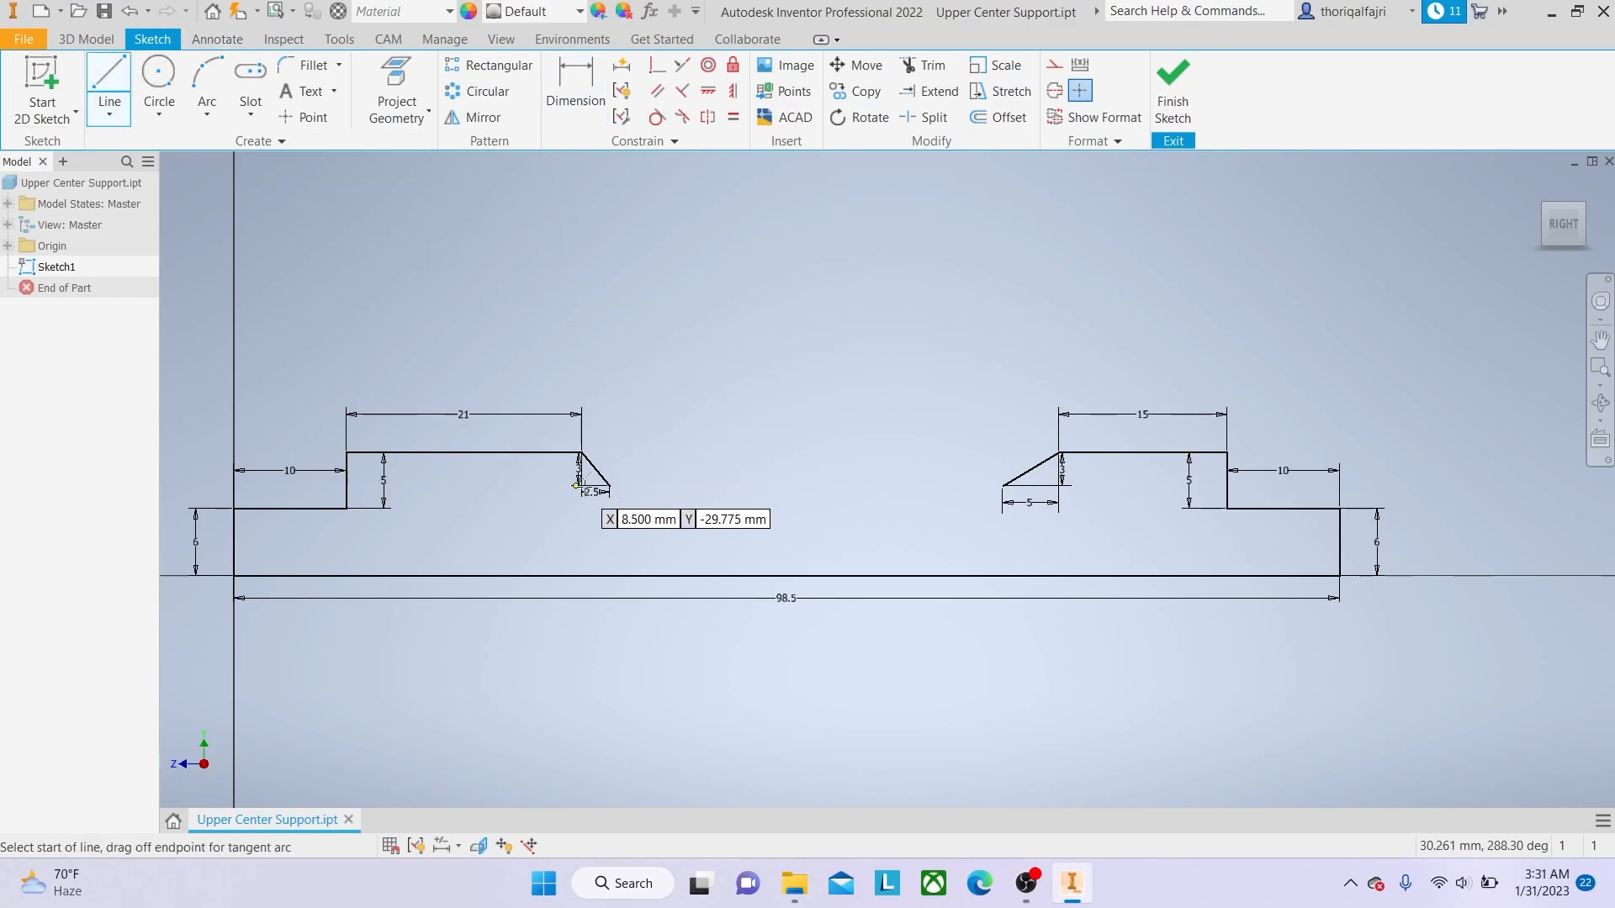
click(609, 486)
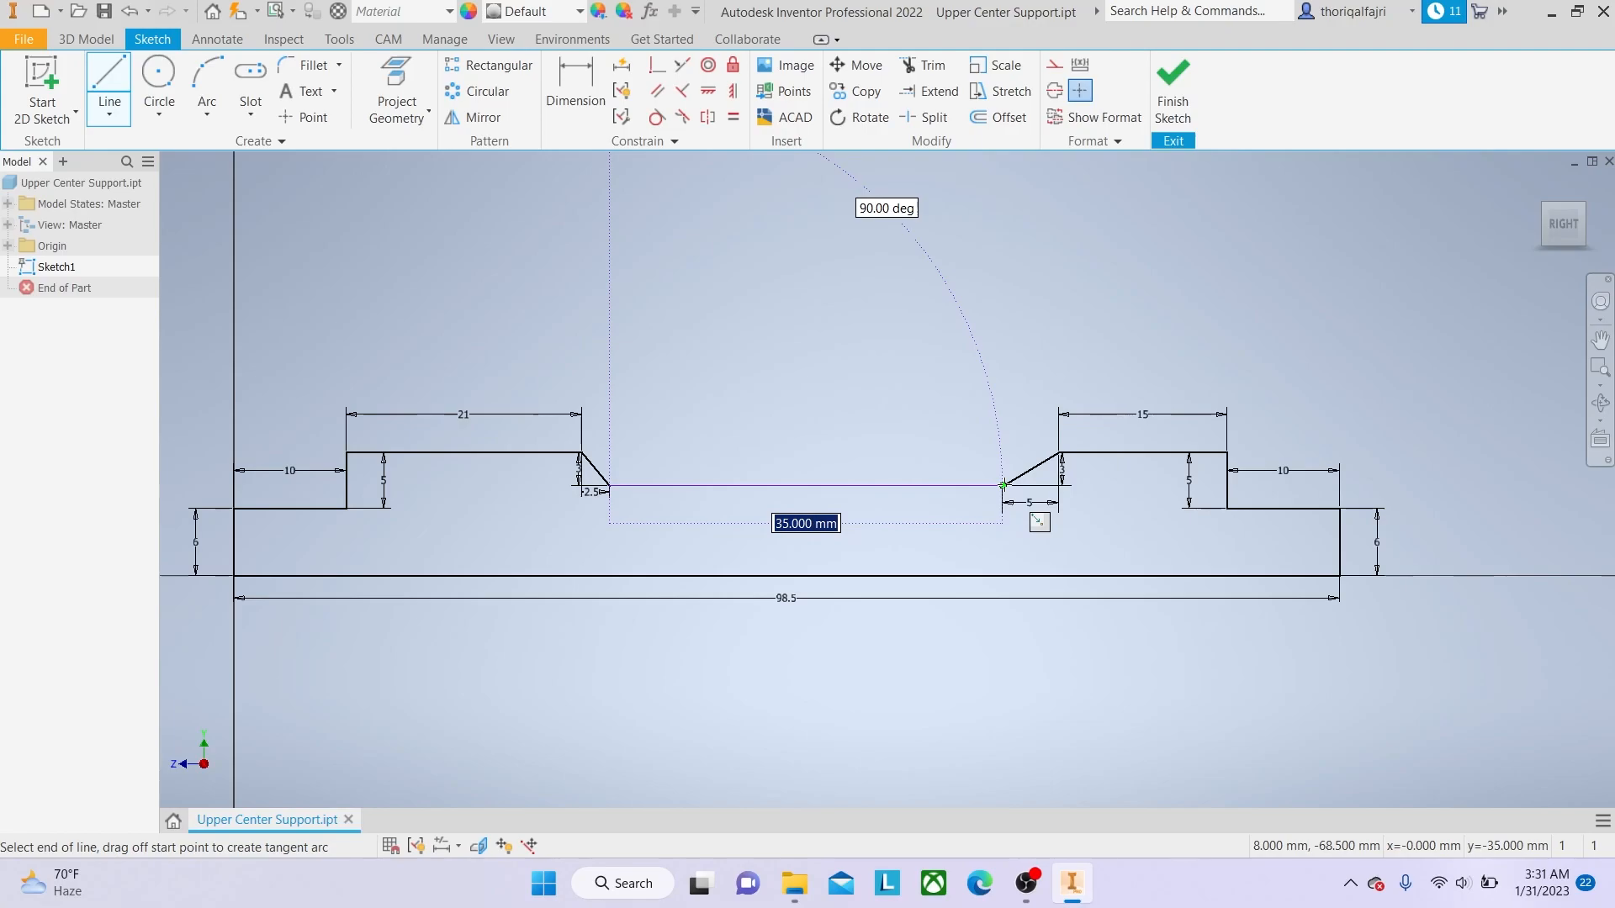
double_click(1003, 486)
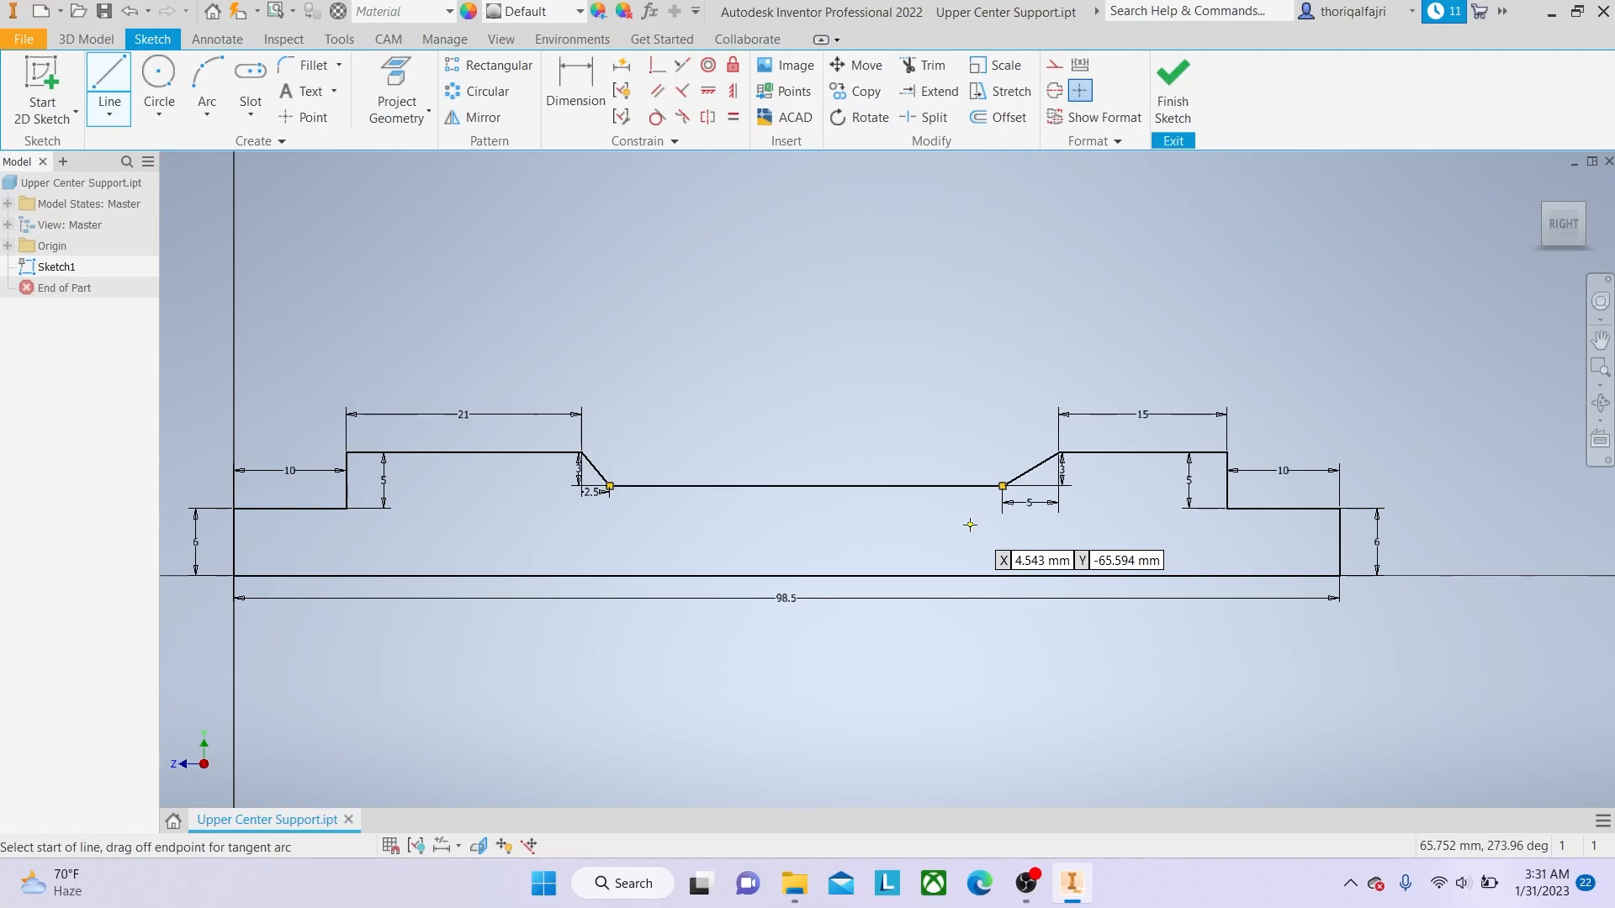
right_click(927, 414)
click(994, 421)
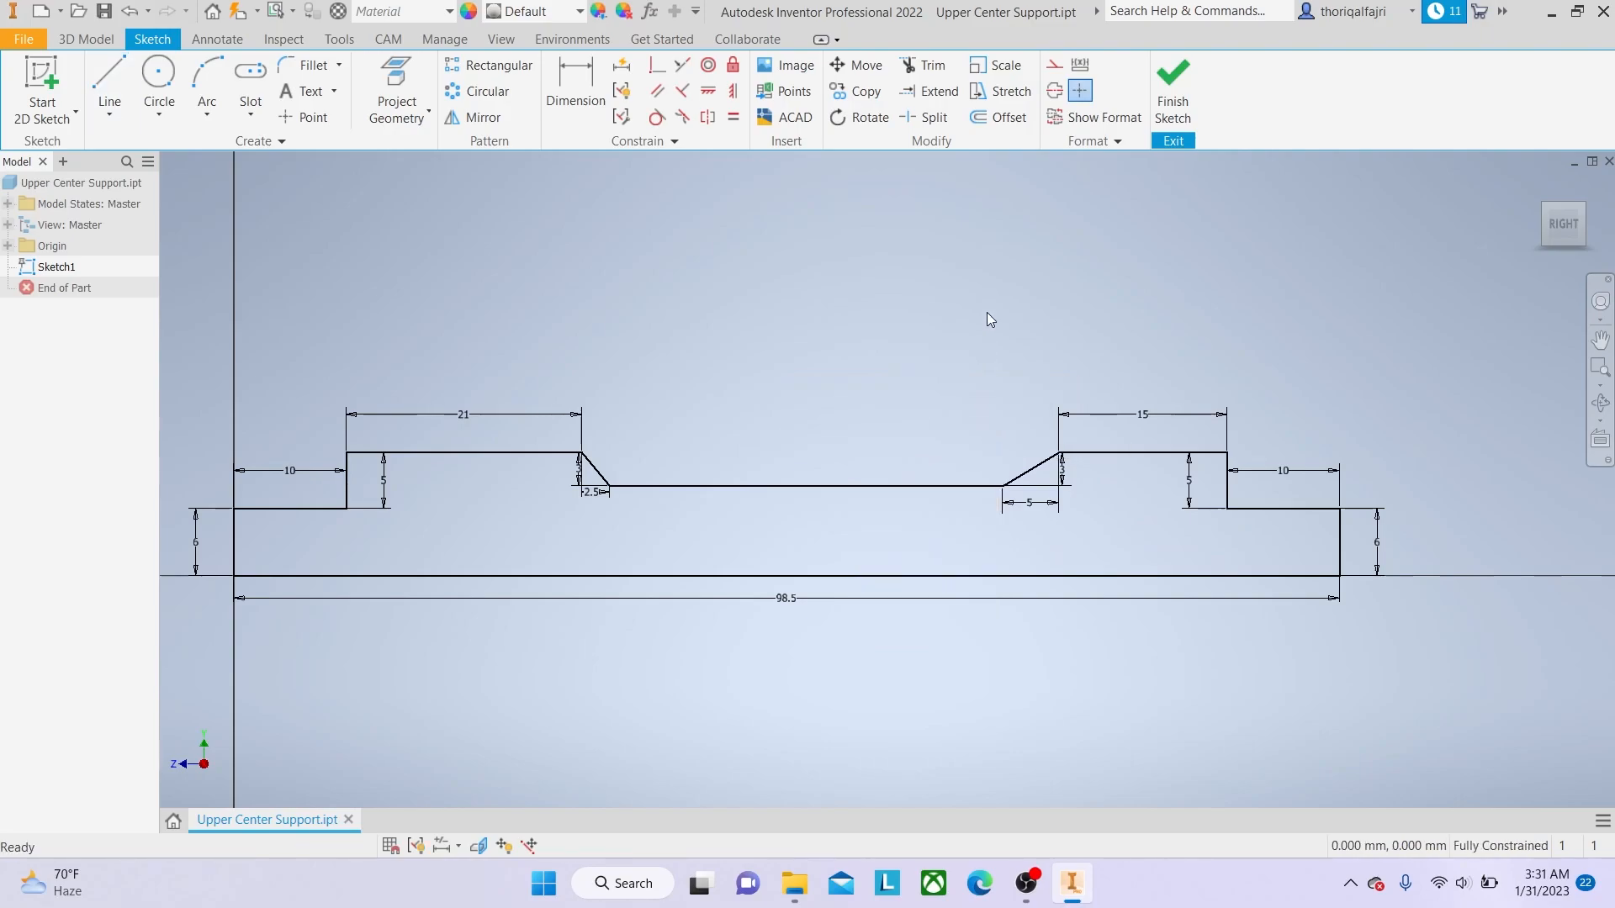
Convert the profile's 98.5 mm base line to a centerline and finish the sketch, viewing it from the right.
click(1058, 95)
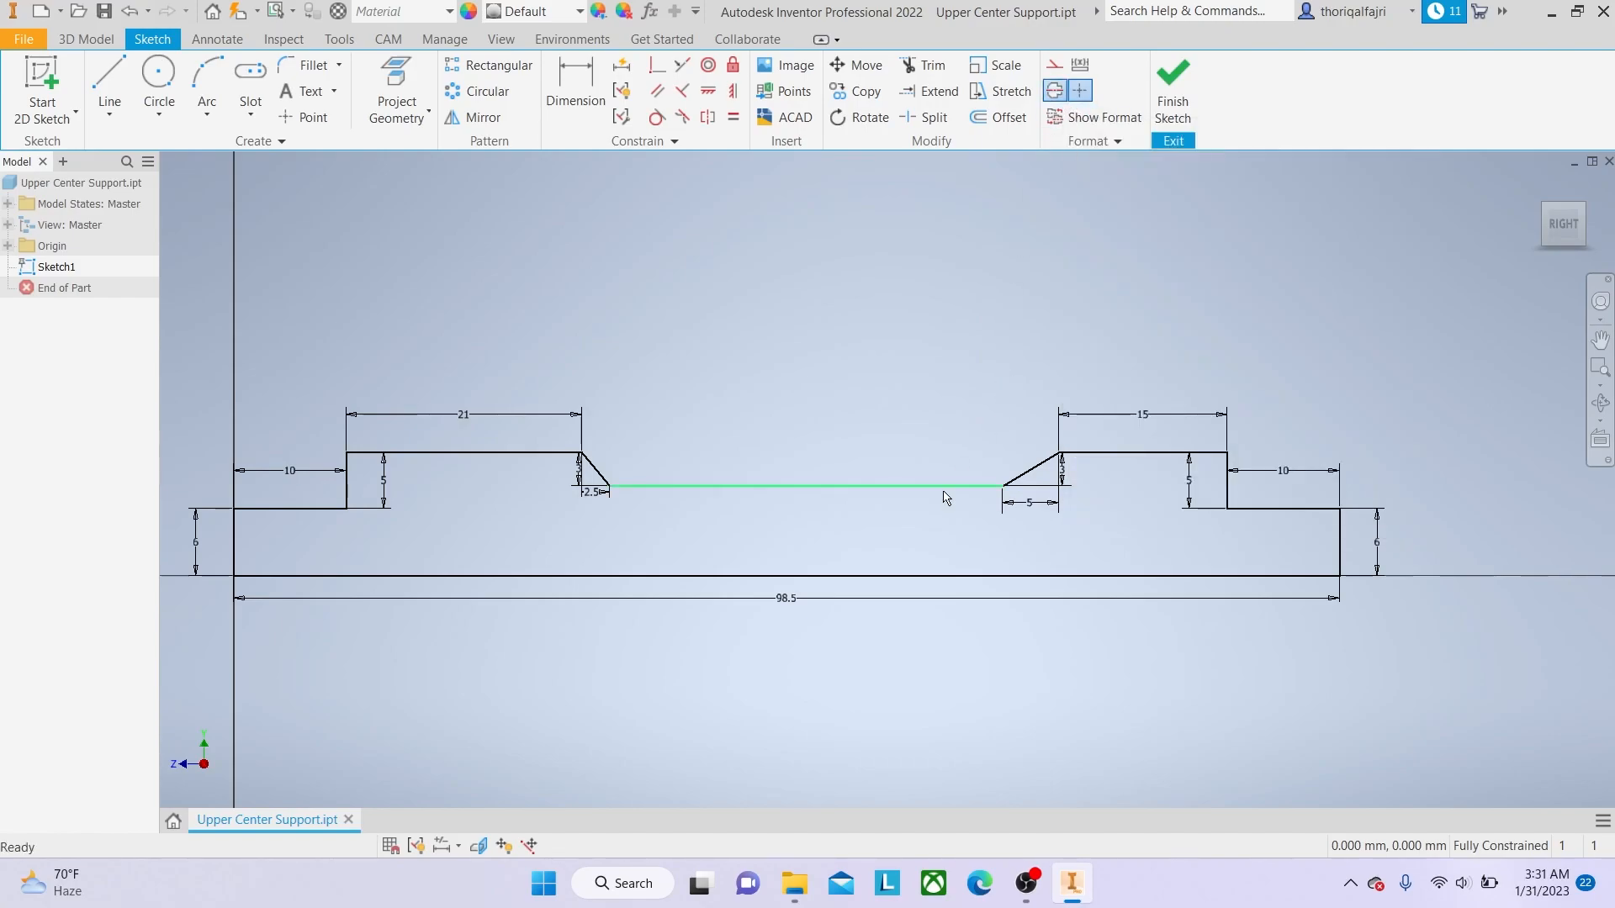
click(858, 577)
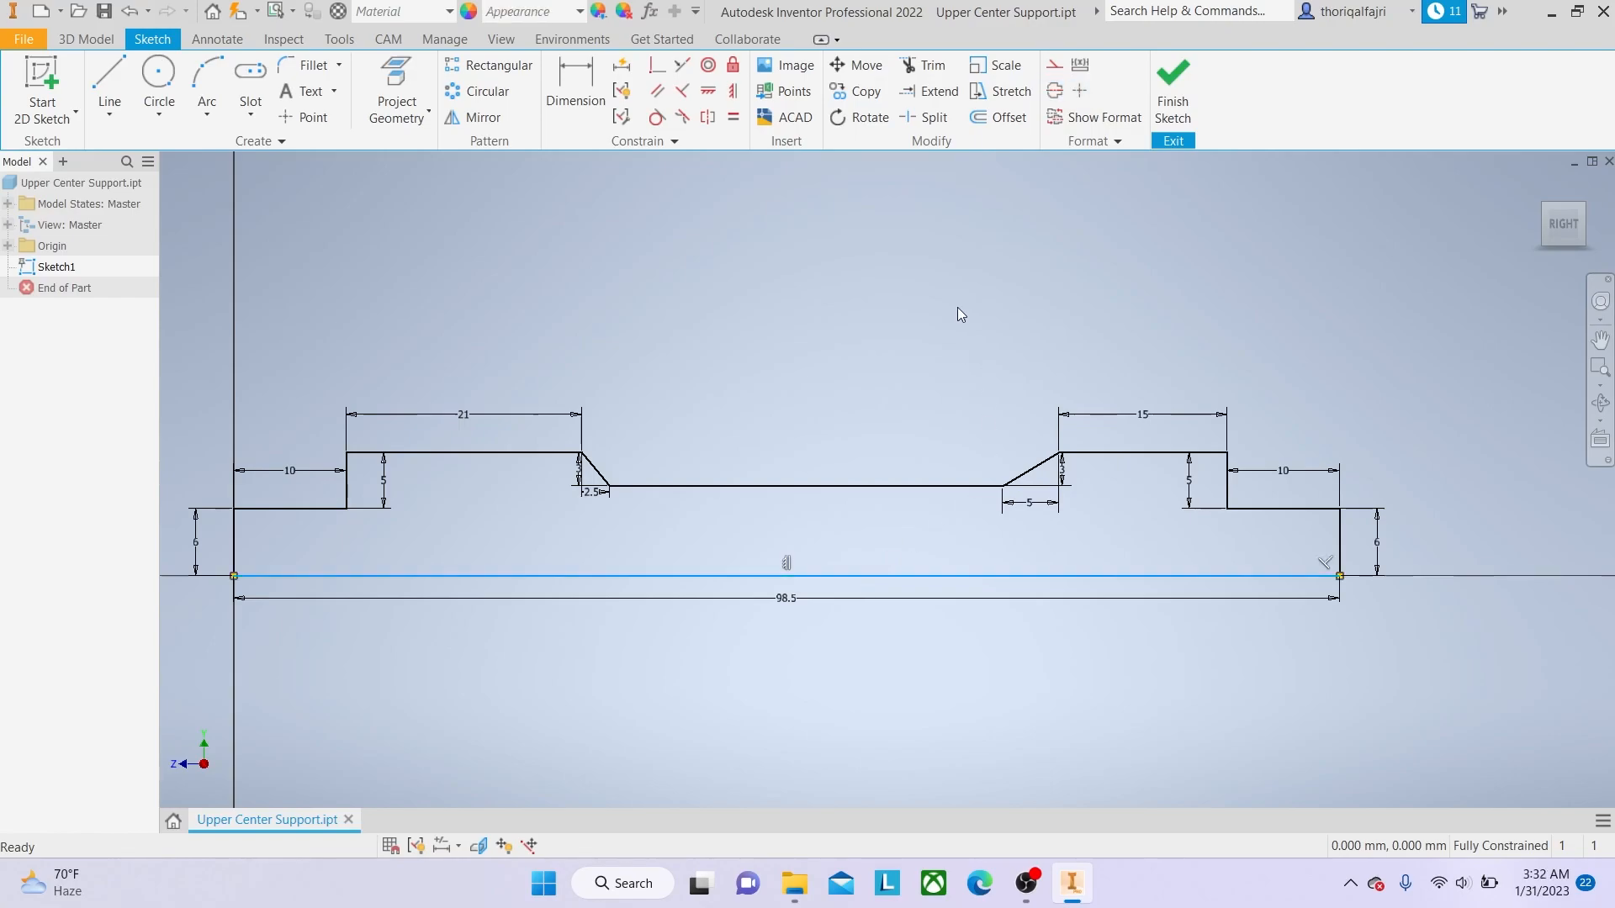
click(1087, 94)
click(1173, 93)
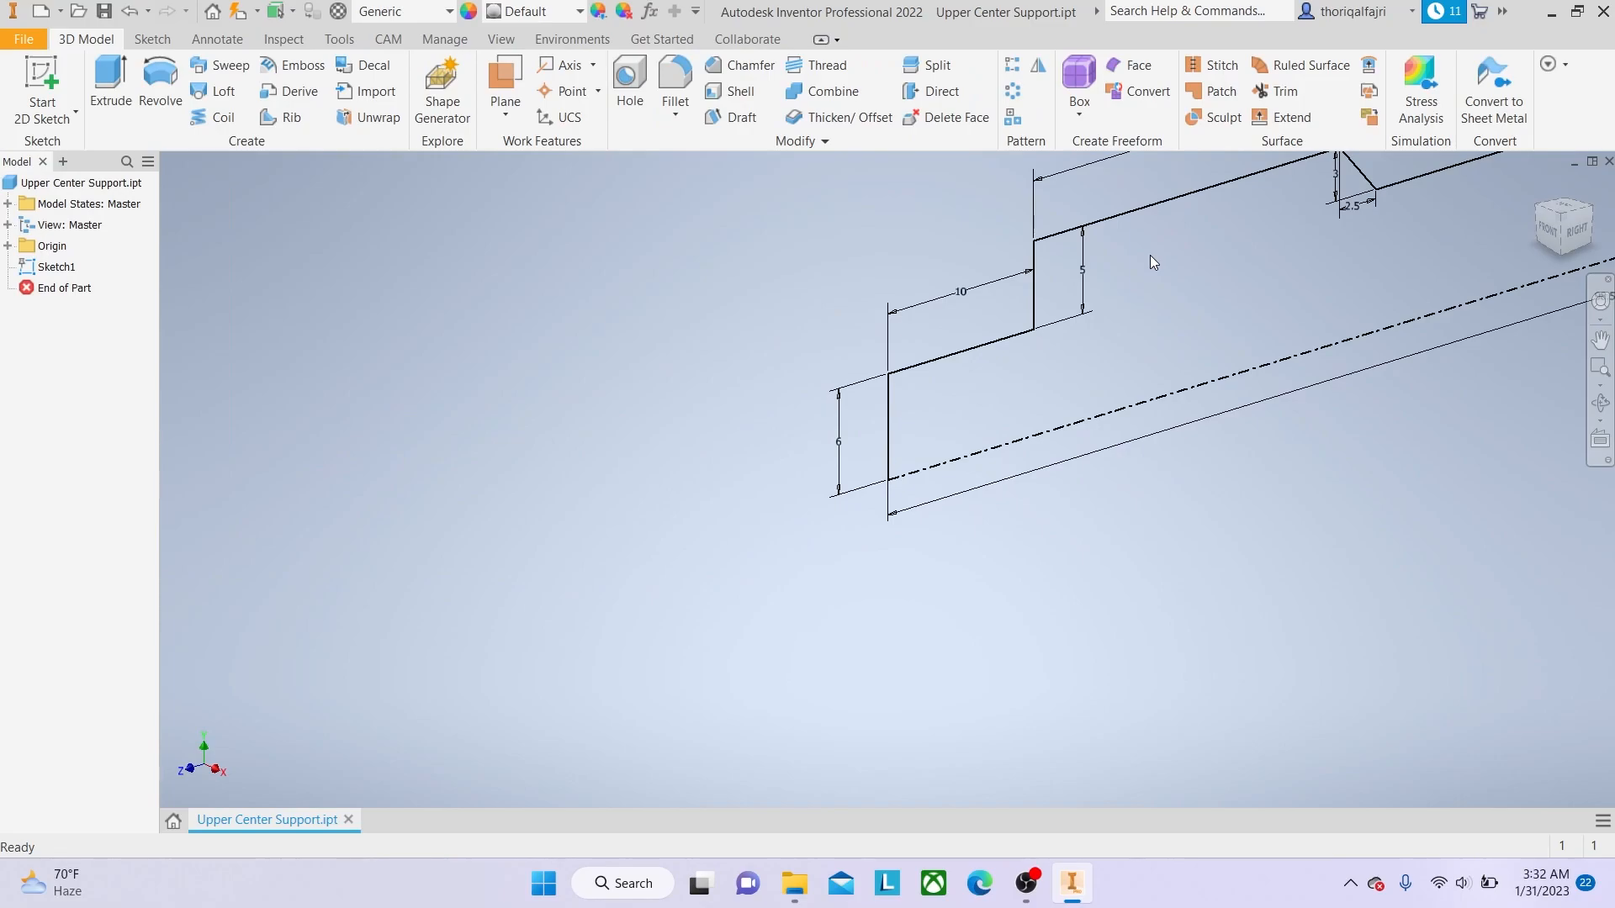
click(1573, 229)
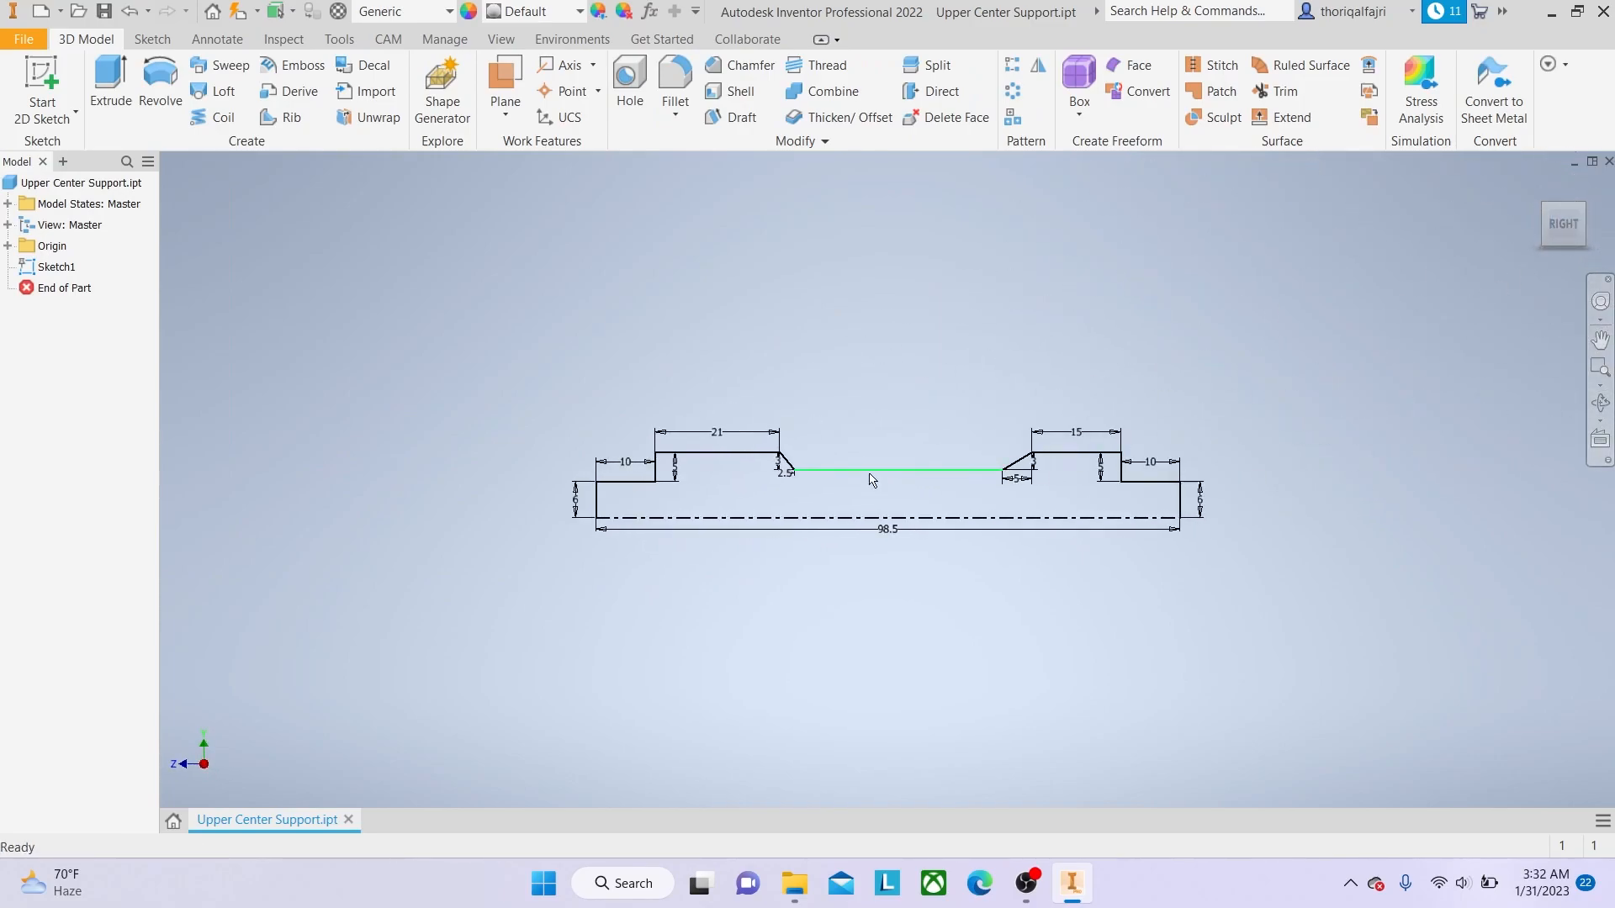
scroll(875, 480, up, 3)
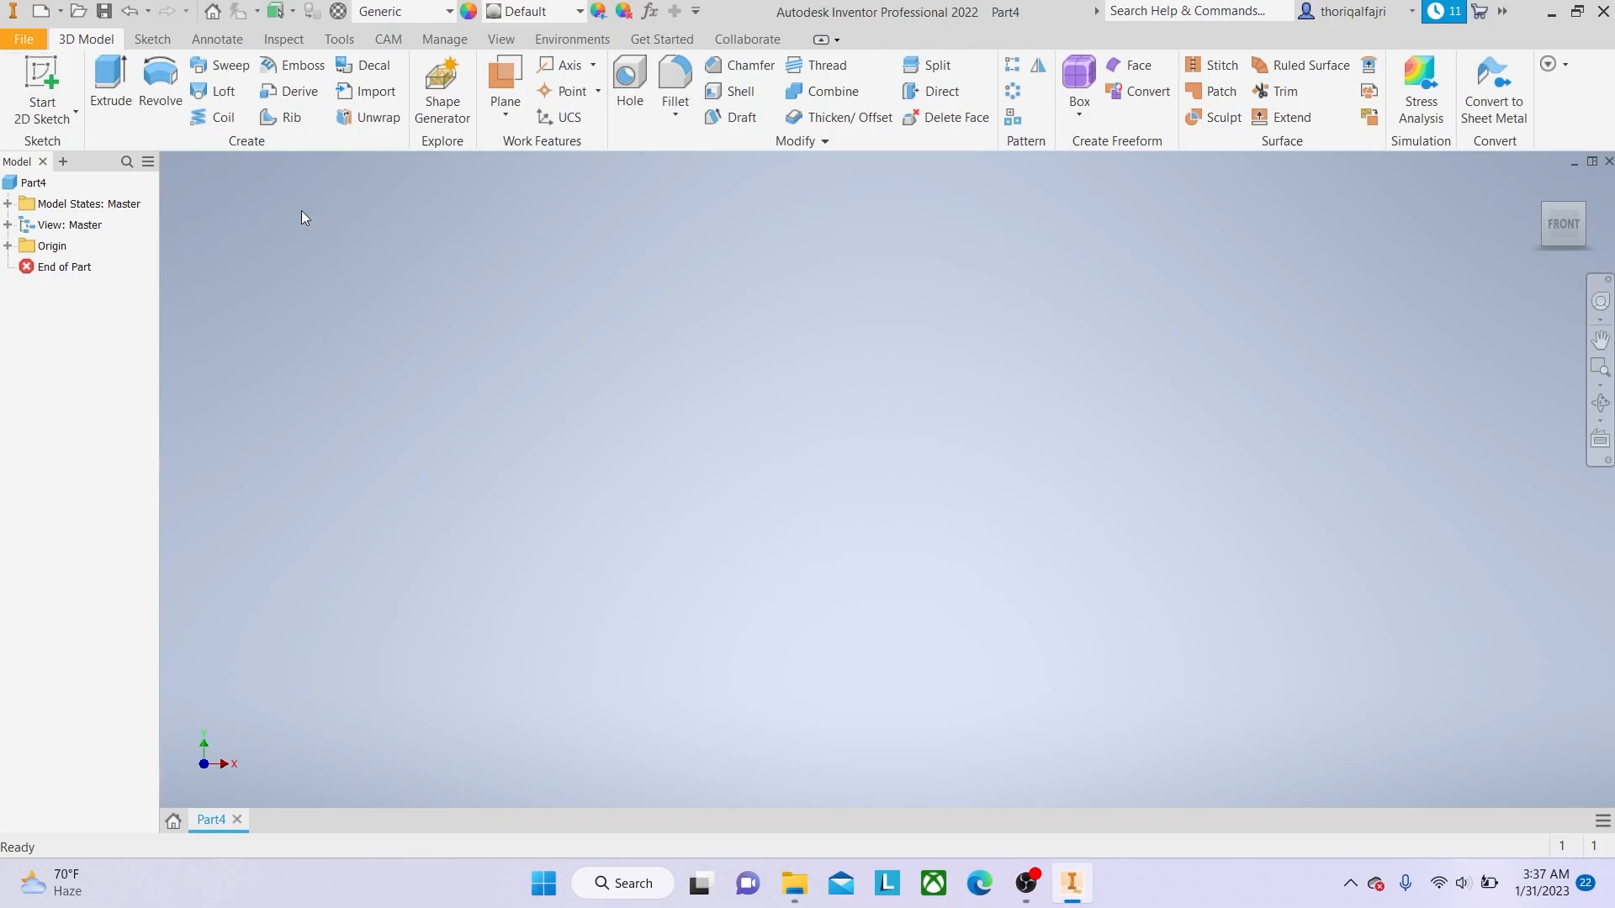
Save the new empty part as Bottom Base in the same folder as the other parts.
click(29, 41)
mouse_move(76, 216)
click(274, 135)
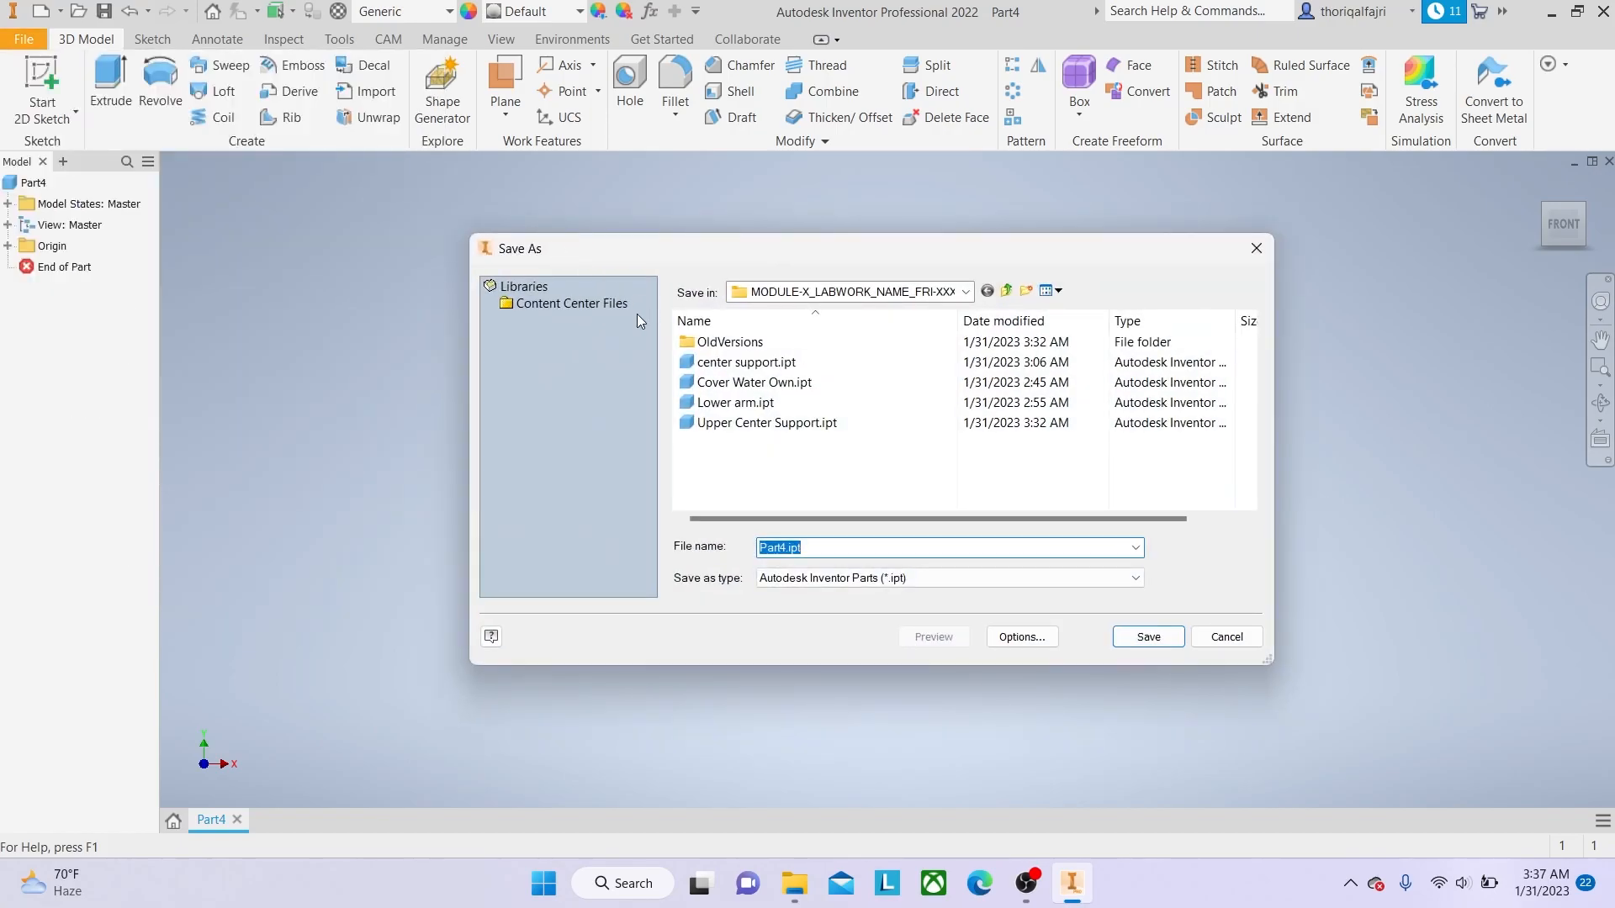
text(Bottom Base)
click(1148, 637)
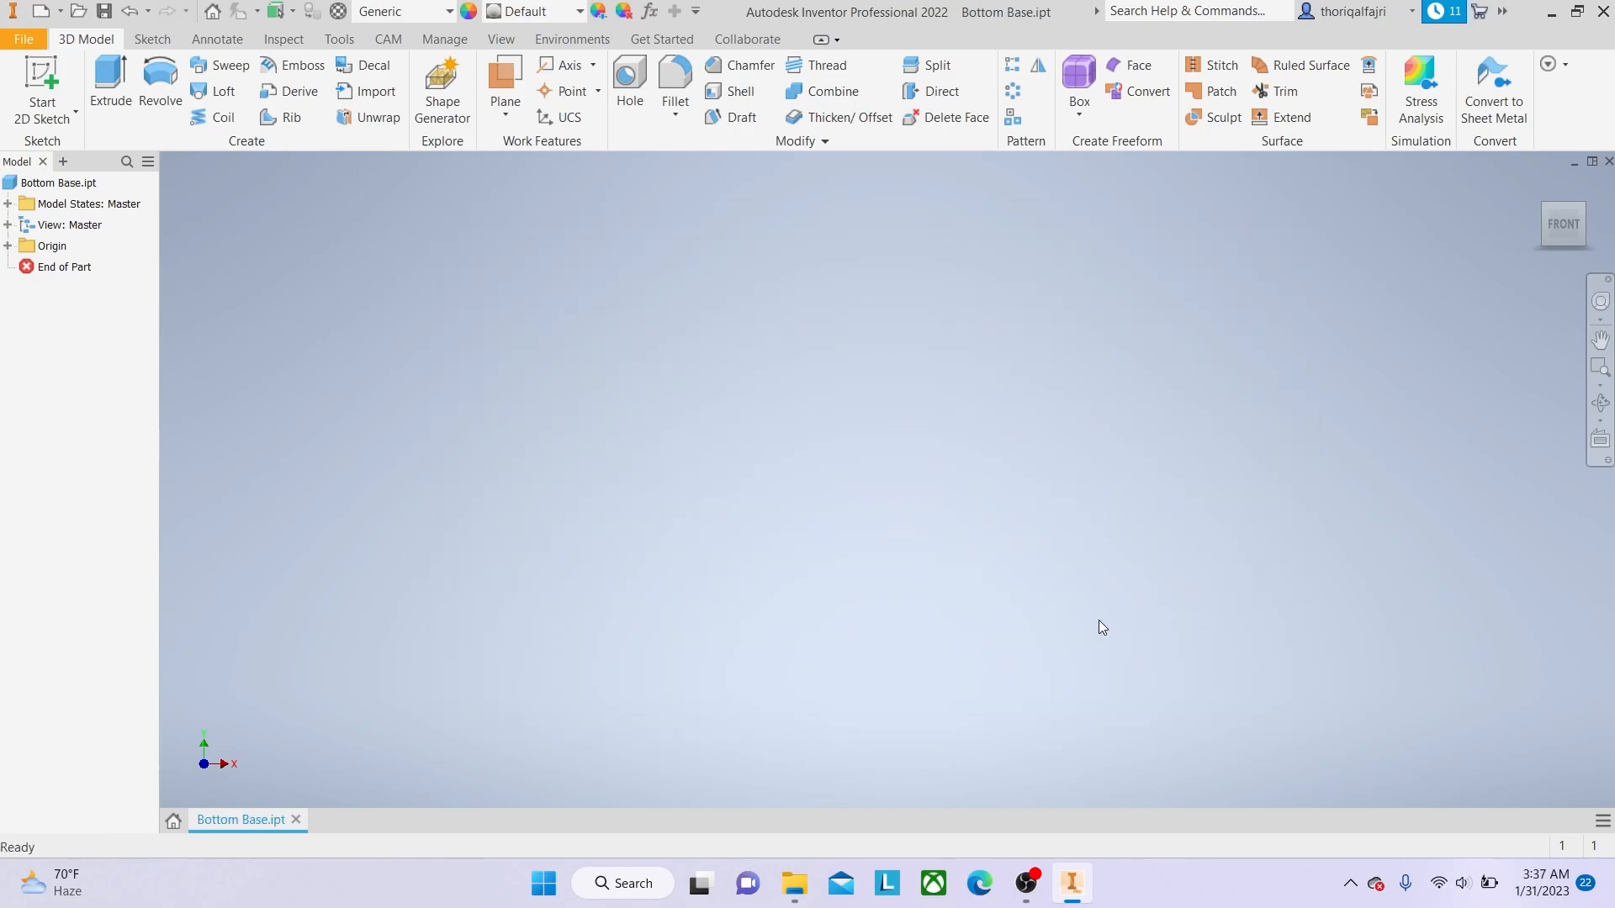
Start a 2D sketch on the horizontal XZ plane.
click(59, 120)
click(88, 158)
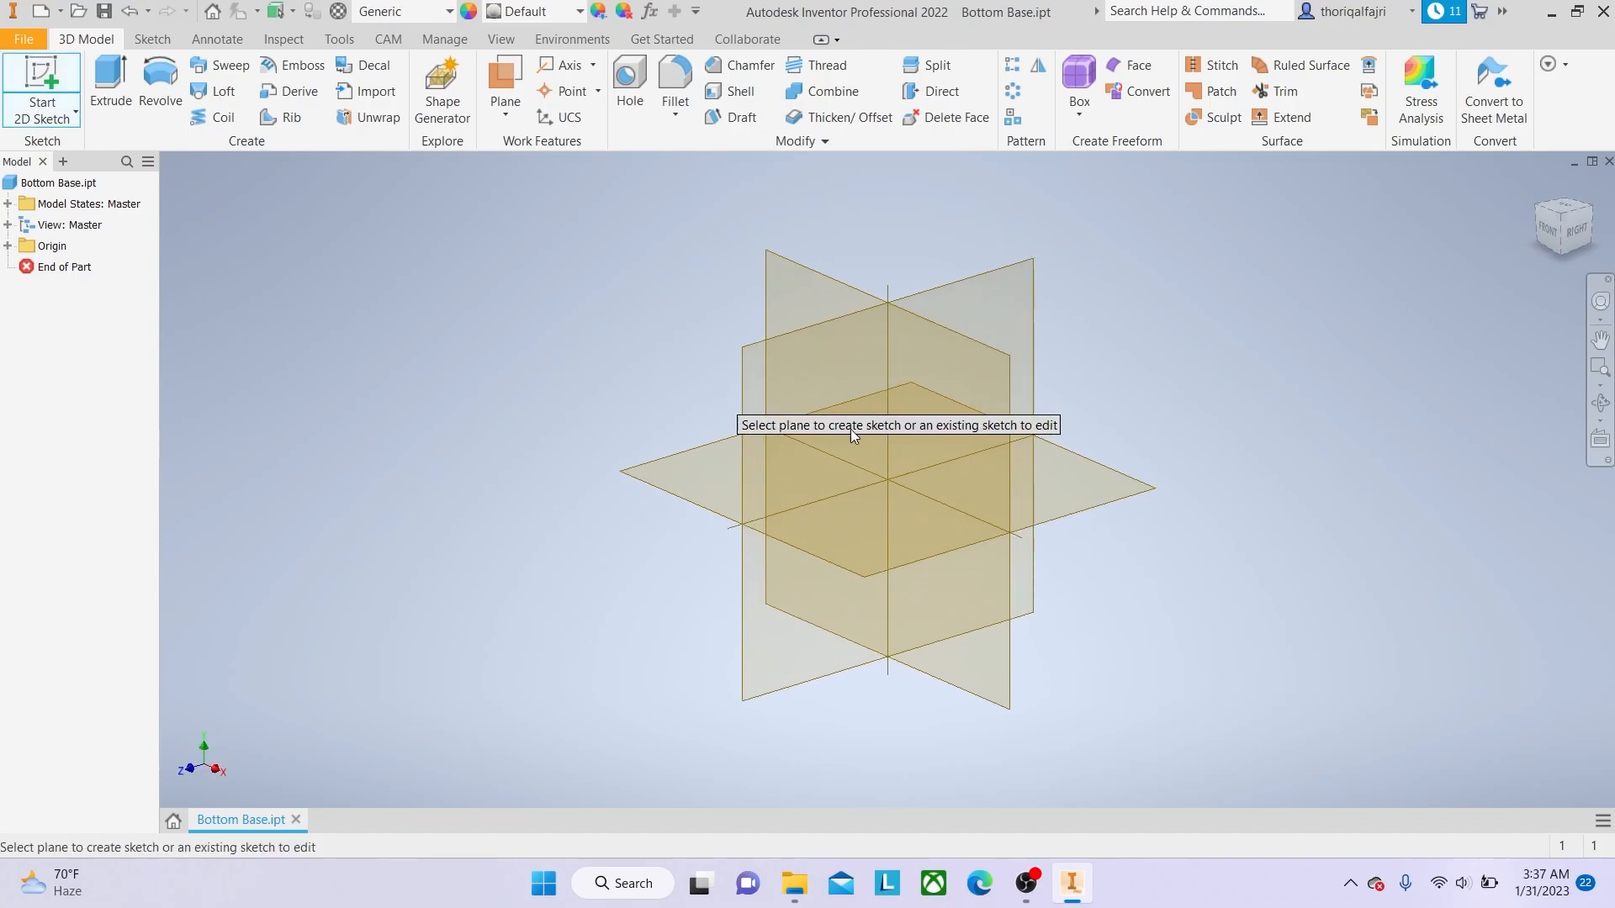
click(874, 553)
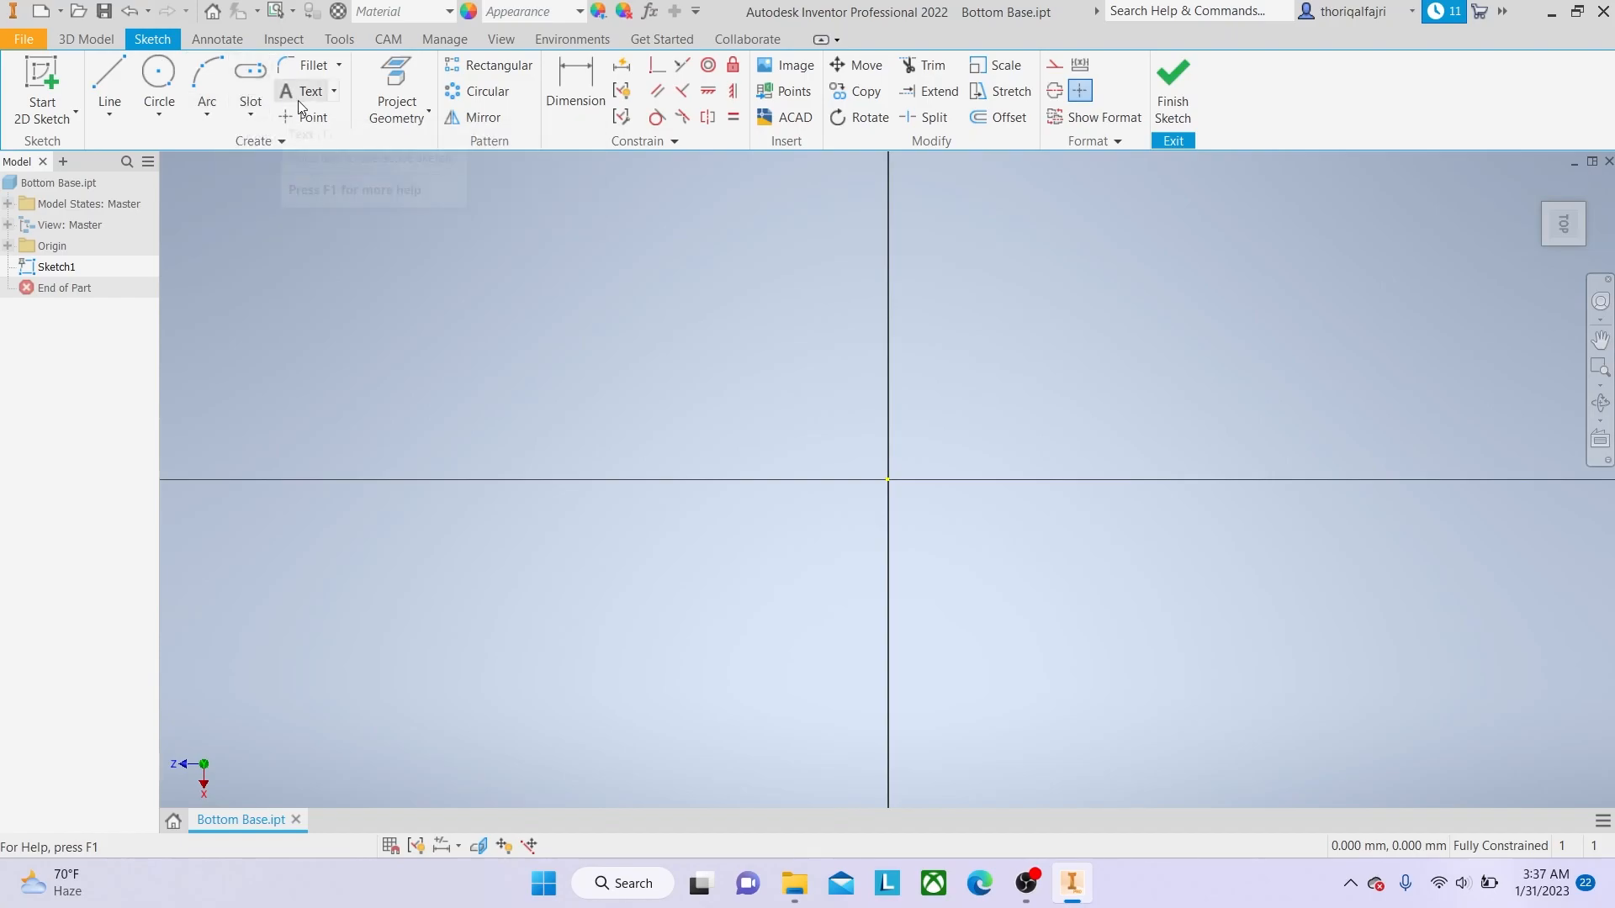
Draw a two-point center rectangle centred on the origin, 300 mm wide and 220 mm high.
click(208, 112)
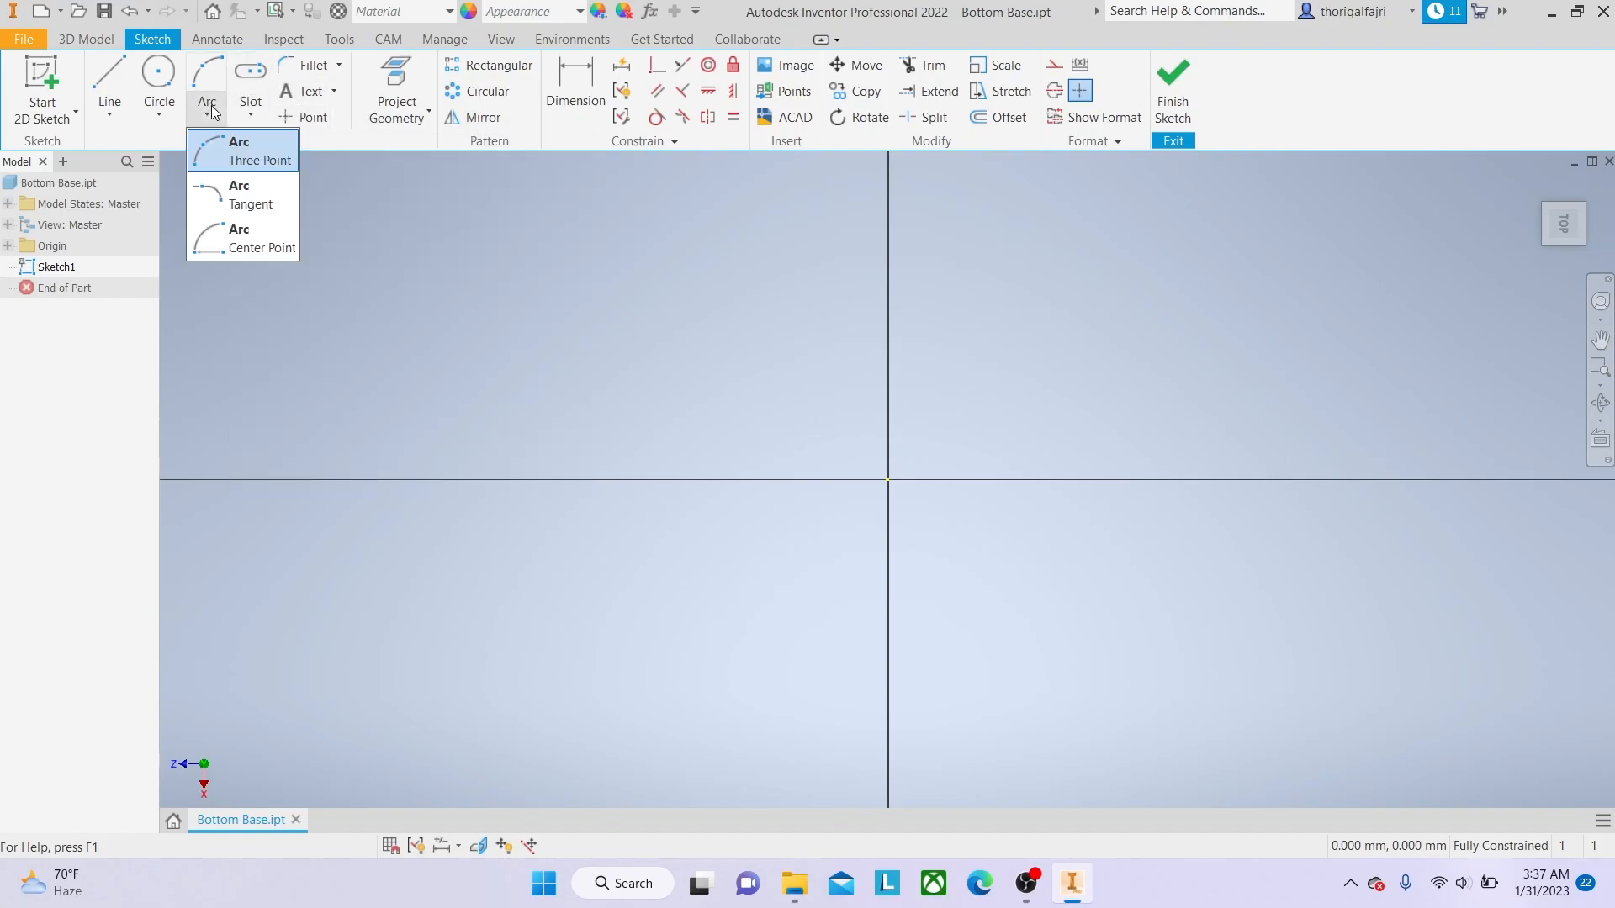
click(254, 108)
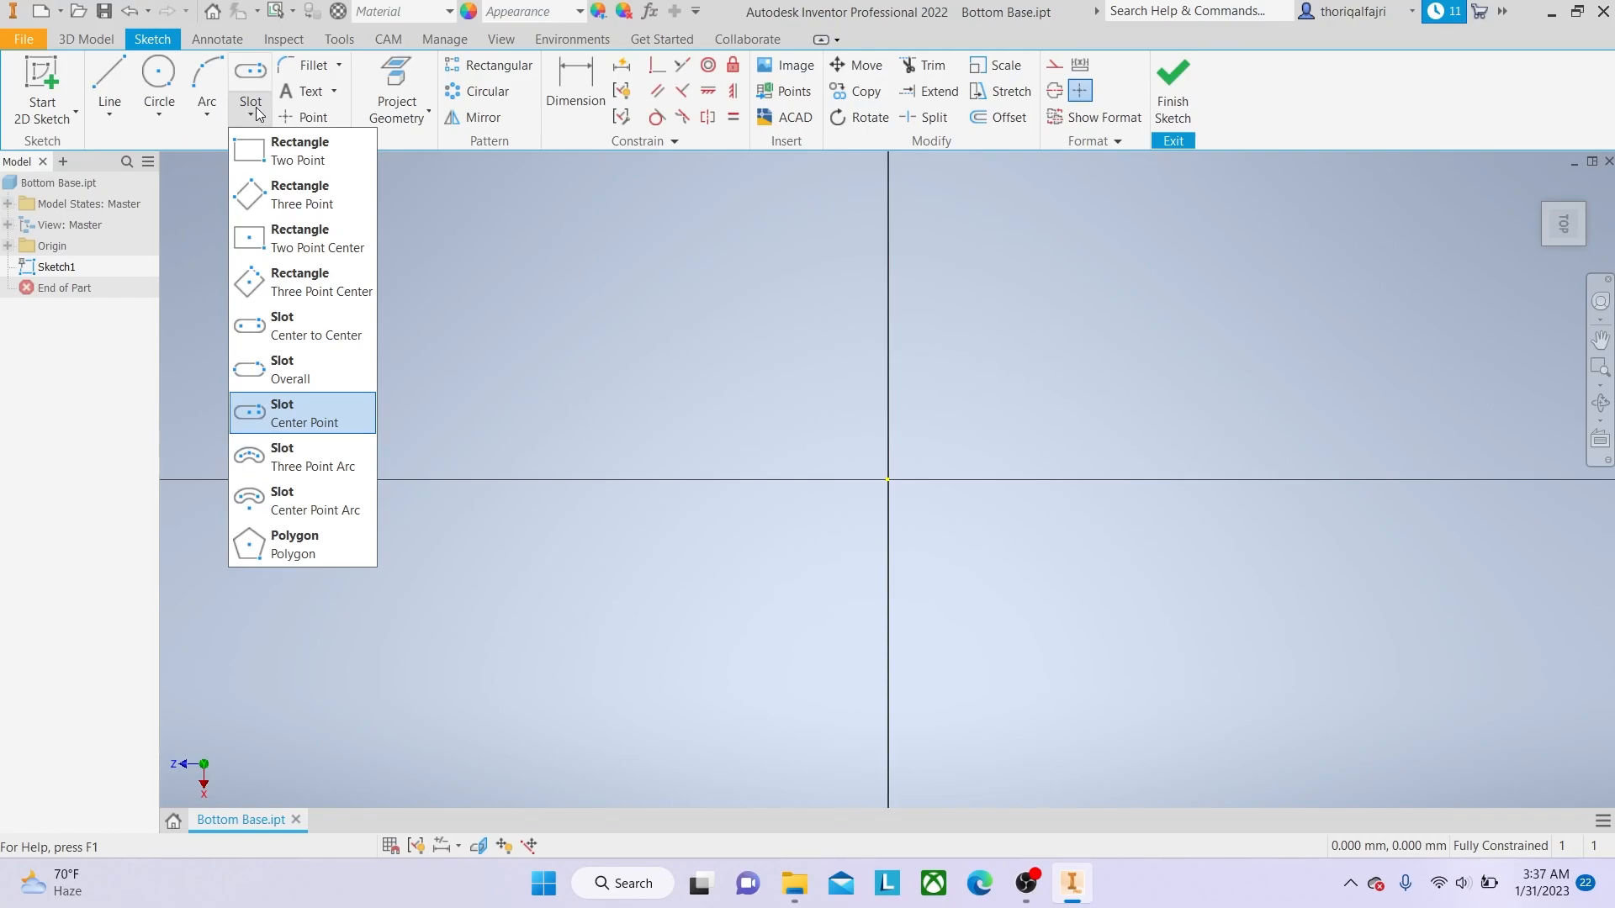
click(306, 246)
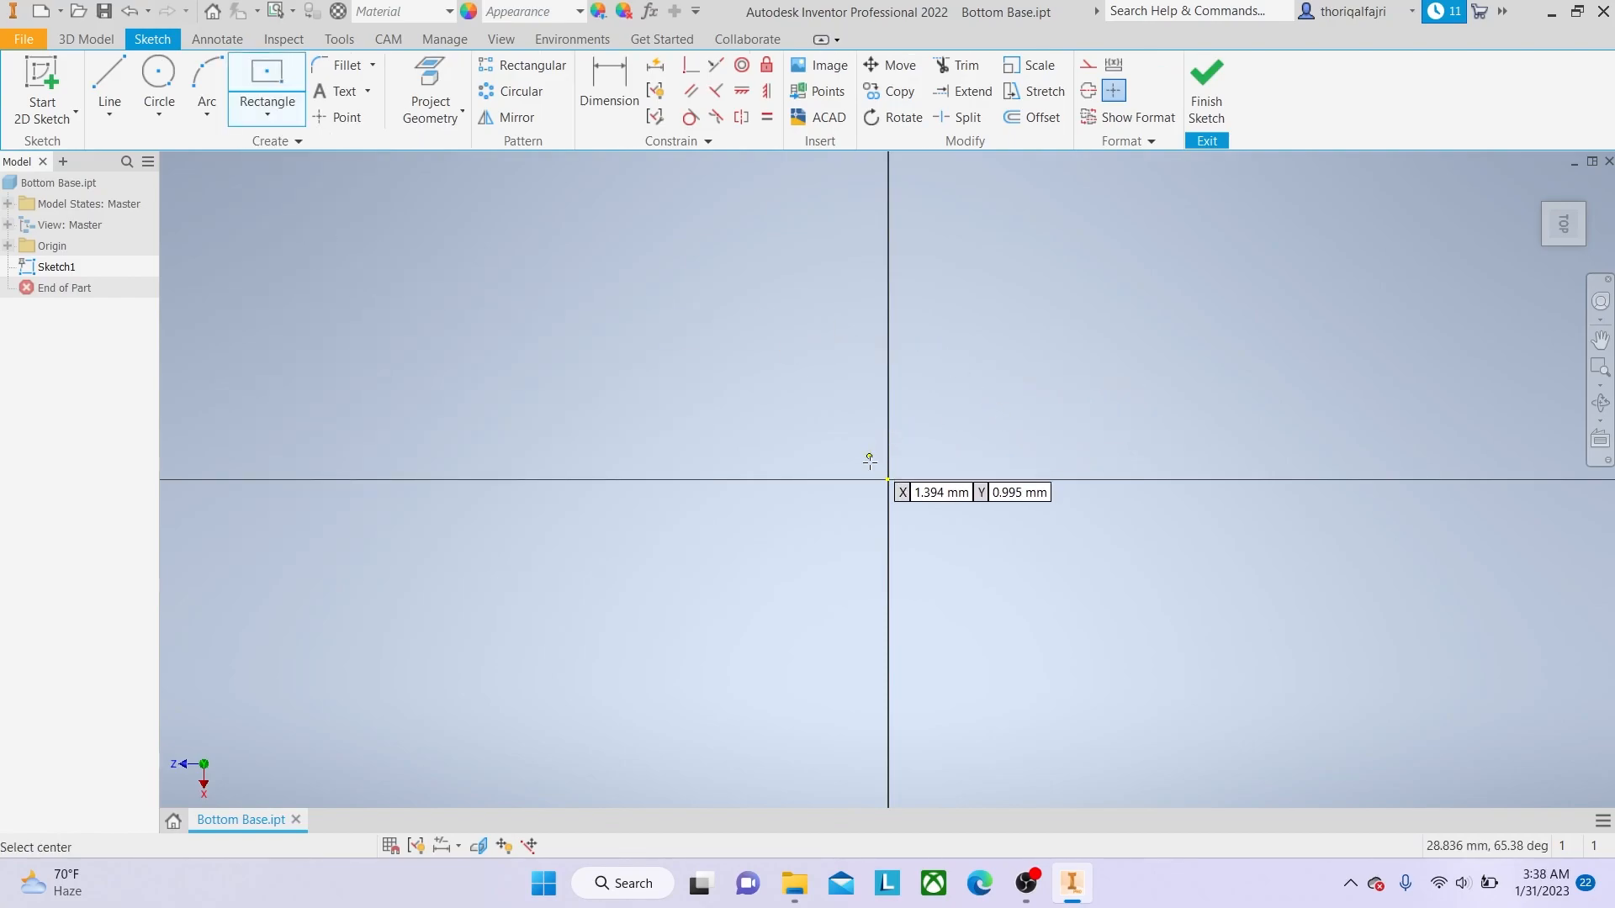
click(887, 479)
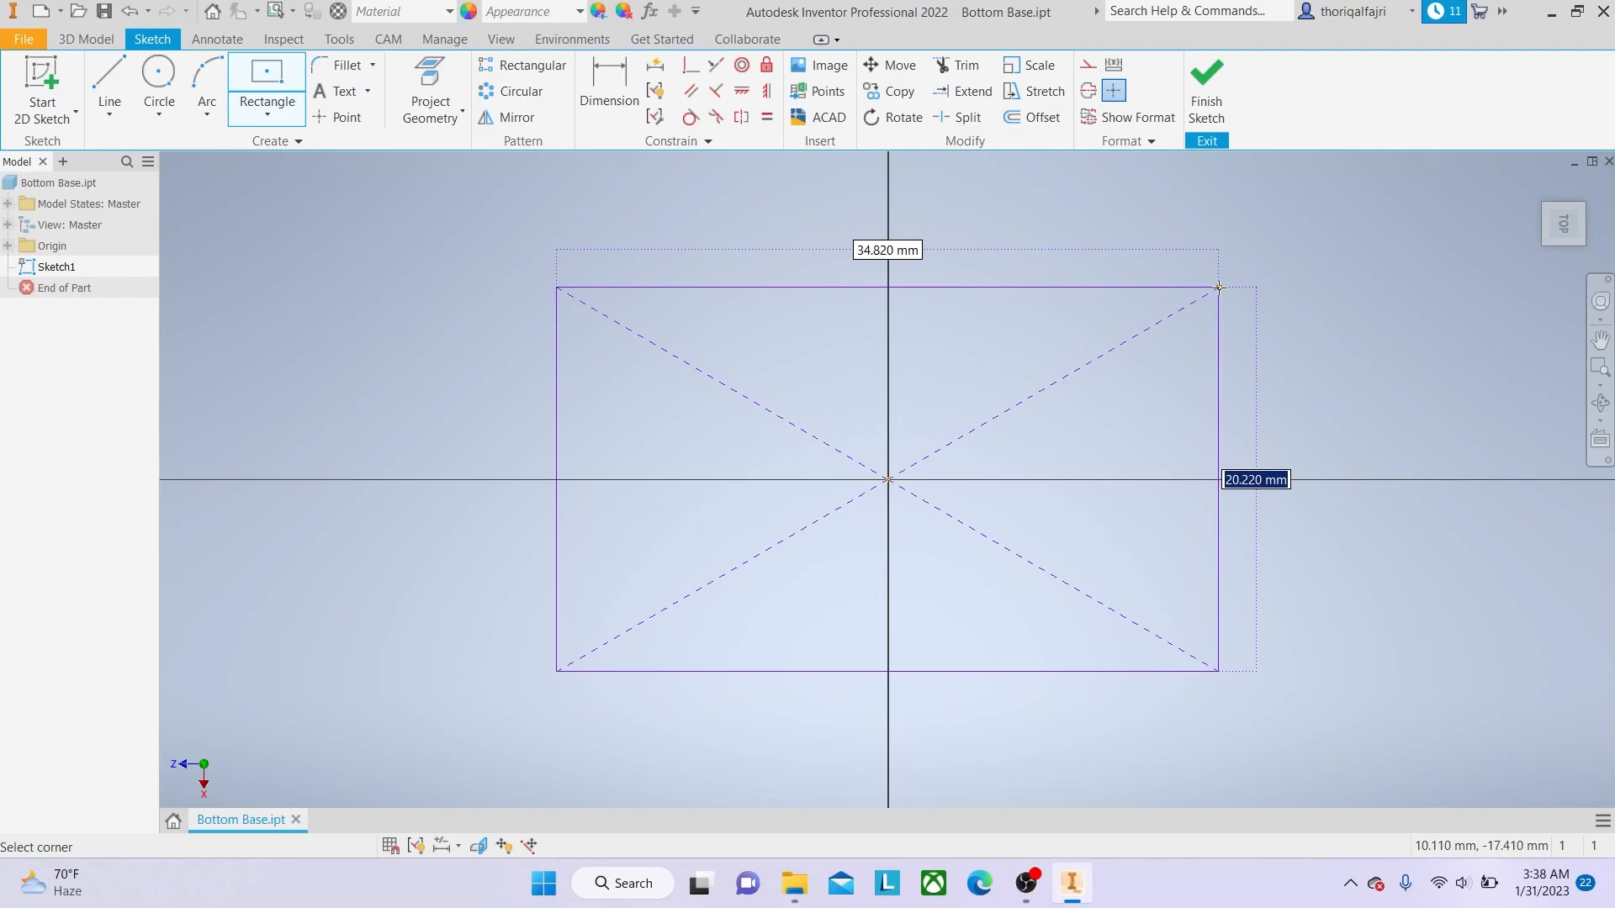
text(220)
key(Tab)
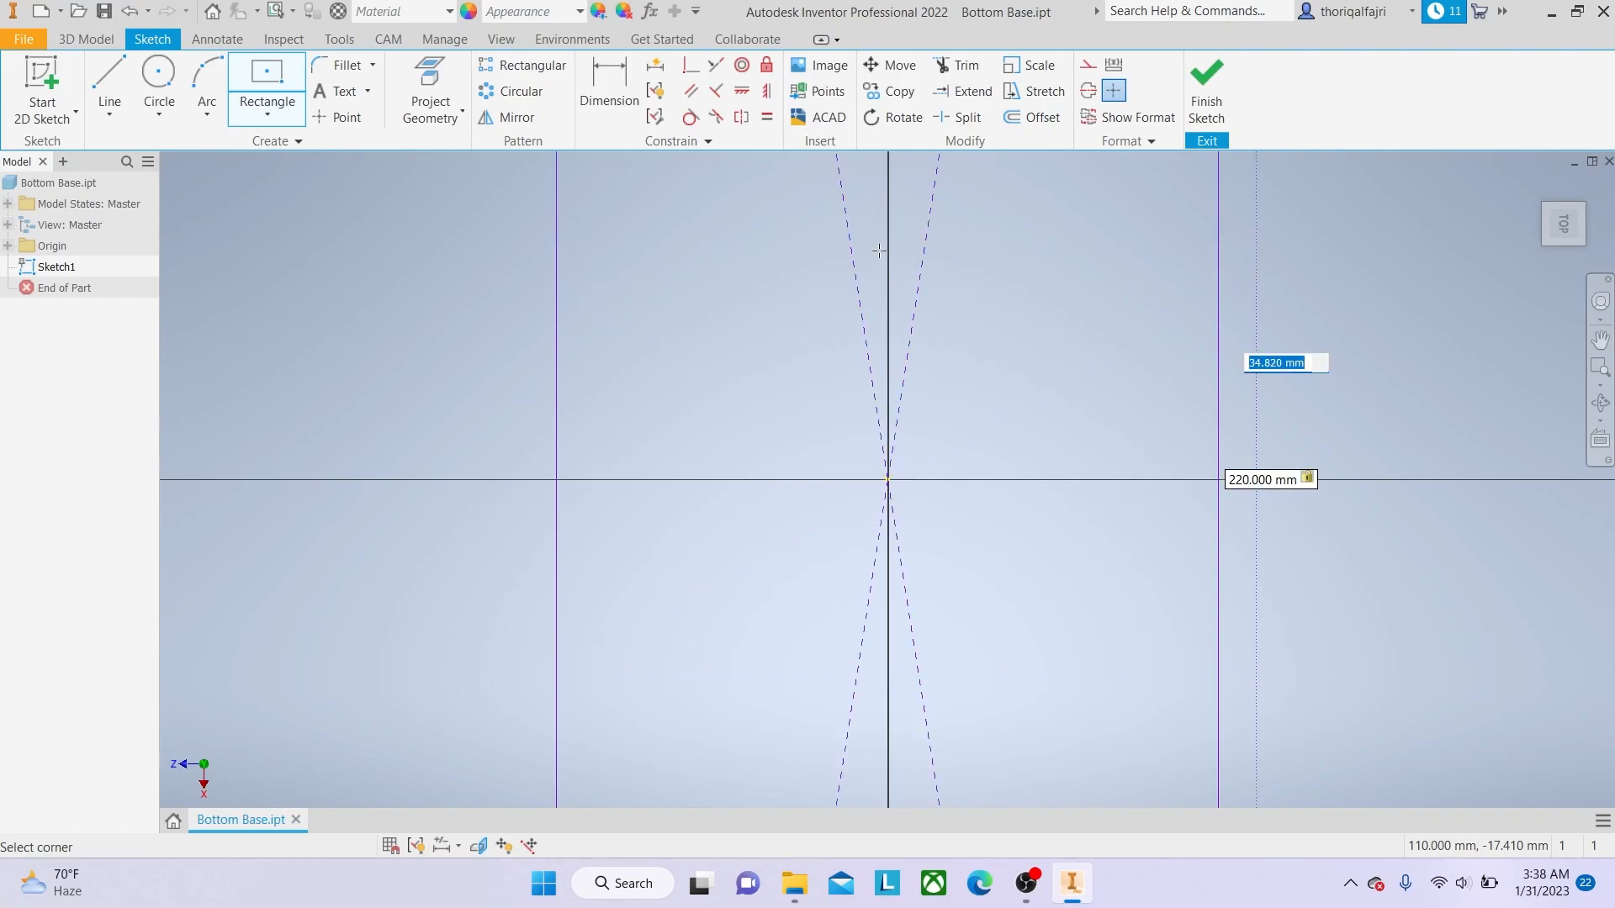
text(300)
key(Return)
scroll(1189, 555, up, 5)
middle_drag(993, 505, 845, 450)
scroll(895, 444, down, 4)
scroll(895, 444, up, 2)
right_click(895, 443)
click(894, 386)
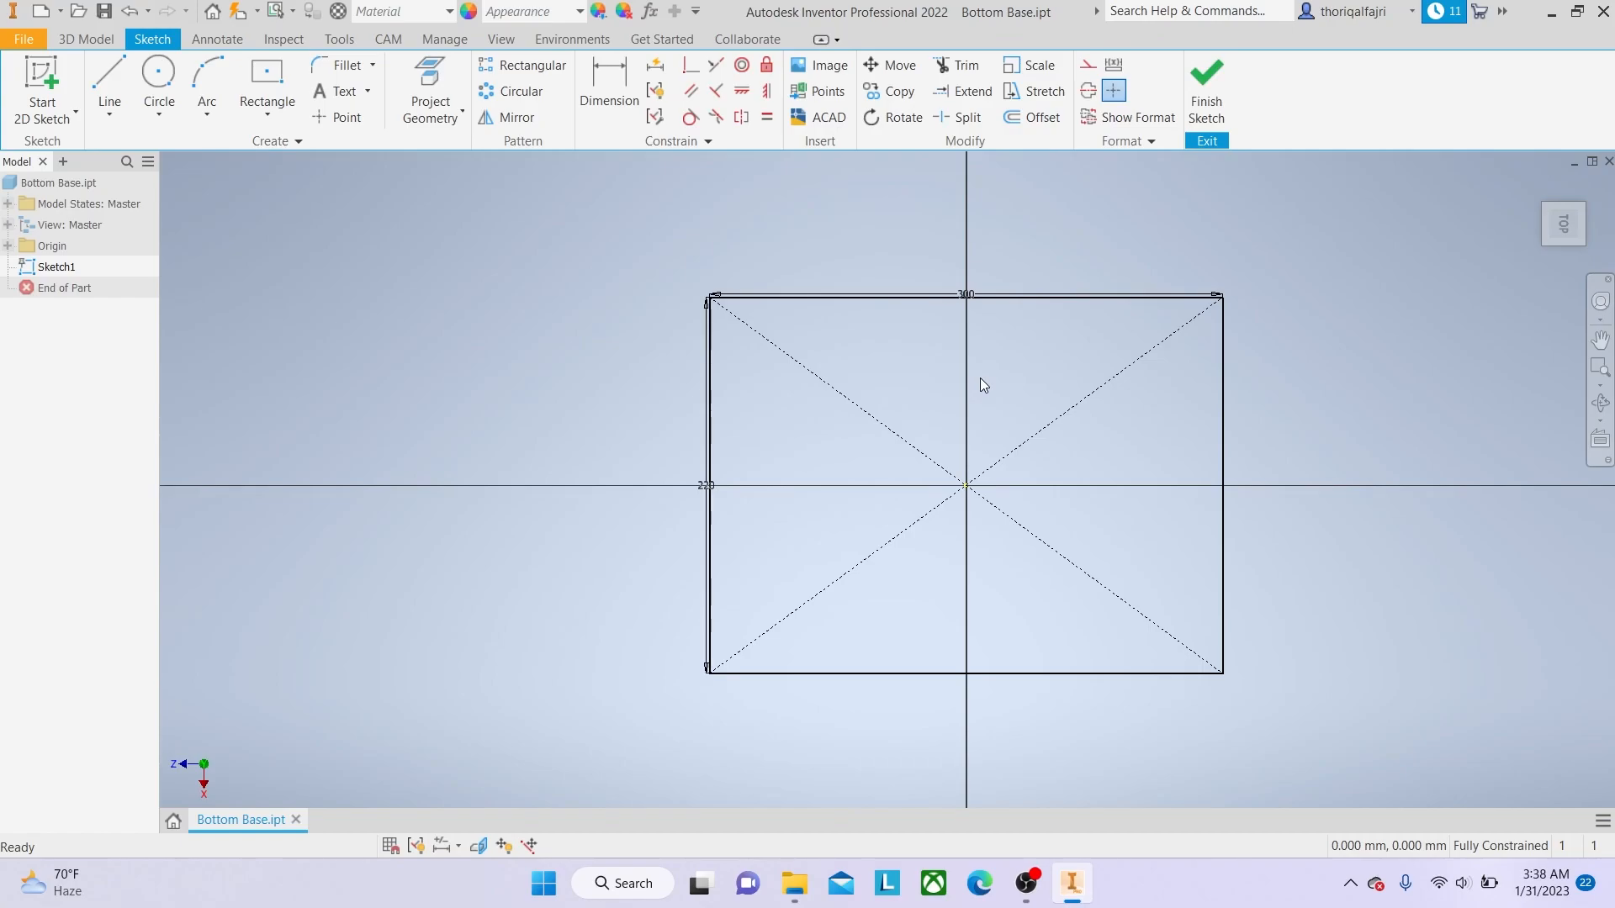
Draw a circle about 113 mm in diameter inside the rectangle's left half, centred on the horizontal axis.
click(158, 77)
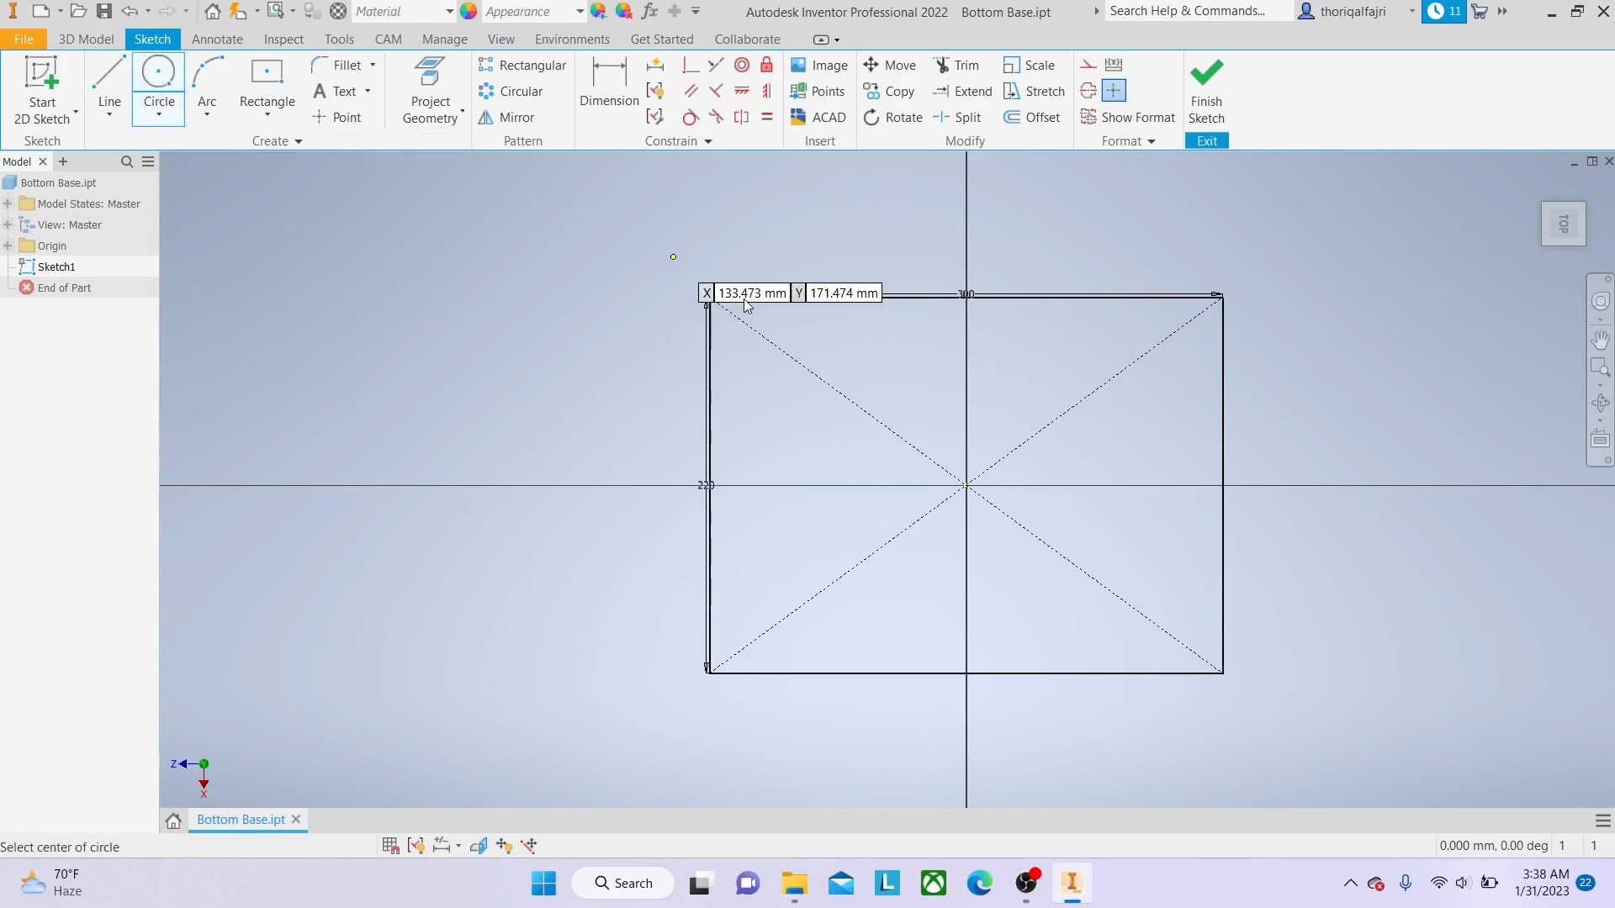
click(861, 488)
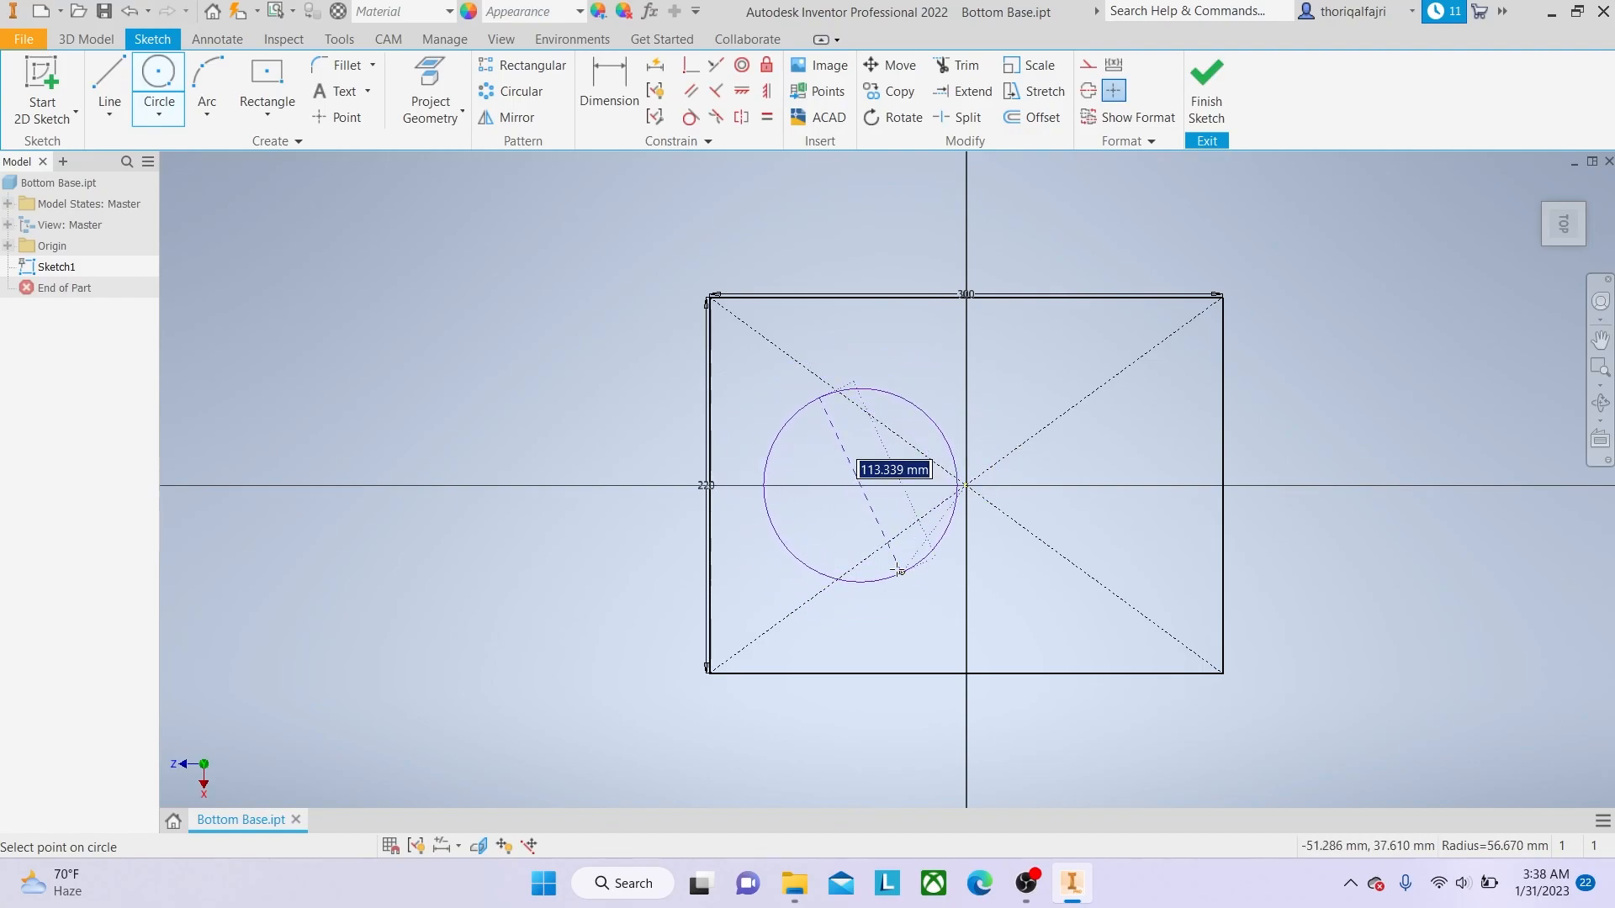
click(898, 571)
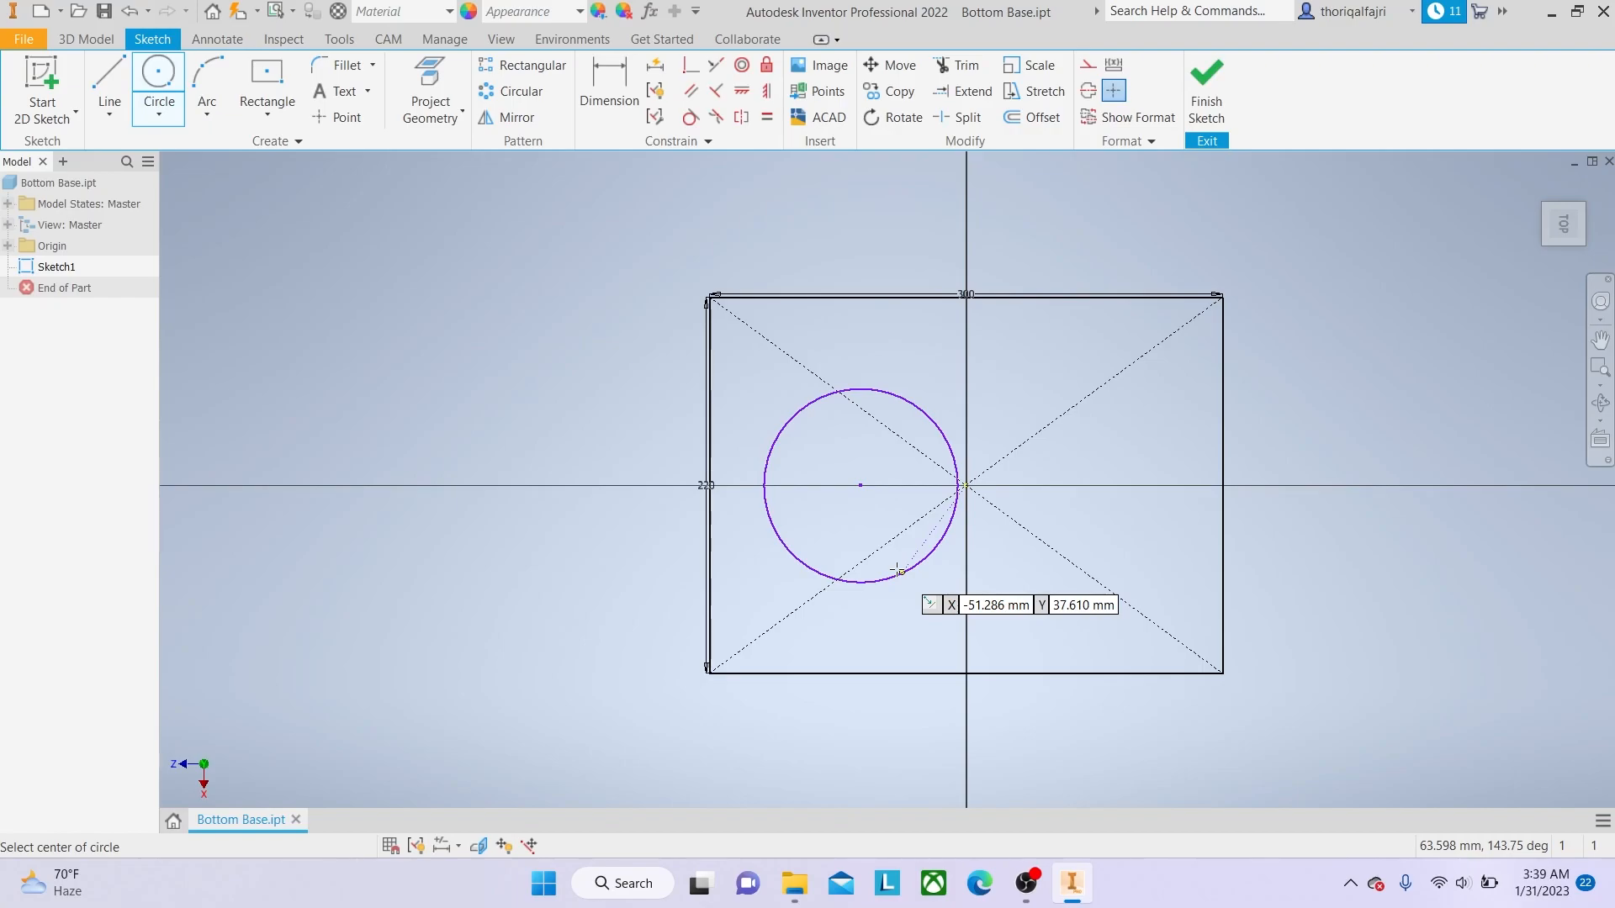
Dimension the horizontal distance from the rectangle's left edge to the circle's centre.
click(618, 87)
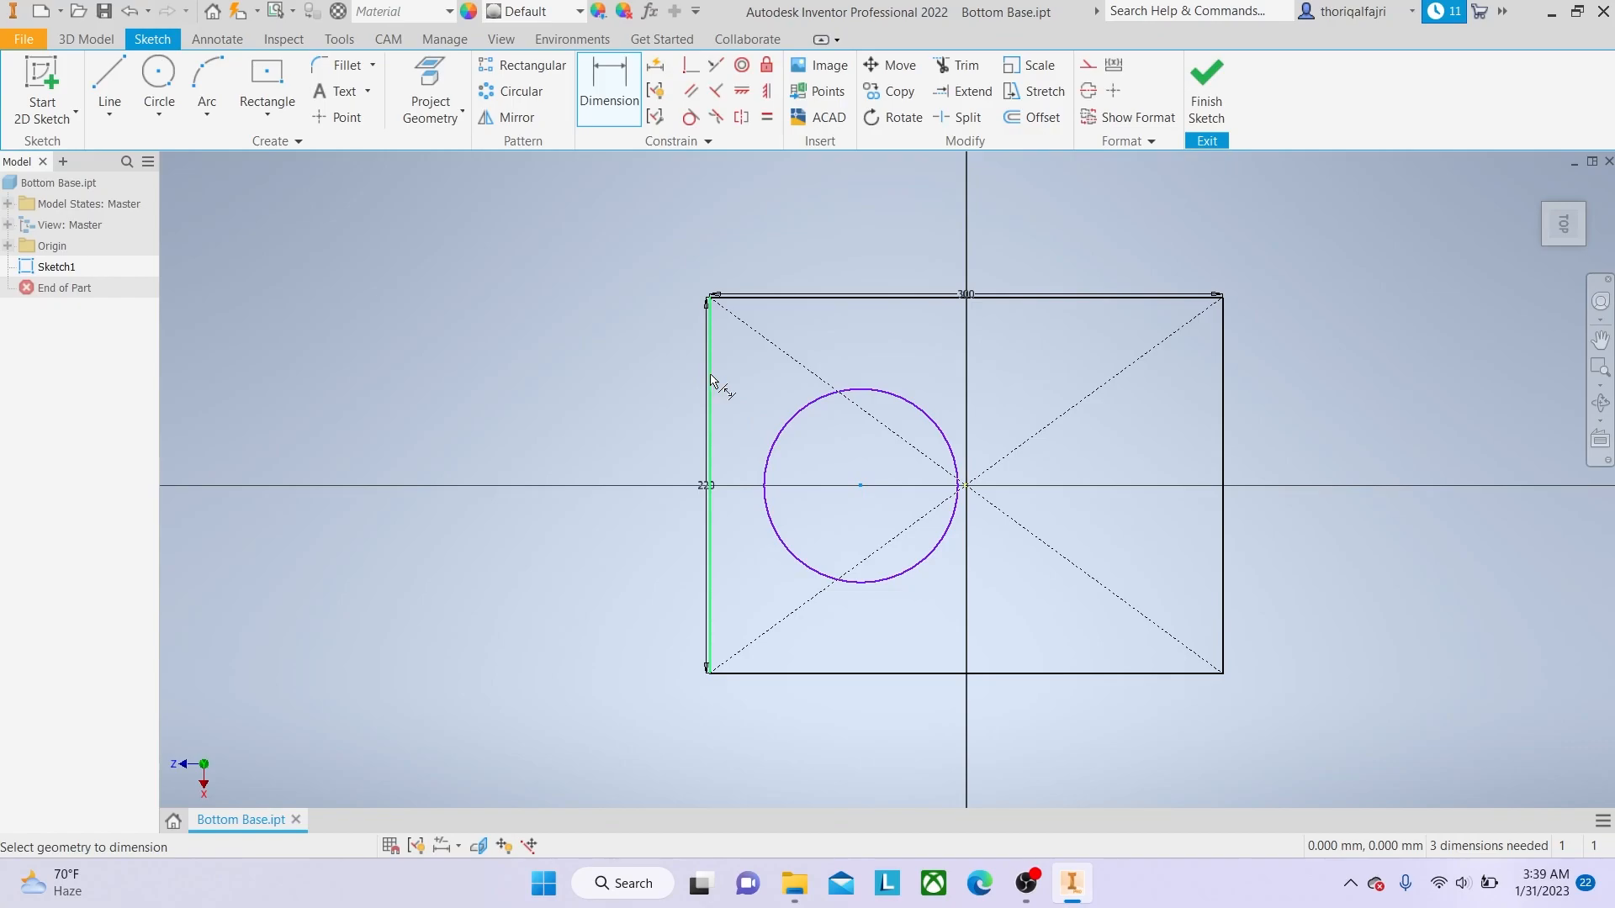
click(711, 380)
click(860, 485)
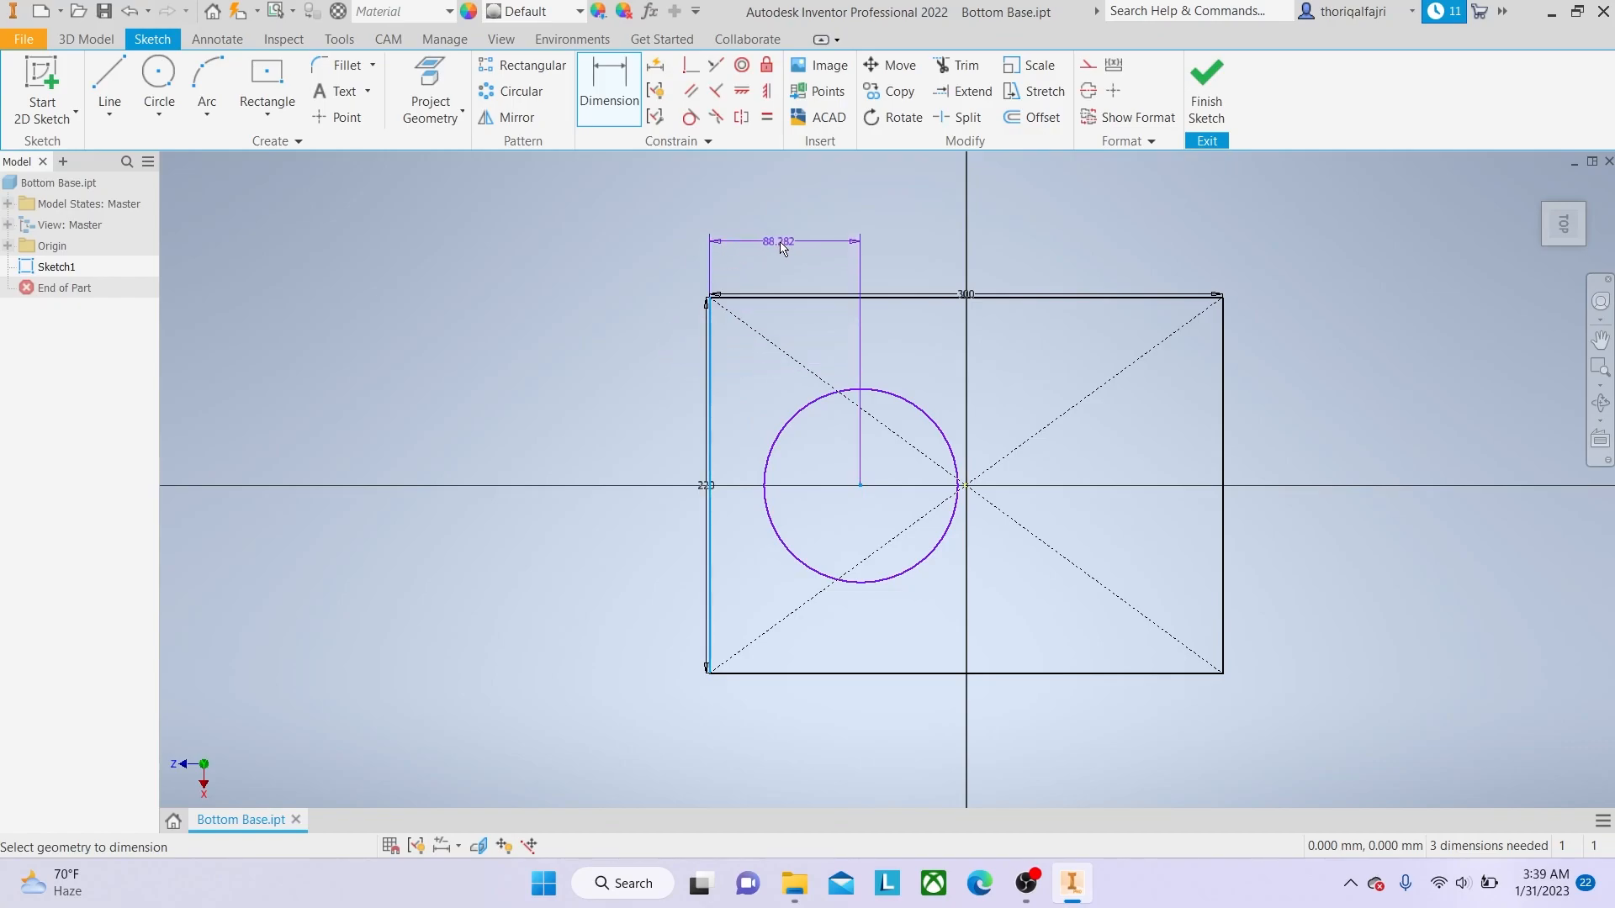
click(782, 246)
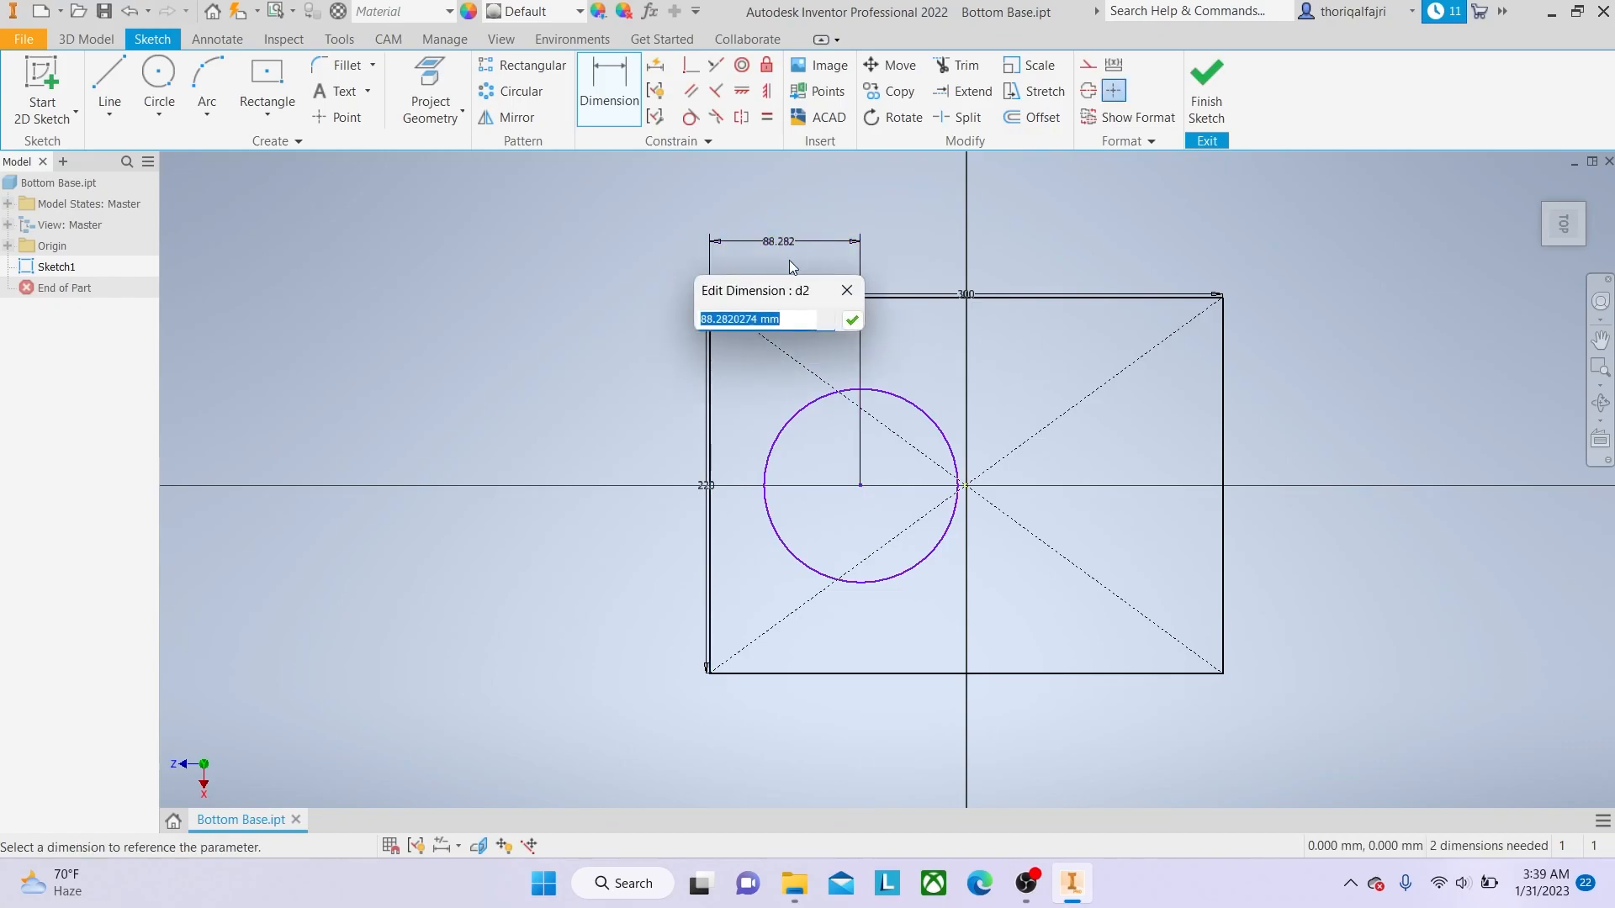
Set the circle centre's horizontal distance from the rectangle's left edge to 115 mm.
text(115)
key(Return)
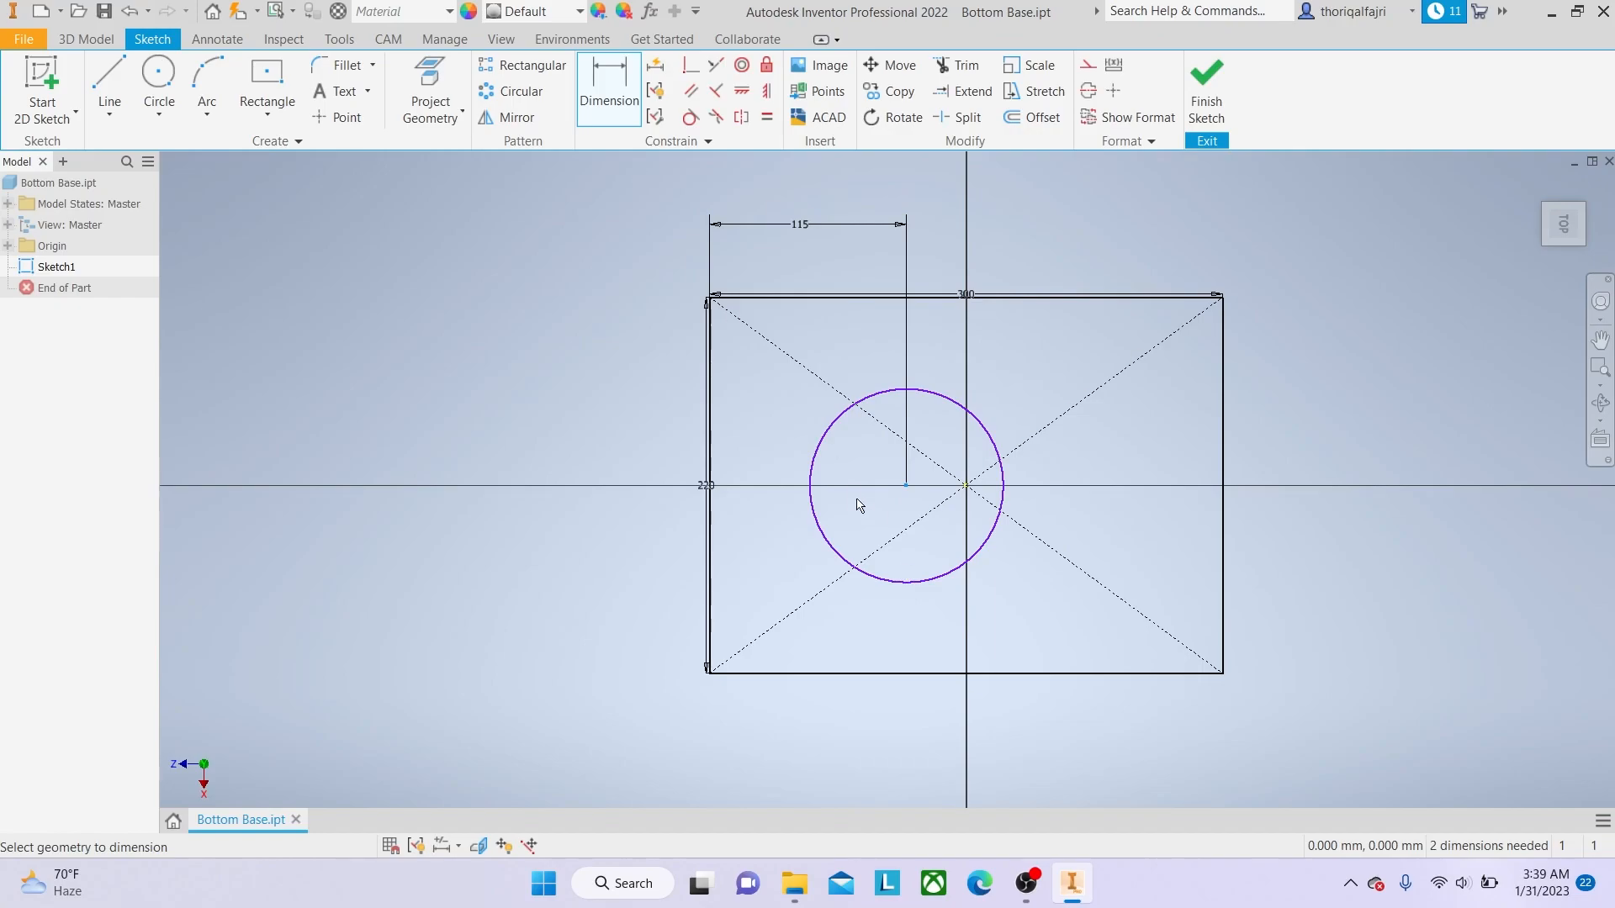
click(906, 485)
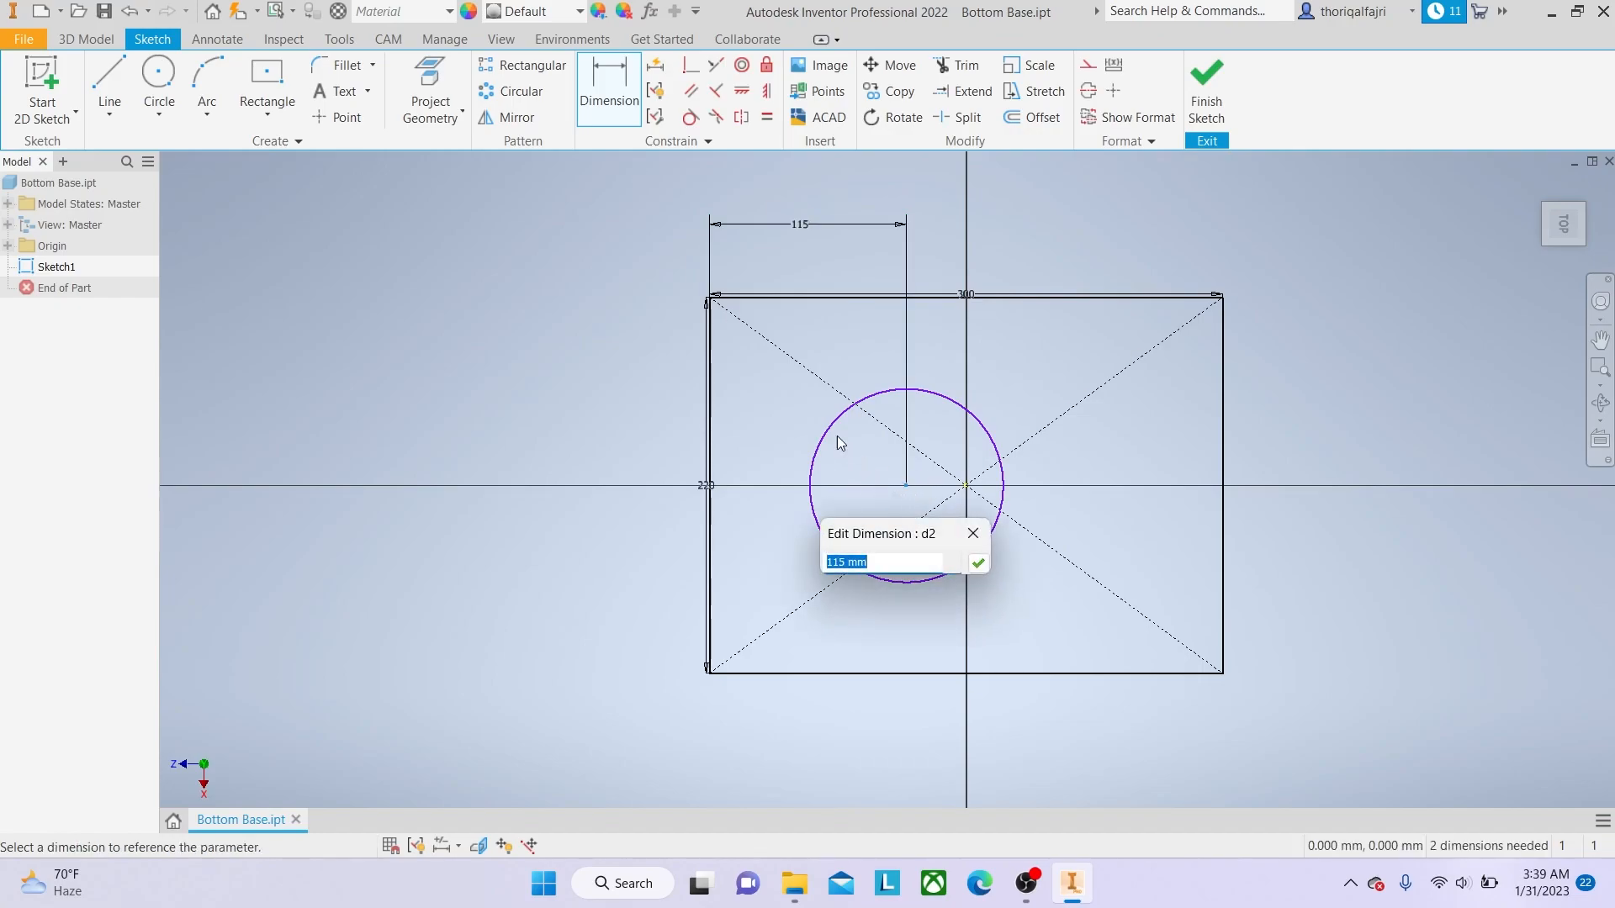
click(973, 533)
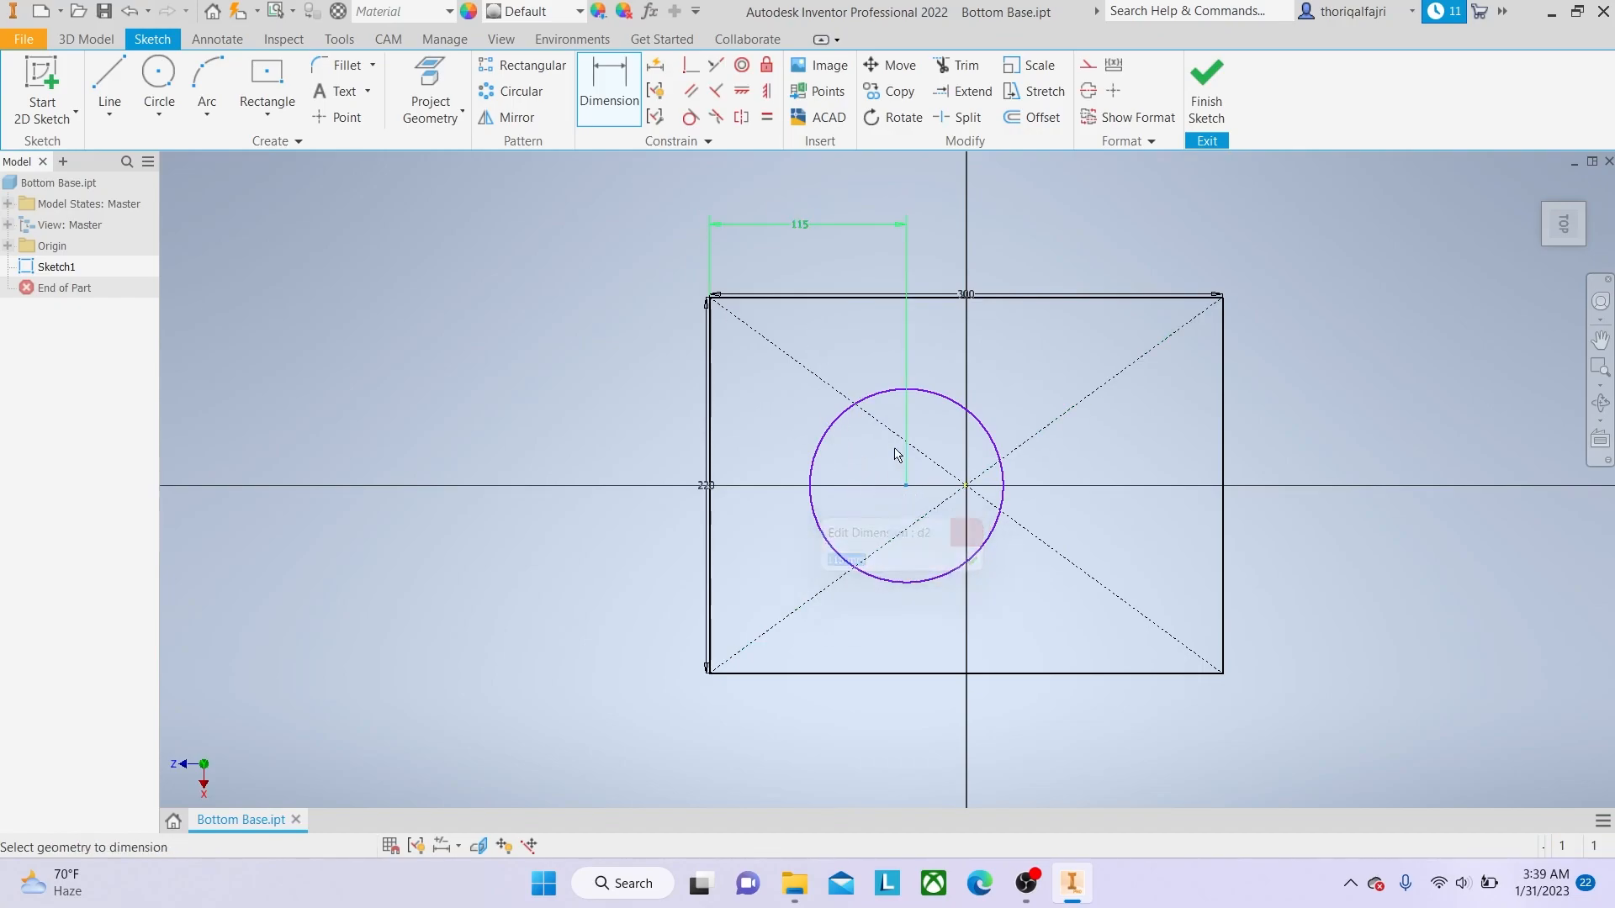
Dimension the circle centre's vertical distance from the rectangle's top edge as 110 mm.
click(895, 402)
click(865, 298)
click(634, 388)
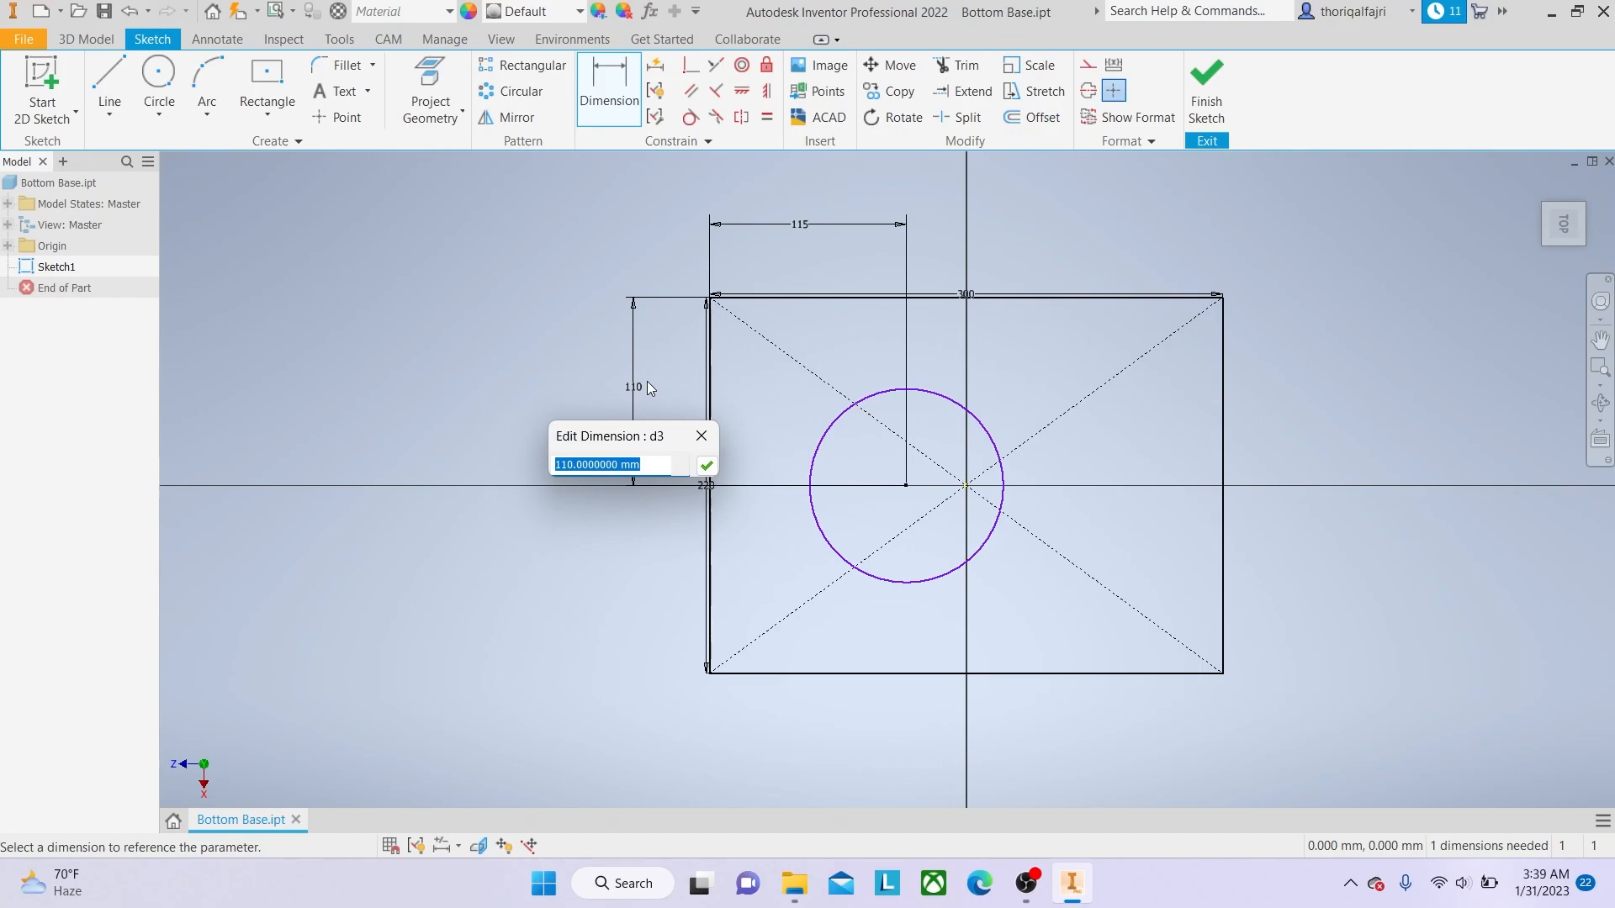
text(110)
key(Return)
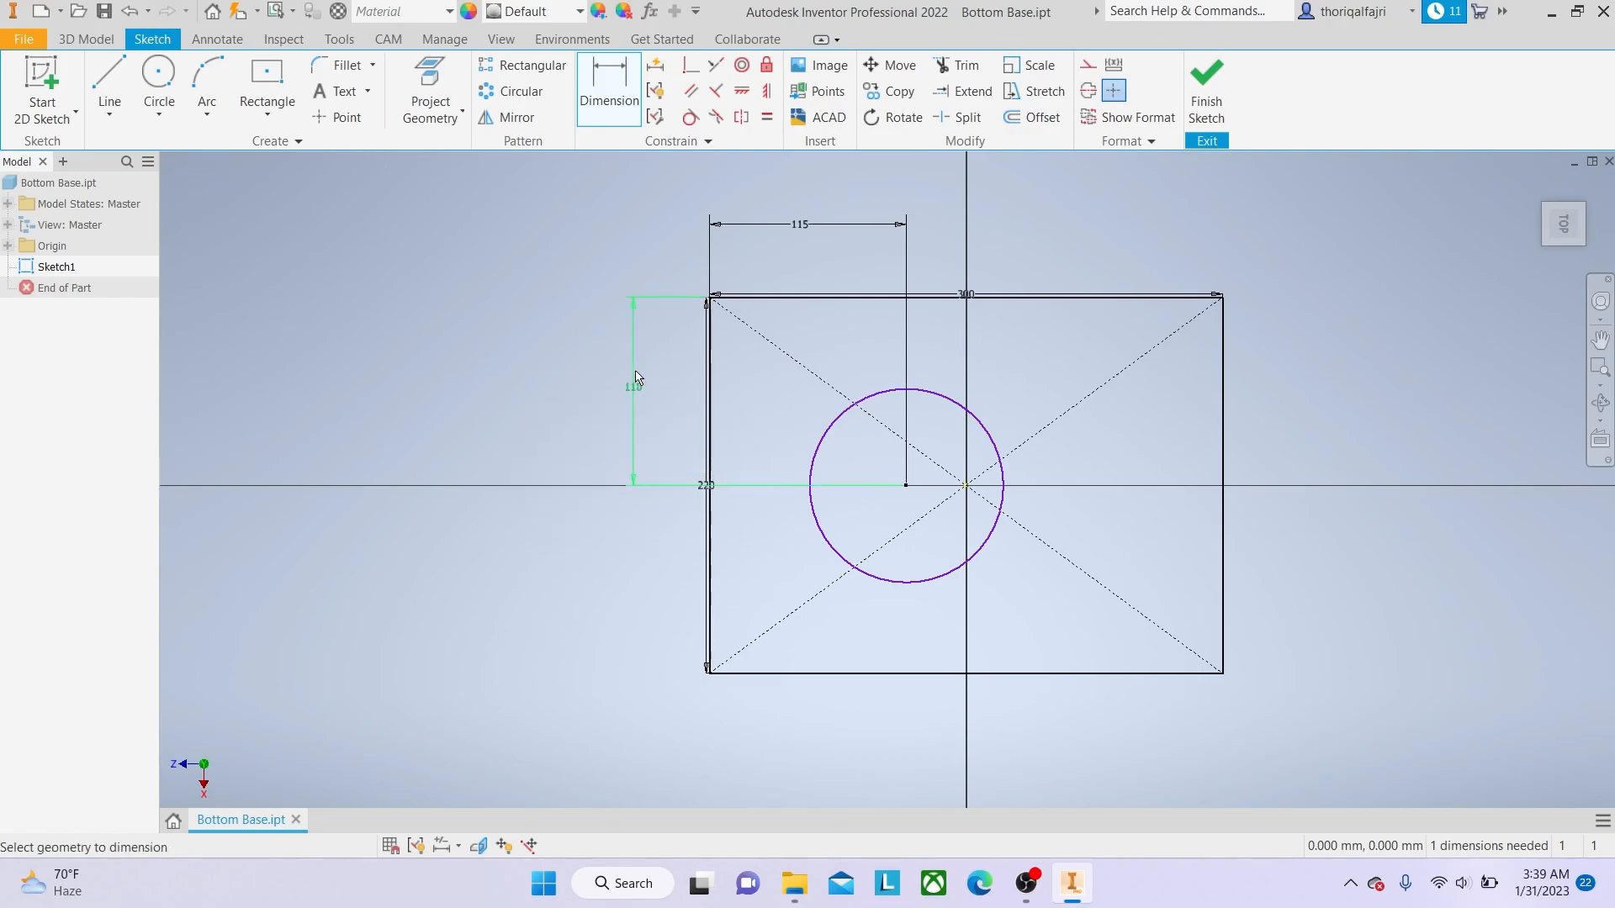
Dimension the circle with a diameter of 120 mm.
click(831, 430)
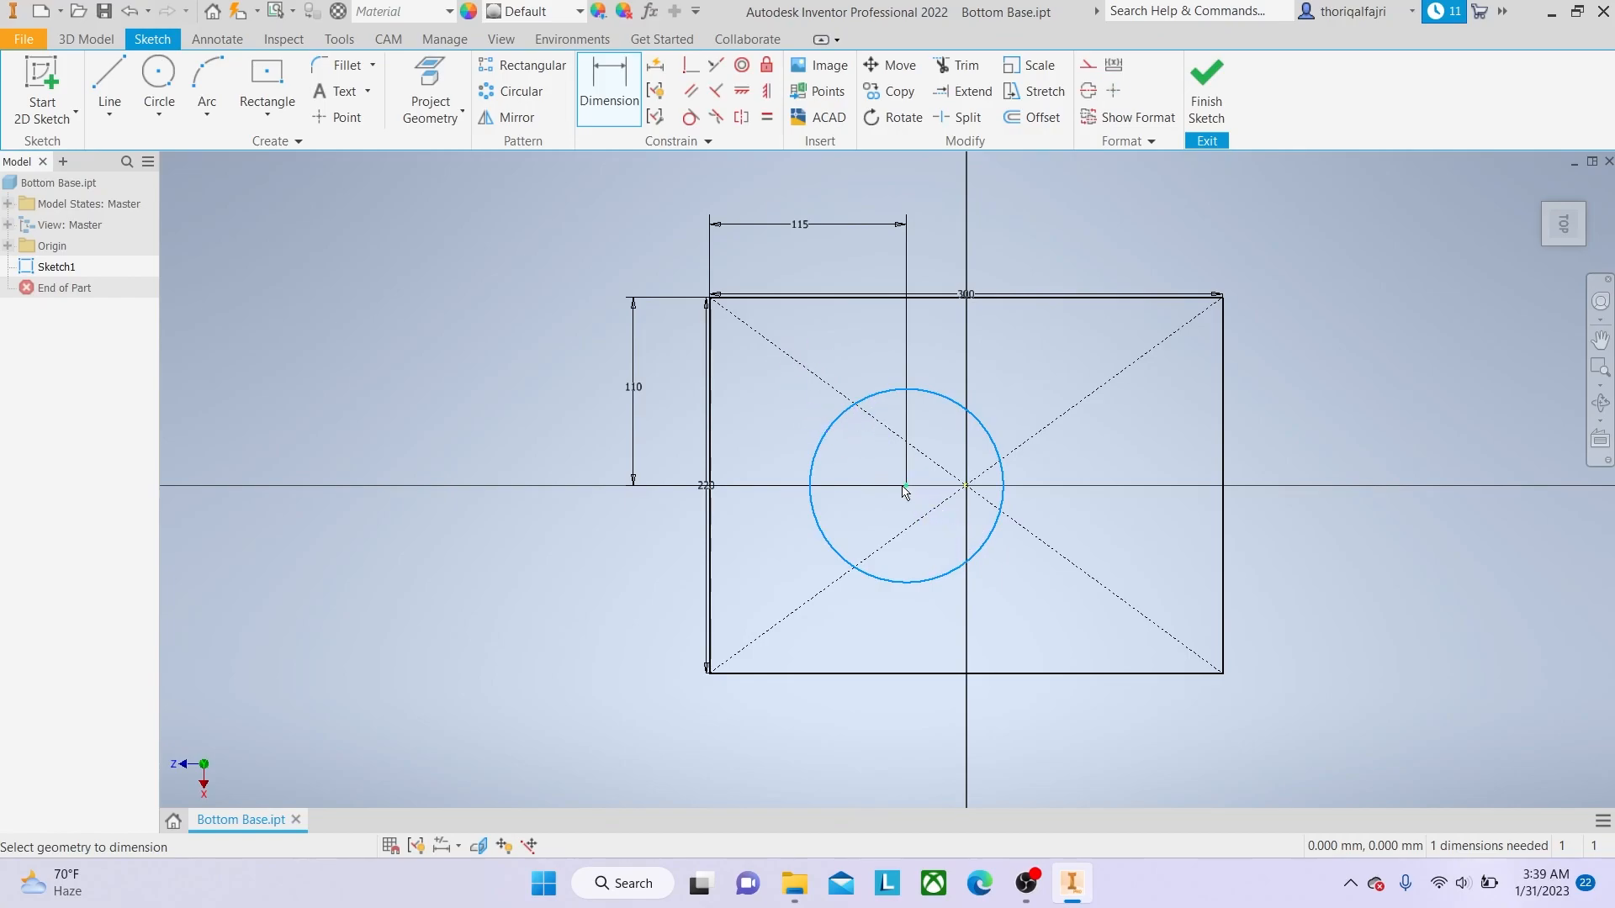
click(880, 527)
text(120)
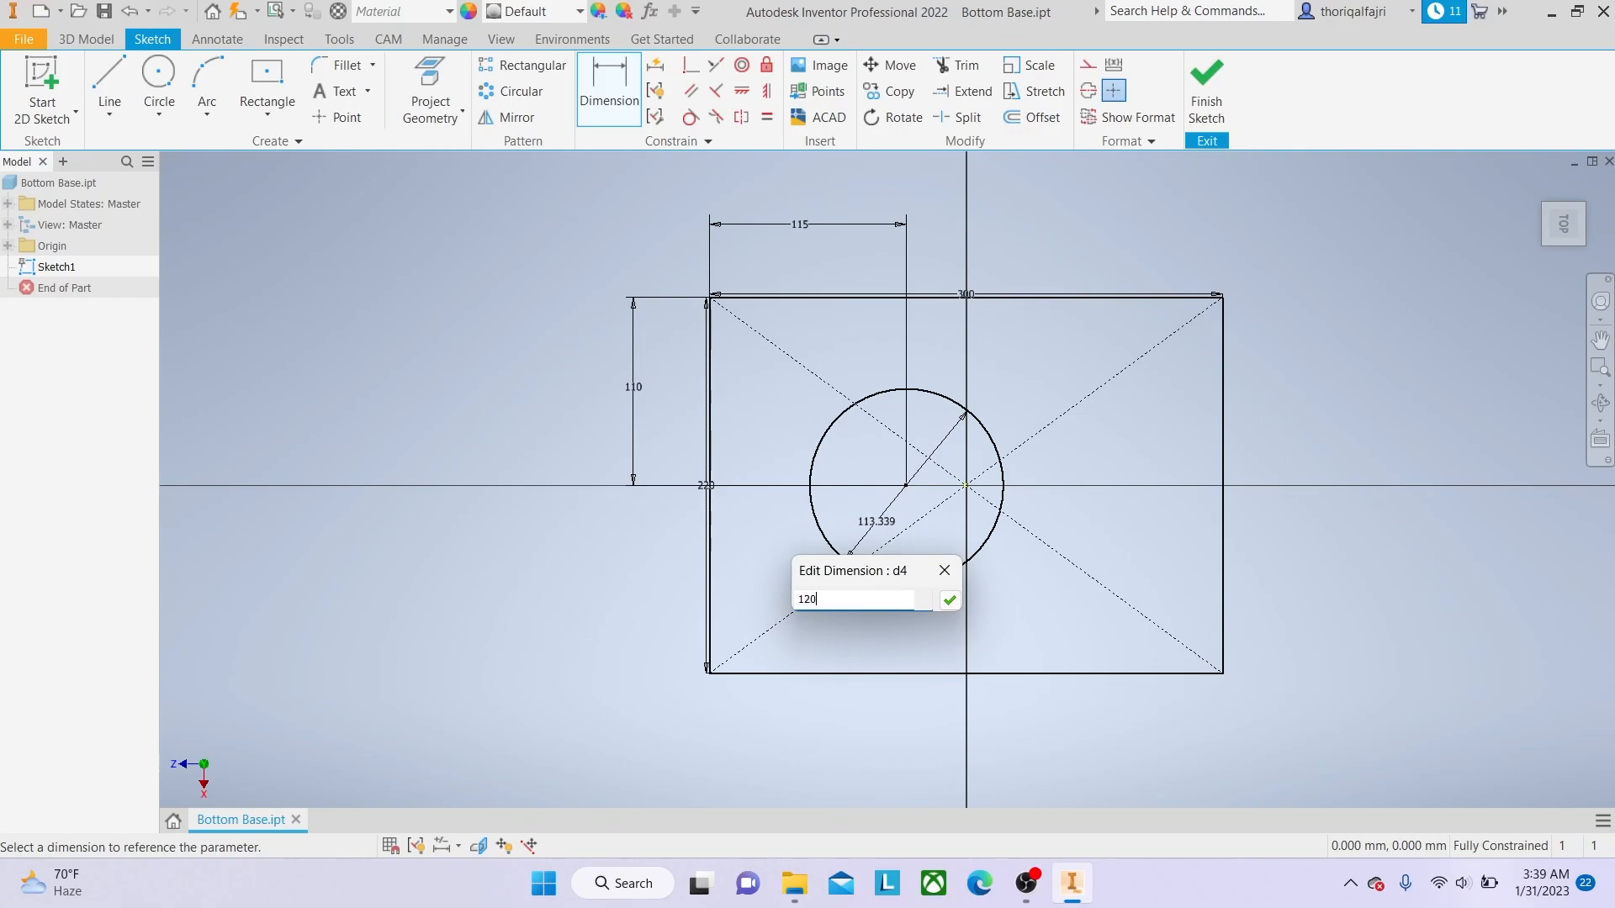
key(Return)
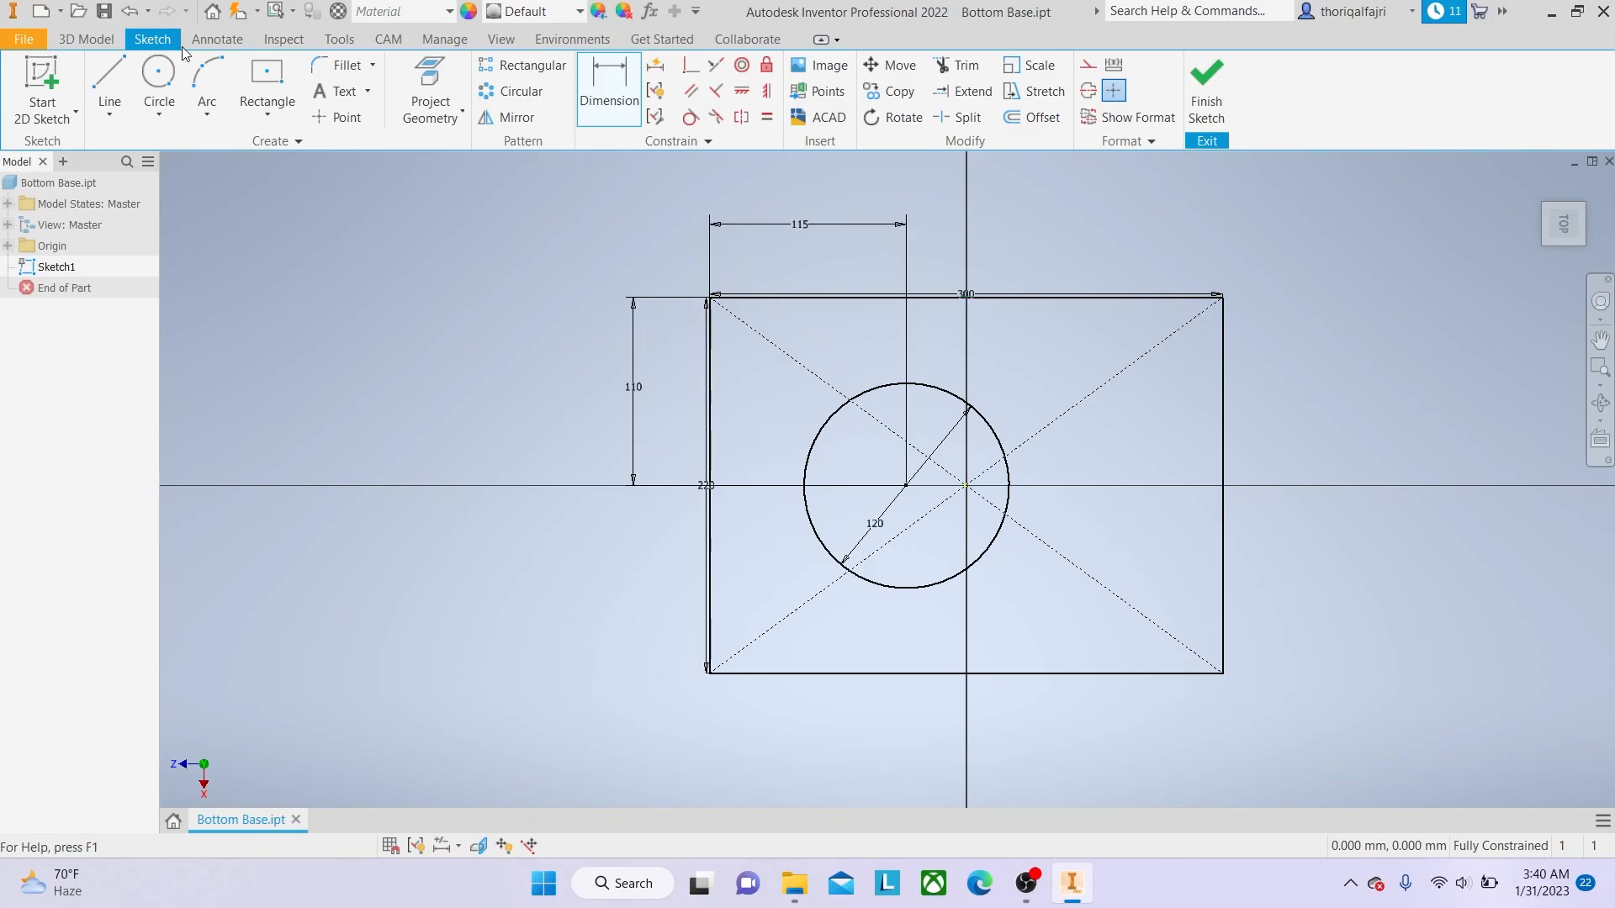
Chamfer the upper-left corner of the large rectangle with a 15 mm distance.
click(372, 65)
click(358, 137)
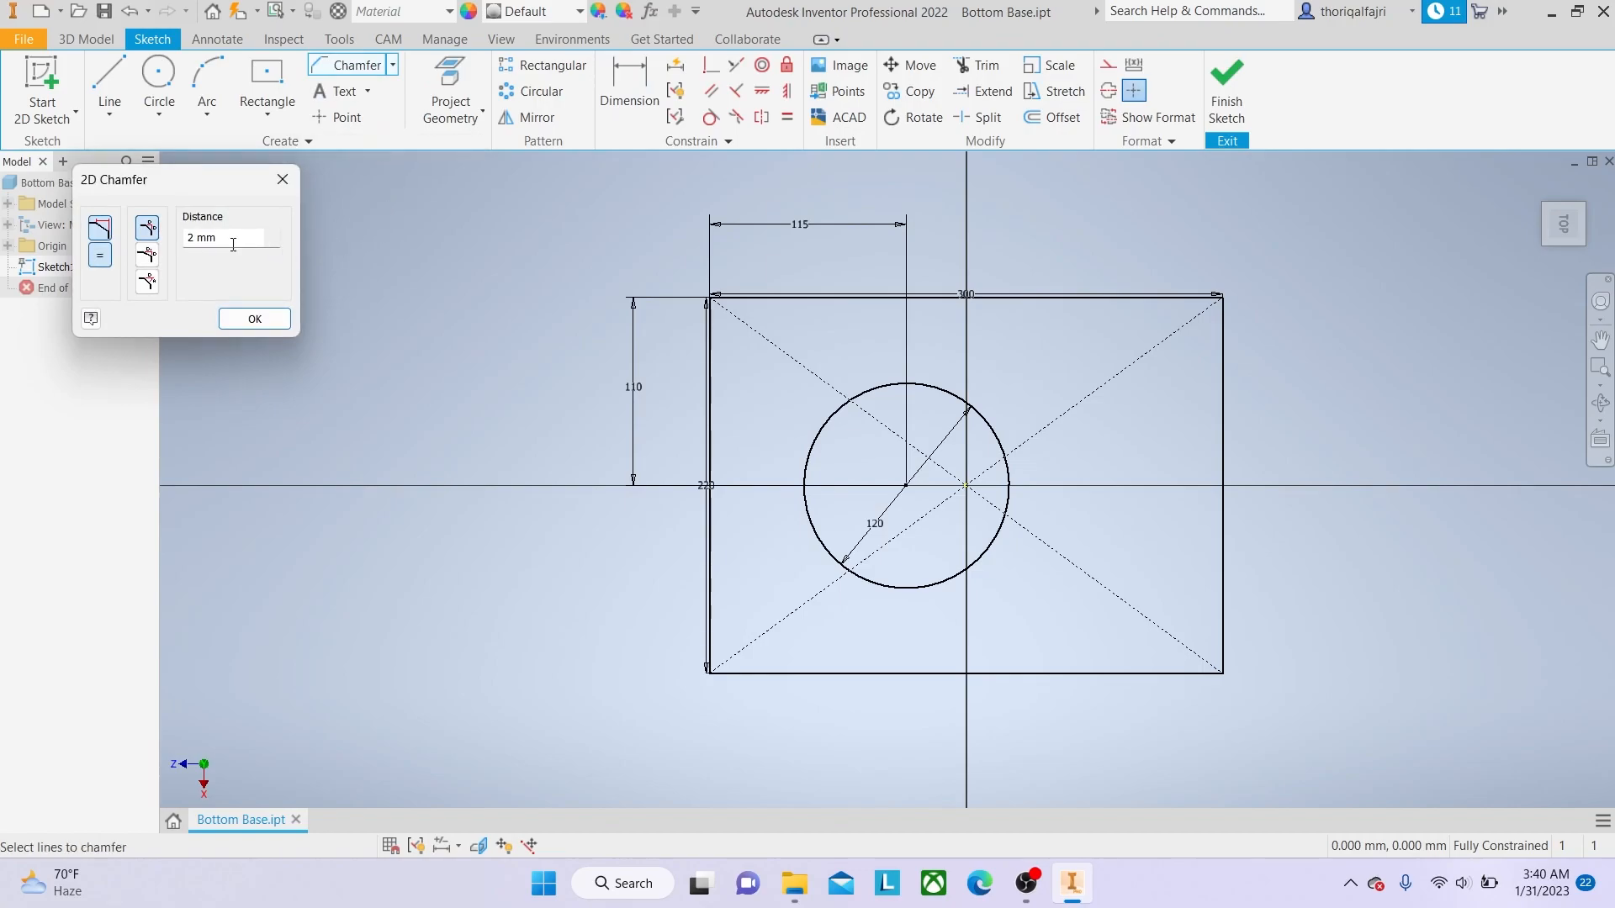
drag(232, 242, 171, 247)
text(15)
click(709, 388)
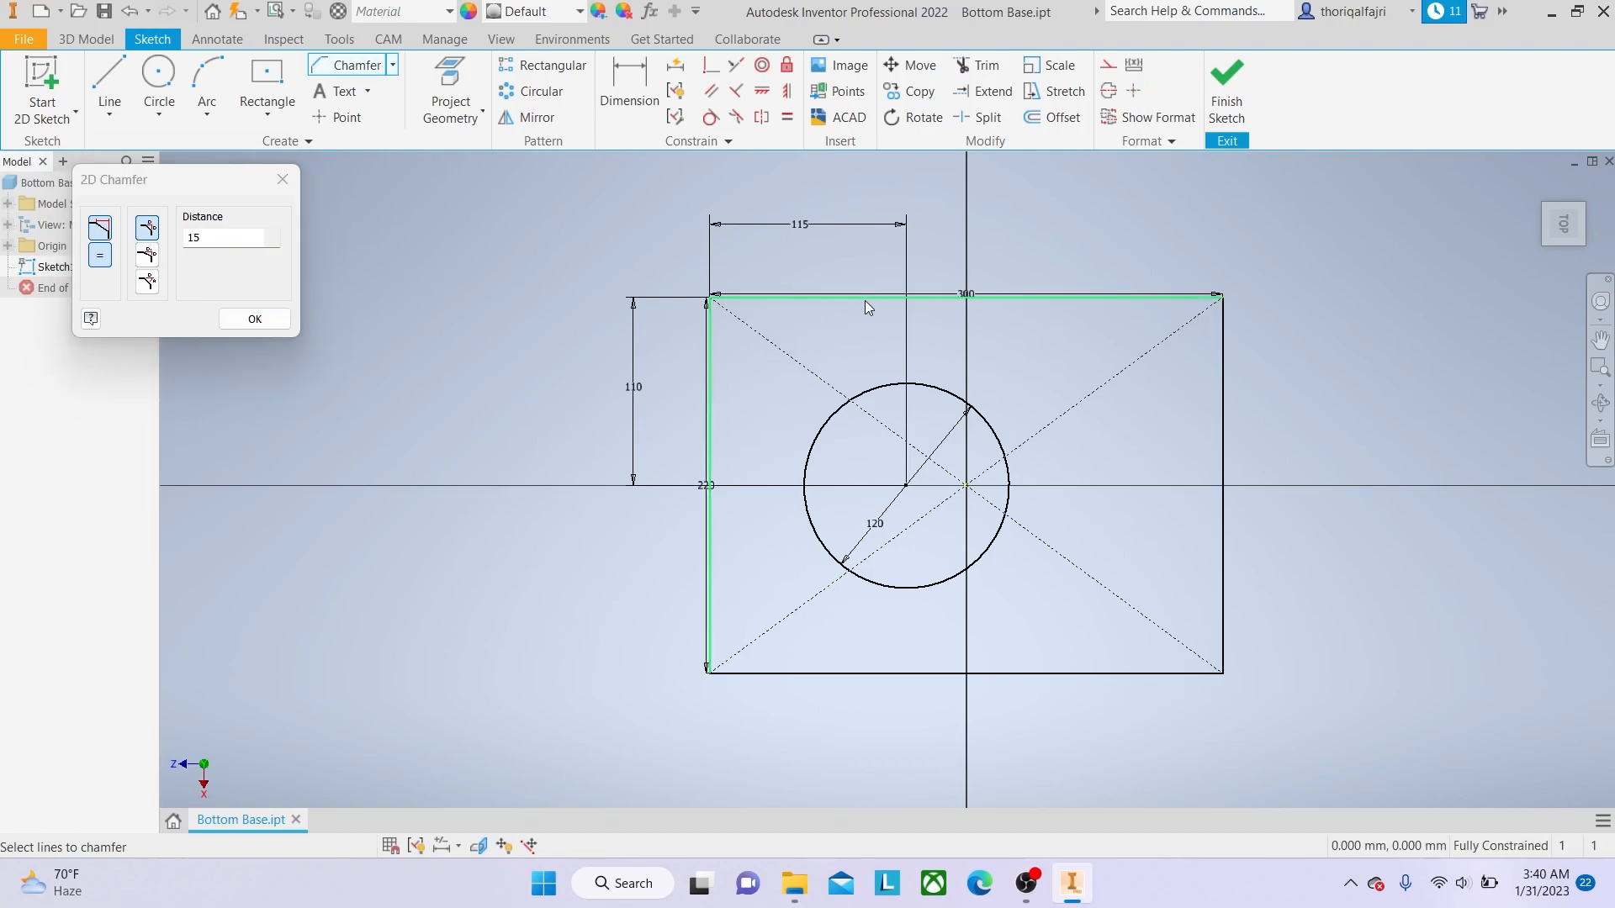
click(864, 301)
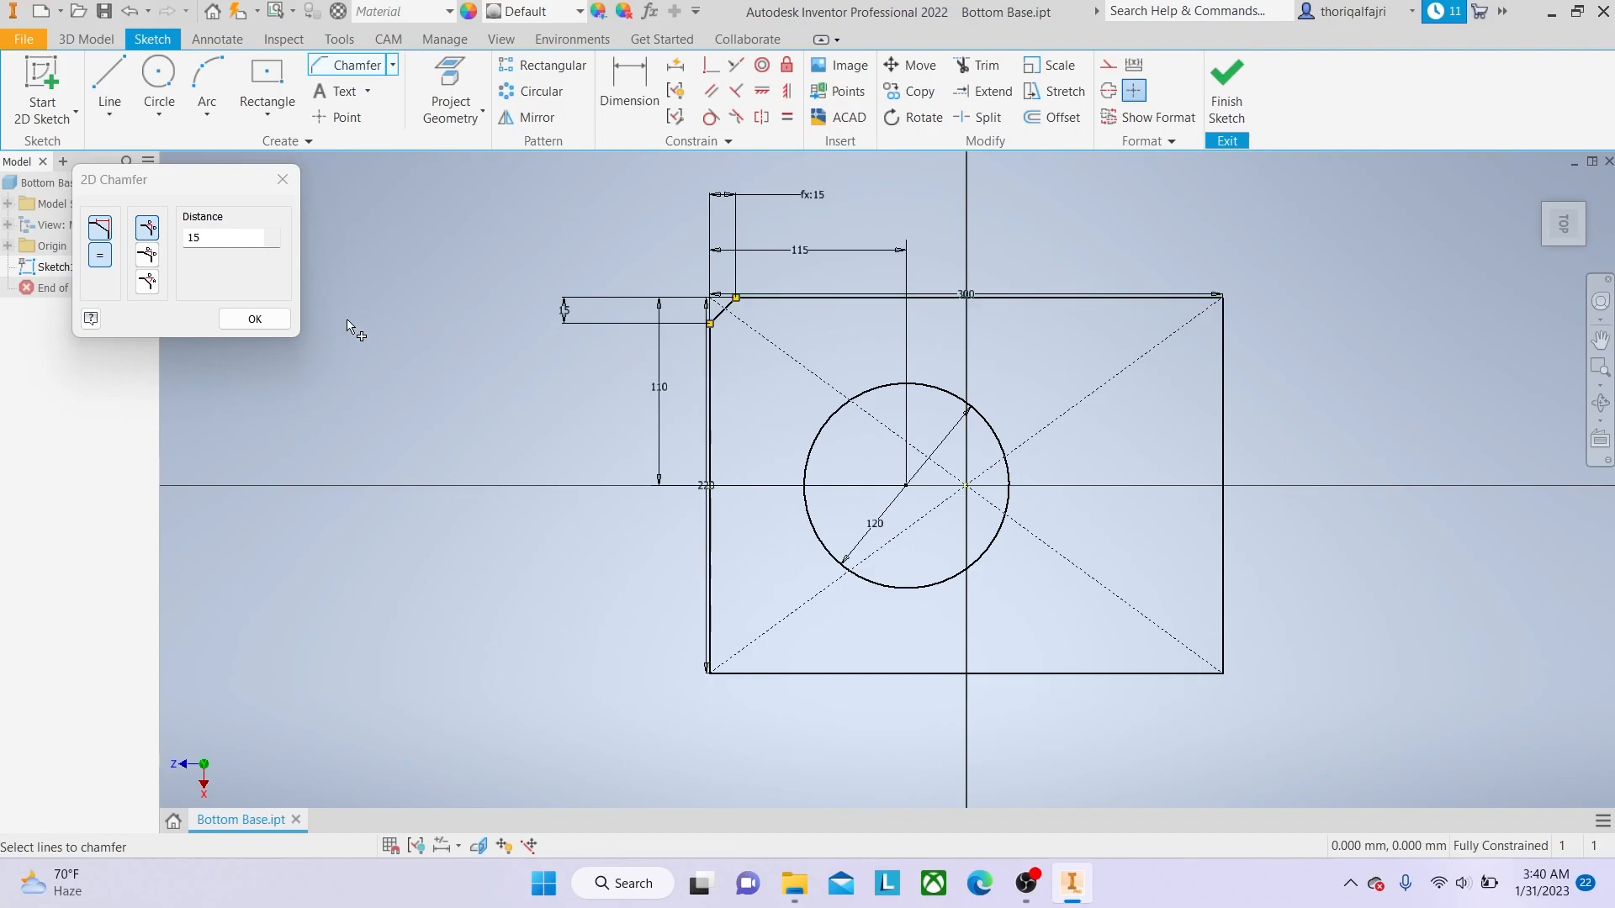
click(269, 328)
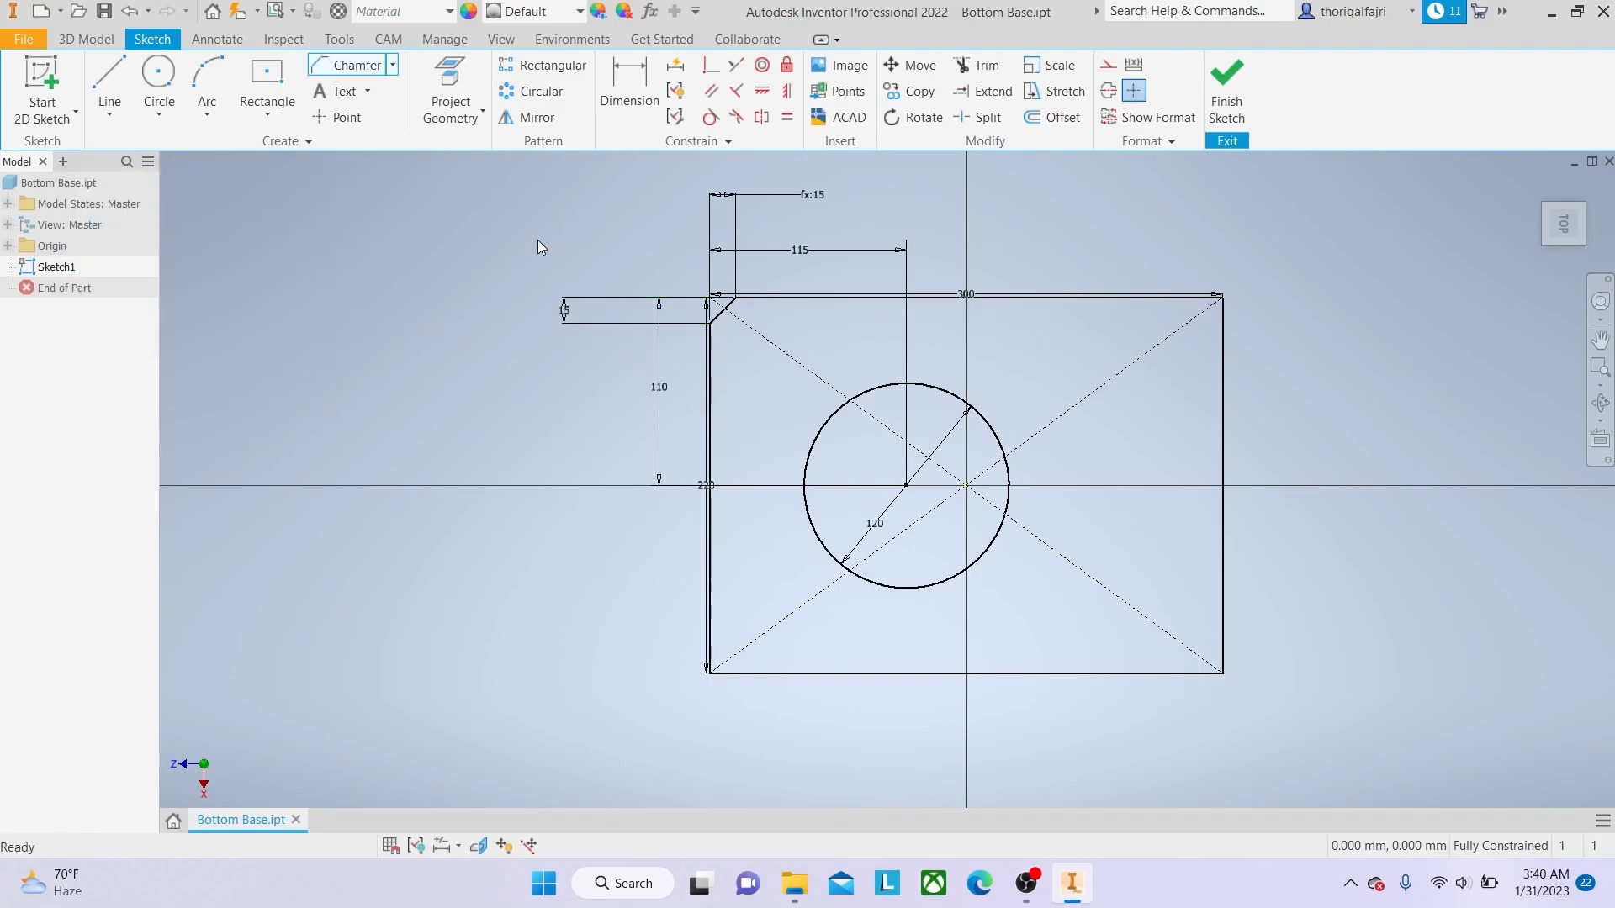
Chamfer the remaining three corners of the large rectangle with the 15 mm distance.
click(349, 67)
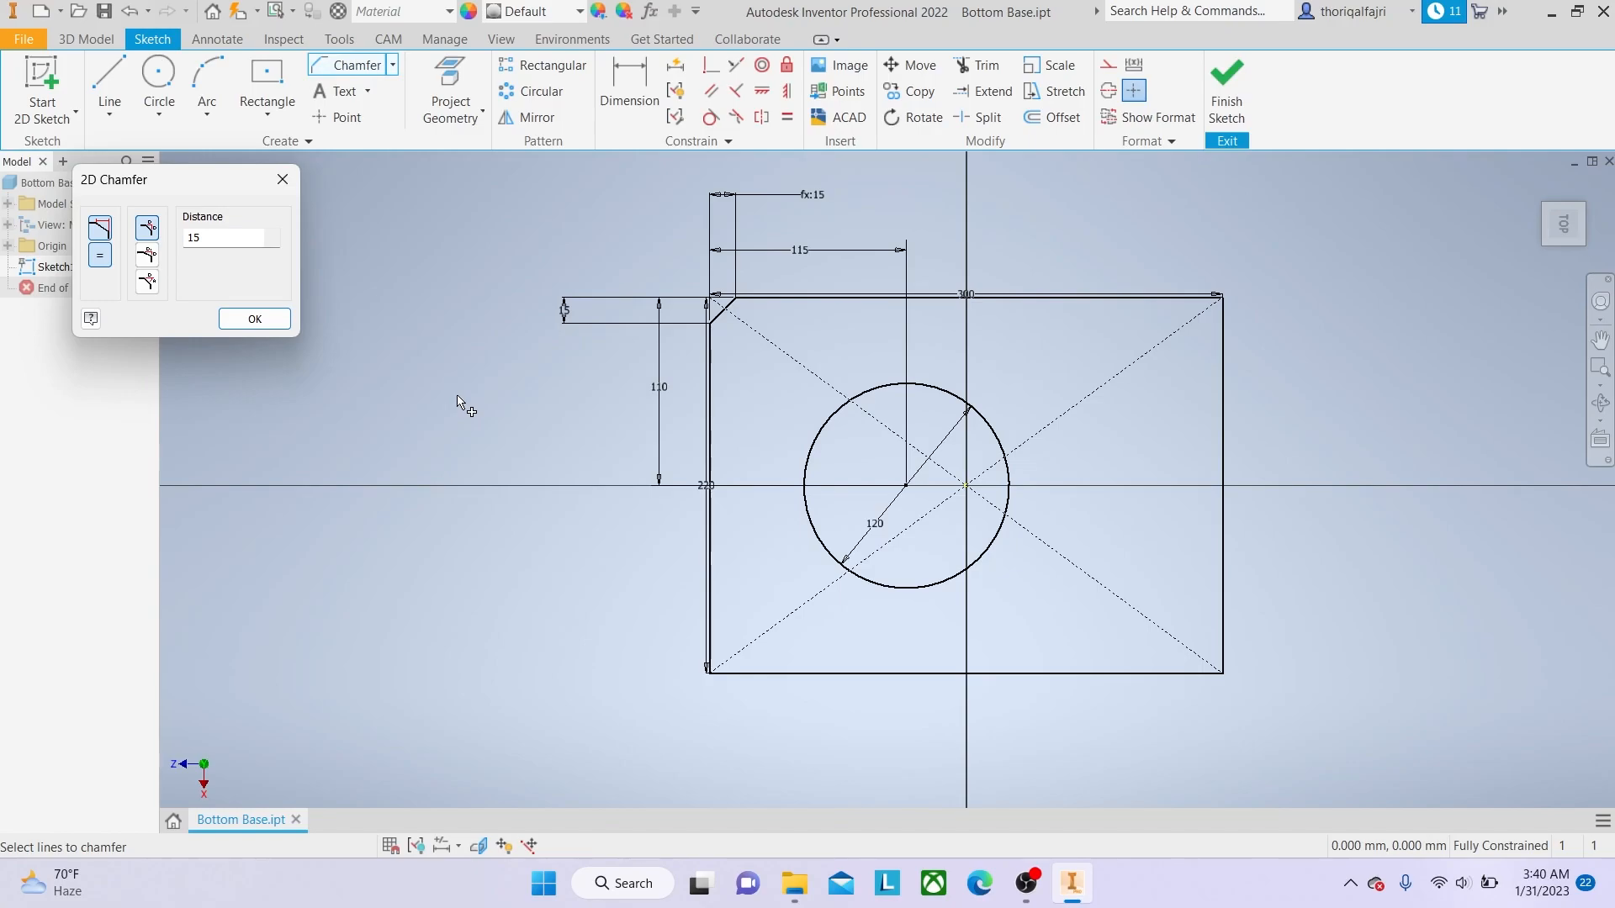
click(709, 560)
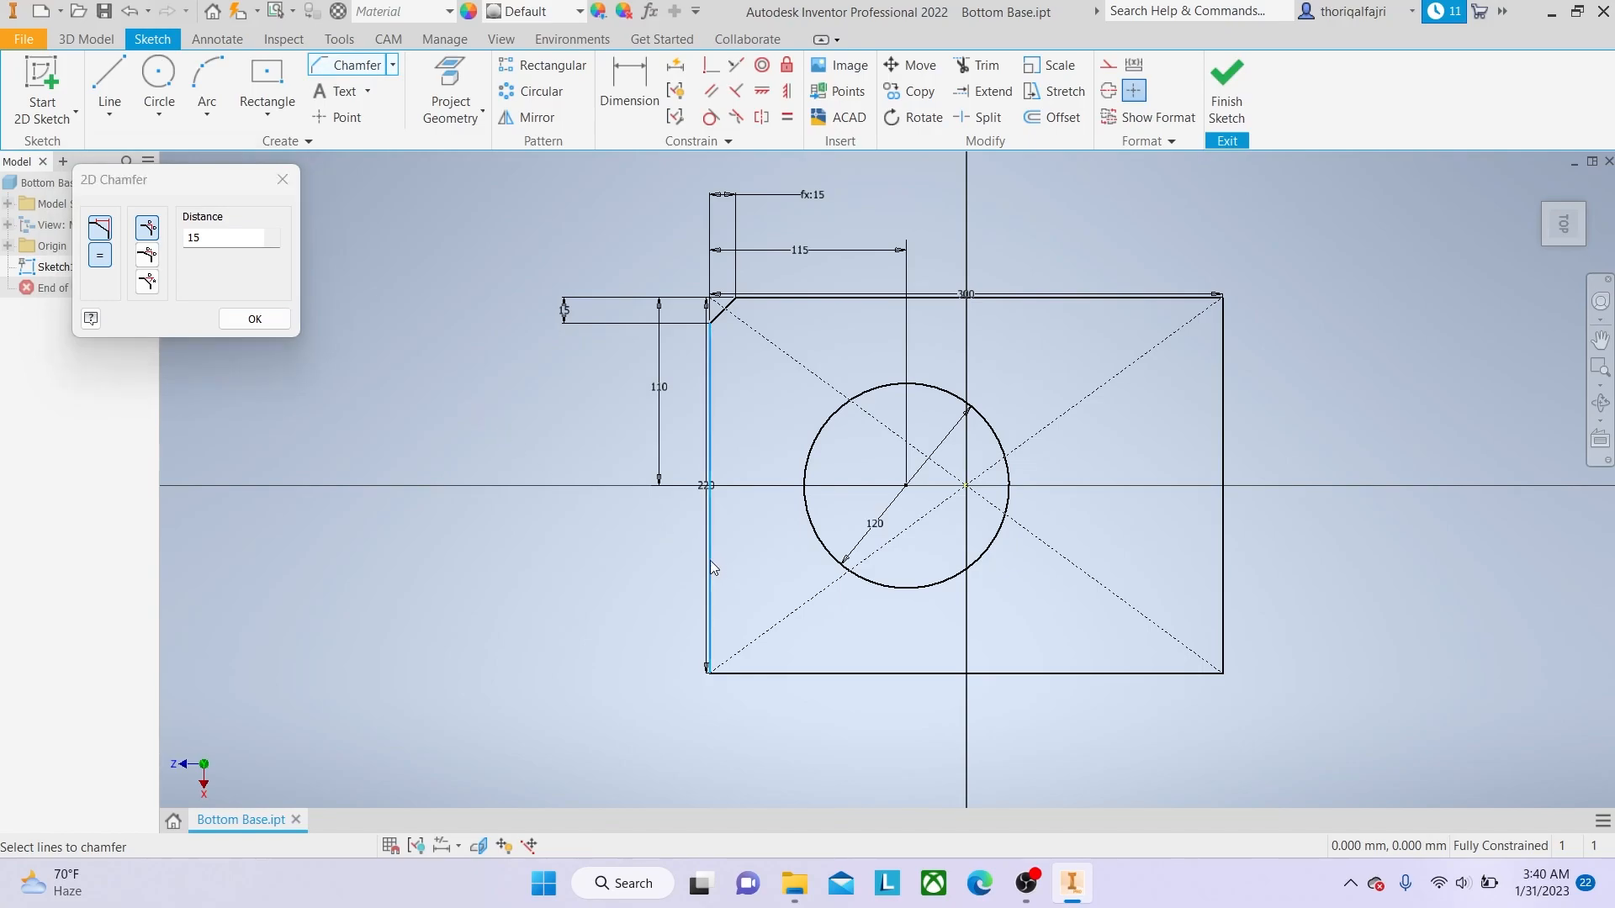
click(832, 673)
click(1199, 673)
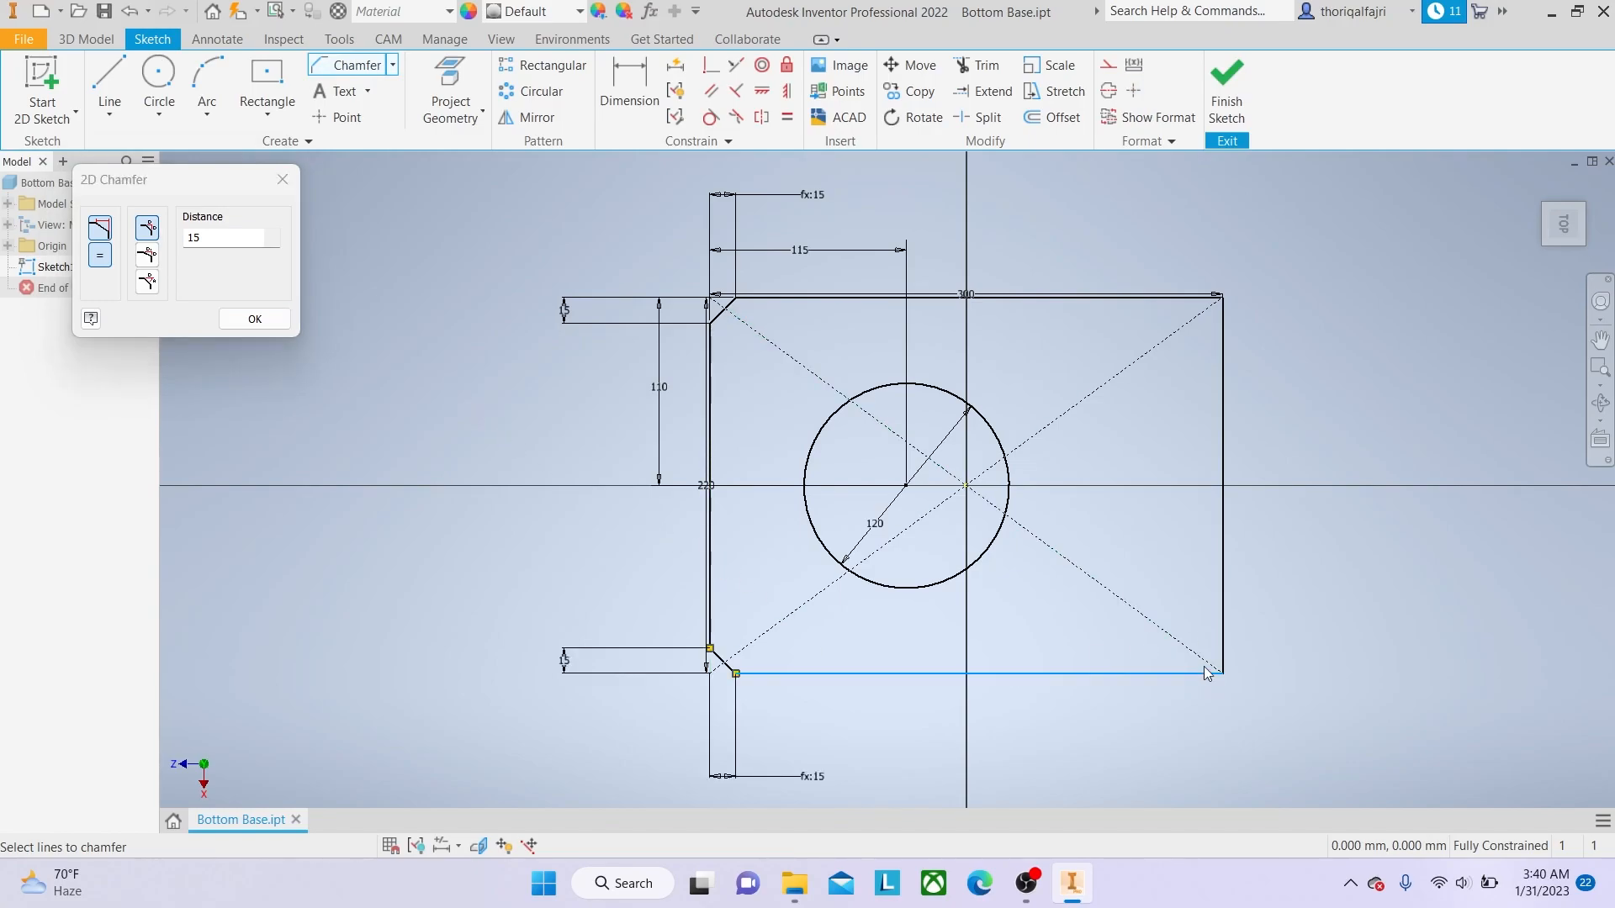
click(1224, 646)
click(1224, 335)
click(1158, 296)
click(255, 319)
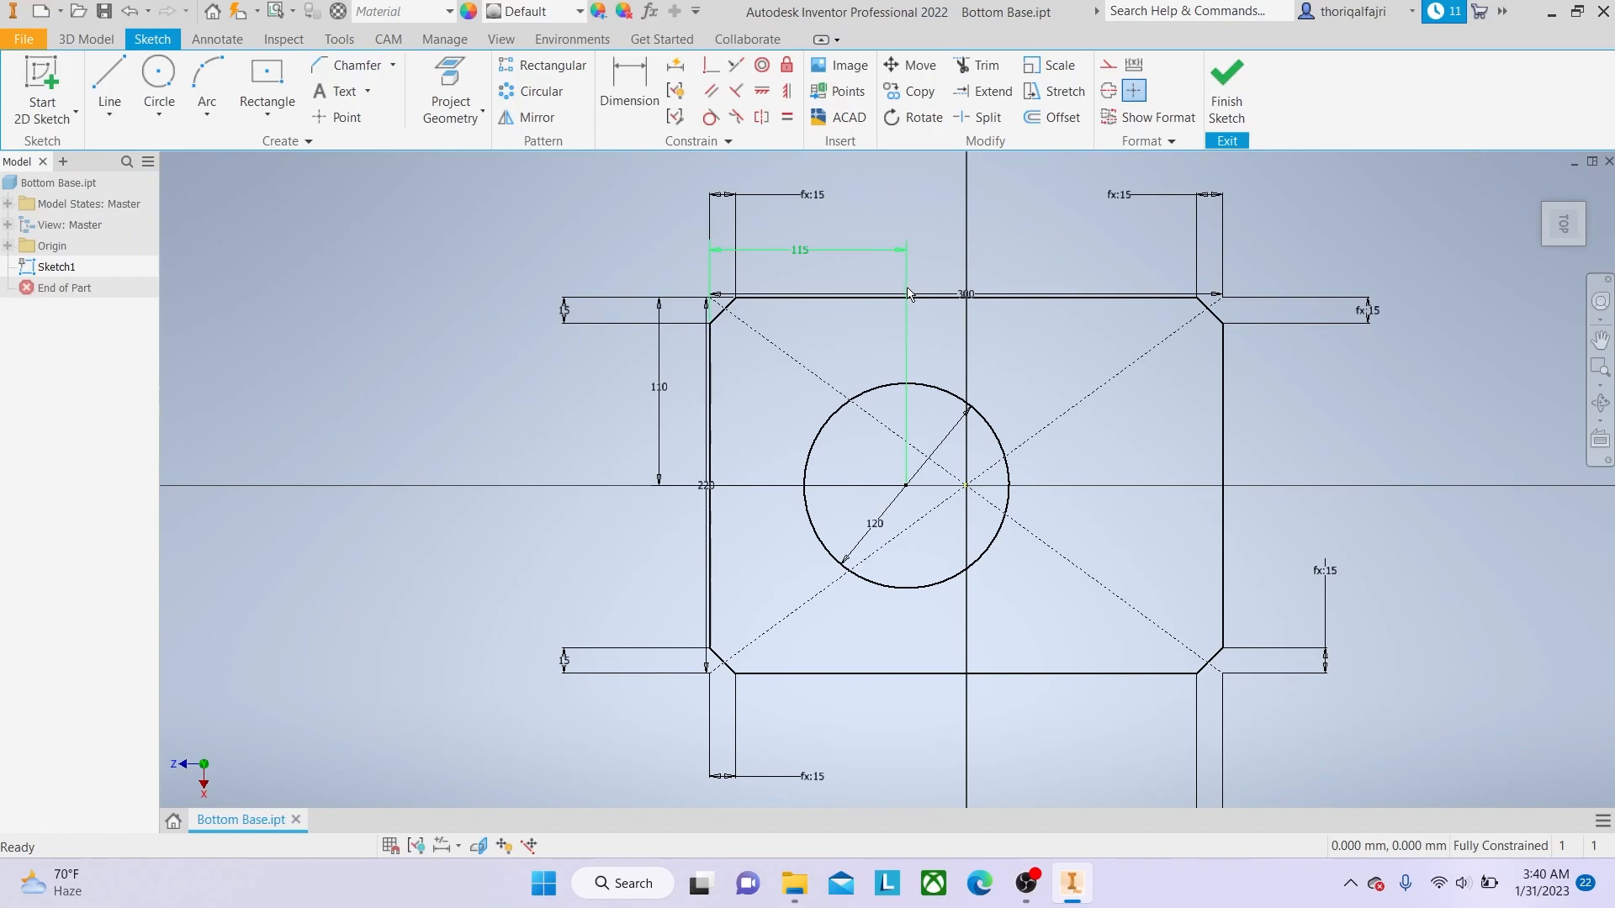
Draw a two-point center rectangle 120 mm wide and 30 mm high, centred on the midpoint of the base's bottom edge.
mouse_move(908, 293)
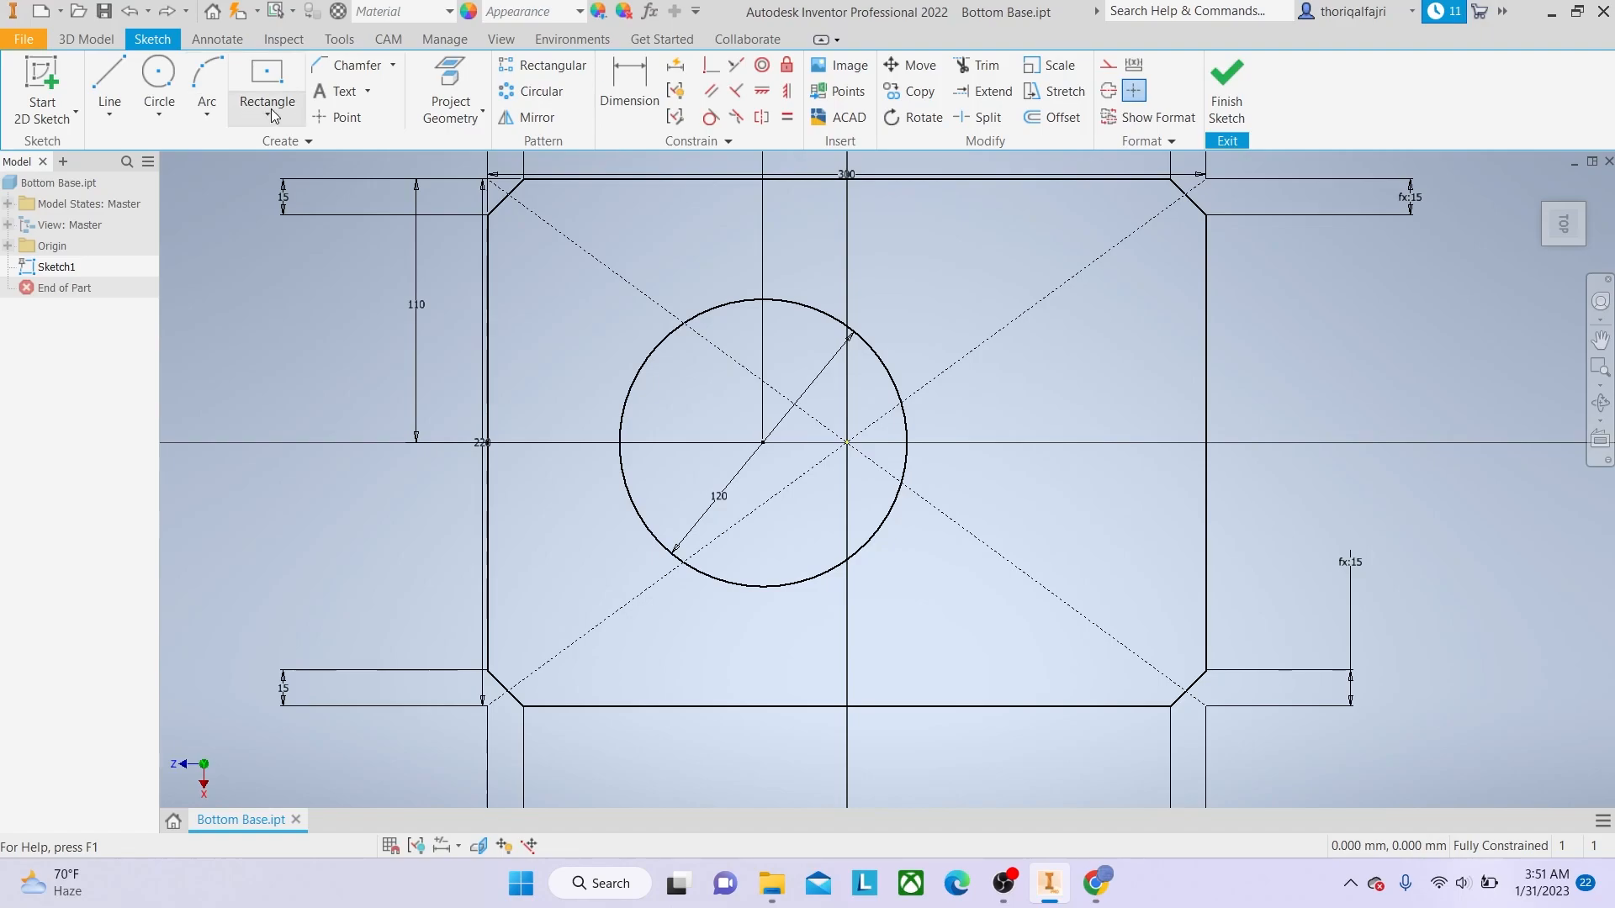
click(266, 111)
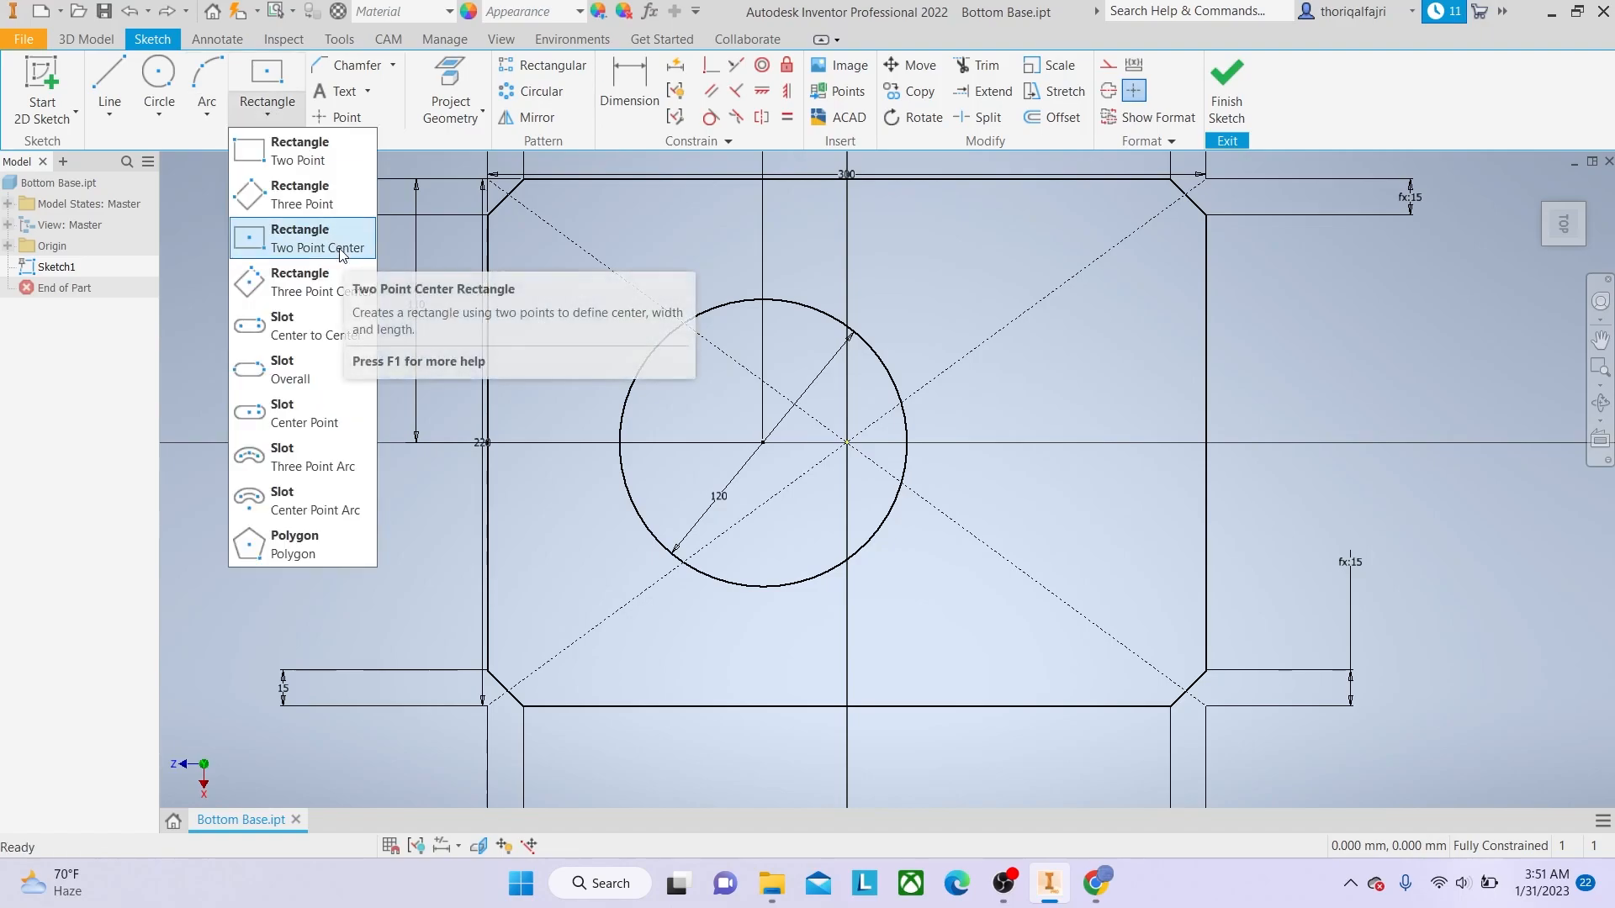
click(340, 252)
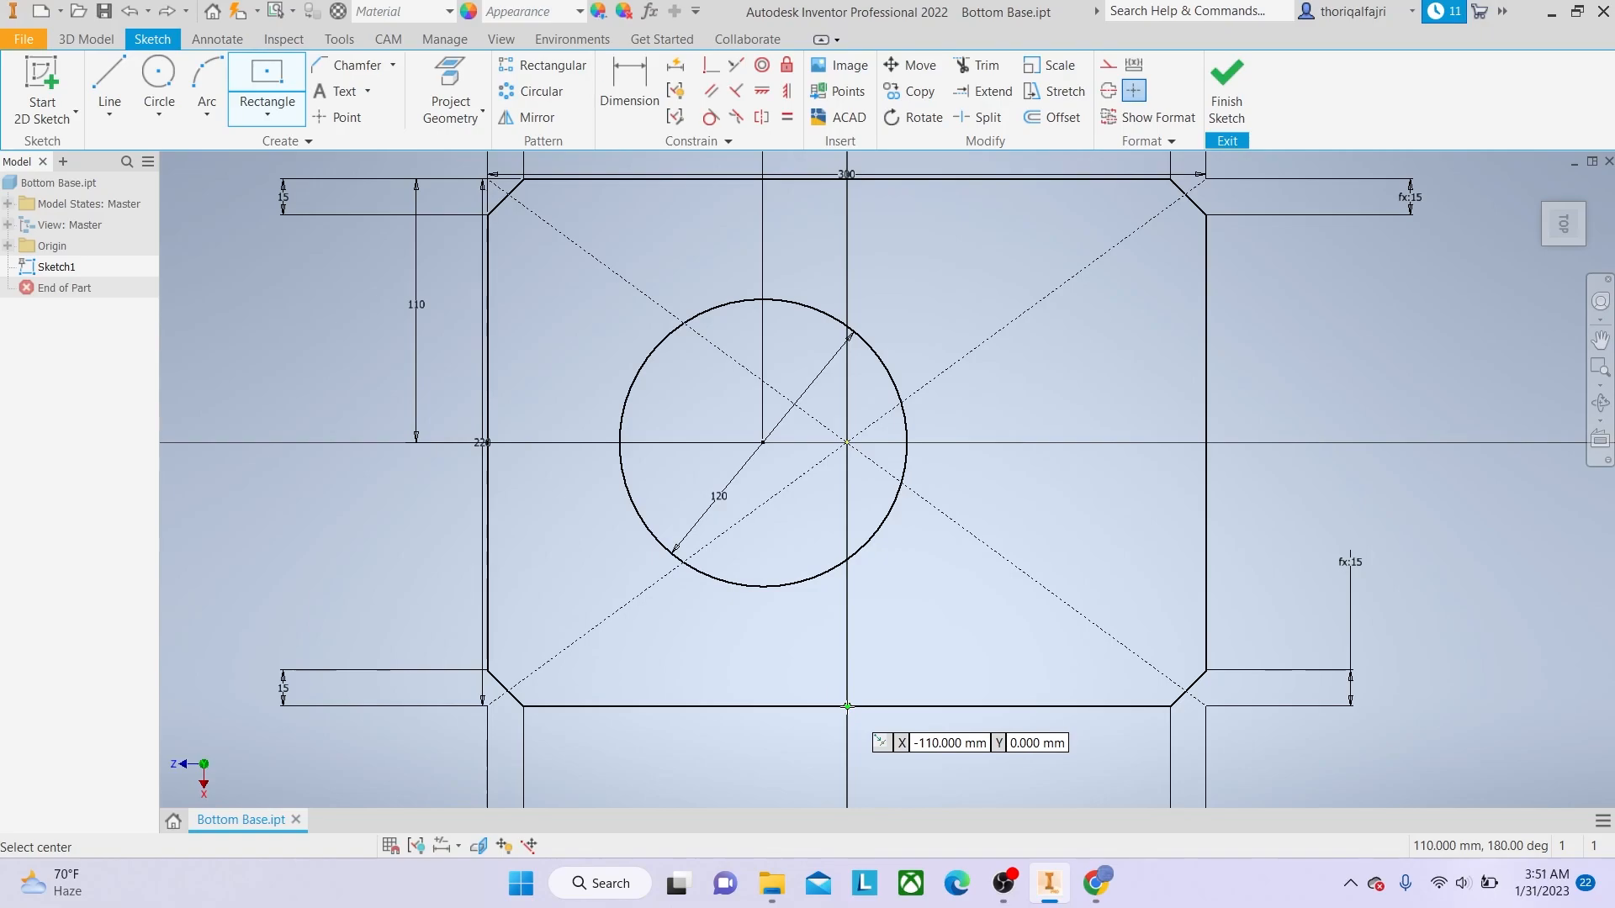
click(847, 707)
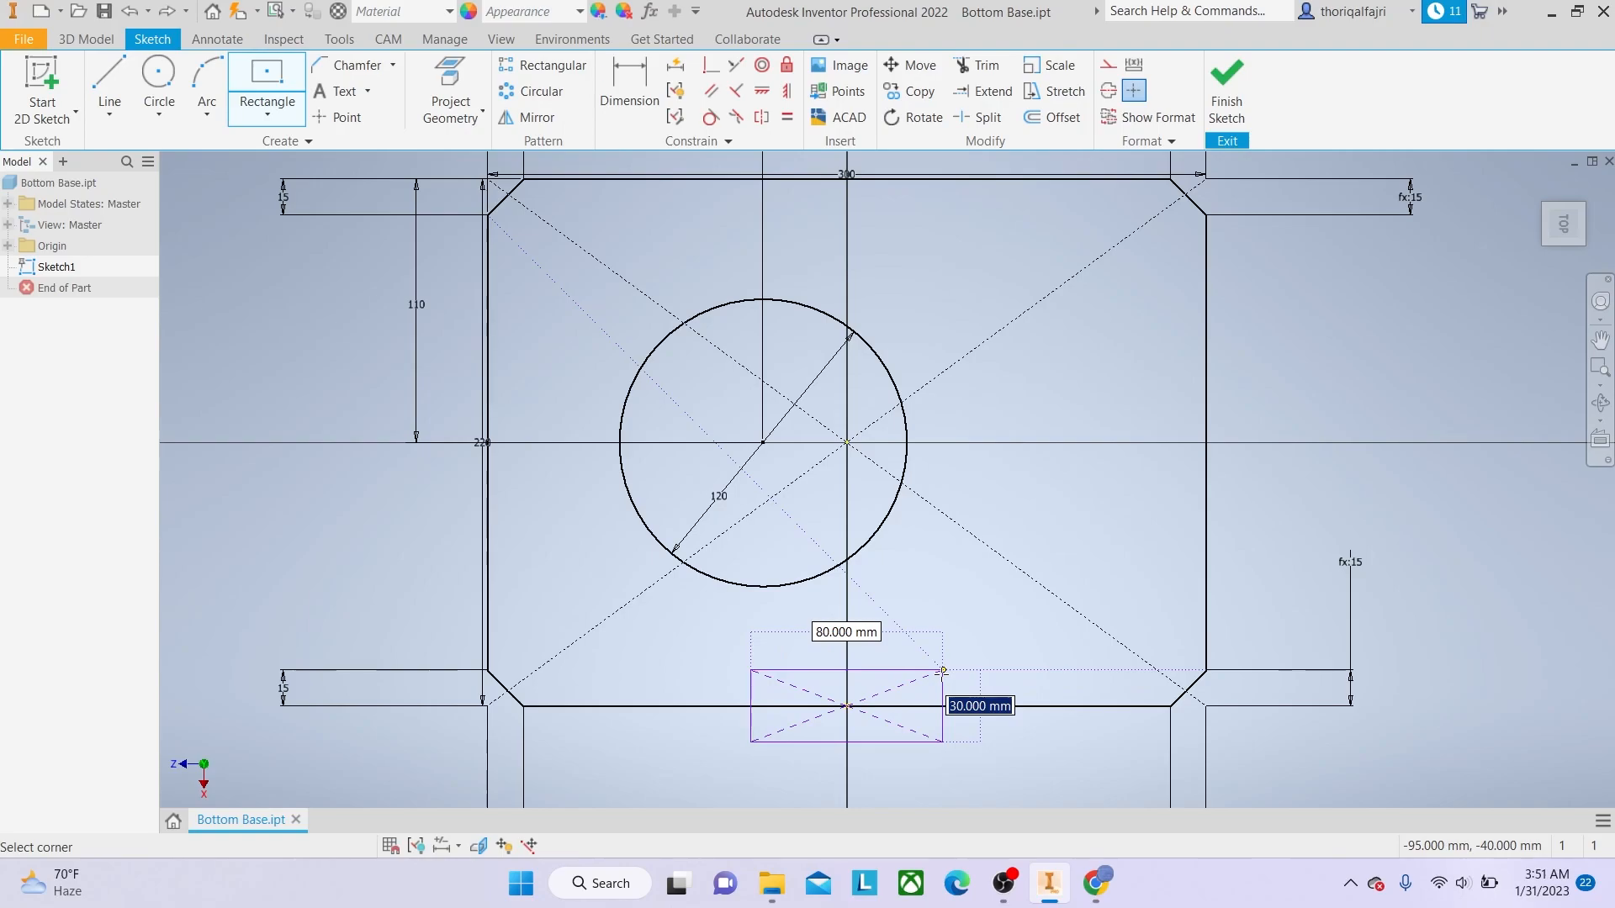
text(30)
key(Tab)
text(1)
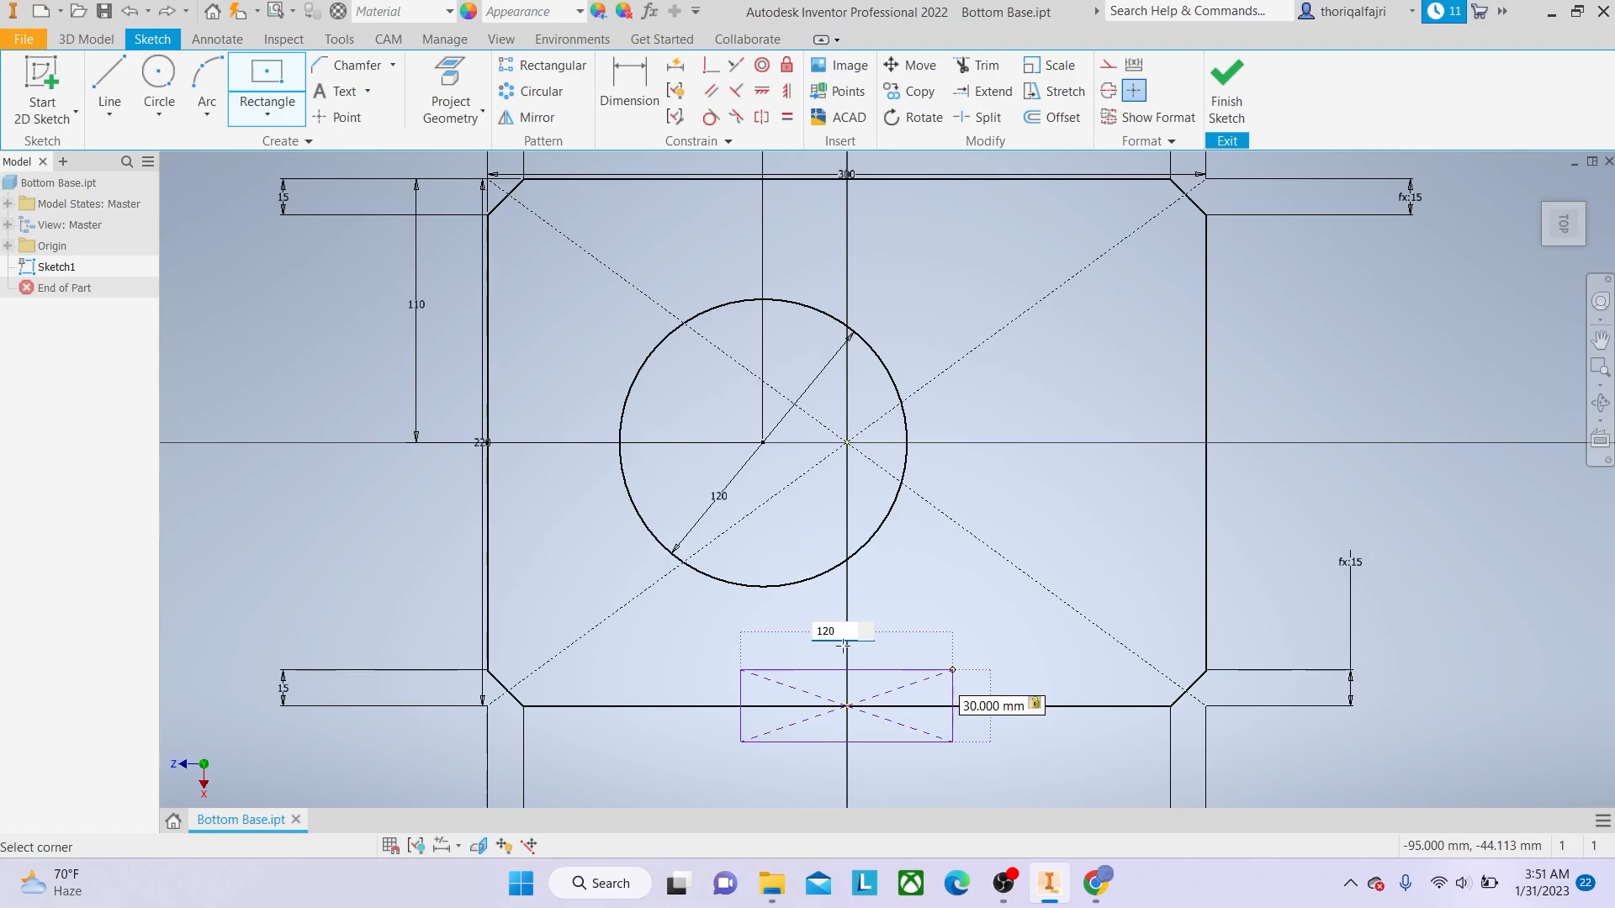
key(Return)
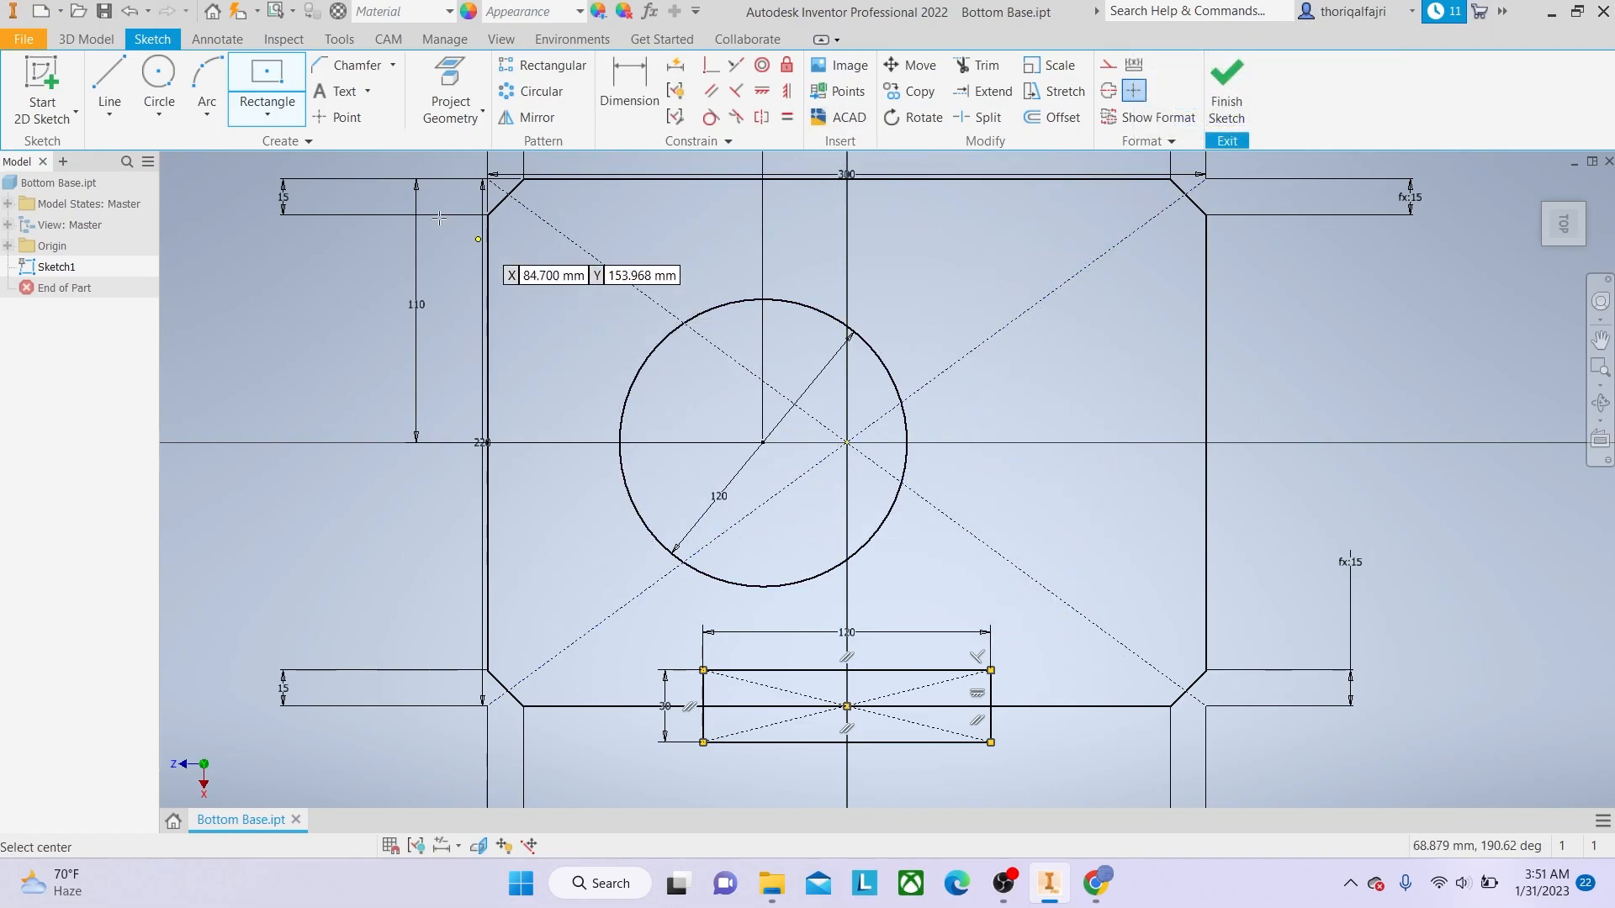
Chamfer the two upper corners of the small rectangle by 15 mm.
click(347, 67)
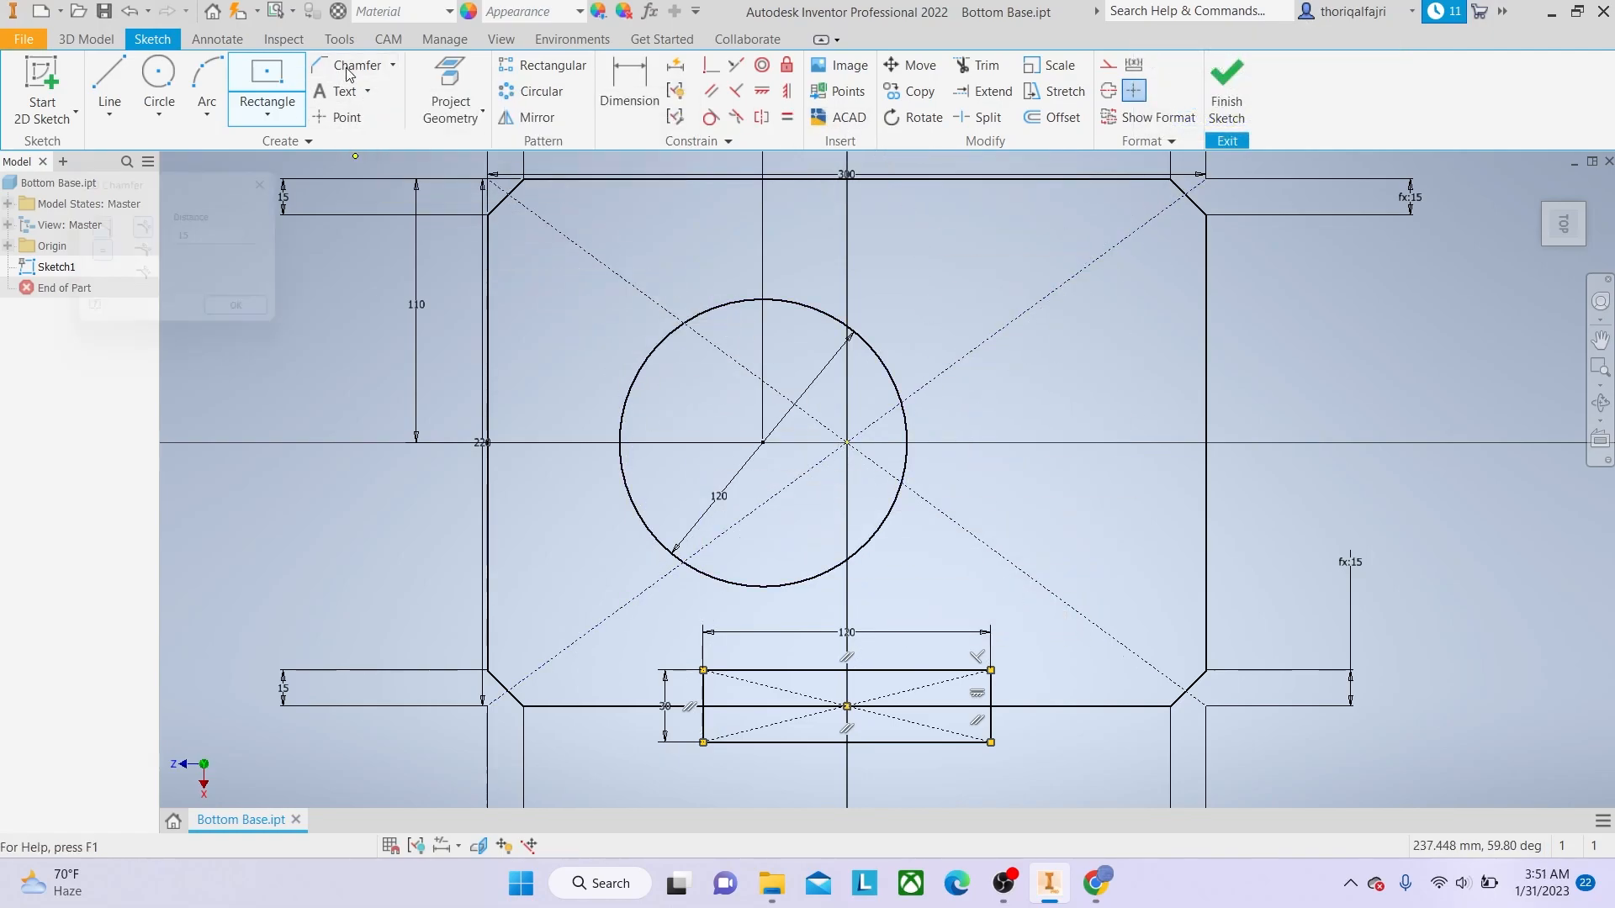
click(705, 701)
click(746, 670)
click(992, 692)
click(966, 671)
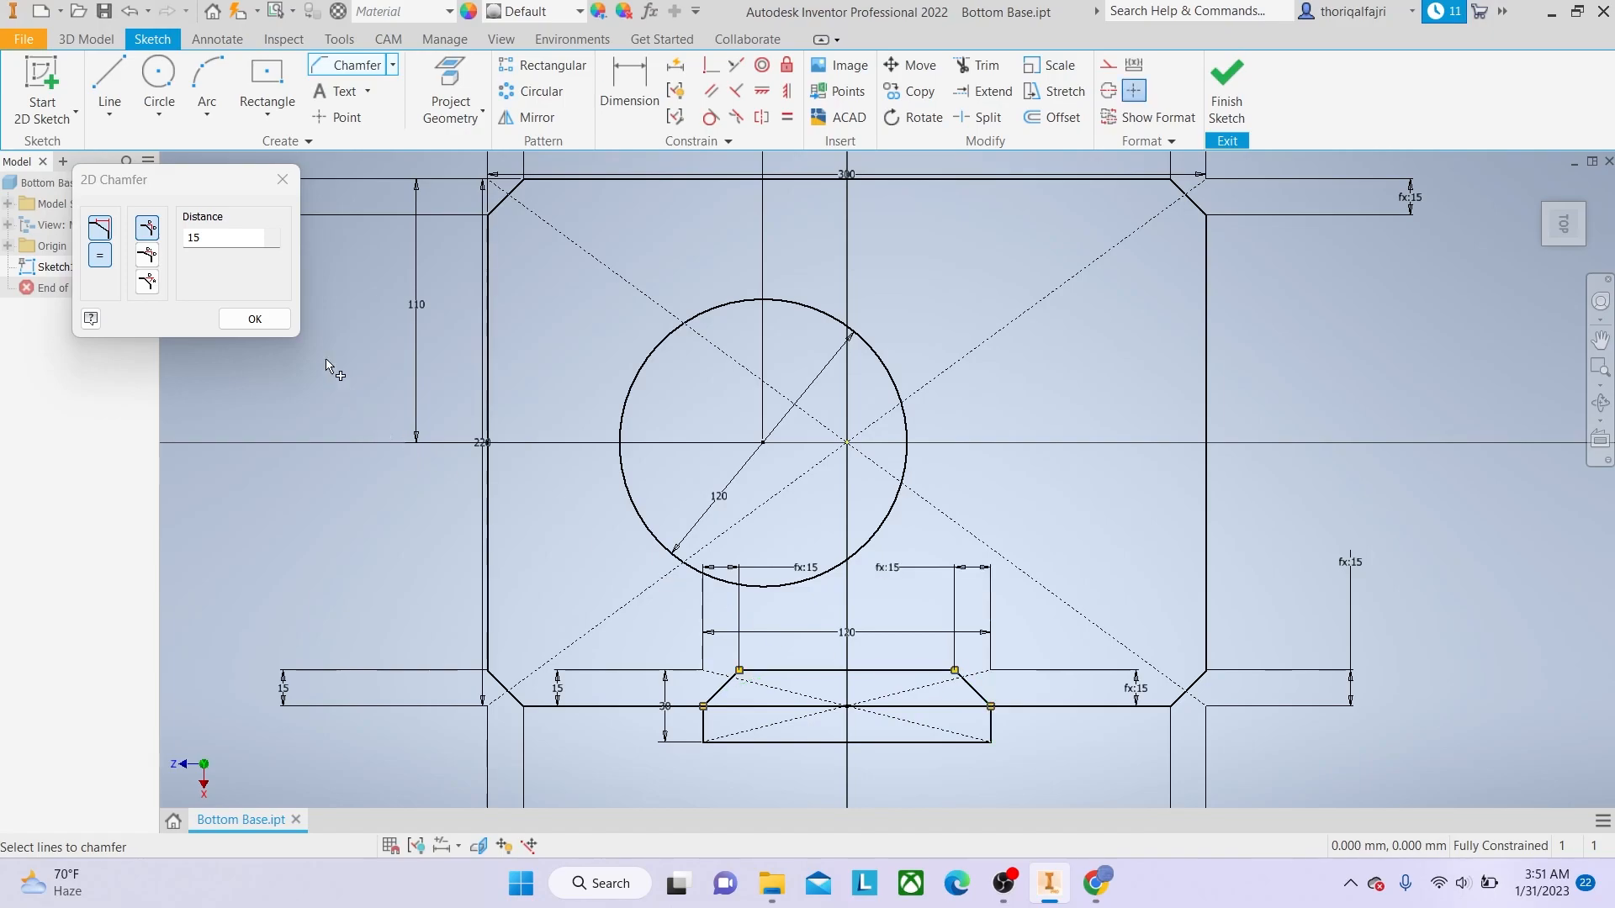
click(256, 319)
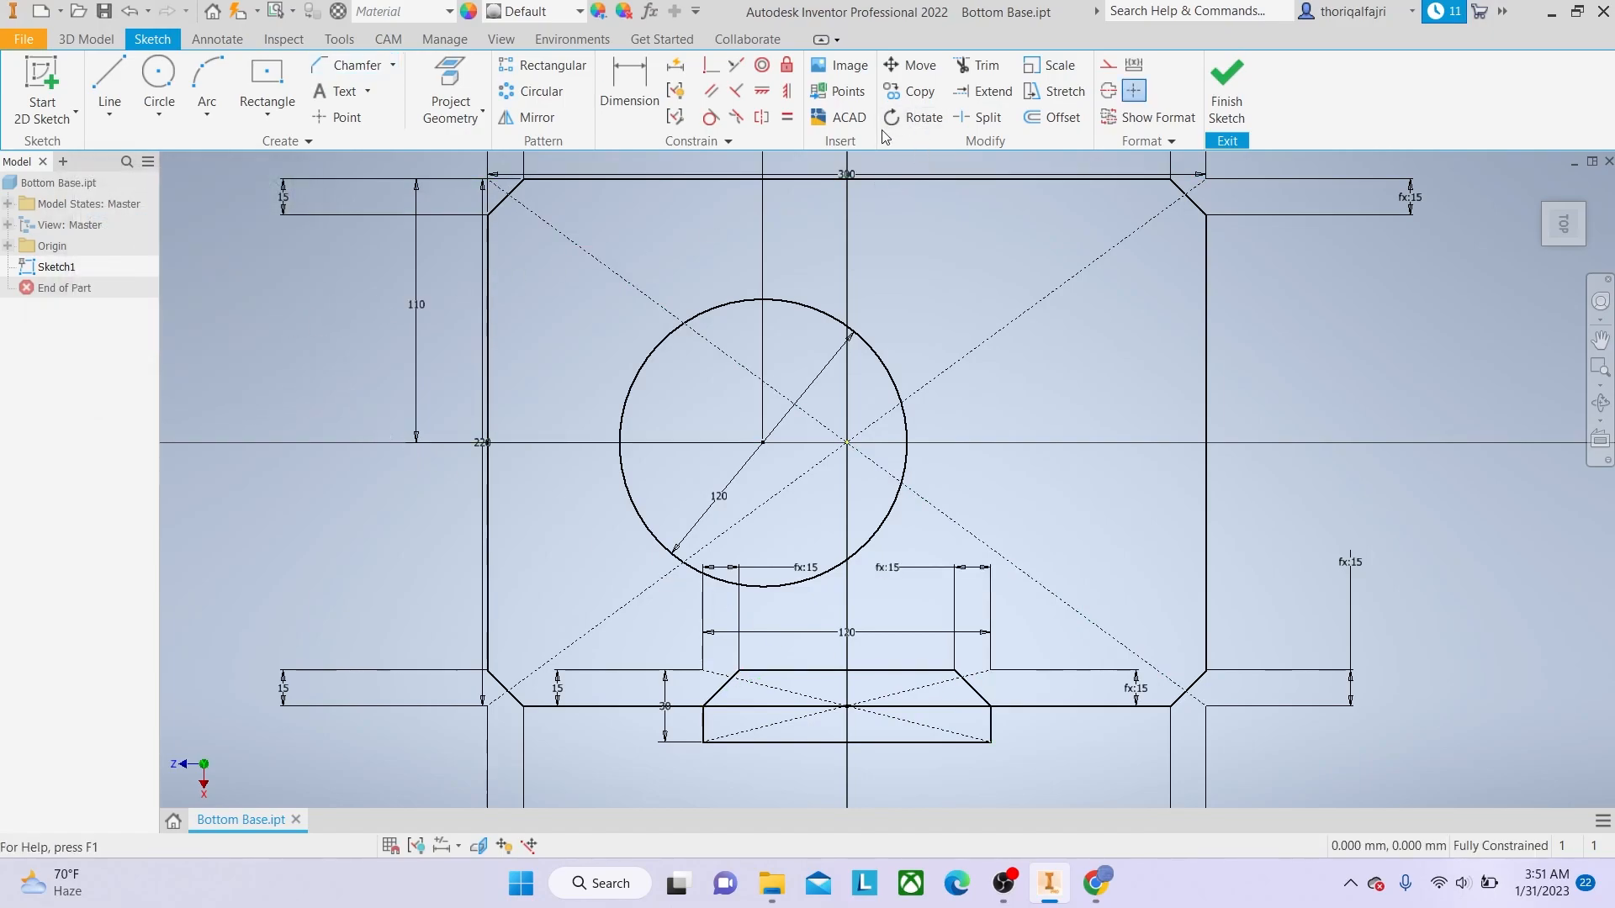
Try to trim the small rectangle's left side below the base's bottom edge.
click(974, 67)
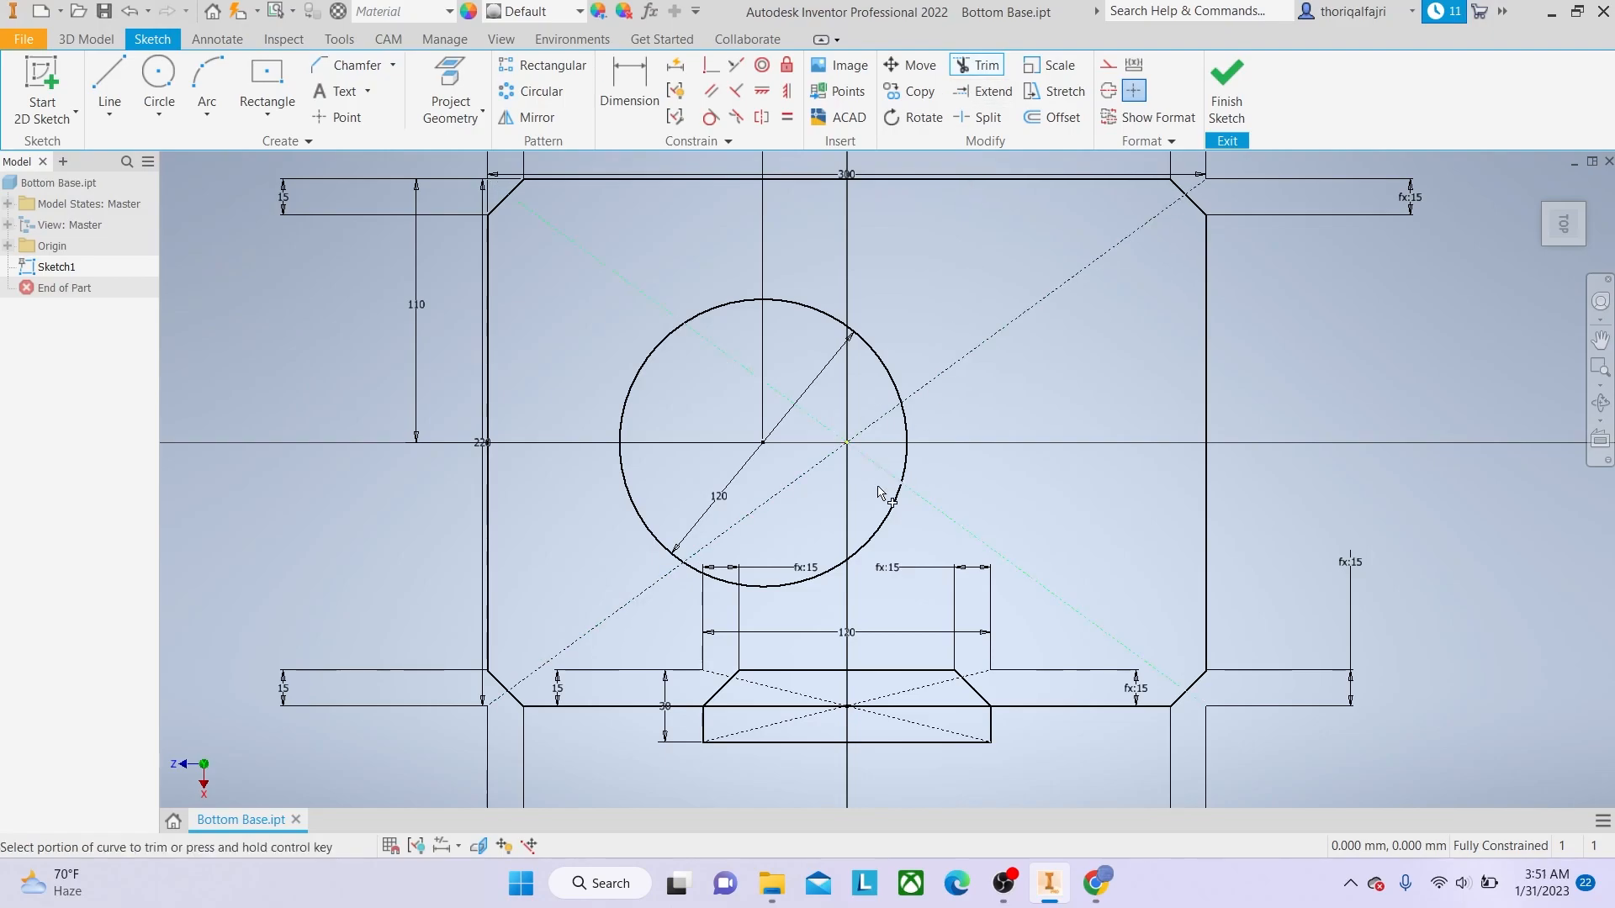
click(705, 723)
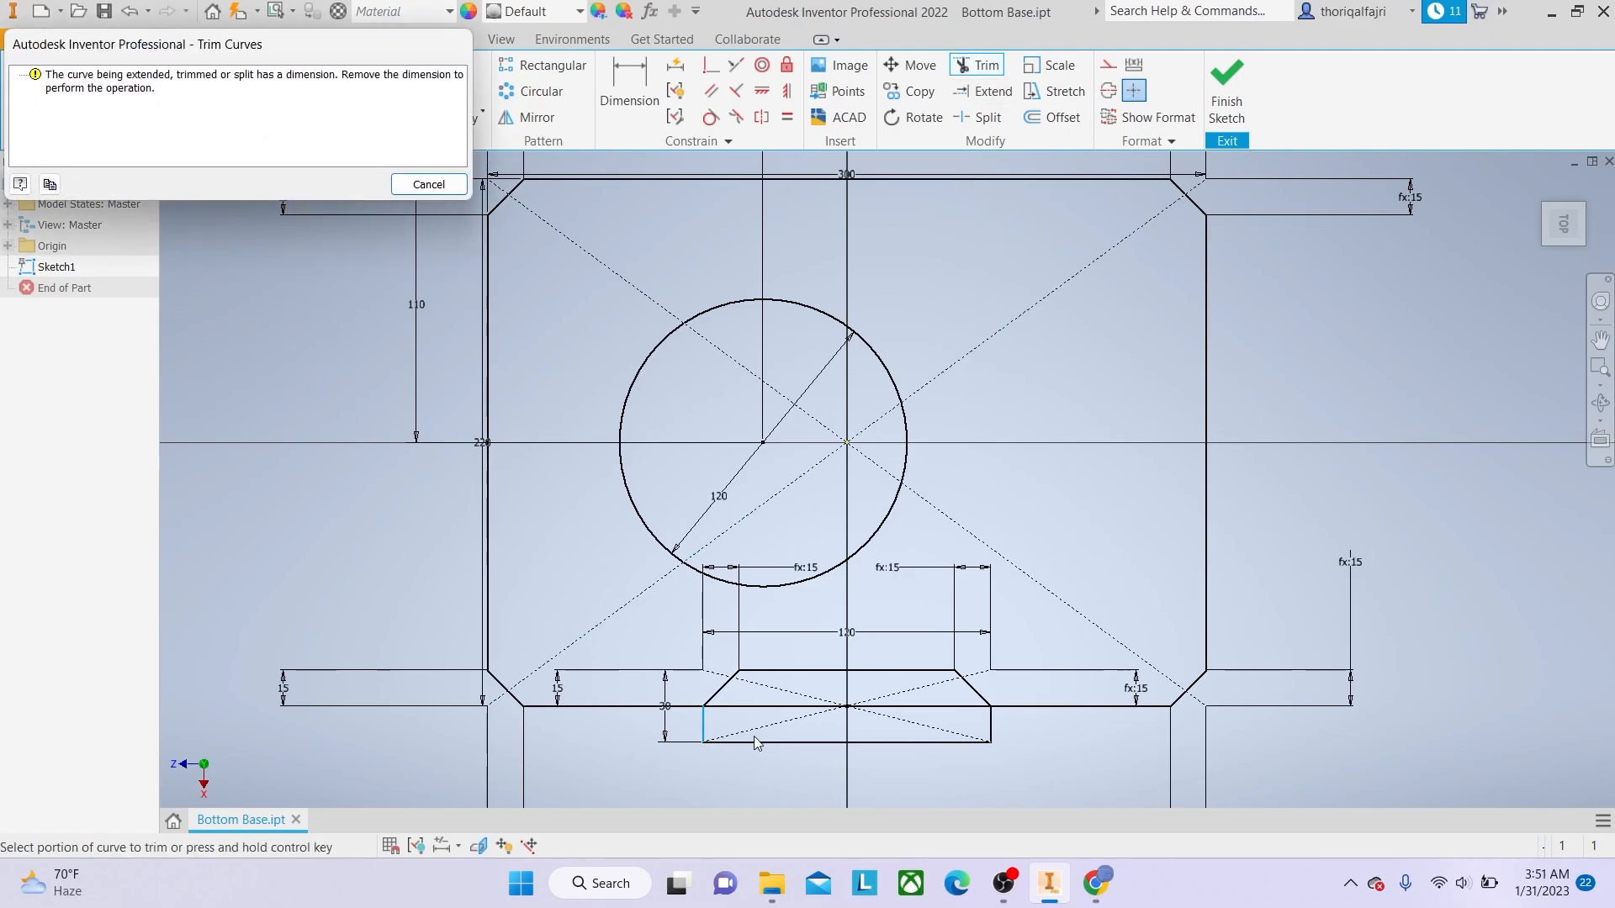
click(429, 185)
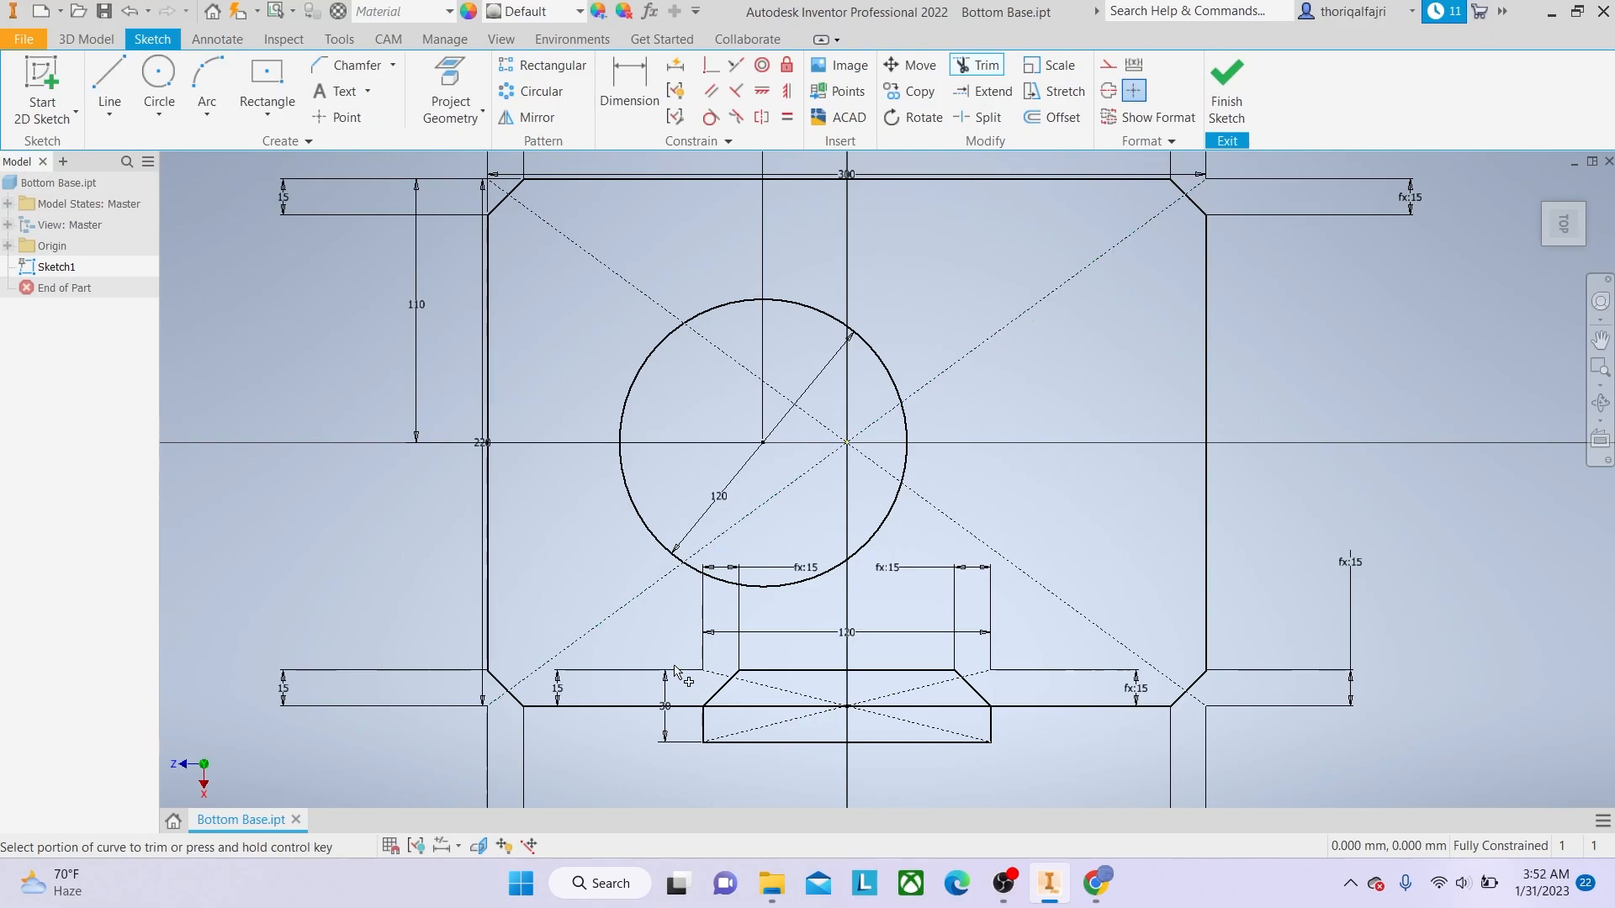
right_click(671, 683)
key(Escape)
Delete the small rectangle's width and height dimensions and all its 15 mm chamfer dimensions.
right_click(664, 656)
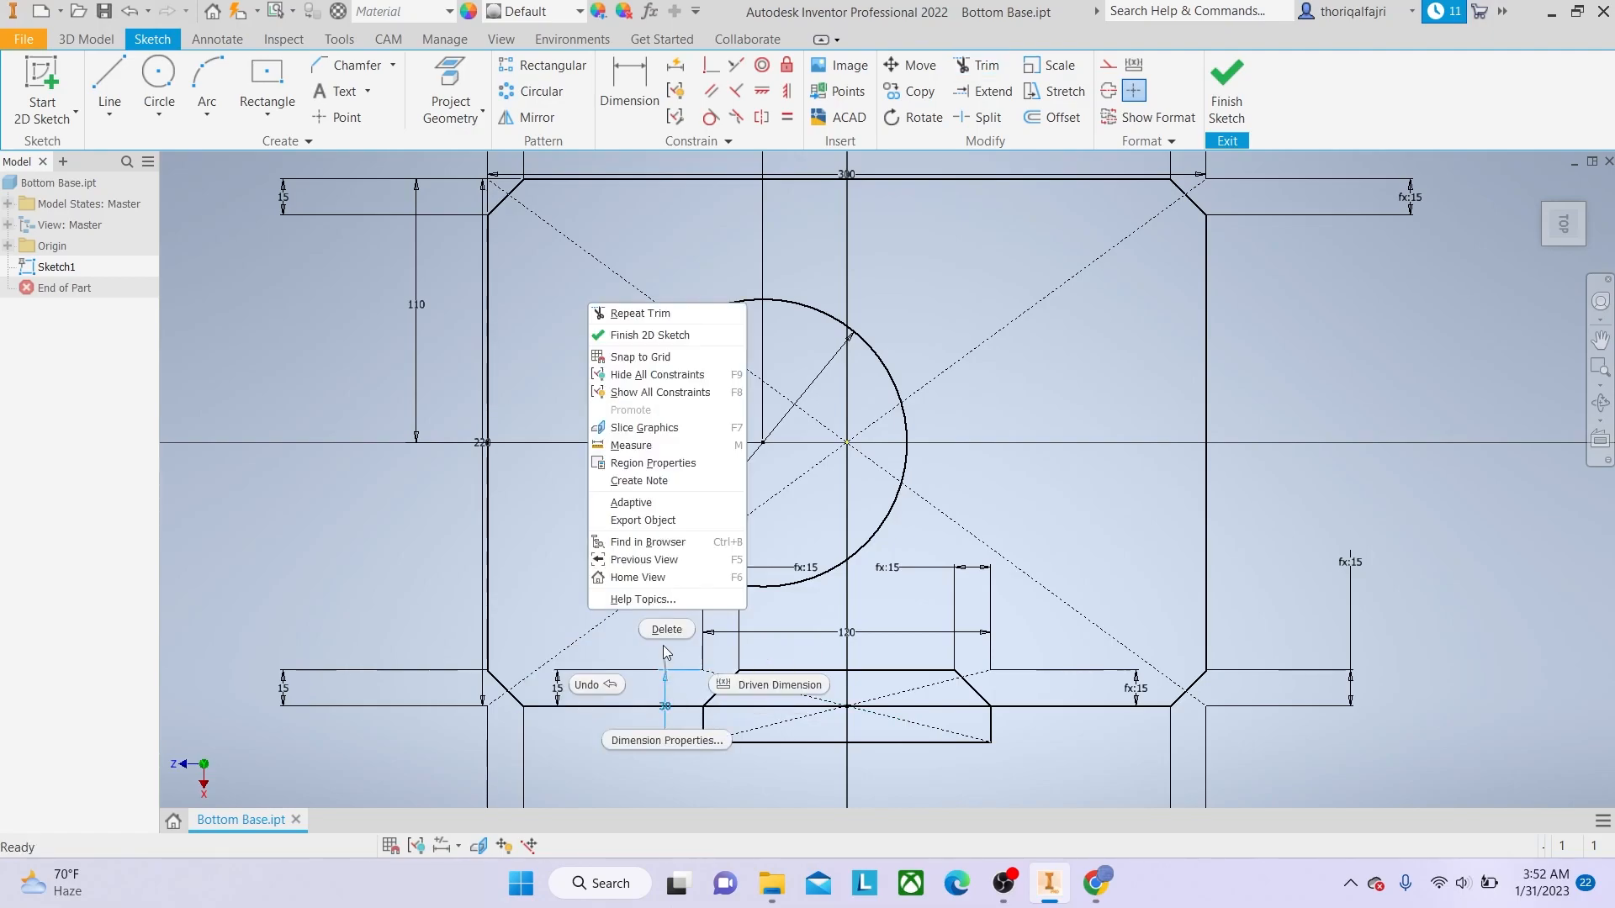
click(666, 629)
right_click(676, 640)
key(Escape)
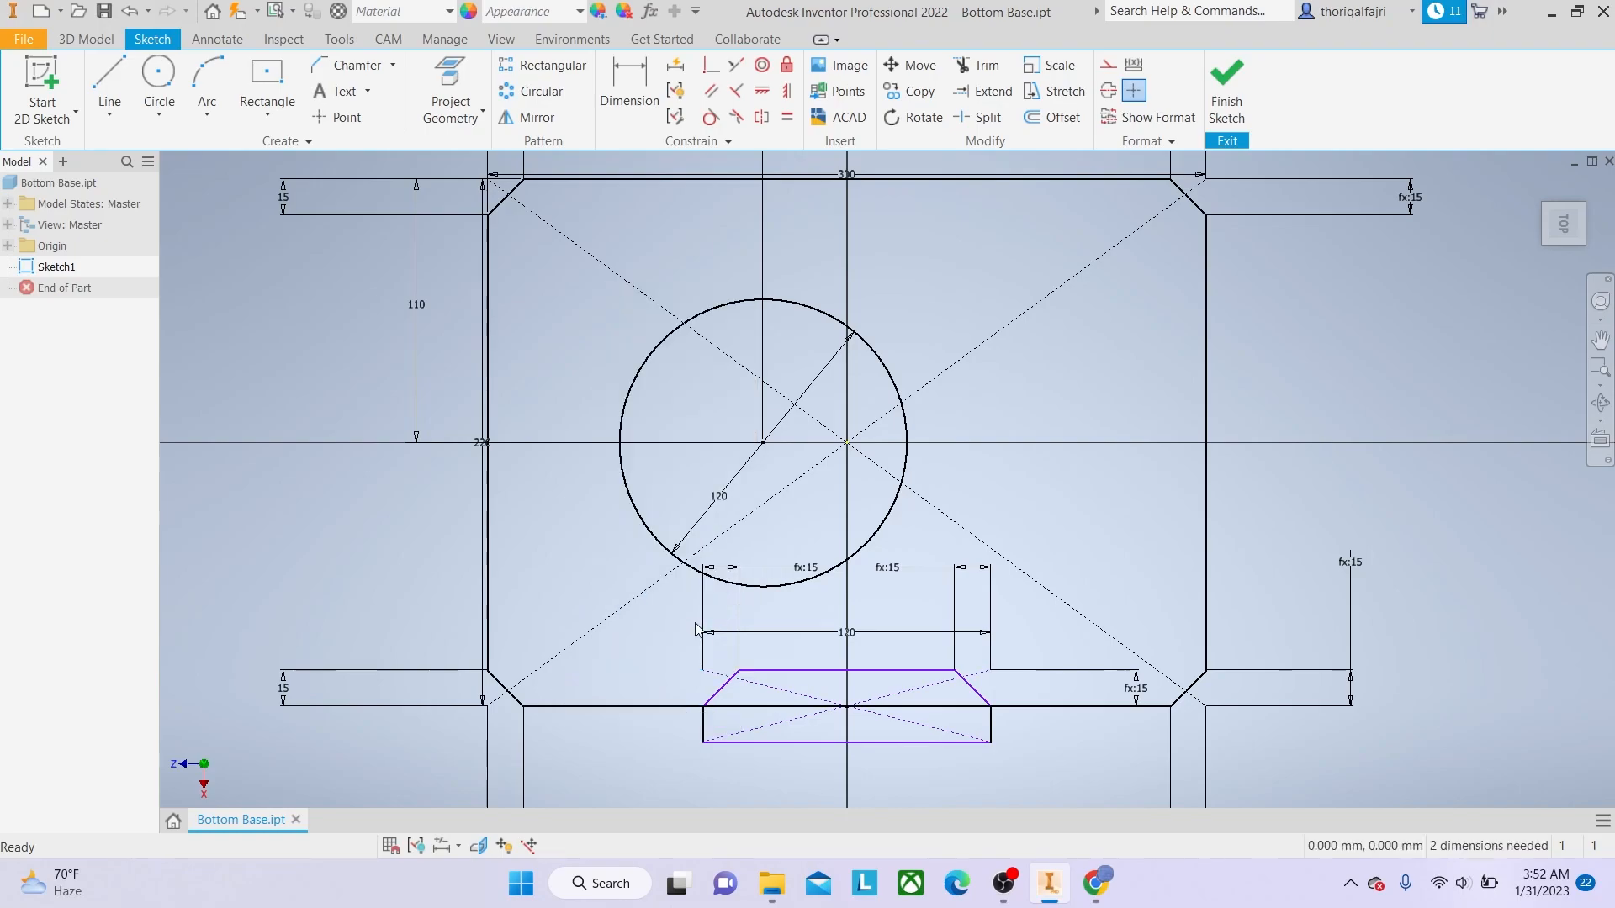
right_click(727, 629)
click(728, 579)
right_click(737, 627)
click(737, 575)
right_click(957, 591)
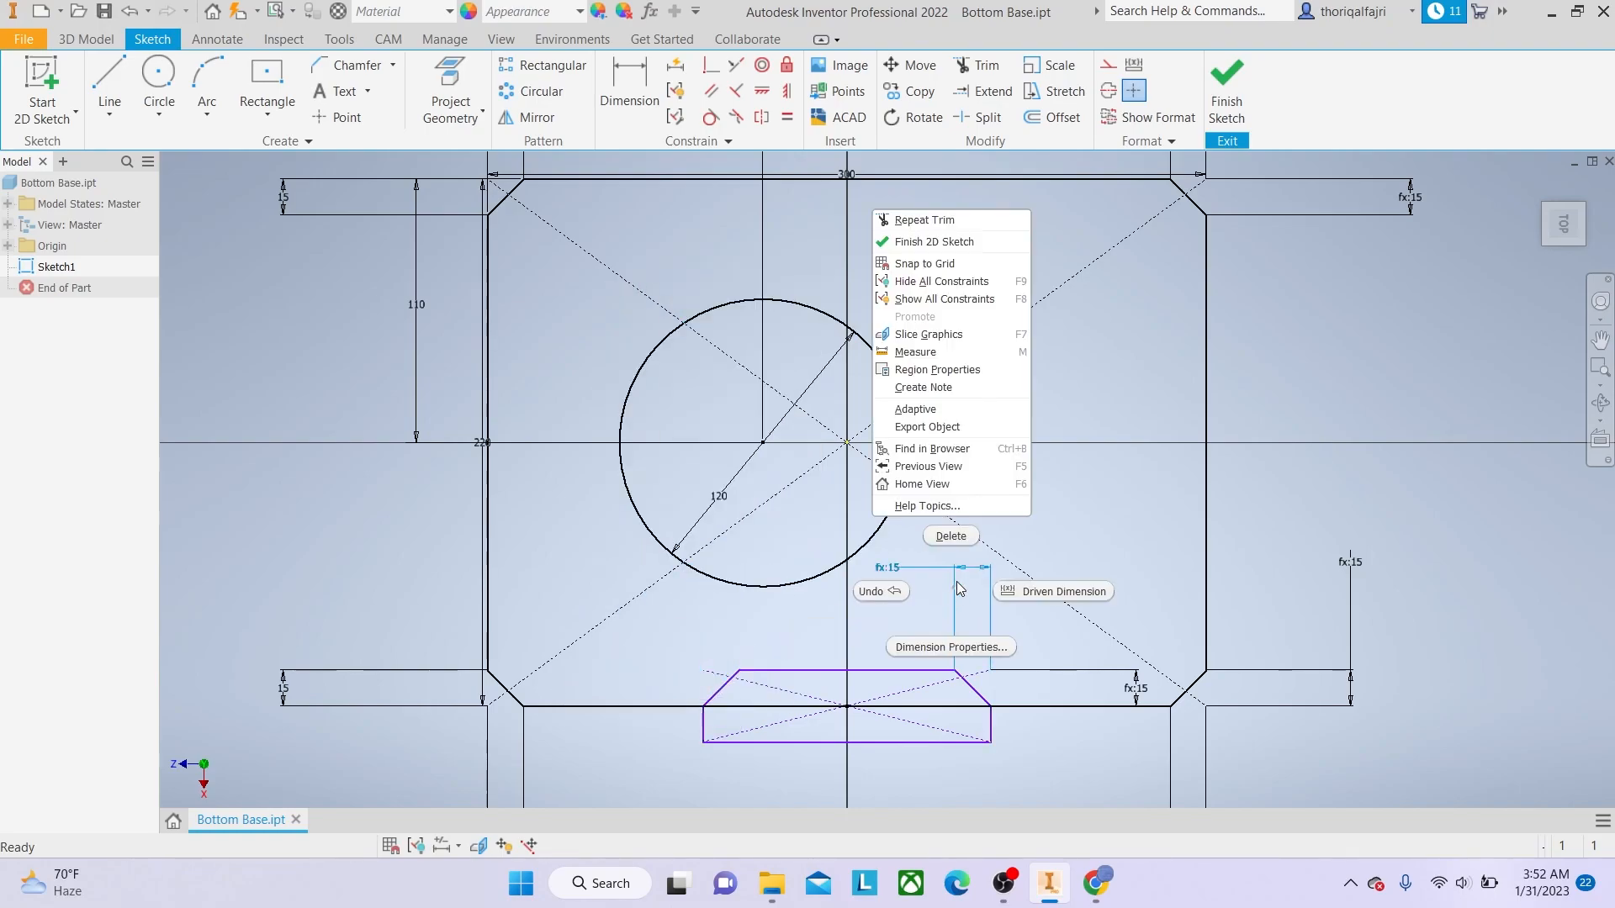
click(952, 536)
right_click(1087, 668)
click(1080, 614)
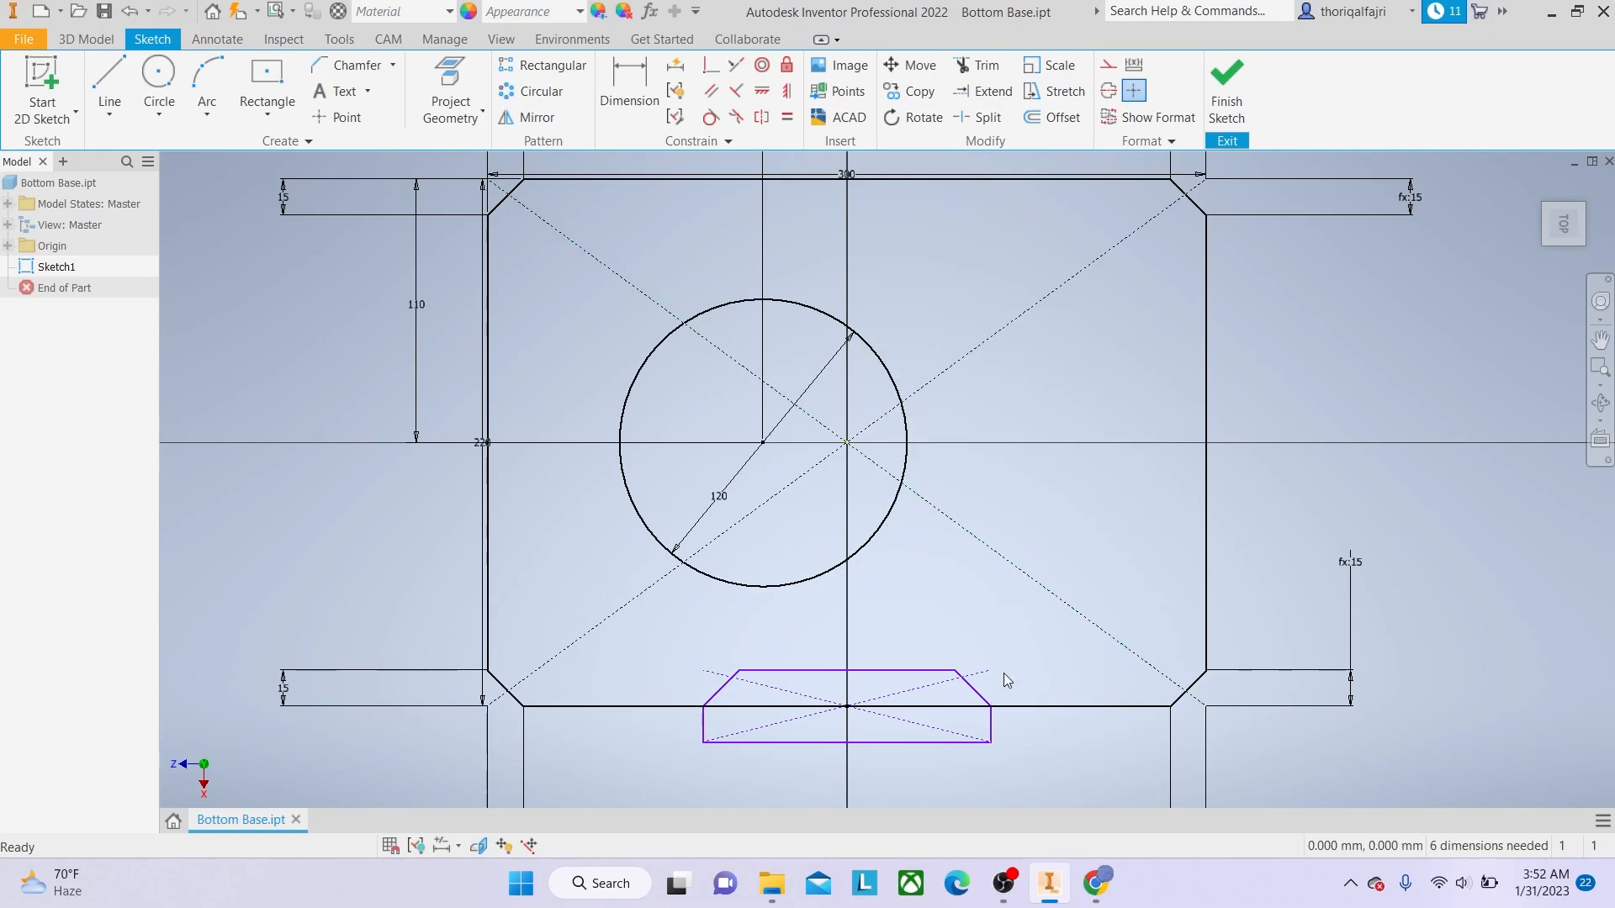
Trim the base's bottom edge inside the small rectangle and the rectangle's lines below it, leaving an open chamfered notch.
click(978, 66)
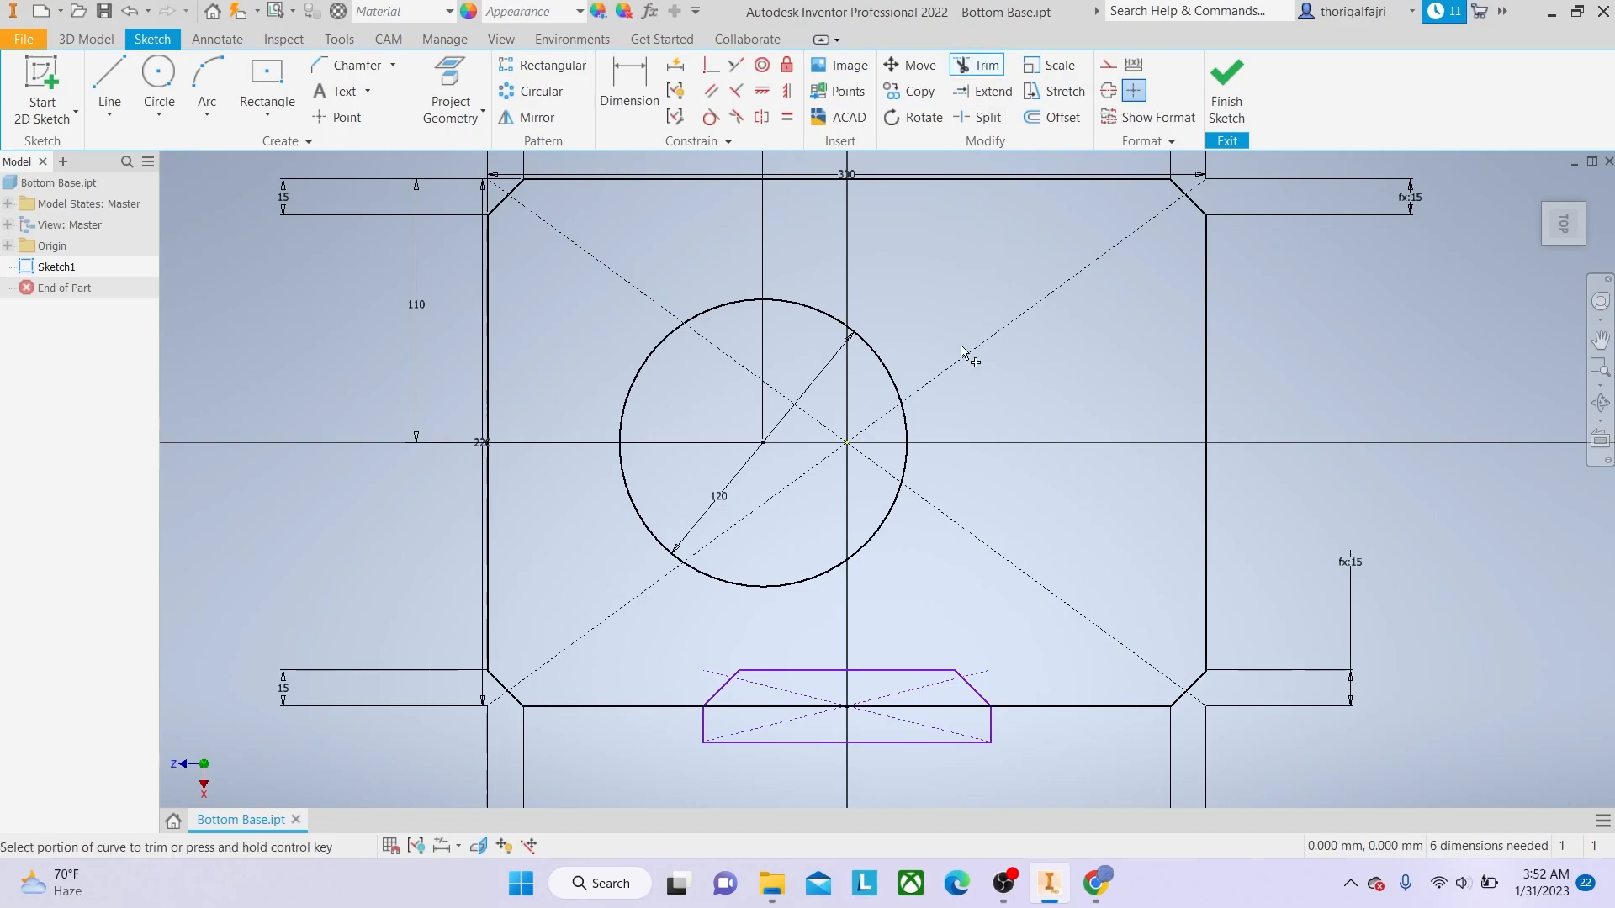
click(768, 708)
click(990, 725)
click(934, 743)
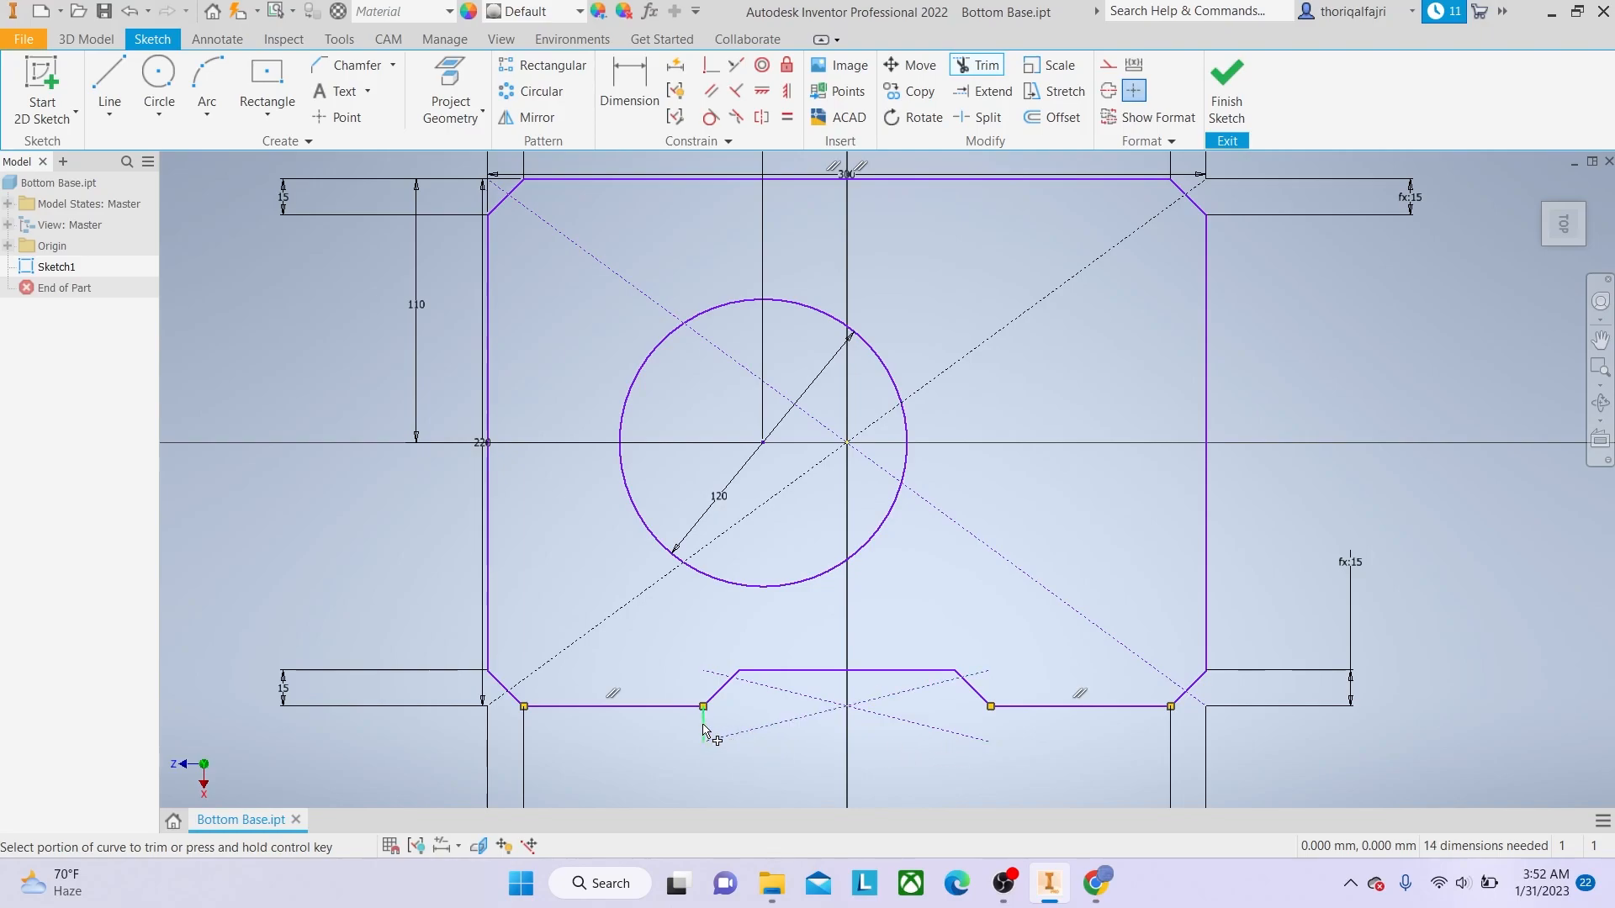
right_click(561, 535)
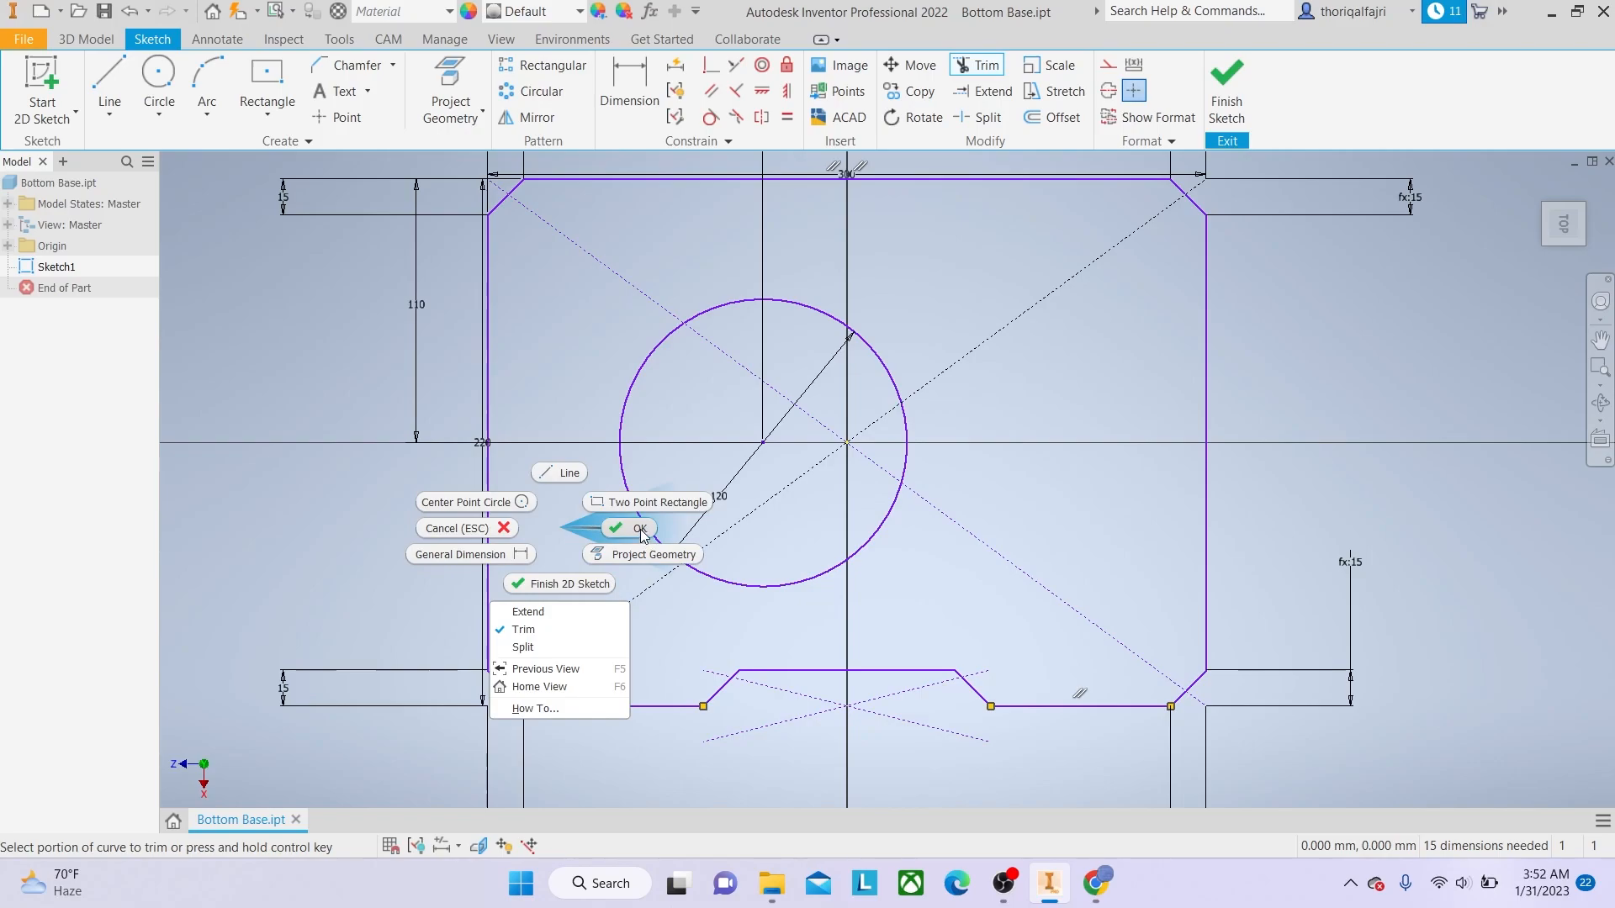
Draw a horizontal line through the base's center, extending past both side edges, and convert it to a construction line.
click(620, 530)
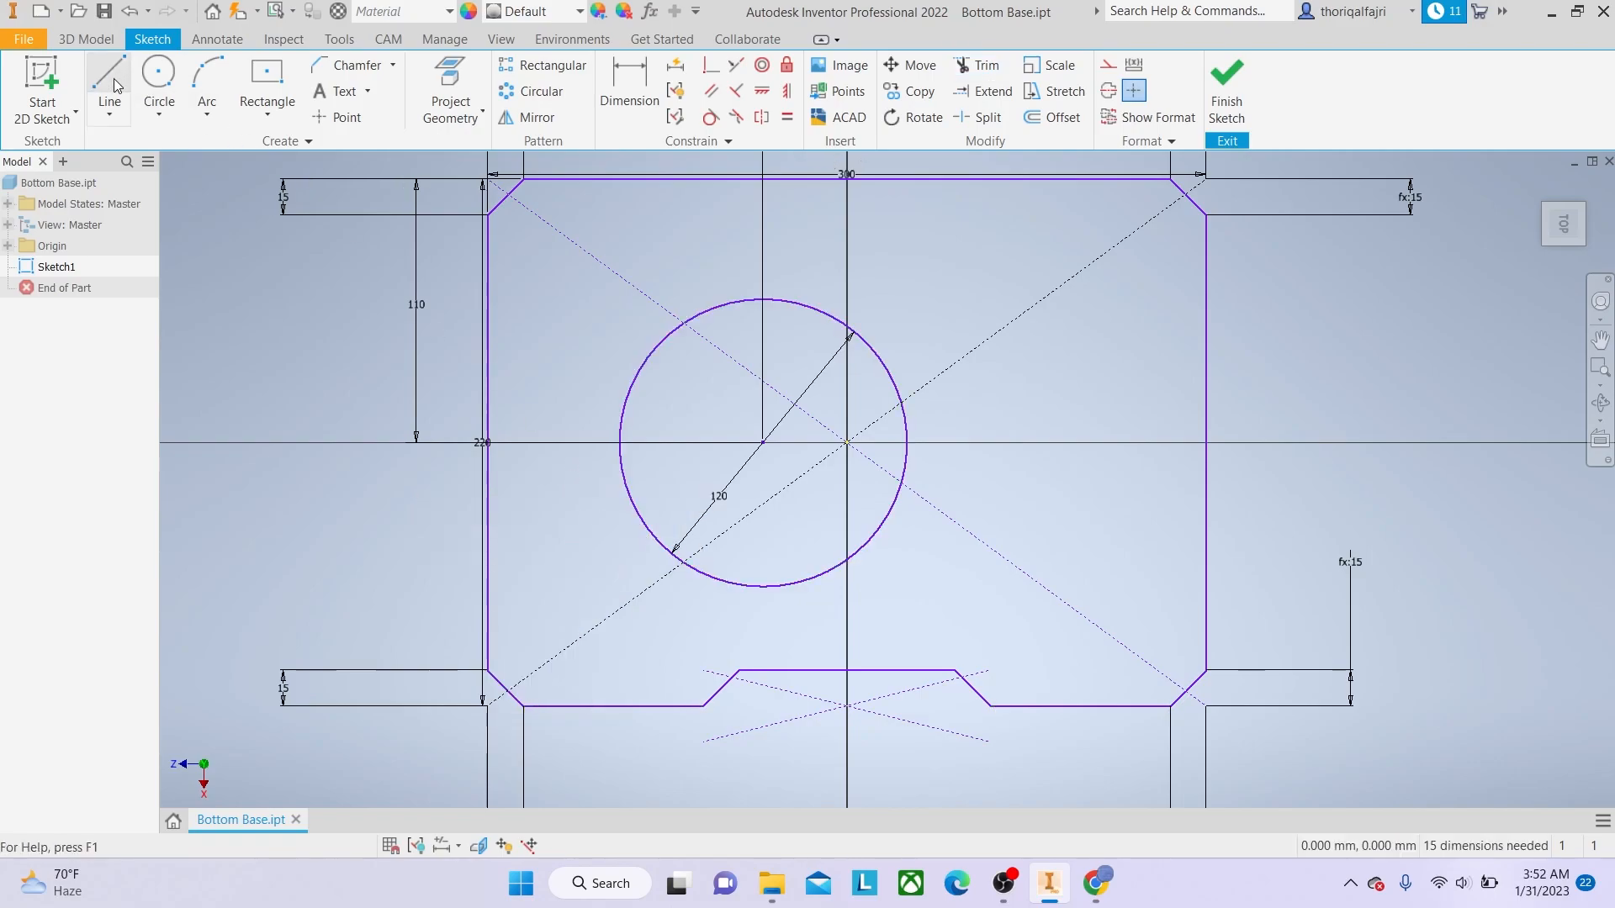
click(109, 87)
click(304, 444)
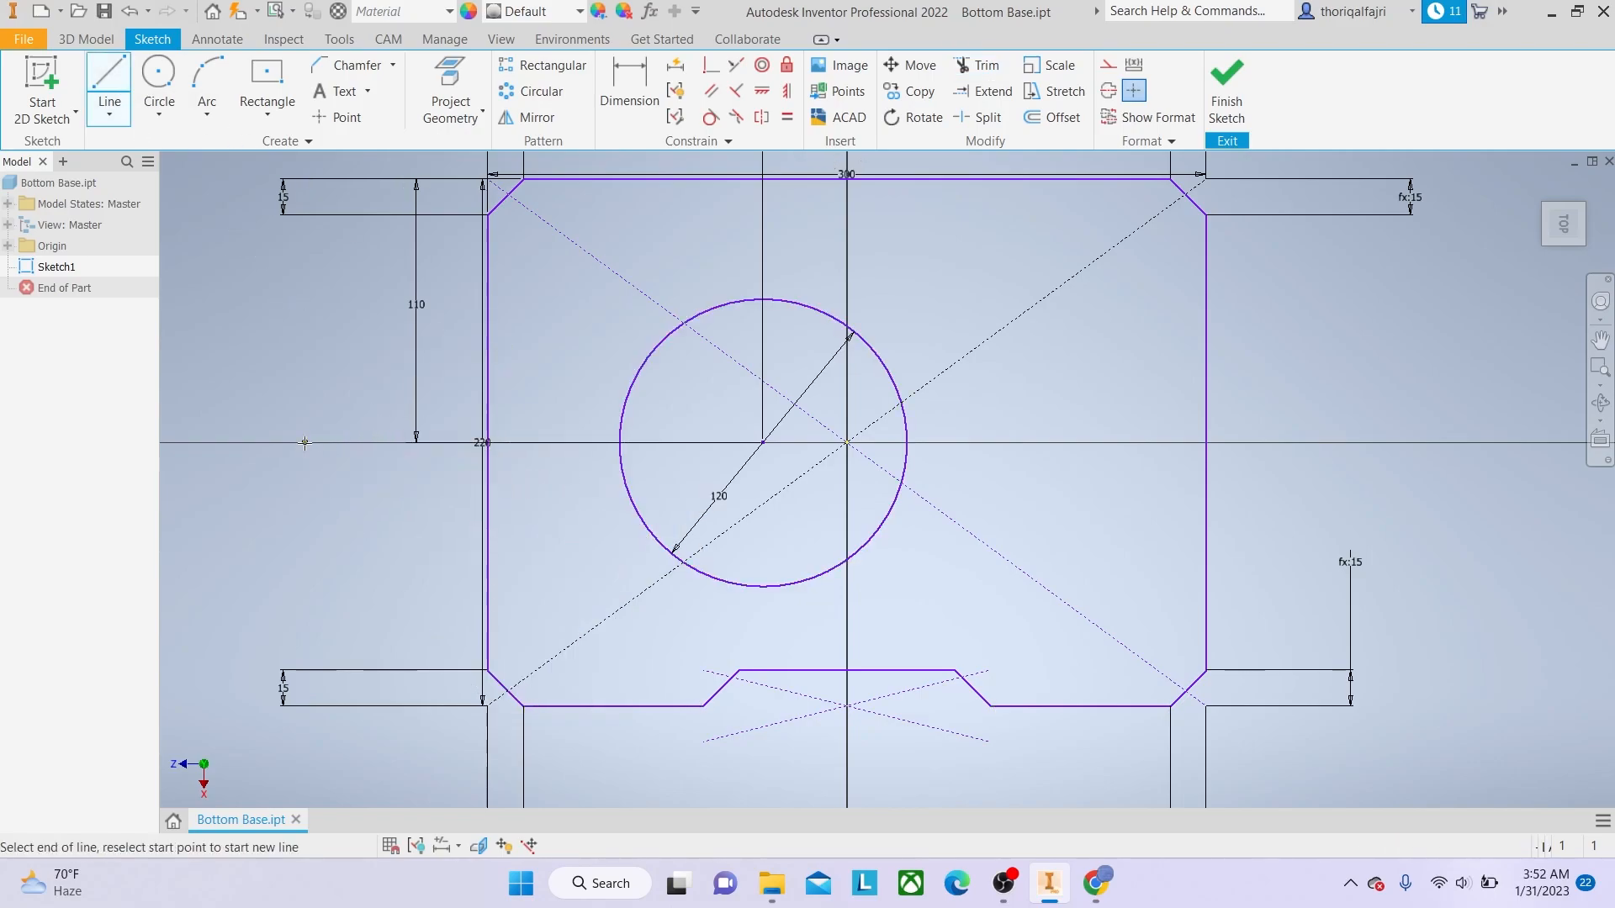
click(1432, 443)
right_click(1462, 515)
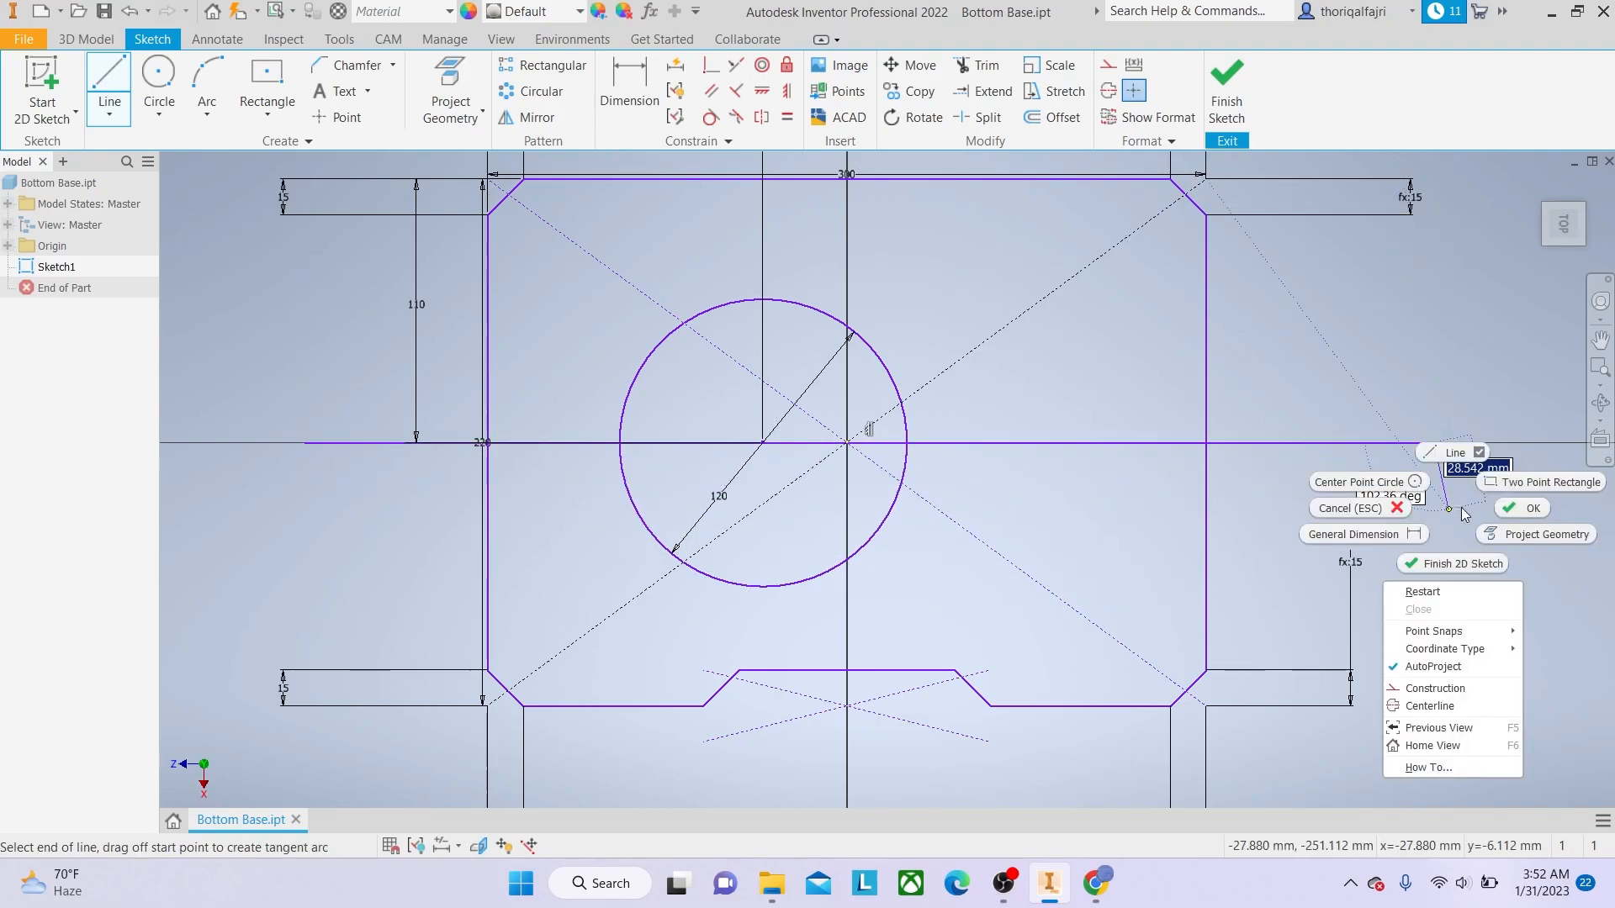
click(1512, 509)
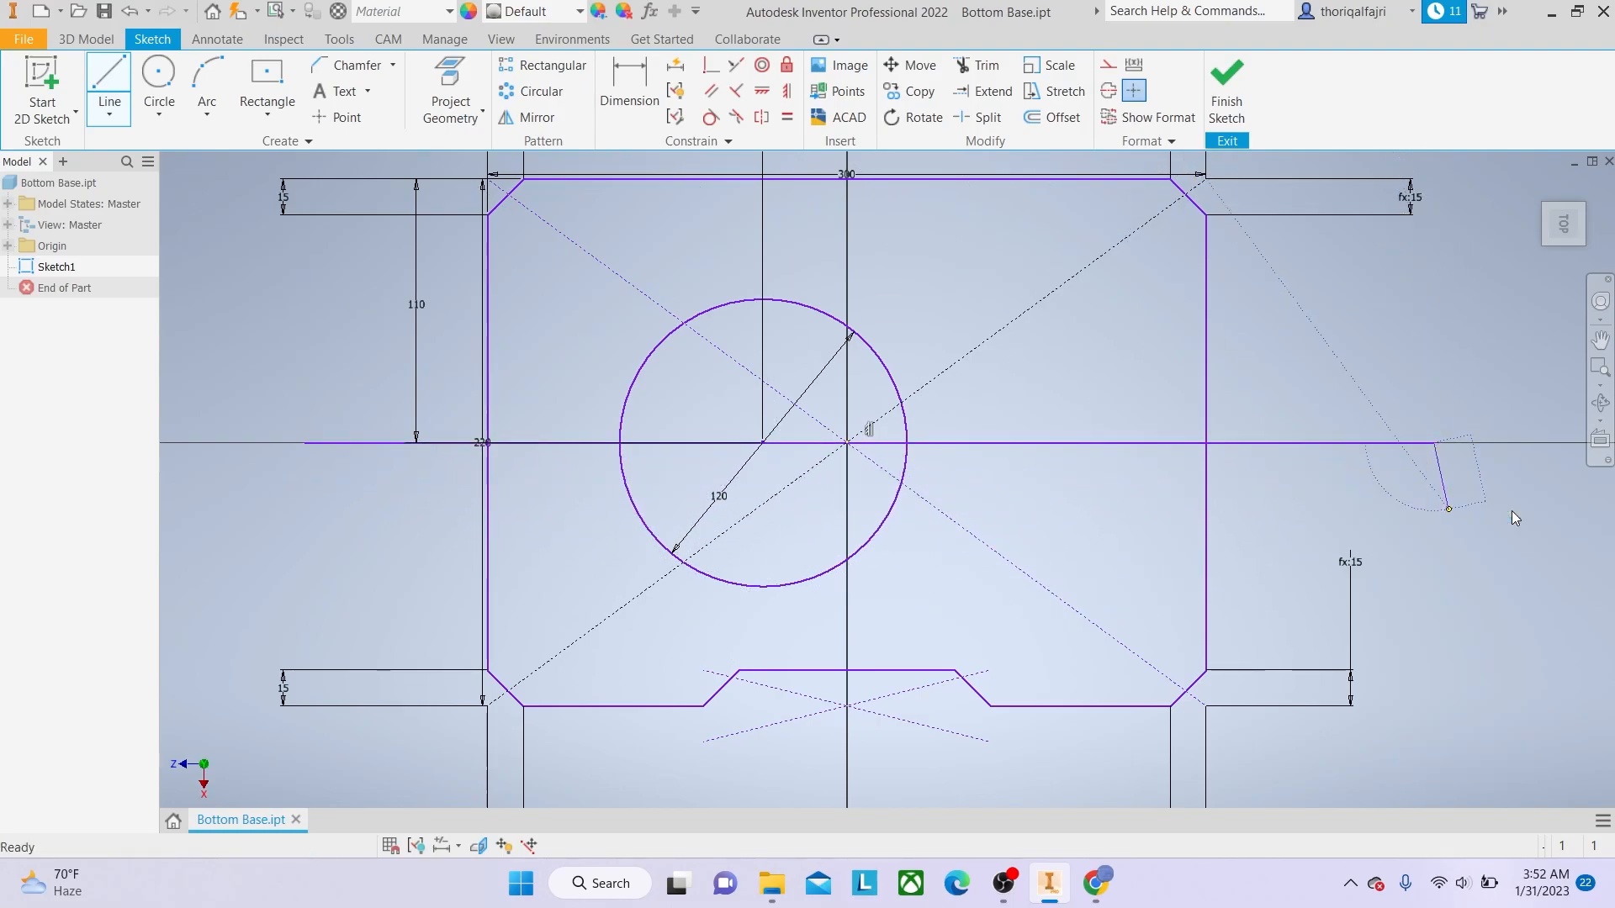
click(1108, 65)
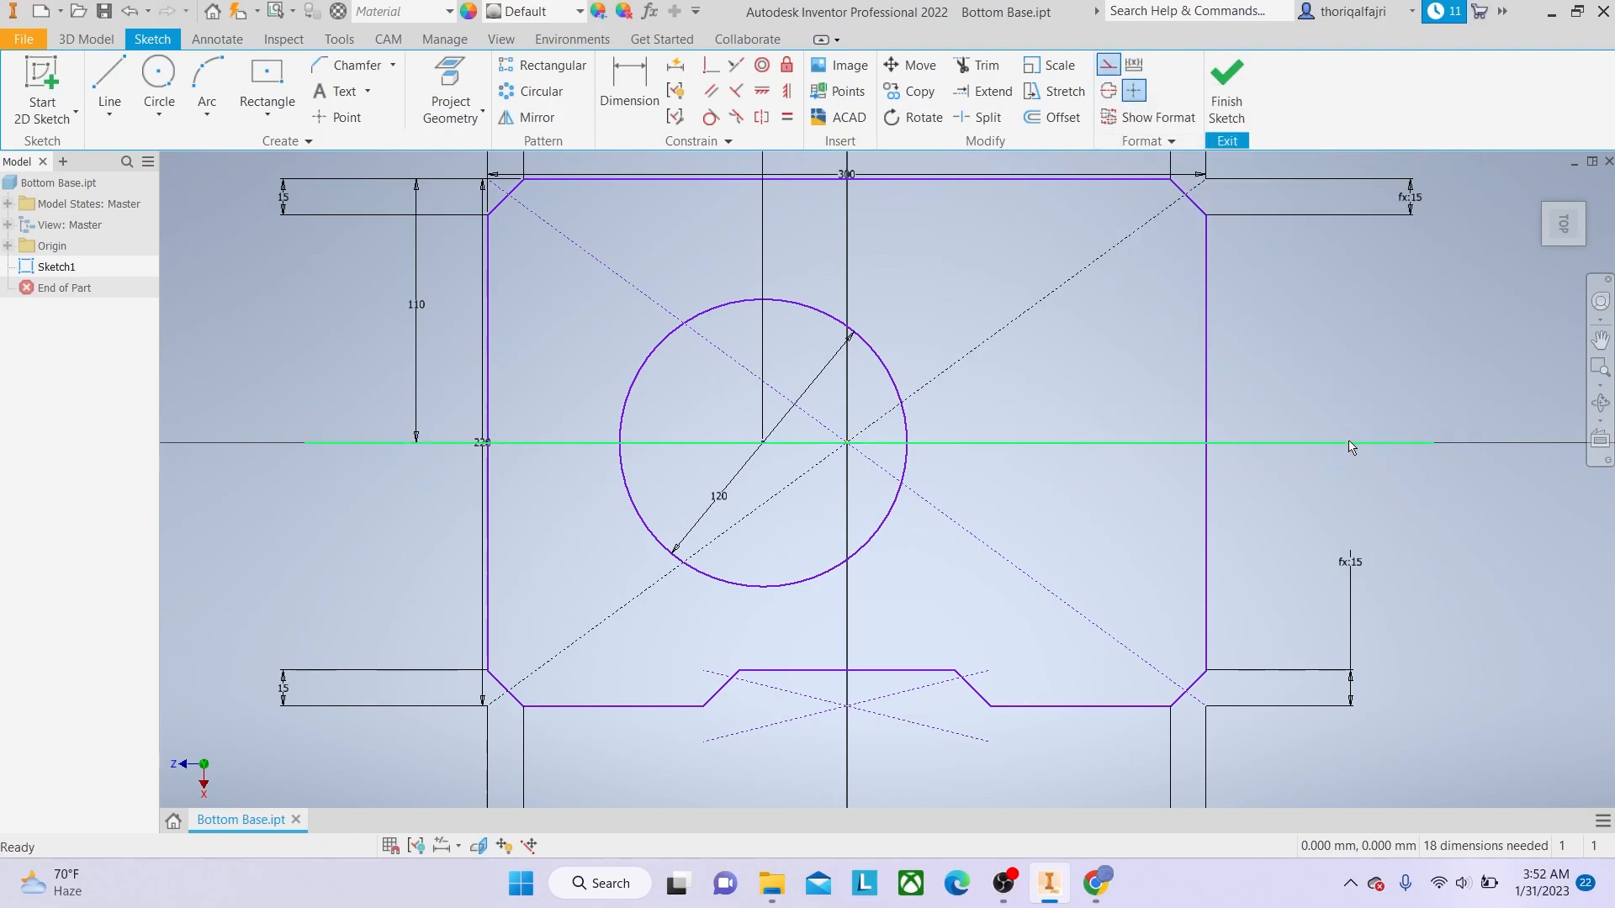
click(1350, 444)
click(1108, 72)
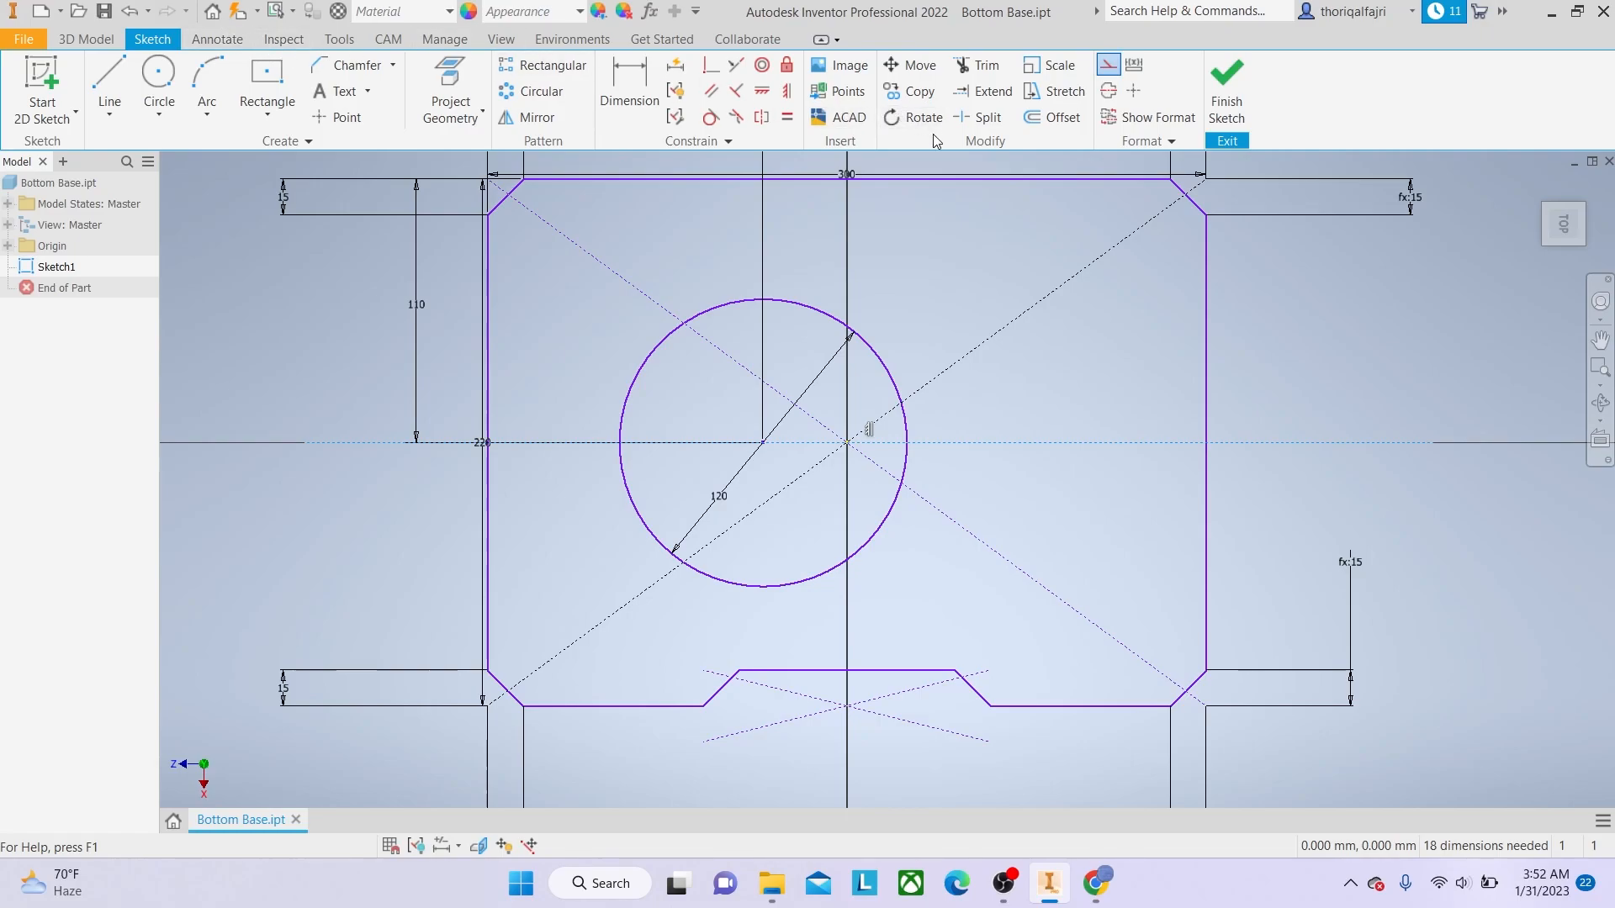
Mirror the three lines of the bottom chamfered notch across the horizontal construction line.
click(546, 119)
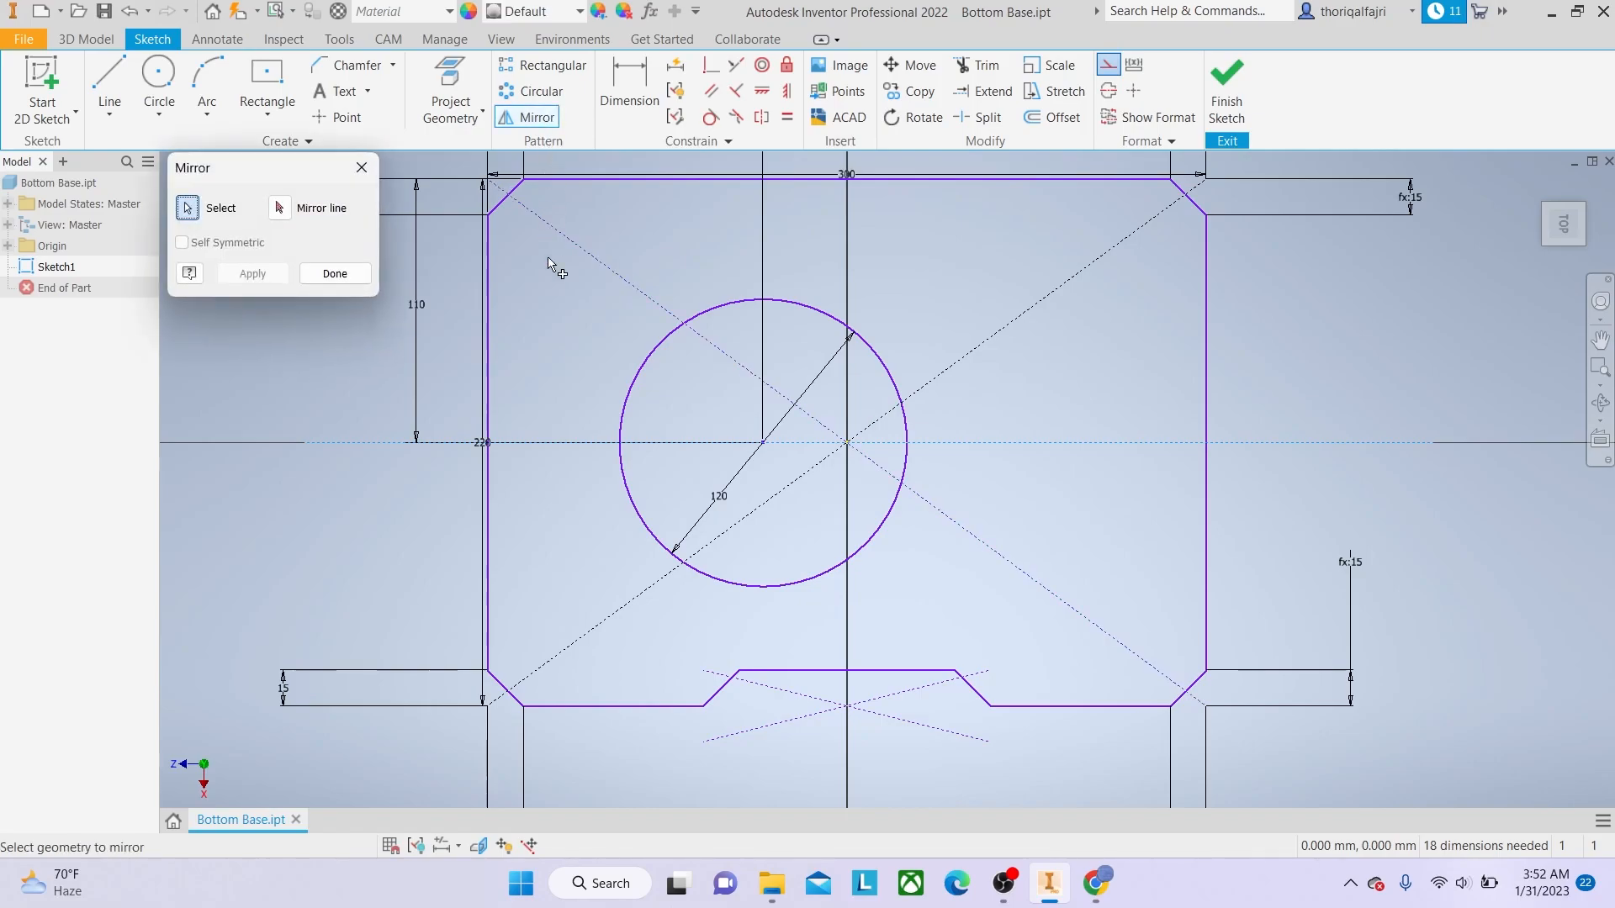
click(727, 688)
click(798, 672)
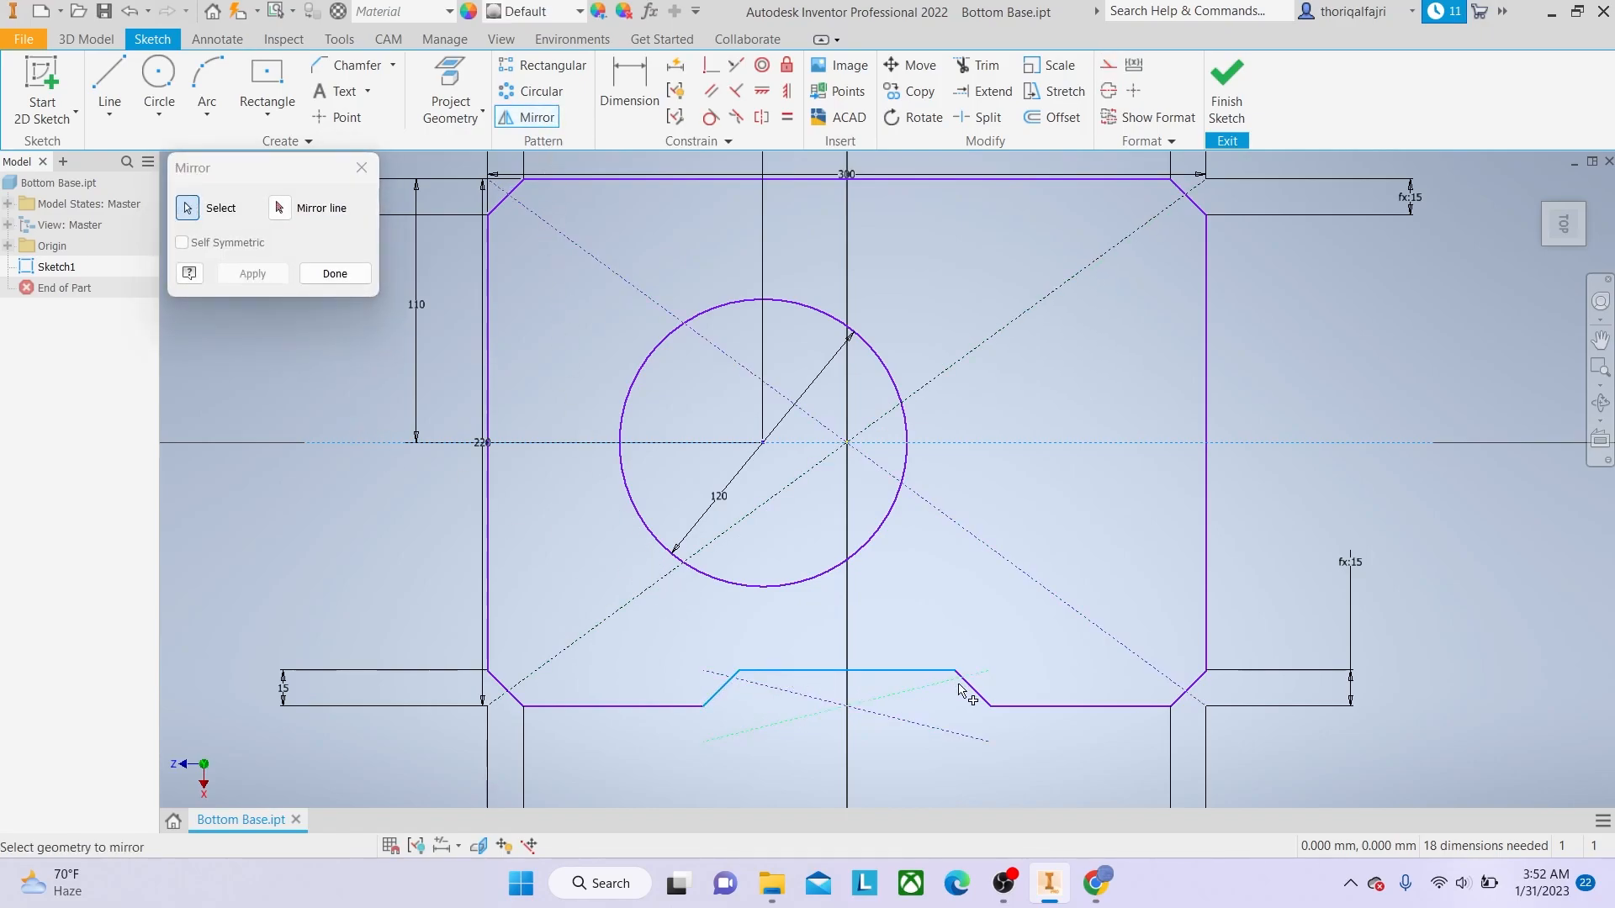
click(973, 694)
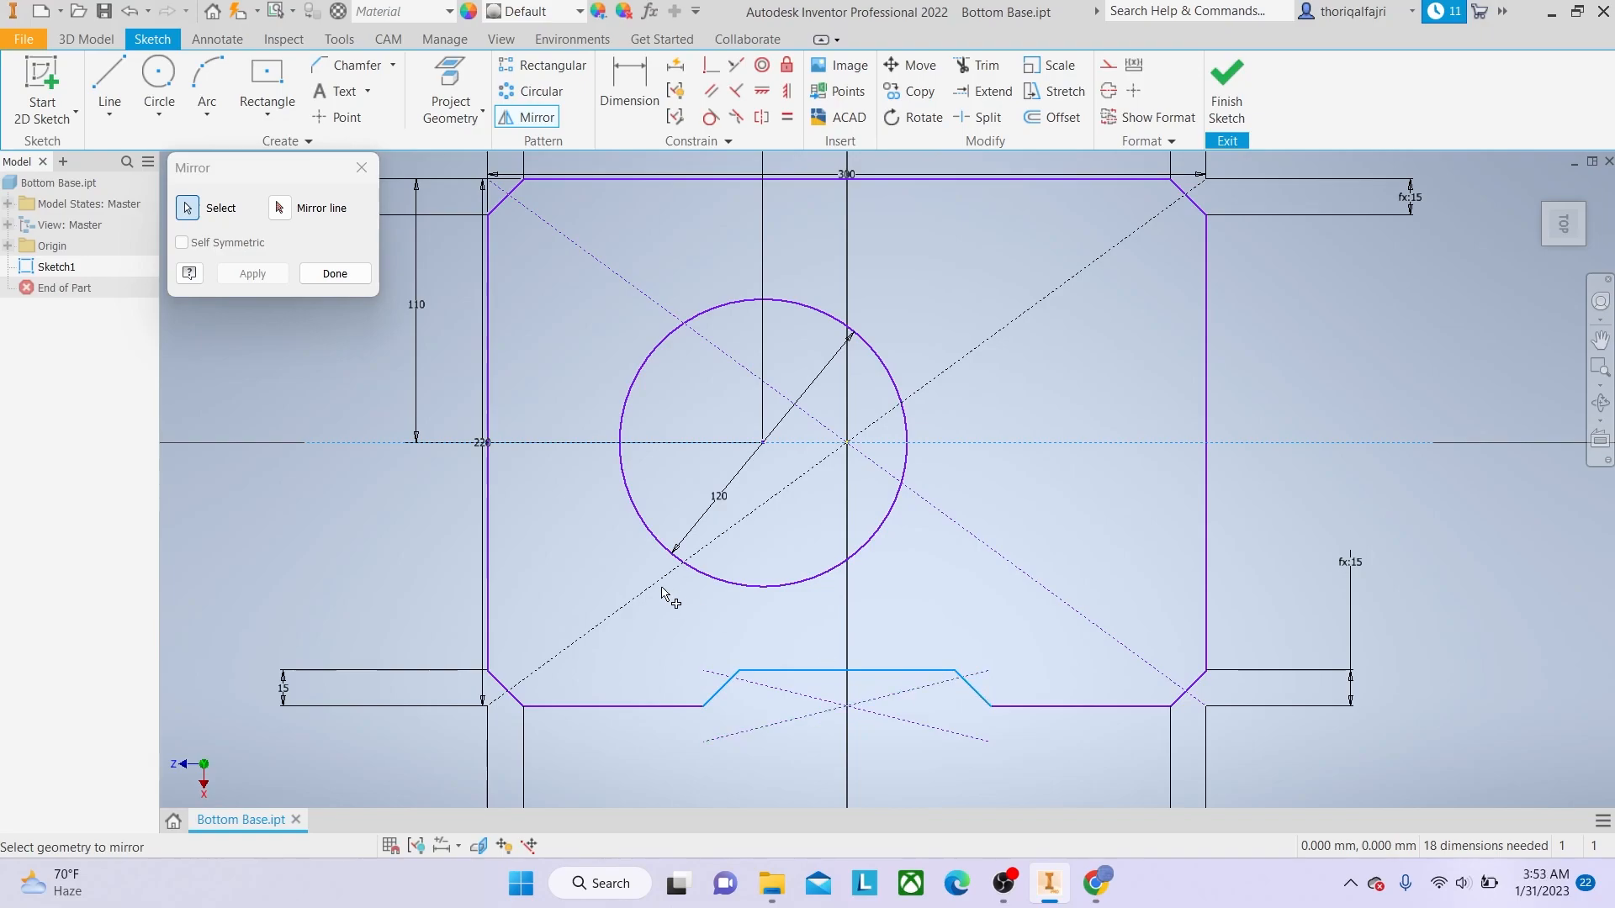
click(281, 208)
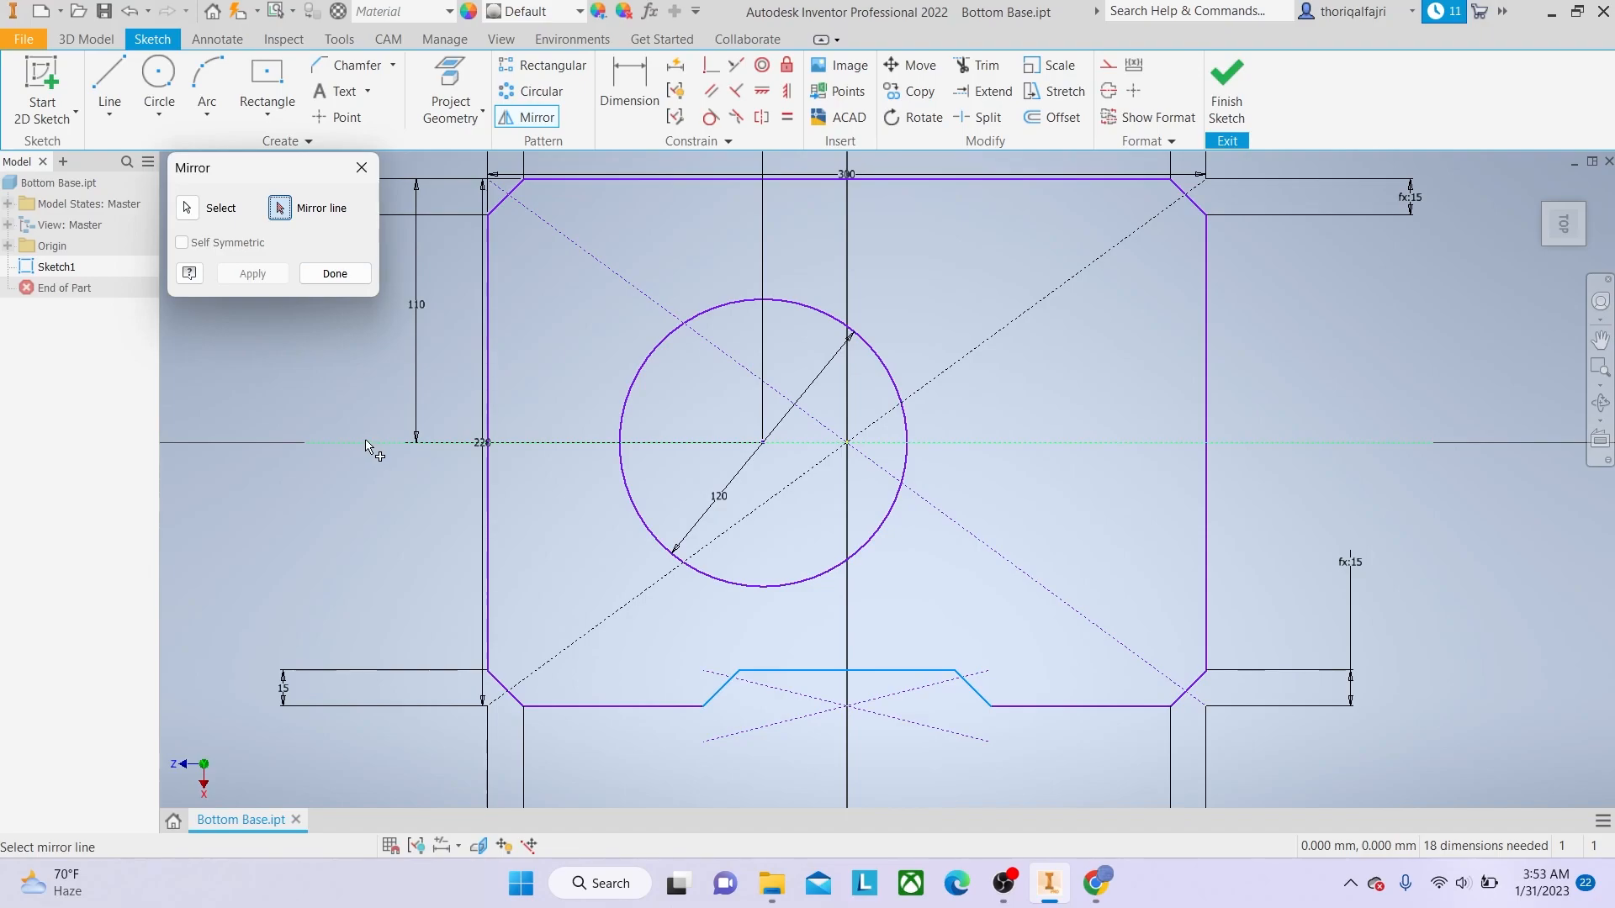
click(572, 446)
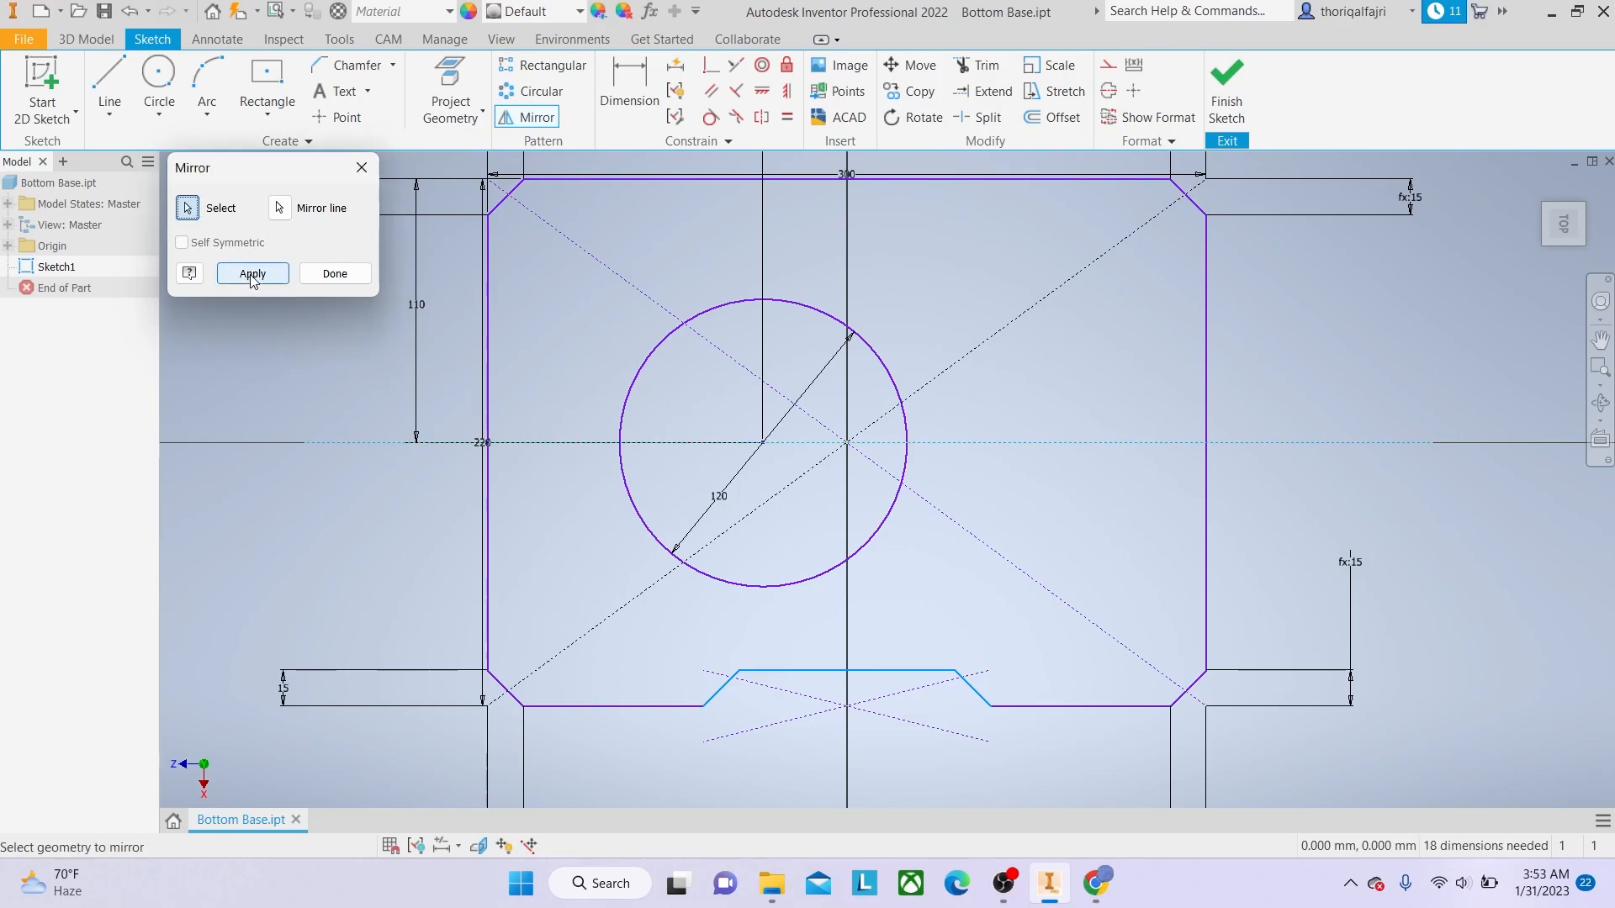
click(250, 276)
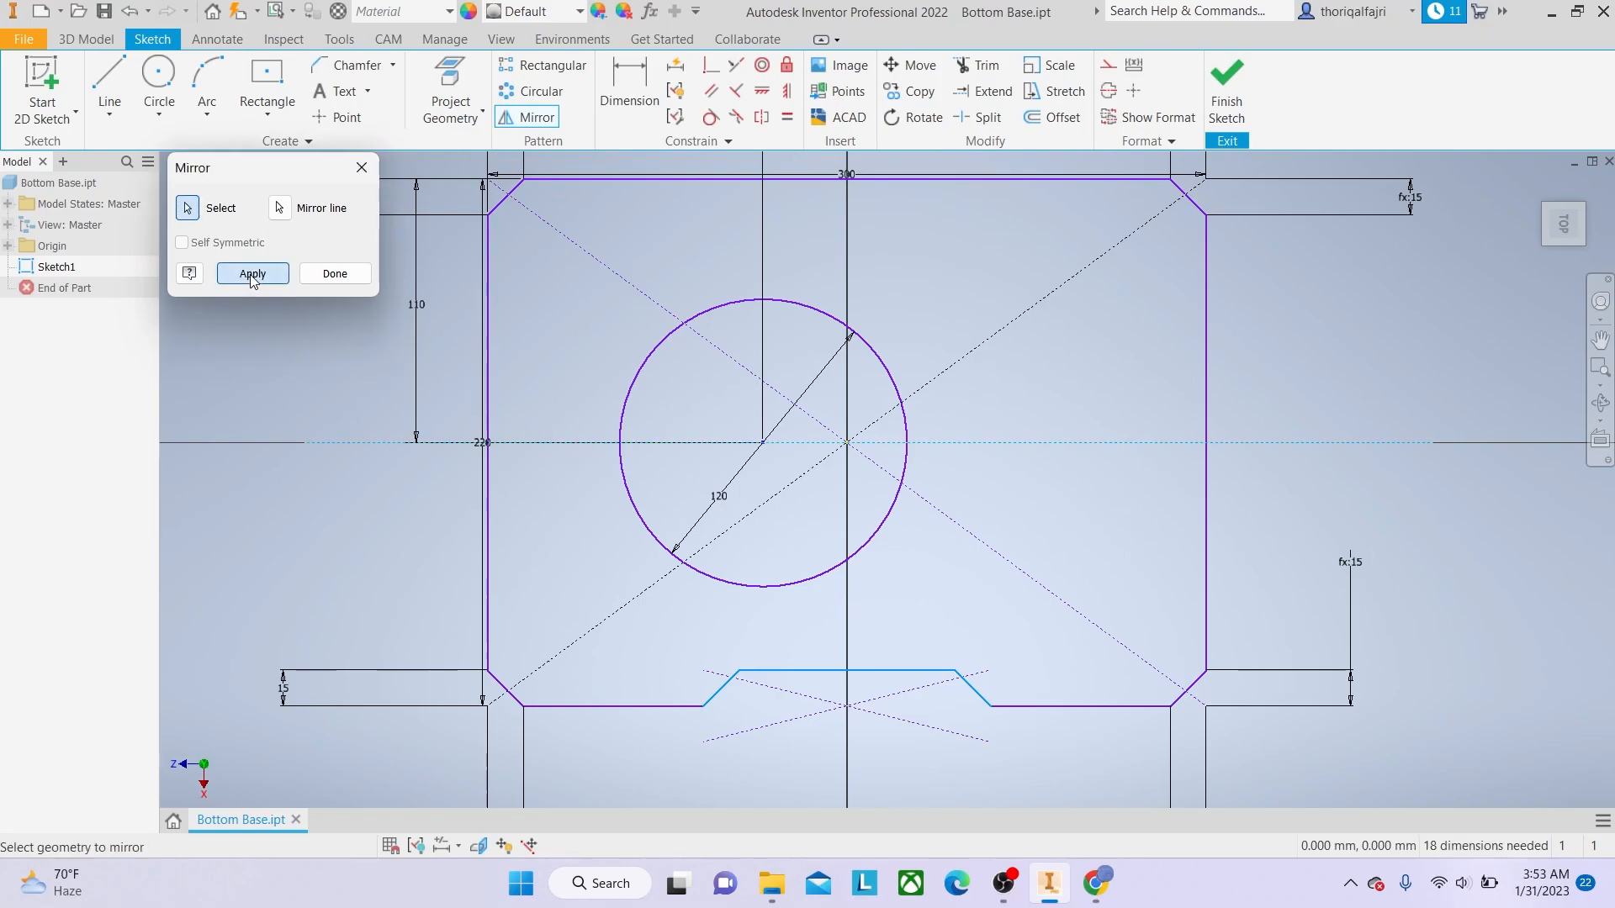
click(353, 279)
Trim the base's top edge between the ends of the mirrored notch.
mouse_move(877, 298)
middle_down()
mouse_move(821, 349)
mouse_move(794, 345)
middle_up()
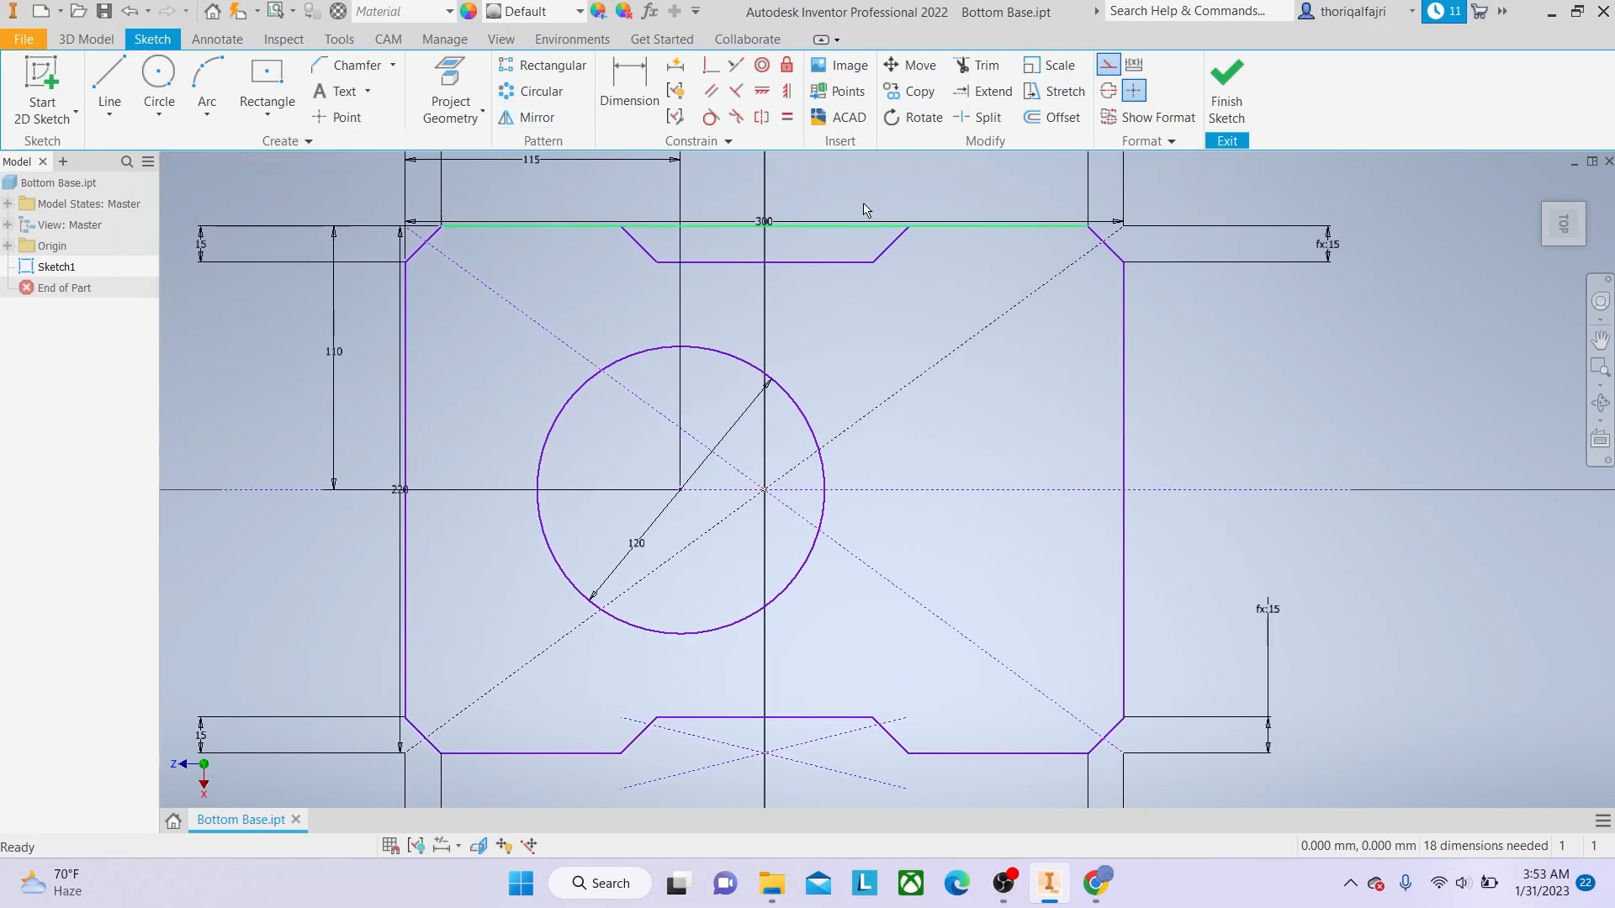
click(980, 67)
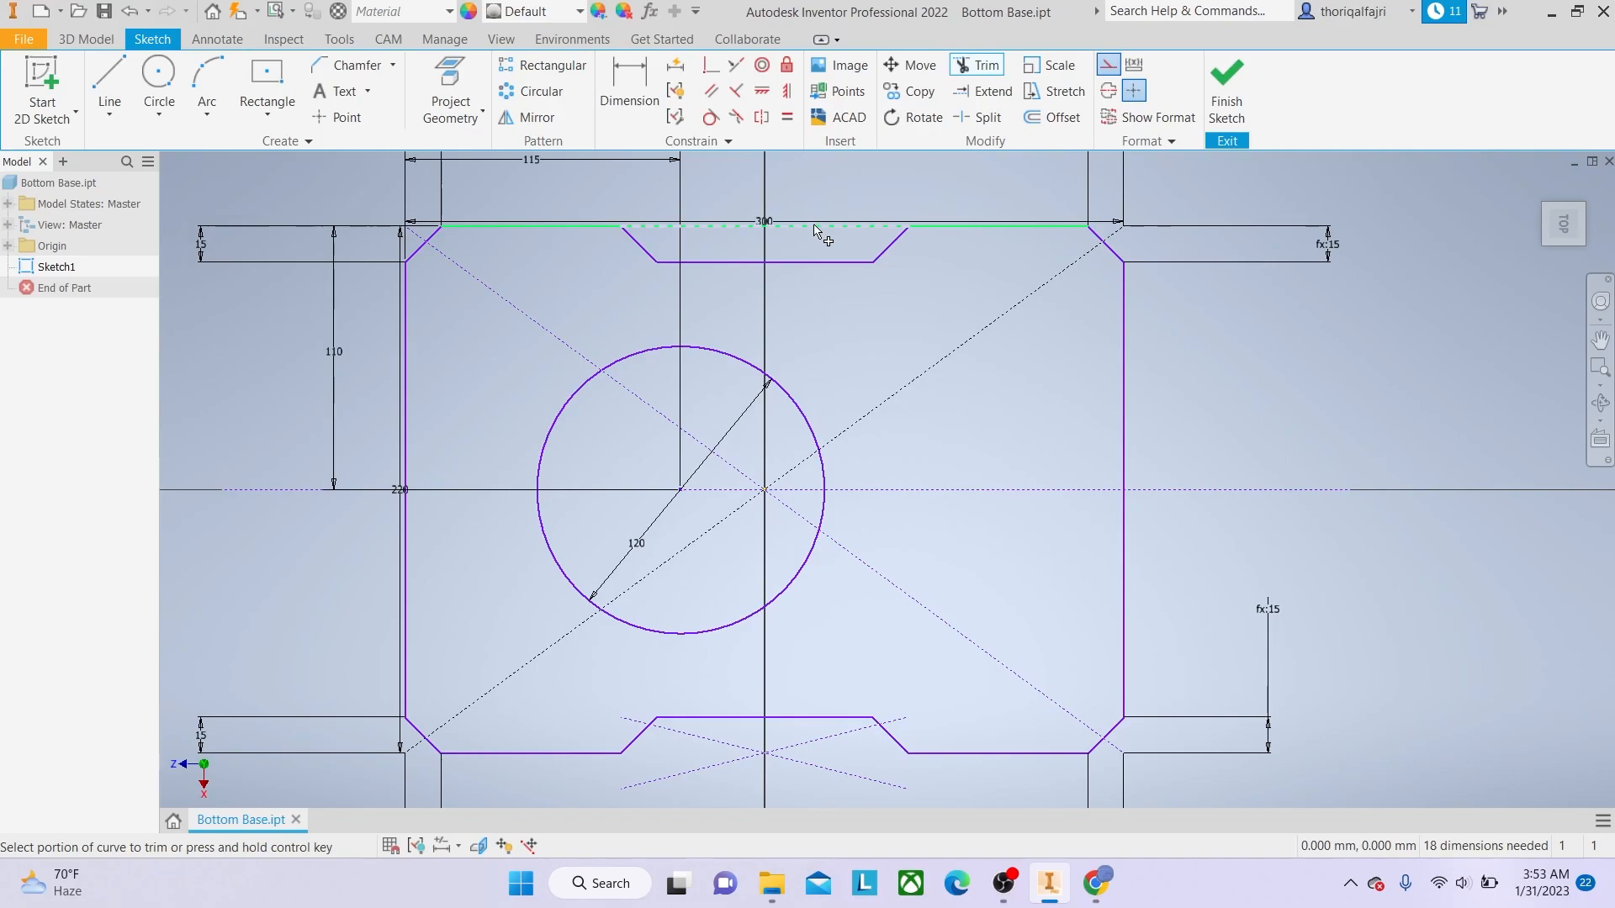
click(814, 227)
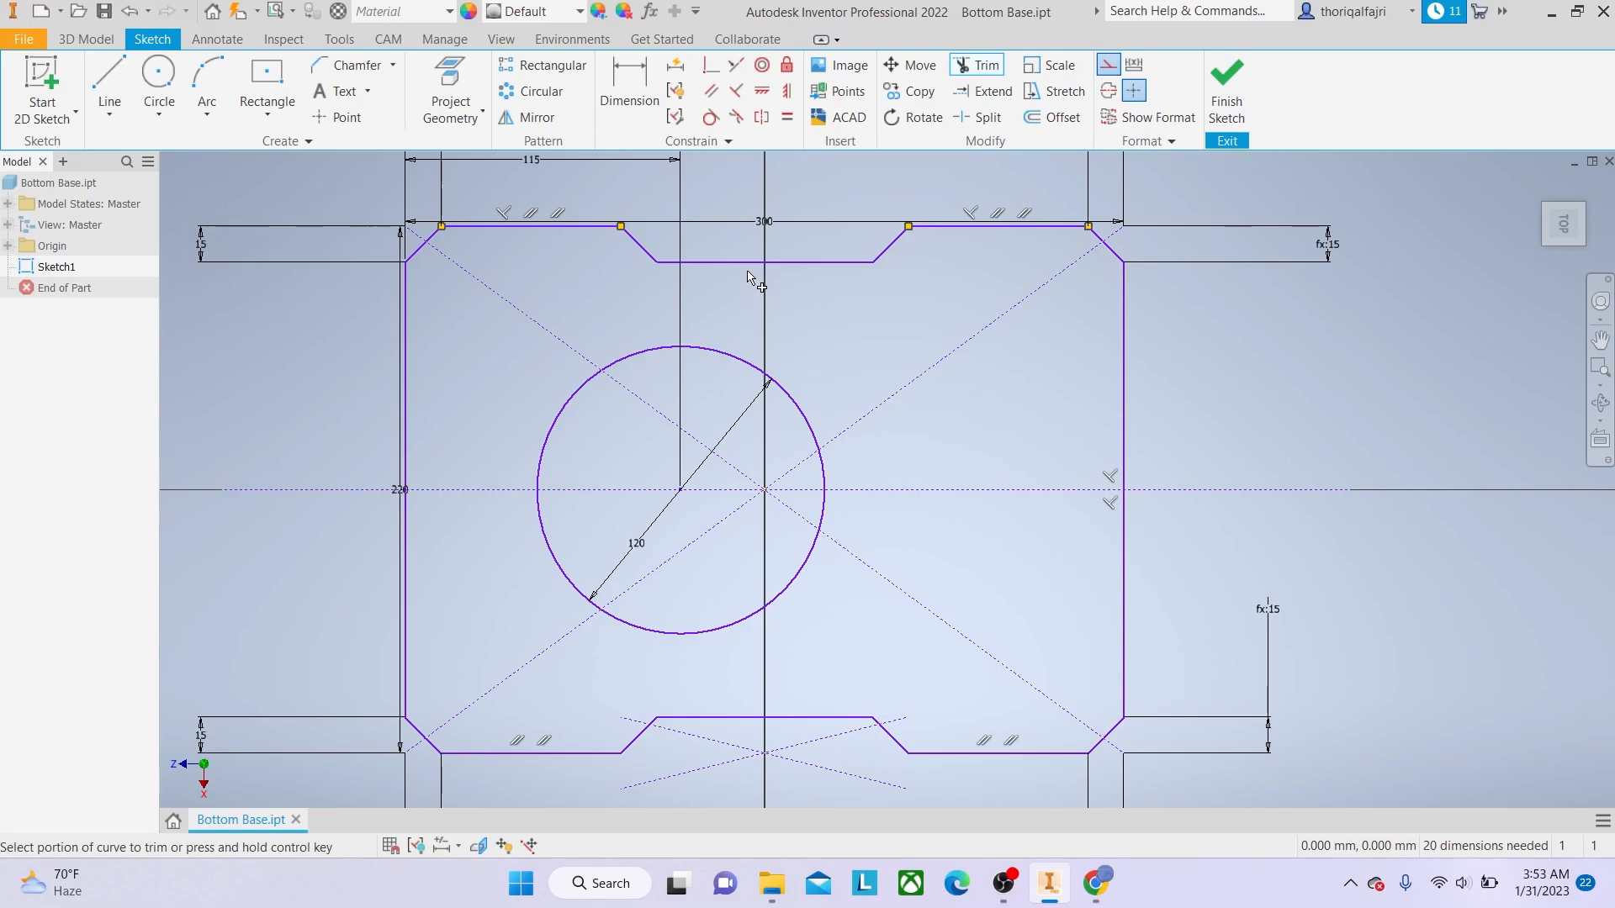
click(283, 113)
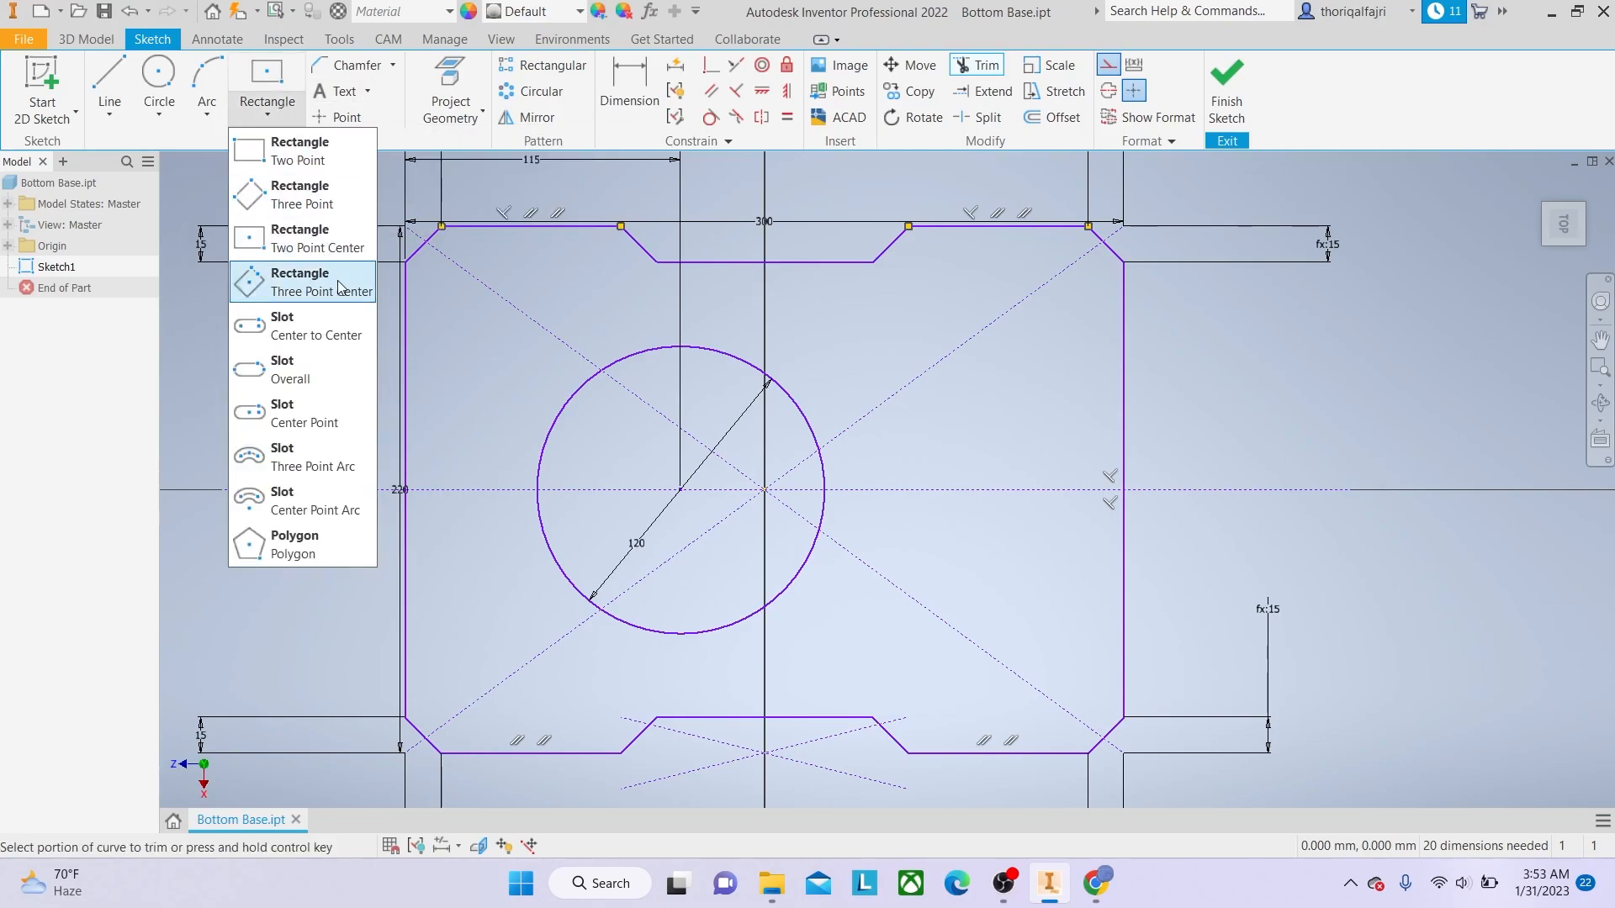
click(312, 239)
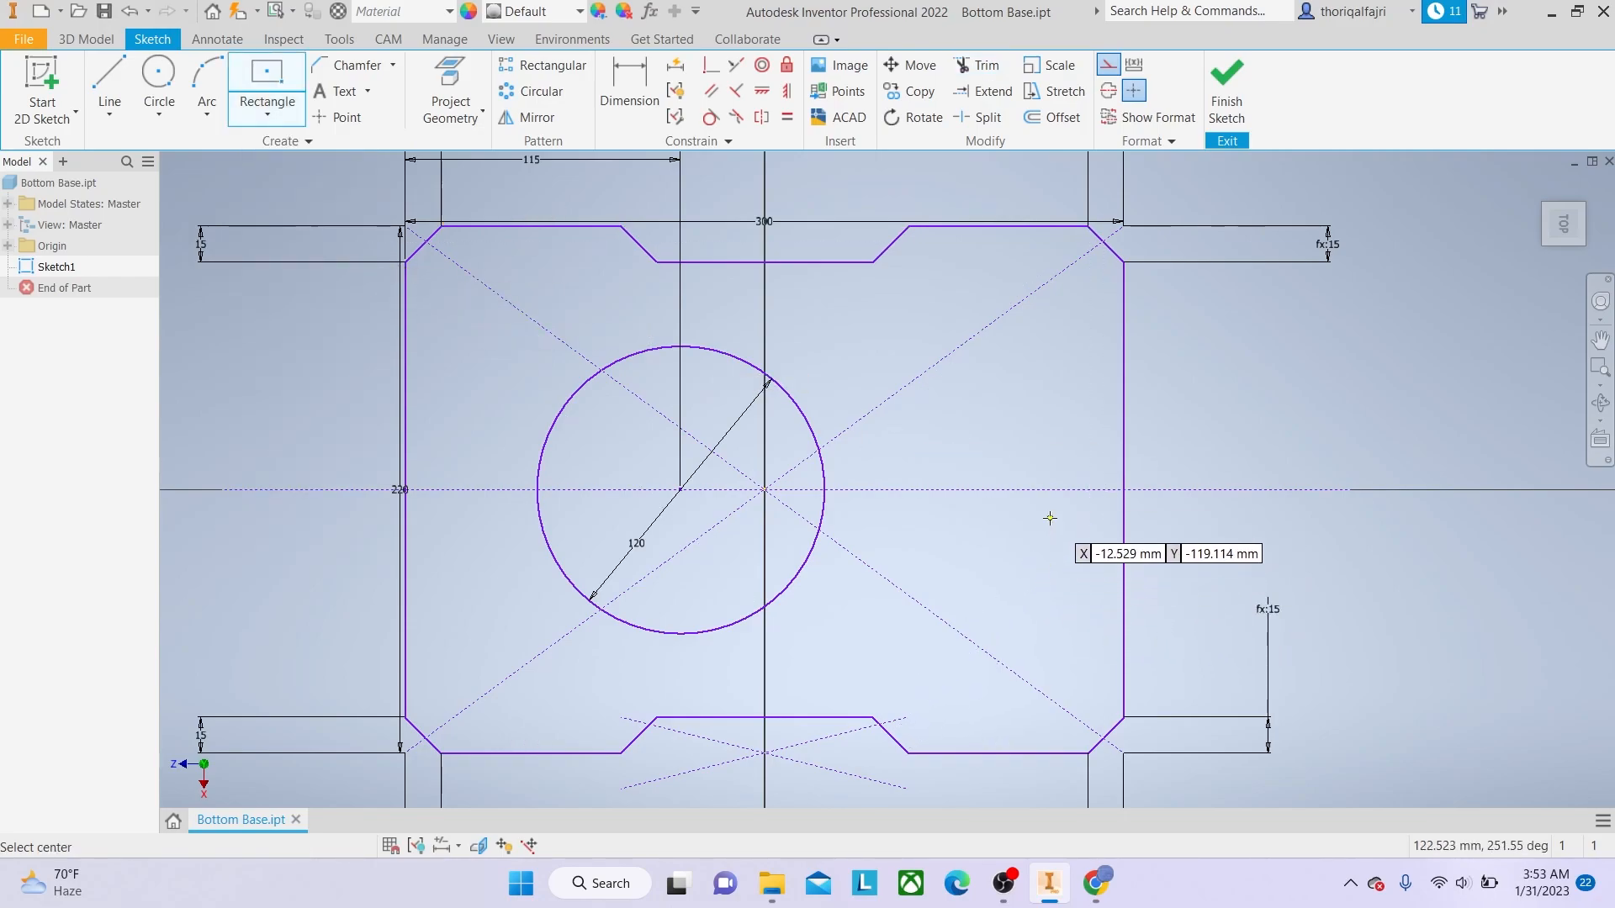
click(1043, 563)
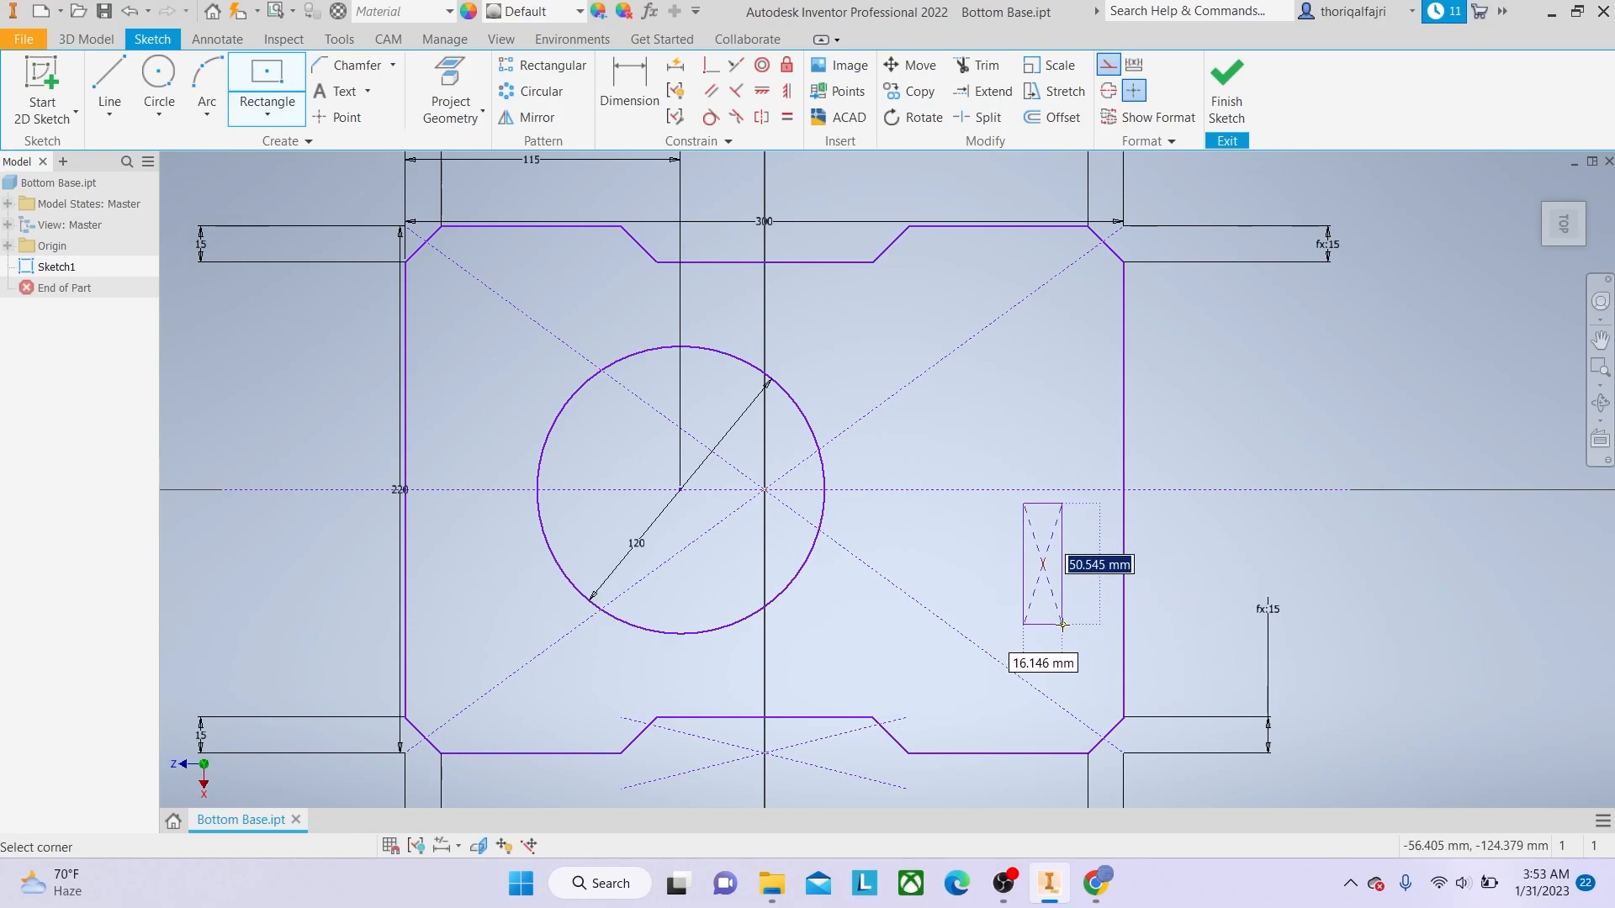
click(1070, 625)
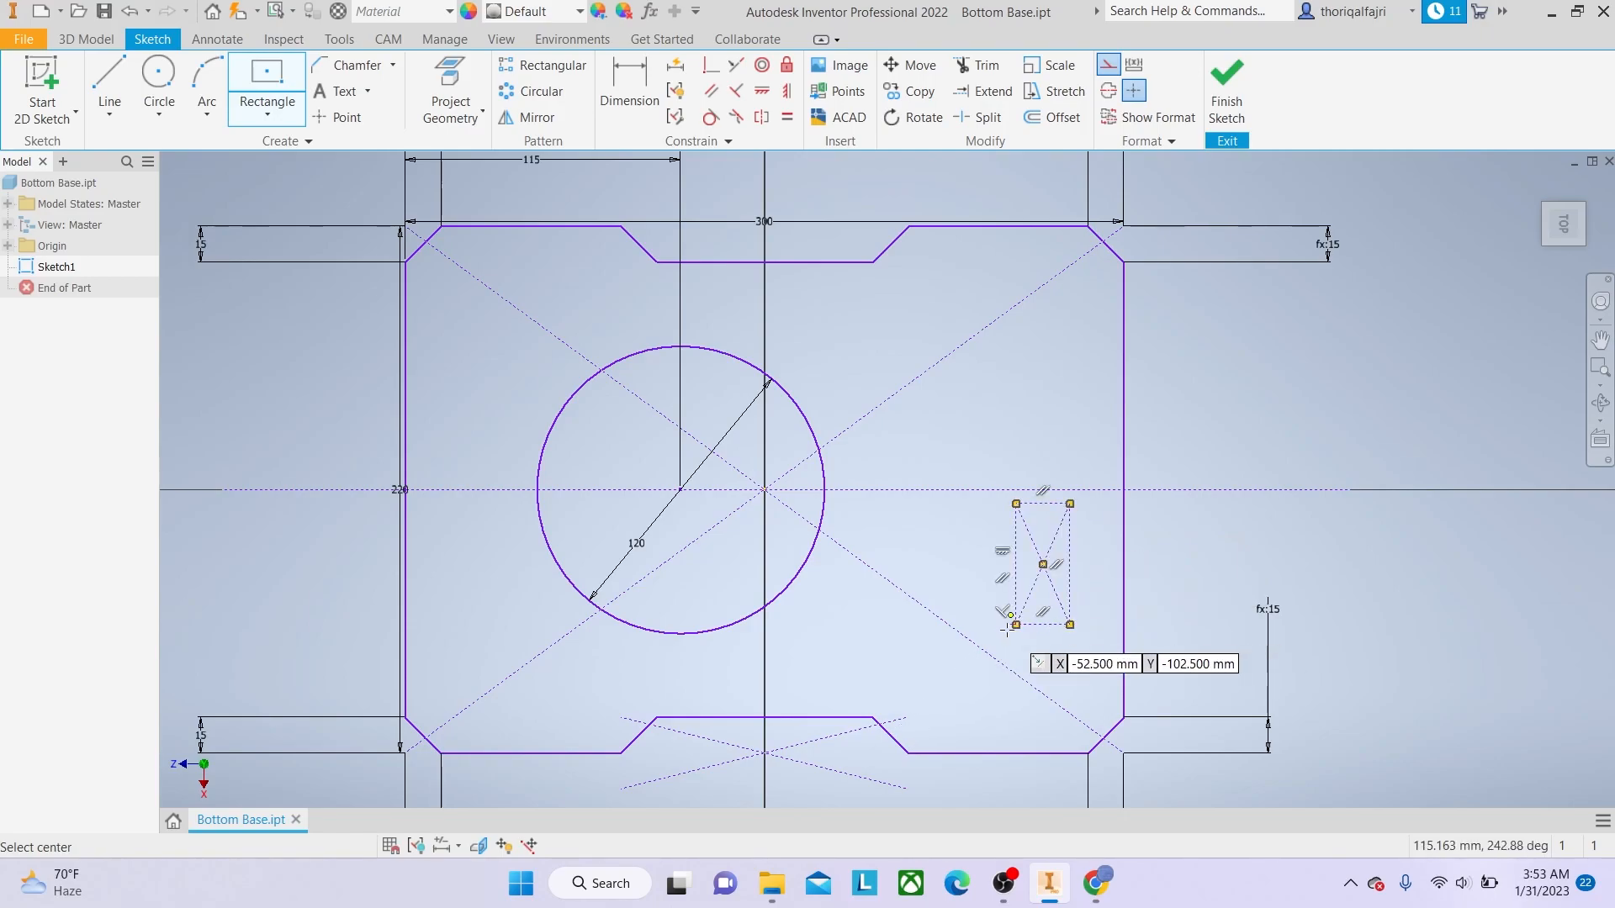
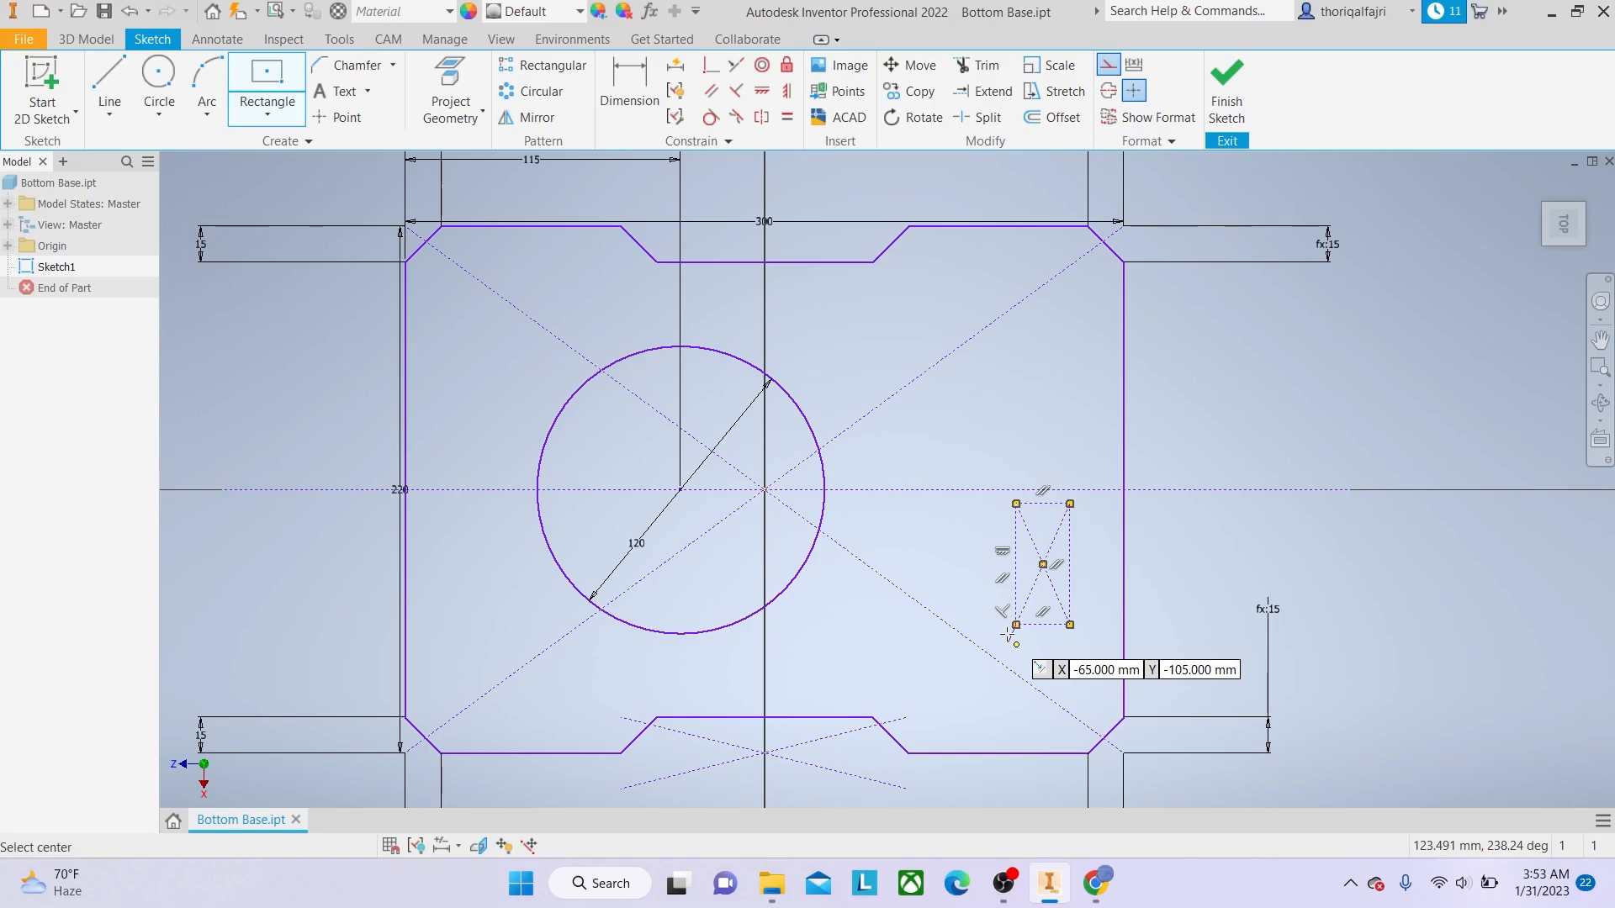
key(Escape)
click(608, 104)
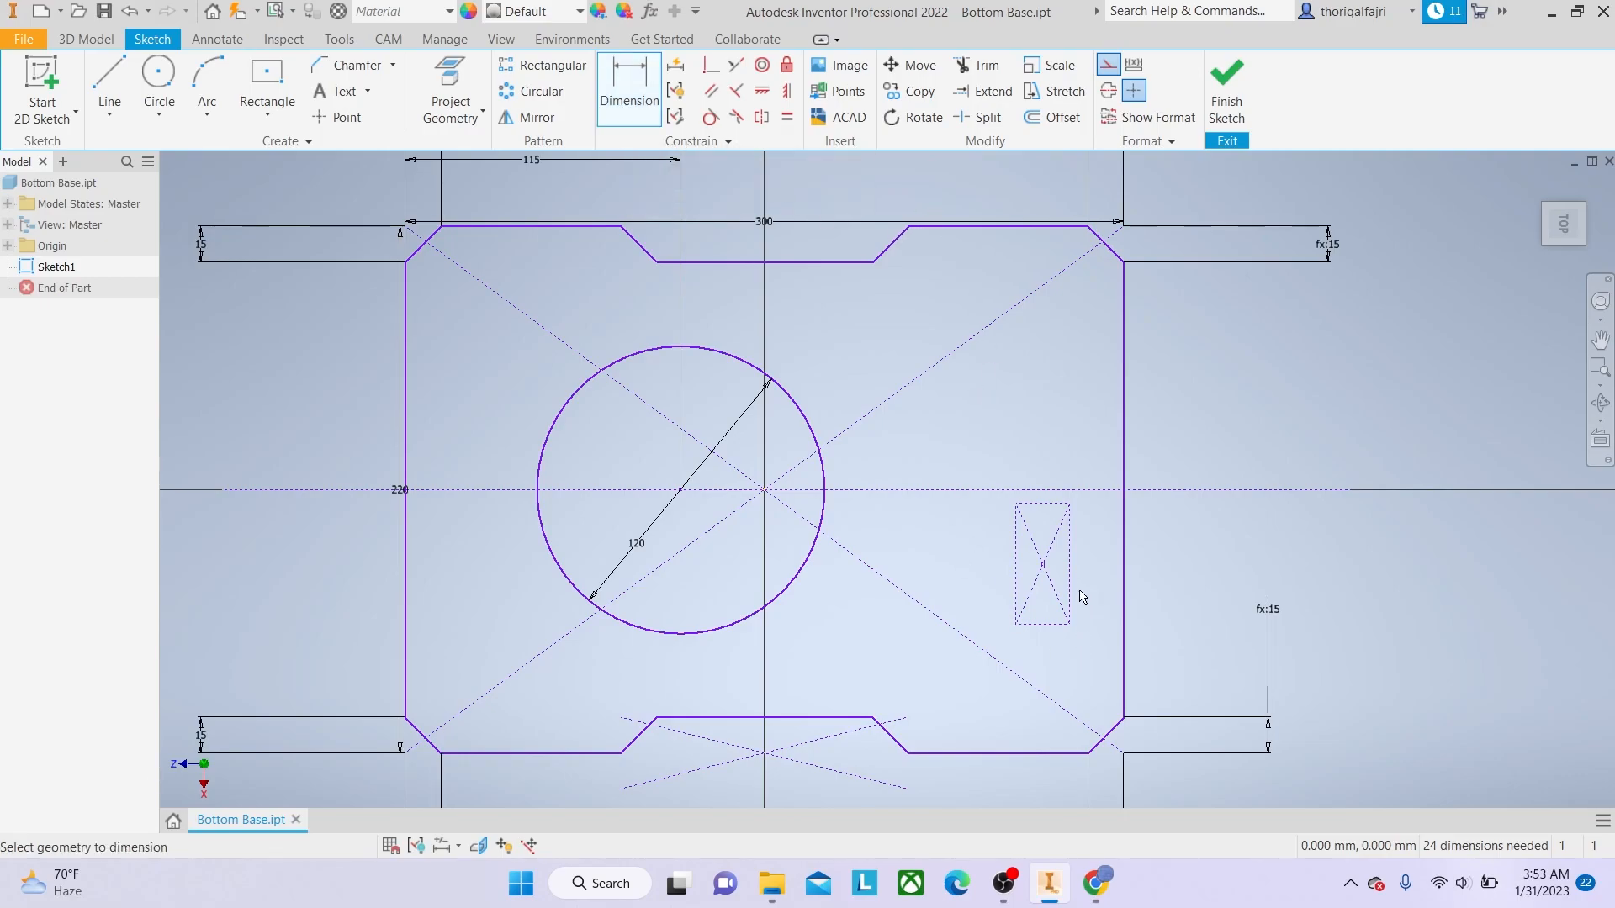
key(ctrl+z)
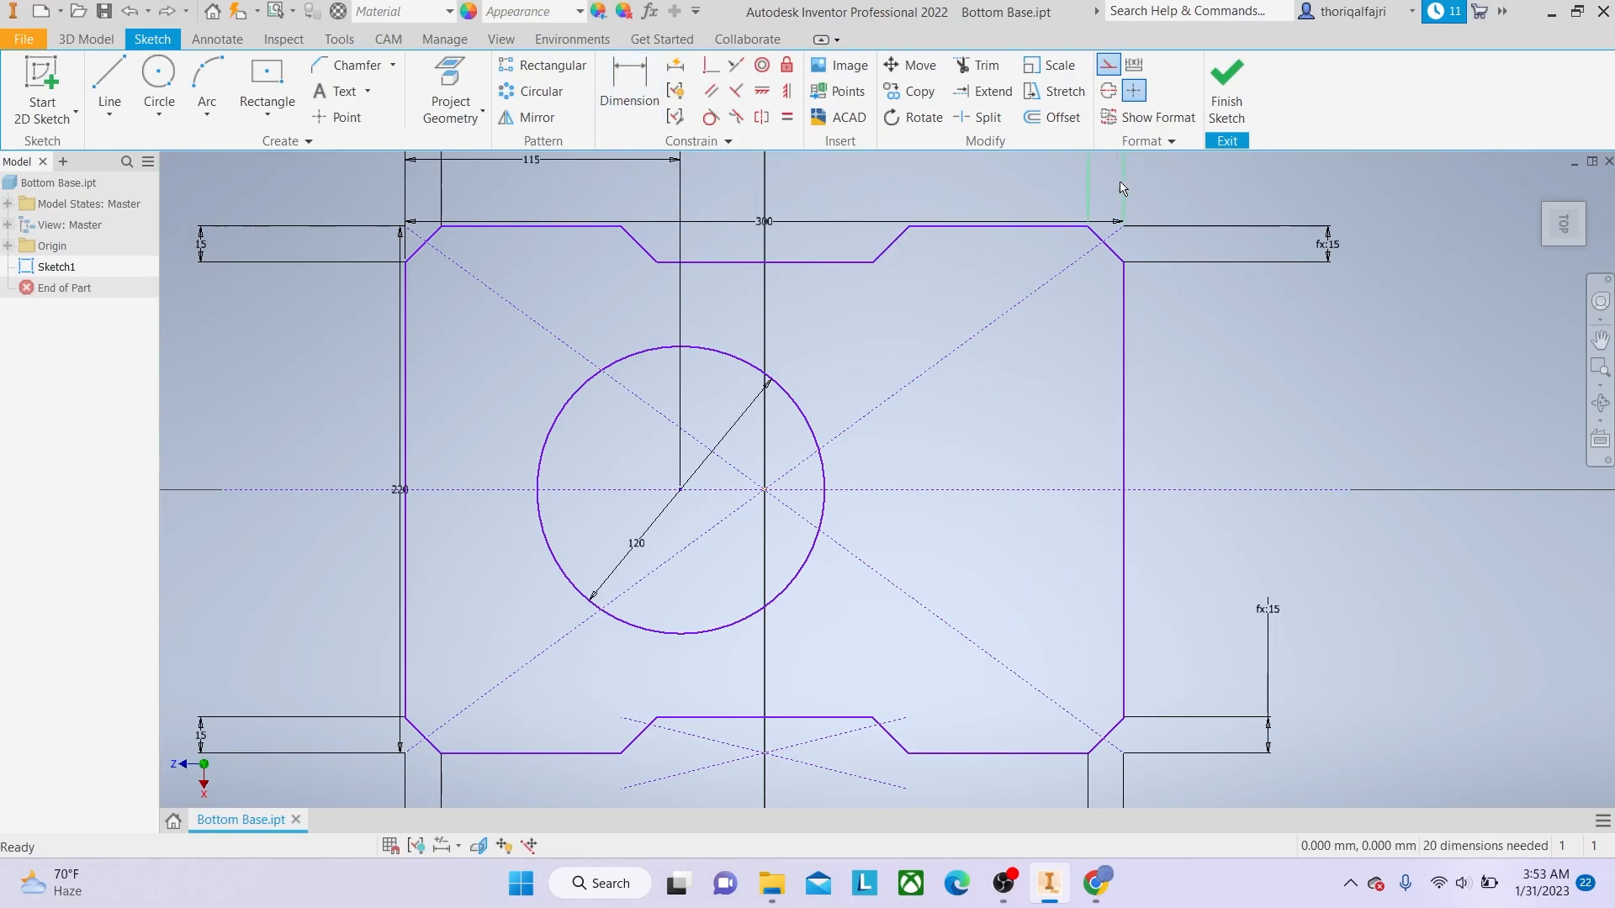
Turn off construction mode and draw a two-point center rectangle about 50 mm tall near the base's lower right corner.
click(1109, 65)
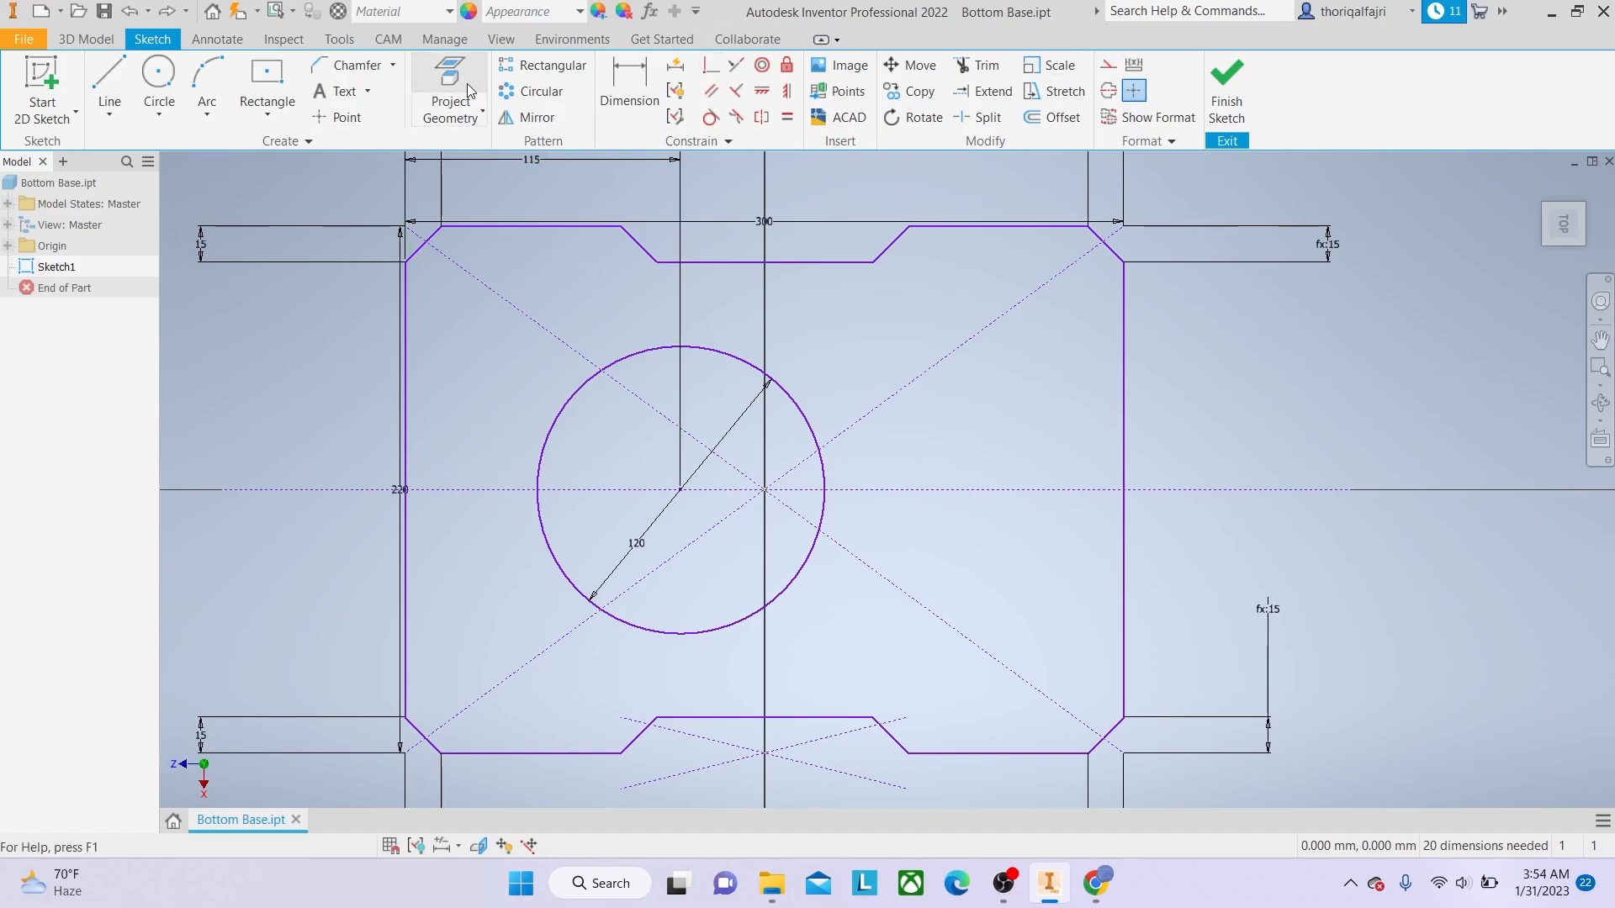
click(269, 110)
click(311, 244)
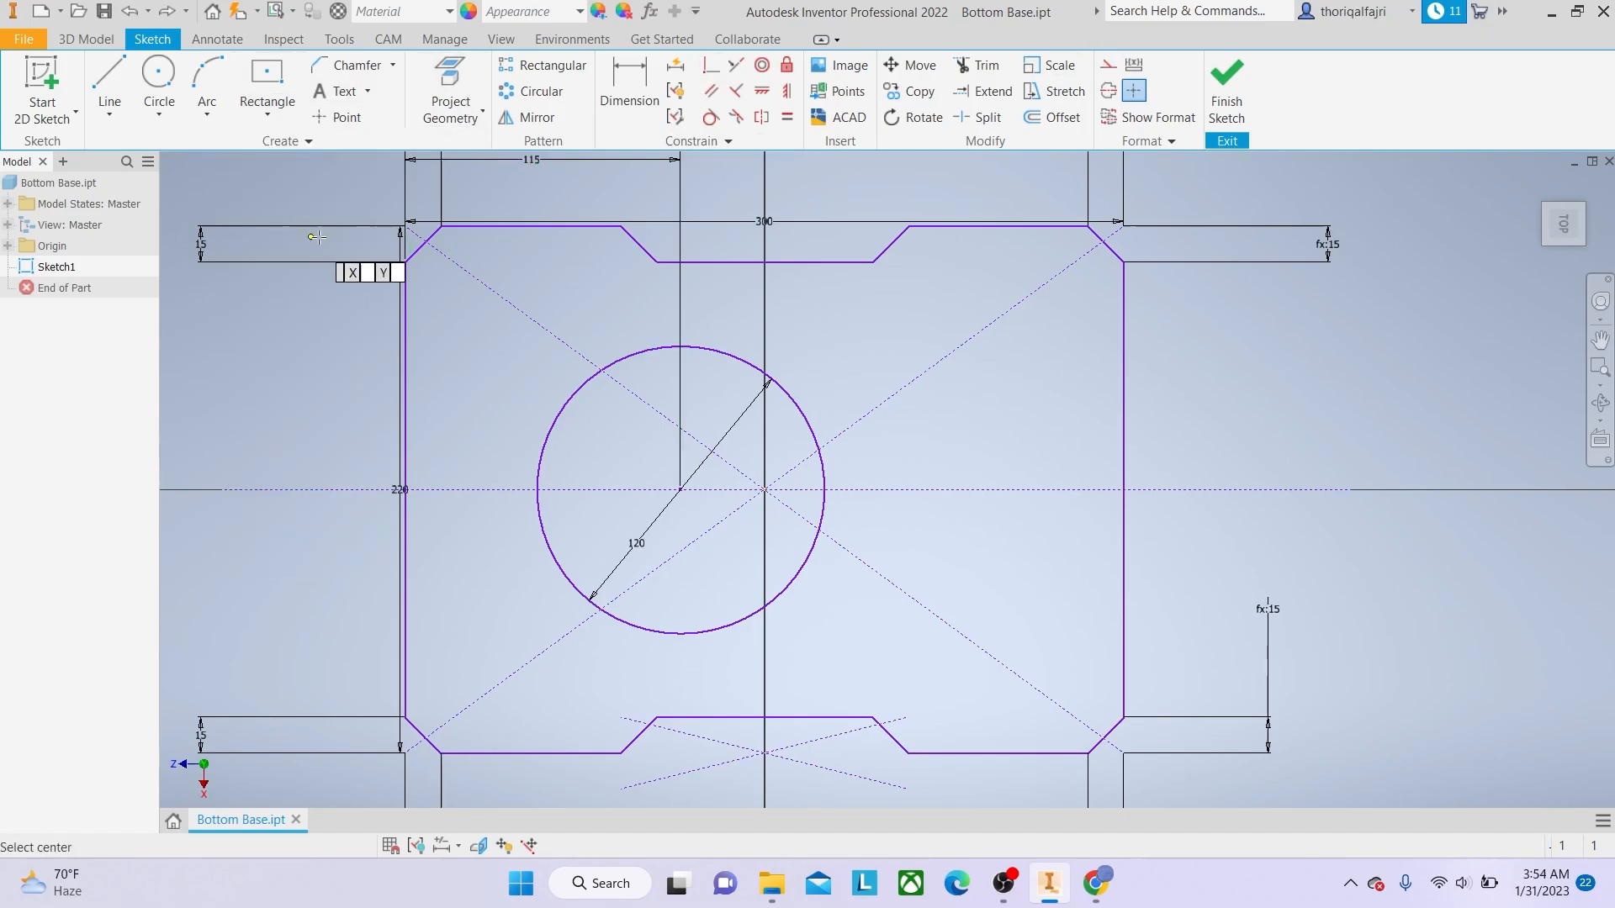
click(1095, 652)
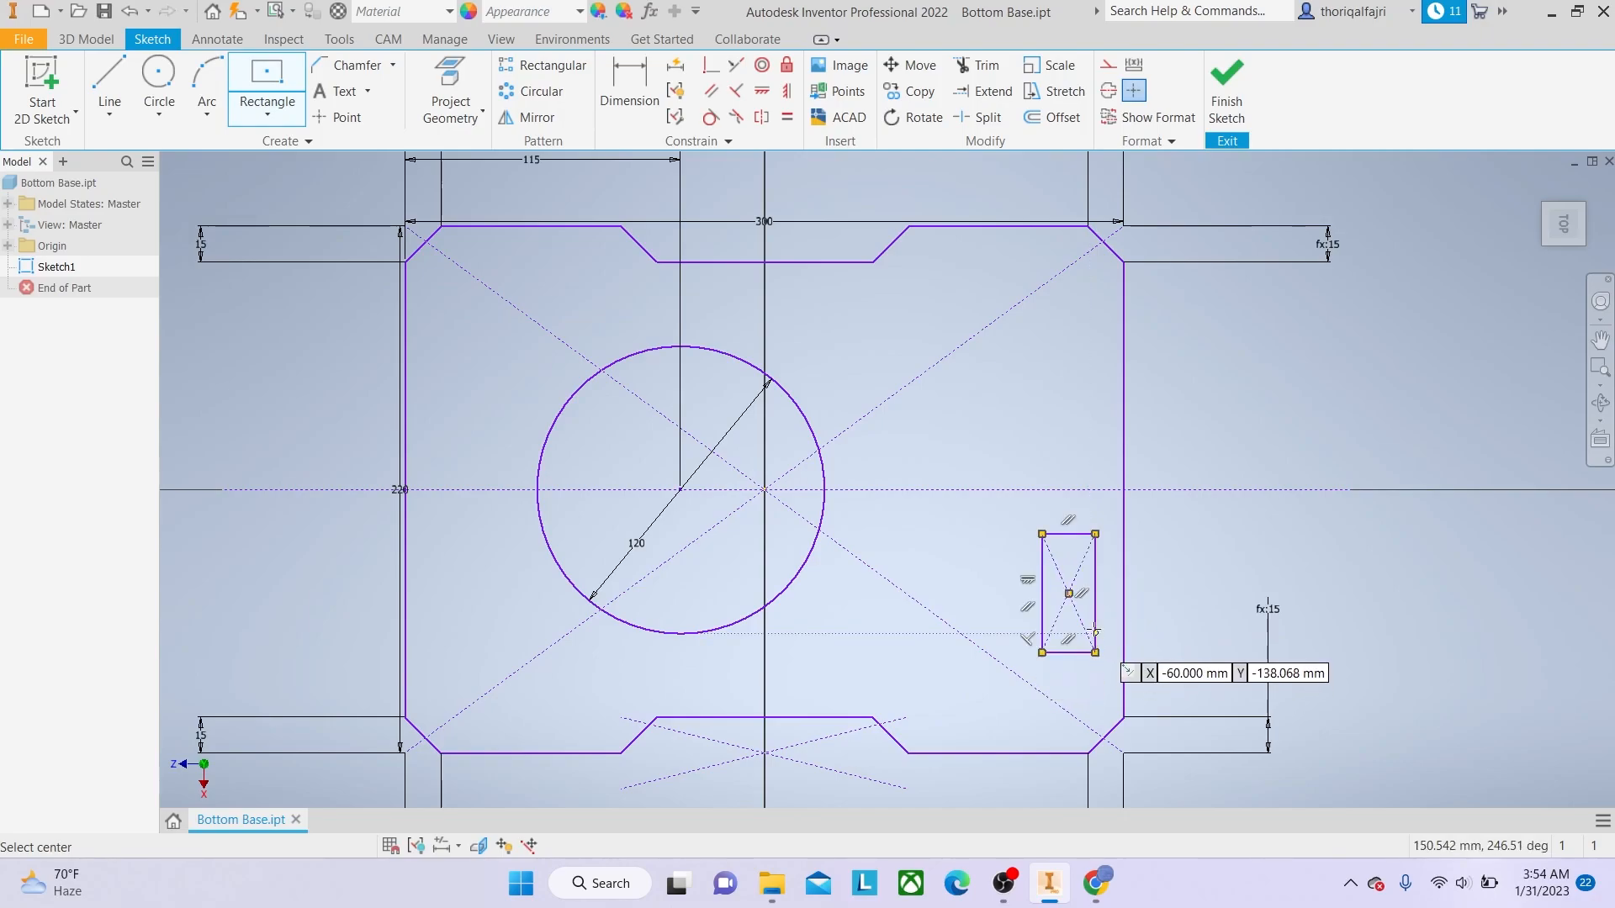
Dimension the small rectangle to 25 mm high and 7.5 mm wide.
click(629, 88)
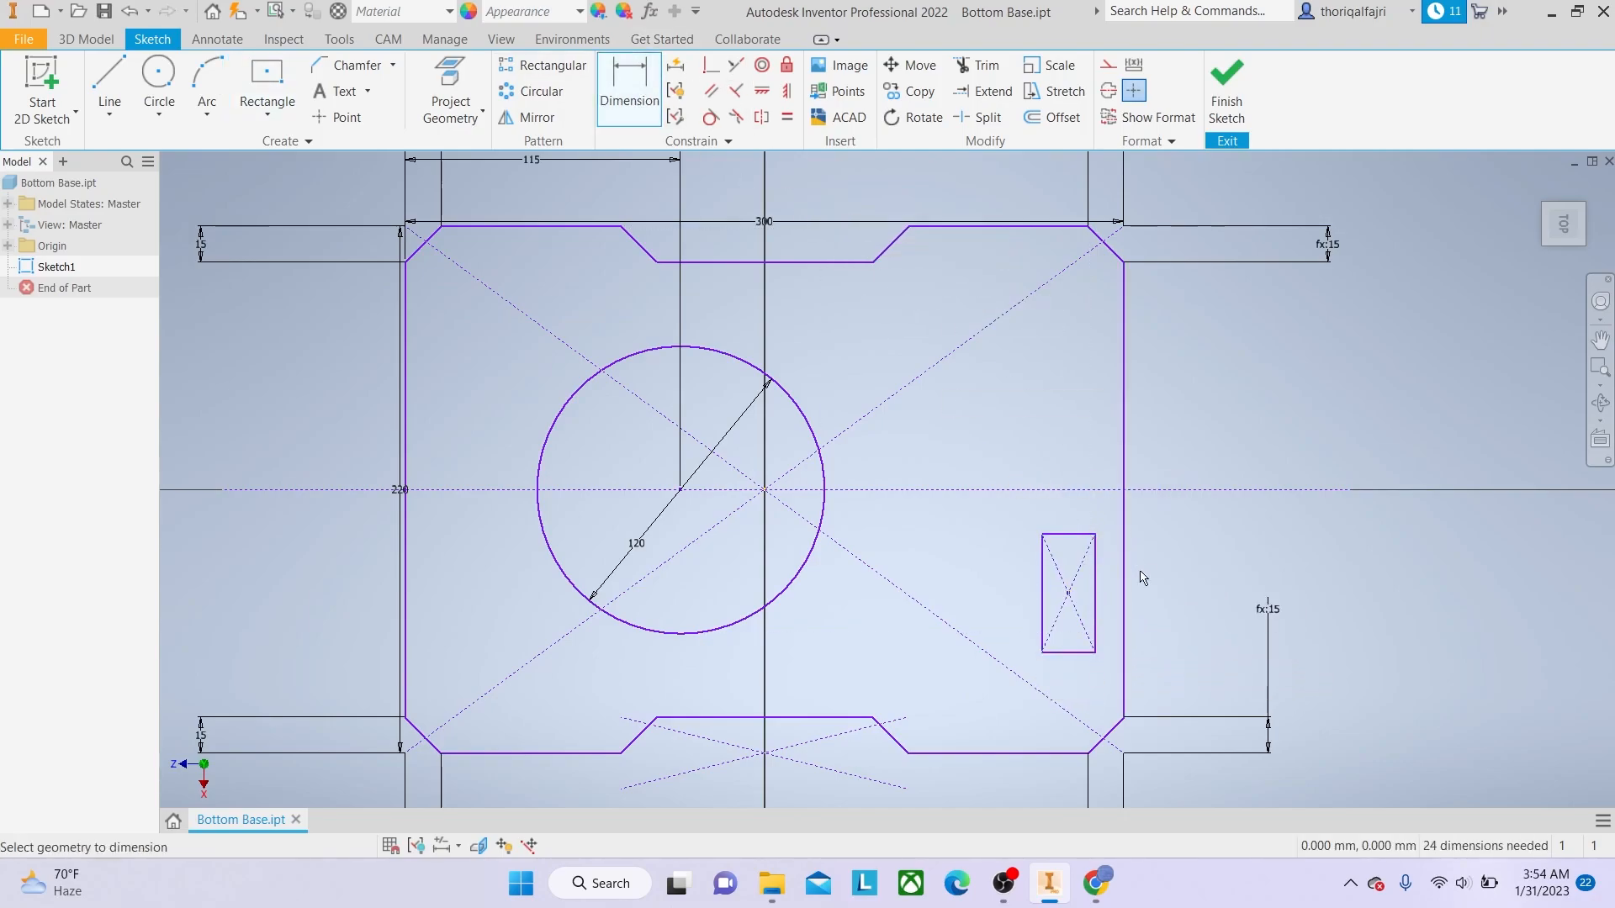
click(1096, 604)
click(1111, 612)
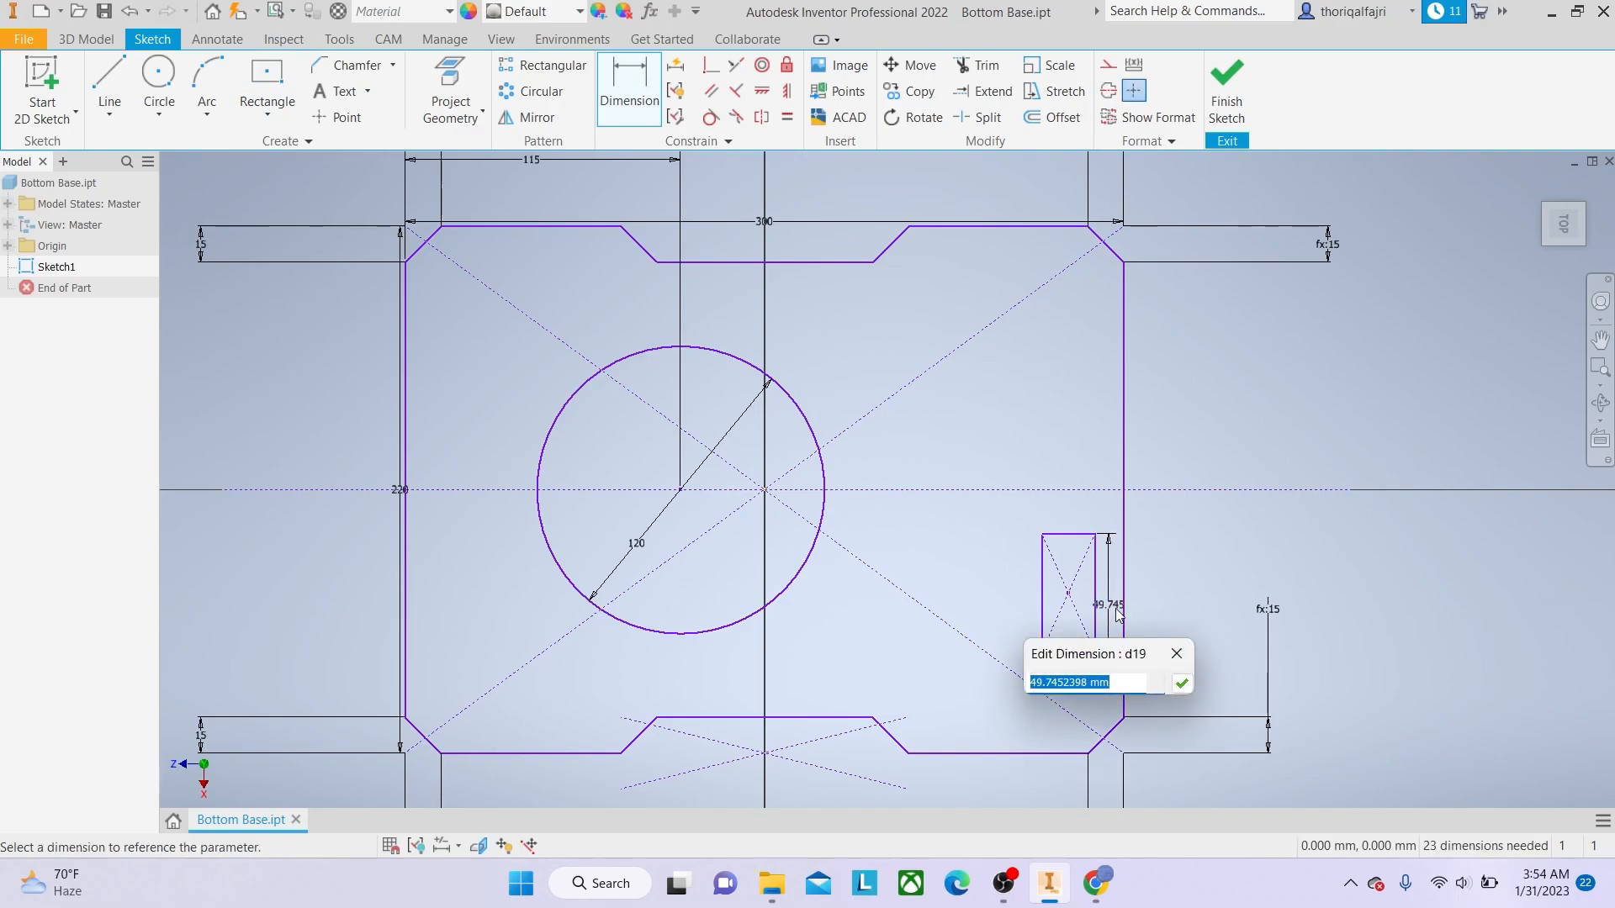
text(25)
key(Return)
click(1067, 599)
click(1075, 573)
text(7.5)
key(Return)
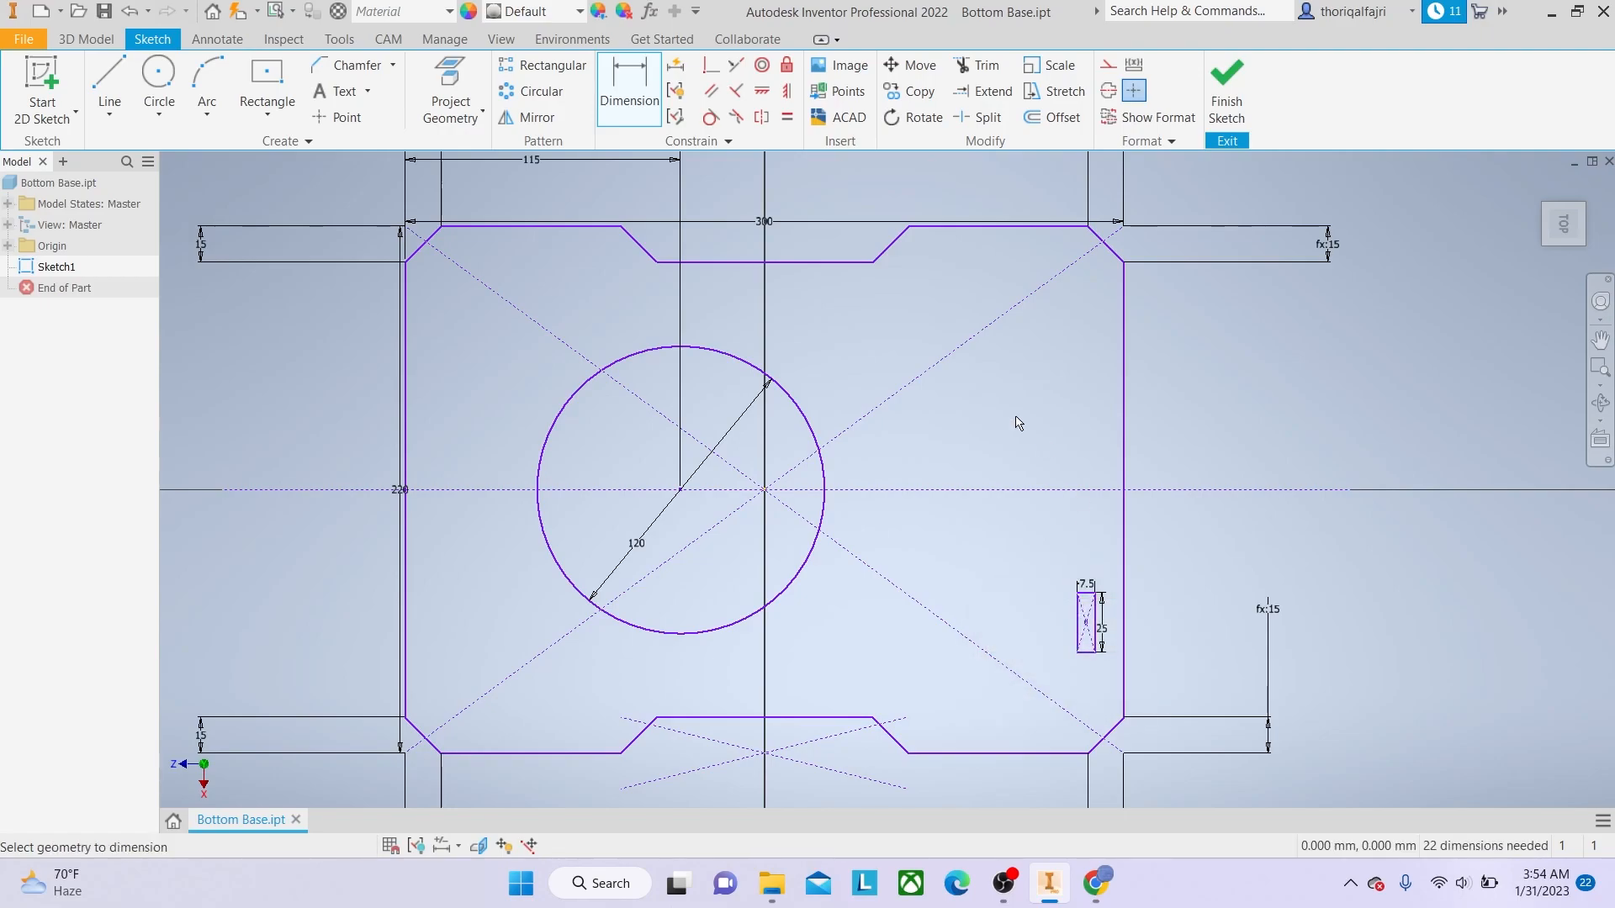
Dimension the small rectangle 22.5 mm above the base's bottom edge and 12 mm from the base's right edge.
click(1088, 653)
click(1088, 754)
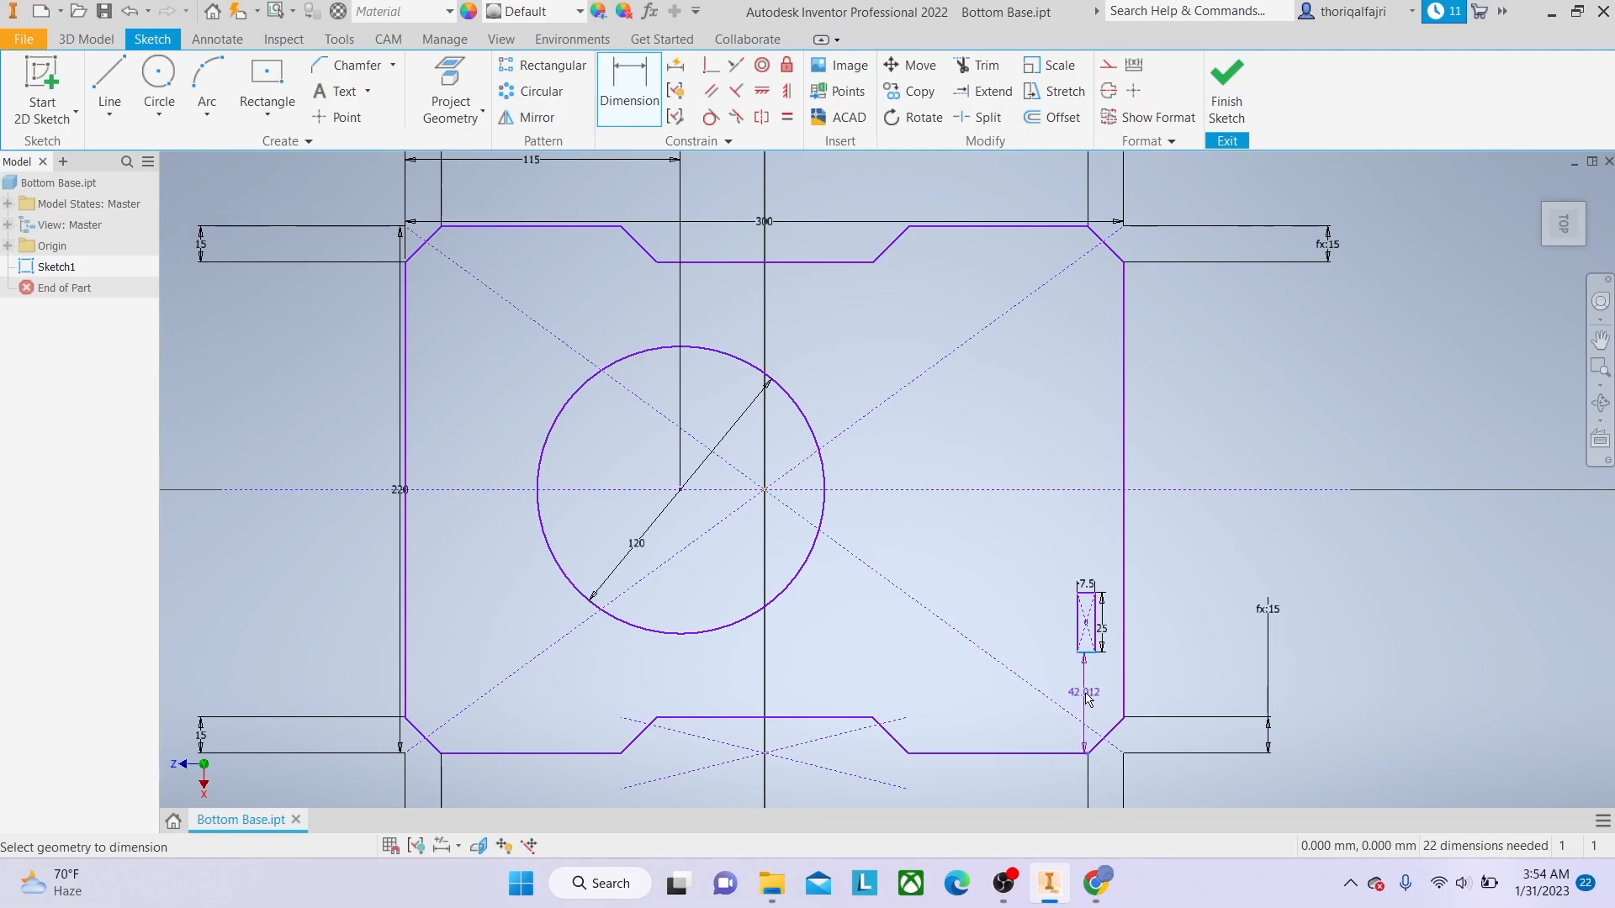
click(1090, 714)
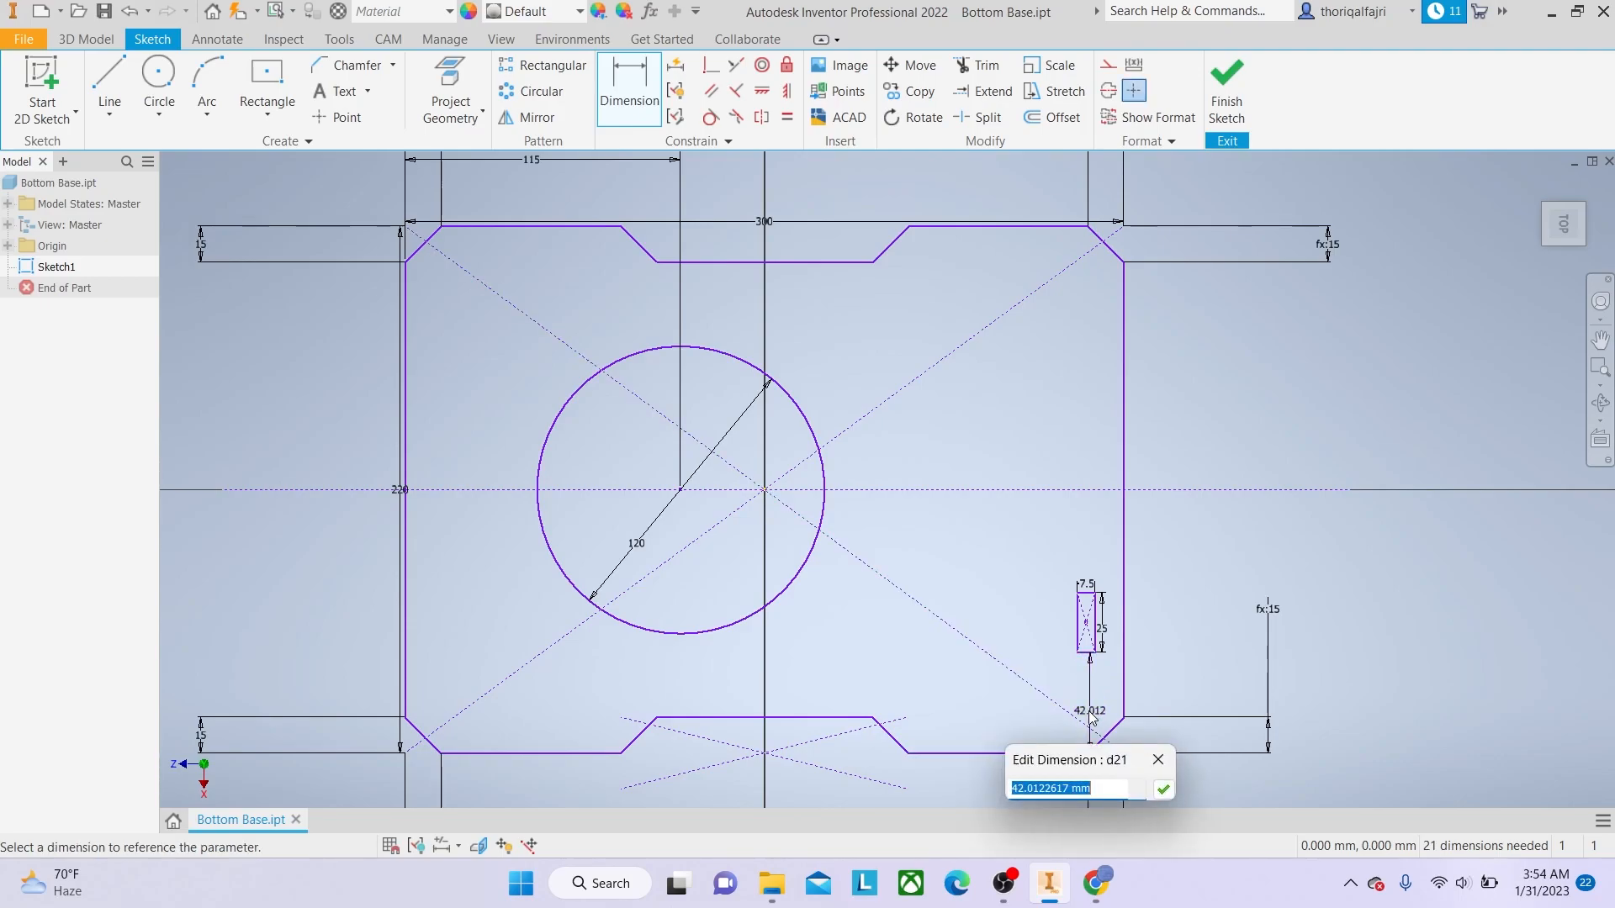
text(22.5)
key(Return)
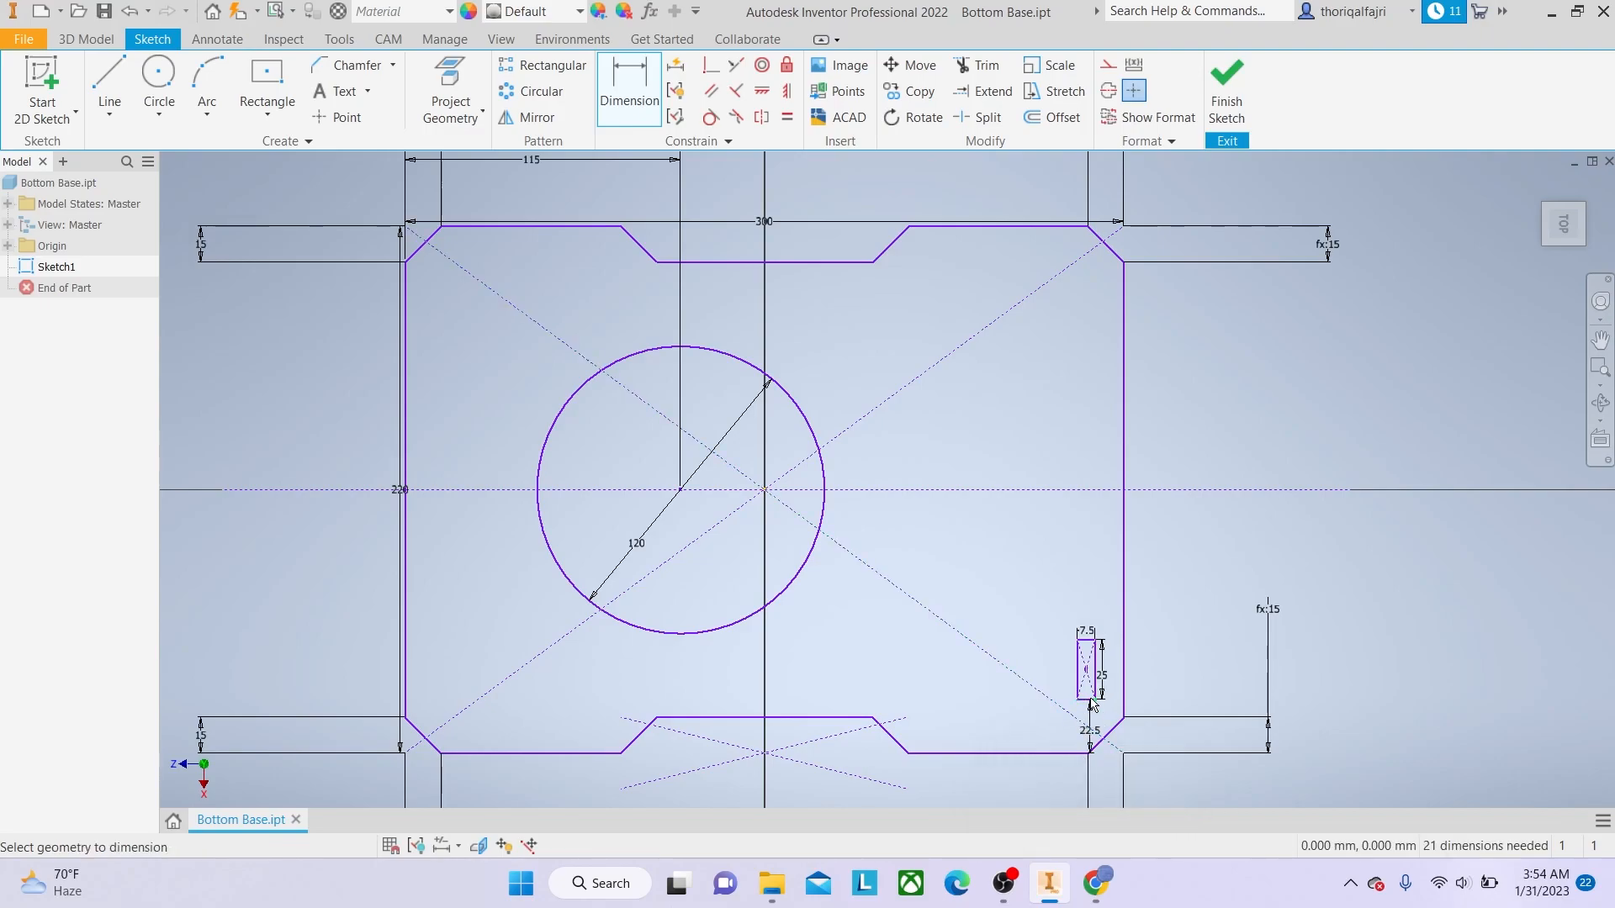
click(1095, 672)
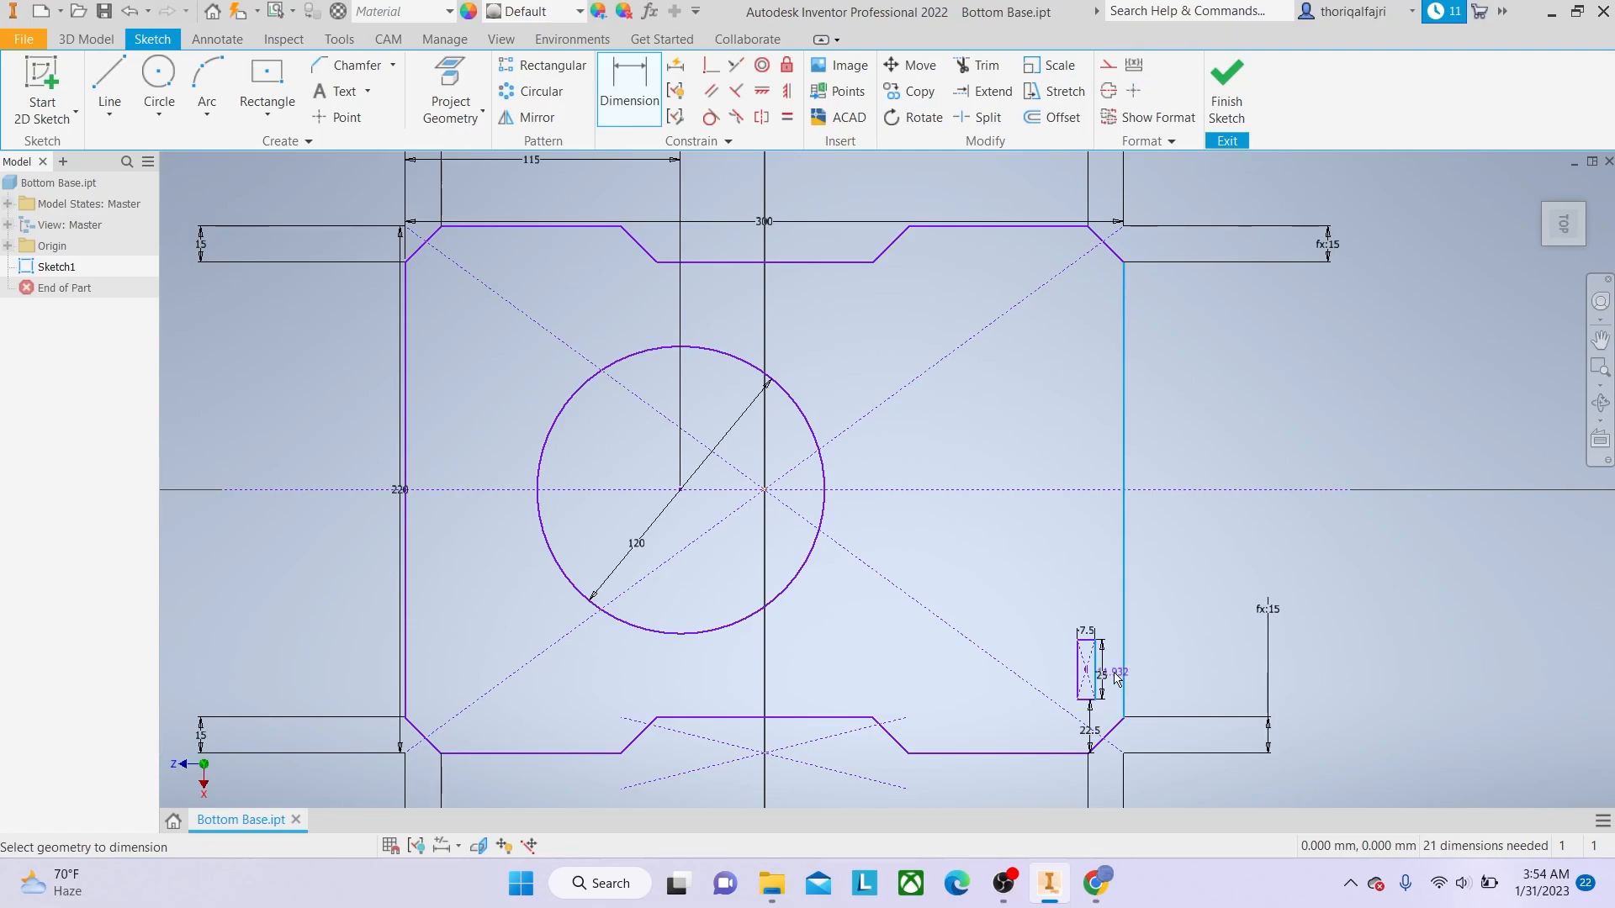
click(1112, 678)
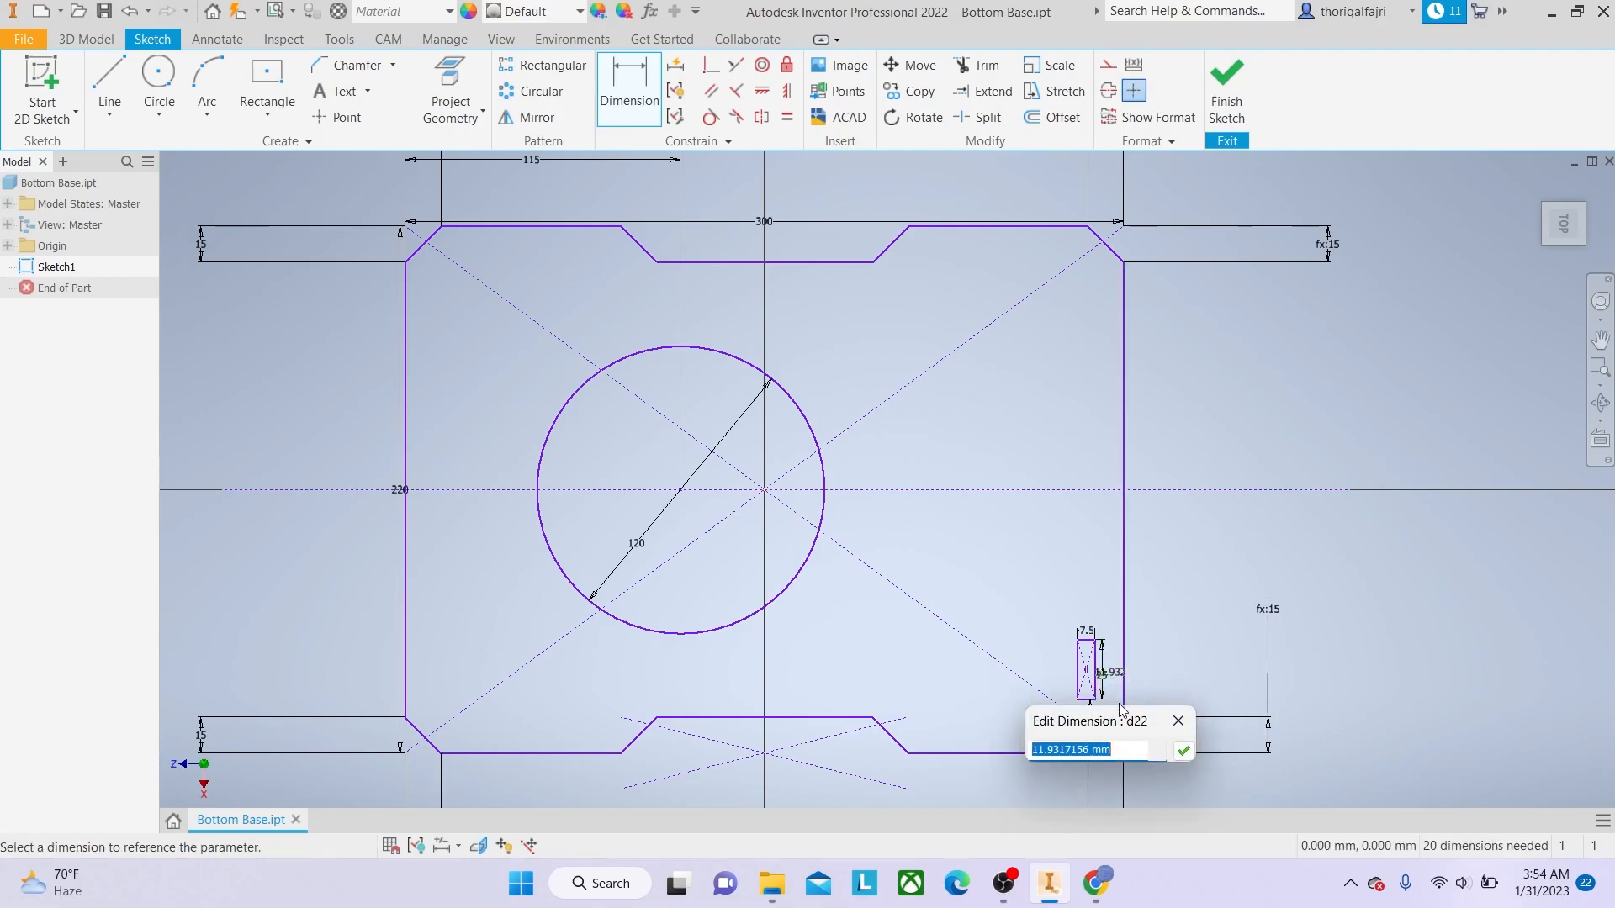
text(12)
key(Return)
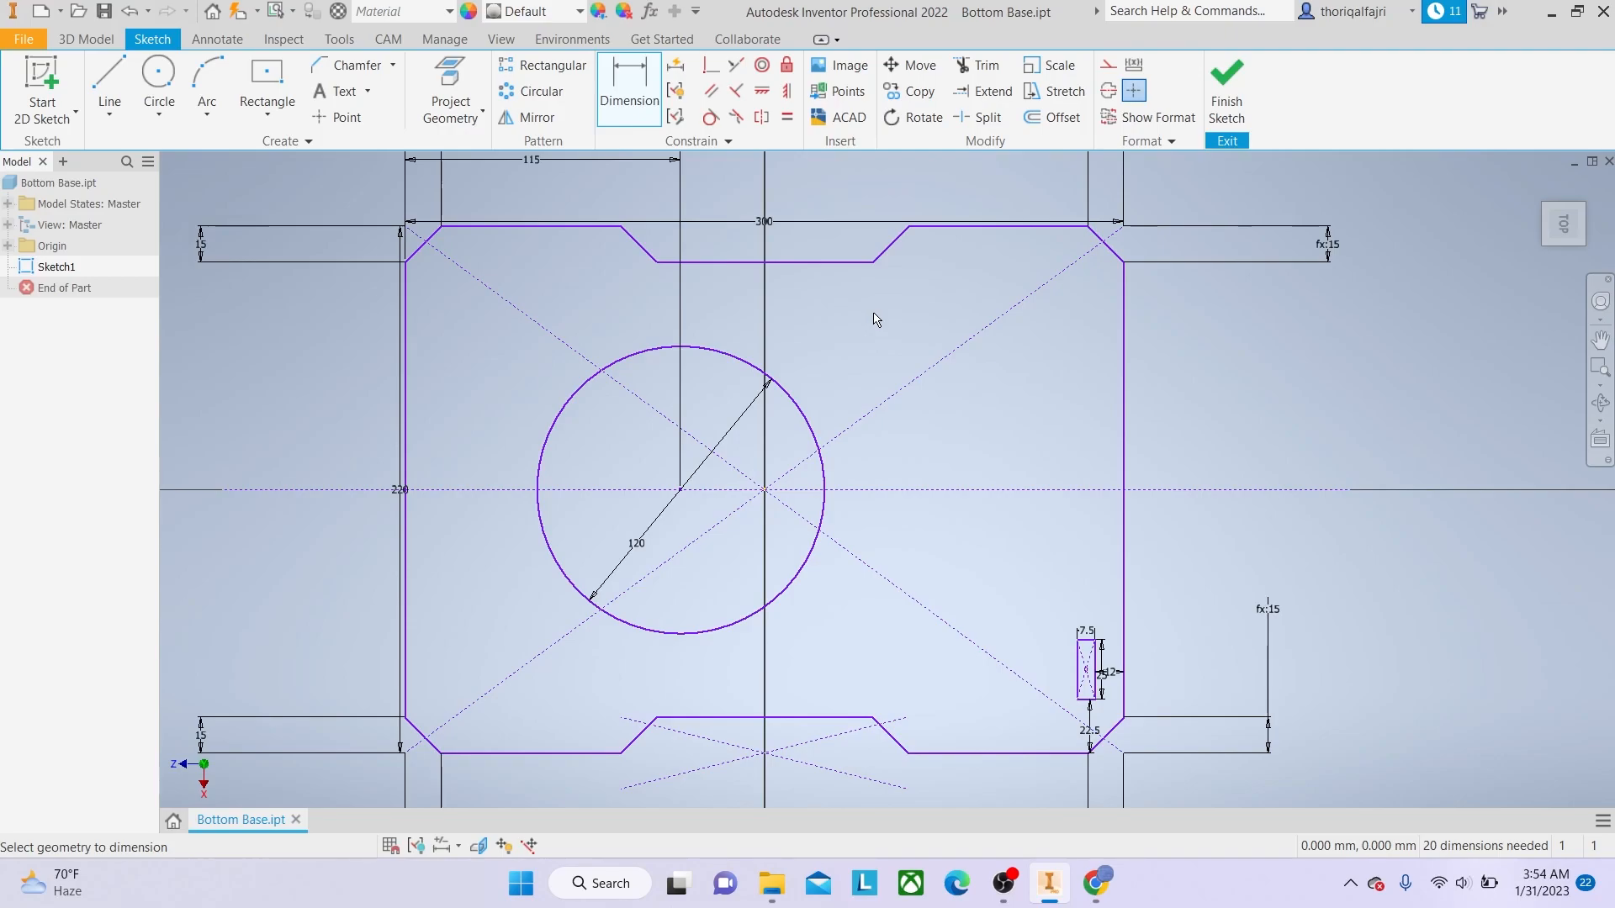
Set up a rectangular pattern of the small rectangle with 2 instances spaced 268.5 mm leftward along the base's bottom edge.
click(551, 67)
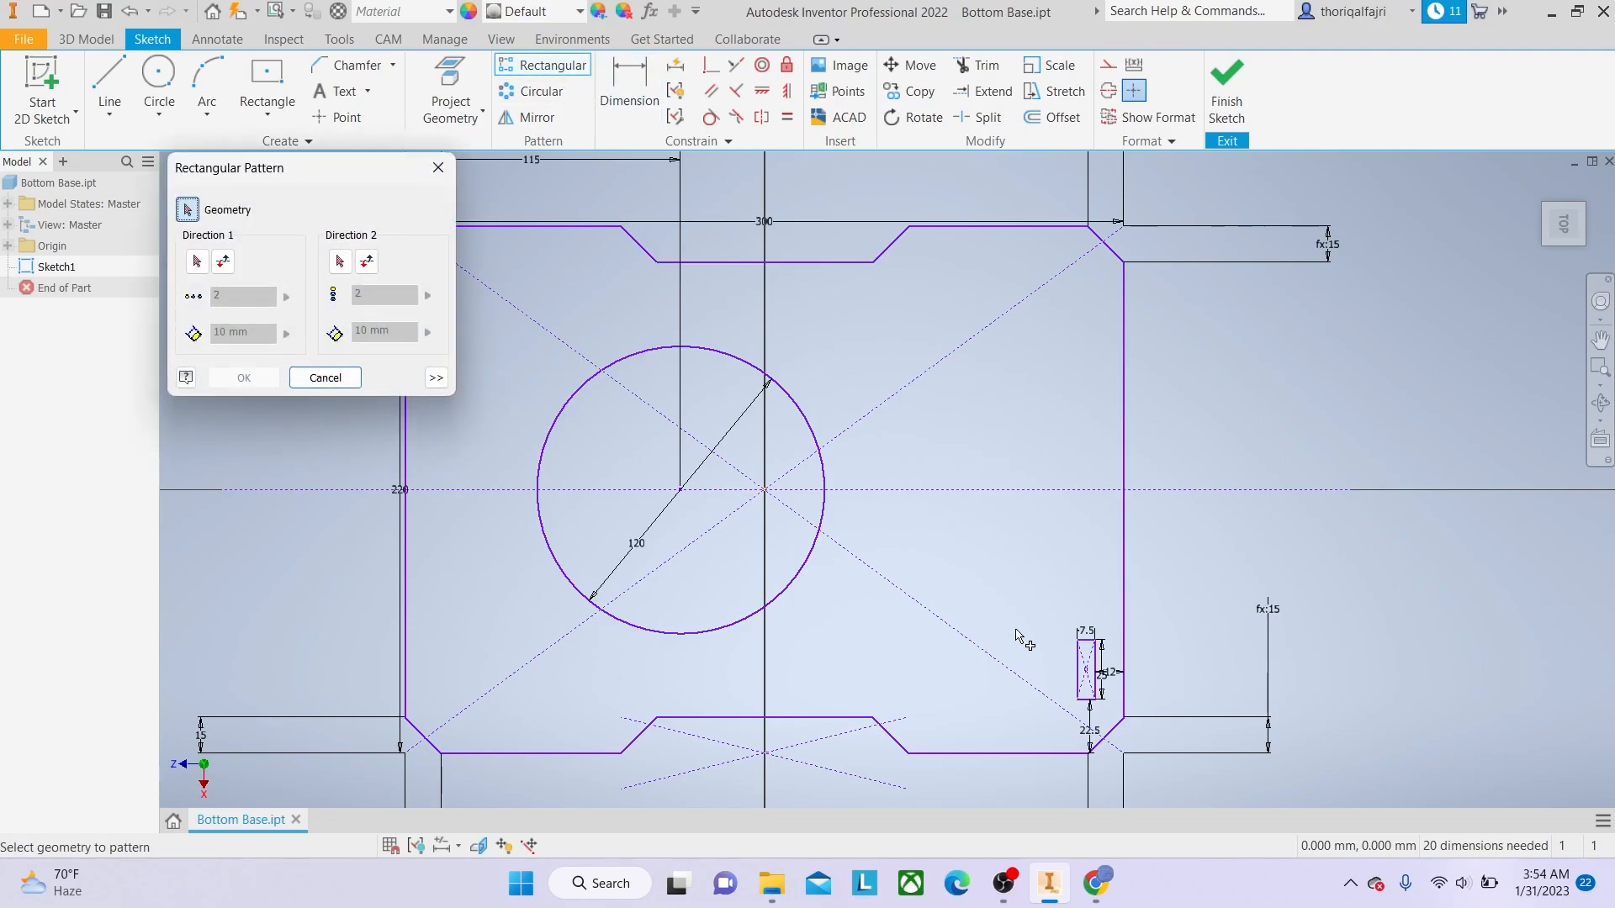
drag(1057, 628, 1109, 720)
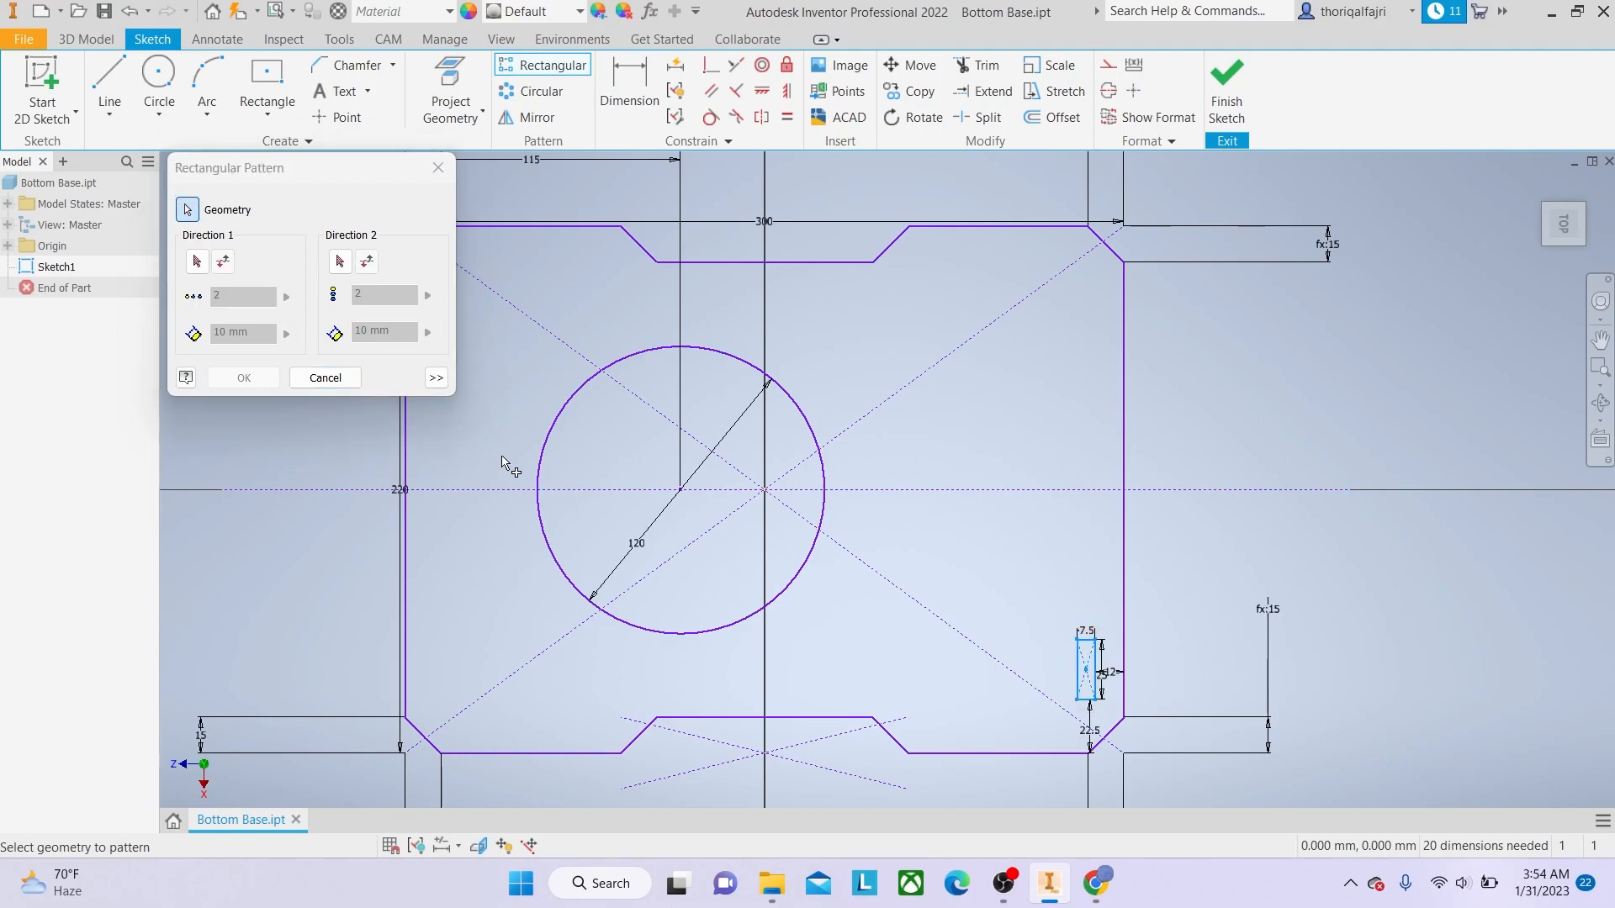
click(198, 265)
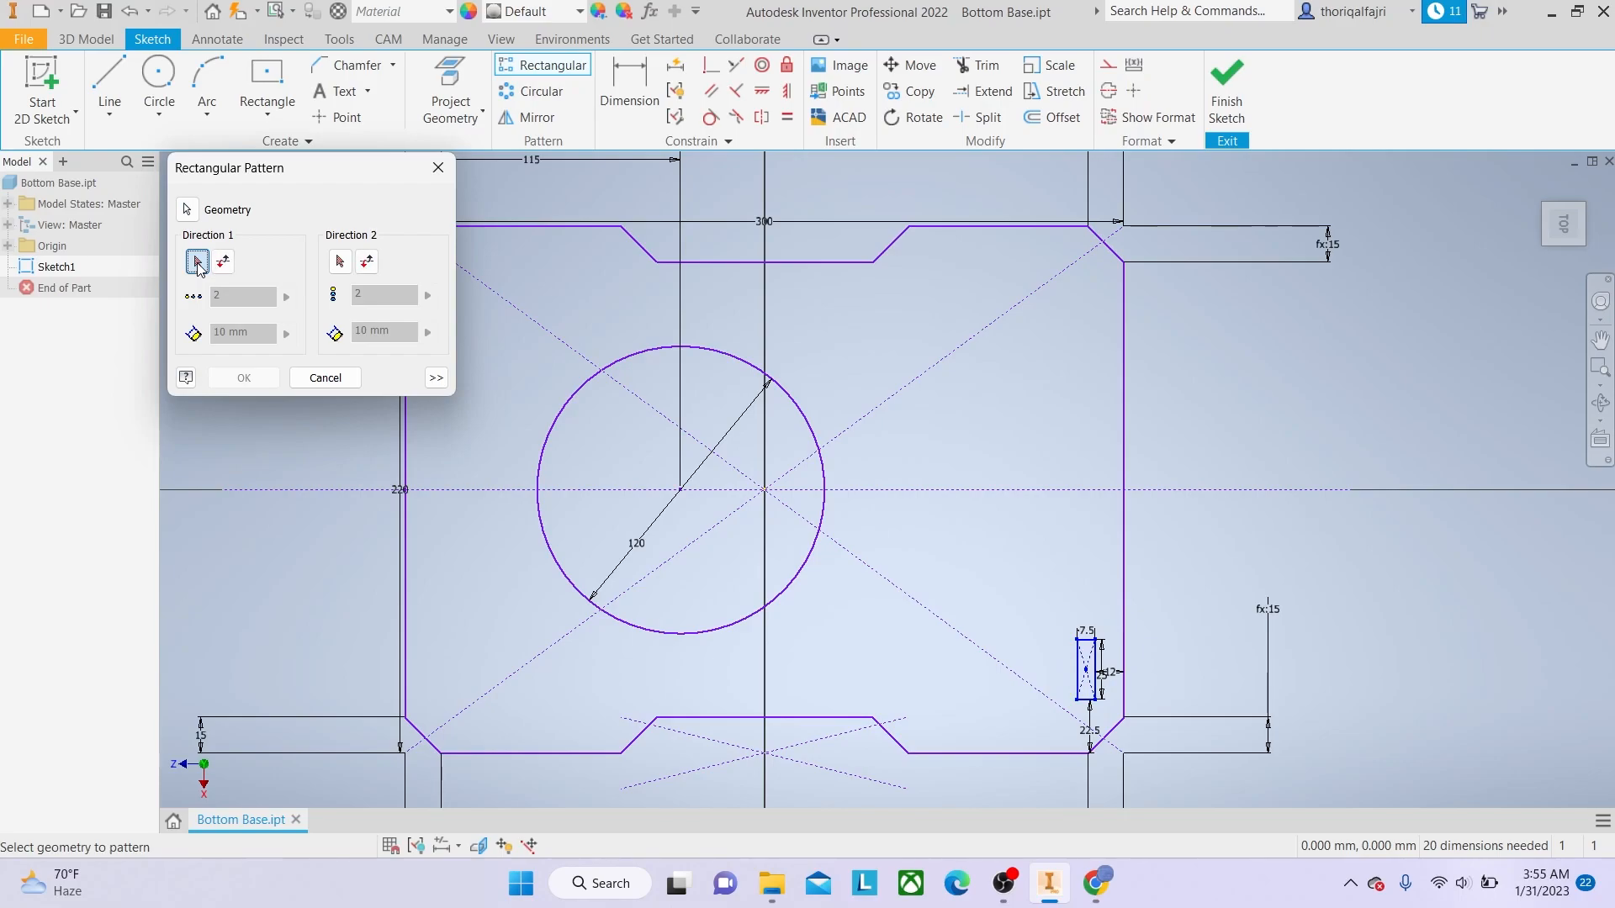
click(1042, 760)
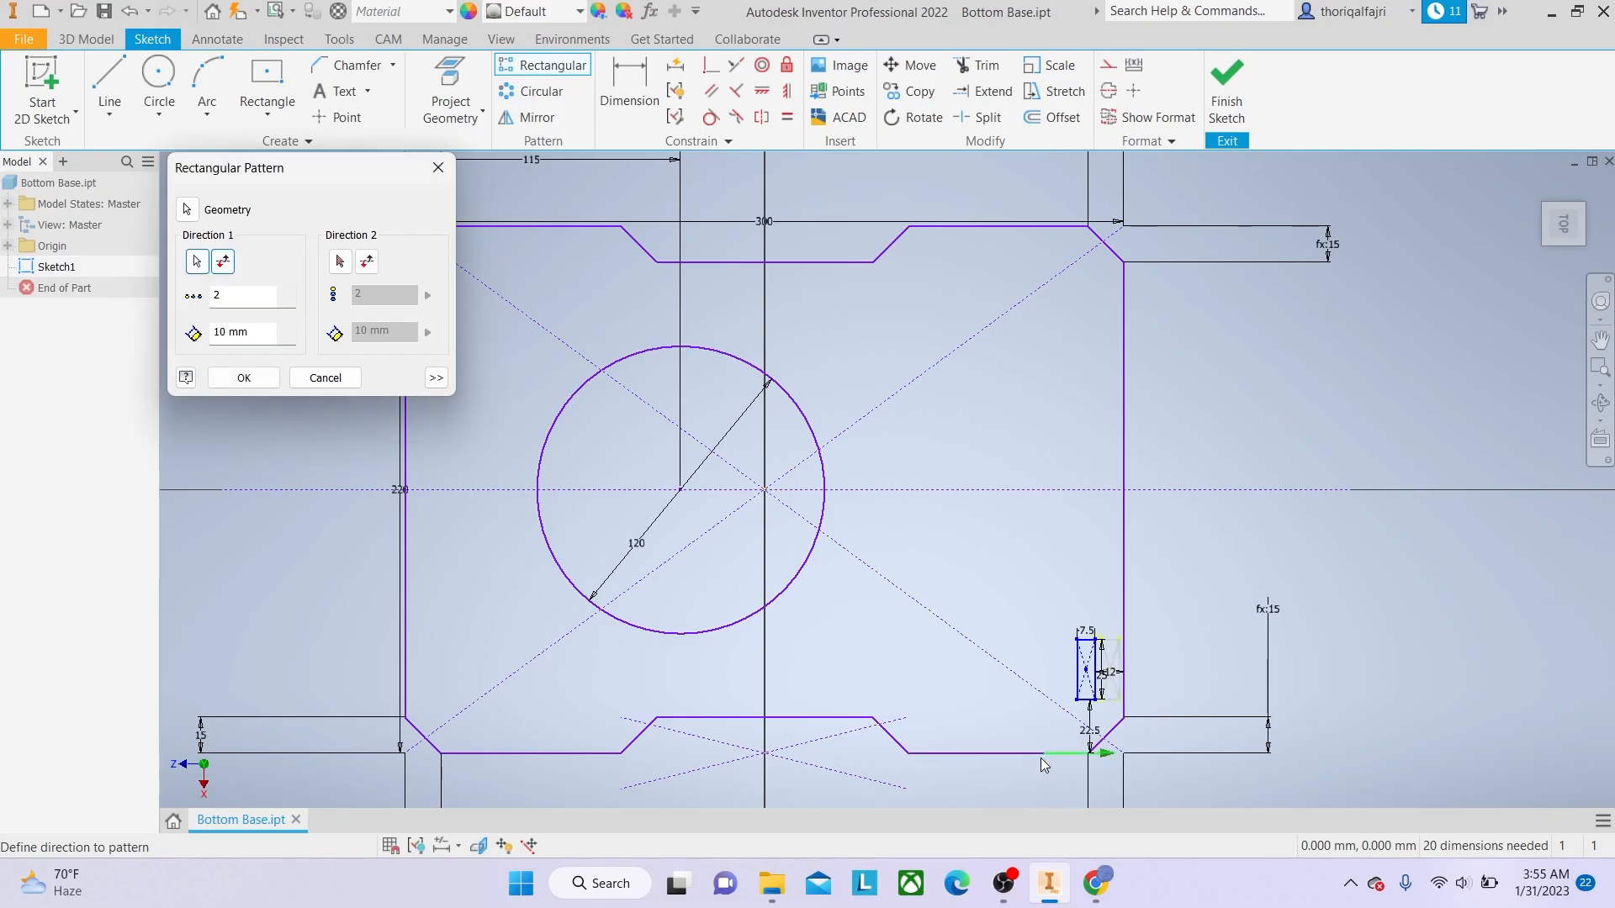
click(224, 262)
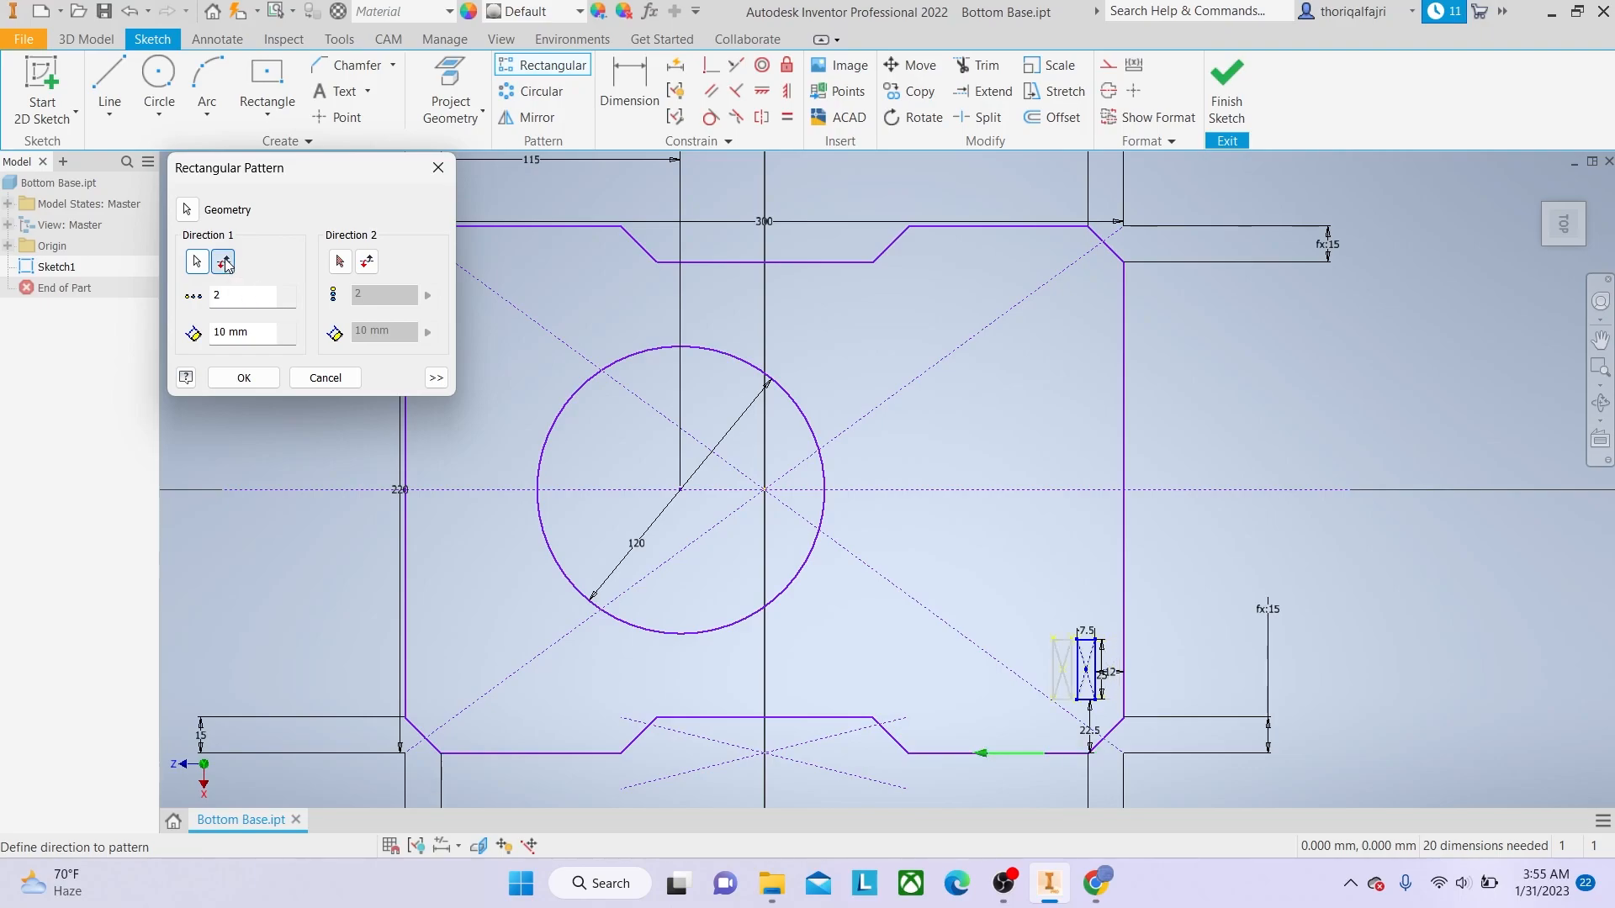
click(244, 332)
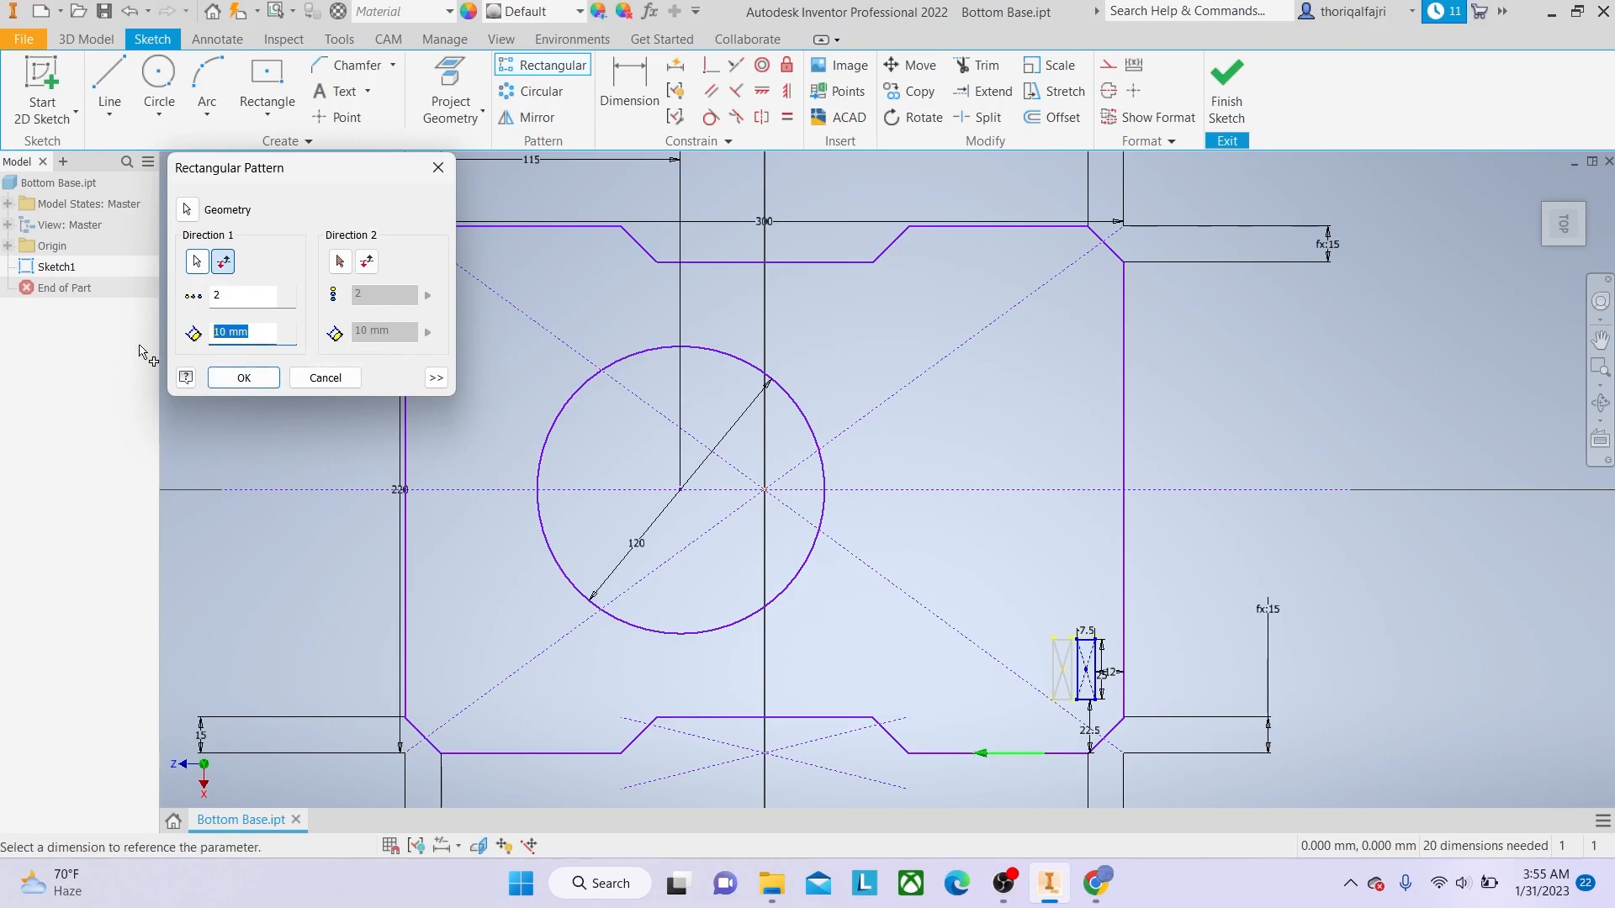
text(268.5)
Add a second pattern direction upward along the base's right edge with 3 instances spaced 75.5 mm and create the pattern.
click(340, 263)
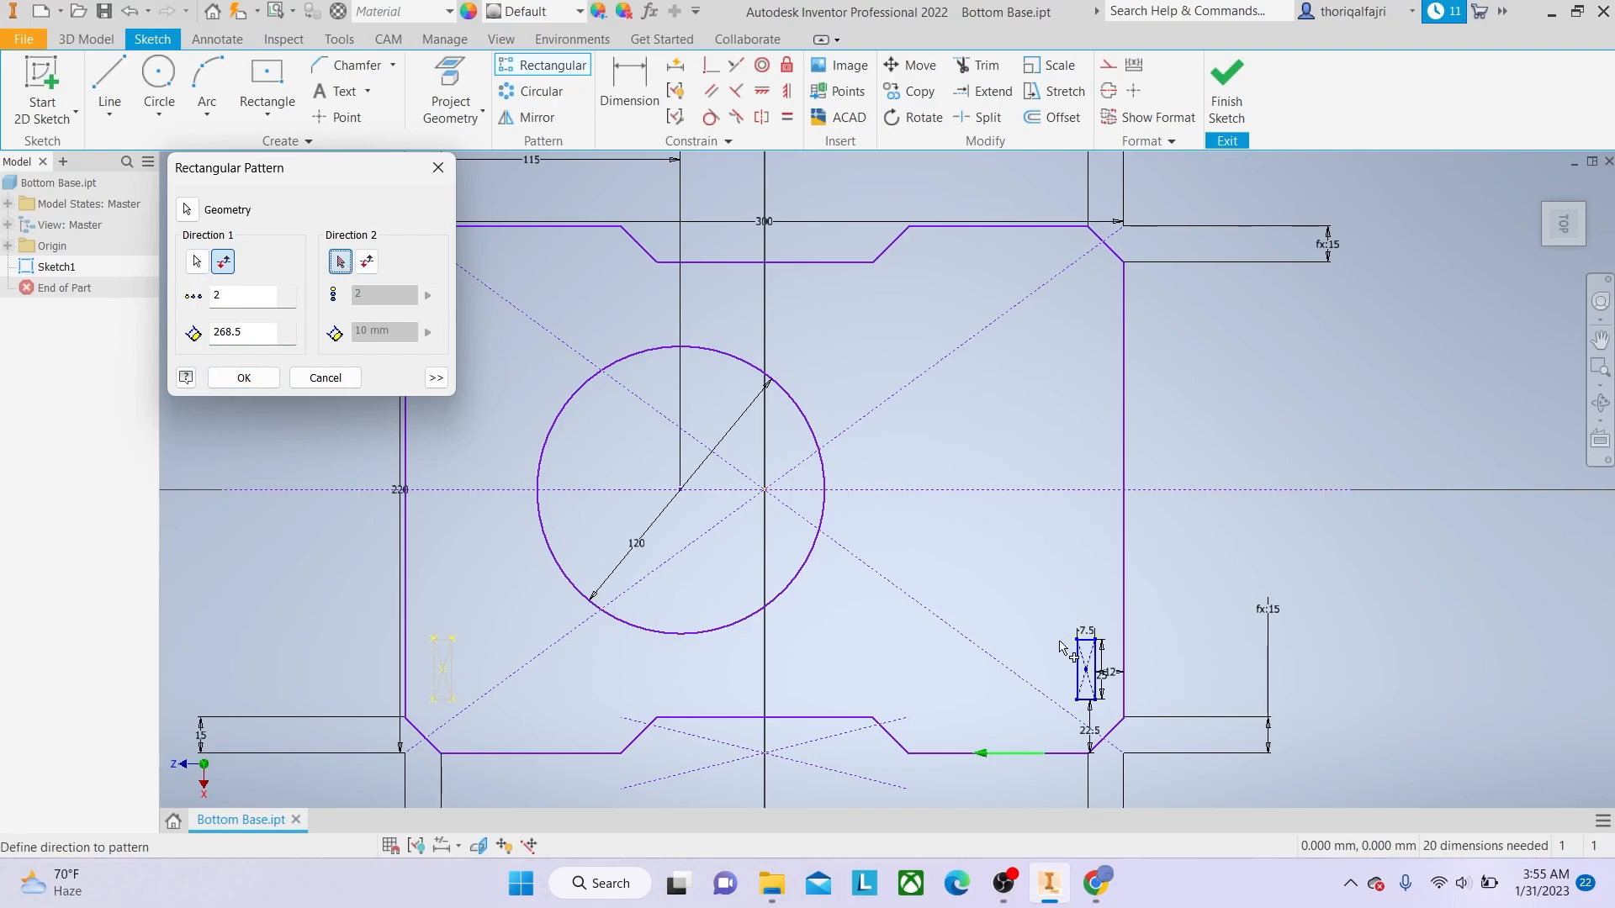
click(1129, 596)
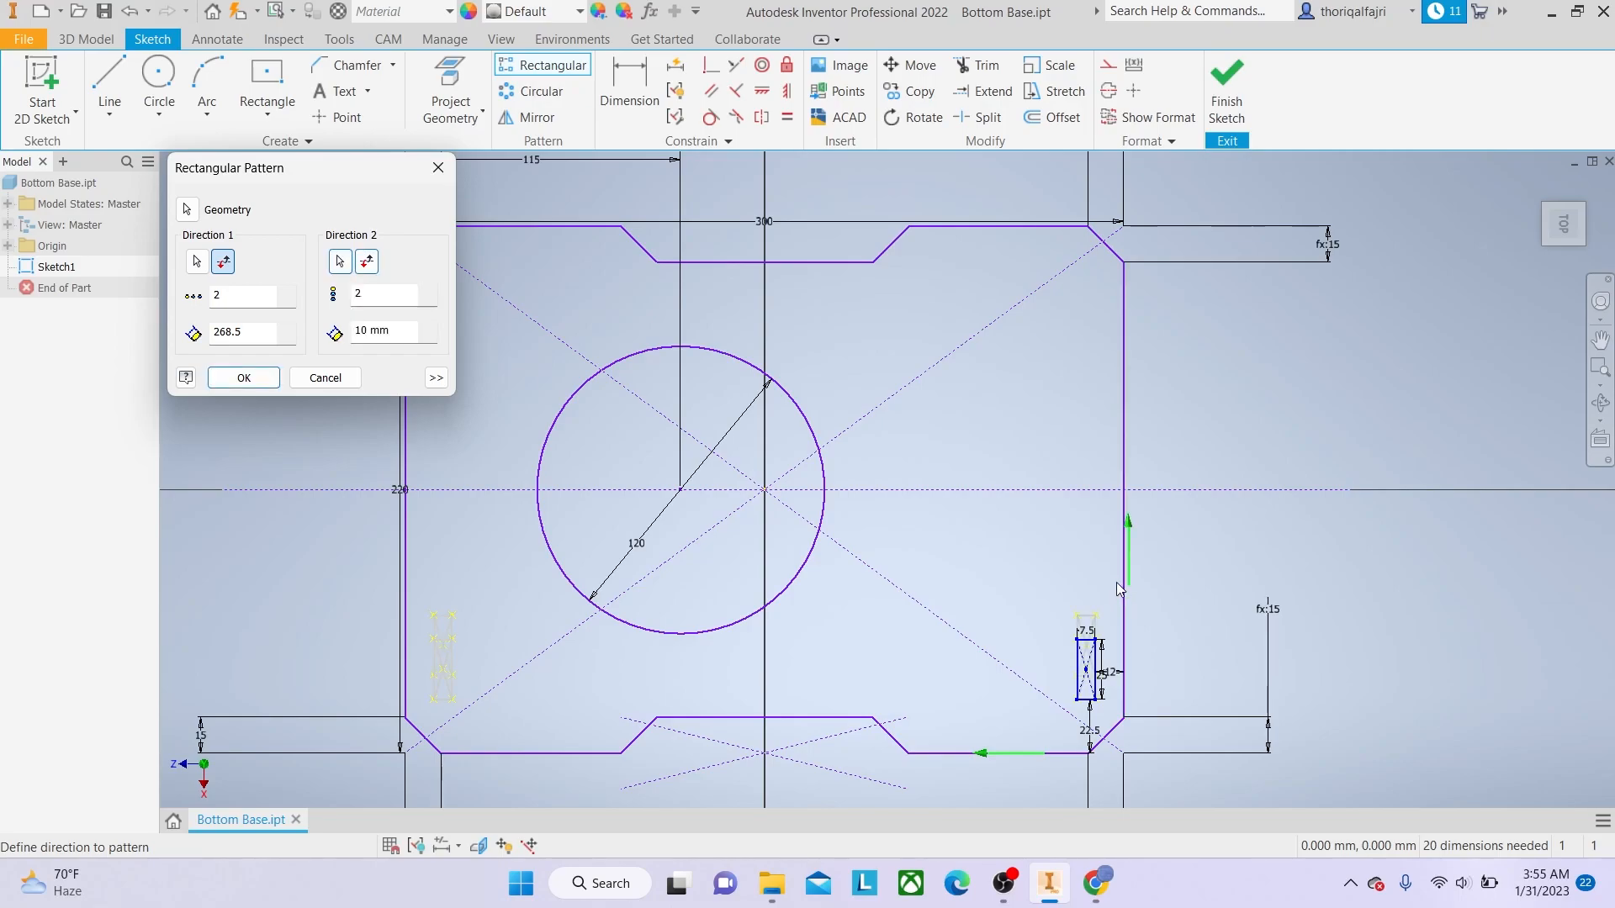
drag(401, 335, 330, 337)
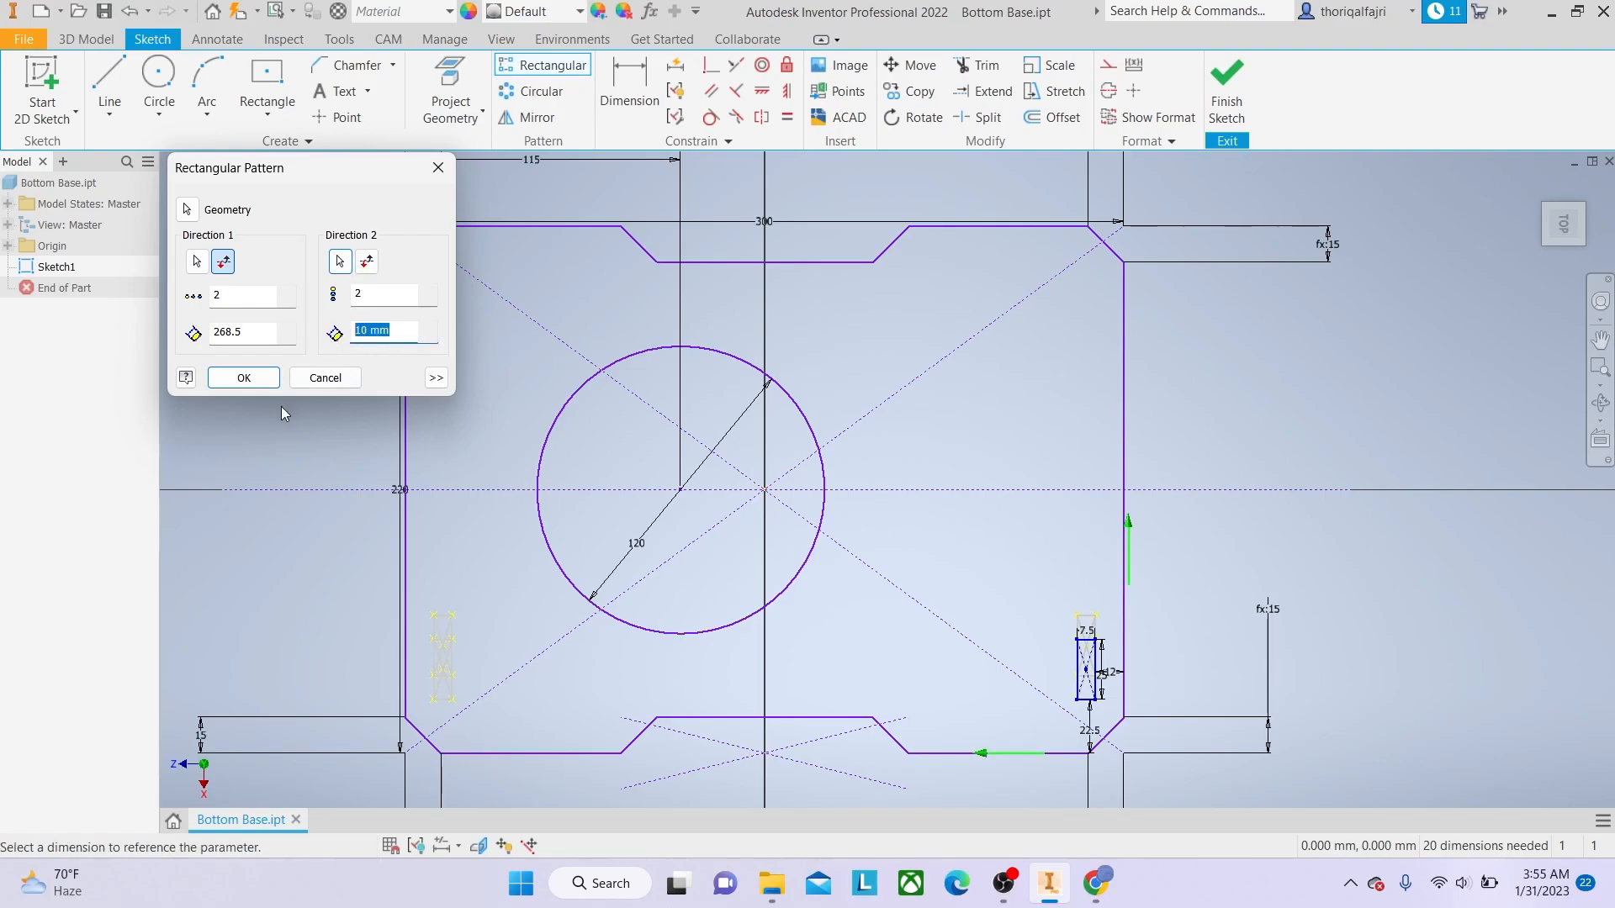
text(7.5)
key(BackSpace)
text(.5)
click(380, 296)
key(BackSpace)
text(3)
click(257, 379)
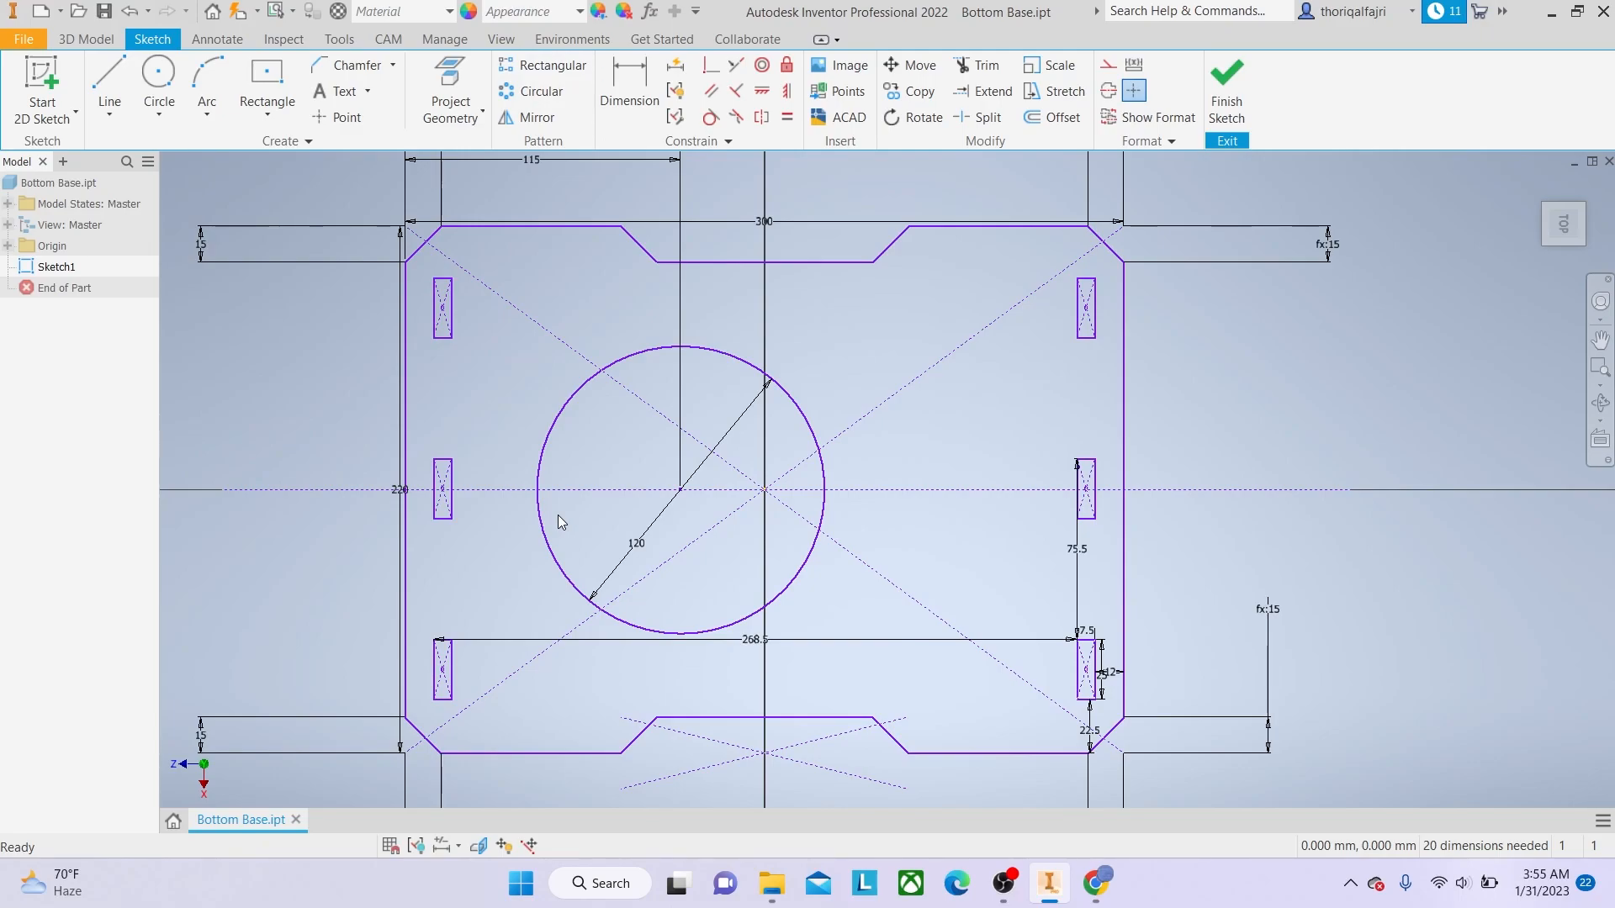
Draw two 12 mm circles about 37 mm above the base's bottom edge, about 68 mm and 203 mm from its left edge.
click(159, 84)
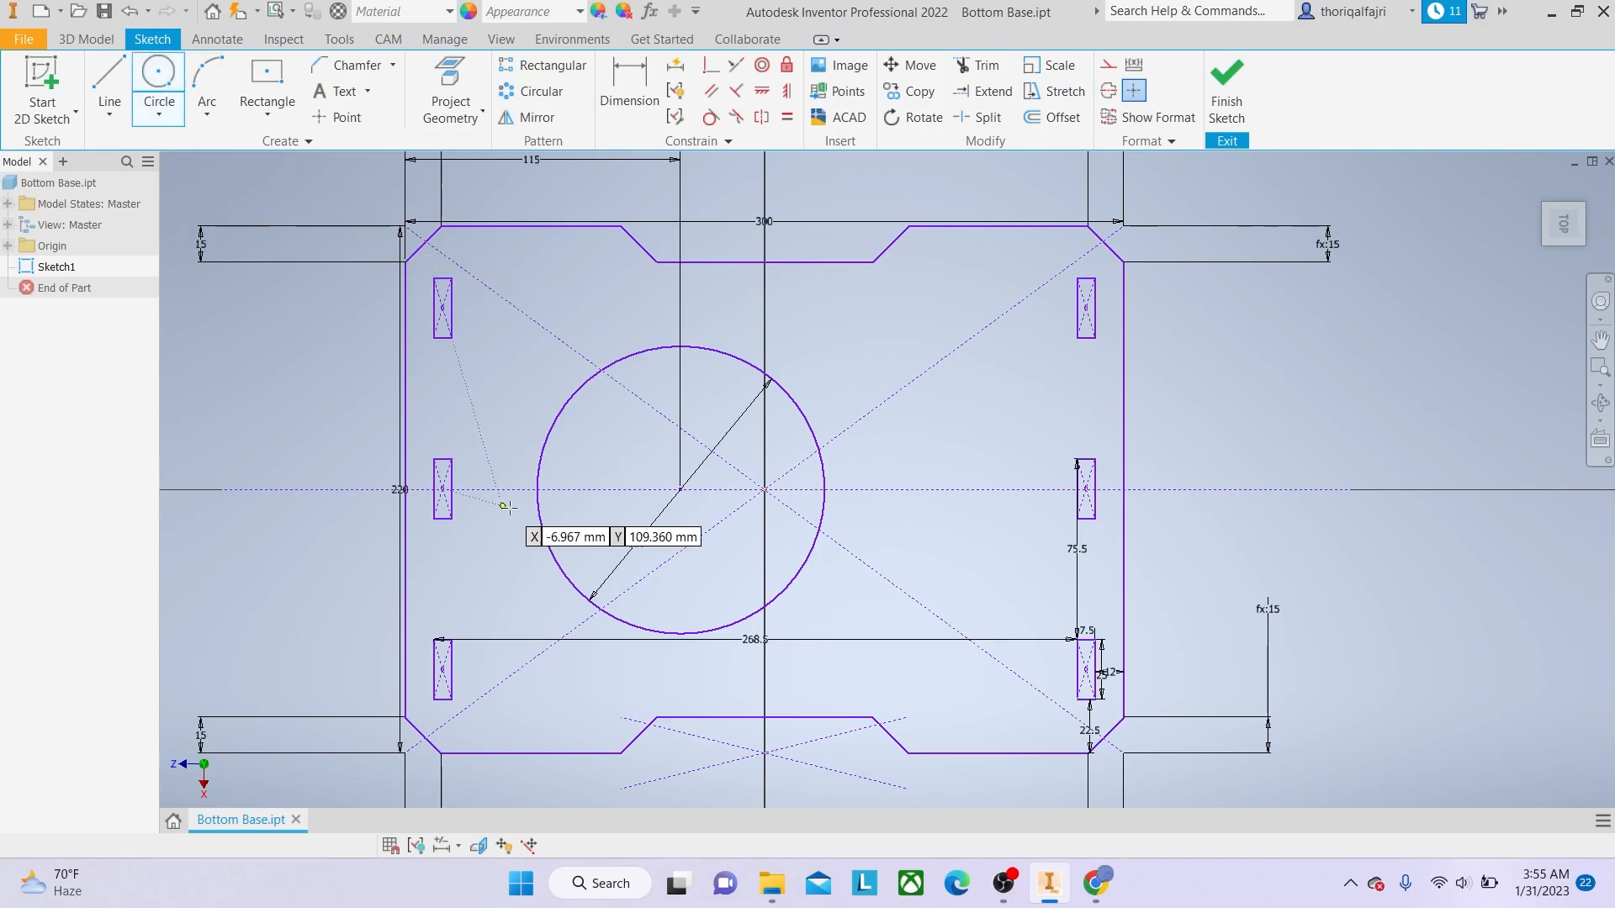
text(-75)
key(Tab)
text(72)
key(Return)
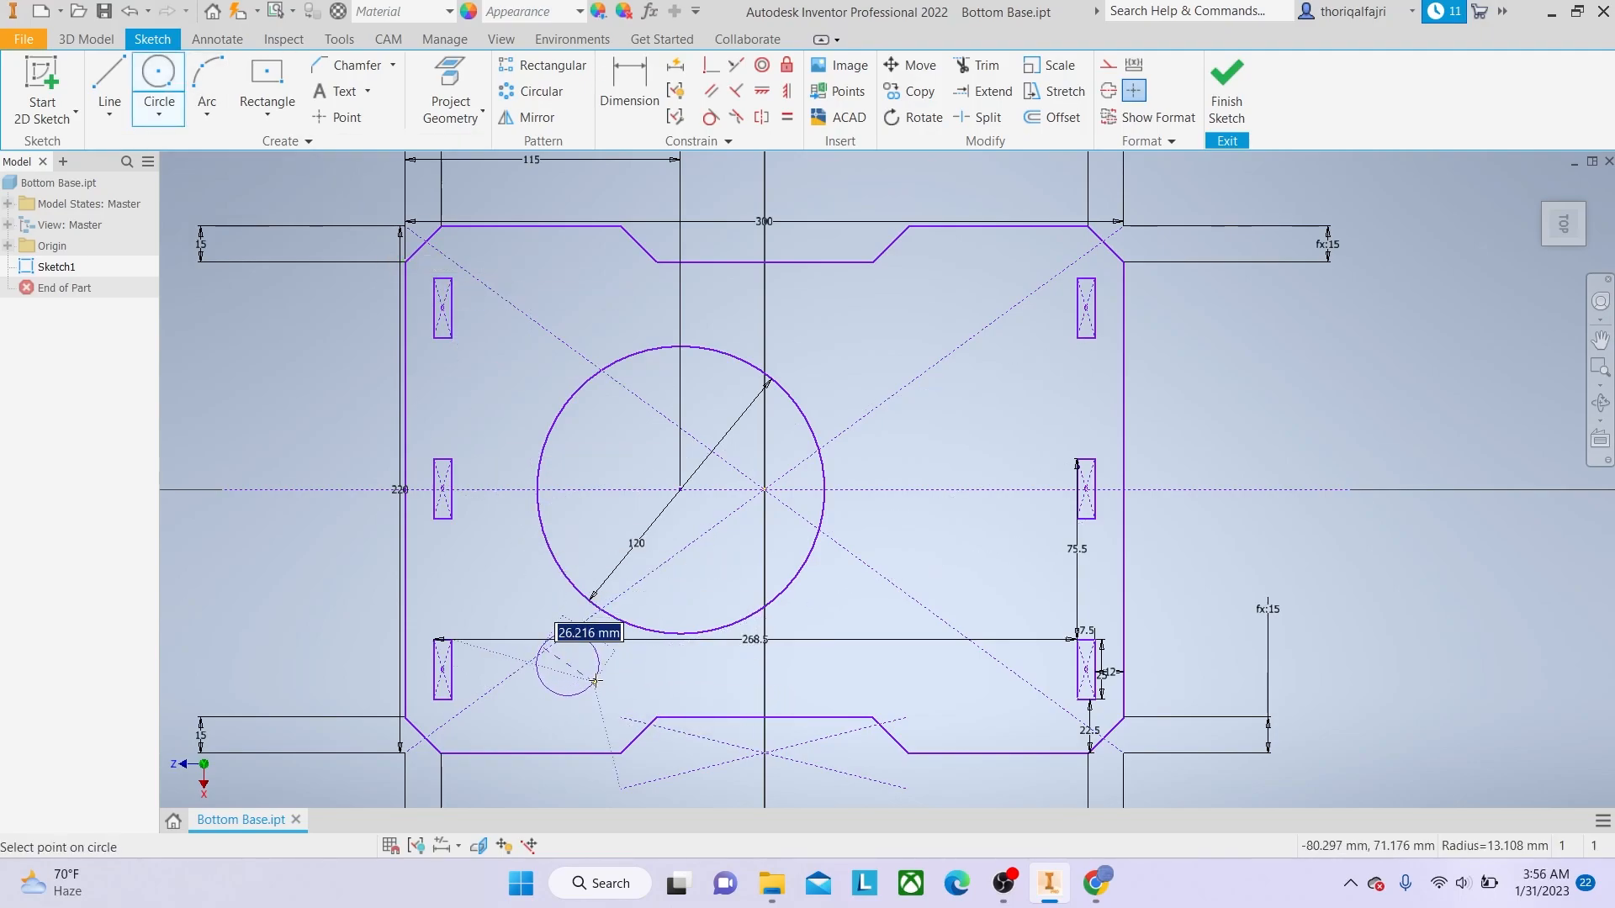
text(12)
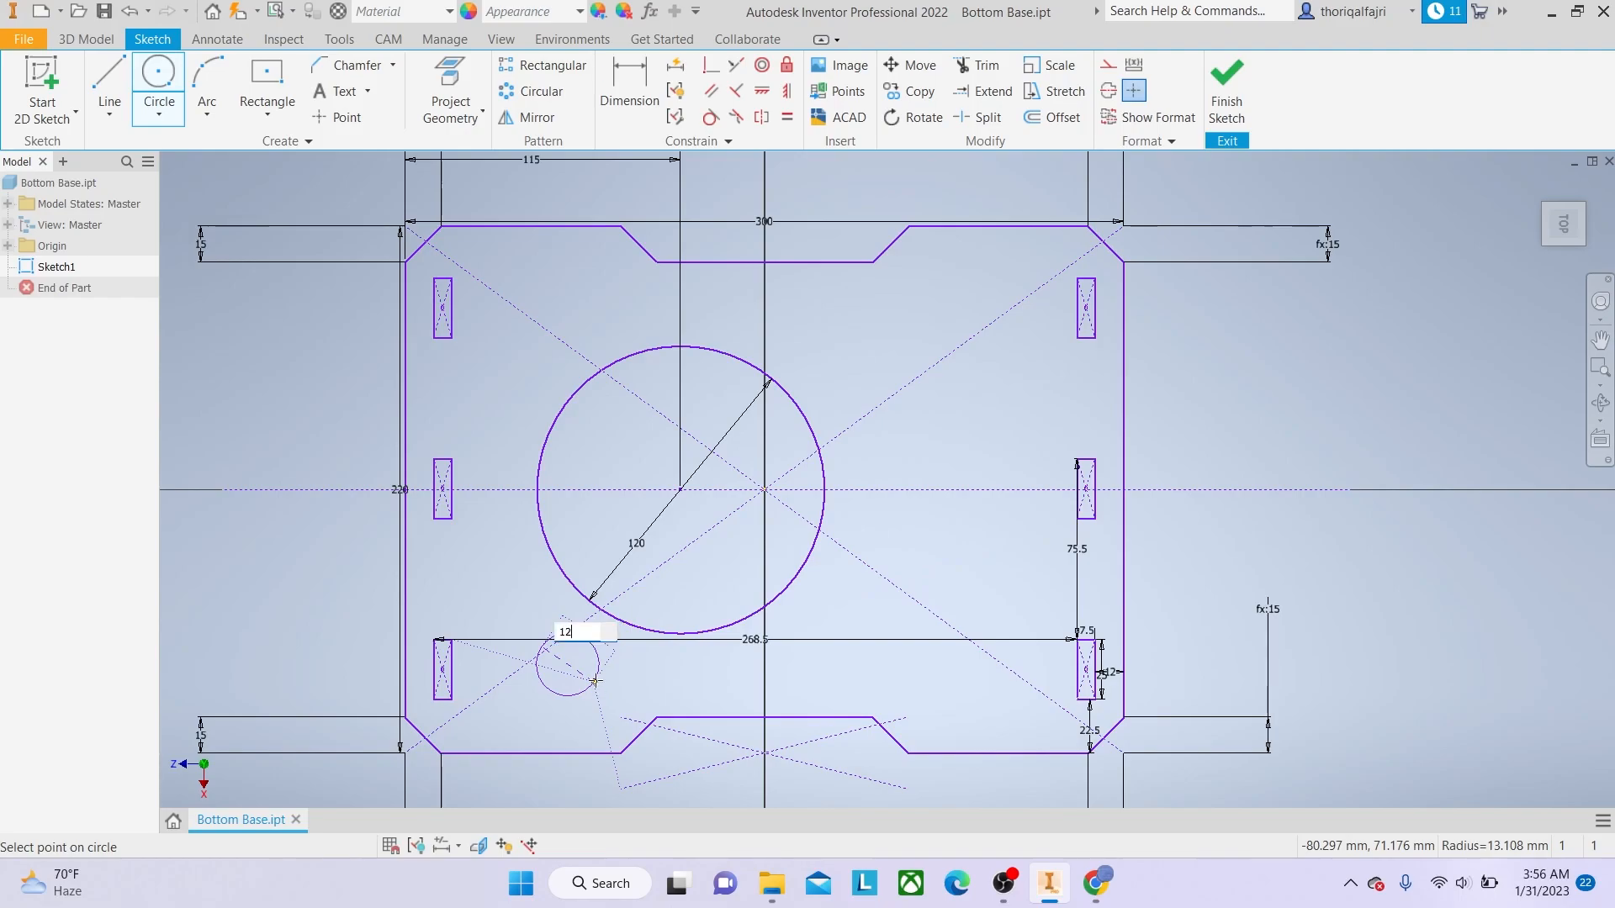
key(Return)
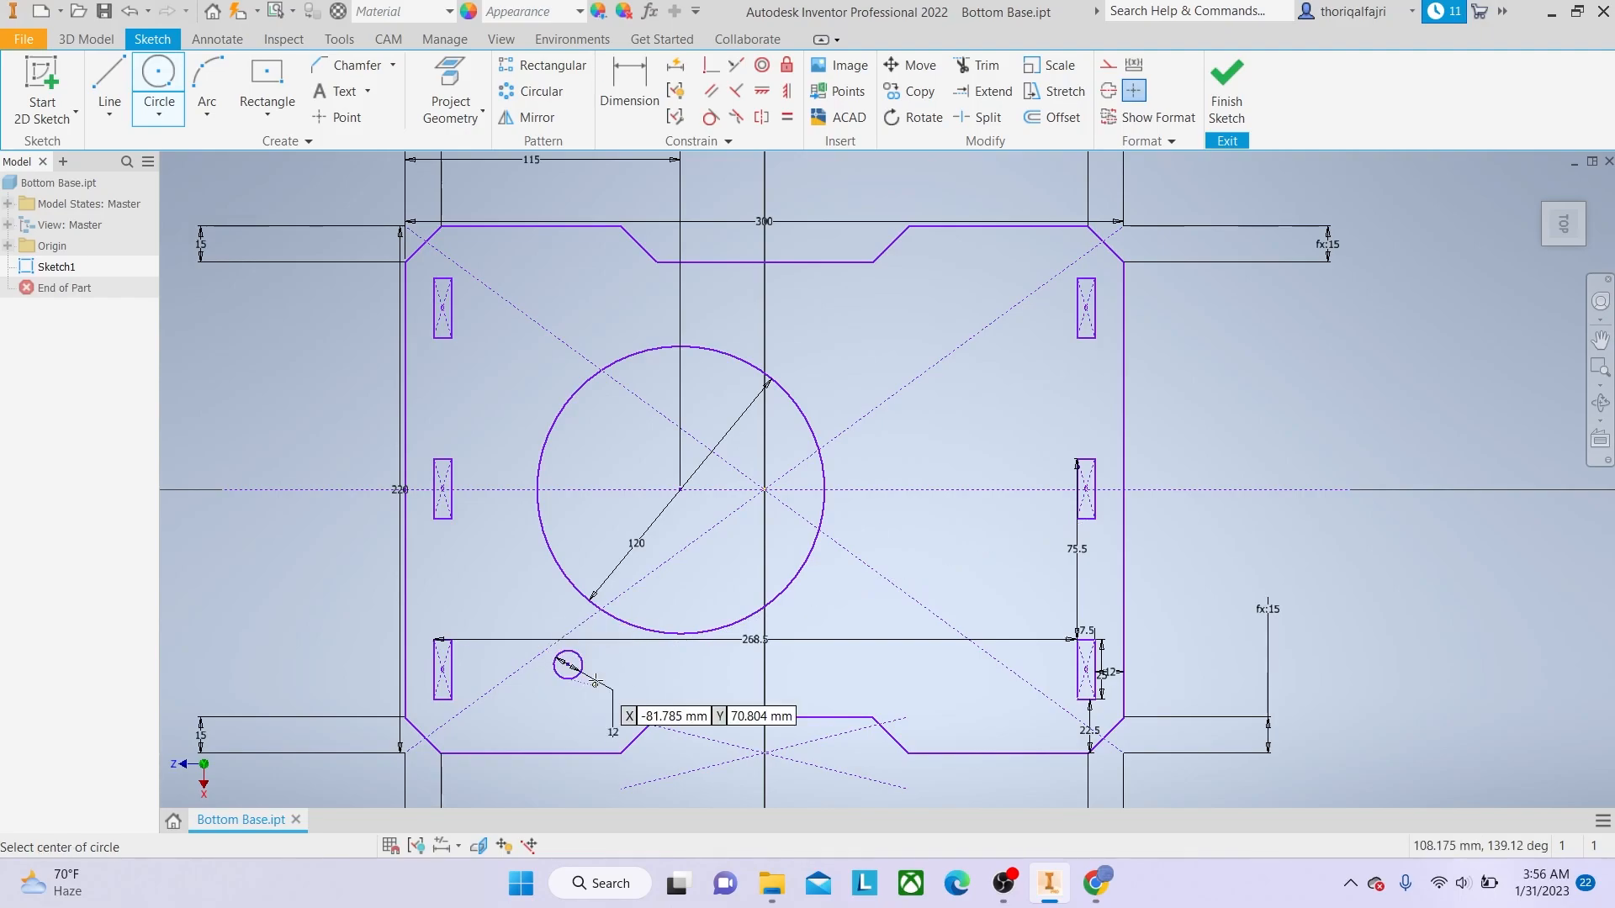
click(888, 665)
text(12)
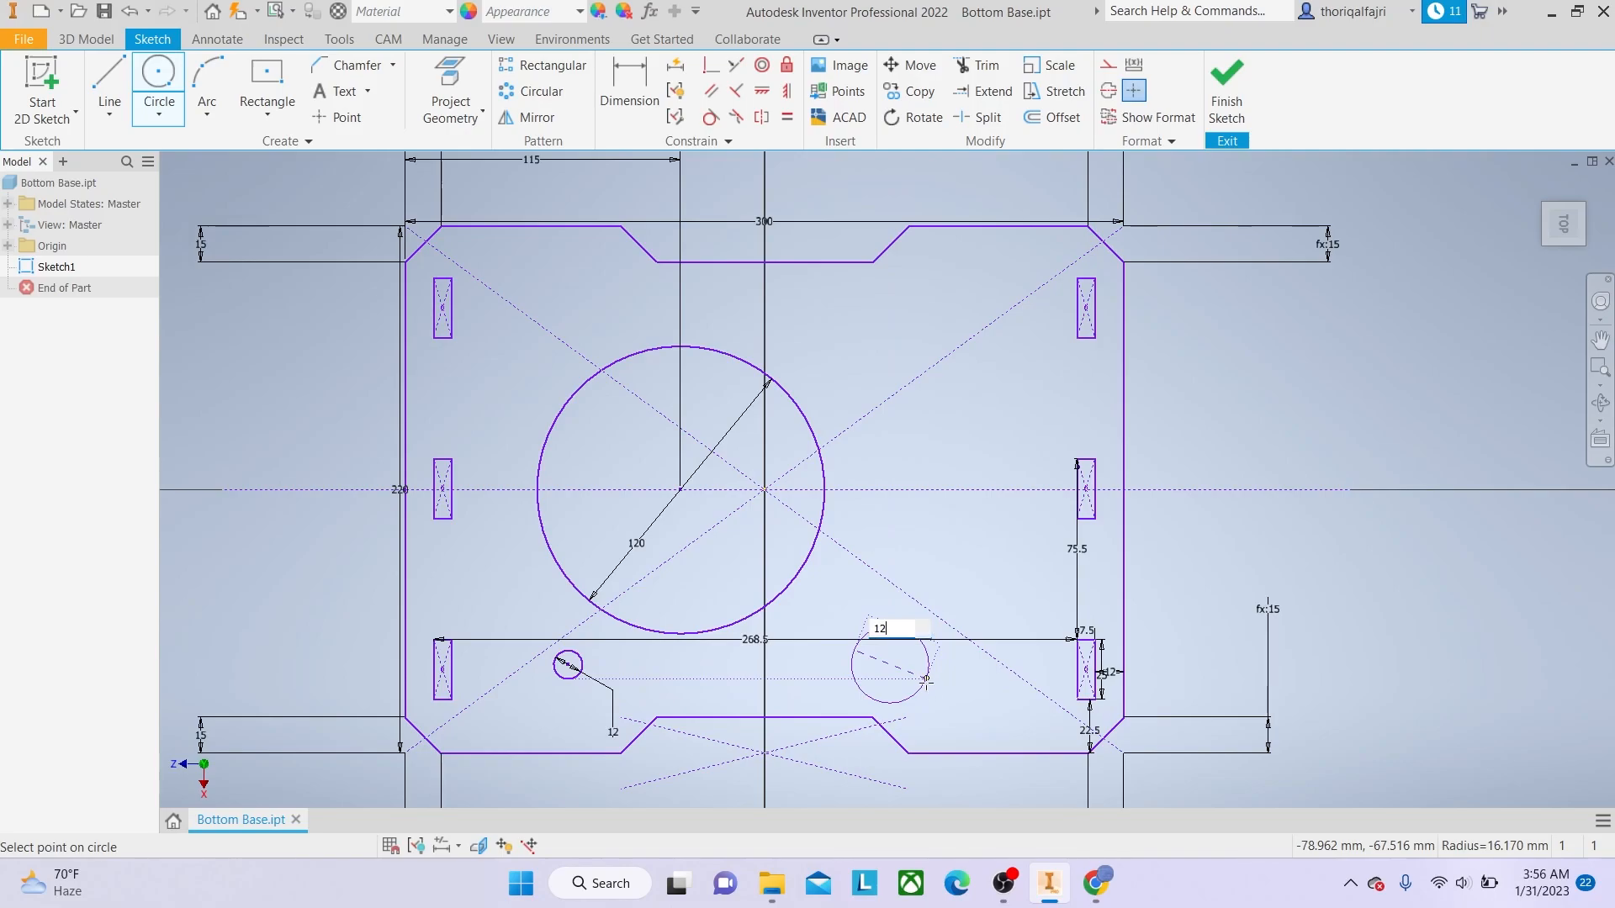
key(Return)
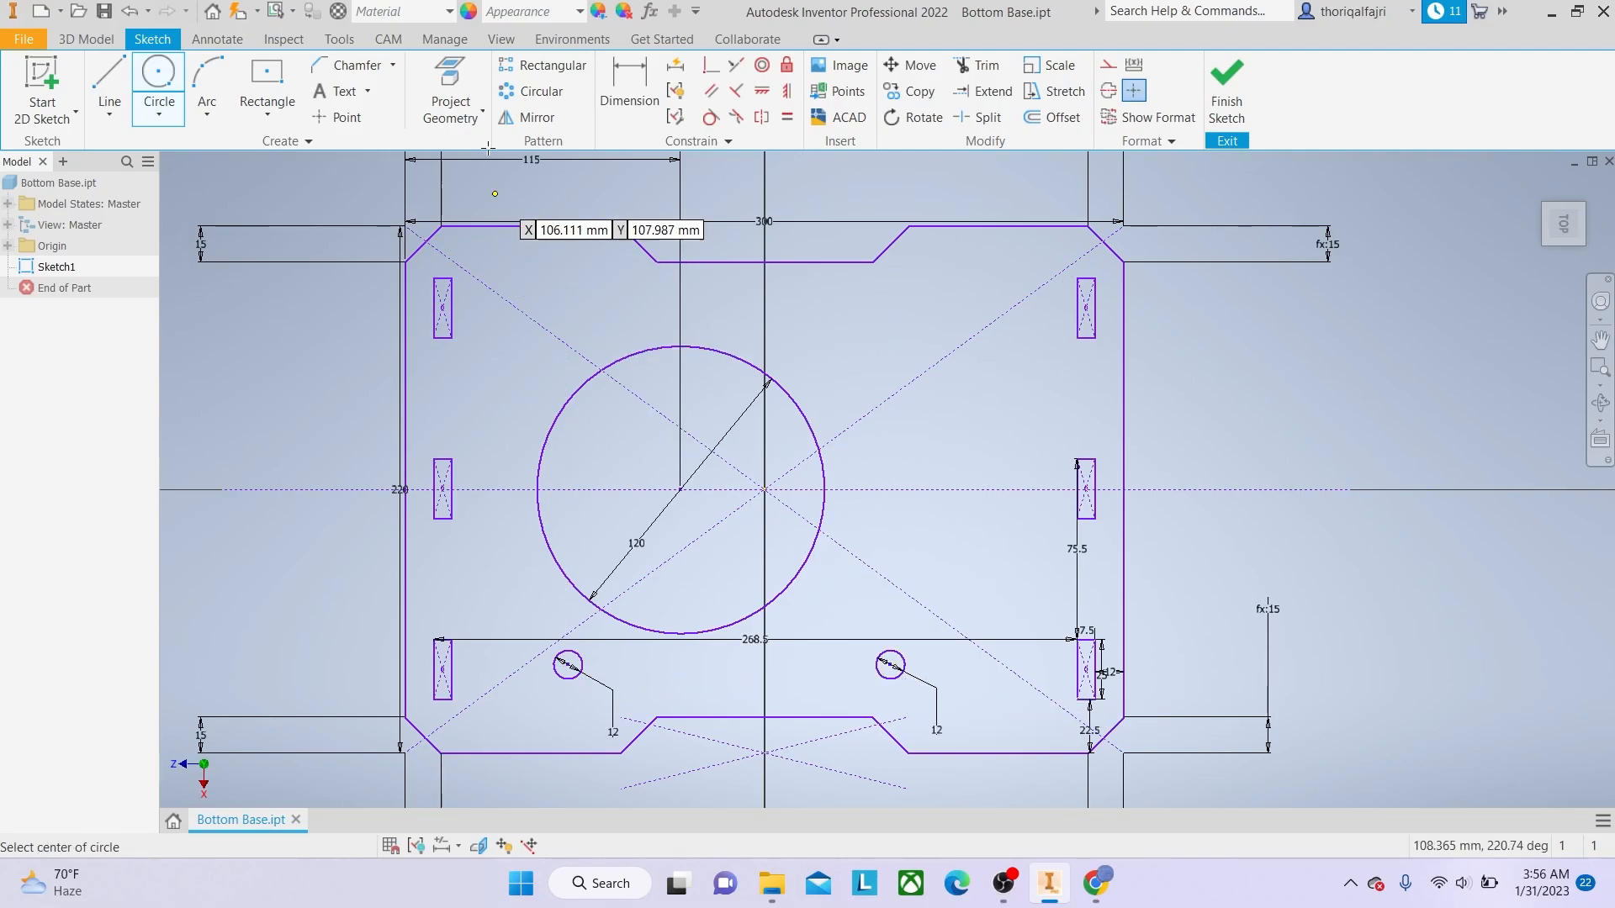
Dimension the left 12 mm circle 60 mm above the base's bottom edge and 20 mm from its left edge.
click(633, 84)
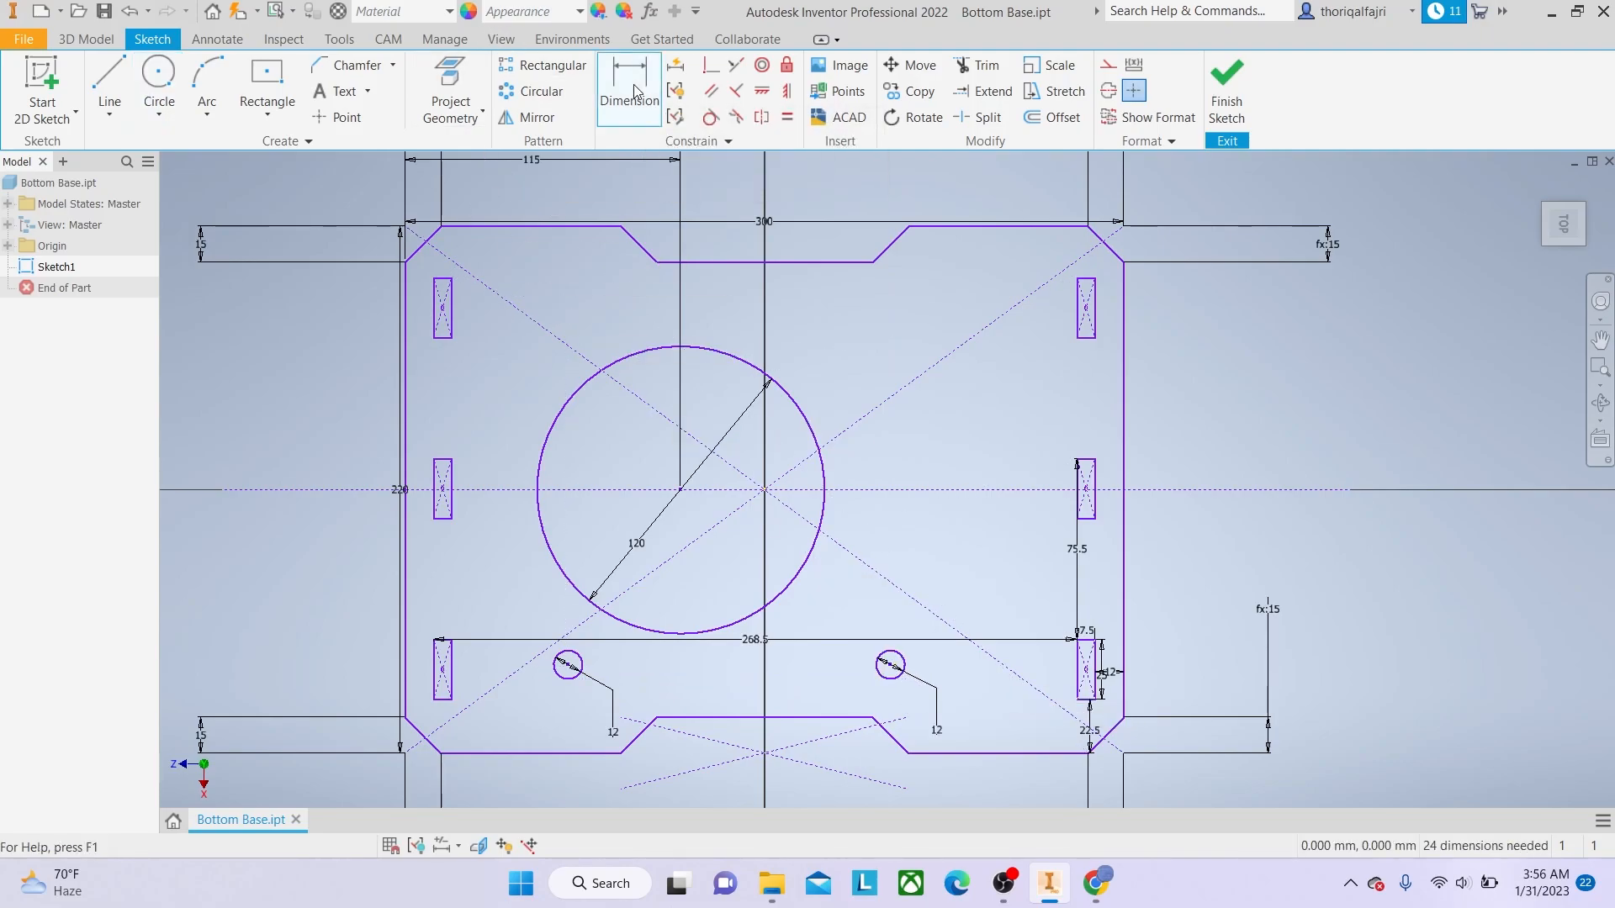
click(562, 662)
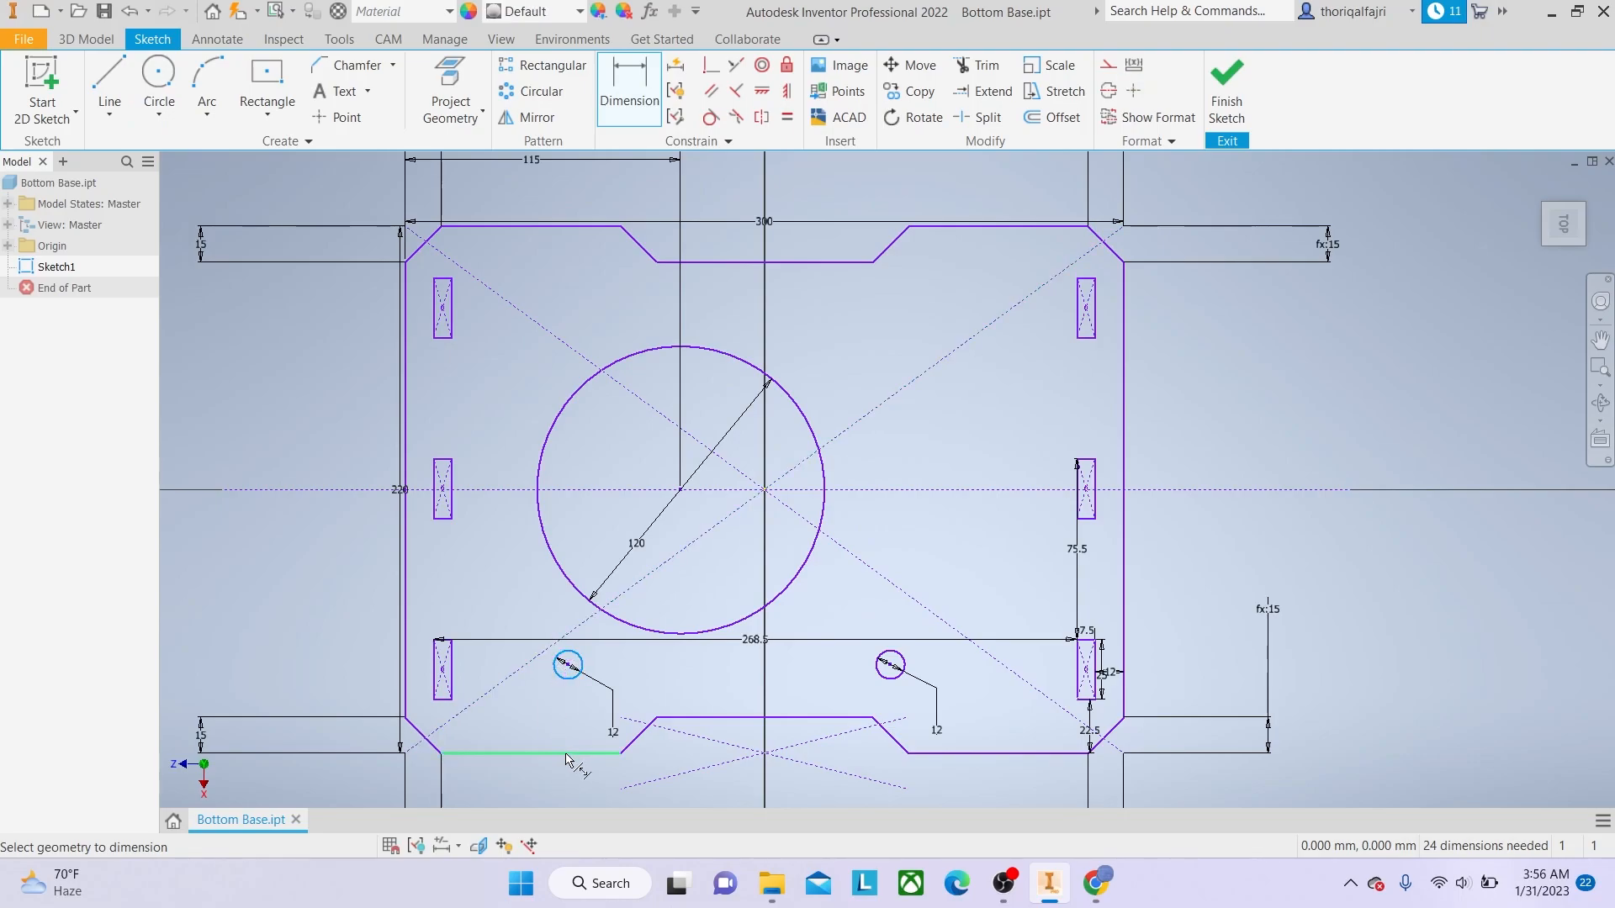
click(565, 755)
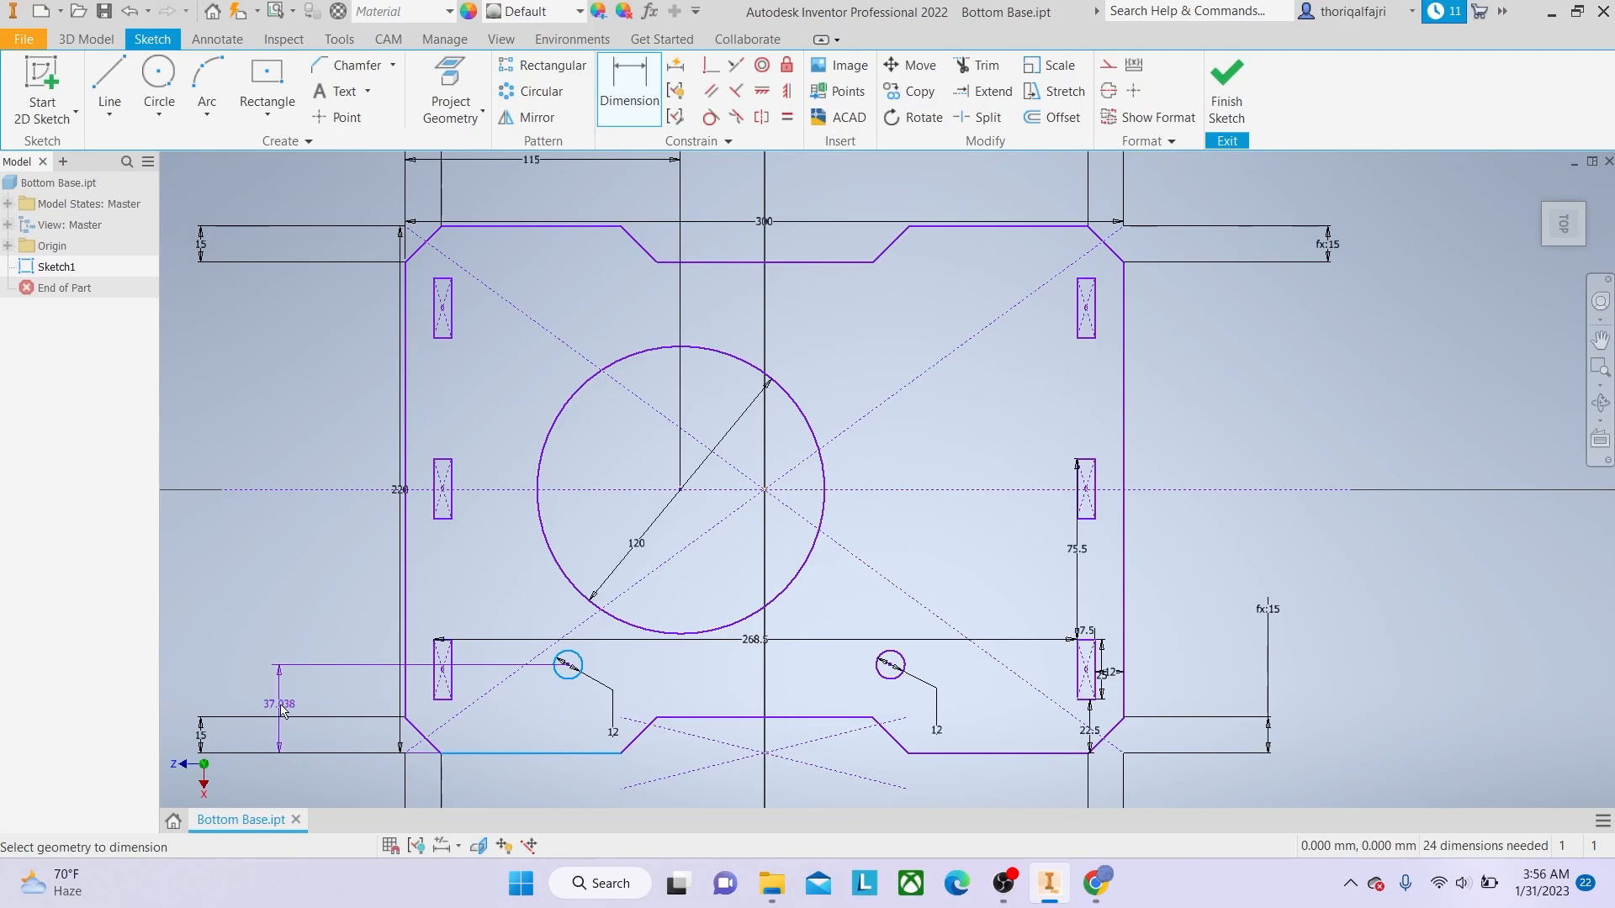
click(283, 710)
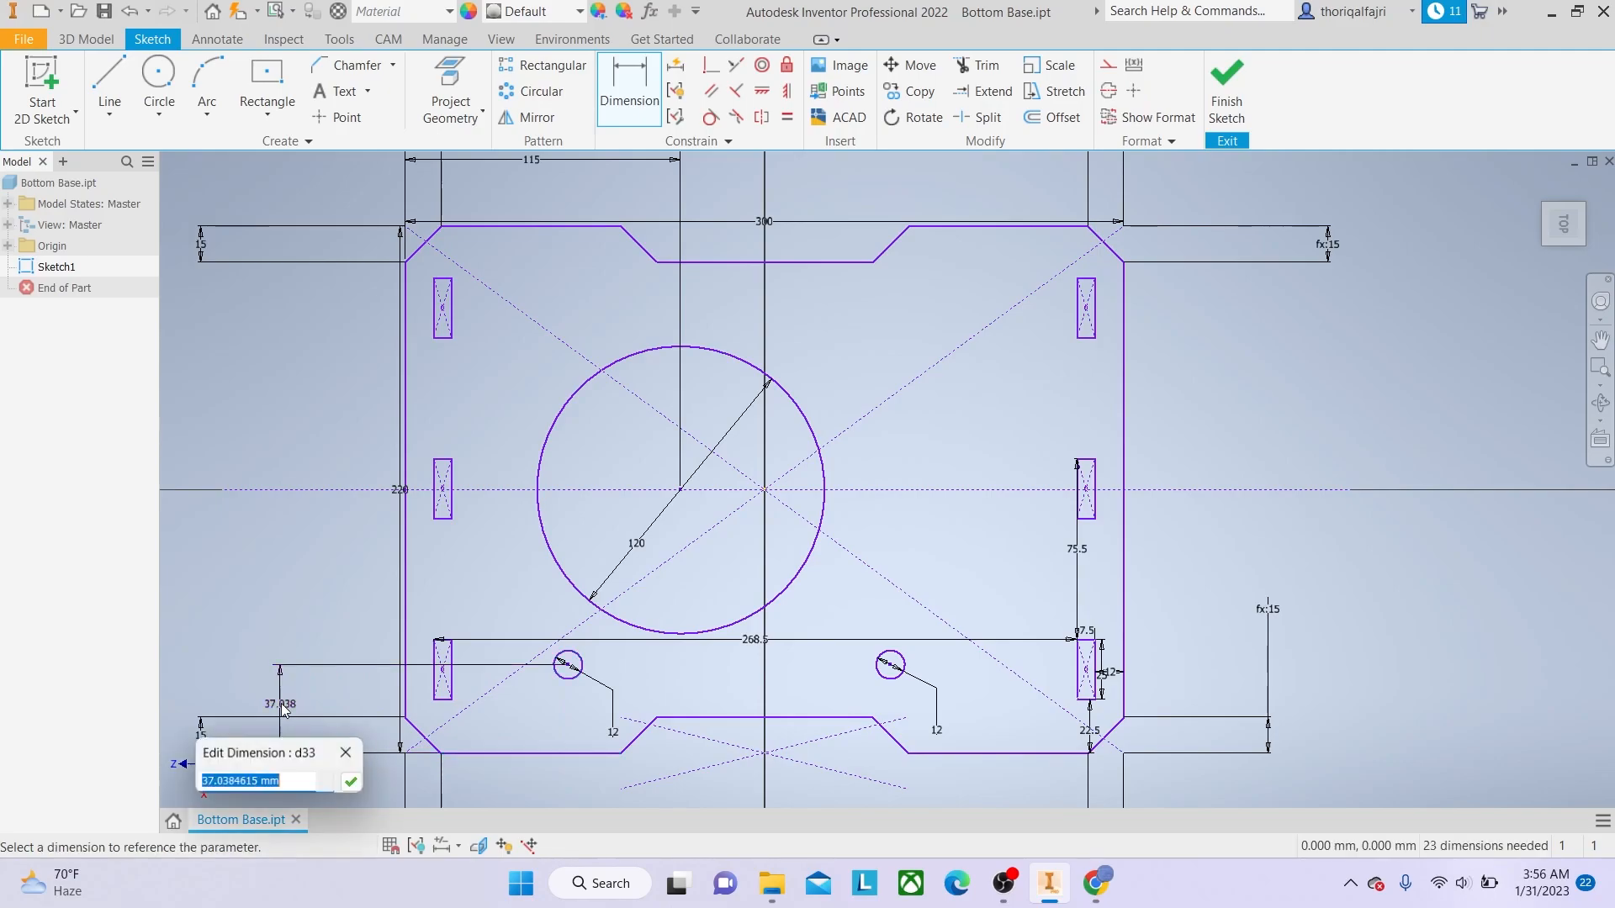
text(60)
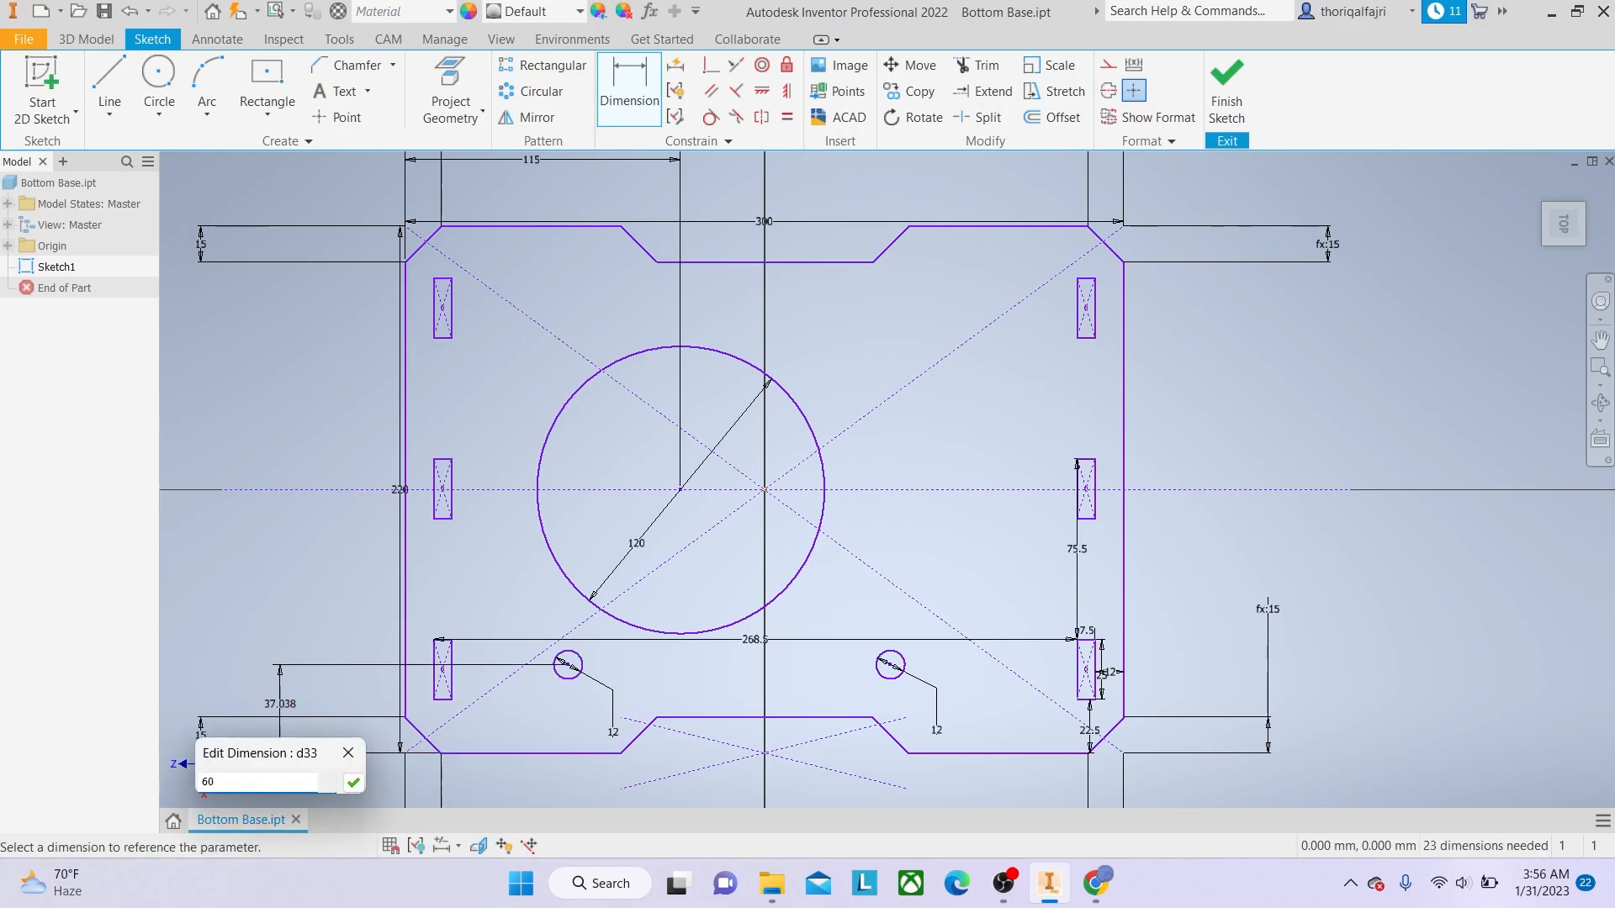
key(Return)
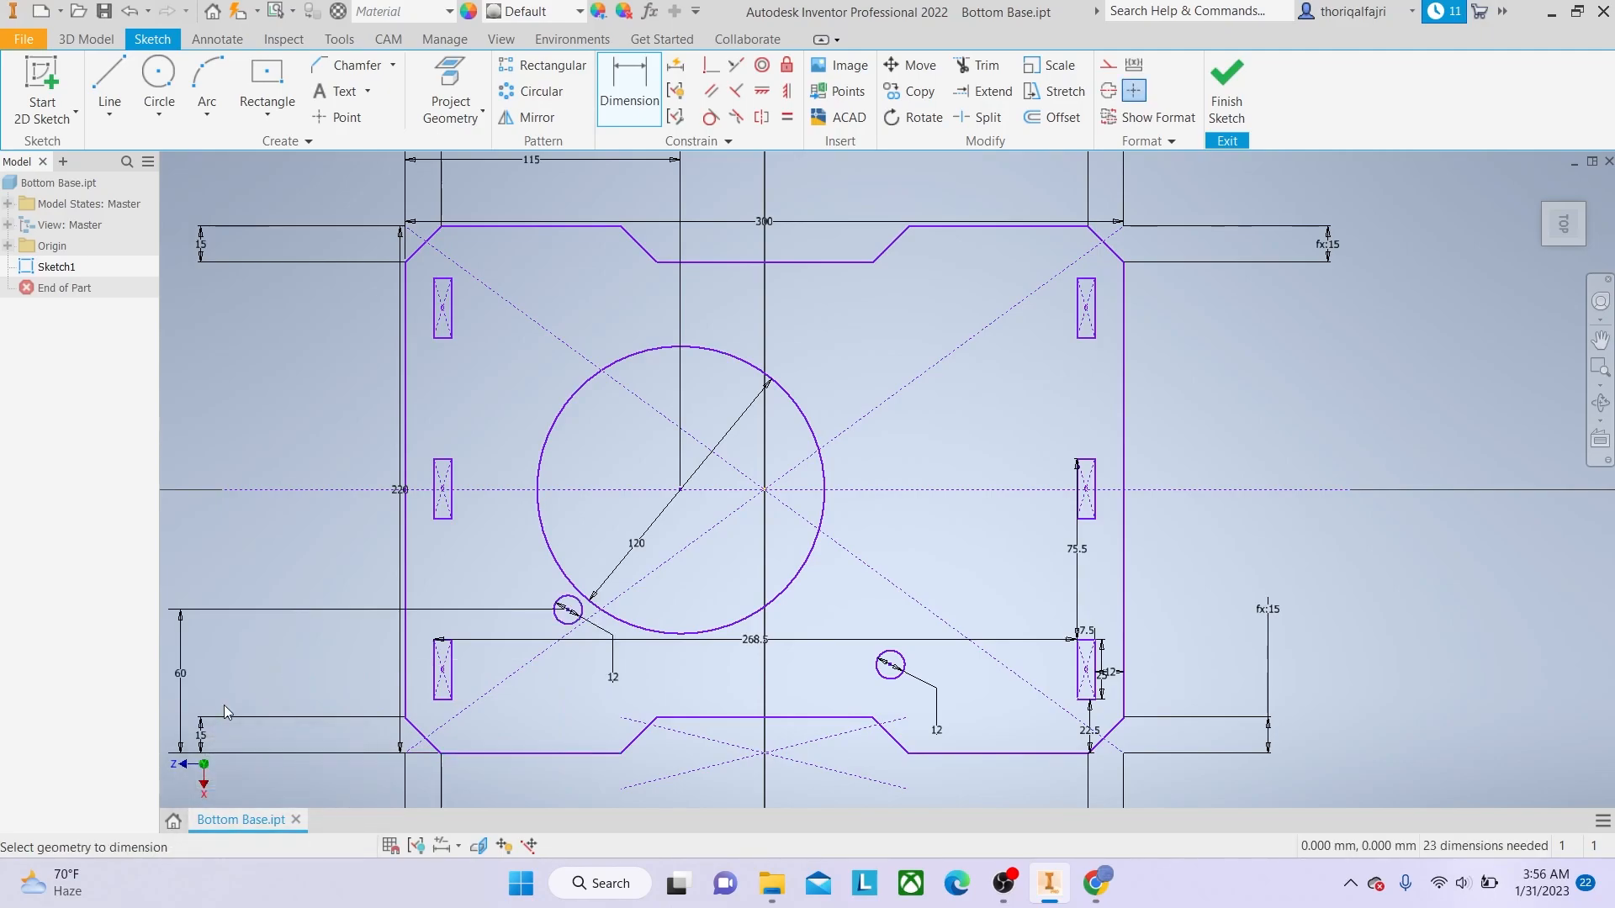
click(562, 642)
click(405, 663)
click(499, 795)
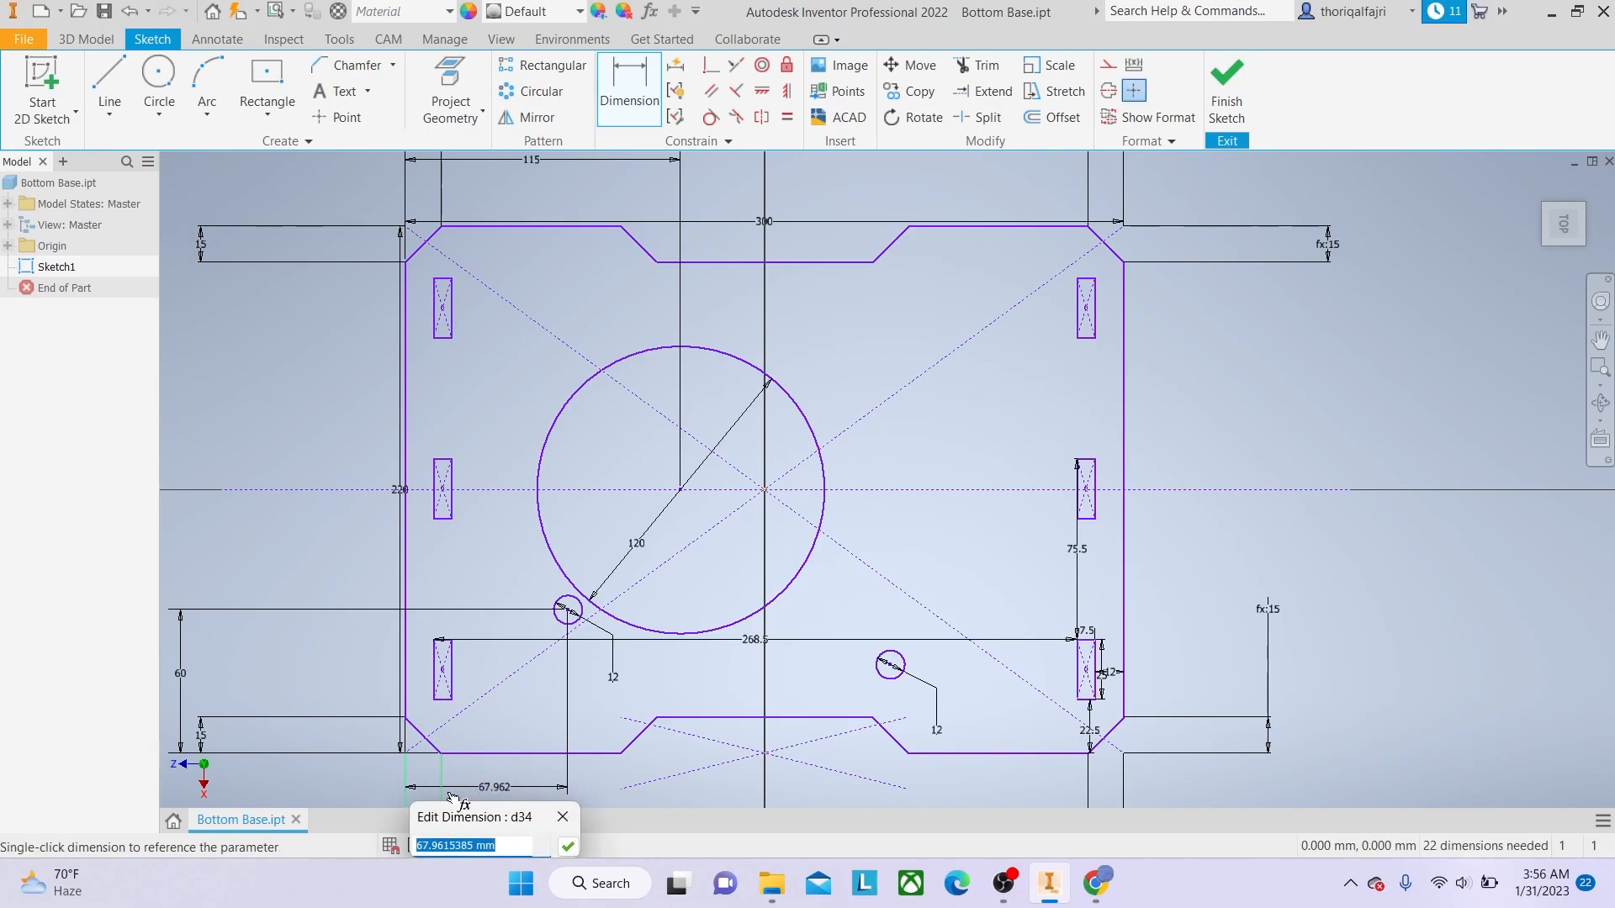
text(20)
key(Return)
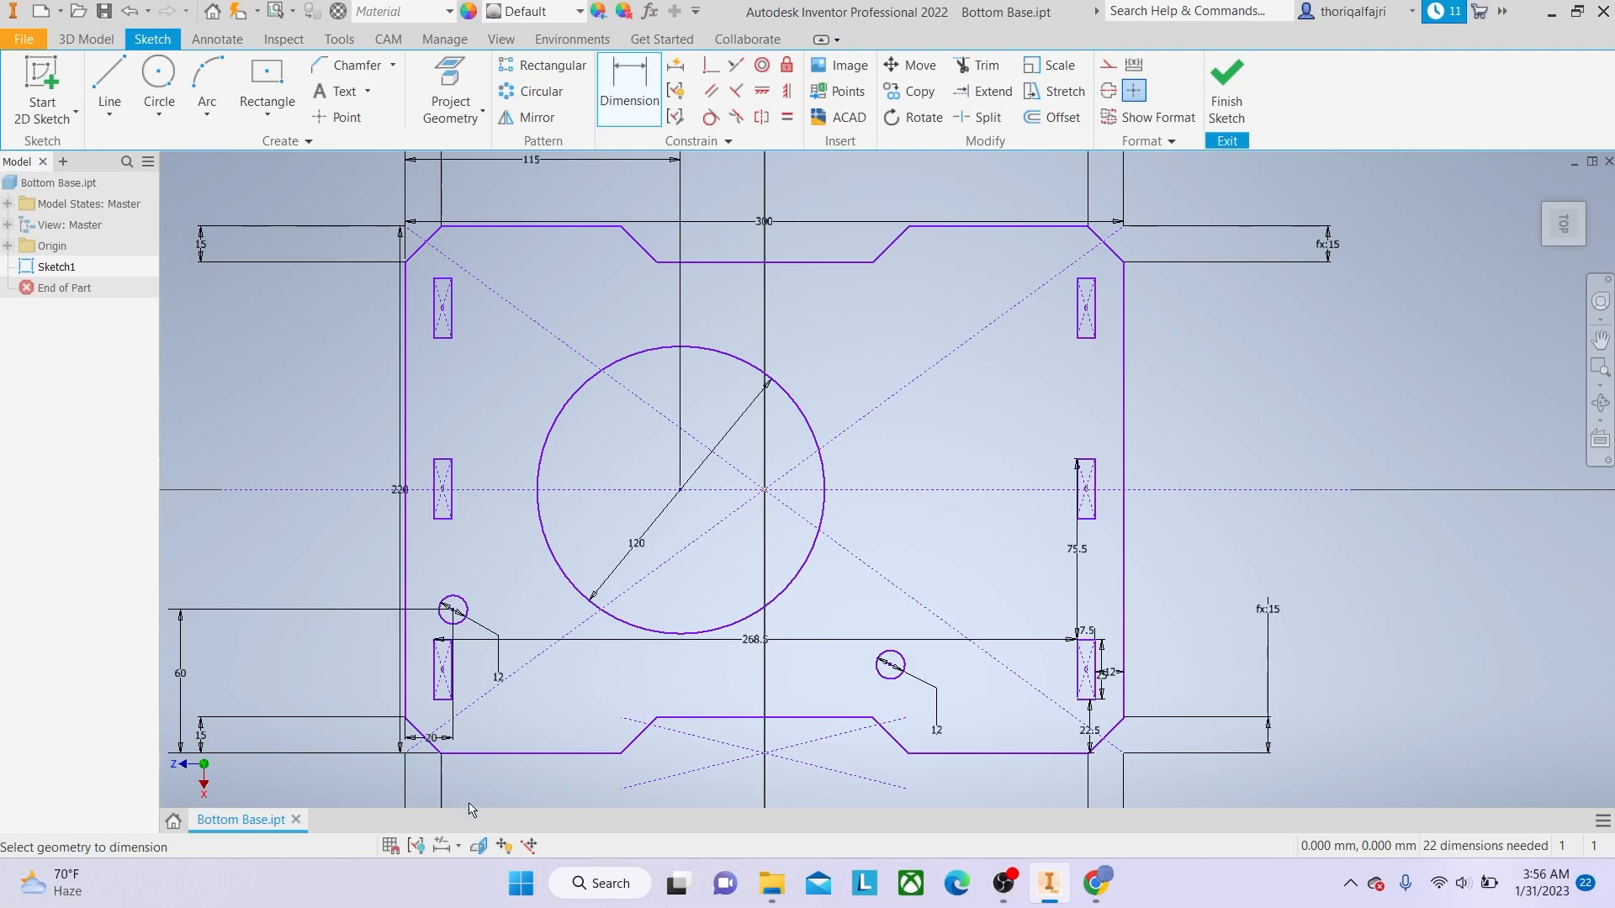
Dimension the right 12 mm circle 170 mm from the base's left edge and 40 mm above its bottom edge, and finish the sketch.
click(885, 663)
click(405, 654)
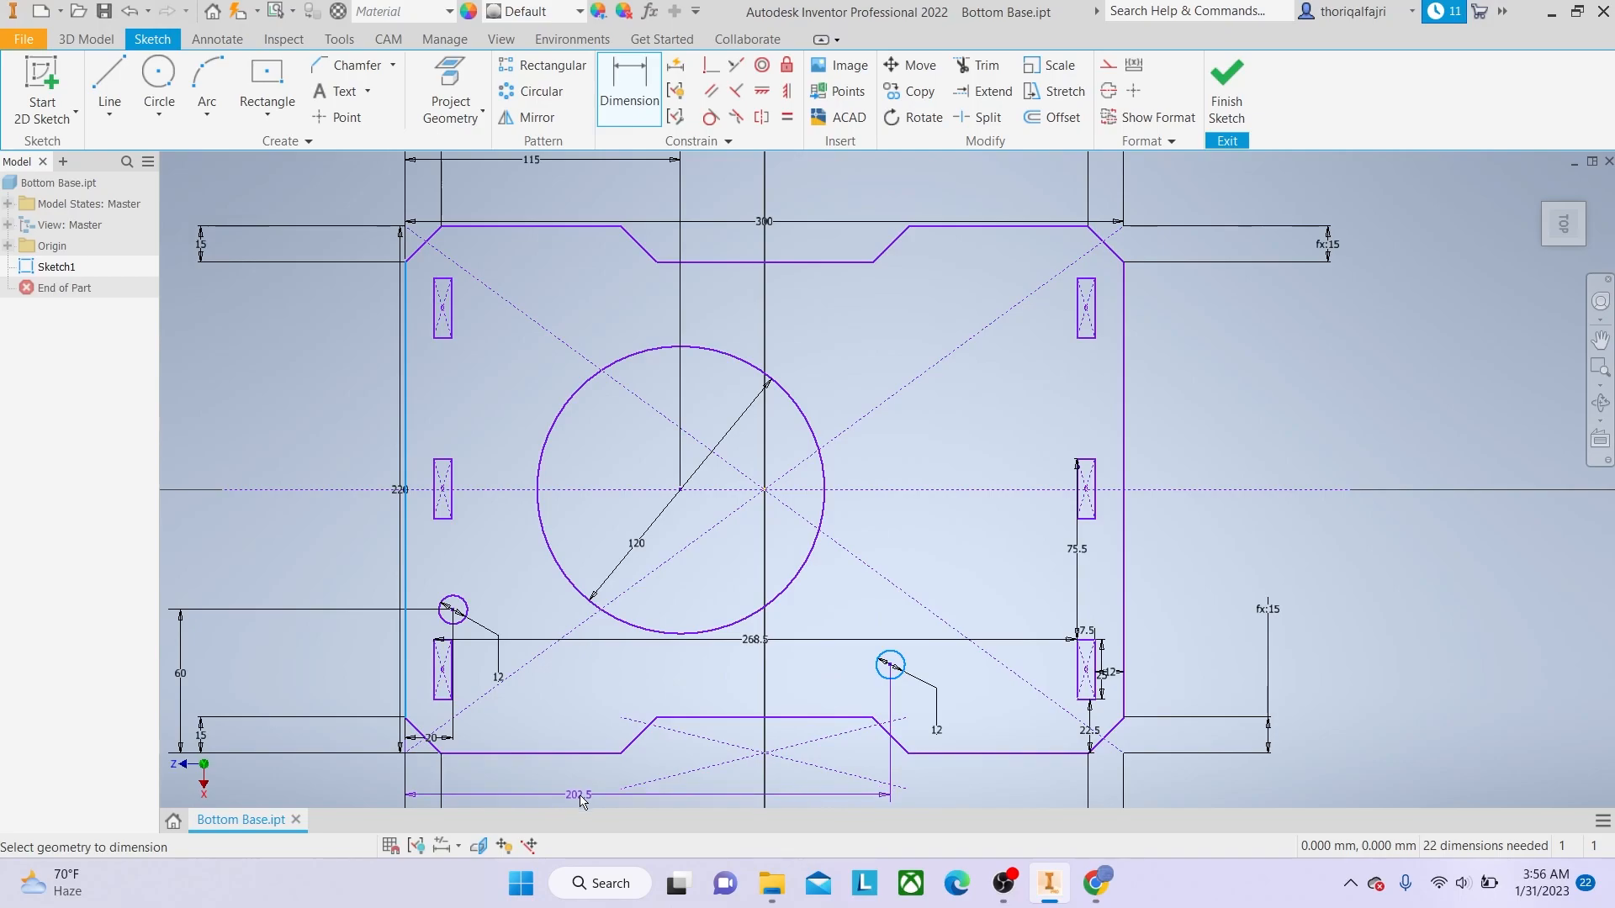
click(580, 801)
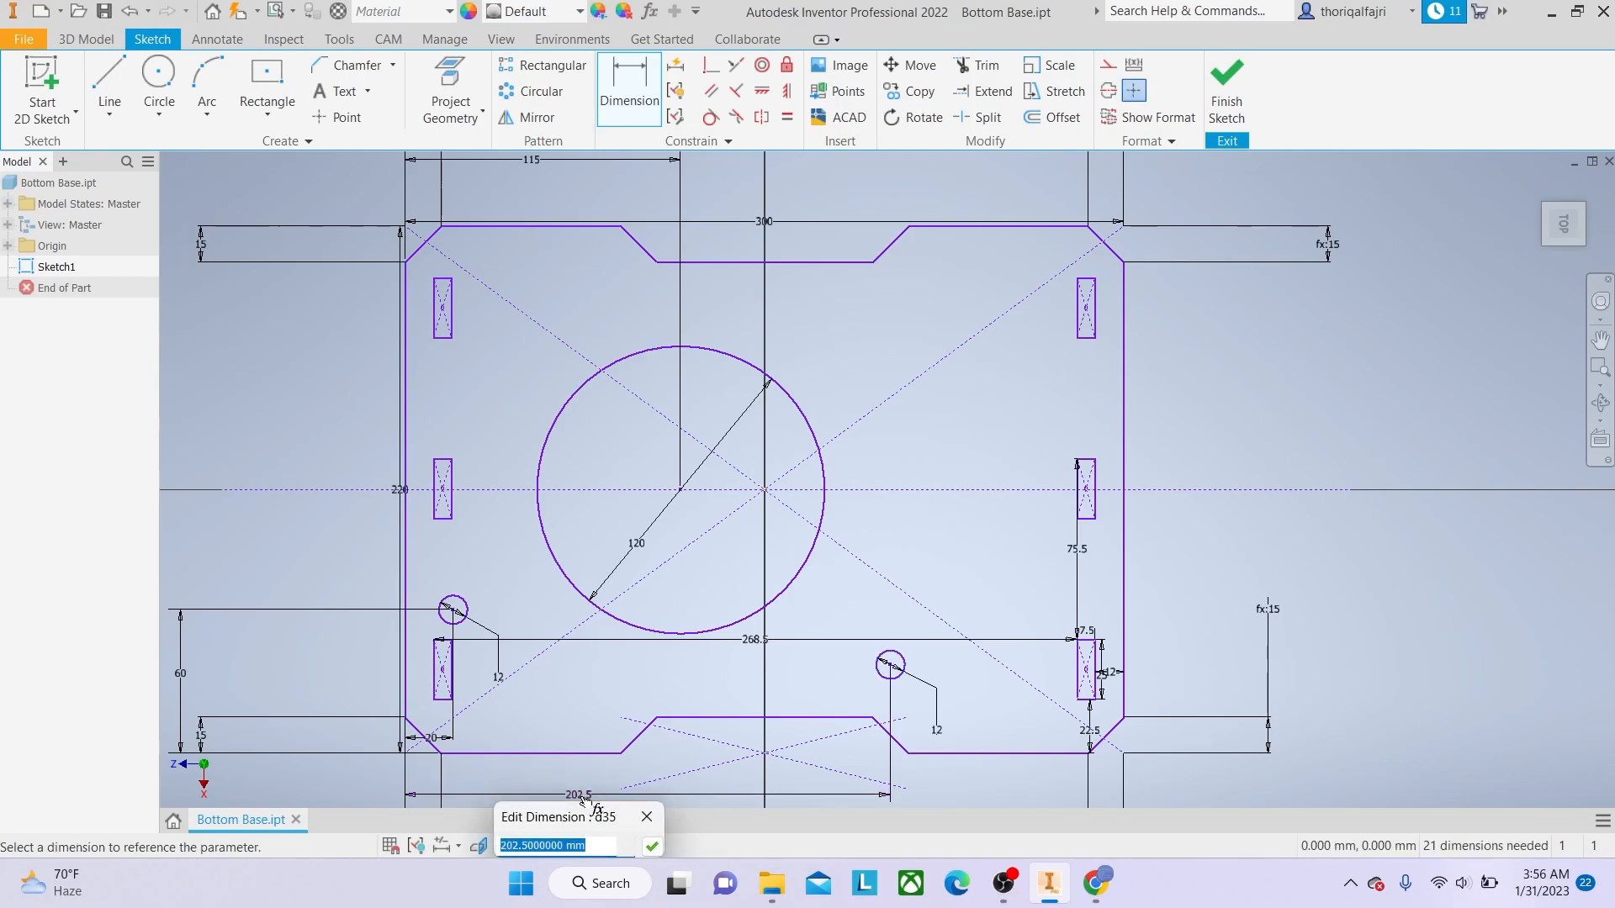
text(170)
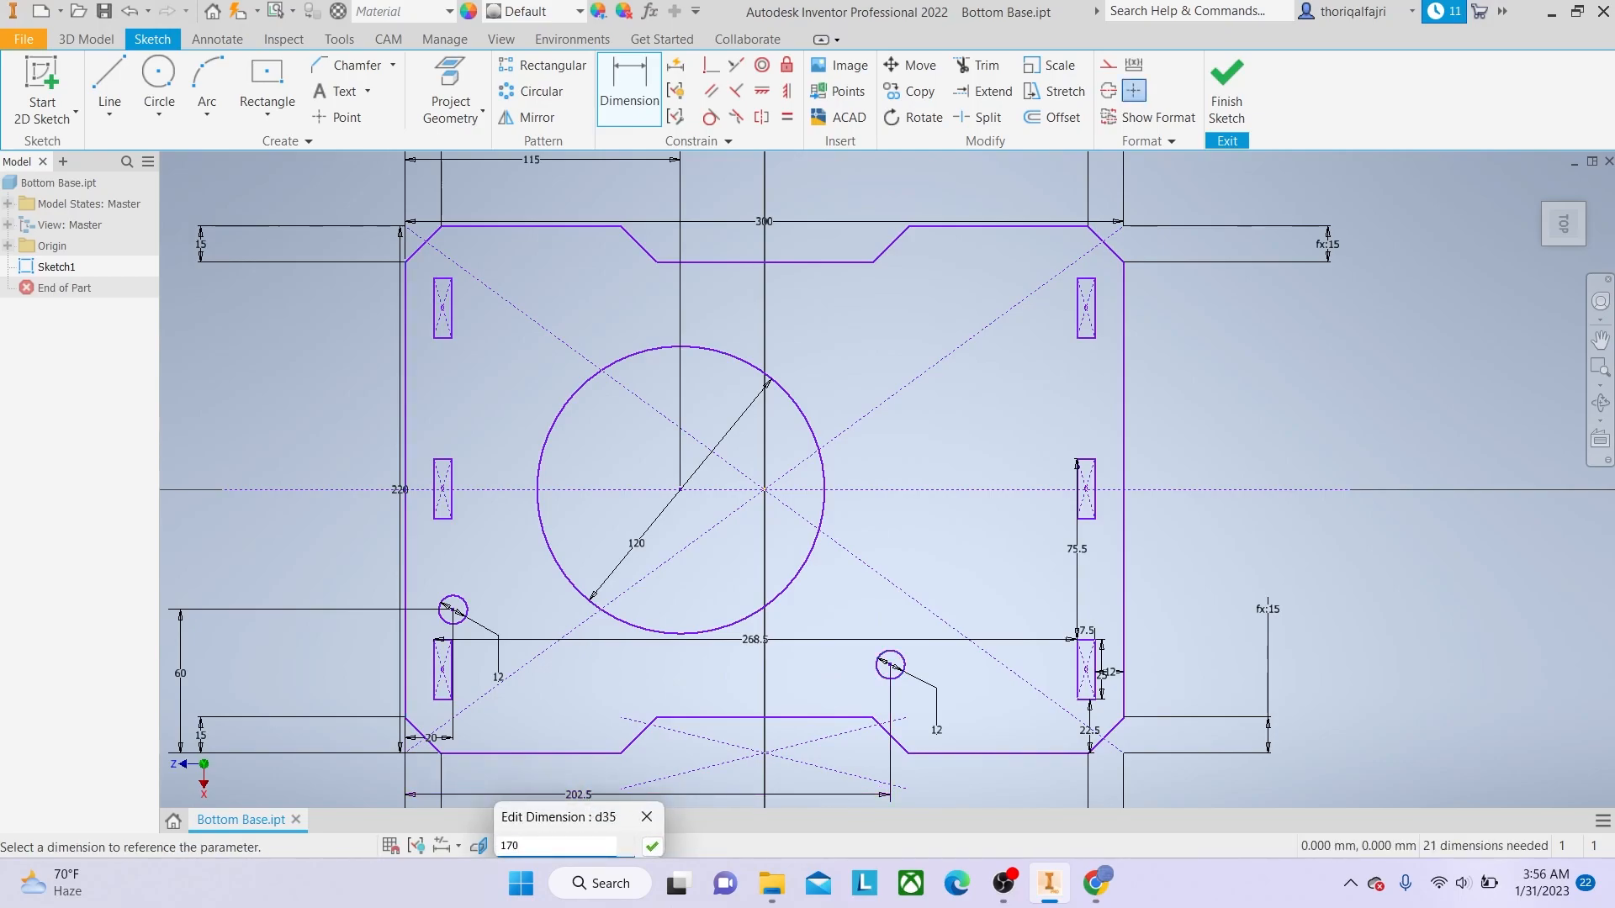
key(Return)
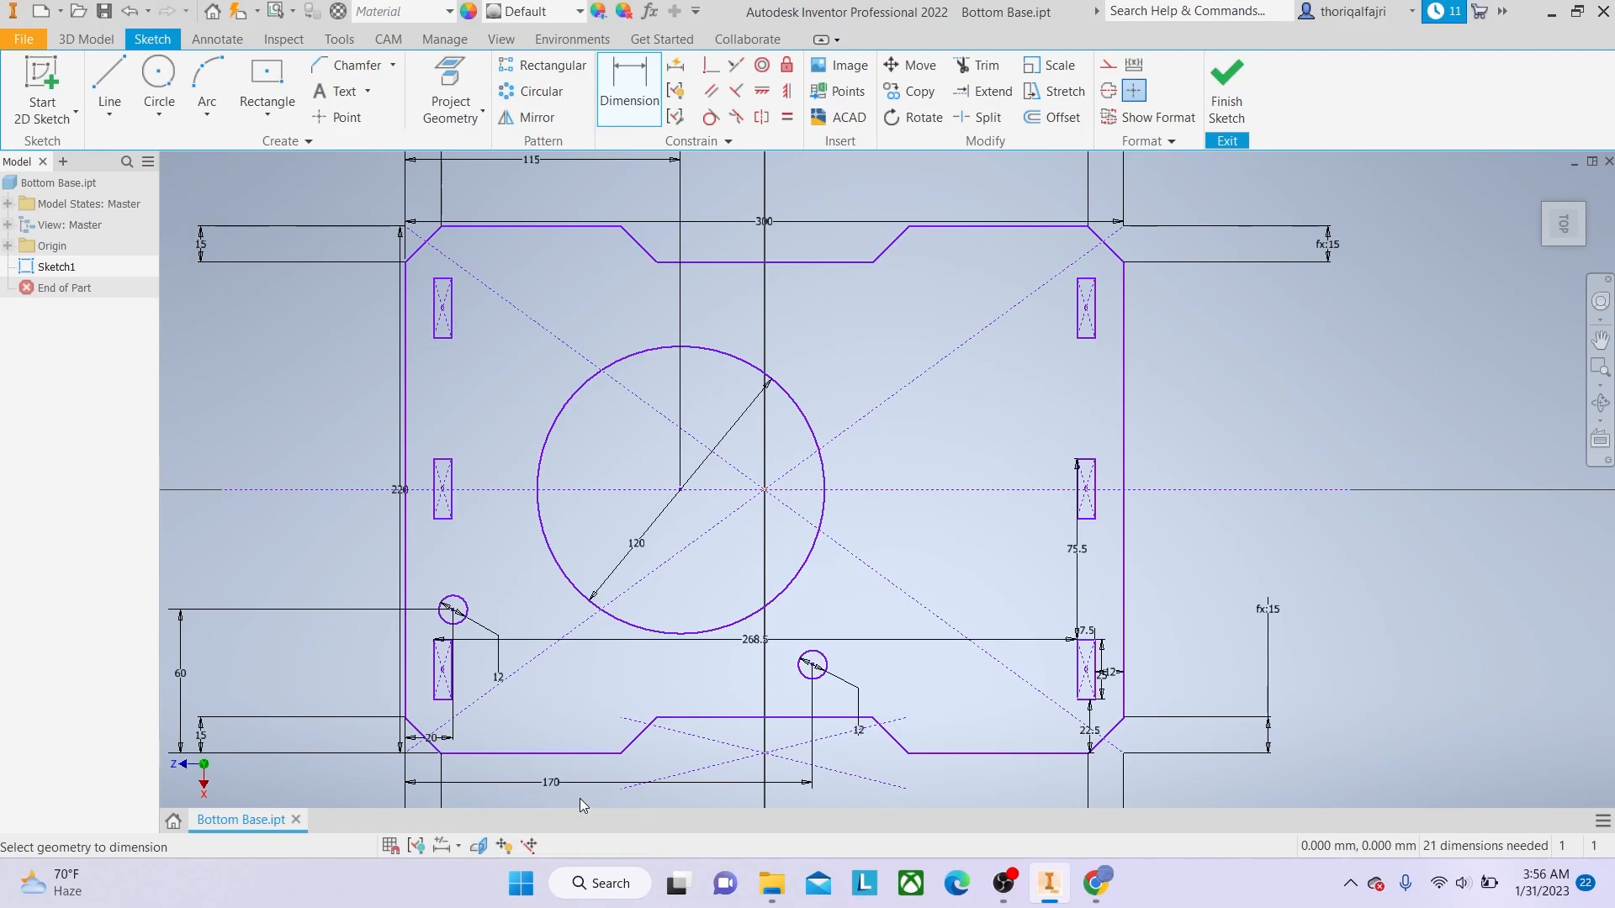
click(799, 669)
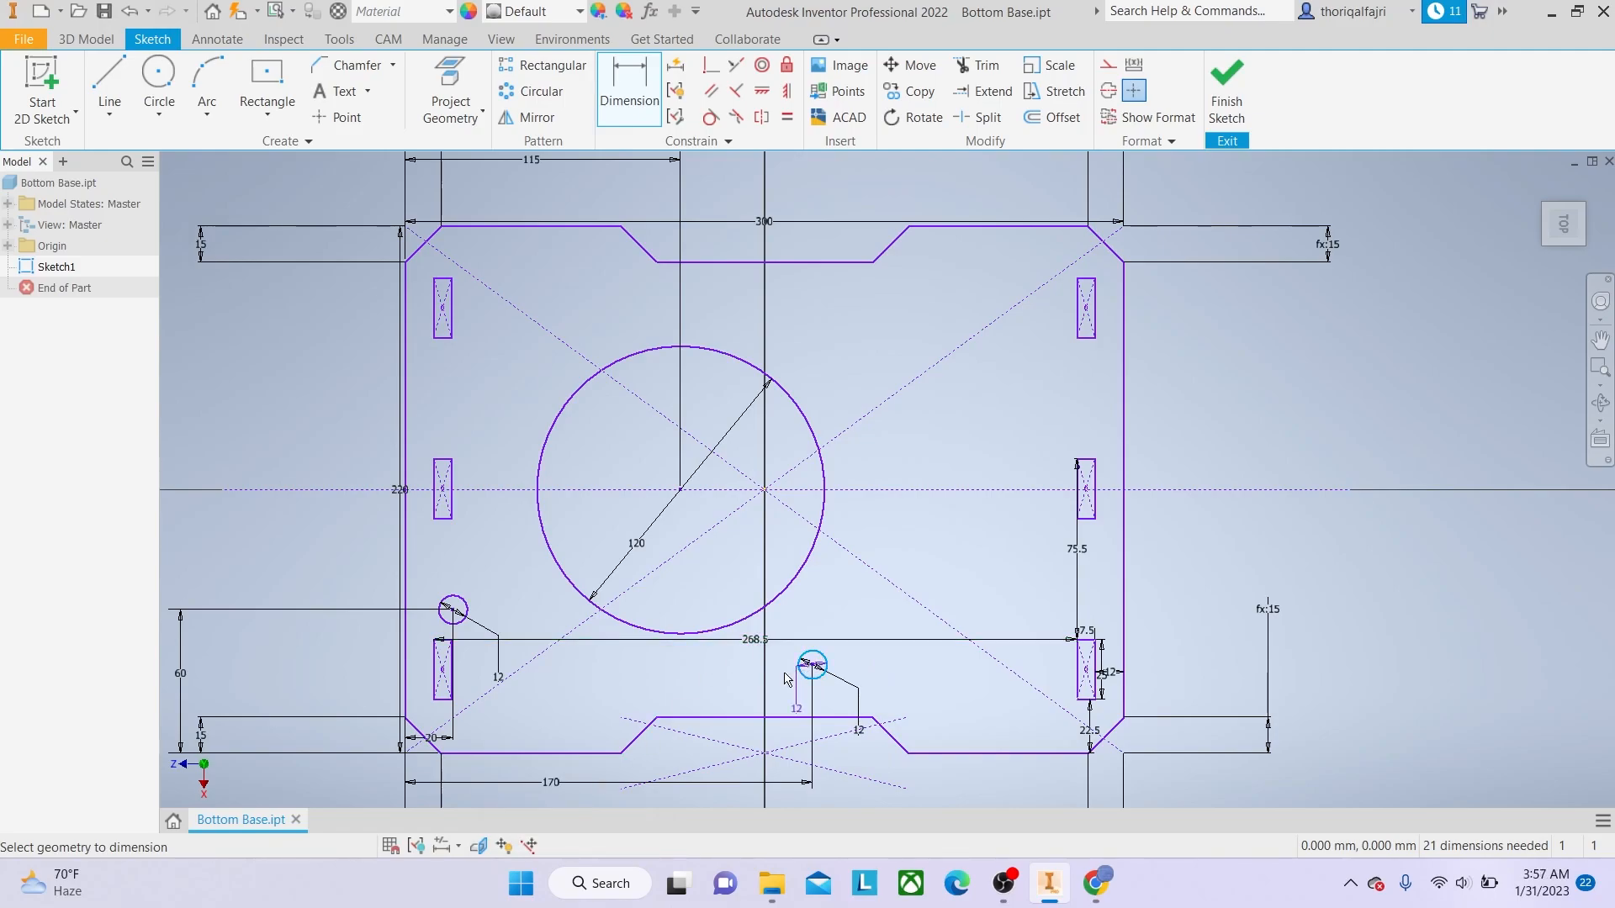
click(581, 755)
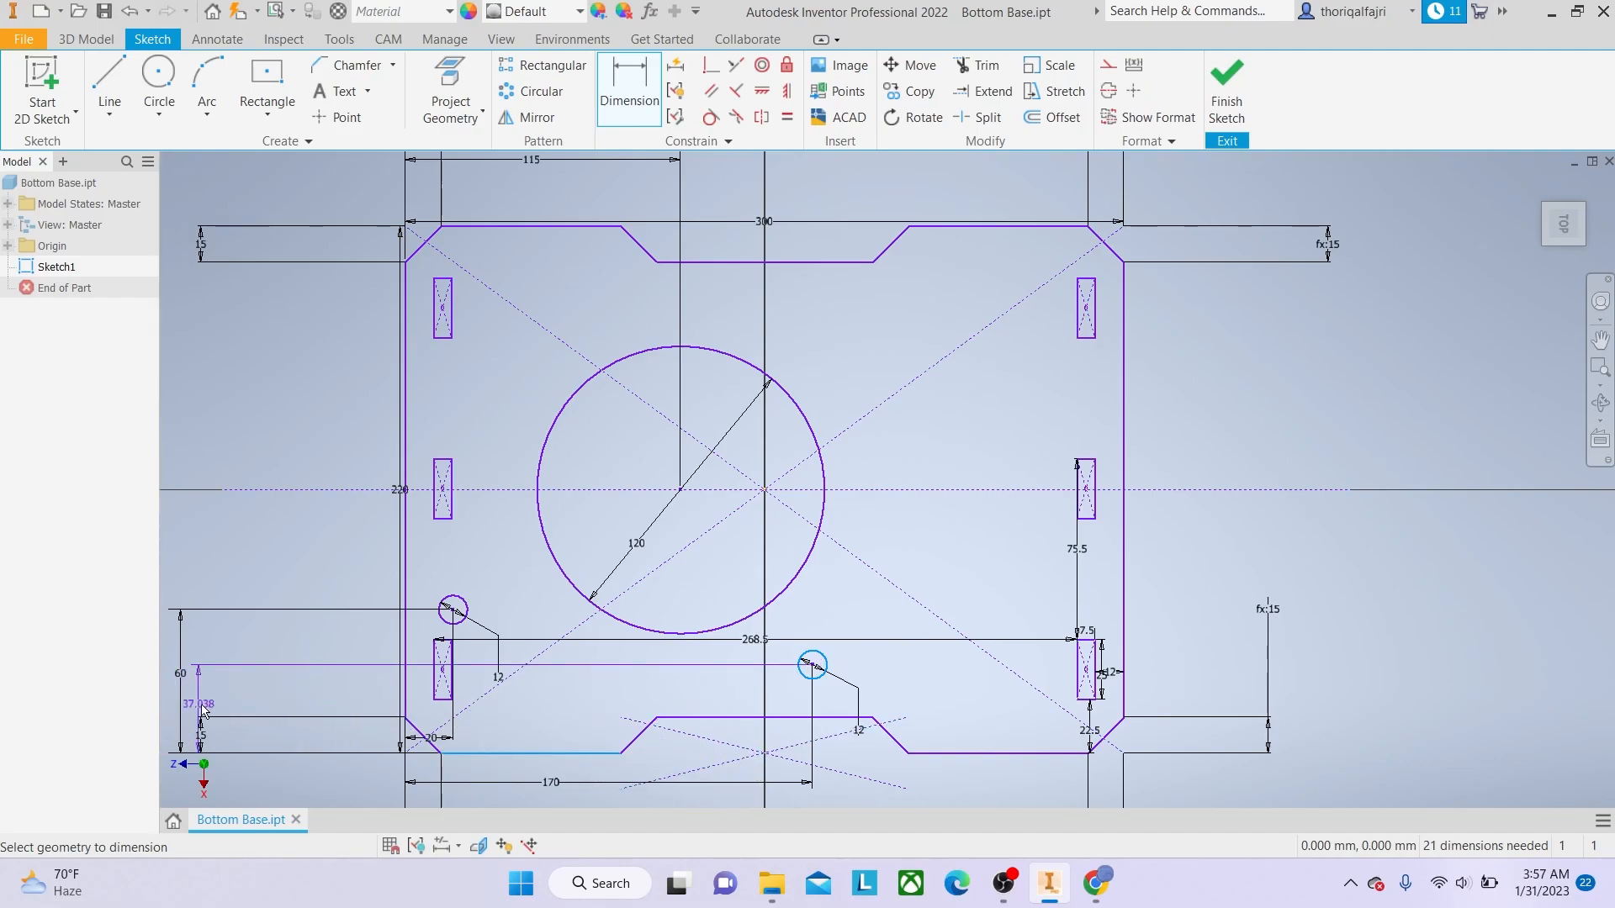
click(225, 708)
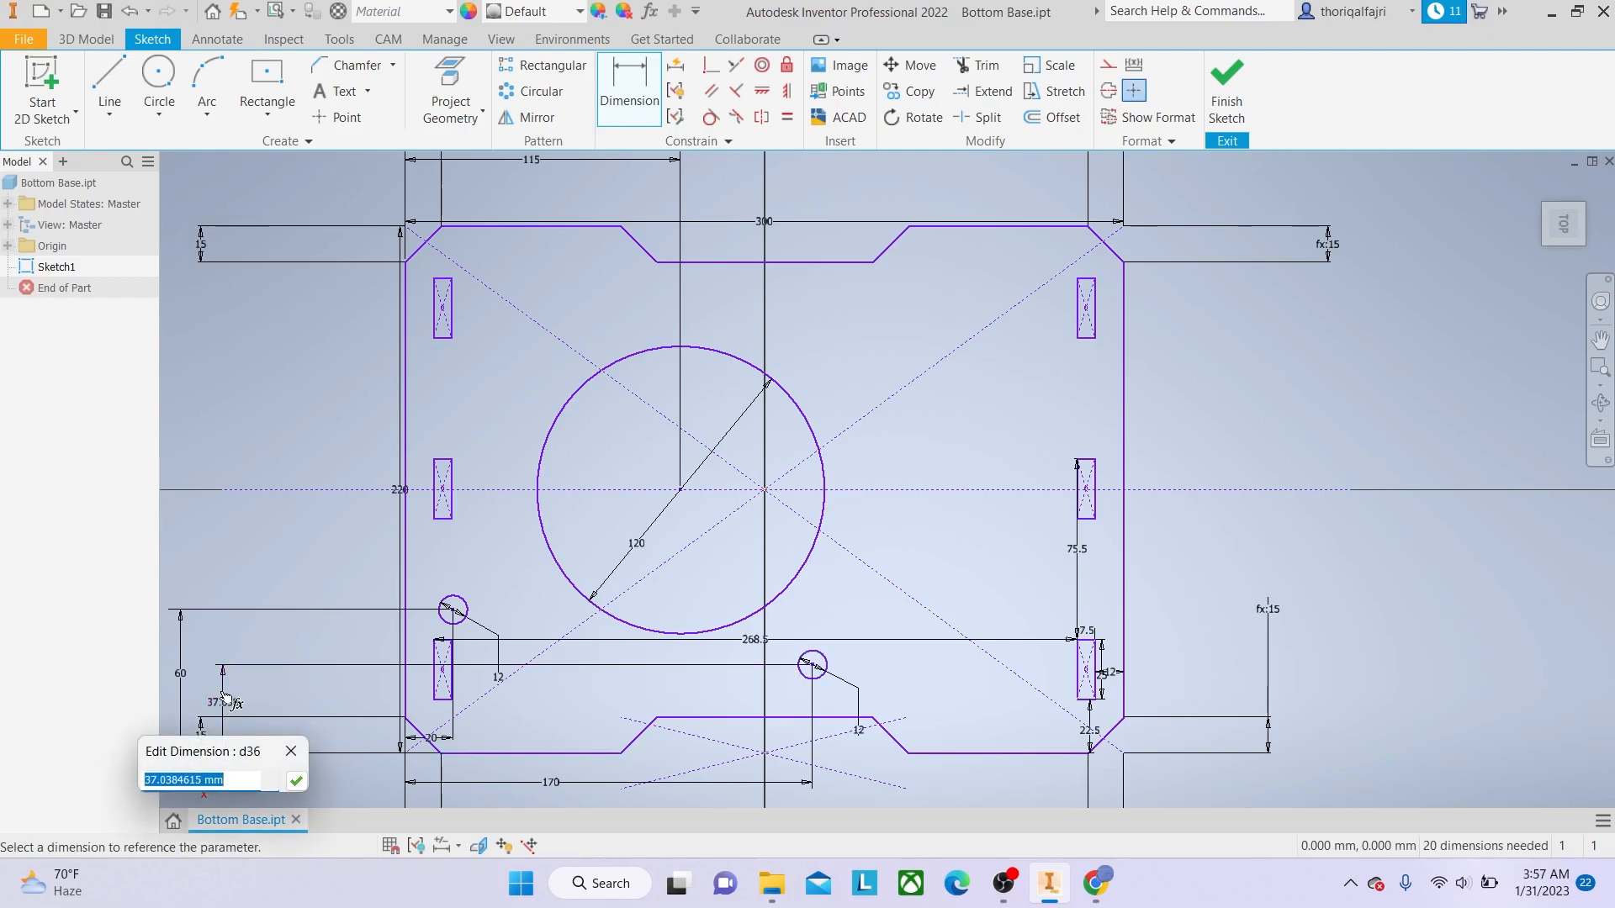
text(40)
key(Return)
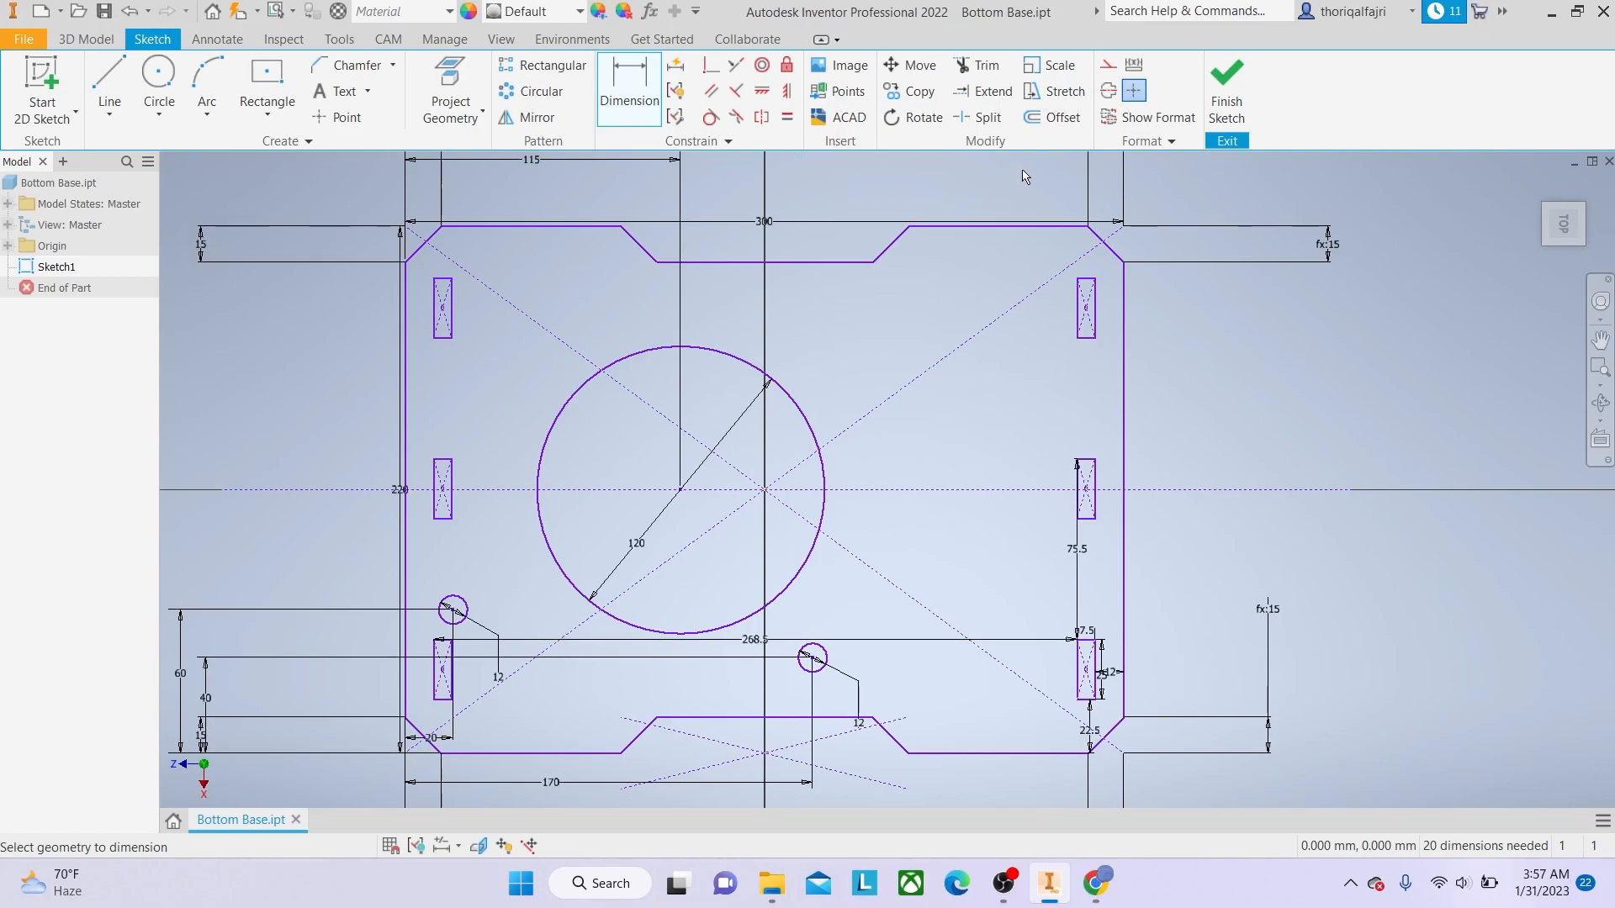
click(1228, 105)
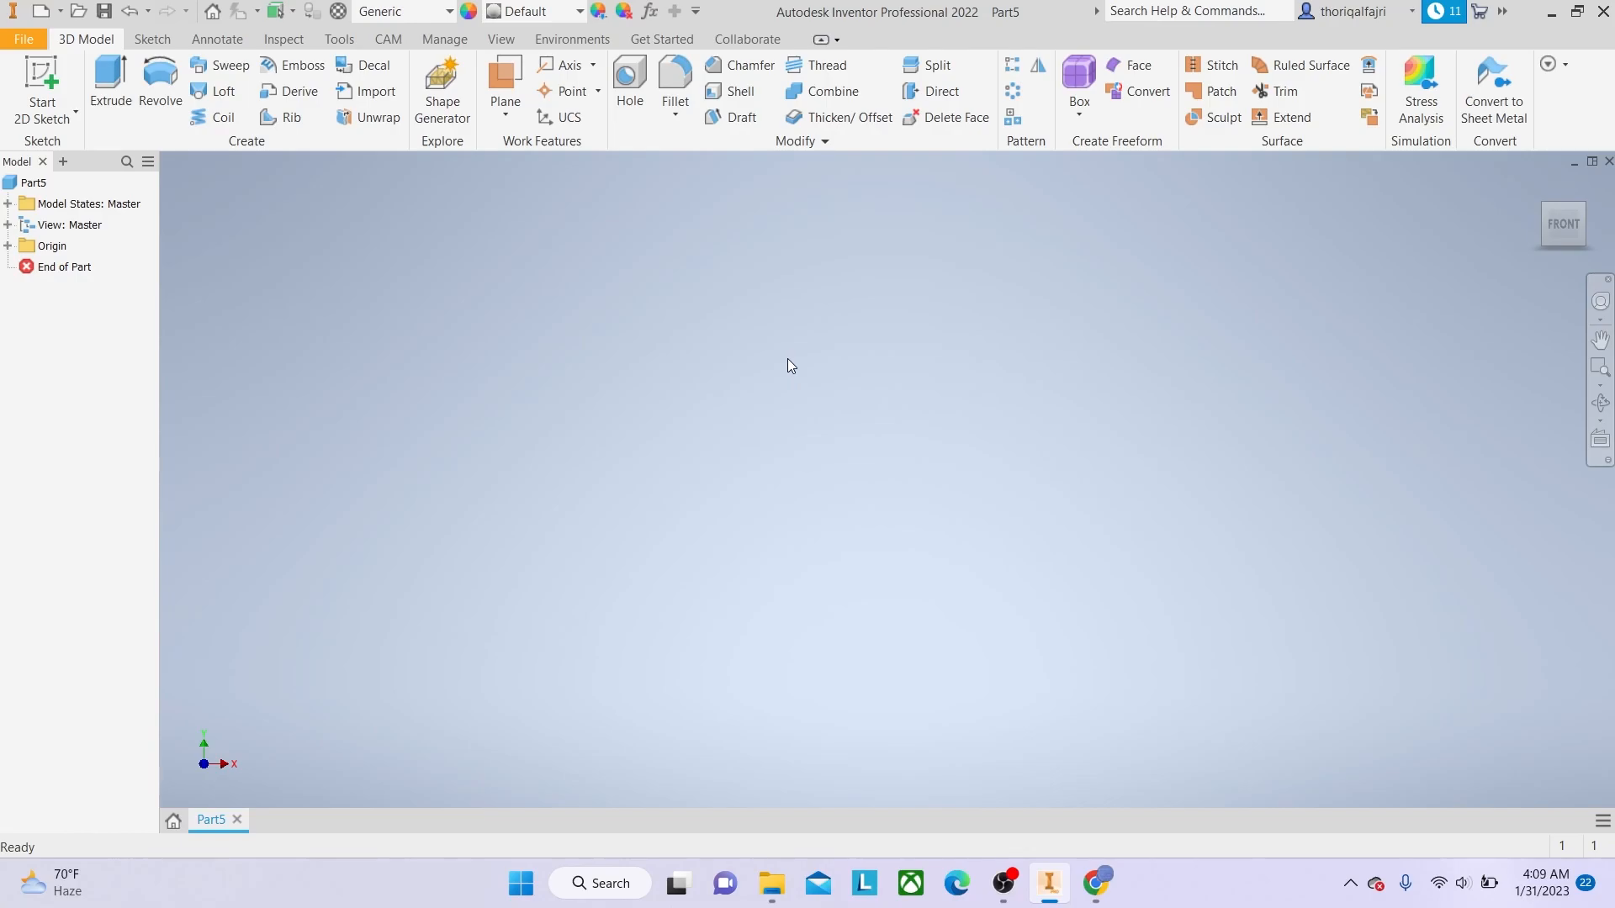
Save the new part as Upper Base.
click(23, 41)
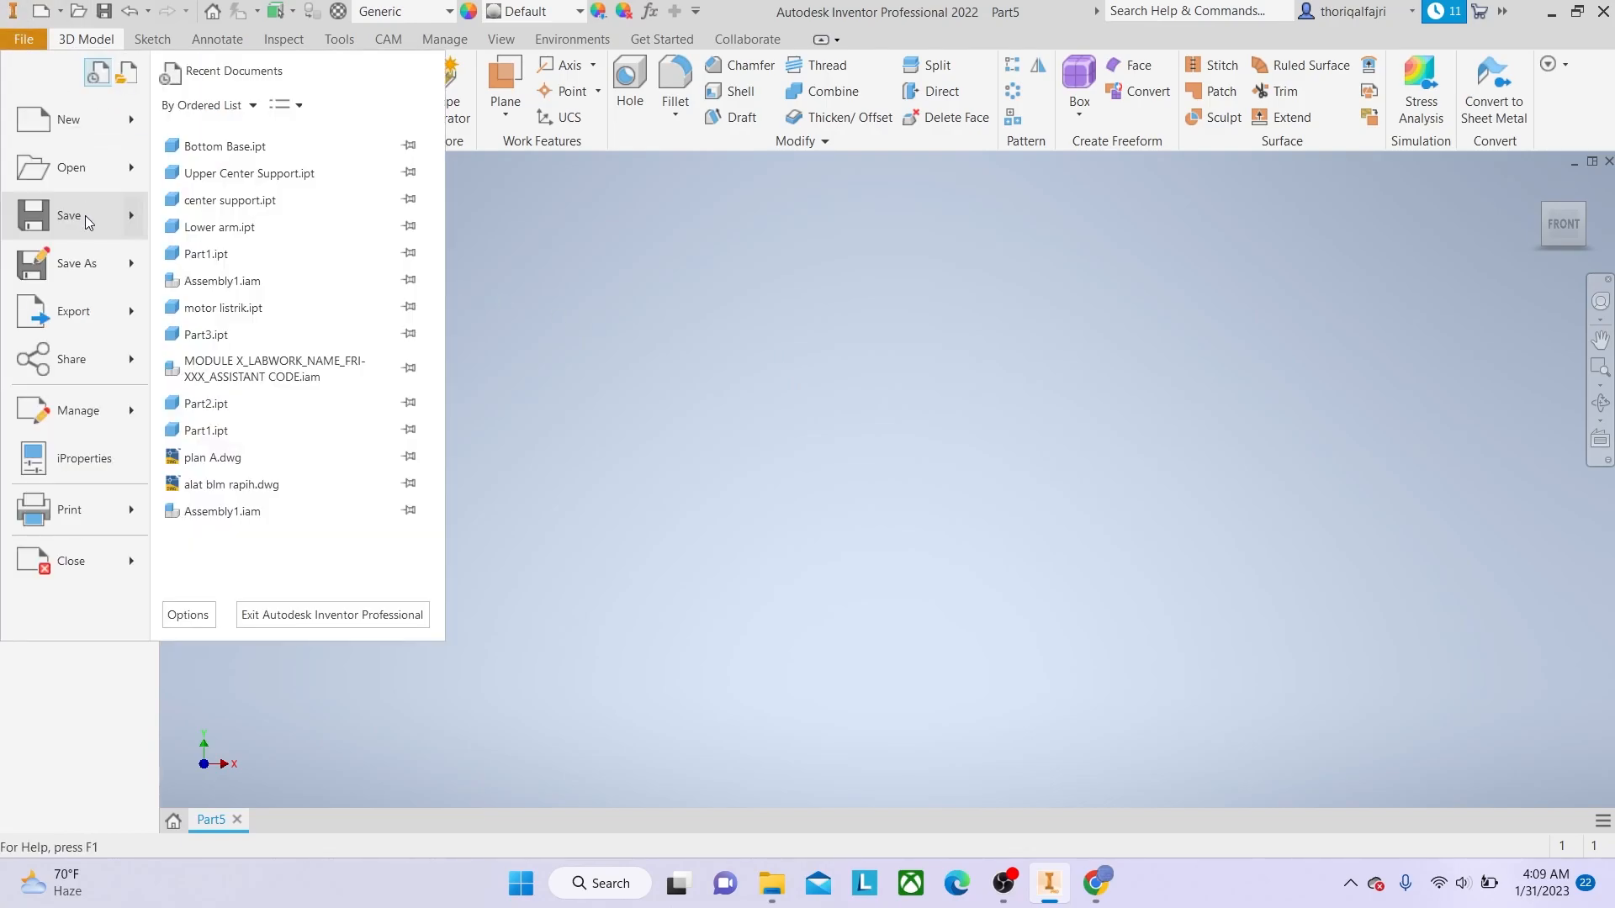
click(84, 215)
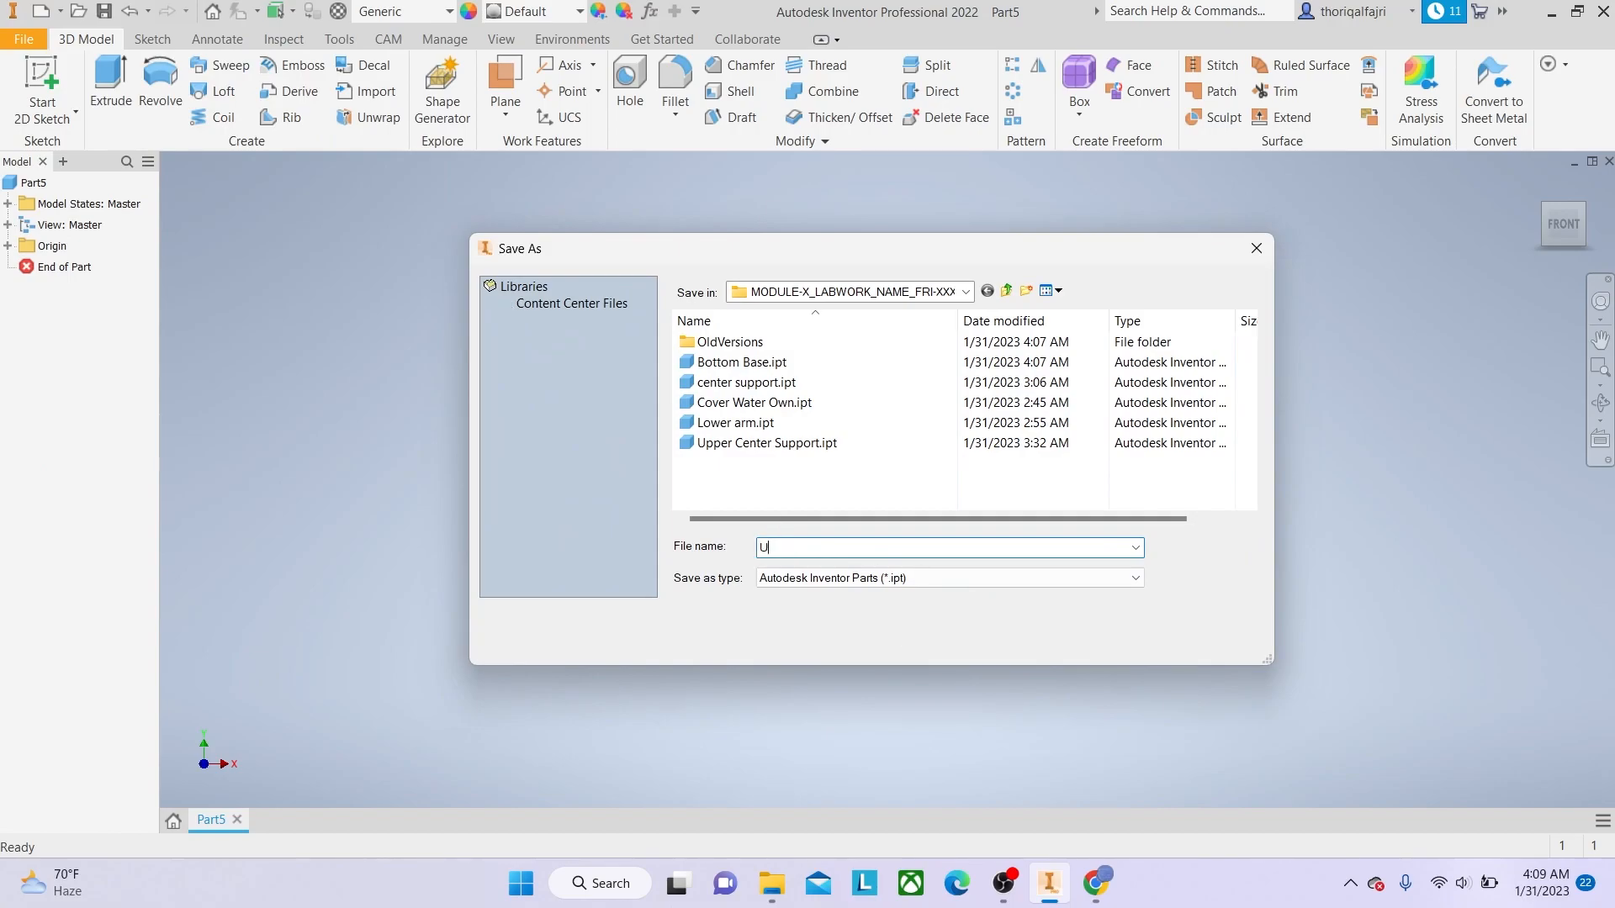
text(Upper Base)
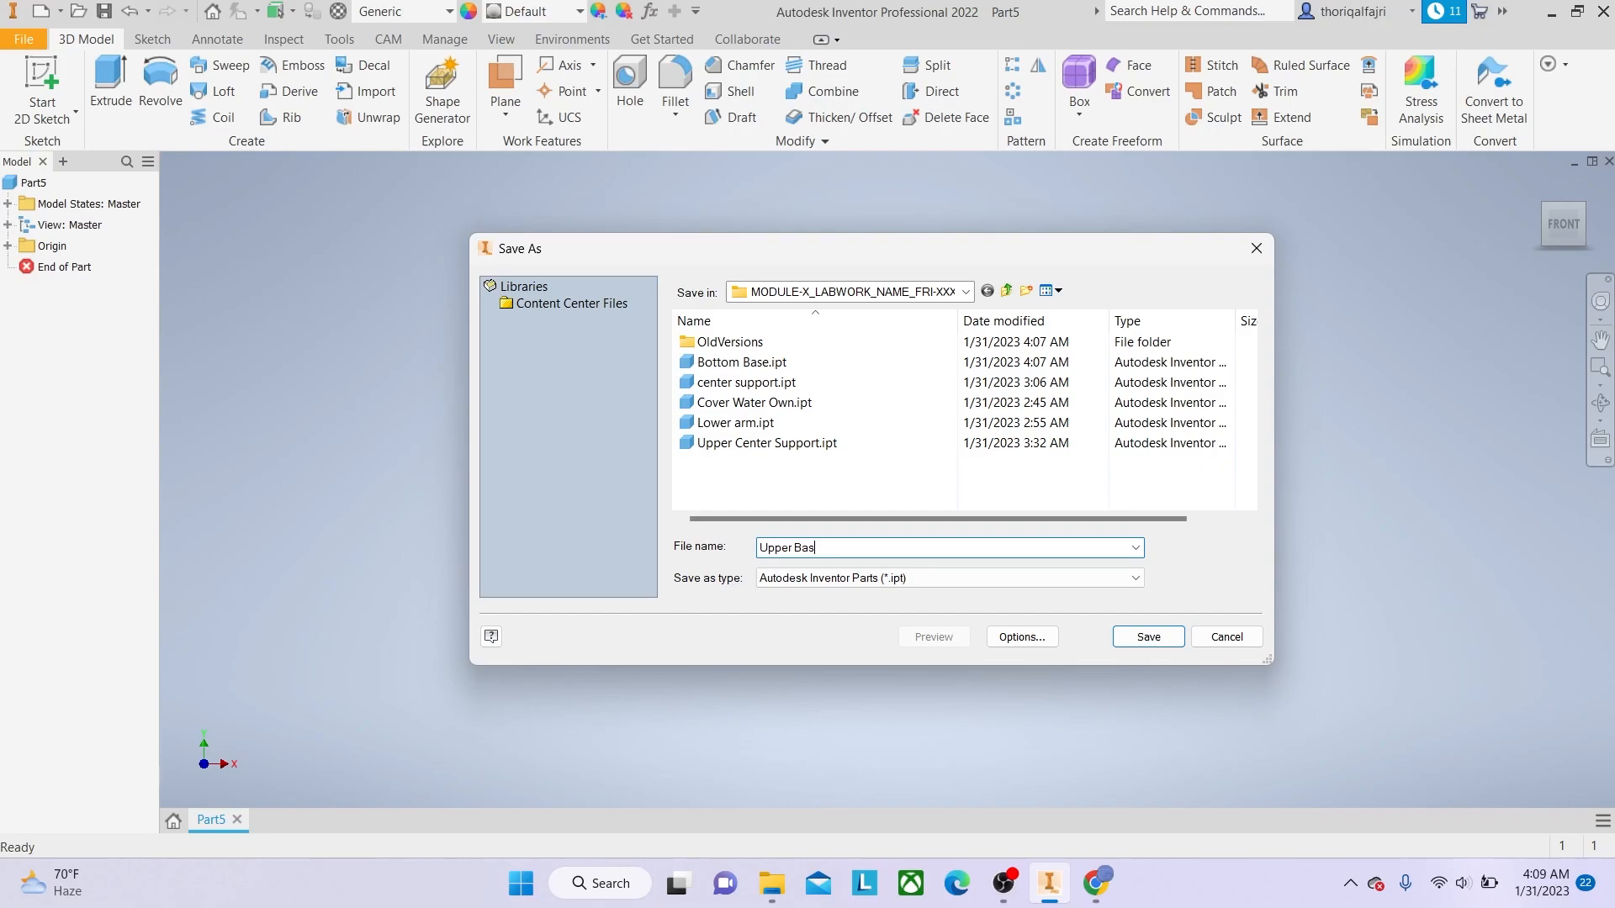
click(1144, 639)
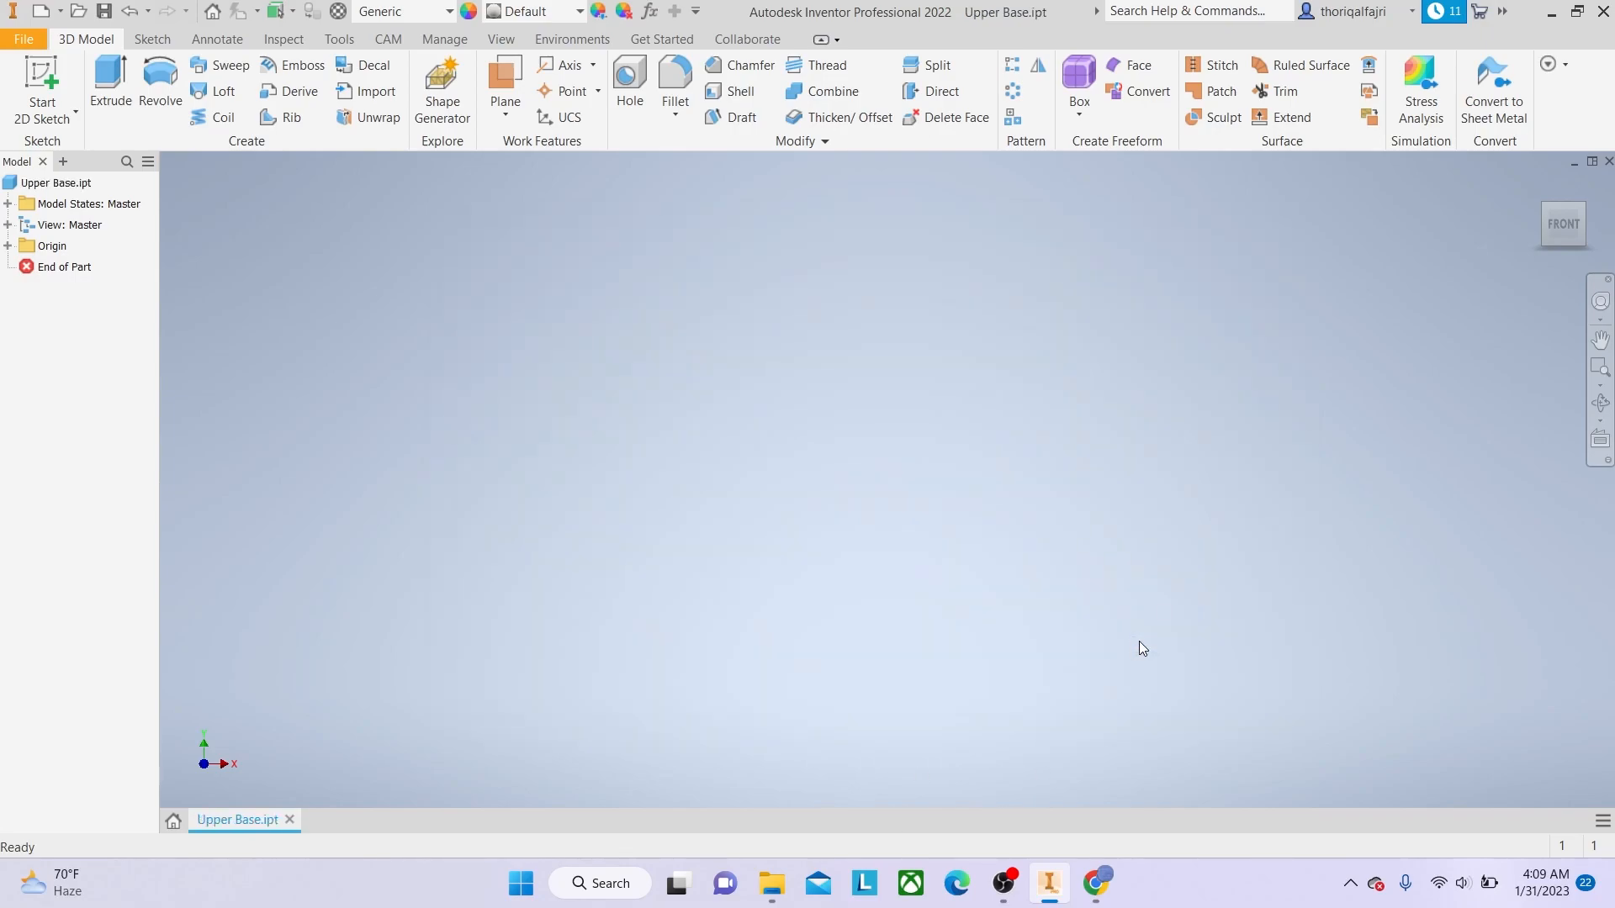
Start a 2D sketch on the front-facing origin plane.
click(75, 112)
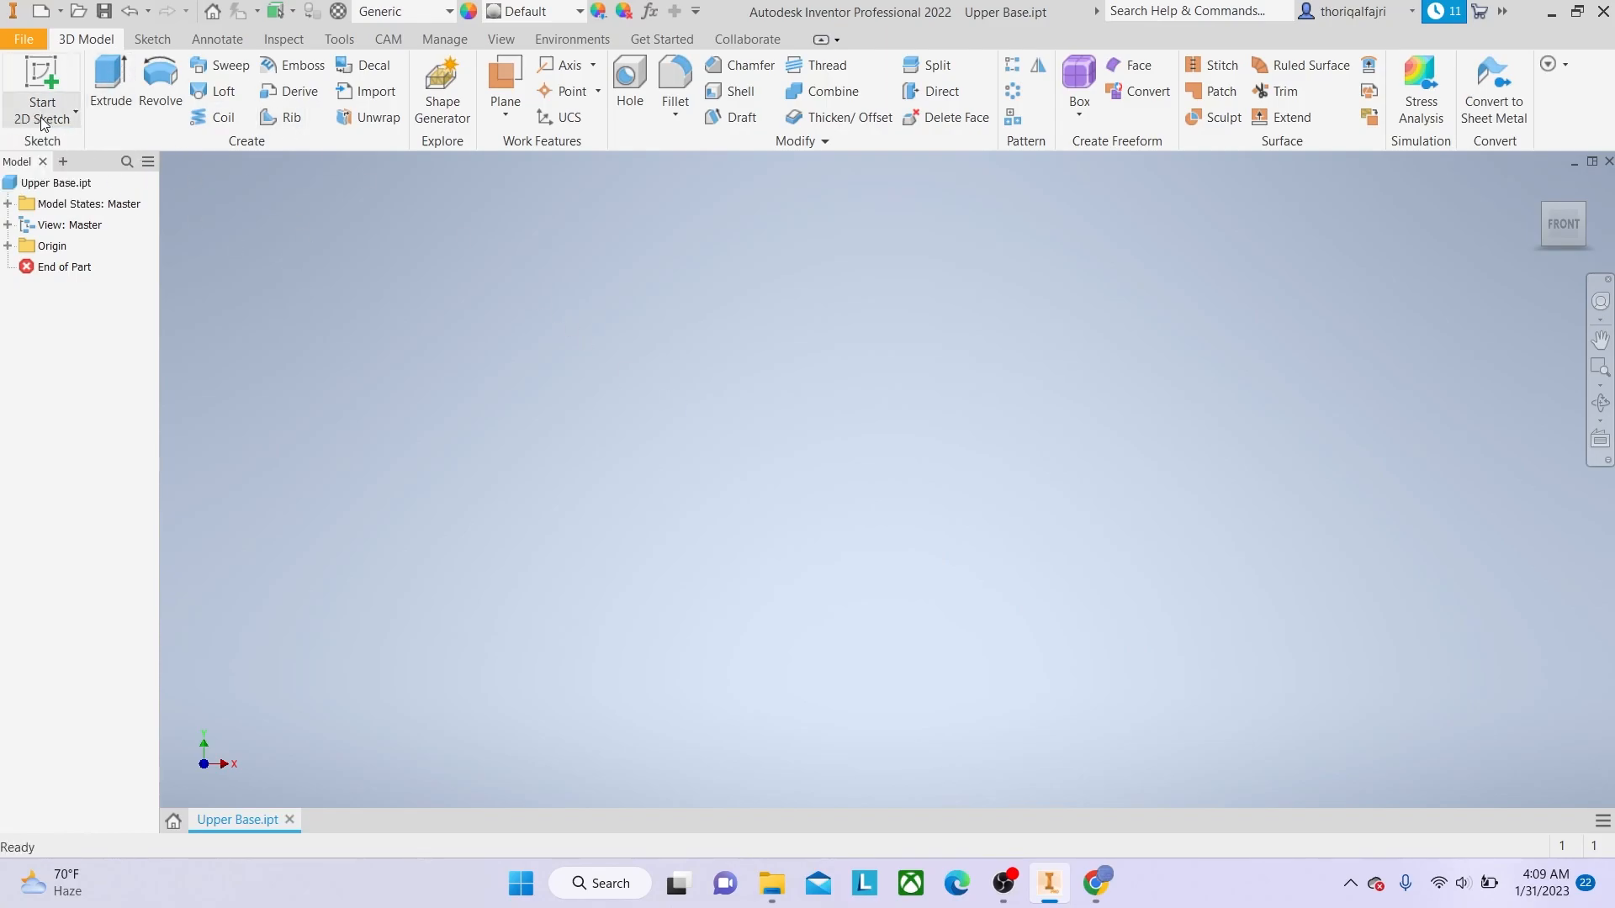
click(42, 124)
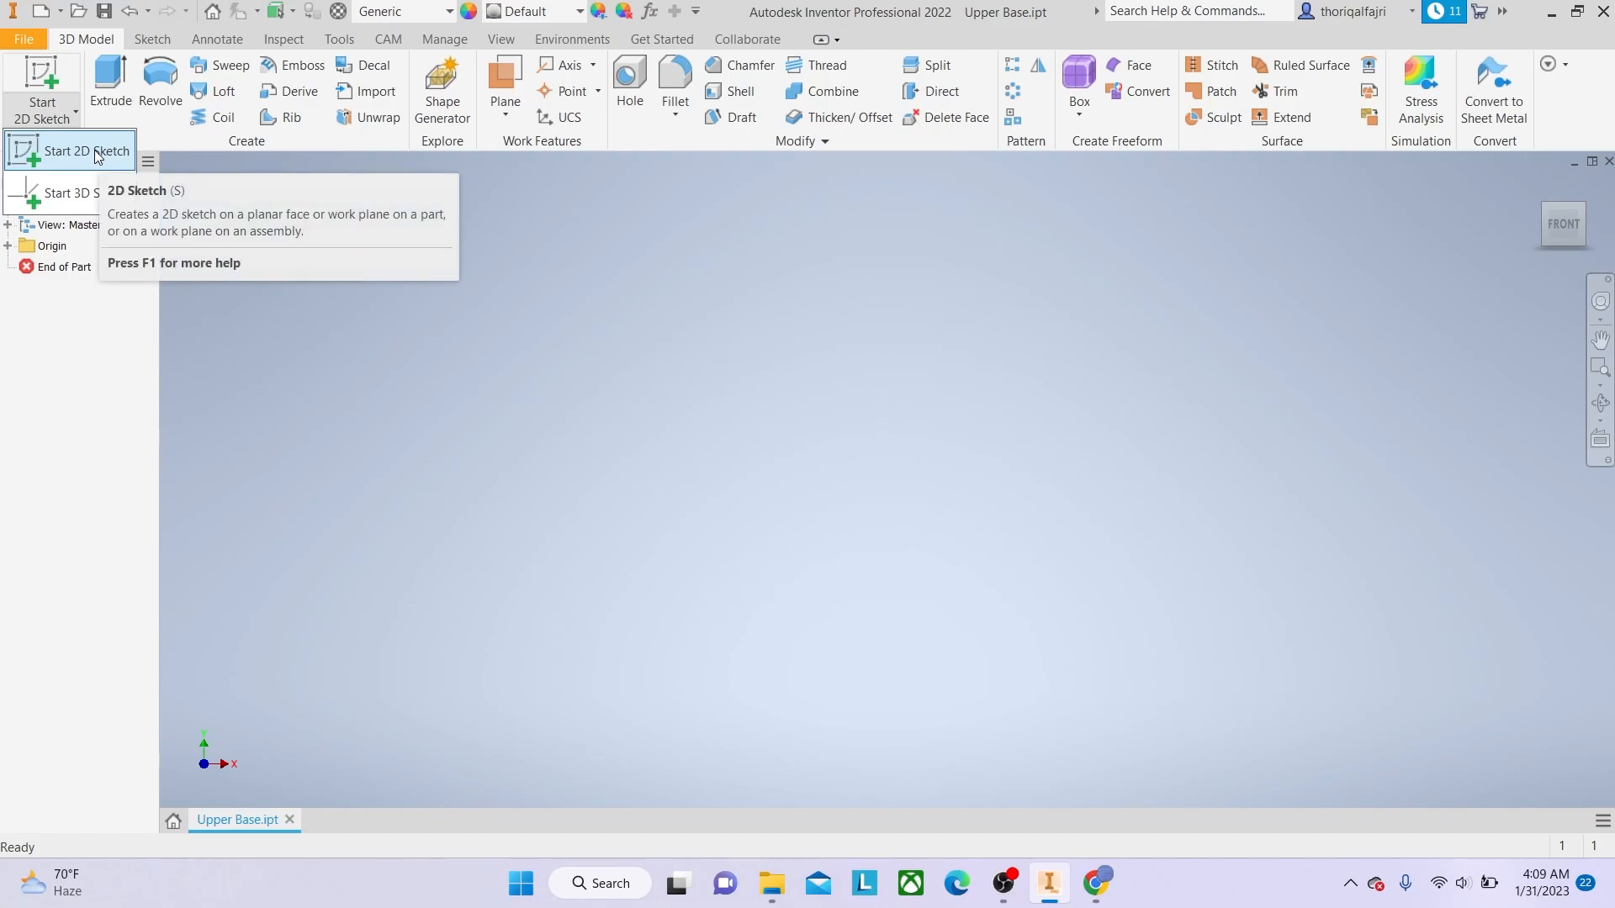
click(86, 151)
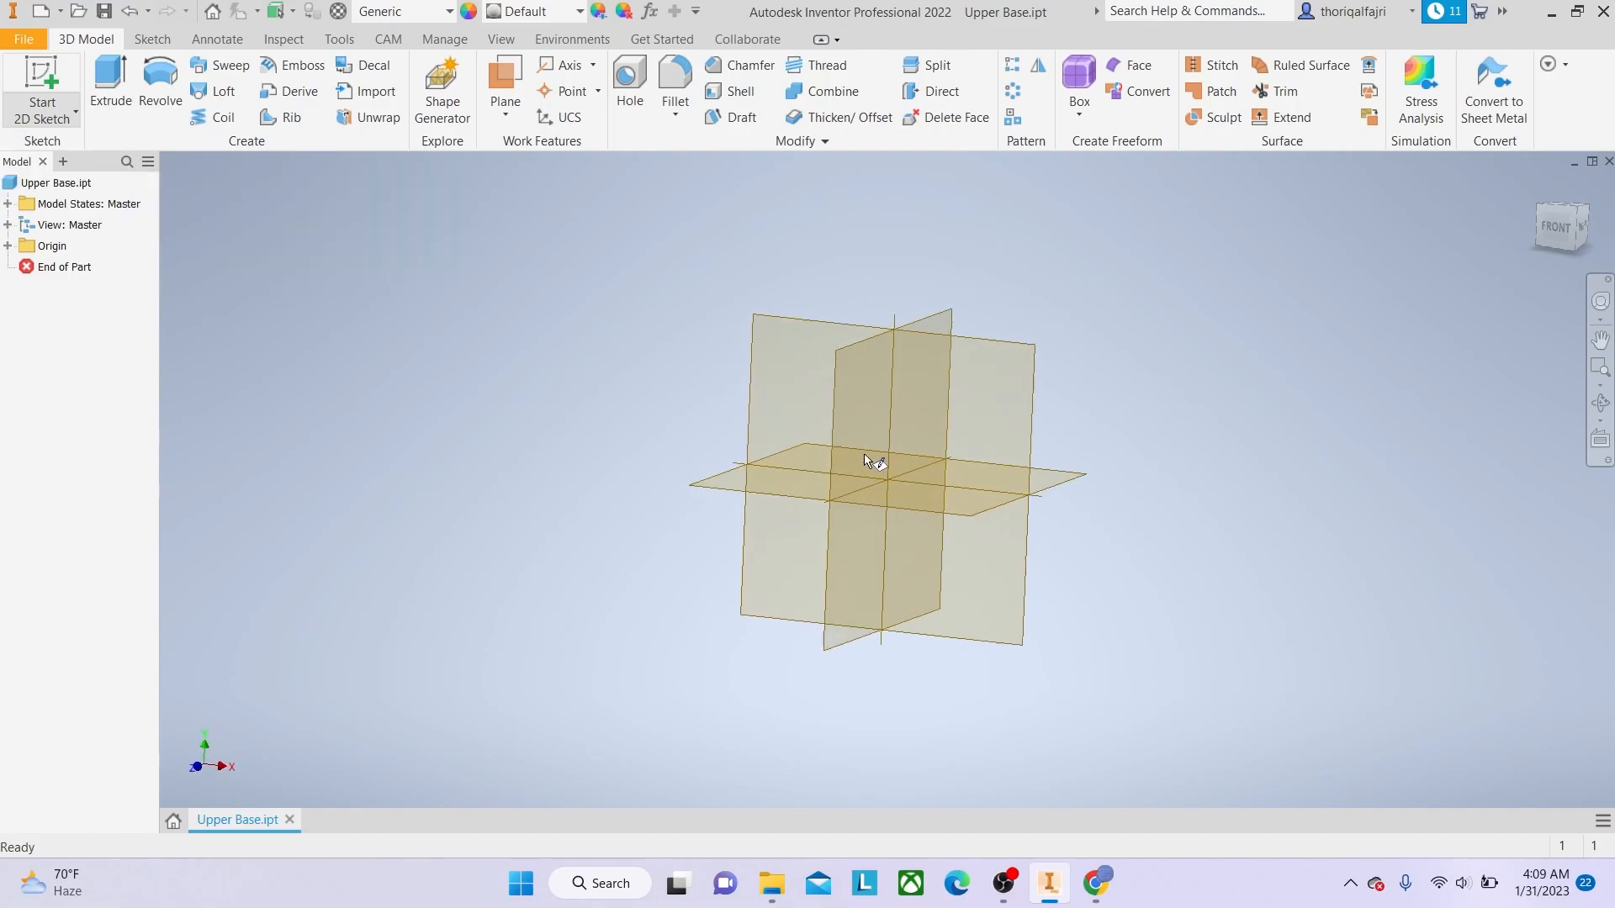
click(977, 392)
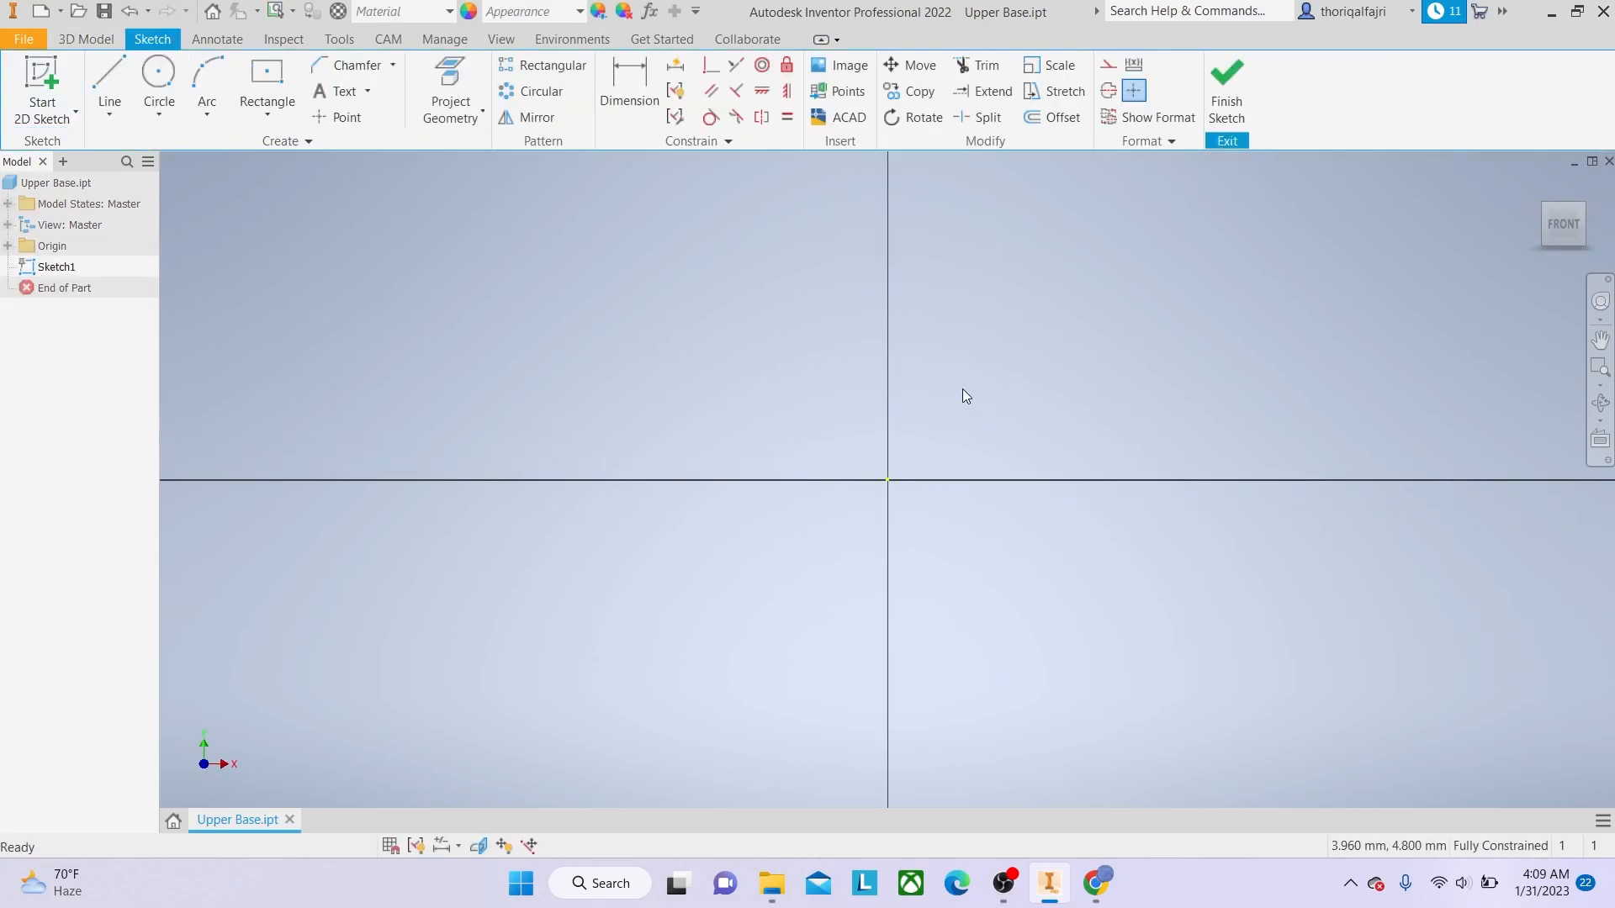
Draw a two-point center rectangle 190 mm wide and 195 mm high, centered on the sketch origin.
click(281, 121)
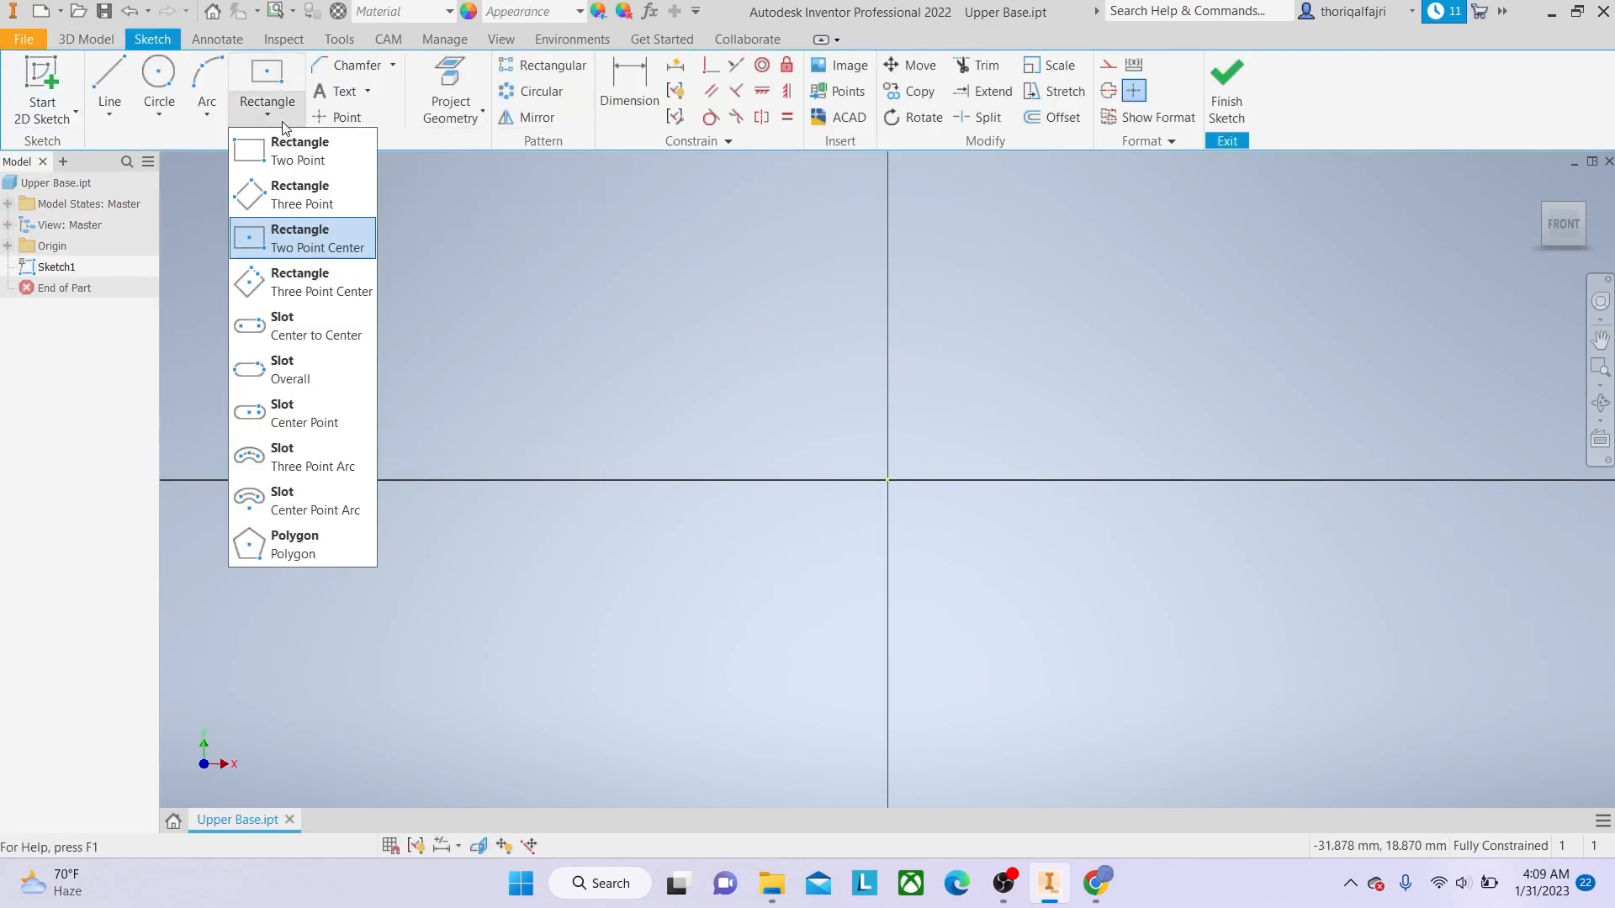
click(334, 244)
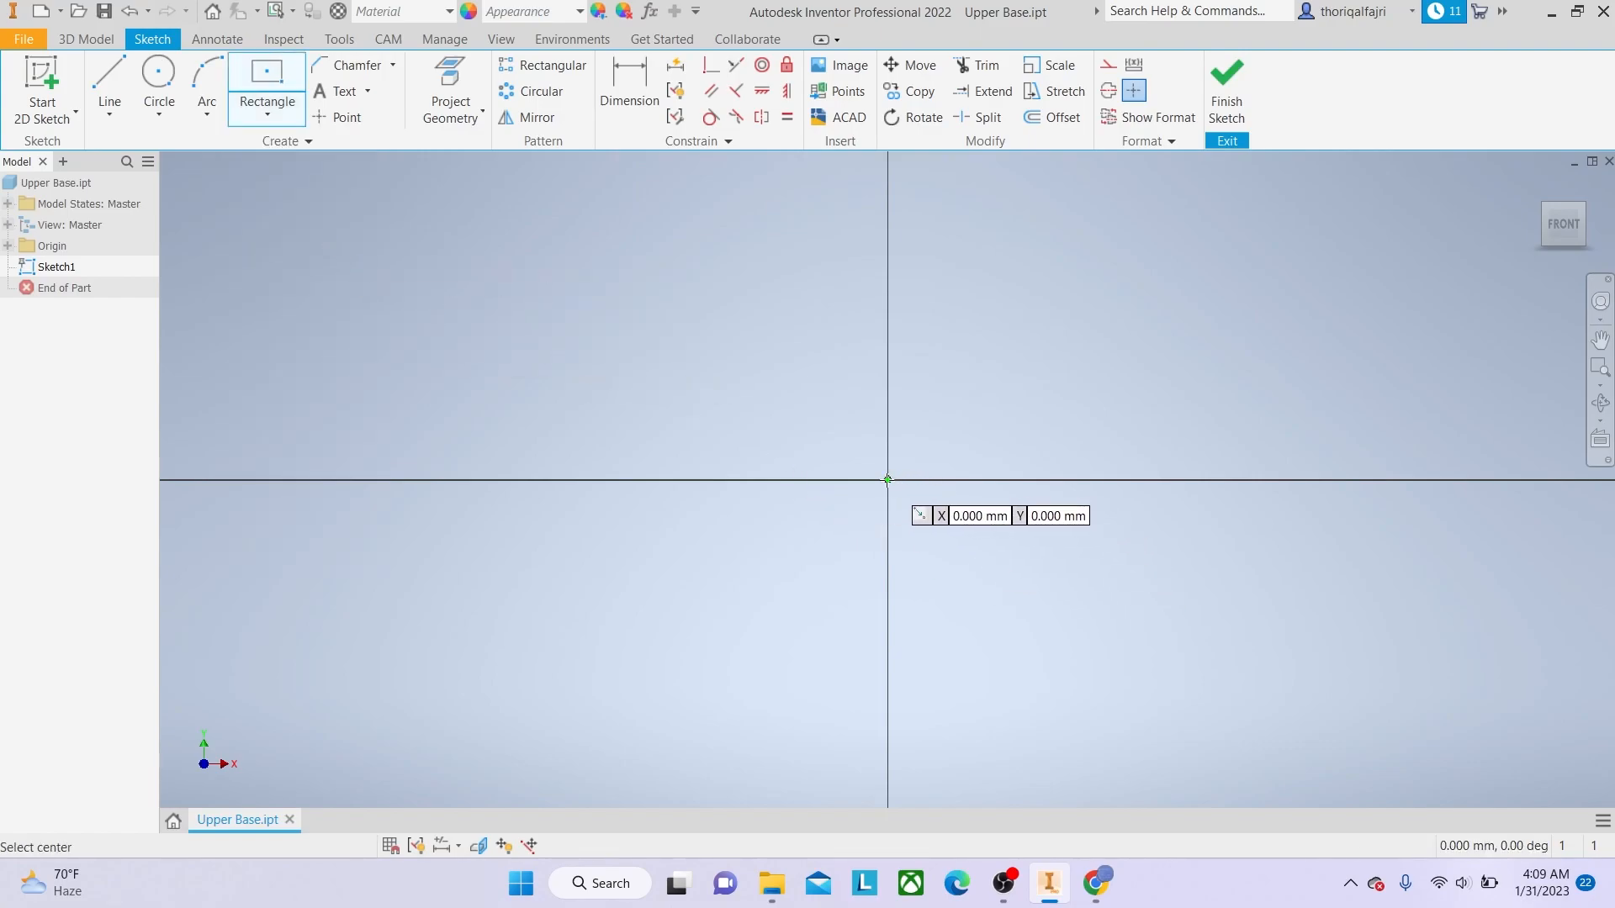
click(888, 479)
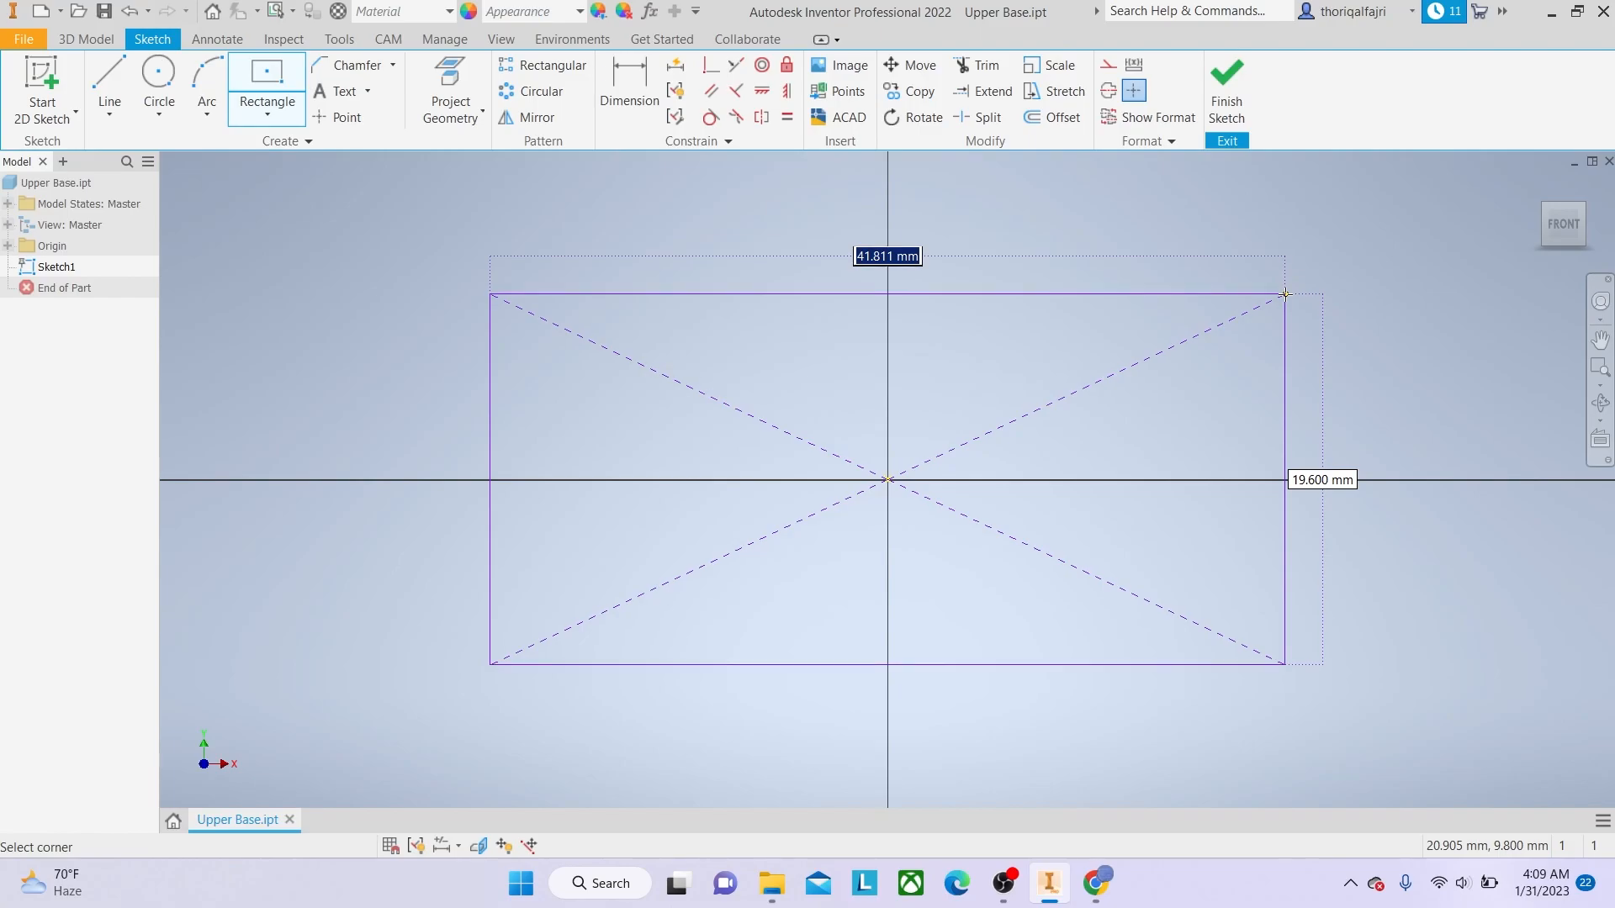
text(190)
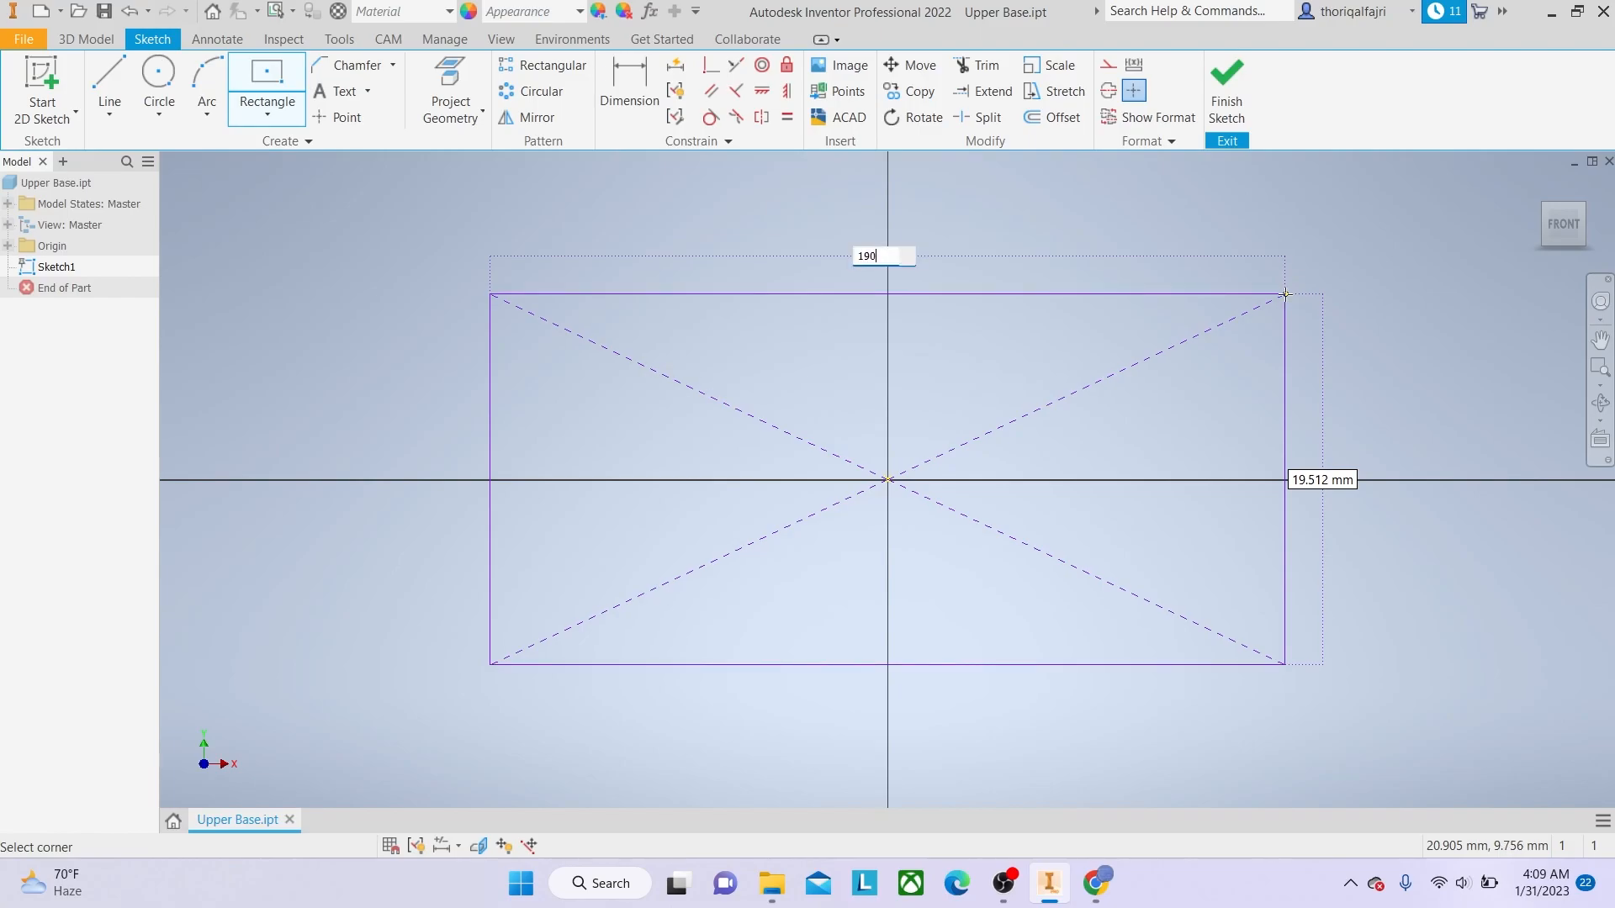
key(Tab)
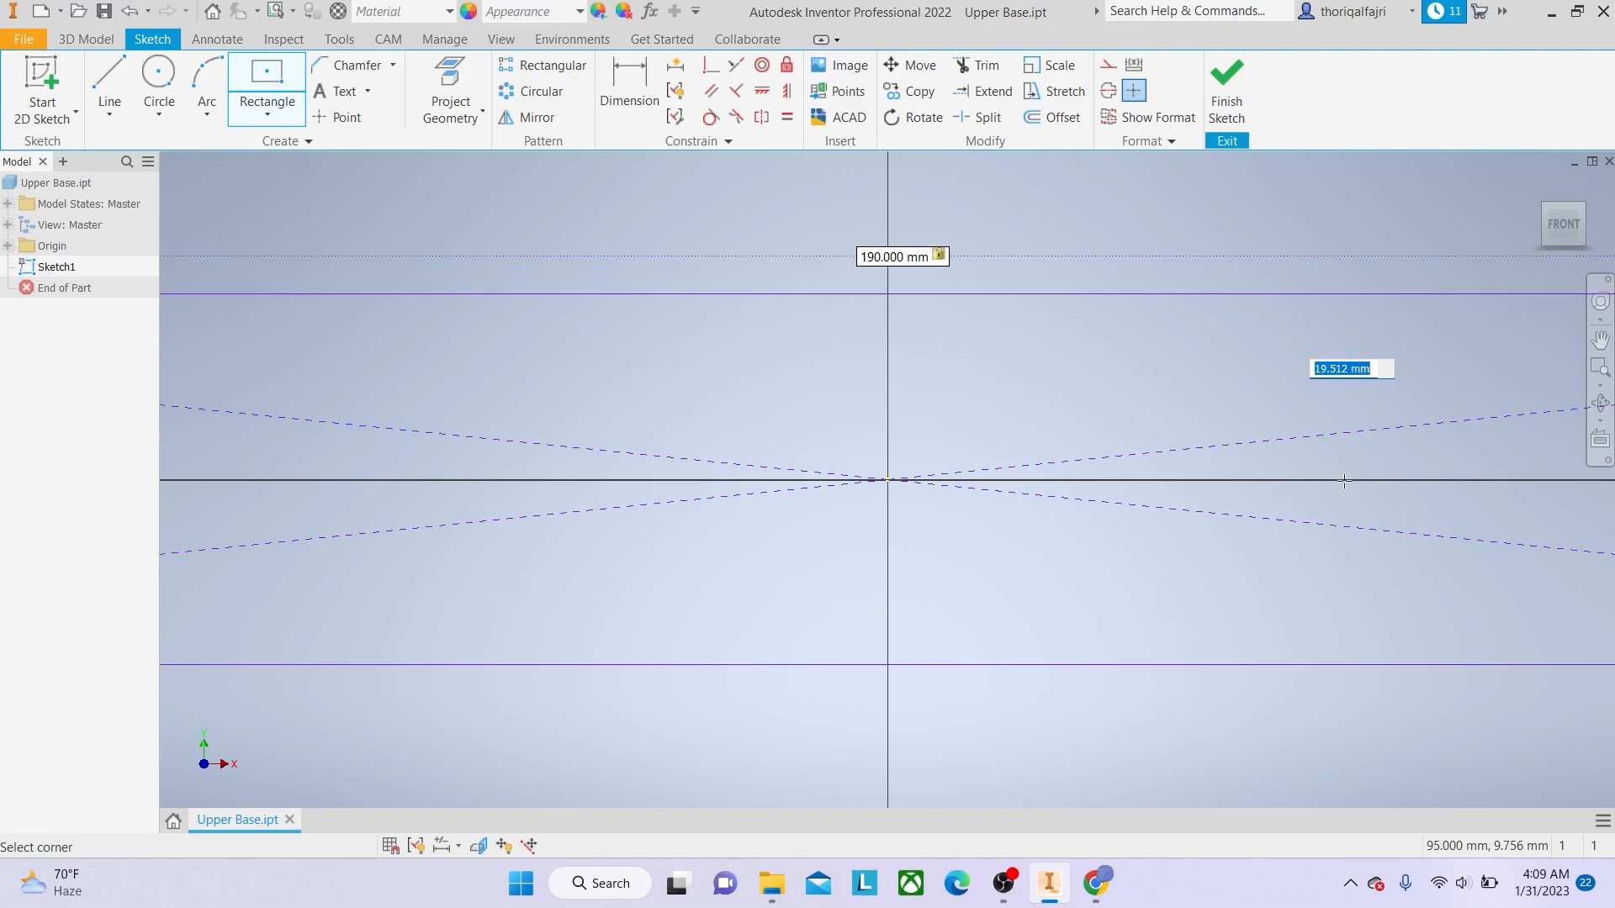
text(195)
key(Return)
scroll(1130, 411, up, 10)
scroll(1128, 412, down, 3)
middle_drag(1128, 412, 837, 497)
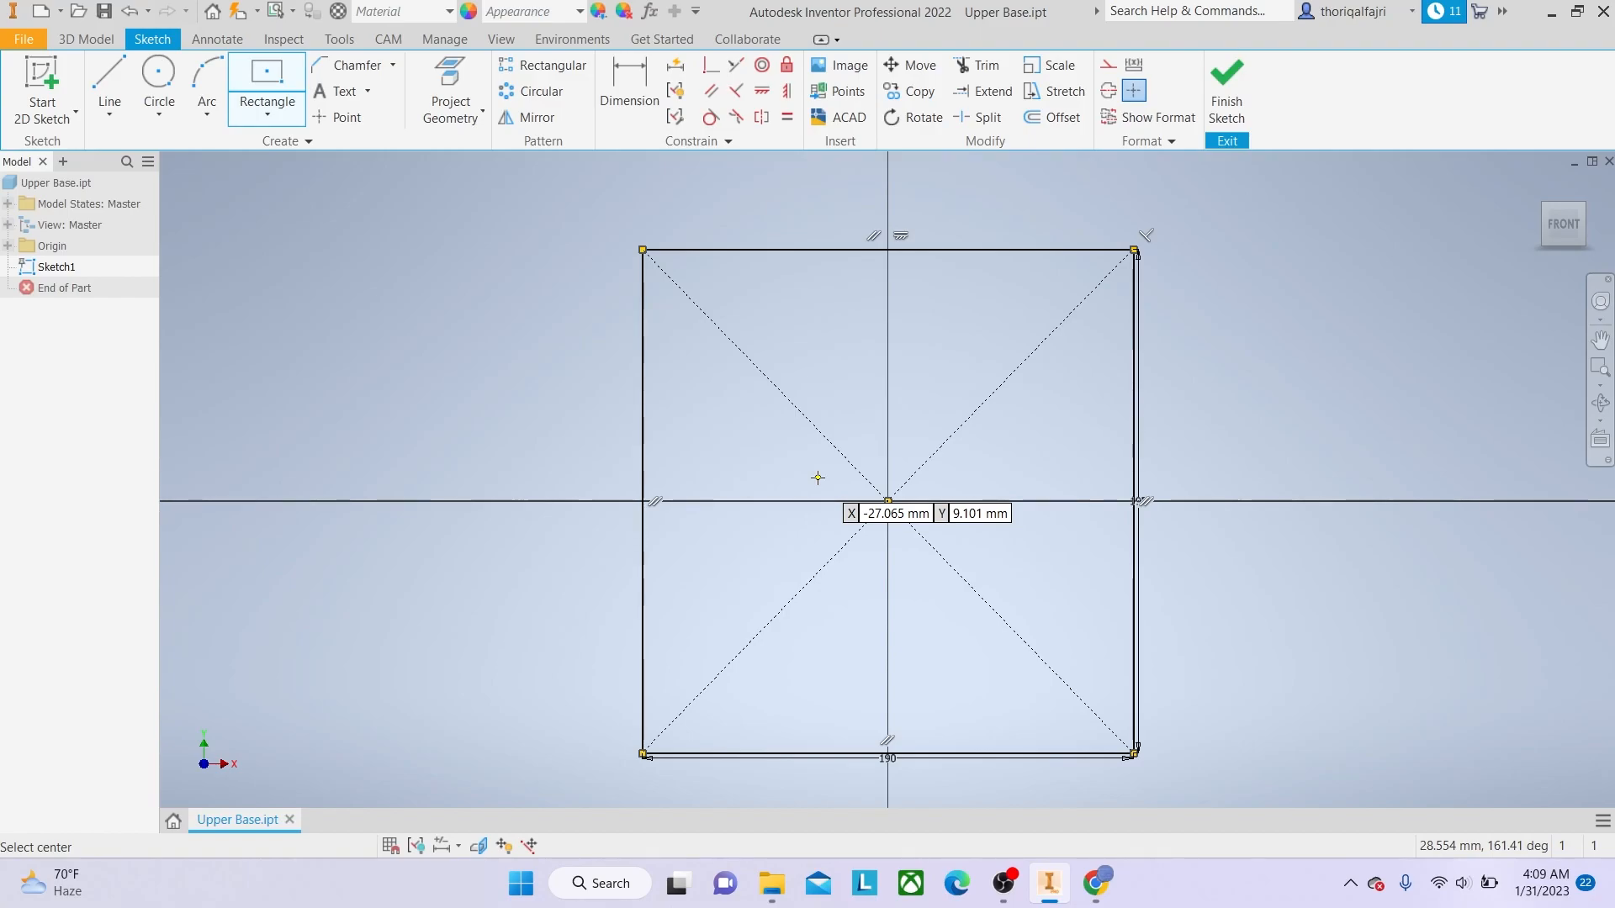
key(Escape)
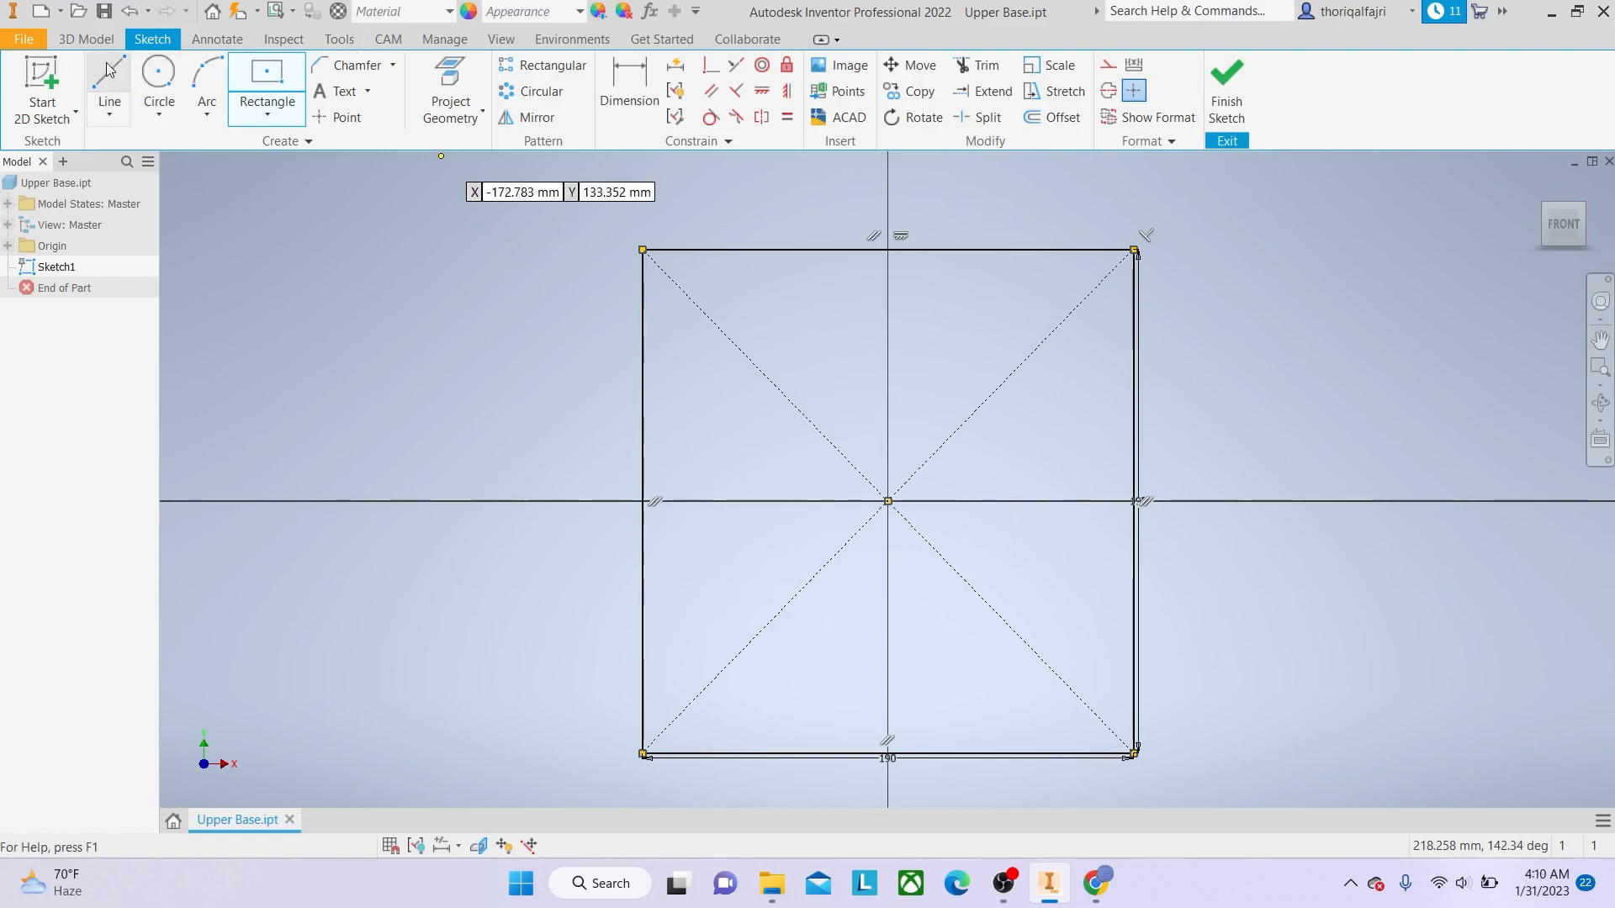
Draw two inward-slanting lines from the rectangle's bottom corners to its top edge, at about 78° on the left and 75° on the right.
key(l)
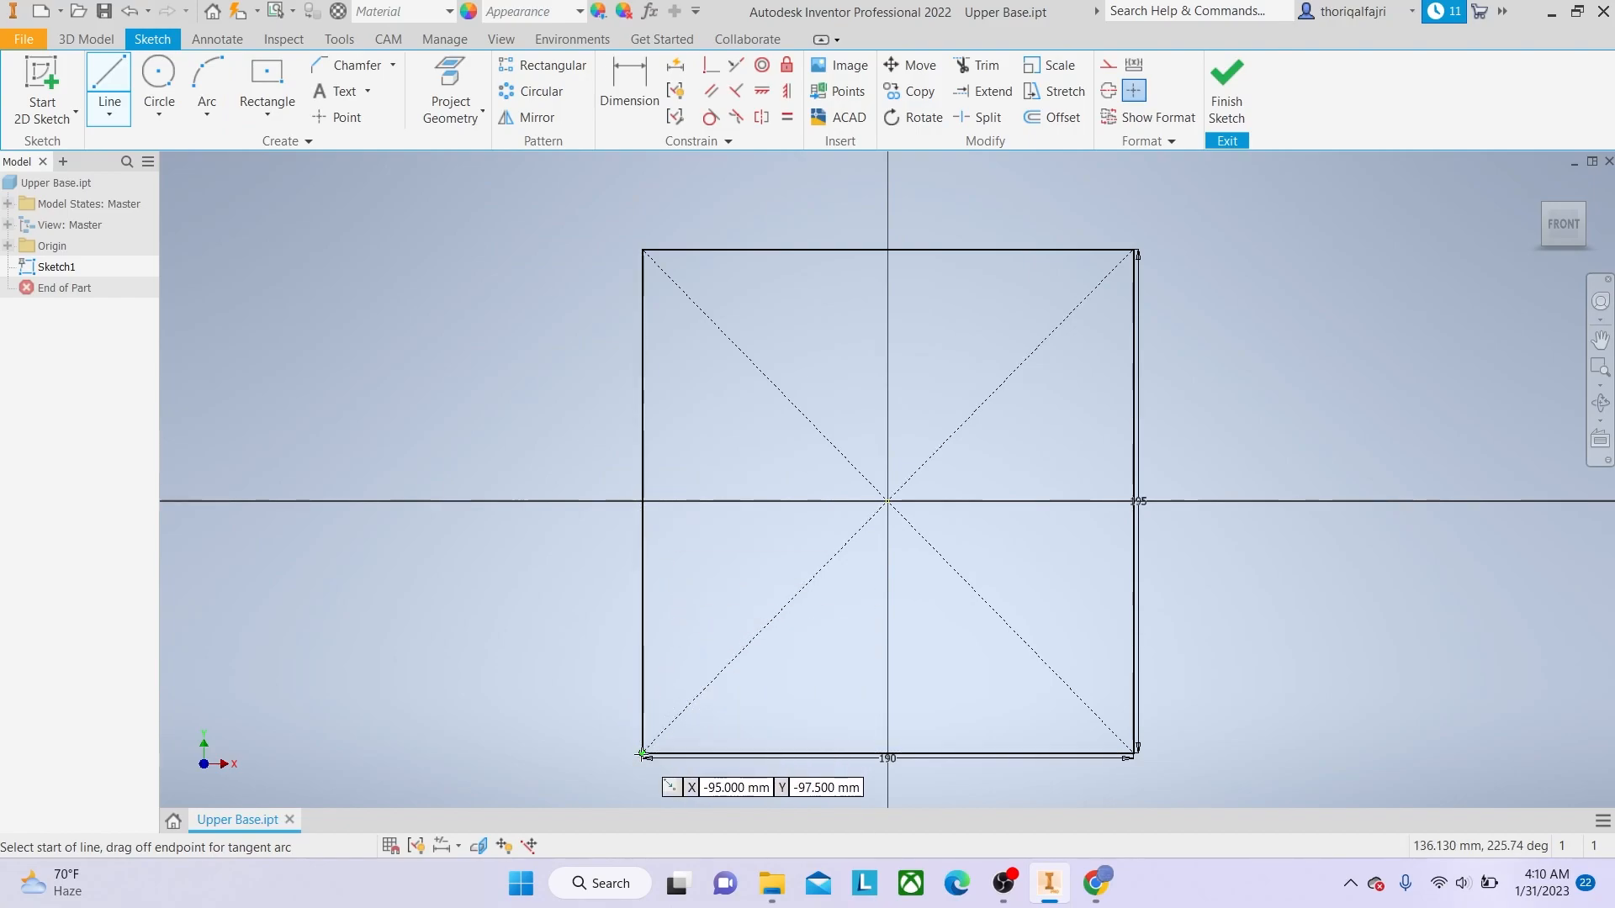
click(644, 755)
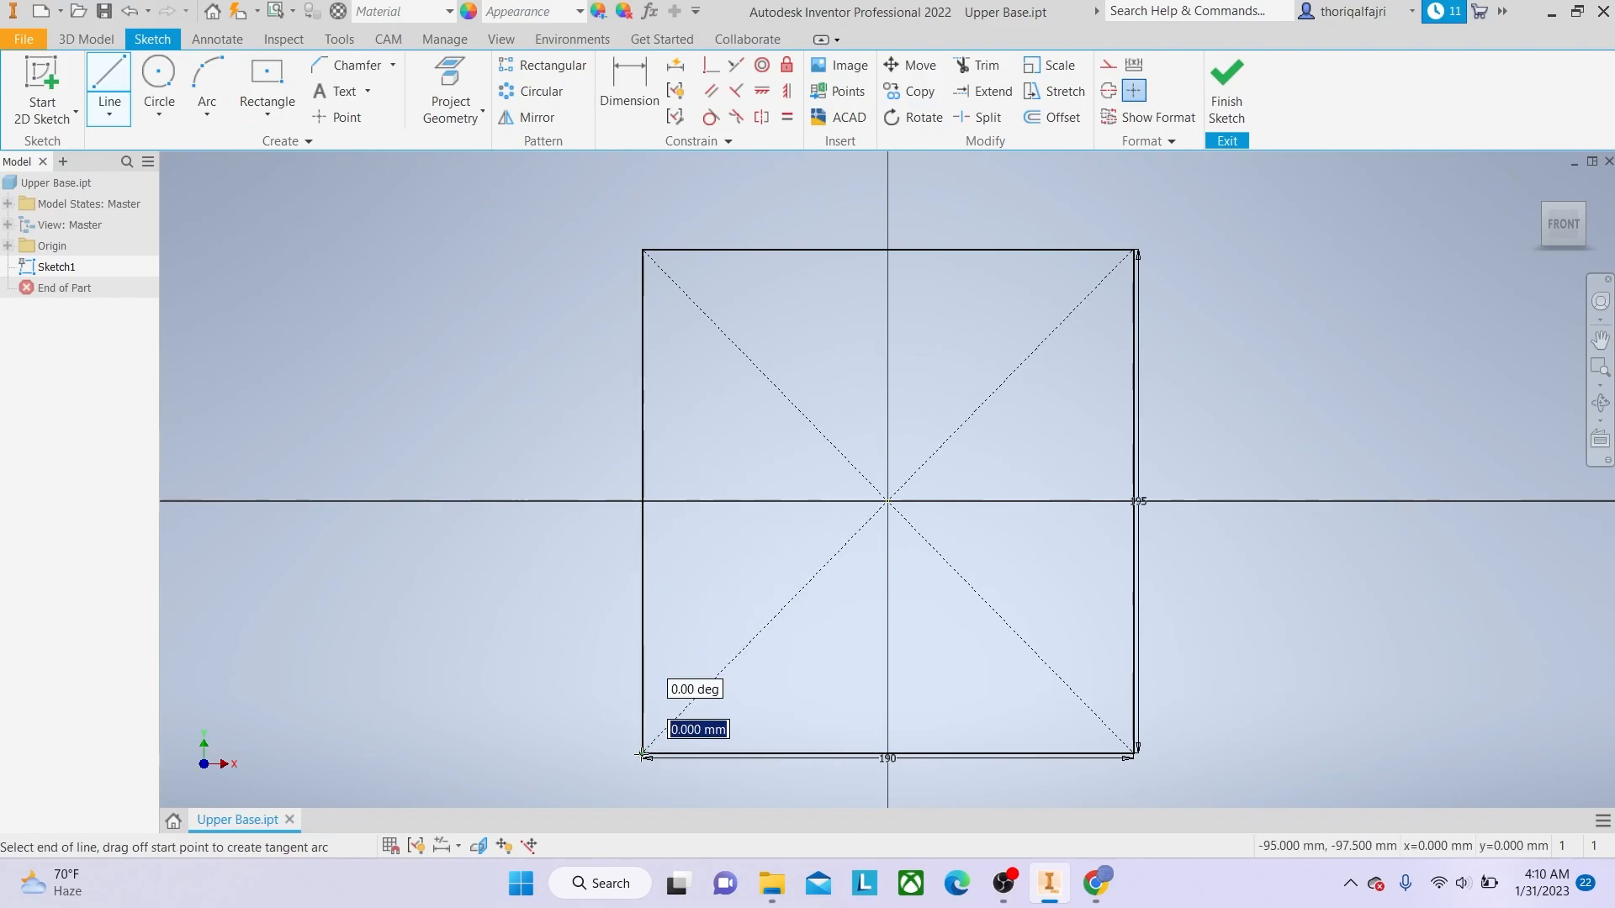
double_click(750, 249)
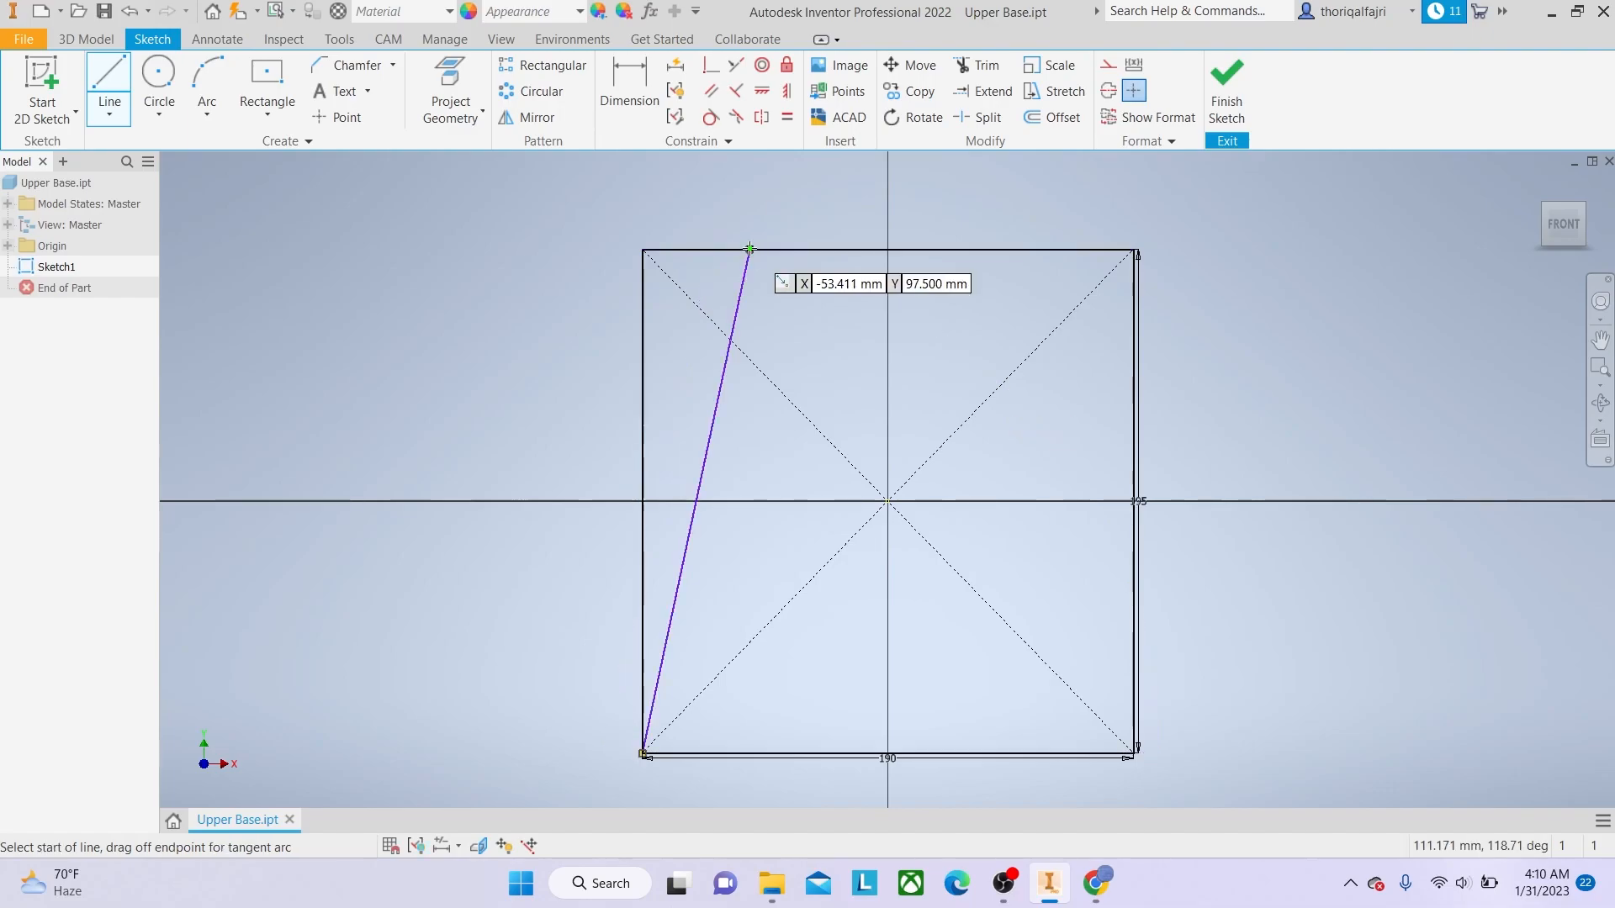
click(1133, 751)
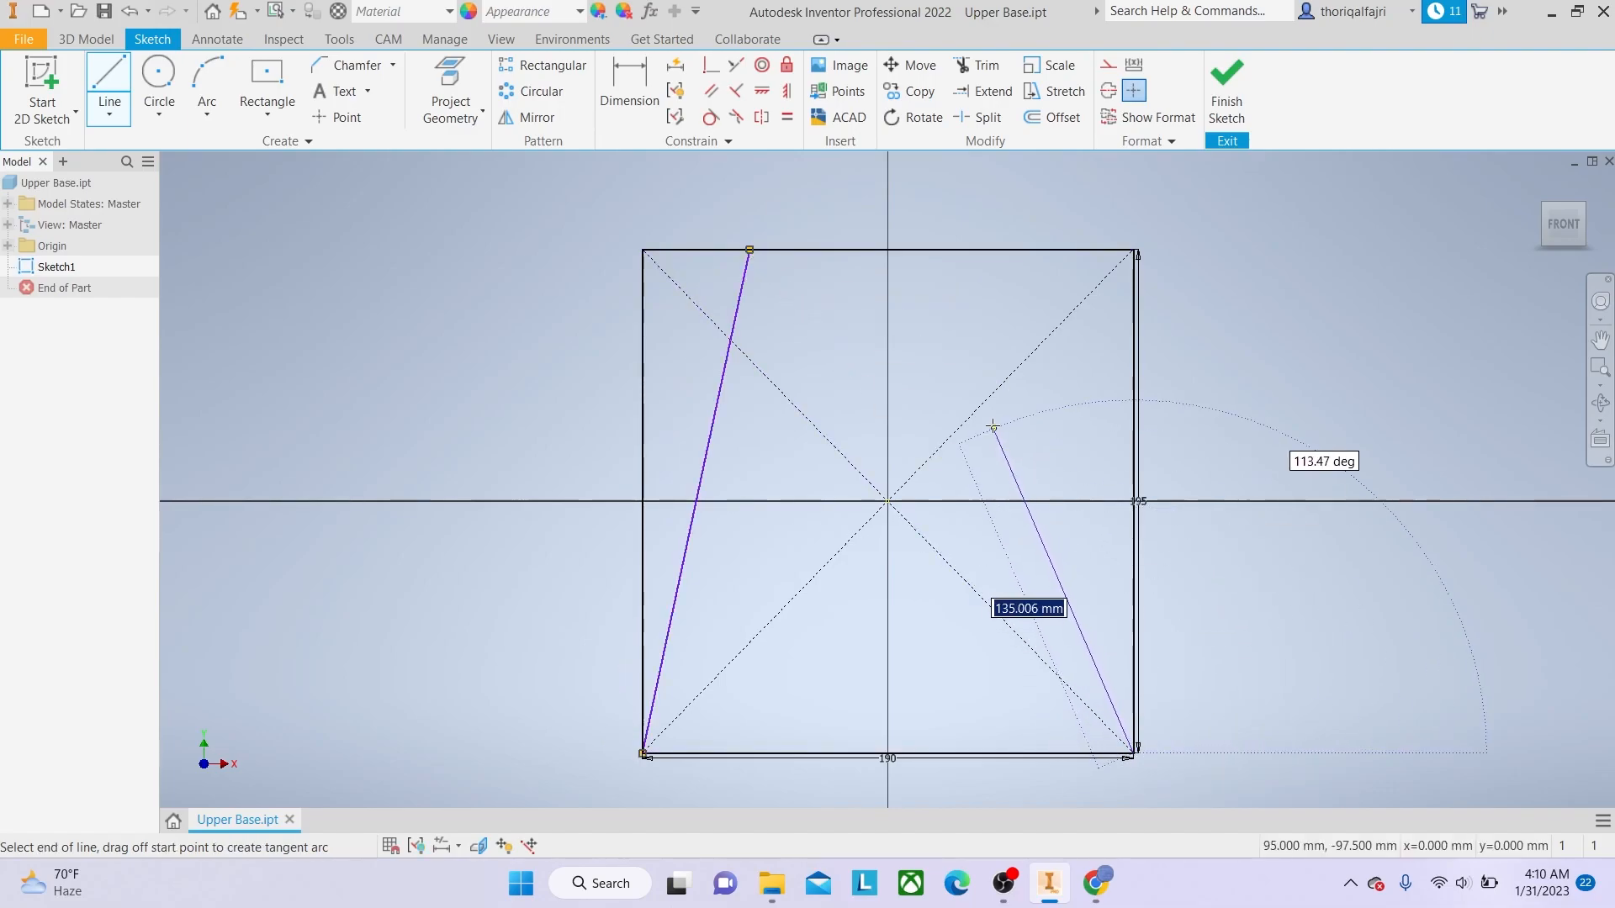
double_click(996, 250)
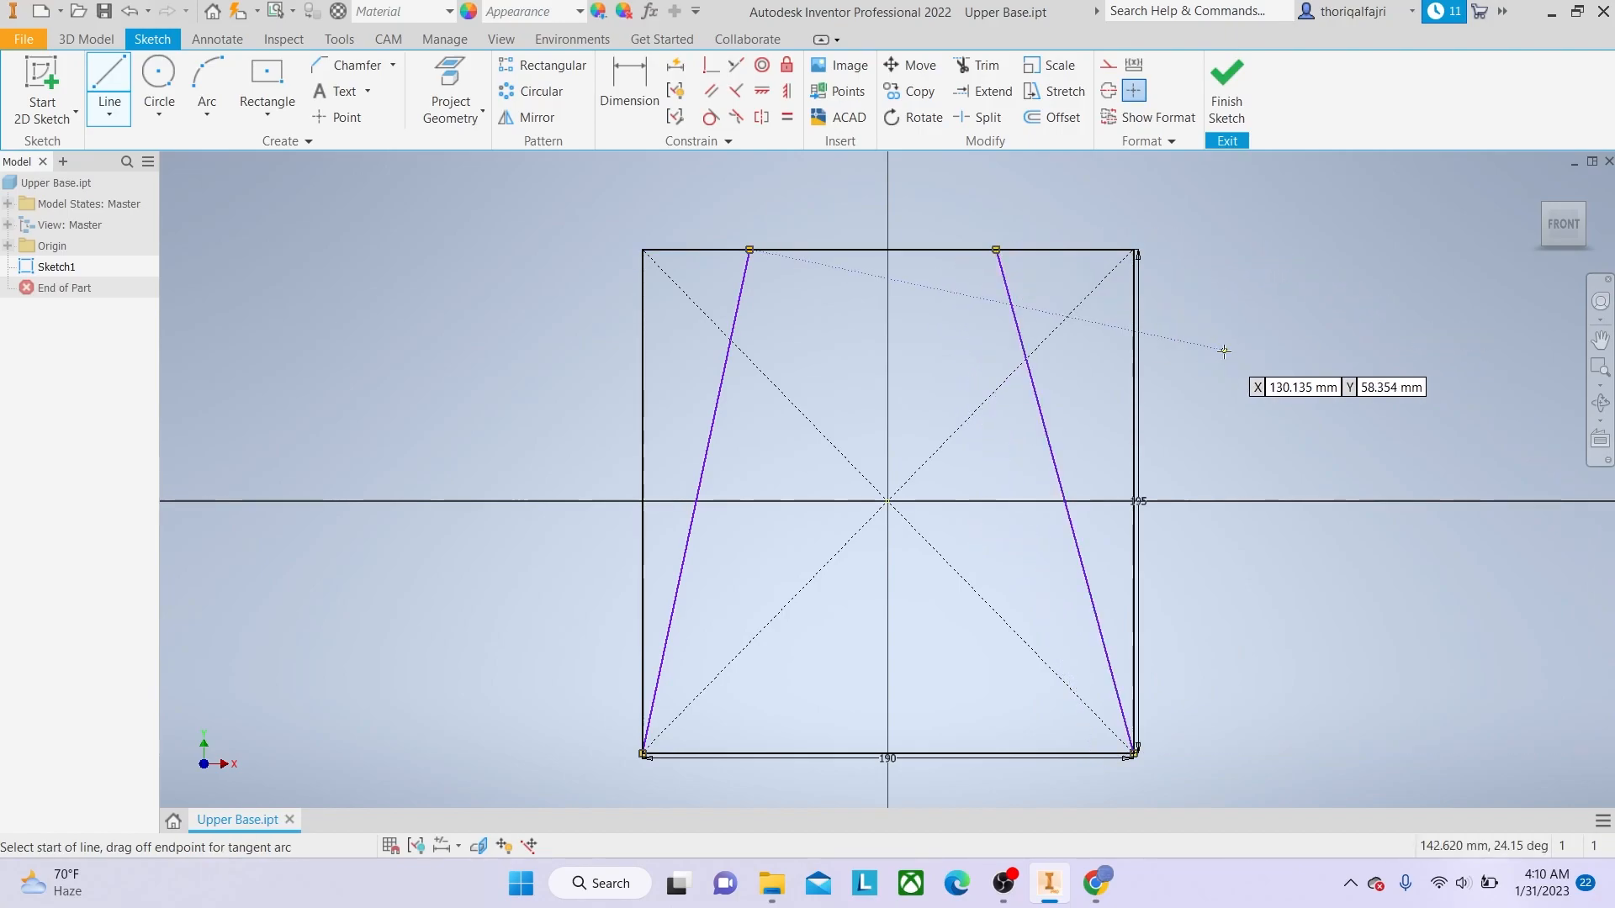
right_click(1224, 350)
click(1299, 354)
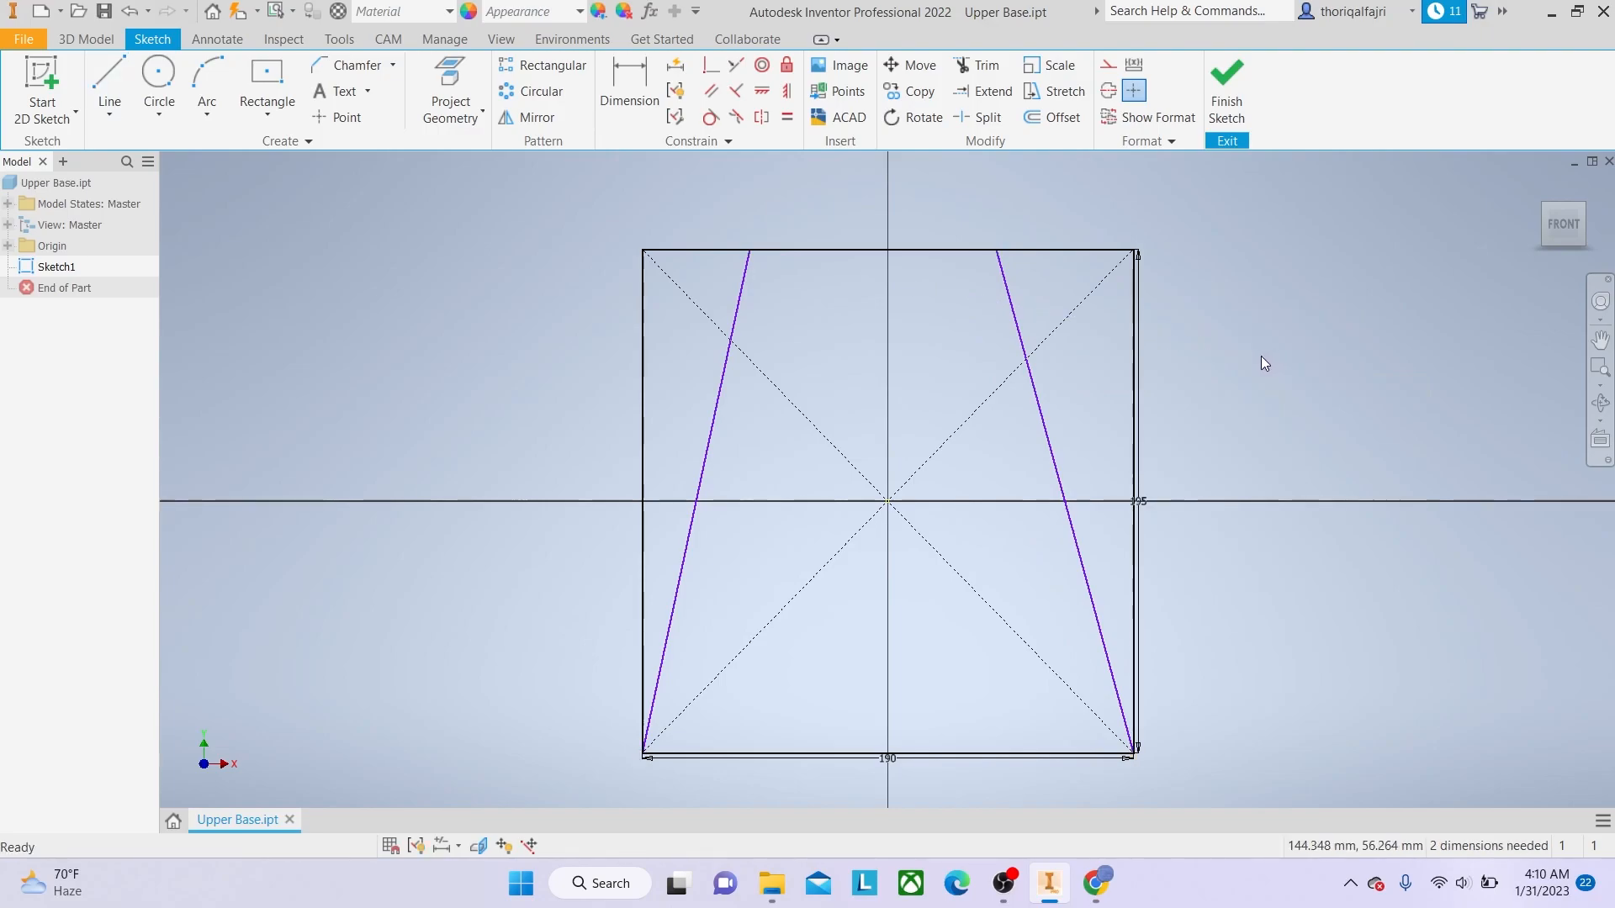
Dimension the angle between the left slanted line and the rectangle's bottom edge as 85°.
click(639, 83)
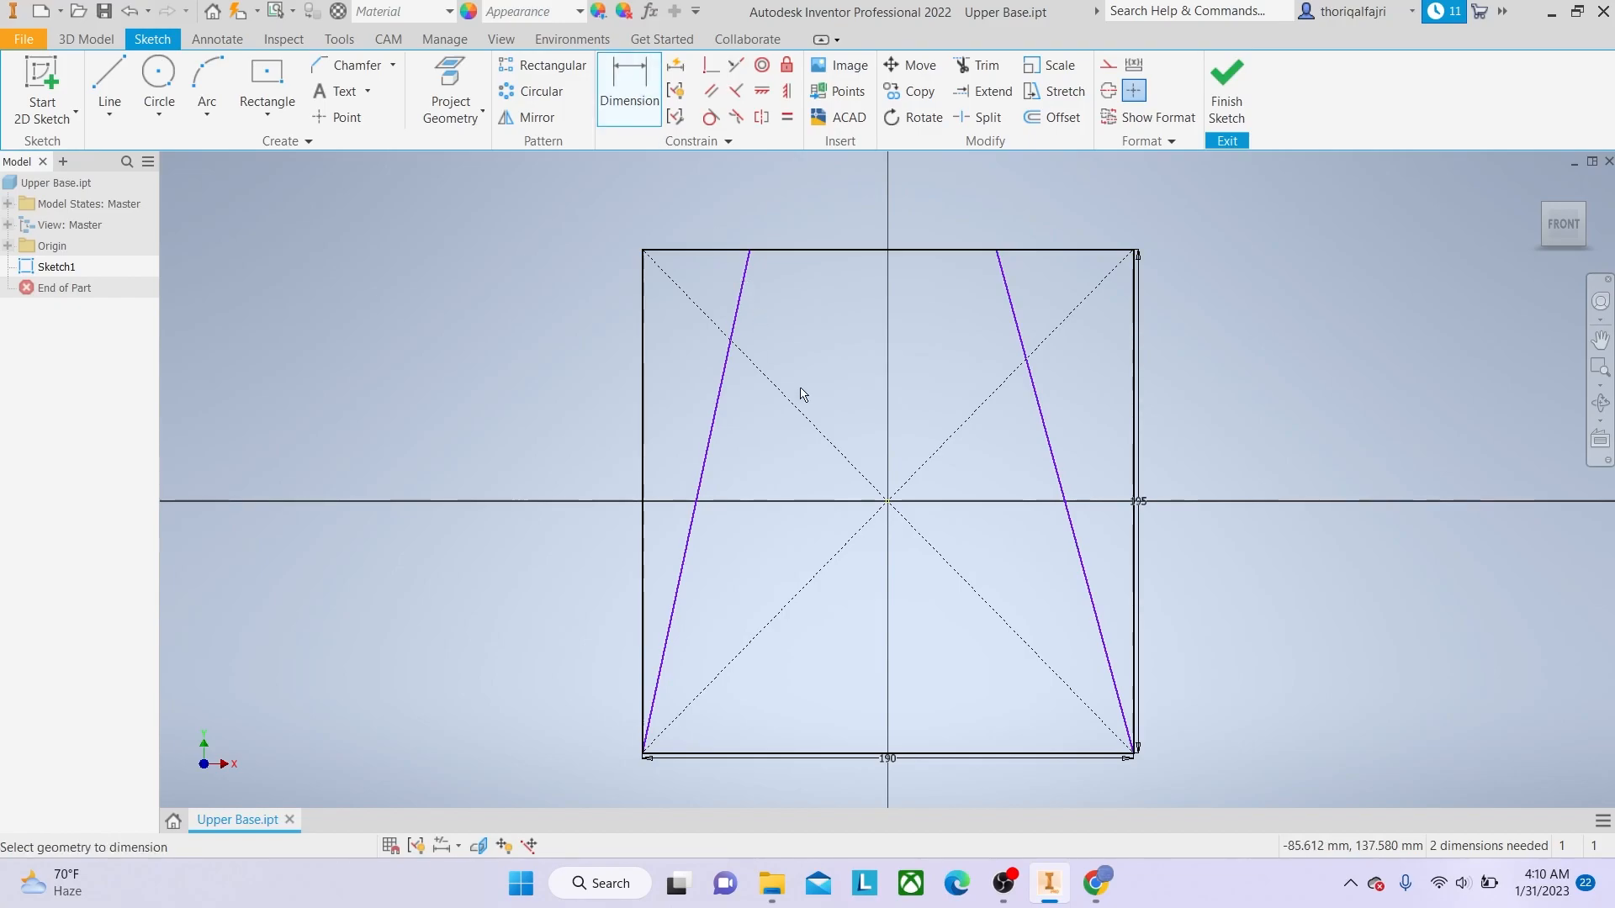
click(667, 645)
click(746, 755)
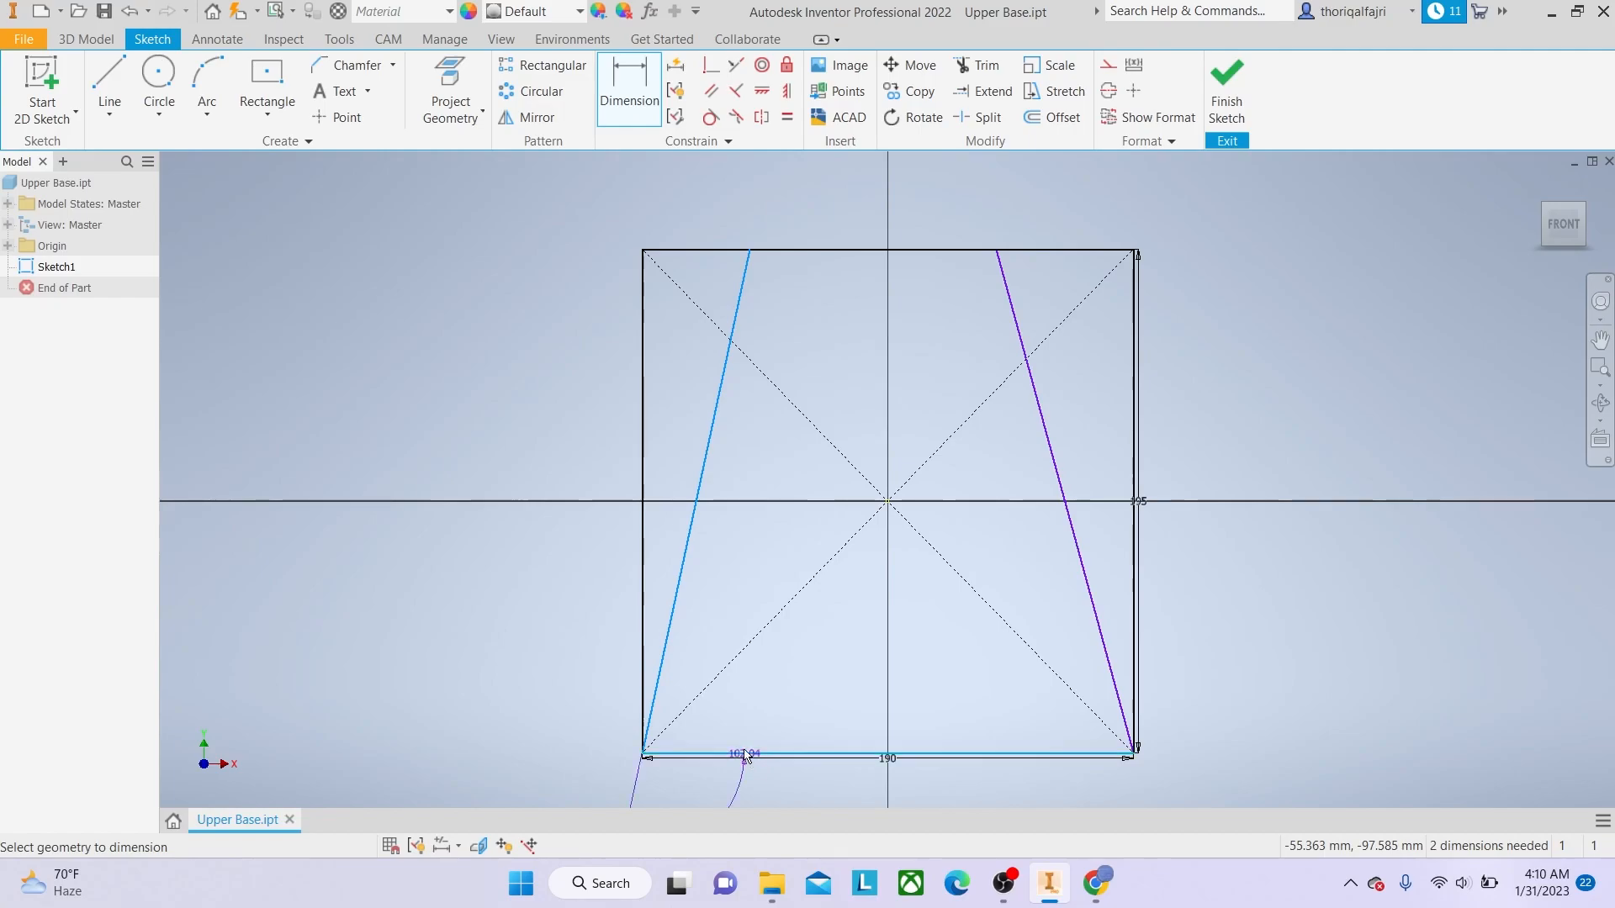
click(701, 716)
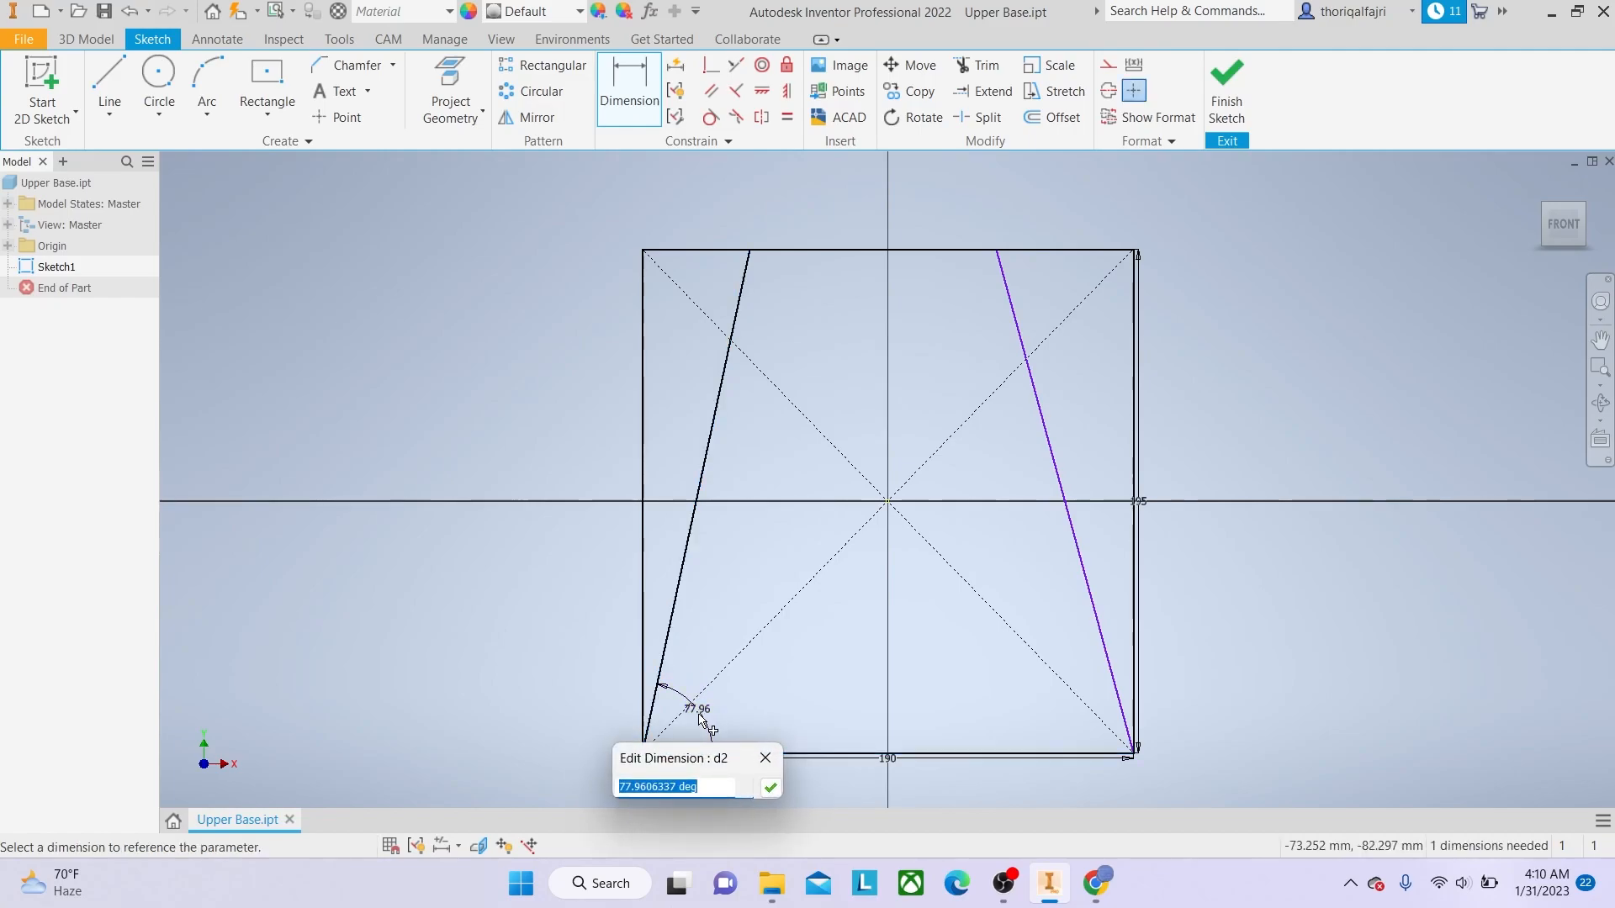
text(85)
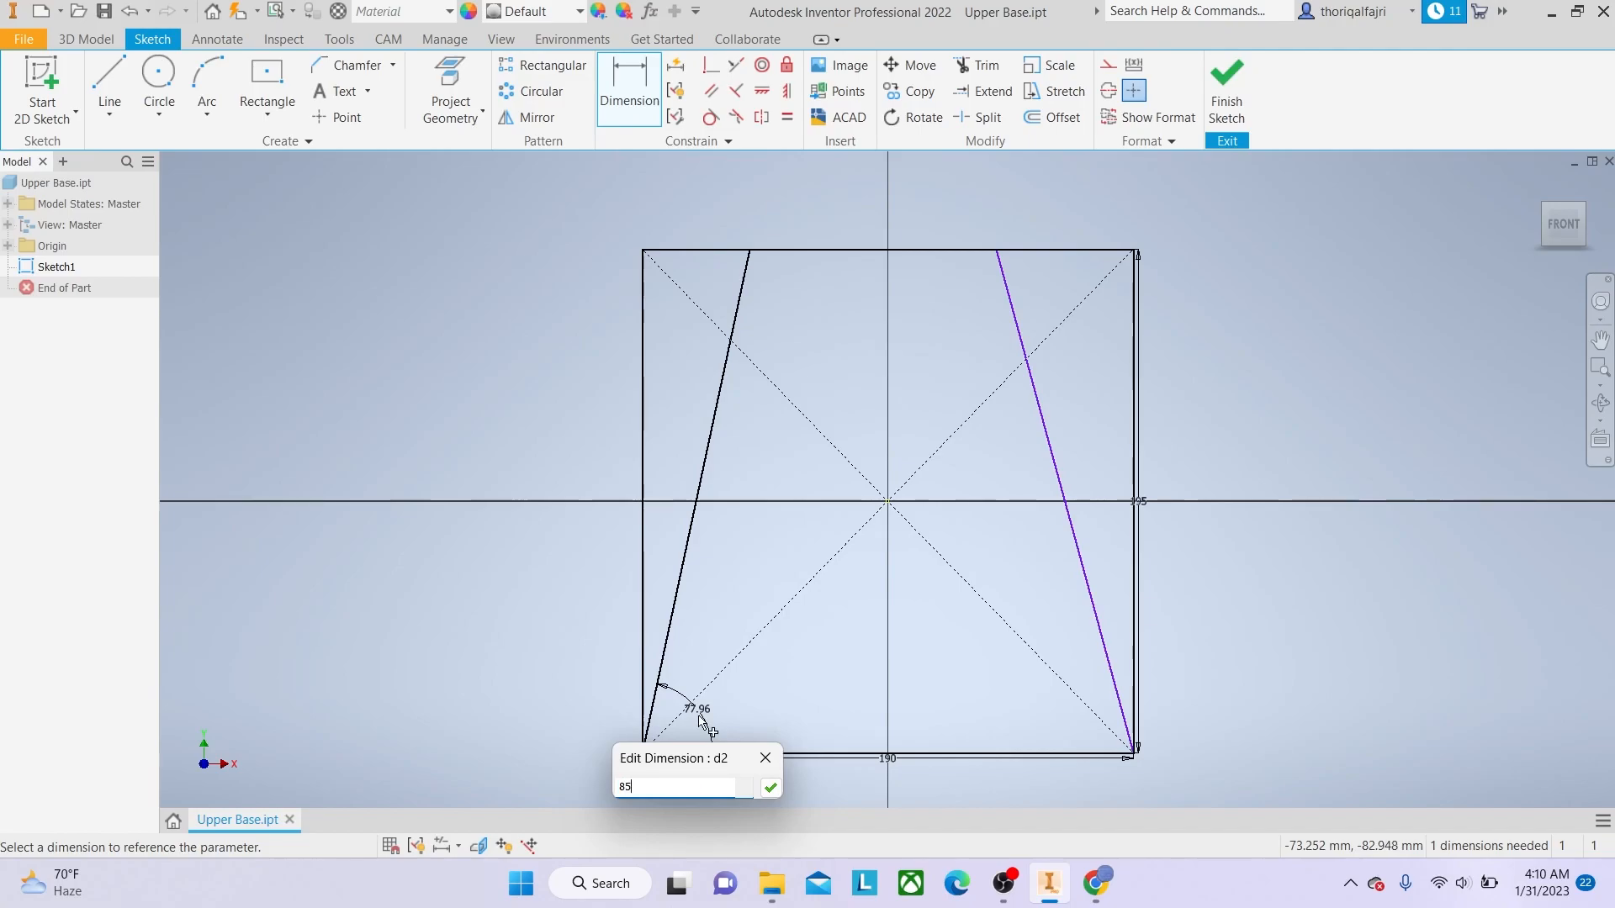
key(Return)
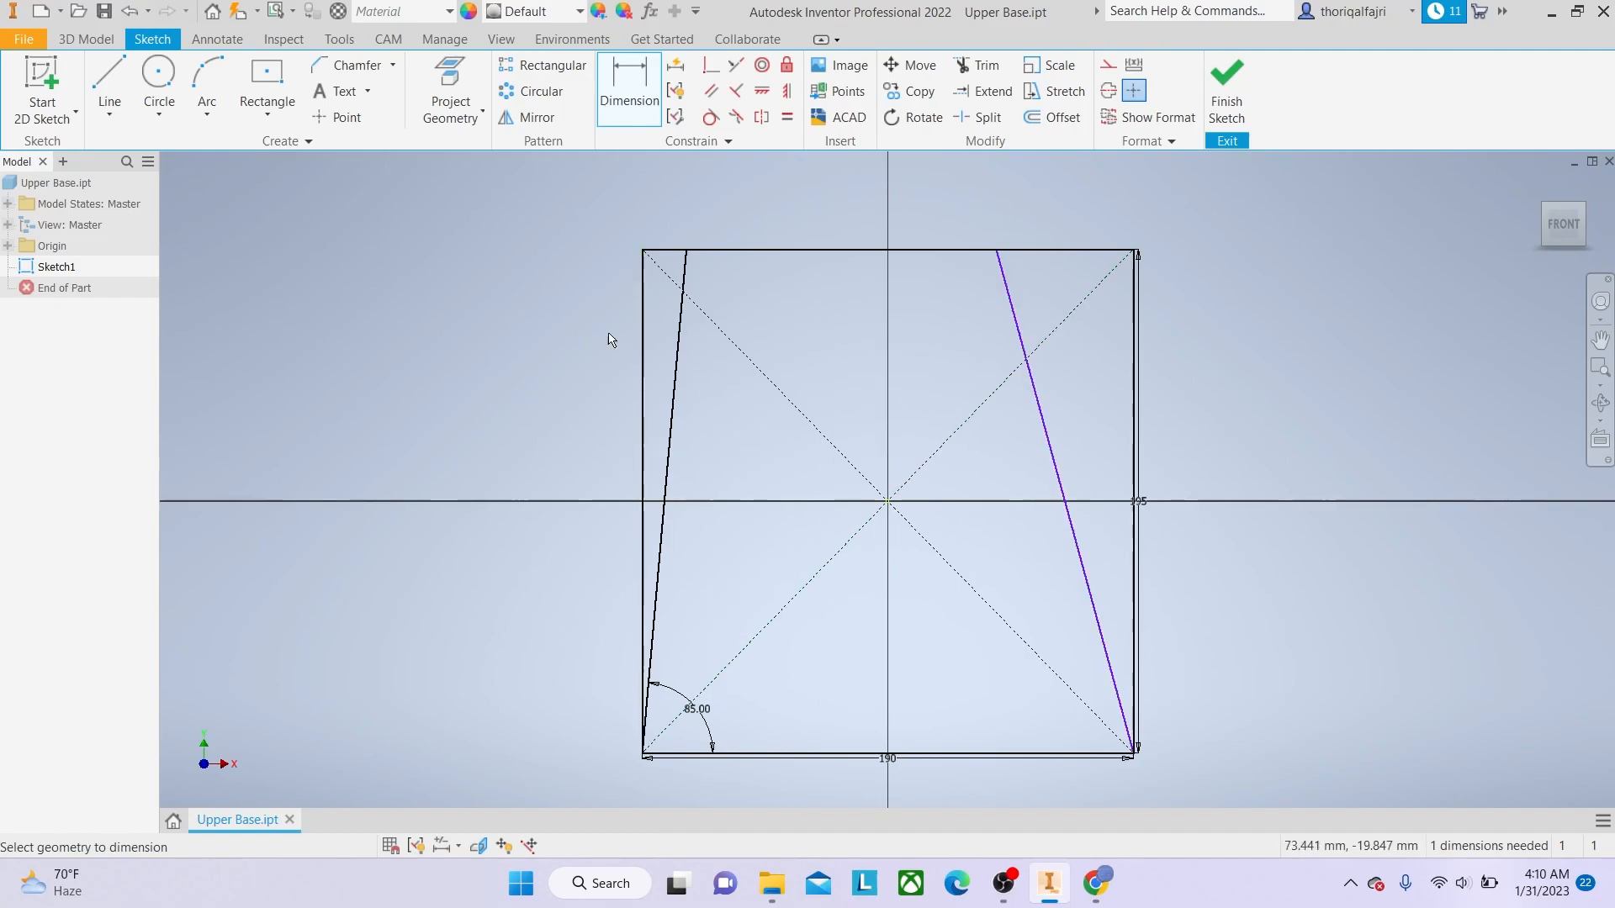
click(1120, 702)
click(1059, 754)
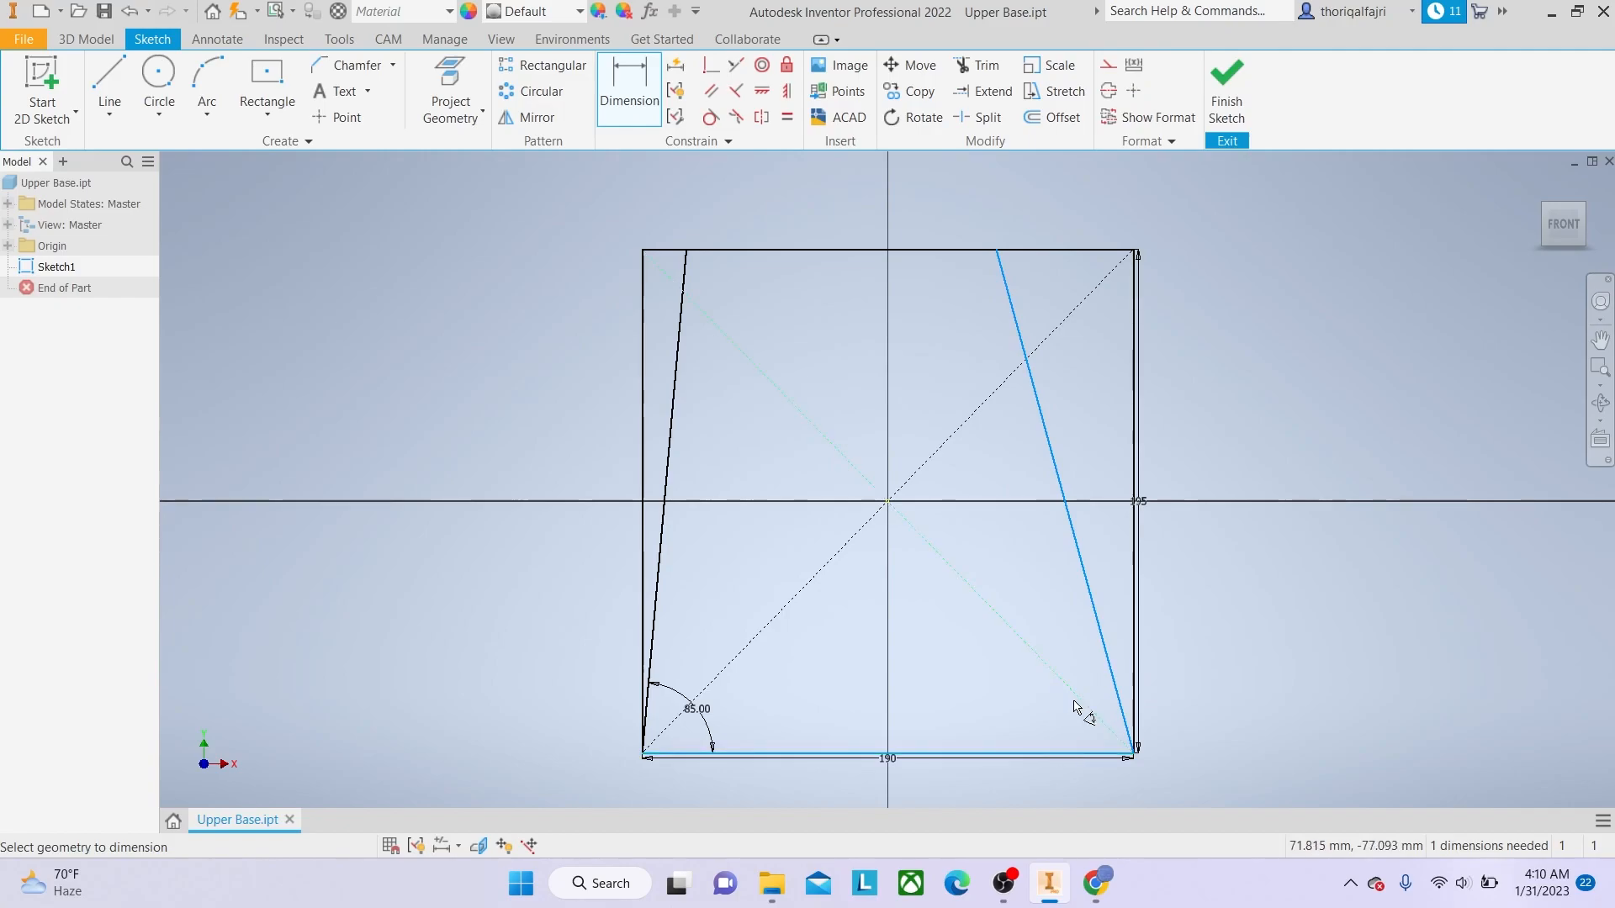
click(1076, 692)
key(Escape)
Dimension the angle between the right slanted line and the rectangle's bottom edge as 85°.
click(629, 84)
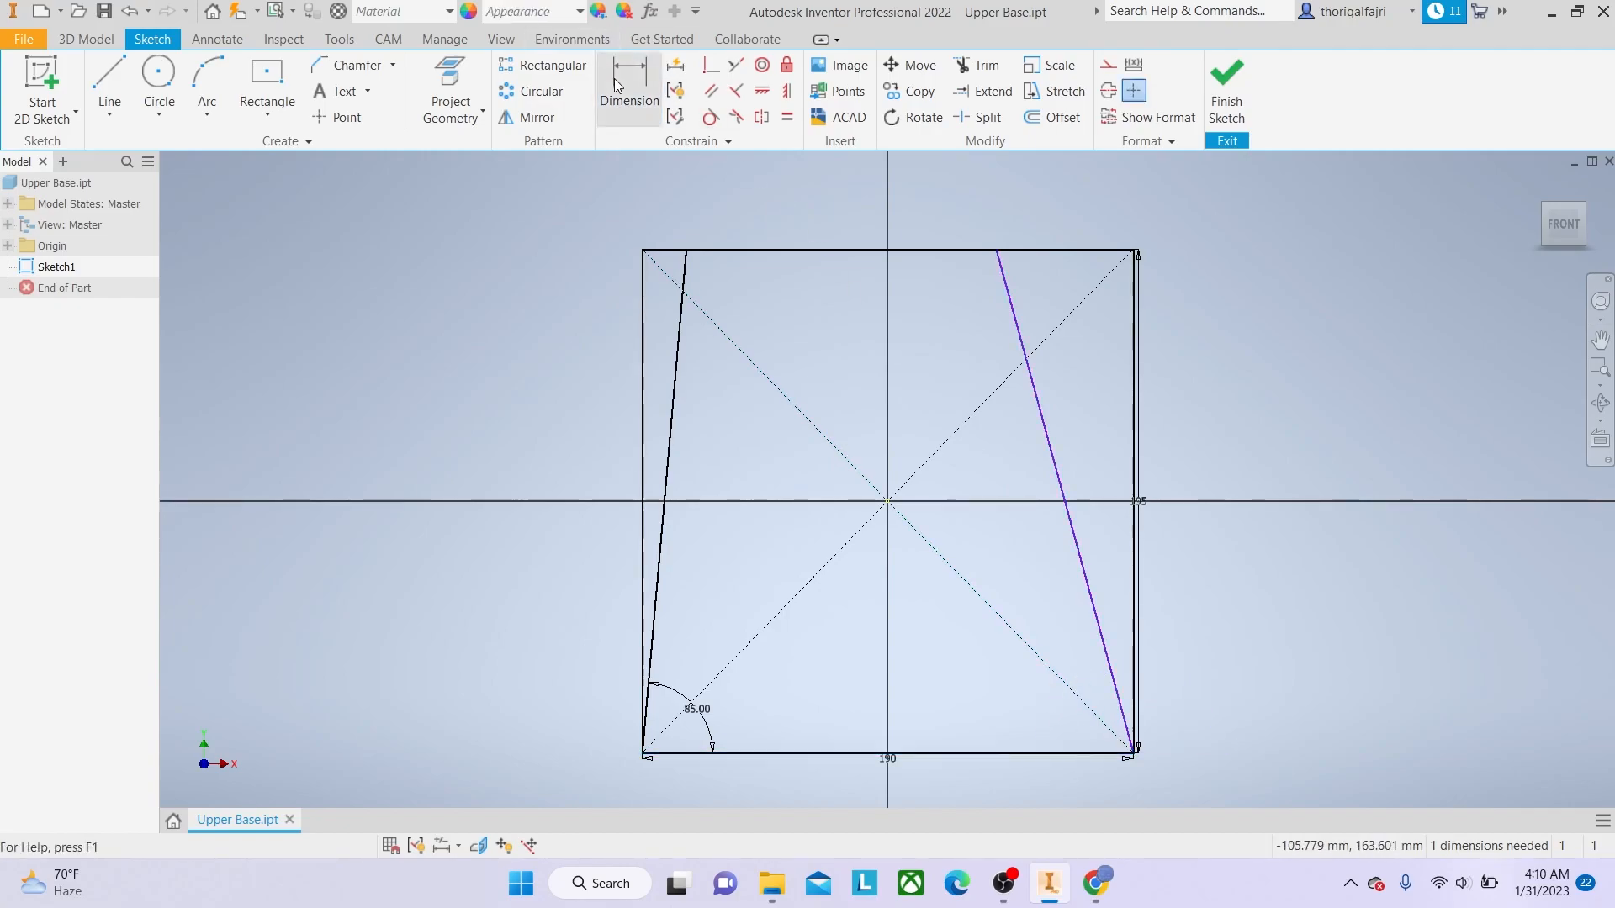
click(1104, 657)
click(1082, 755)
click(1080, 713)
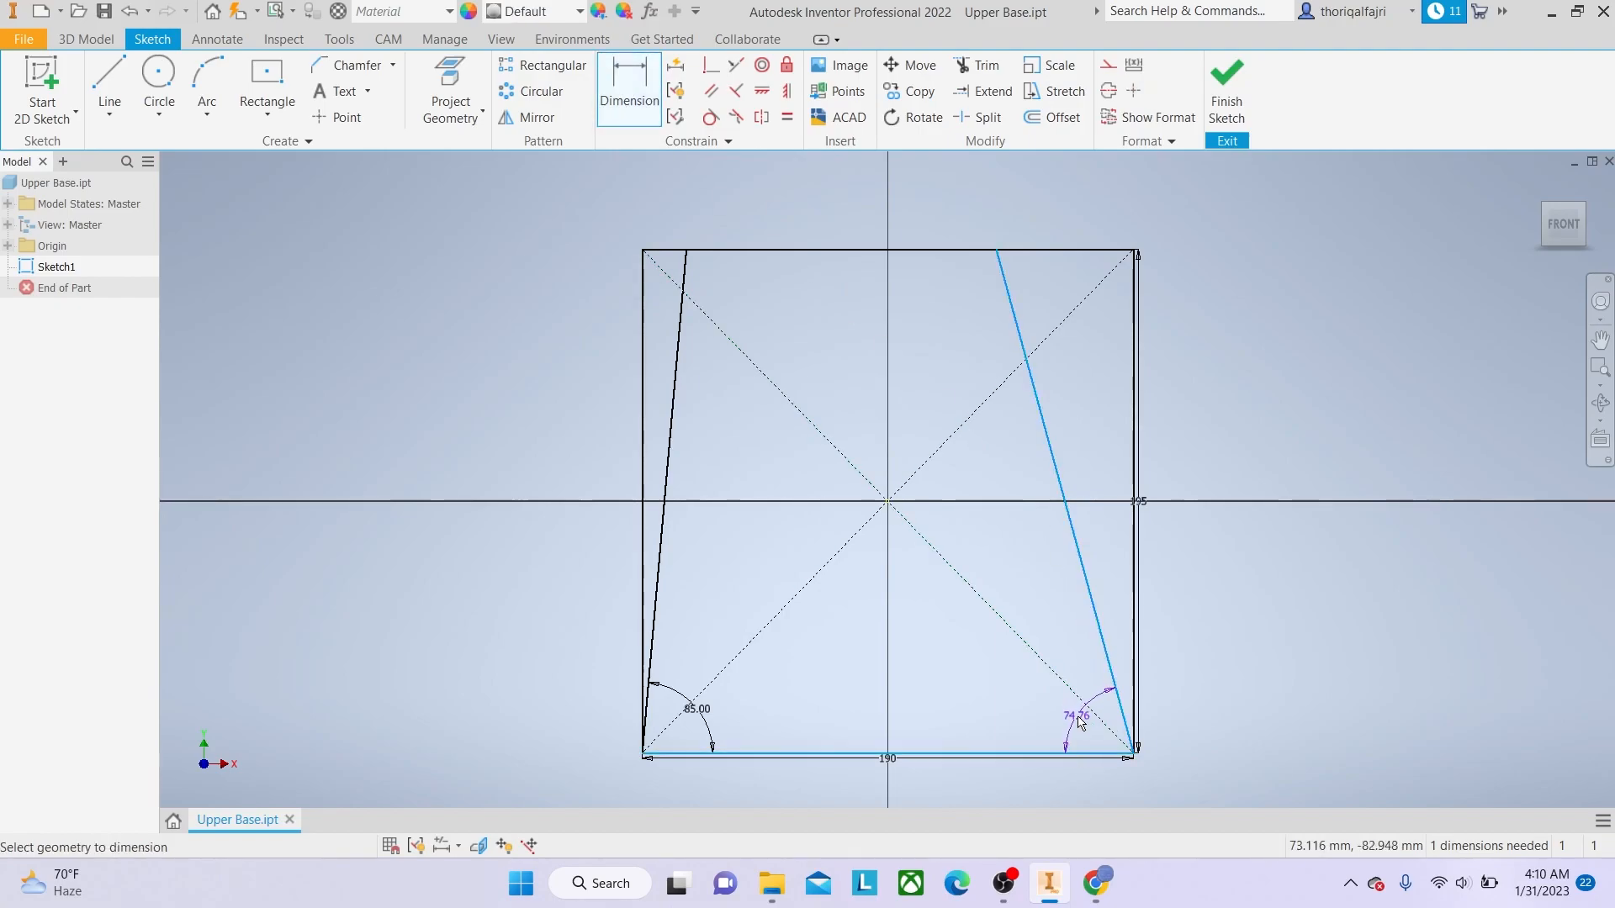
text(85)
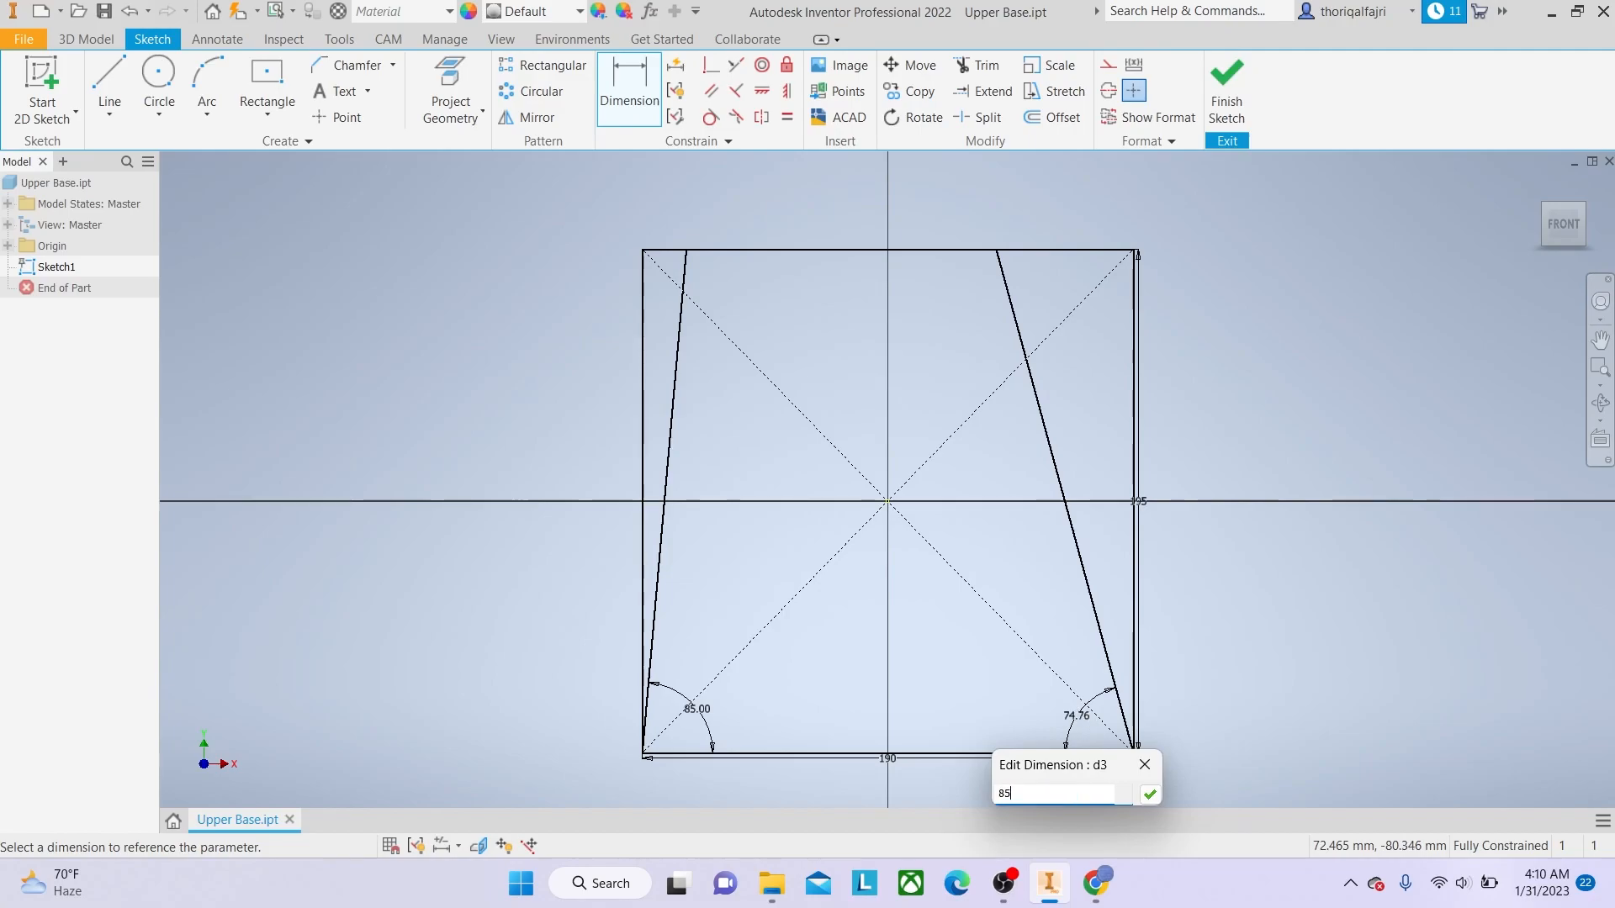
key(Return)
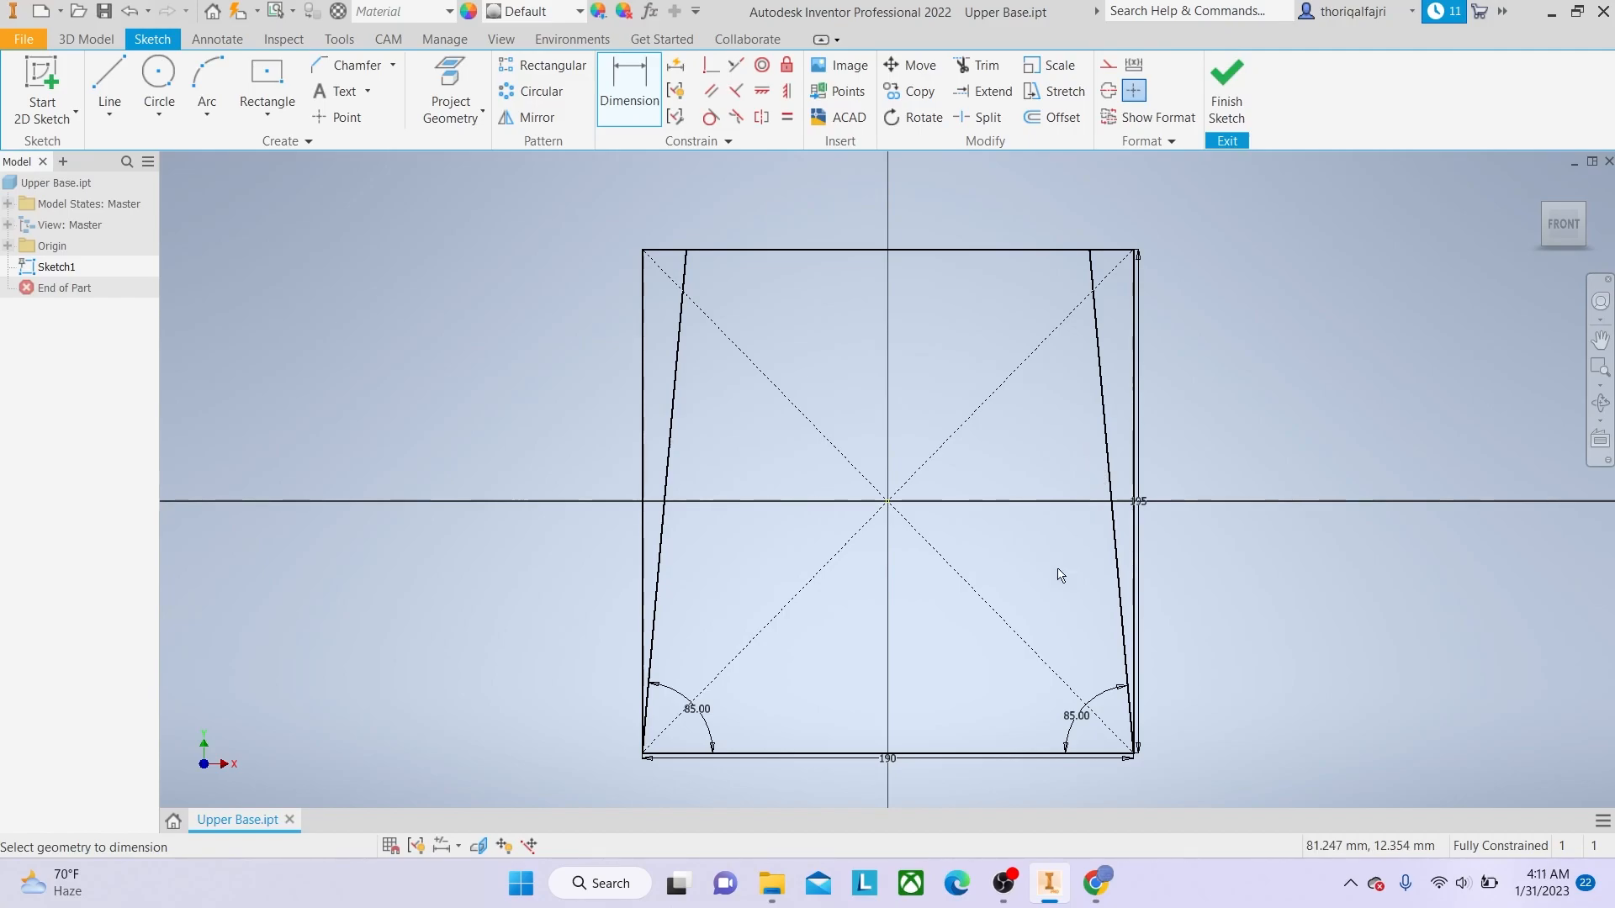
Delete the rectangle's height and width dimensions, keeping the two angle dimensions.
click(1137, 501)
key(Escape)
right_click(1146, 503)
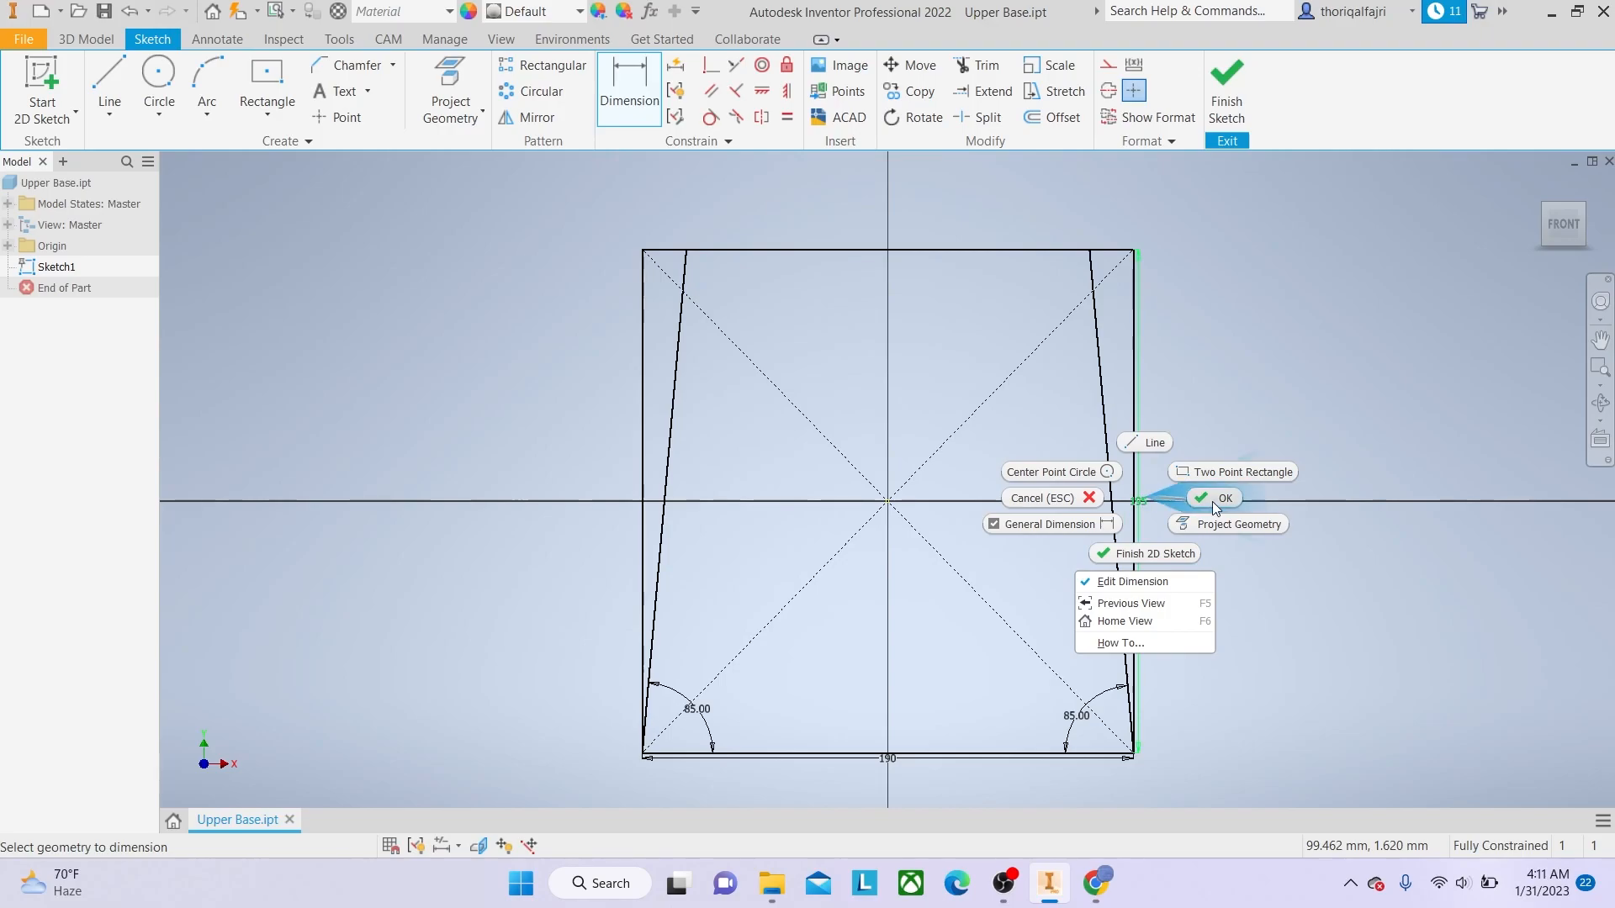
click(1213, 501)
right_click(1146, 501)
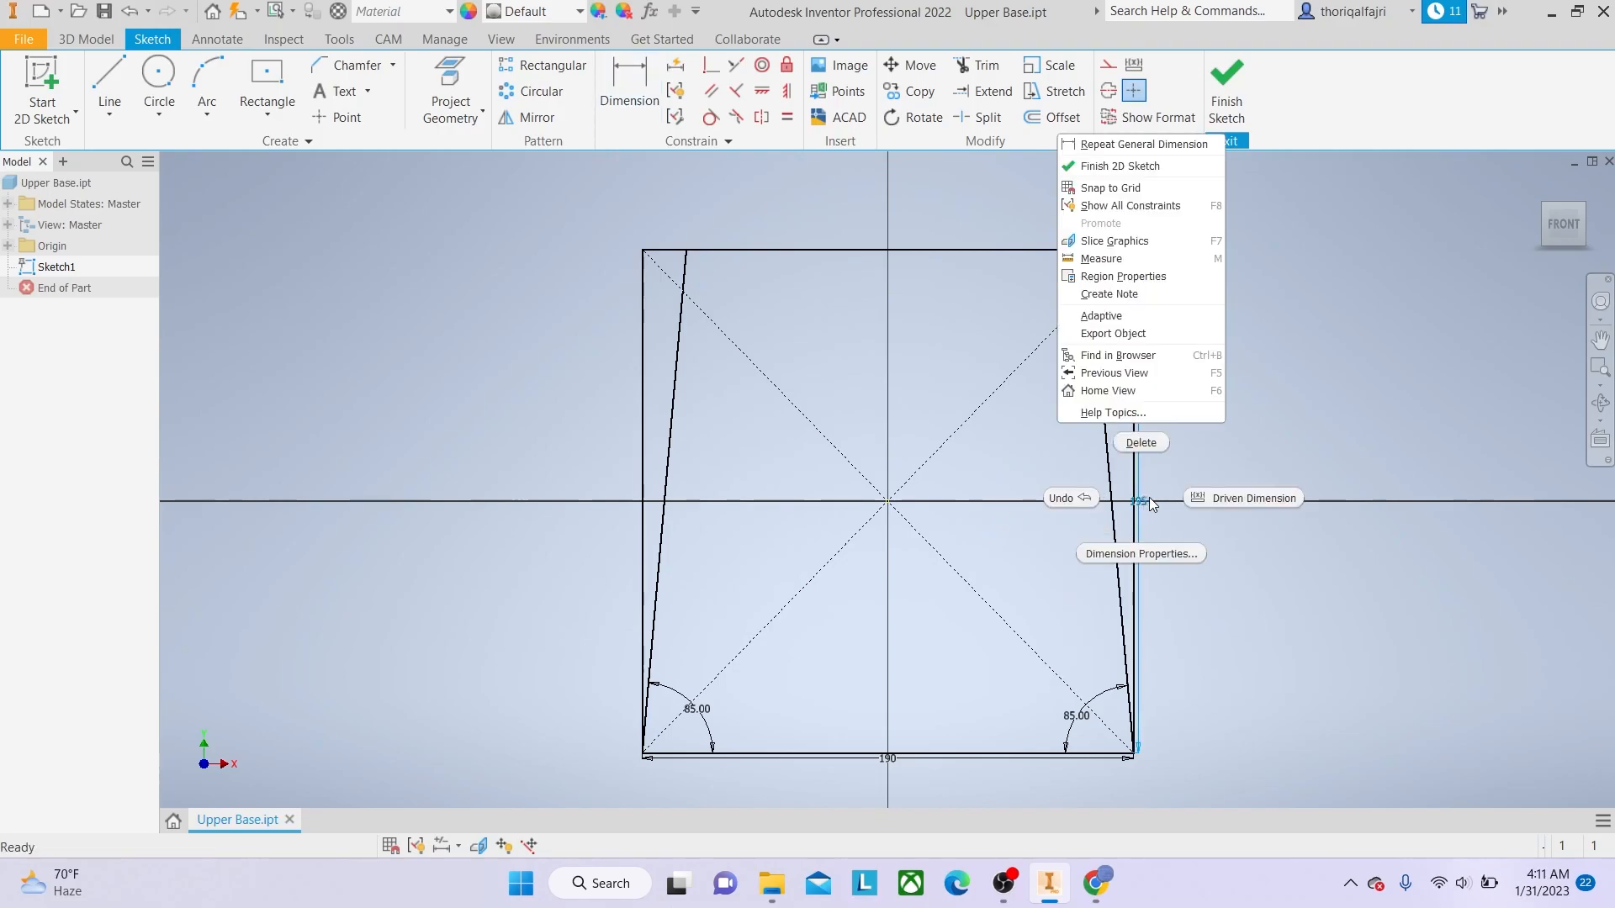
click(1147, 447)
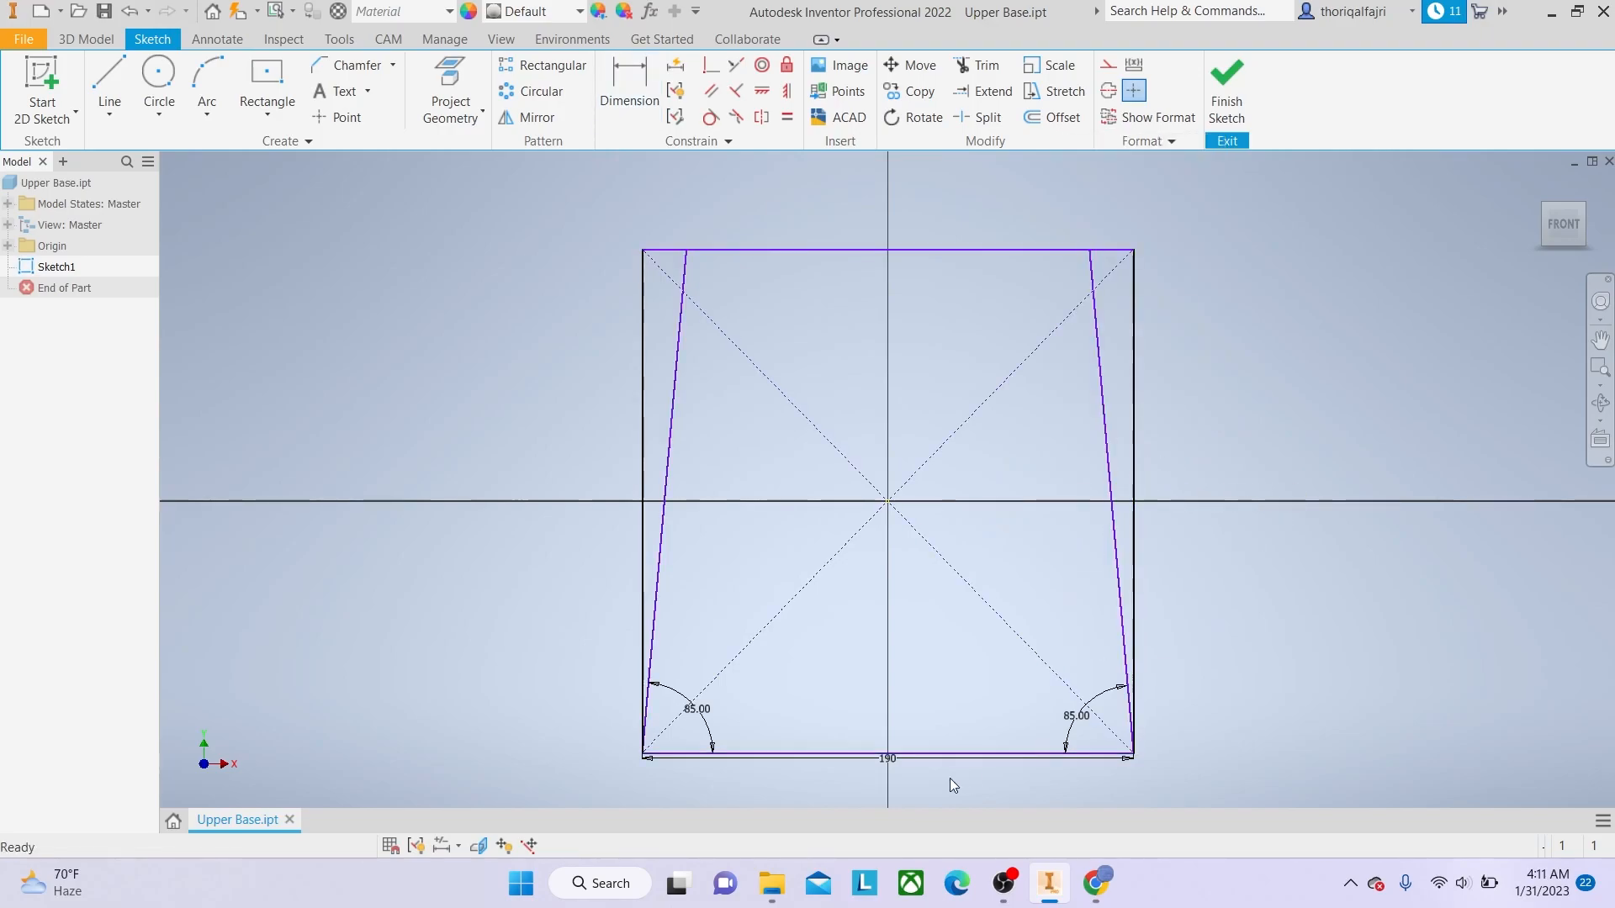
right_click(890, 761)
click(893, 707)
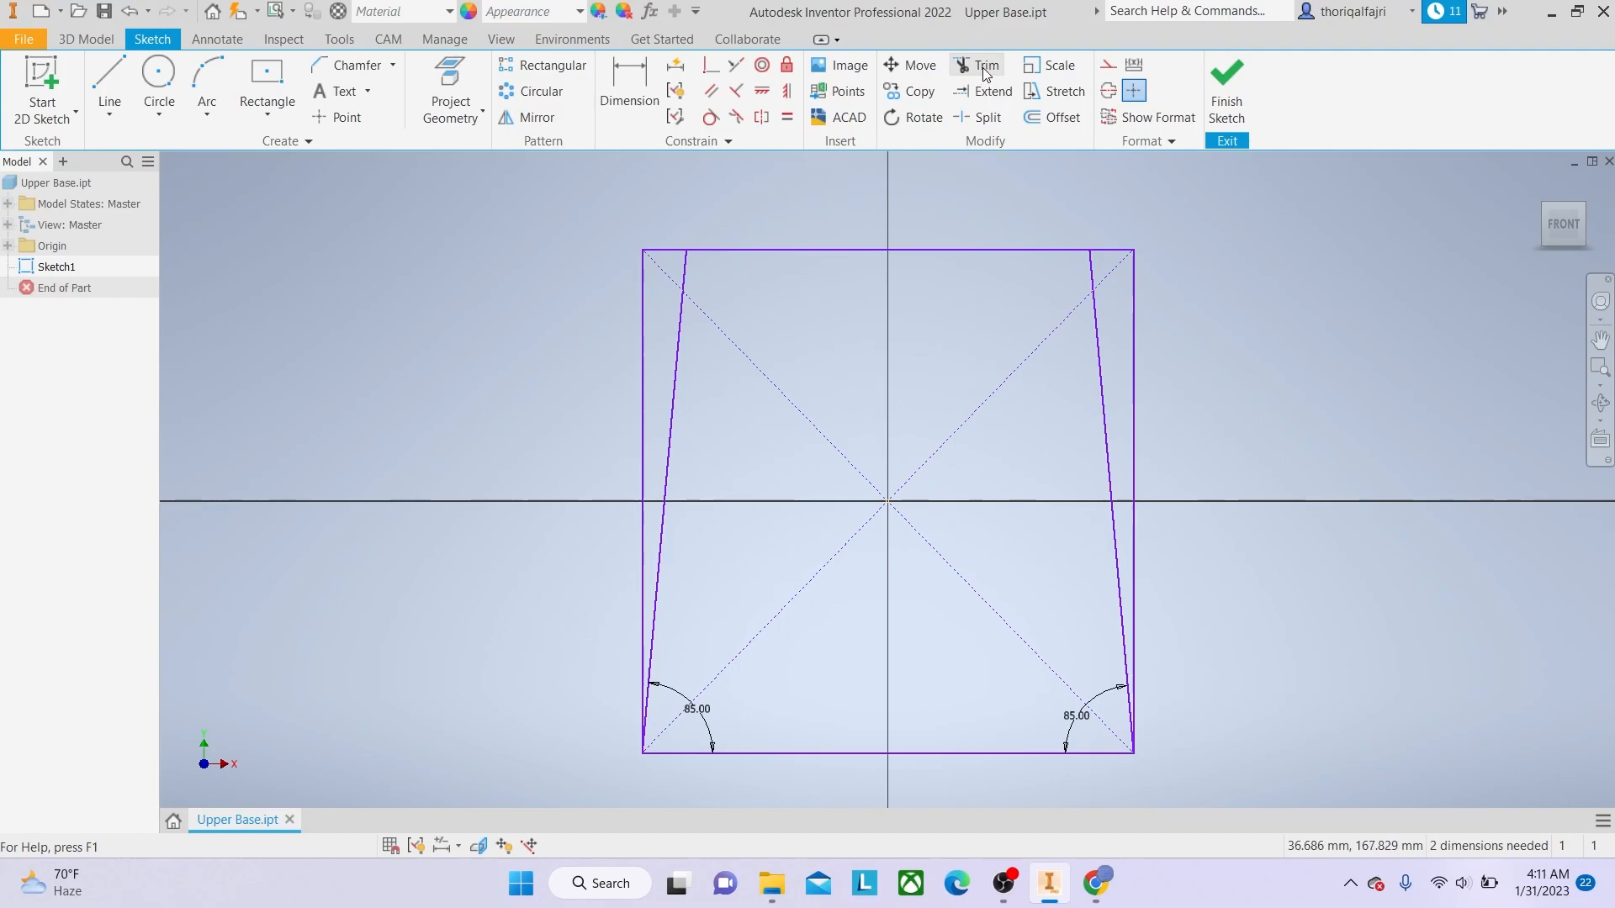
Trim the rectangle's vertical sides and the top edge's ends outside the two slanted lines, leaving a tapered outline.
click(664, 252)
click(644, 316)
click(1124, 250)
click(1135, 294)
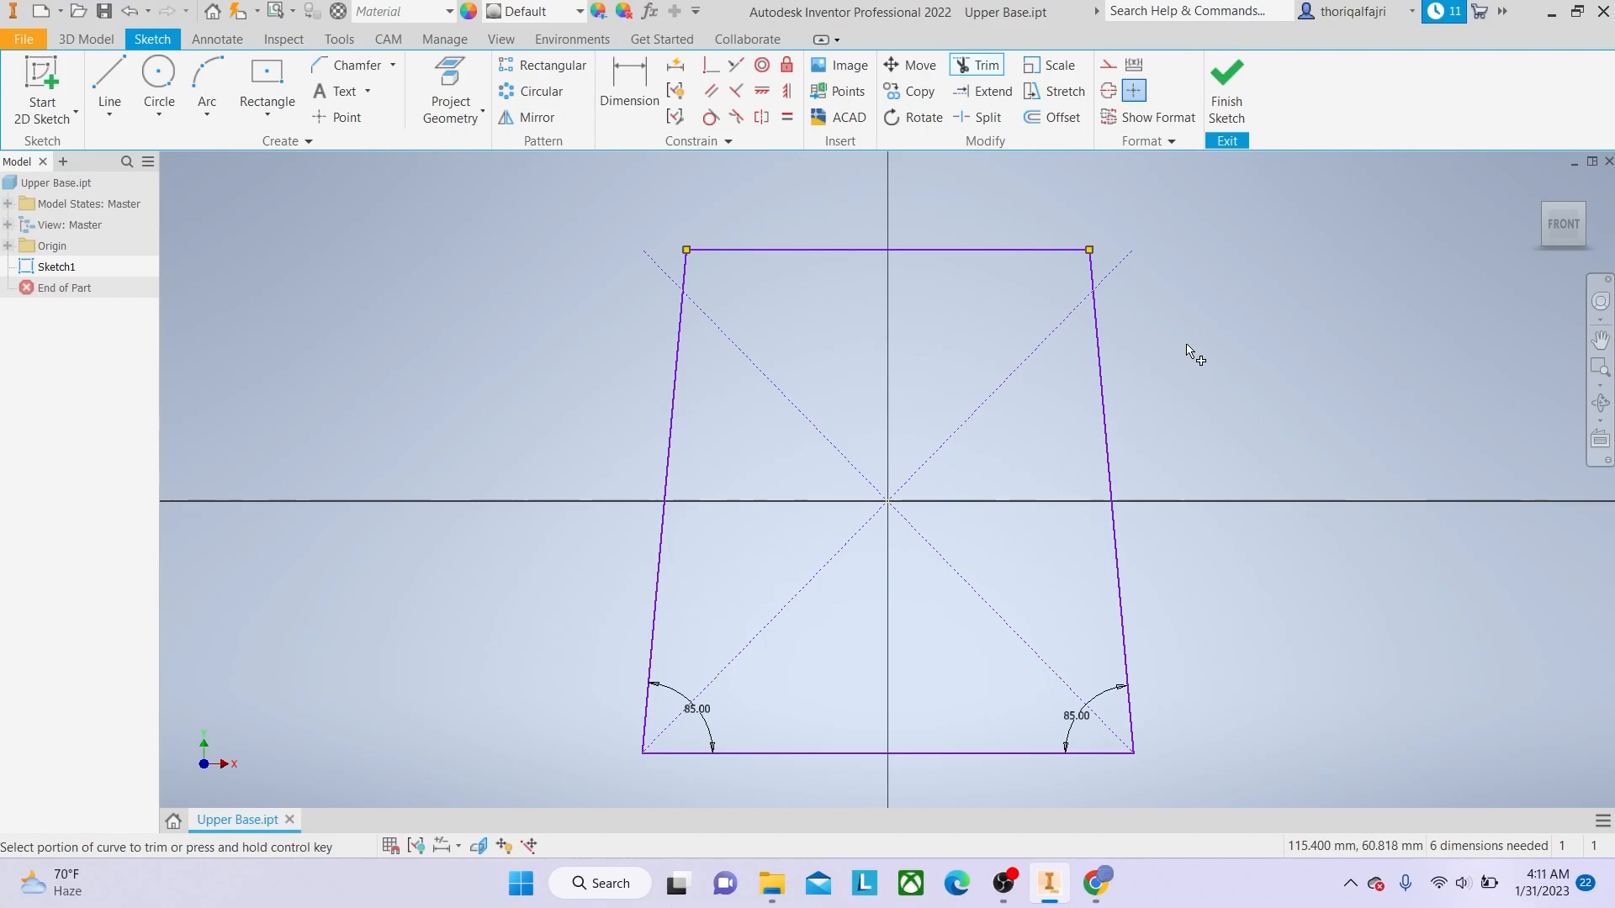
Draw a 190 × 30 mm two-point rectangle downward from the tapered outline's bottom-left corner, directly beneath its bottom edge.
click(268, 115)
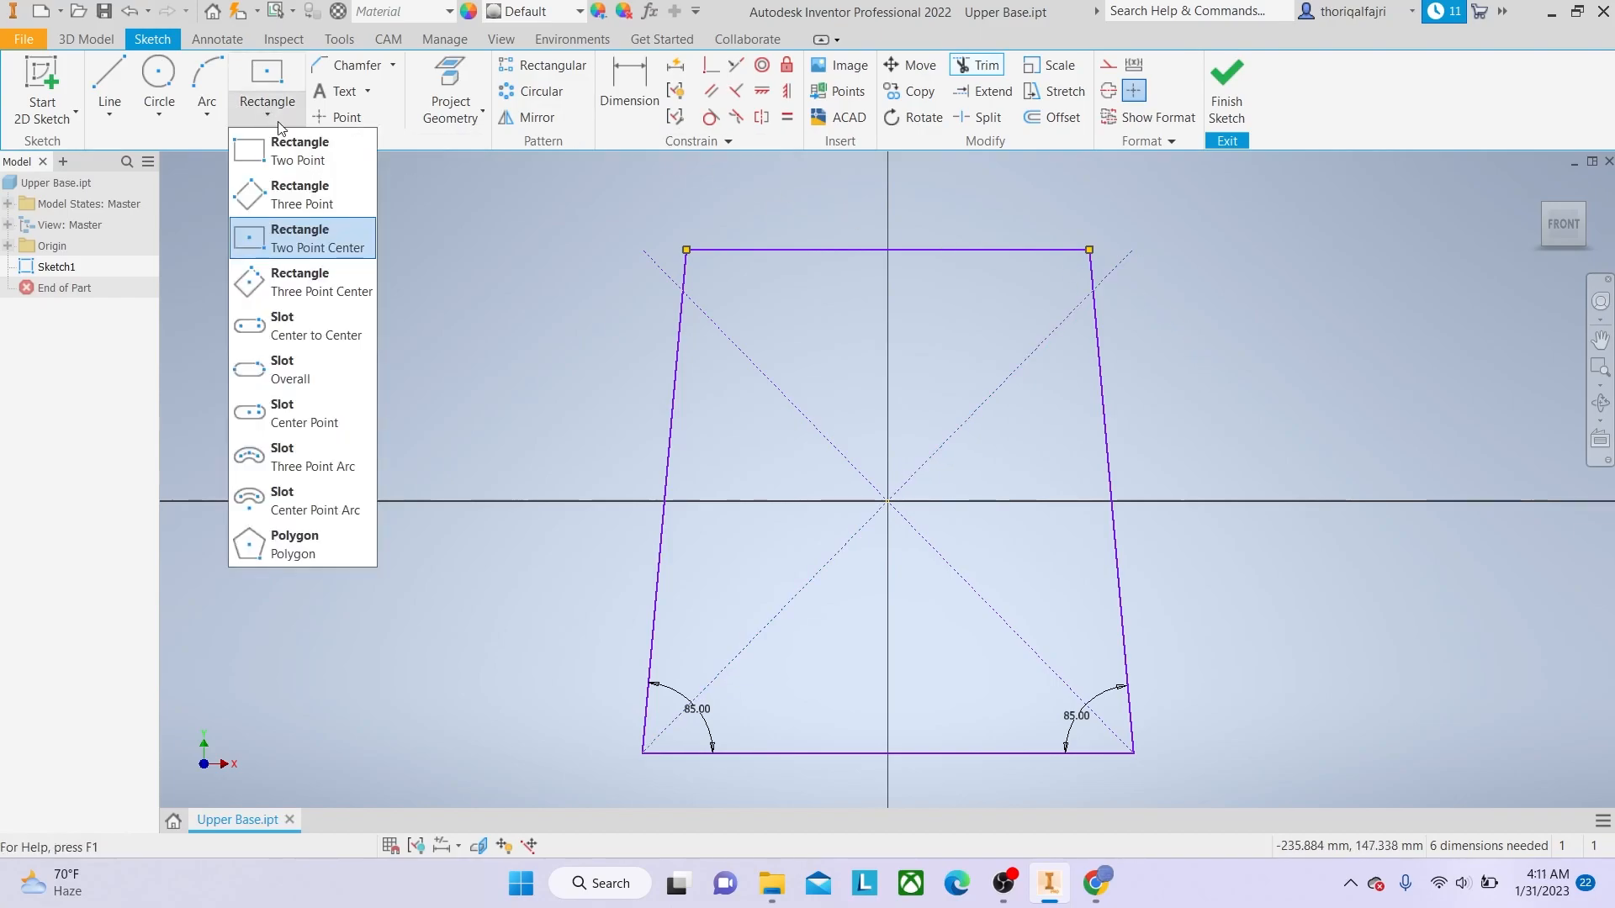
click(308, 162)
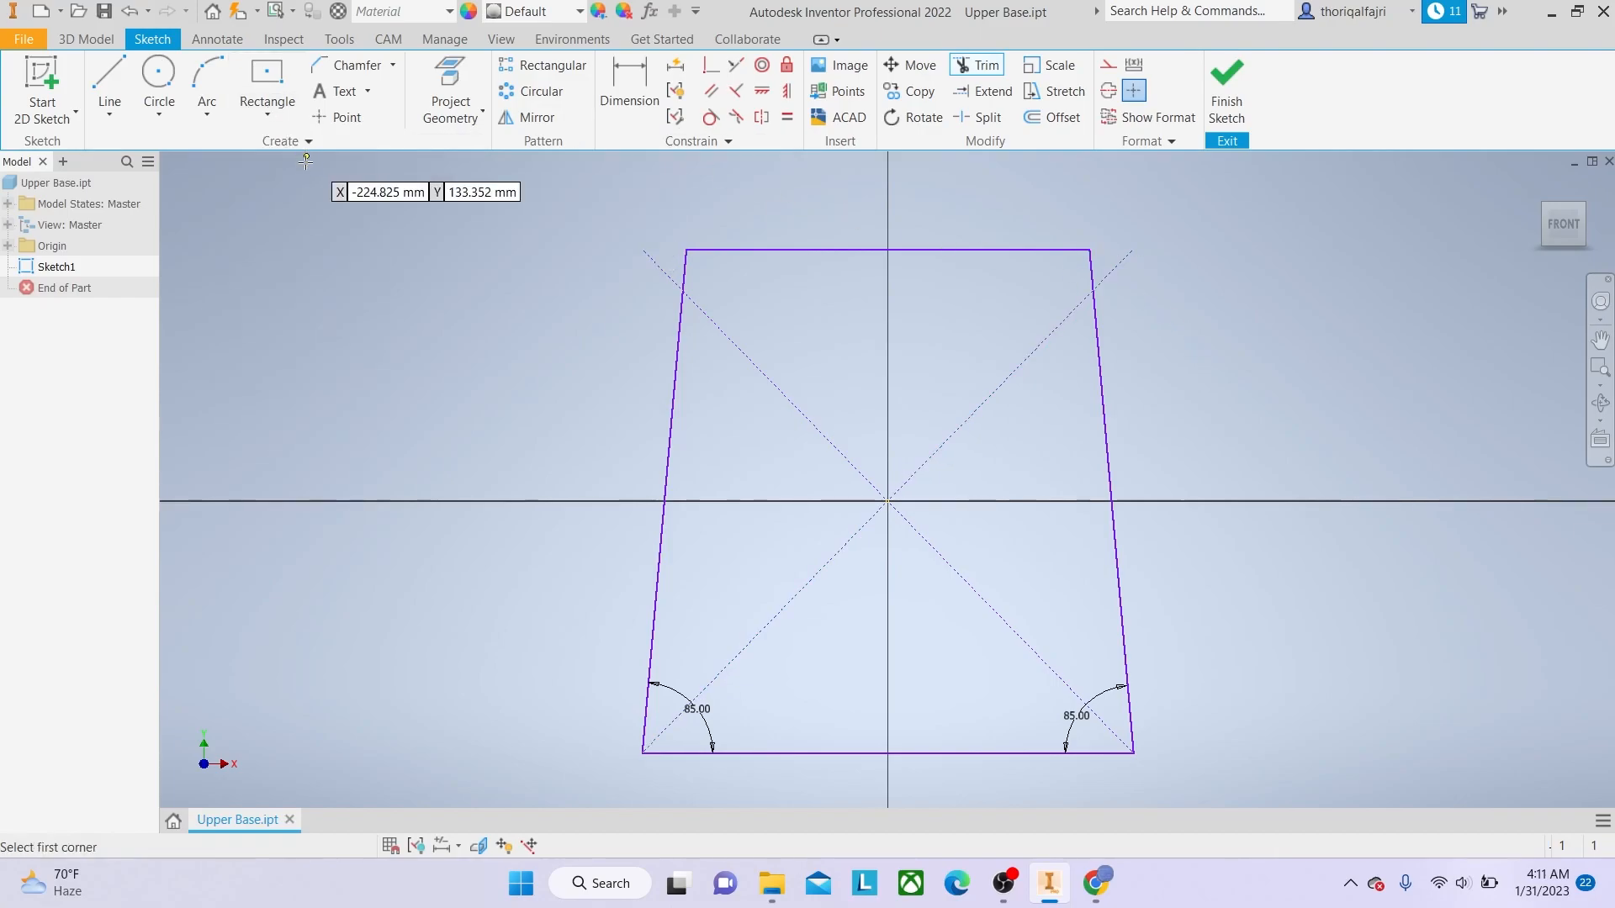
middle_drag(991, 747, 906, 481)
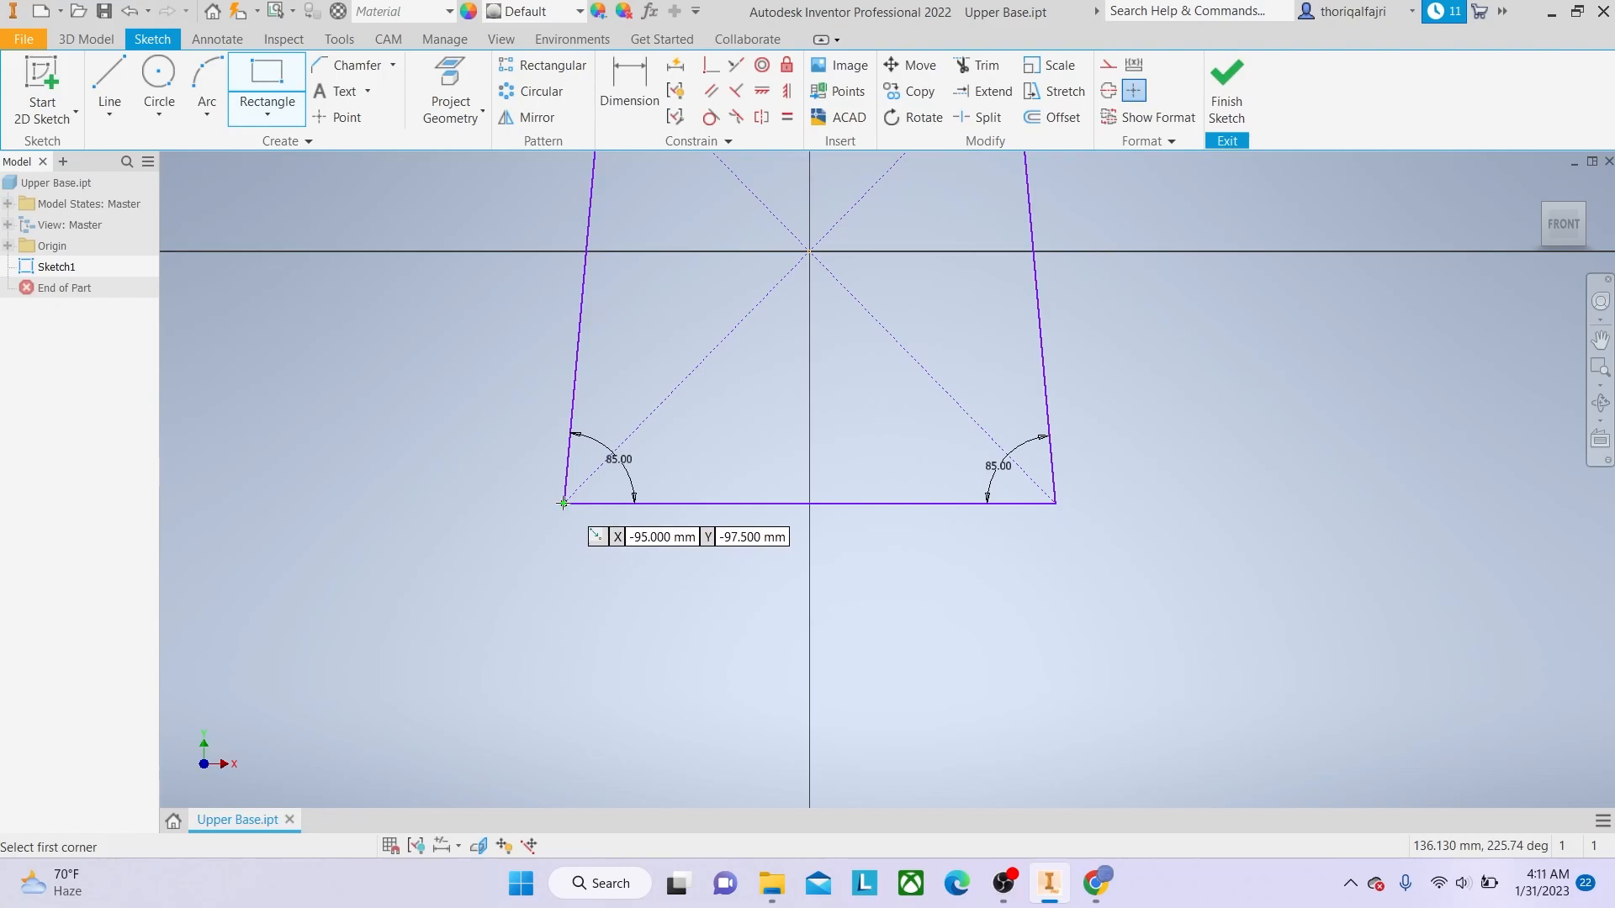
click(564, 503)
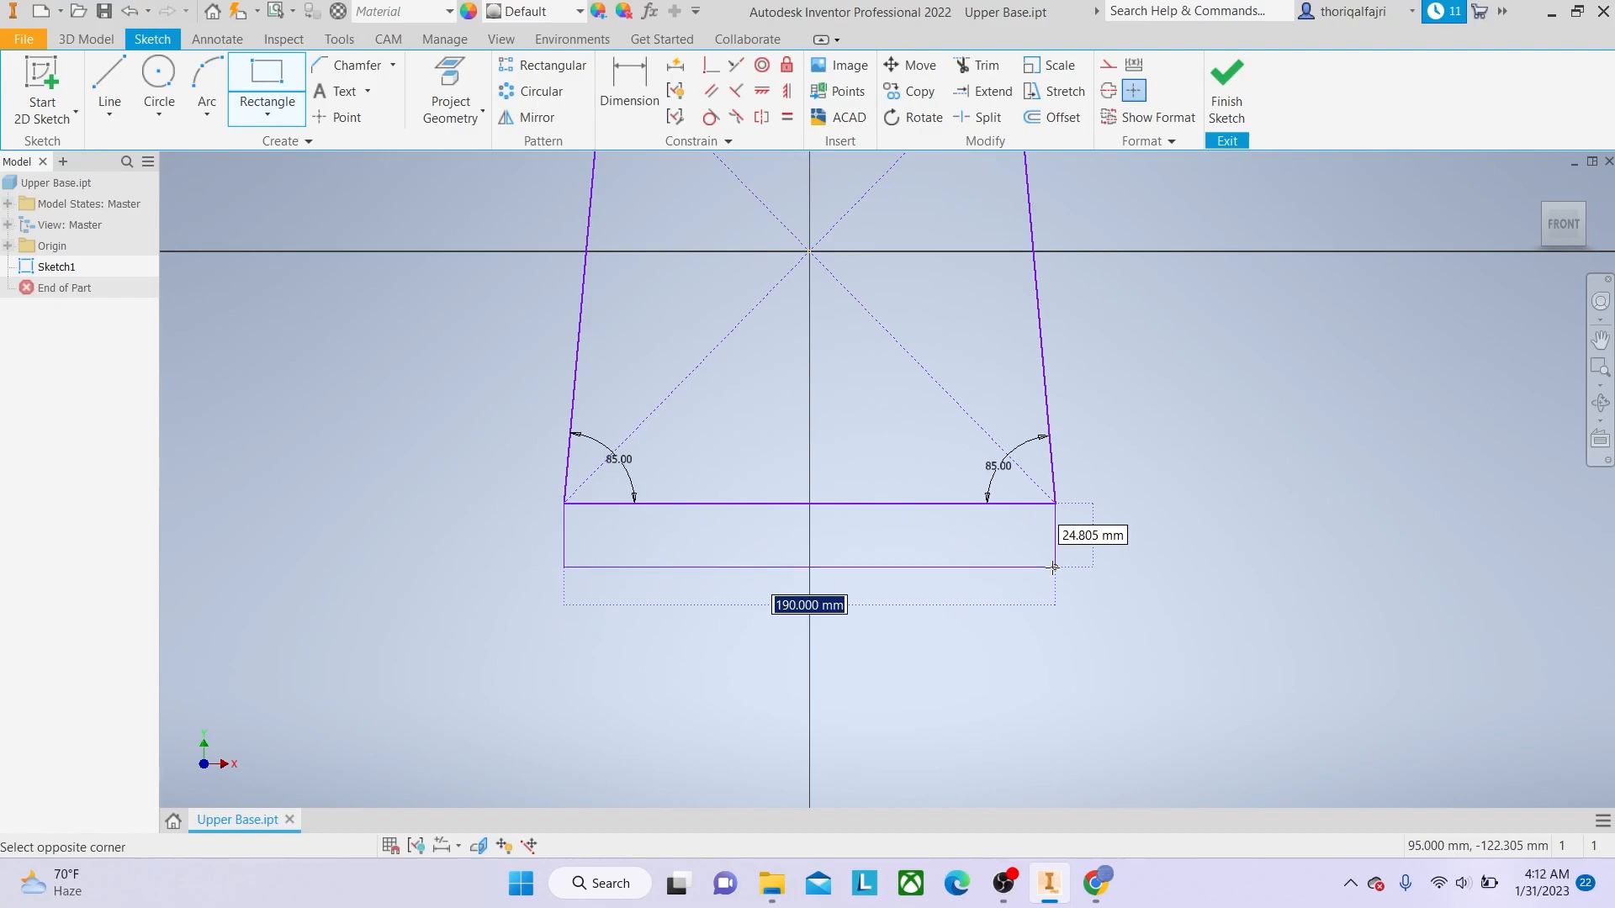
text(19)
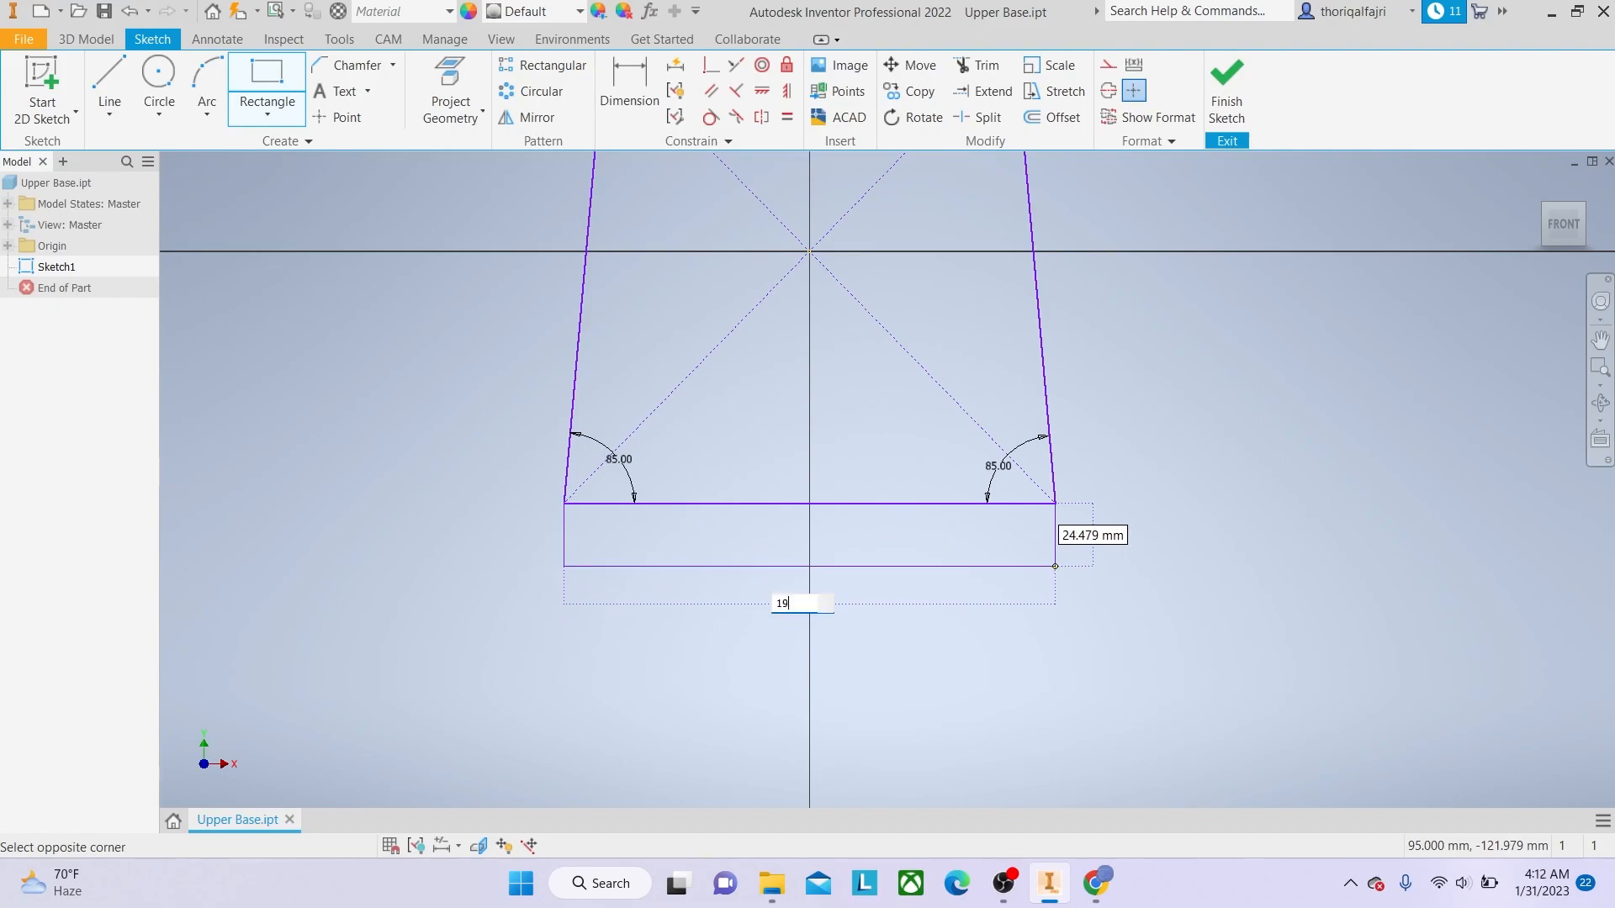
text(0)
key(Tab)
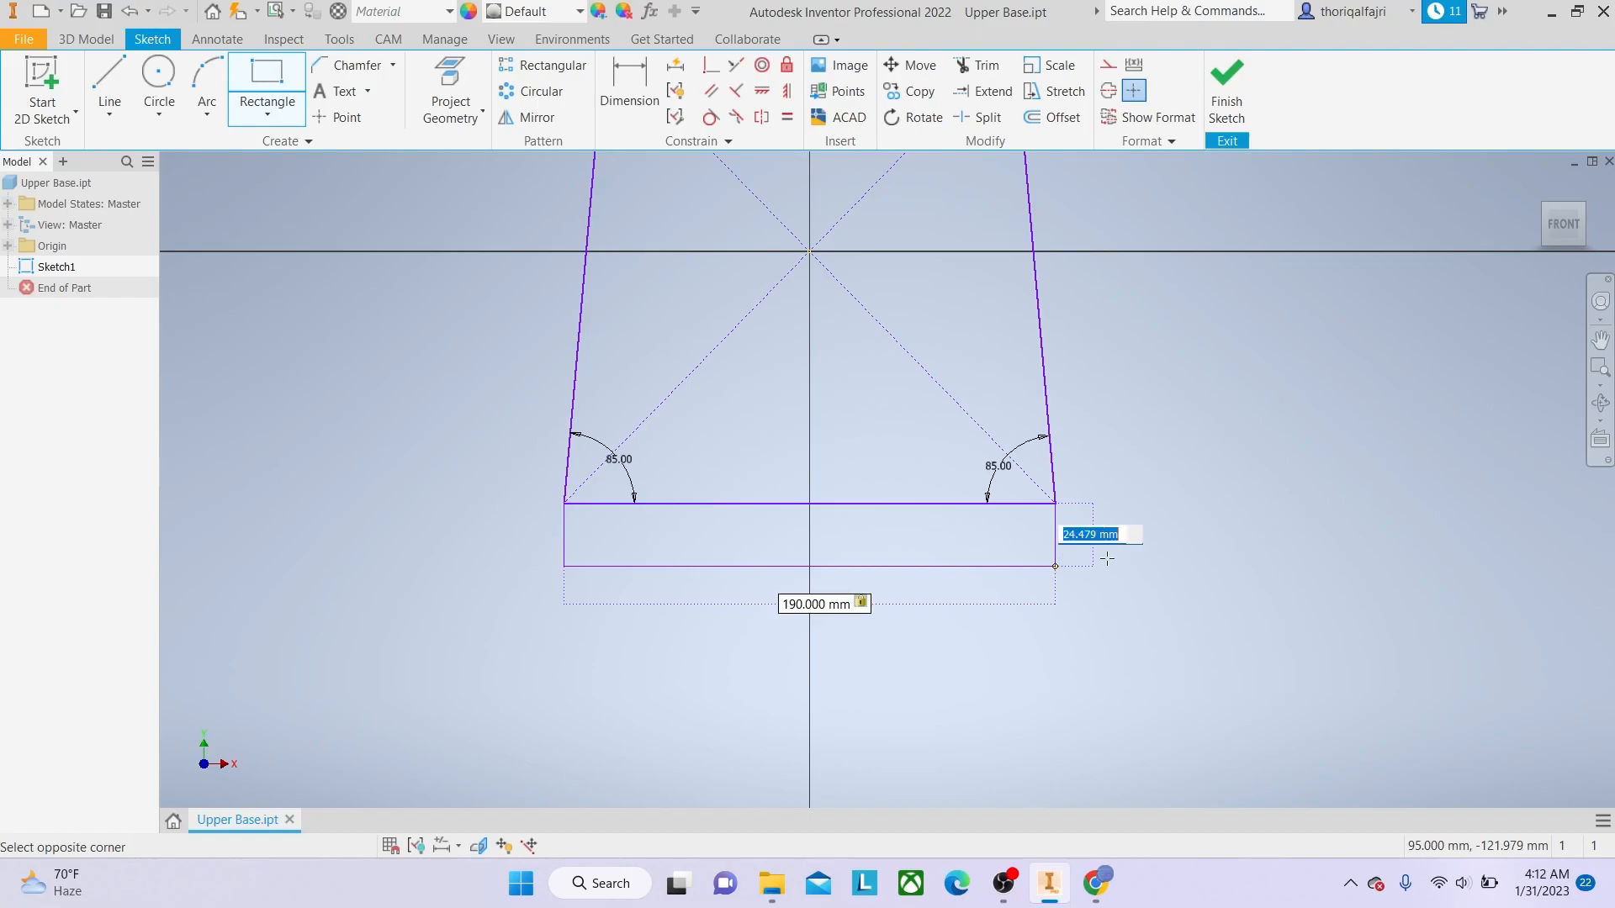
text(30)
key(Return)
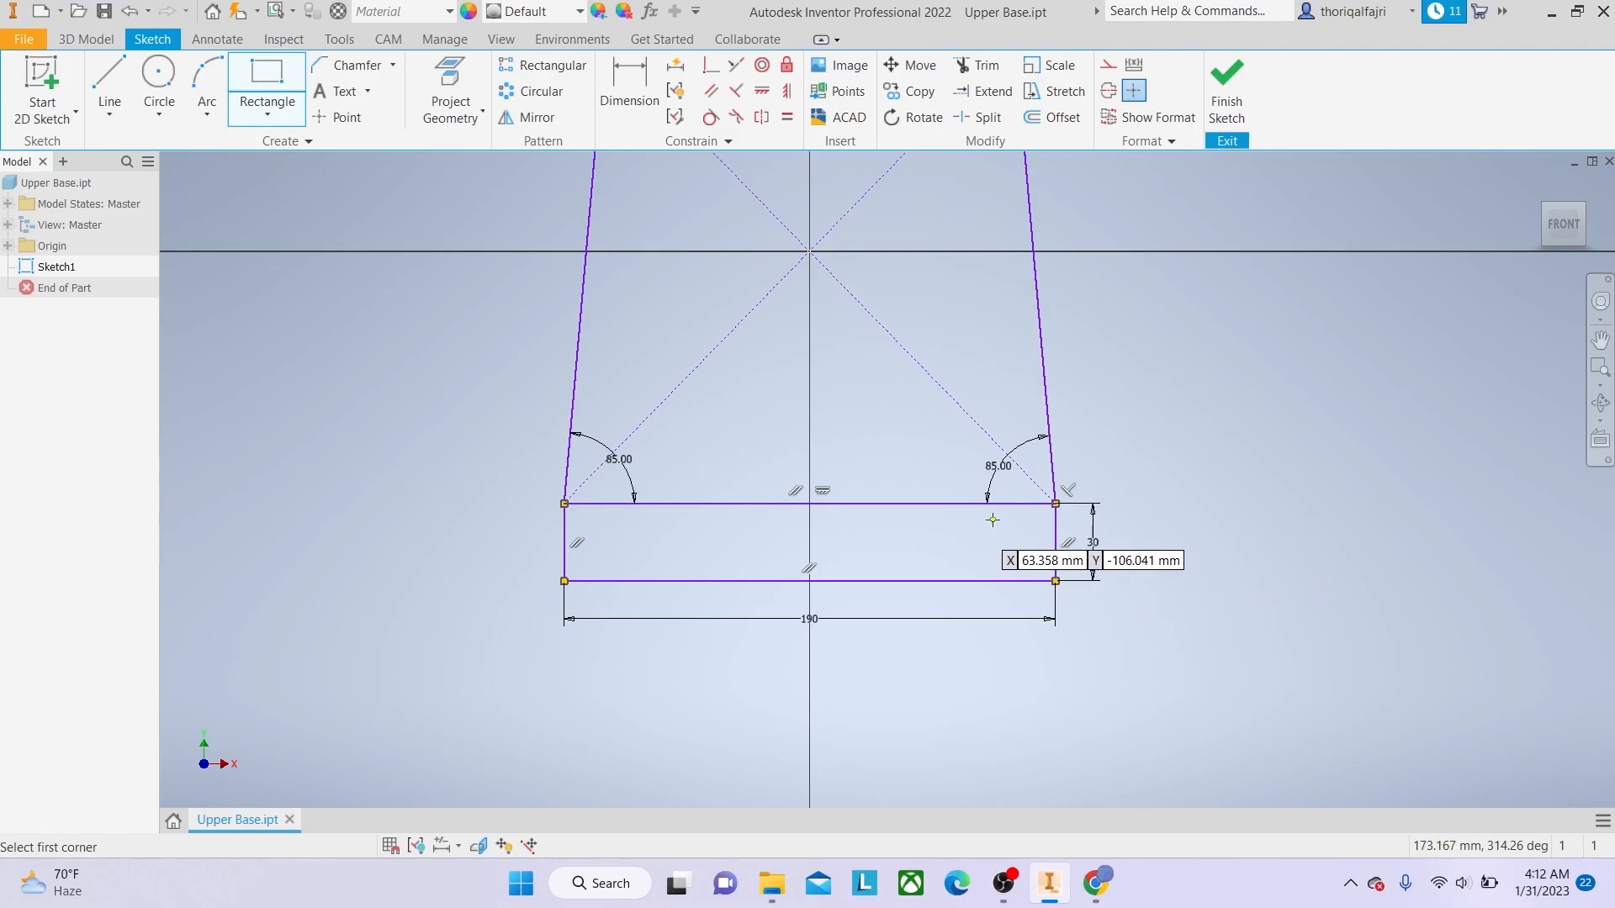
Chamfer the two bottom corners of the lower rectangle with an equal distance of 25 mm.
click(354, 72)
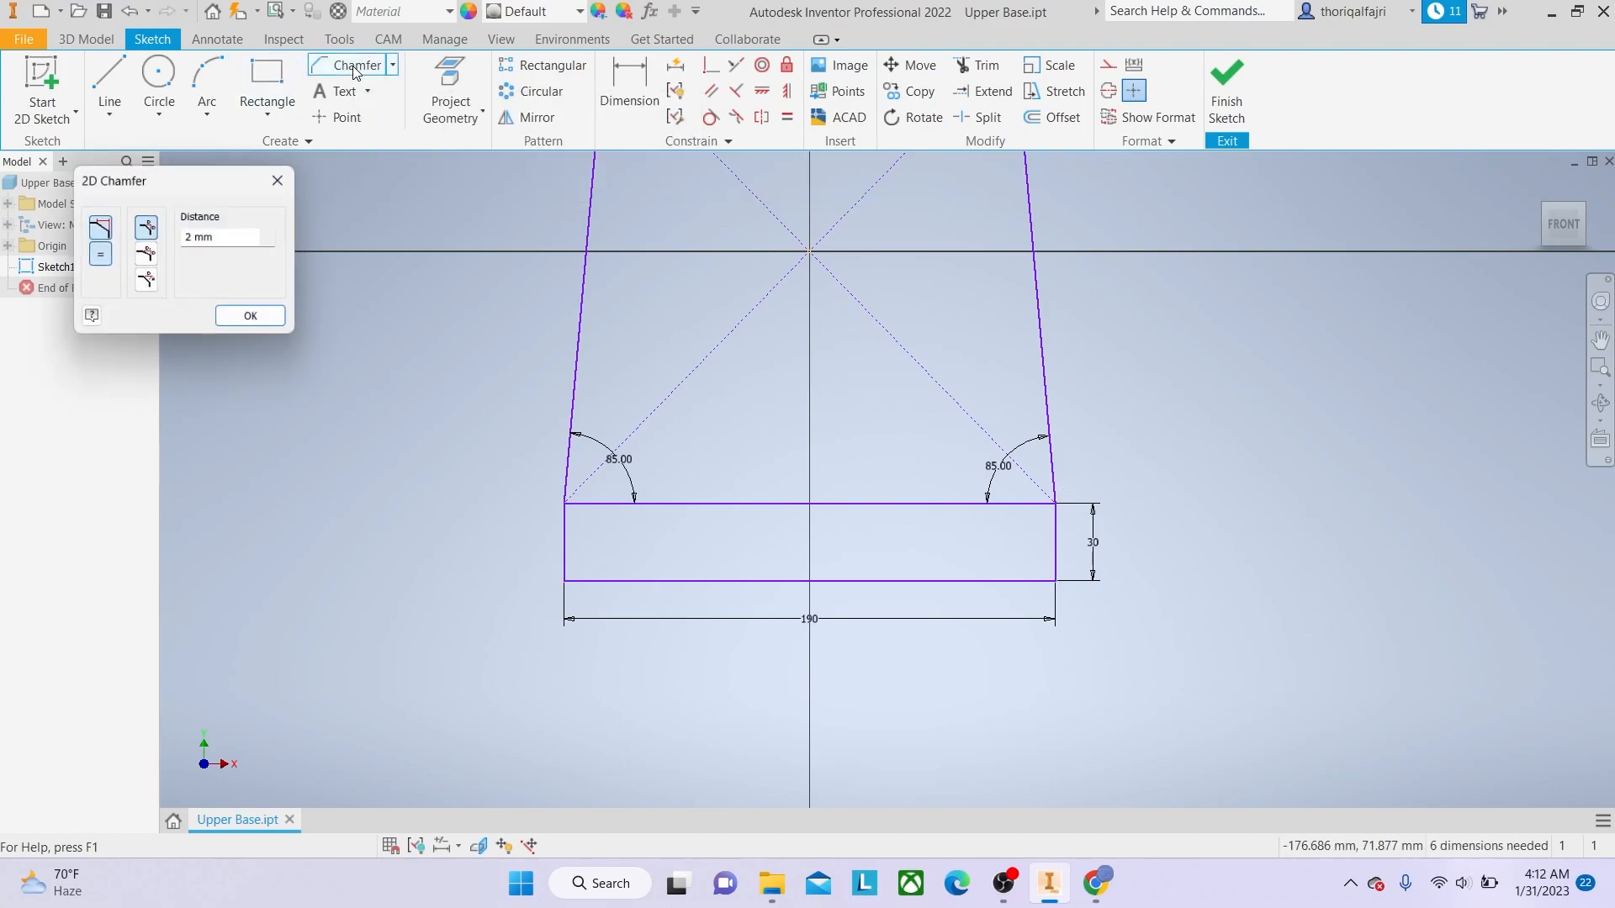
click(221, 240)
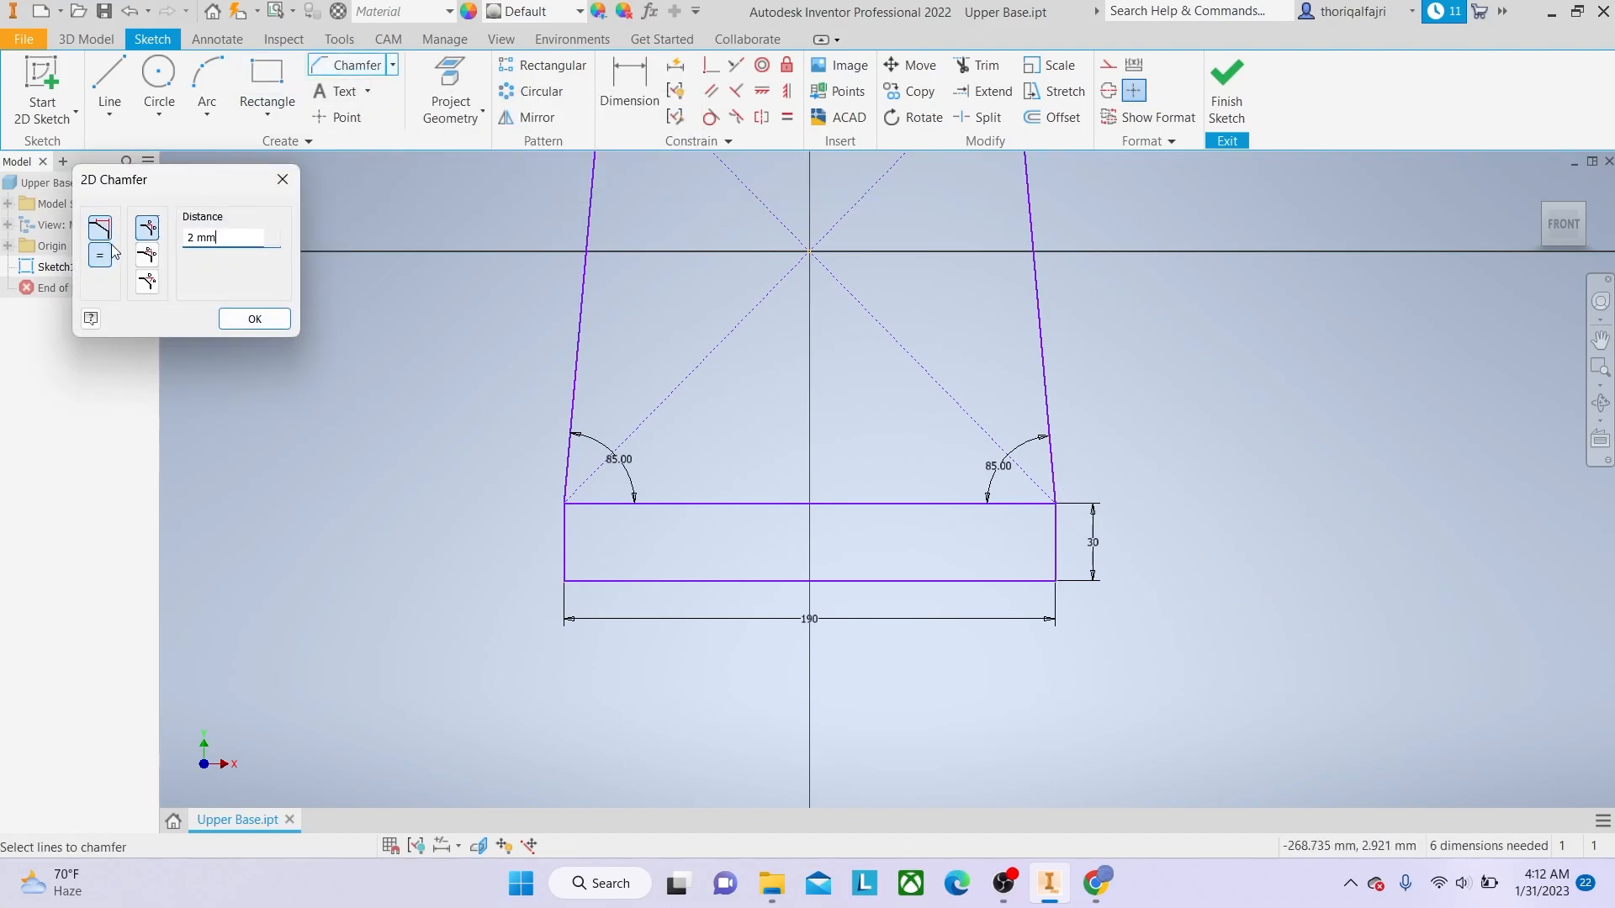
text(25)
click(565, 555)
click(695, 582)
click(1057, 552)
click(1020, 581)
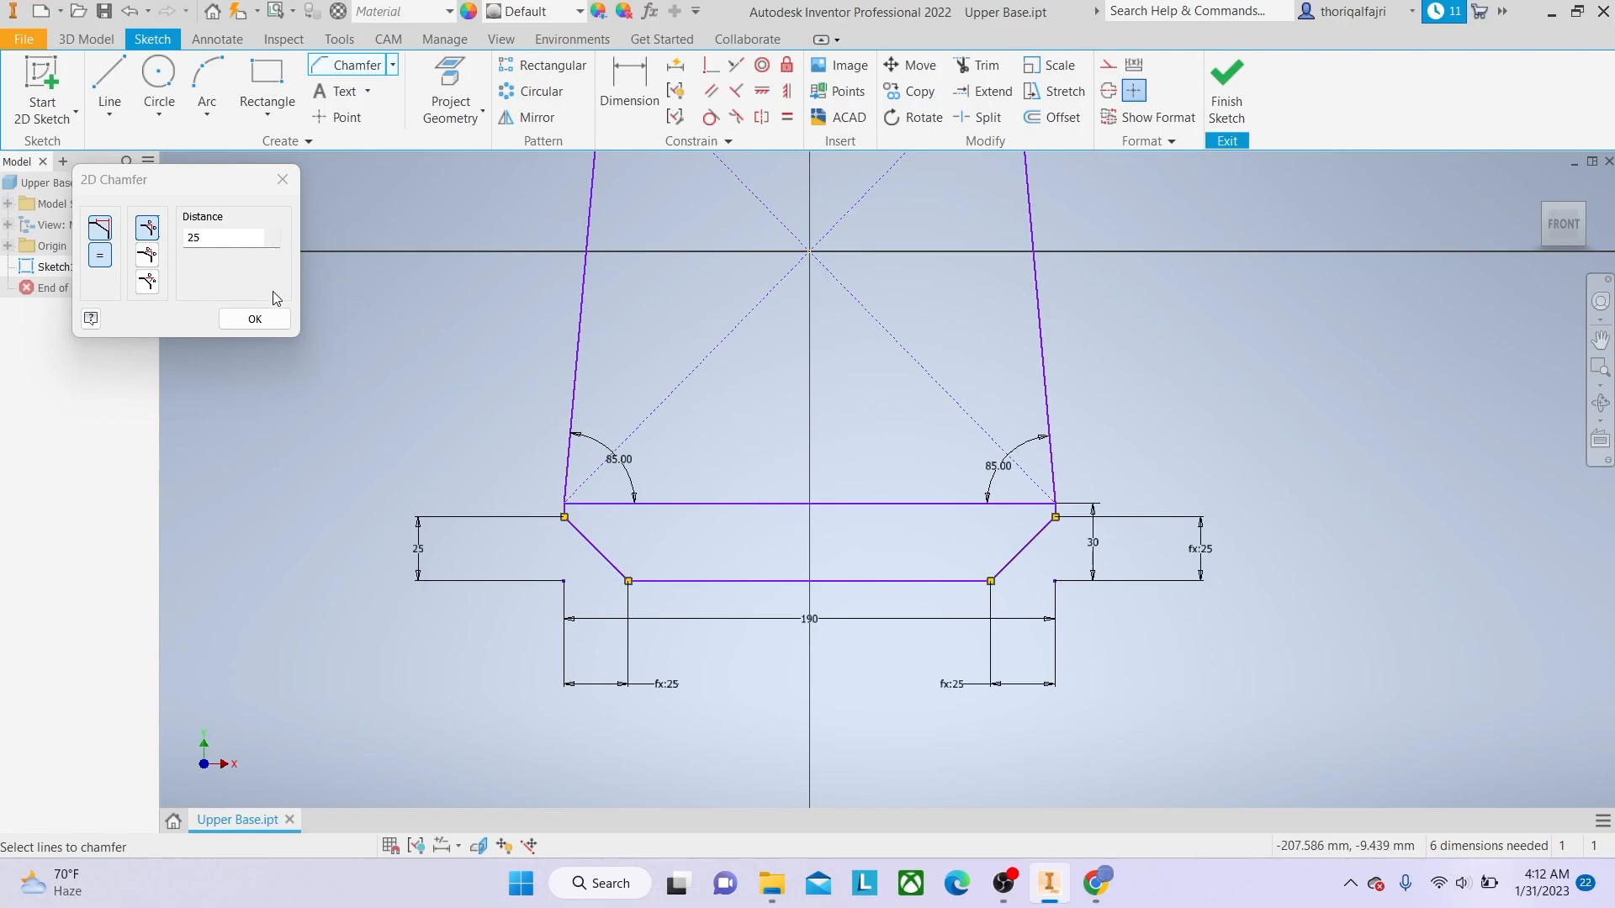
click(255, 318)
Draw two 22 mm diameter circles in the left half of the tapered outline, one above and one below the horizontal axis.
scroll(951, 366, down, 2)
middle_drag(951, 366, 862, 512)
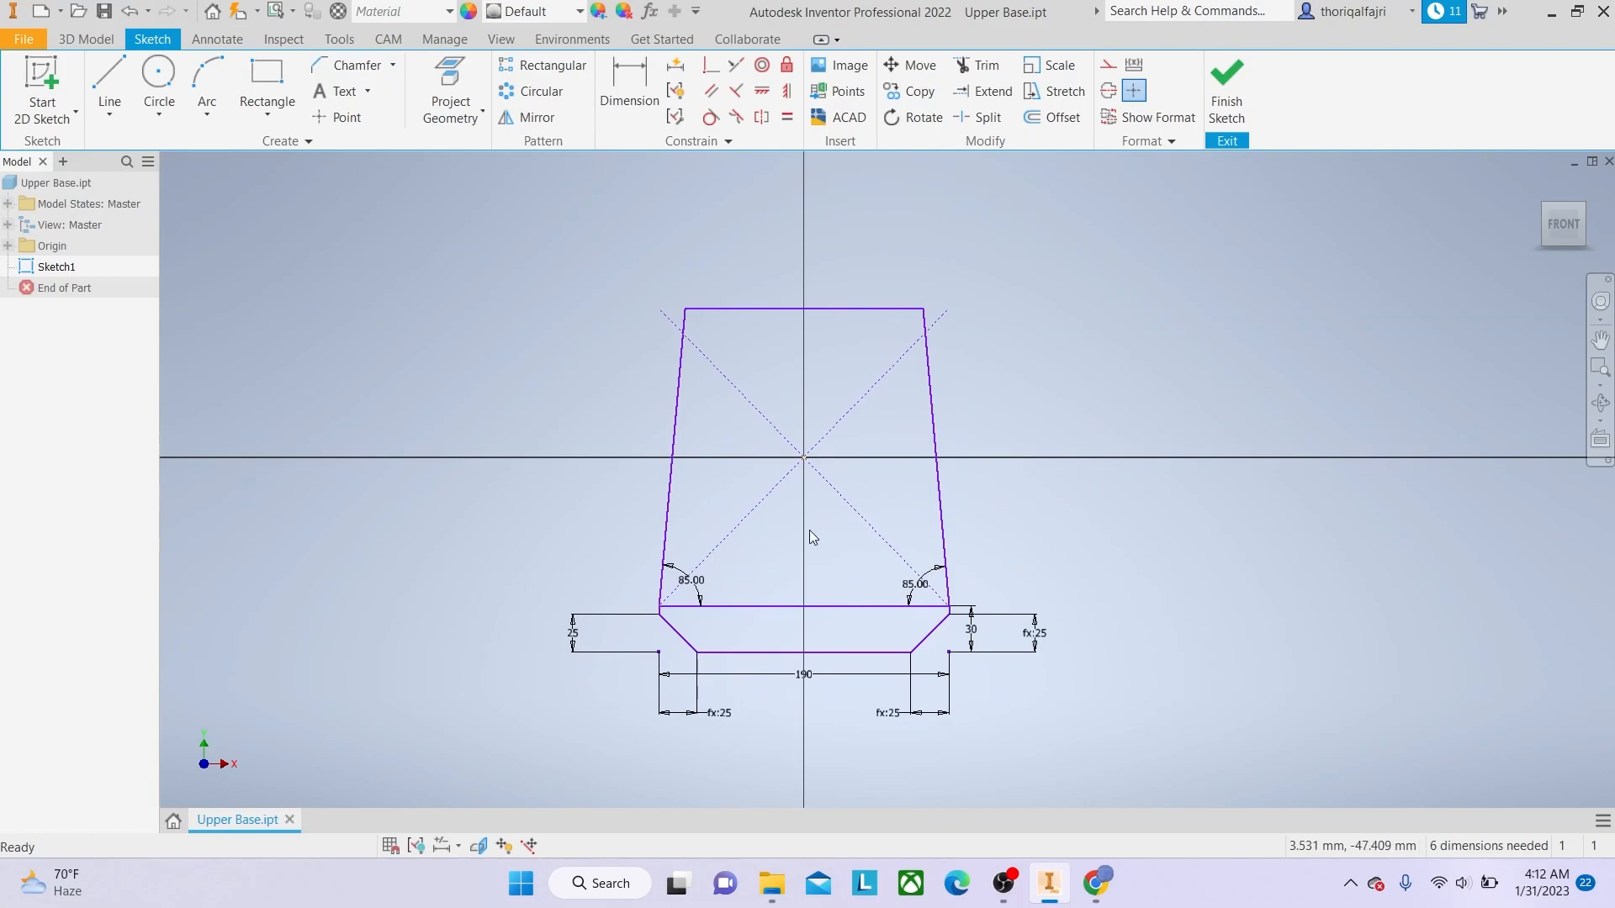
click(168, 80)
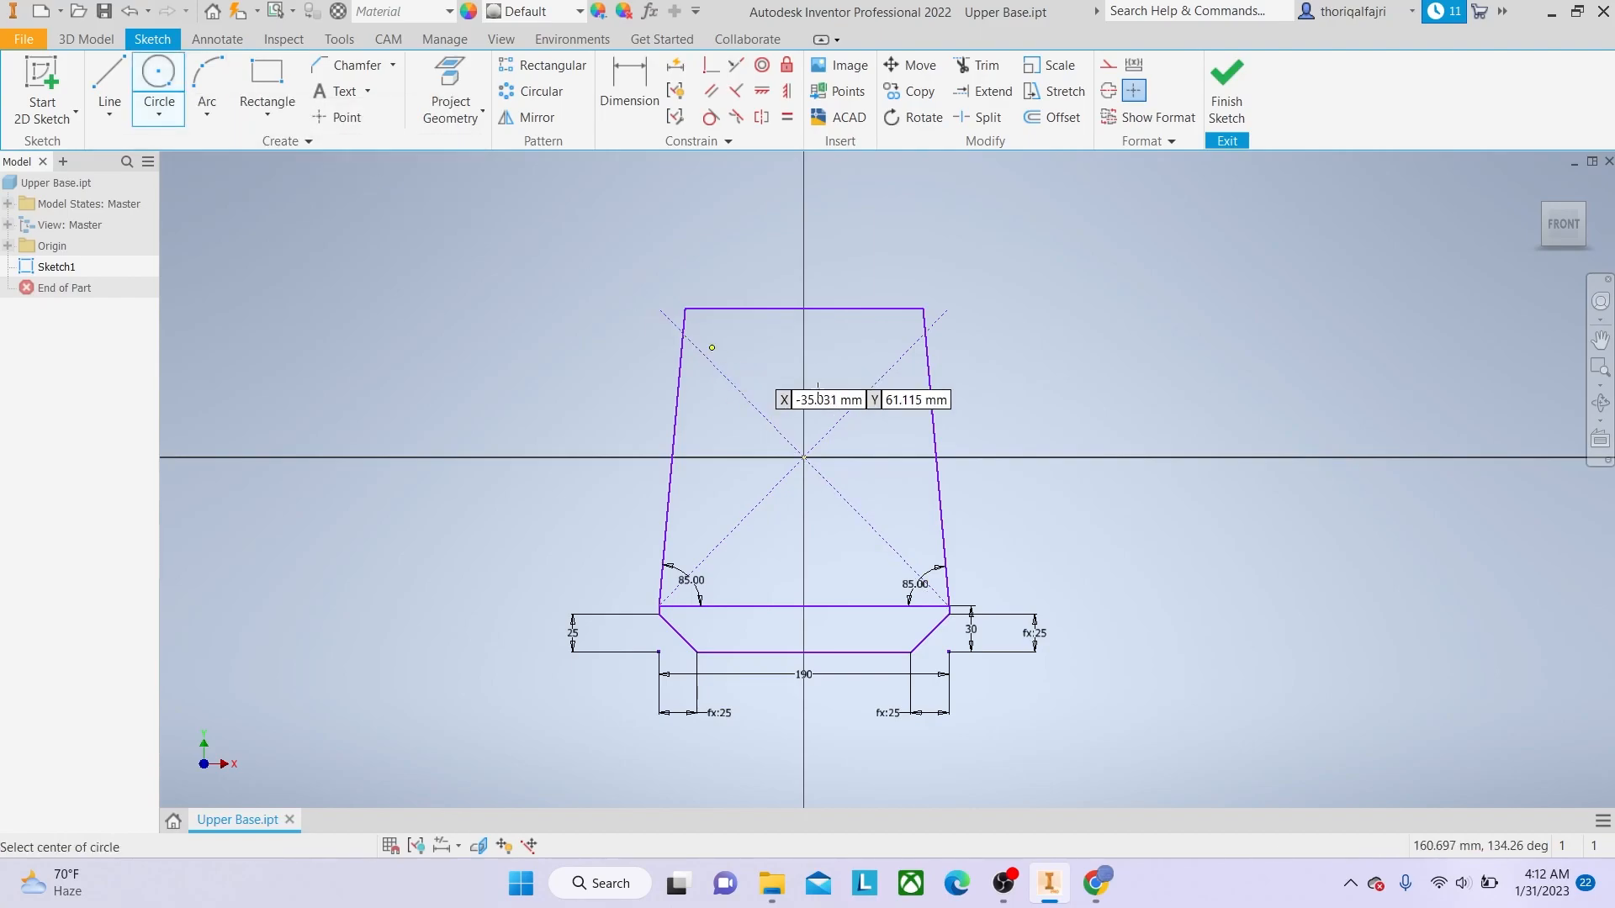
click(756, 373)
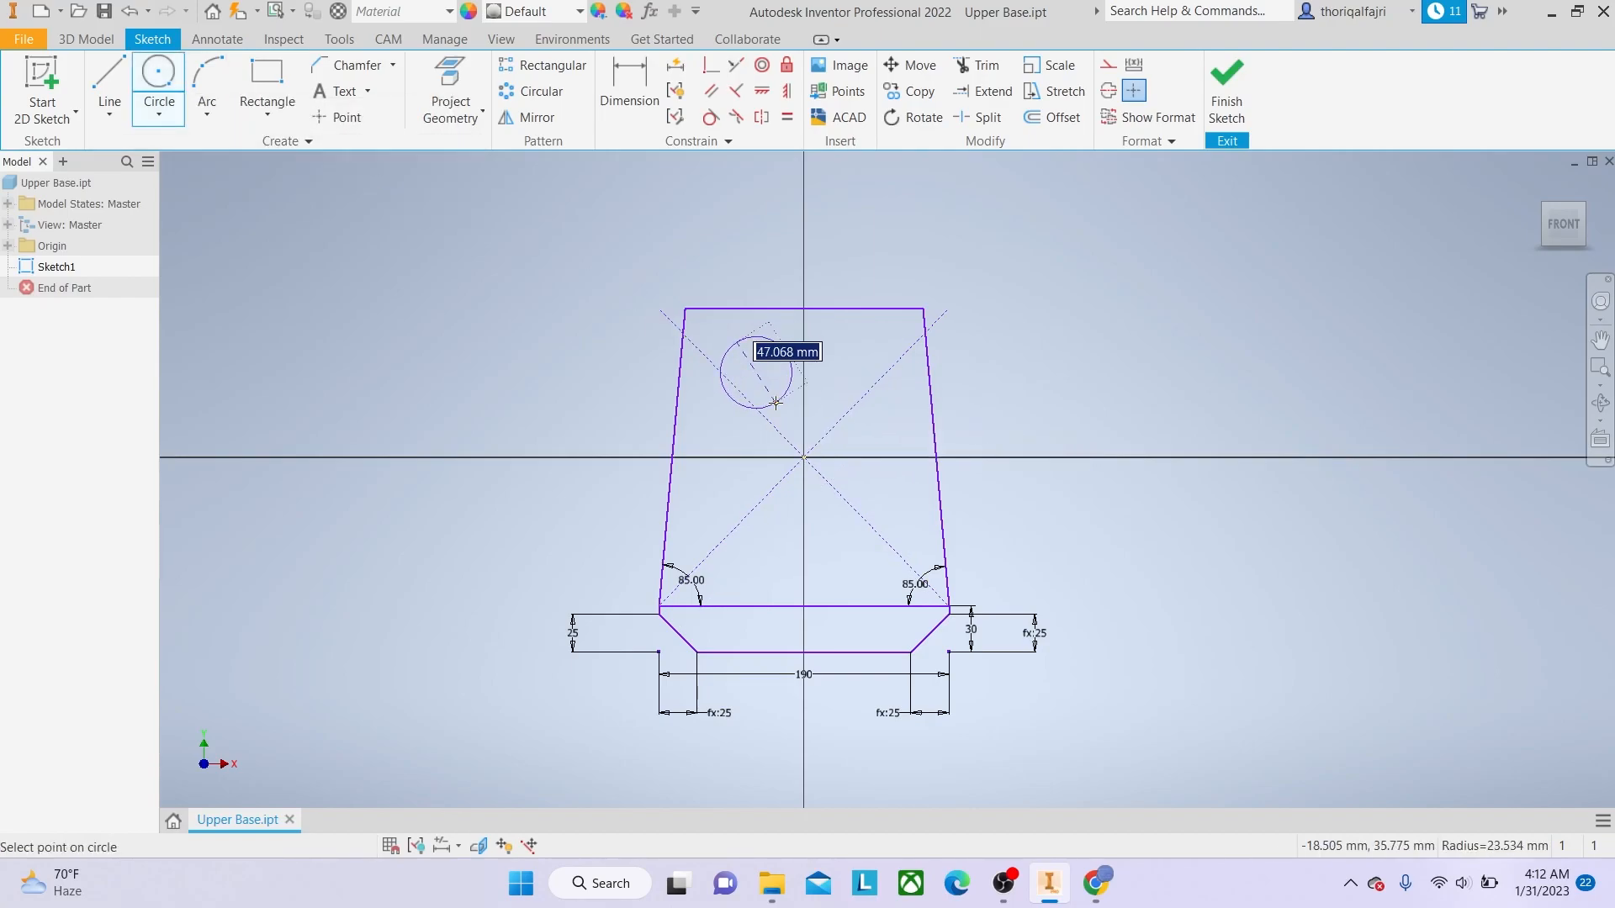
text(22)
key(Return)
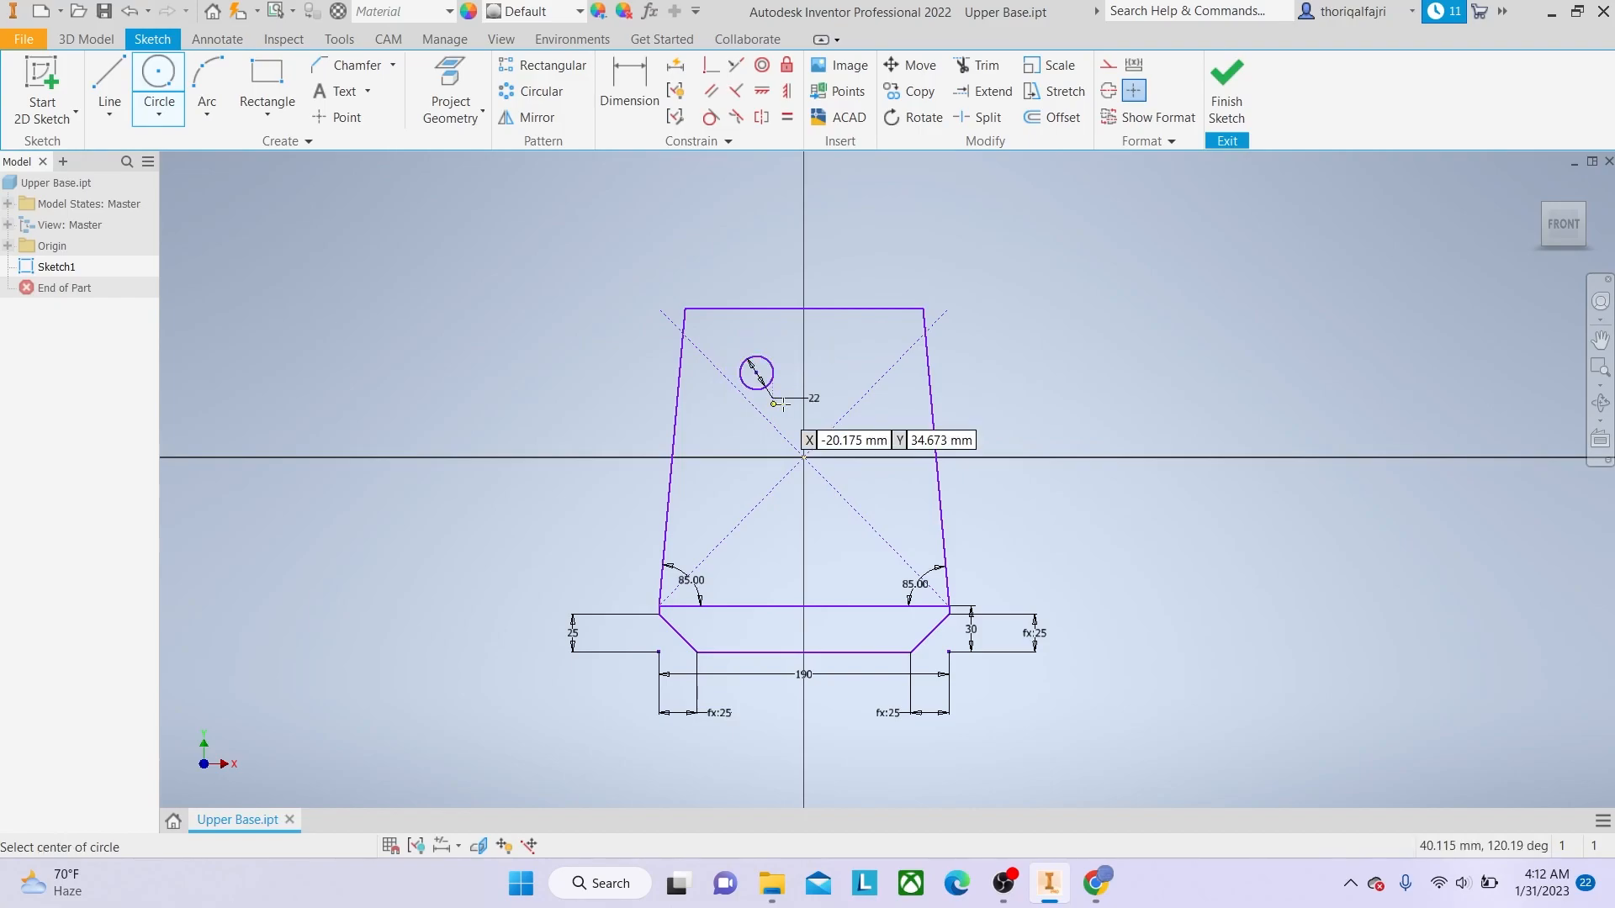
click(755, 553)
text(22)
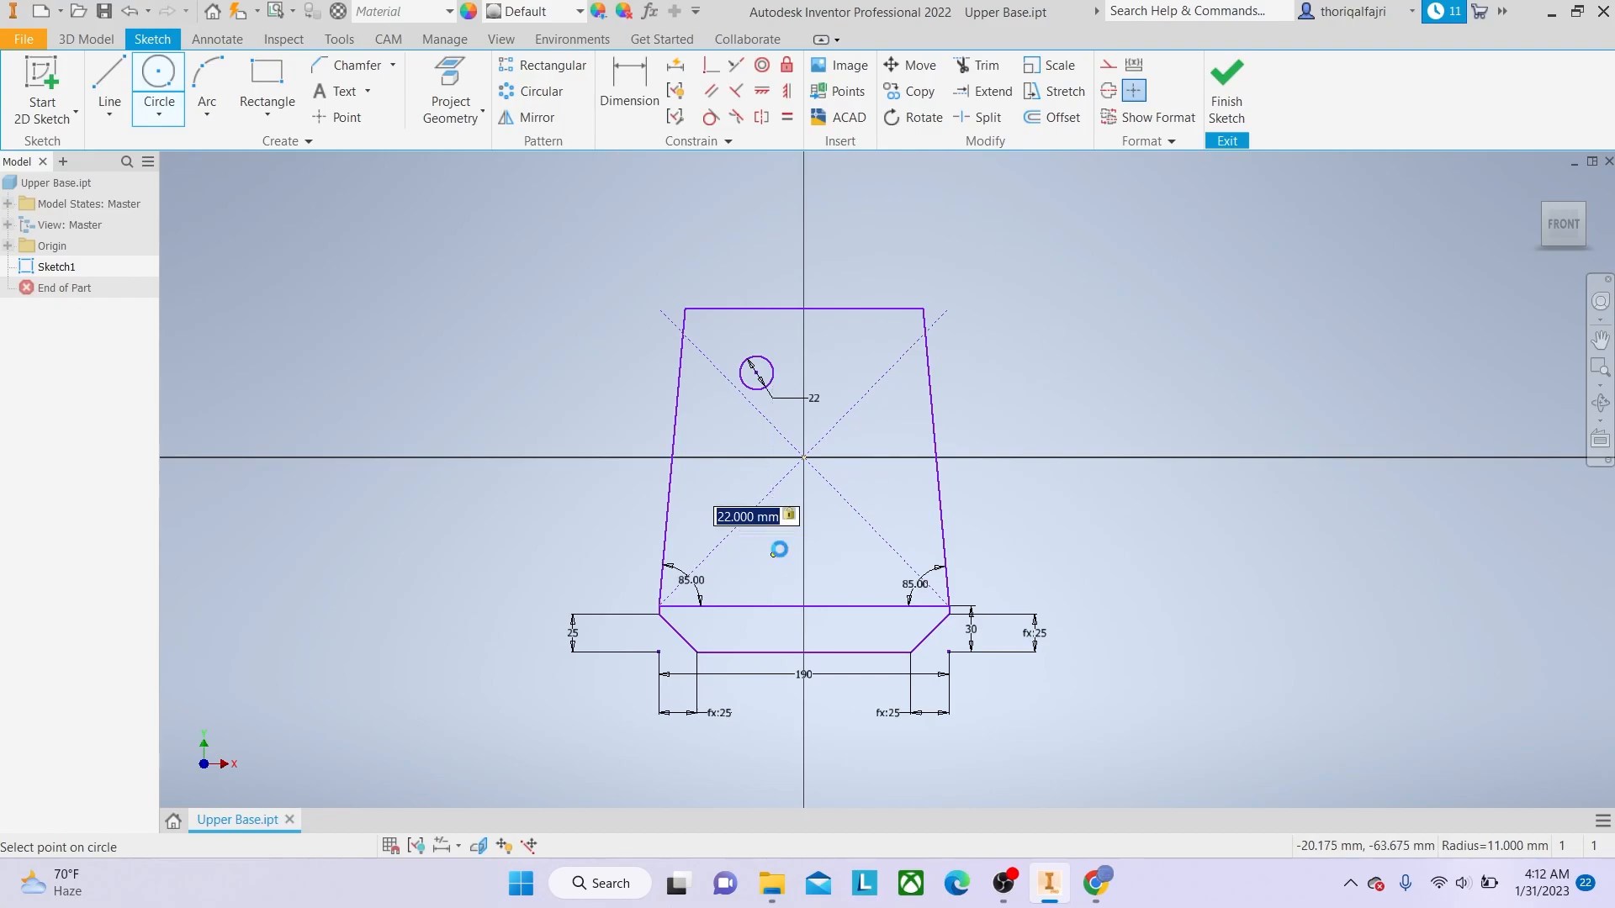
key(Return)
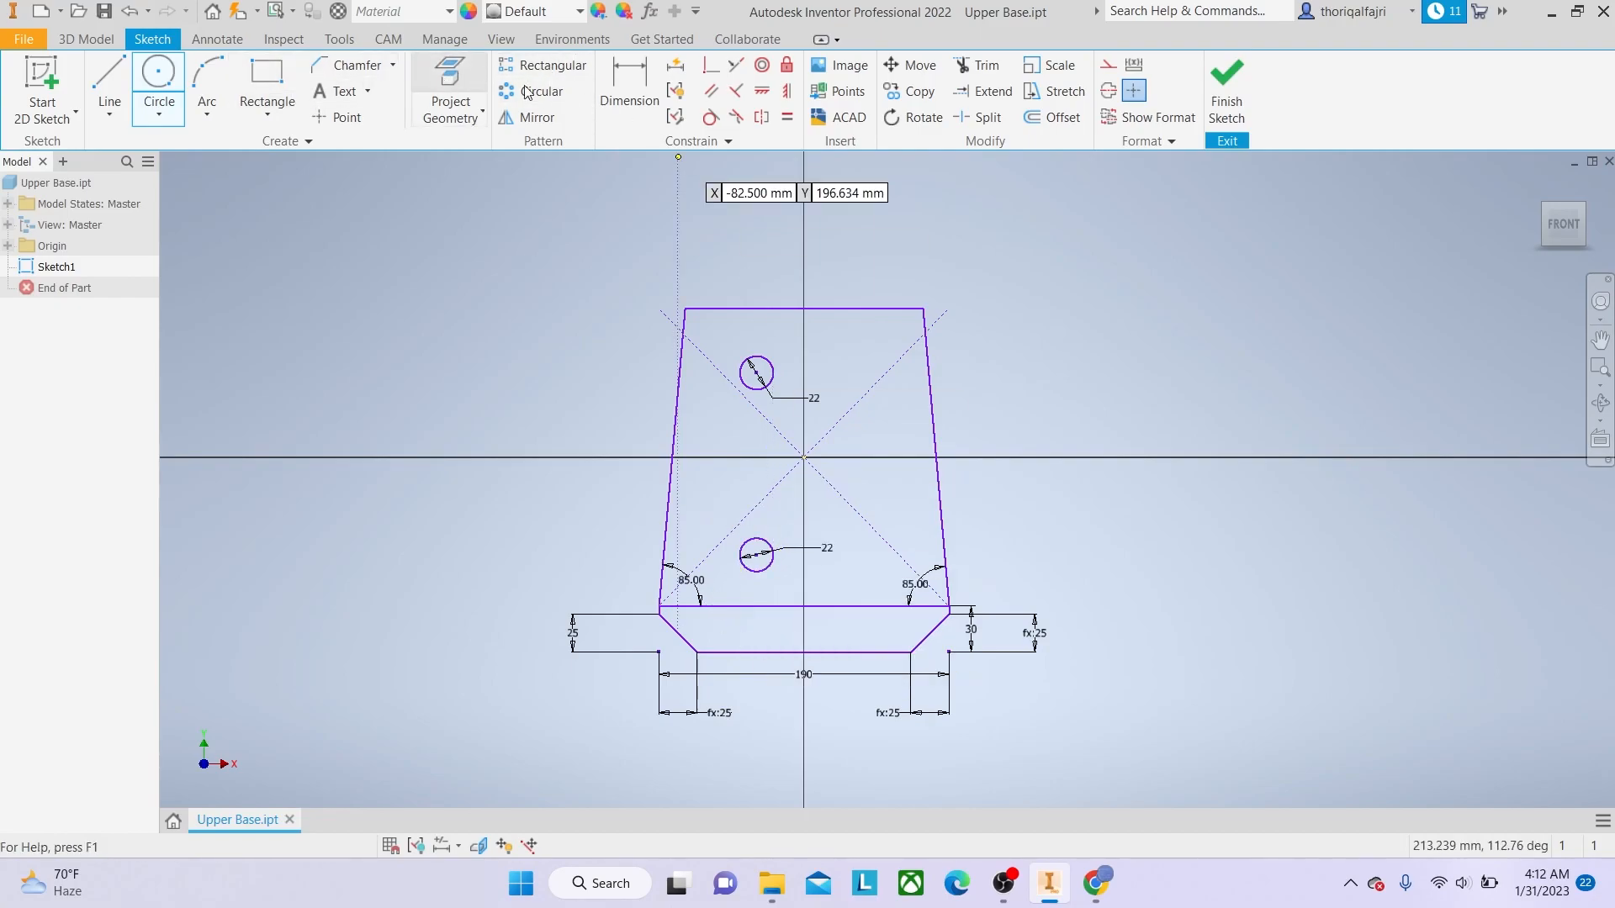
Dimension the horizontal distance between the upper circle's center and the sketch origin as 50 mm.
click(643, 87)
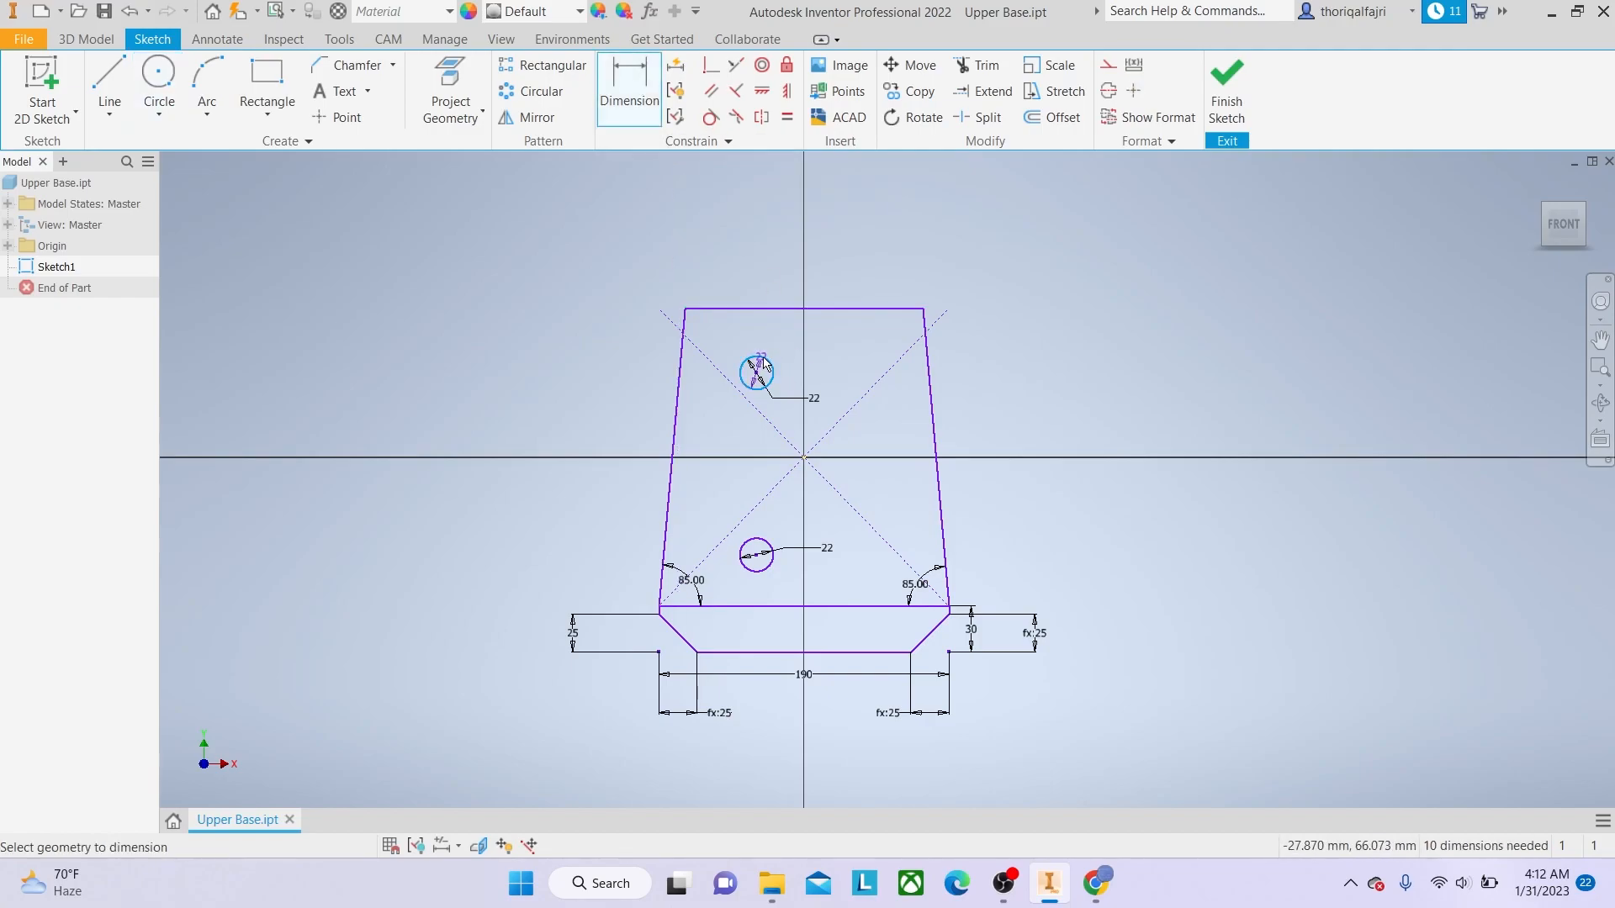
scroll(766, 365, down, 3)
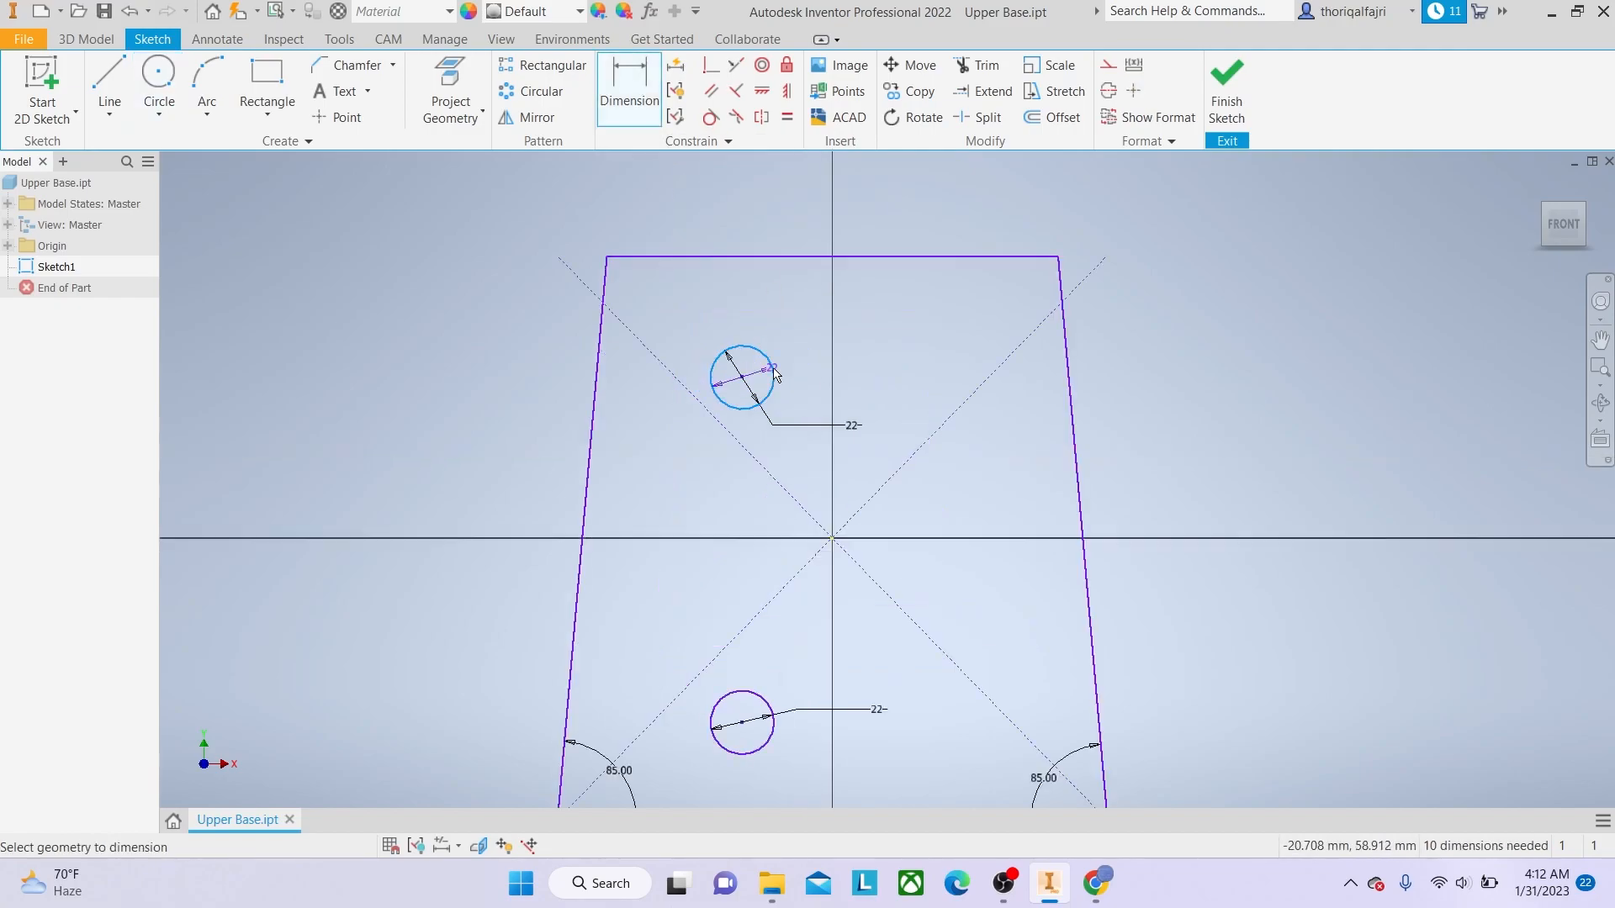
click(835, 540)
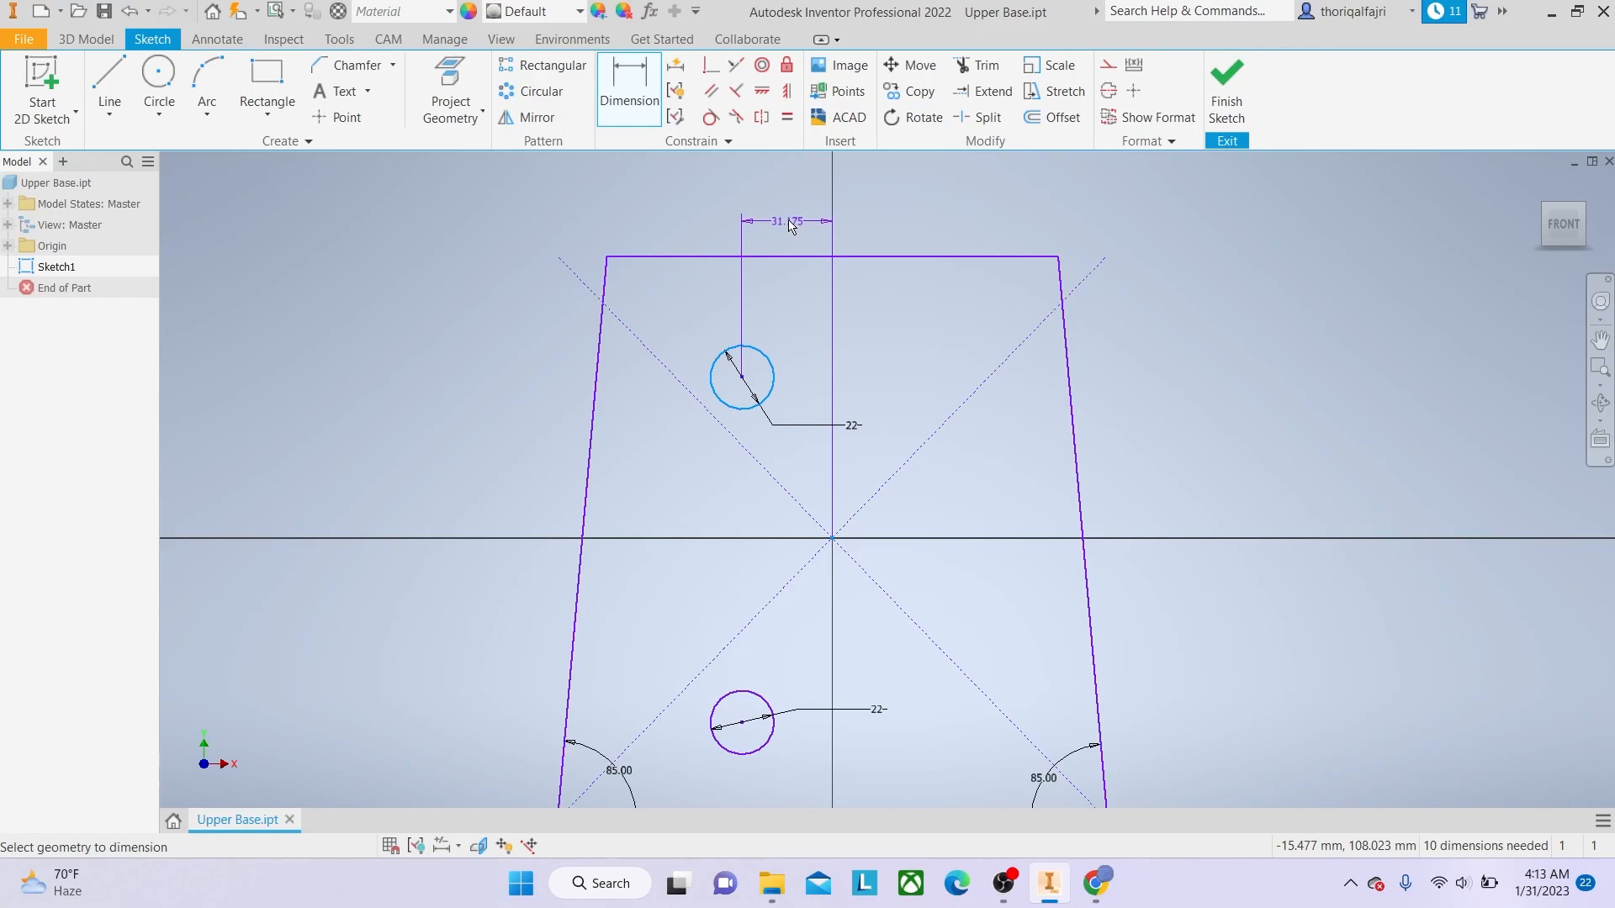
click(791, 226)
text(50)
key(Return)
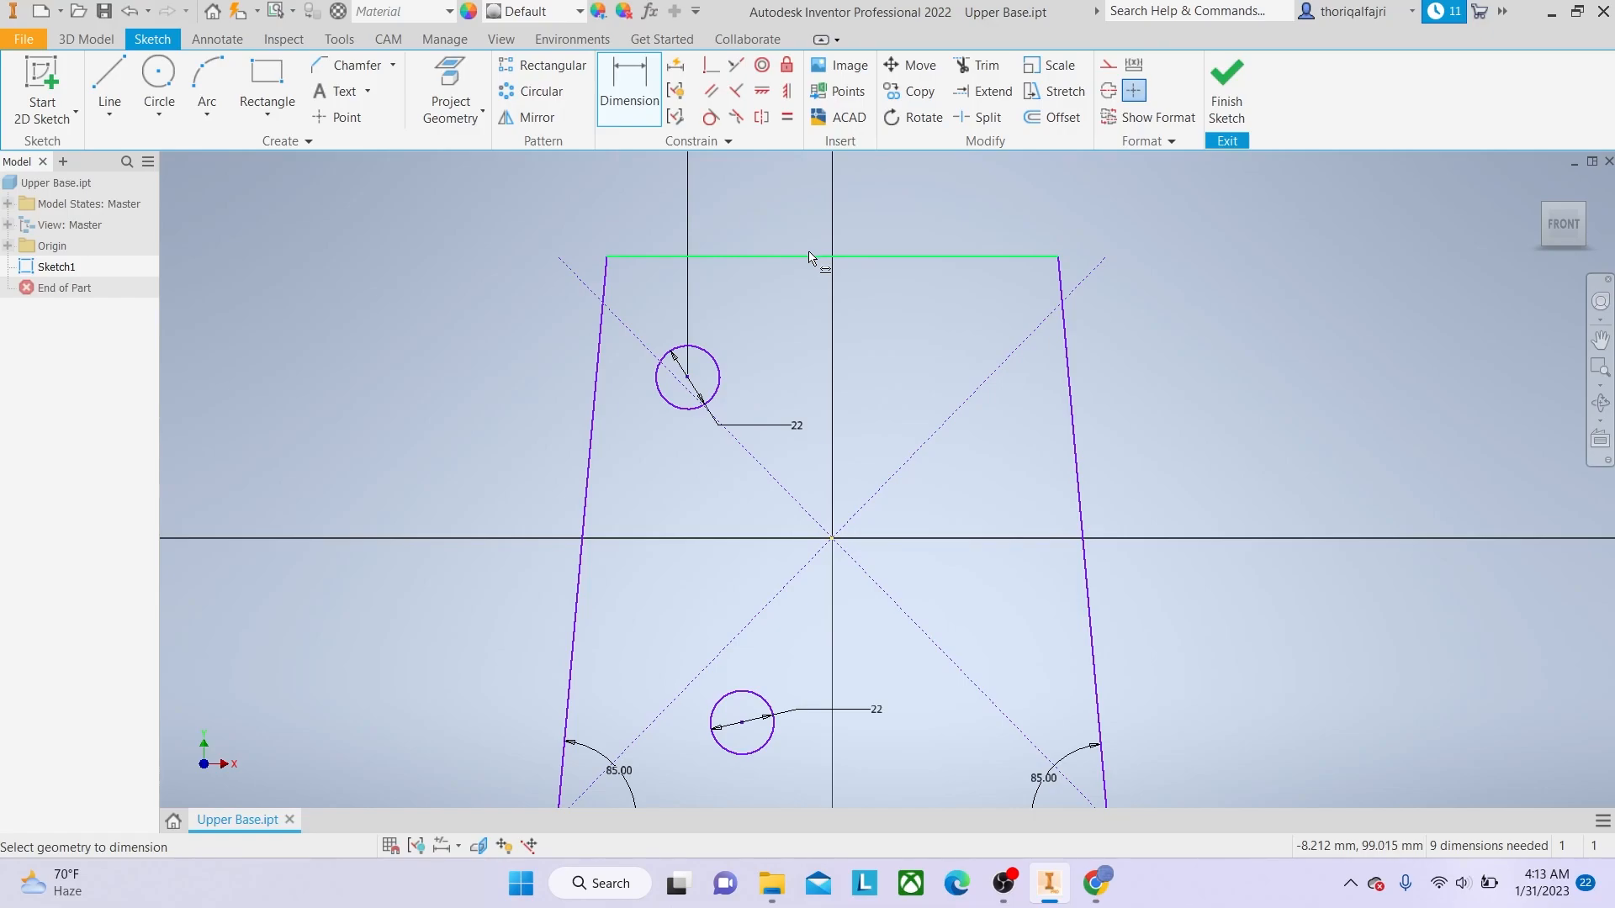
middle_drag(818, 608, 749, 419)
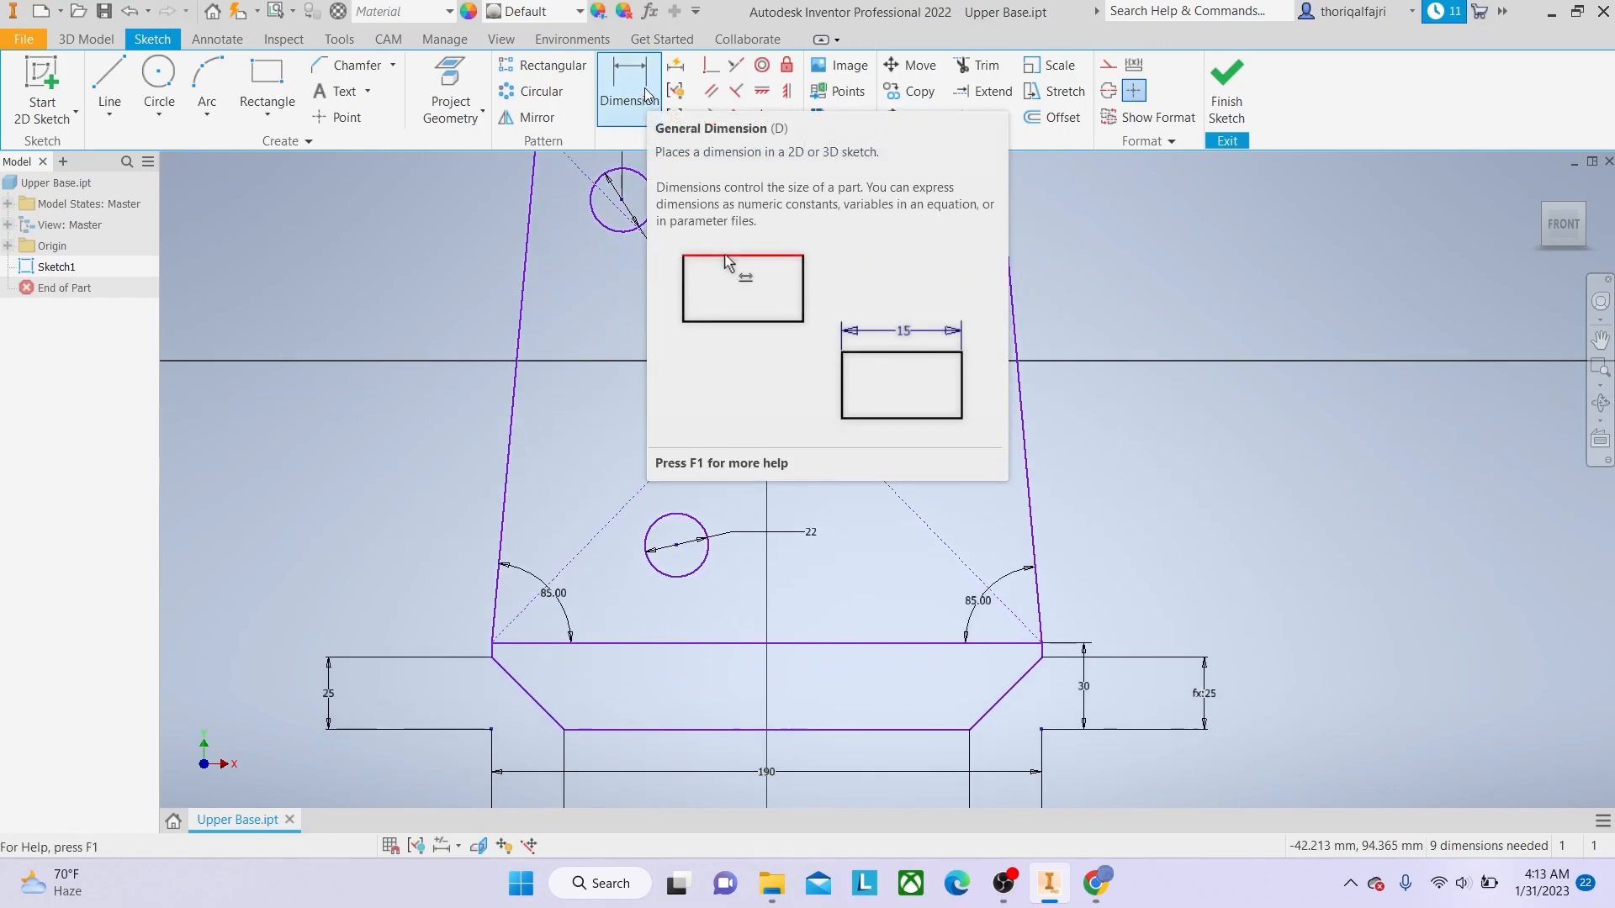
click(646, 100)
click(705, 535)
click(765, 362)
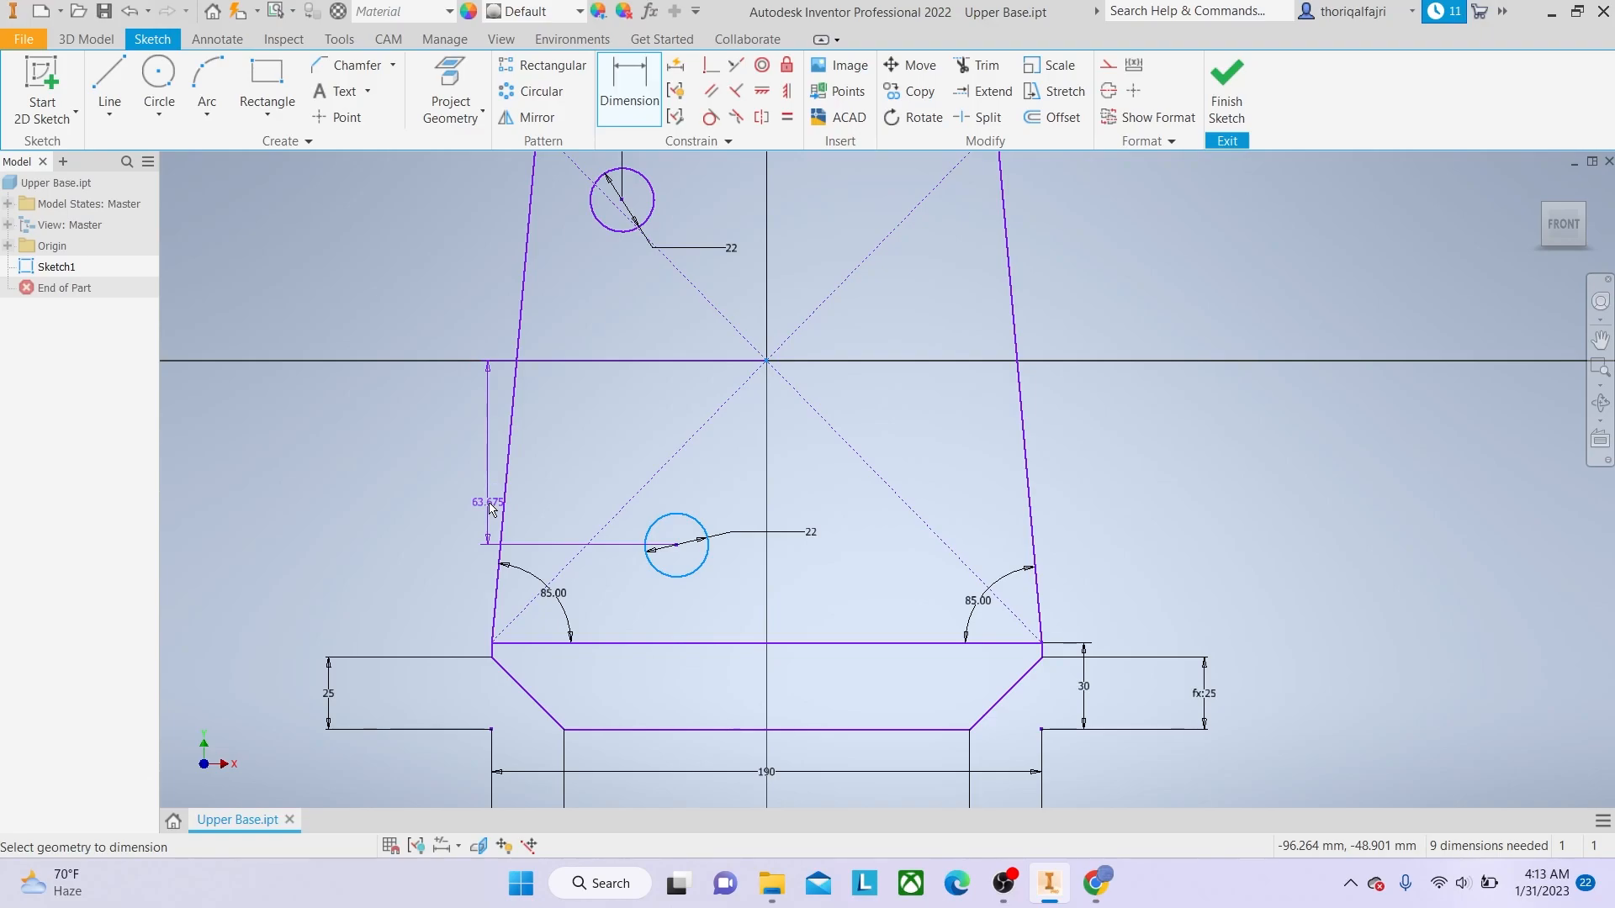
key(Escape)
Dimension the vertical distance between the upper circle's center and the origin as 77.5 mm.
click(654, 212)
click(719, 349)
click(427, 336)
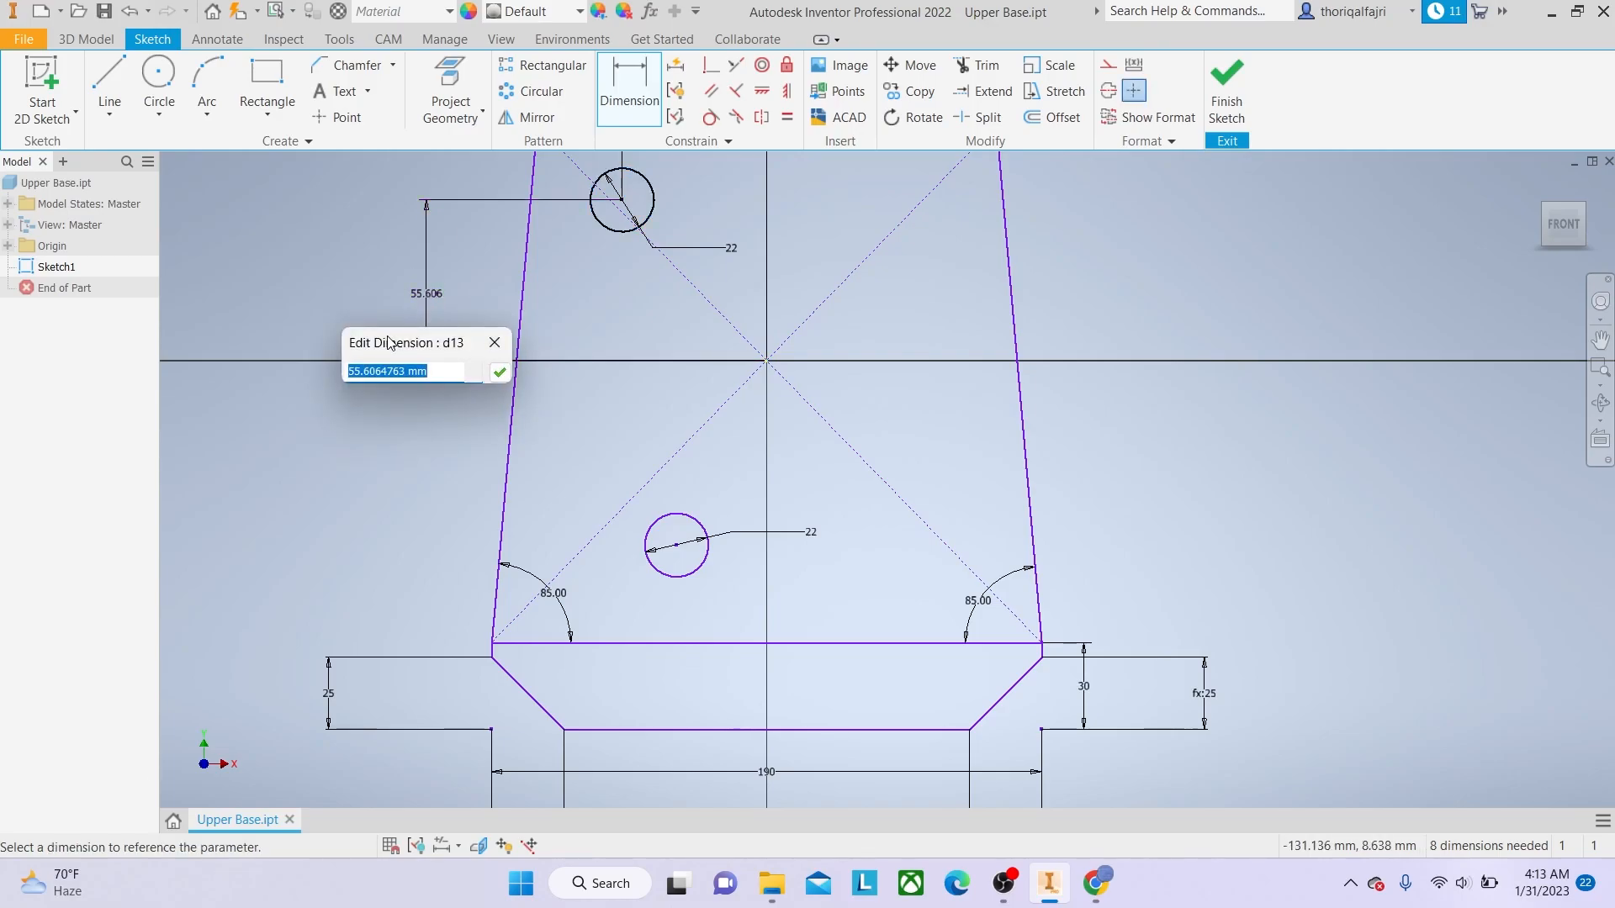
text(77.5)
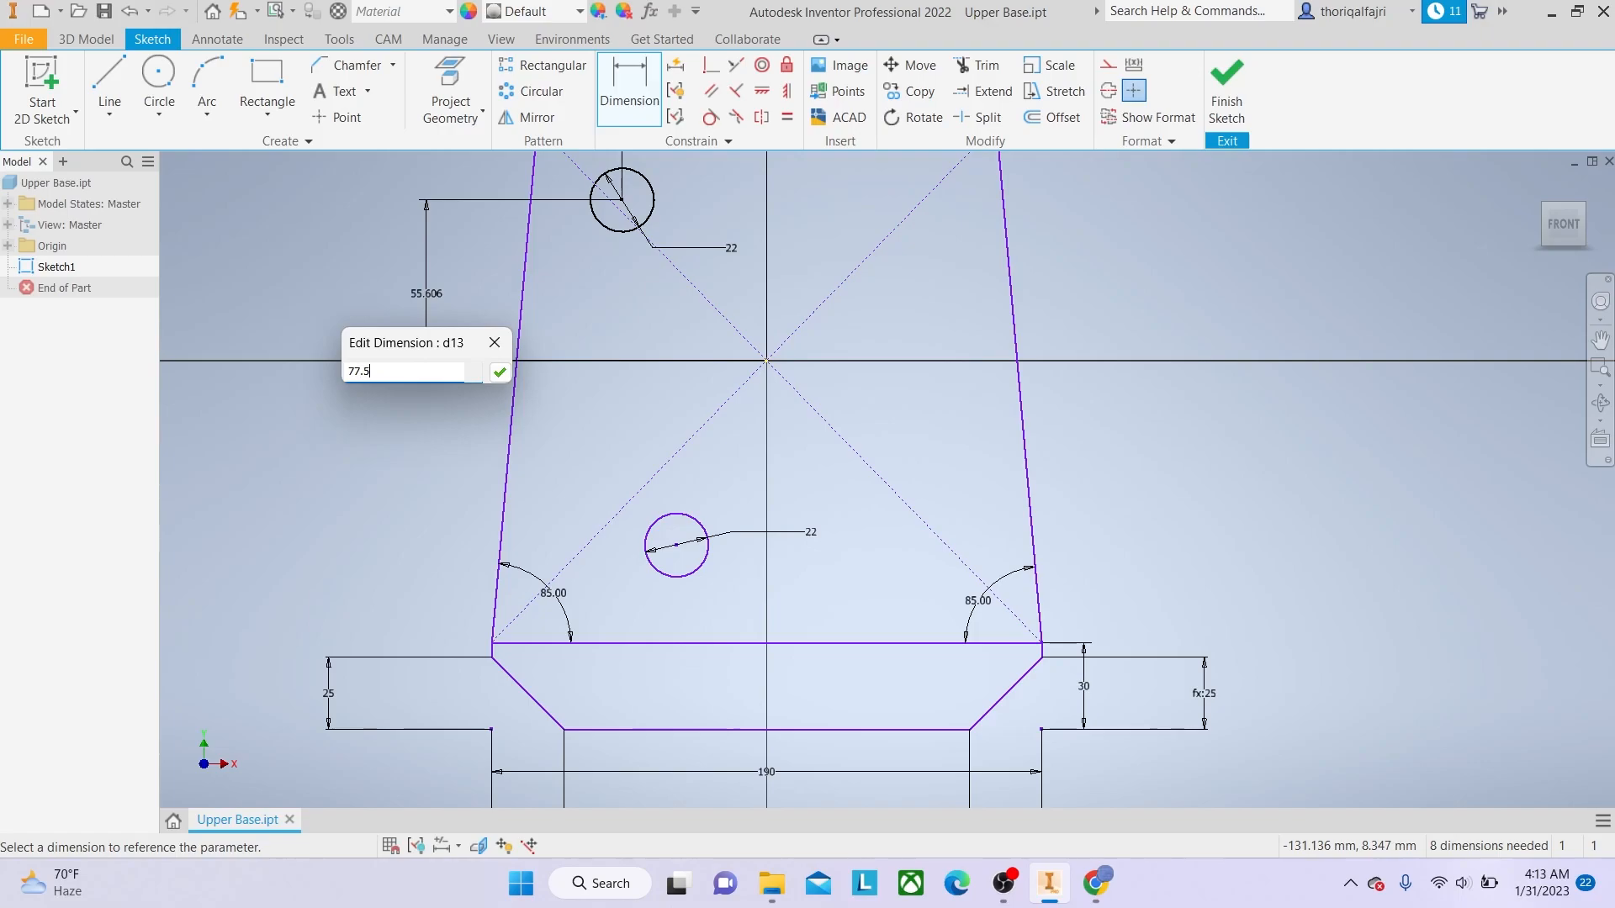
key(Return)
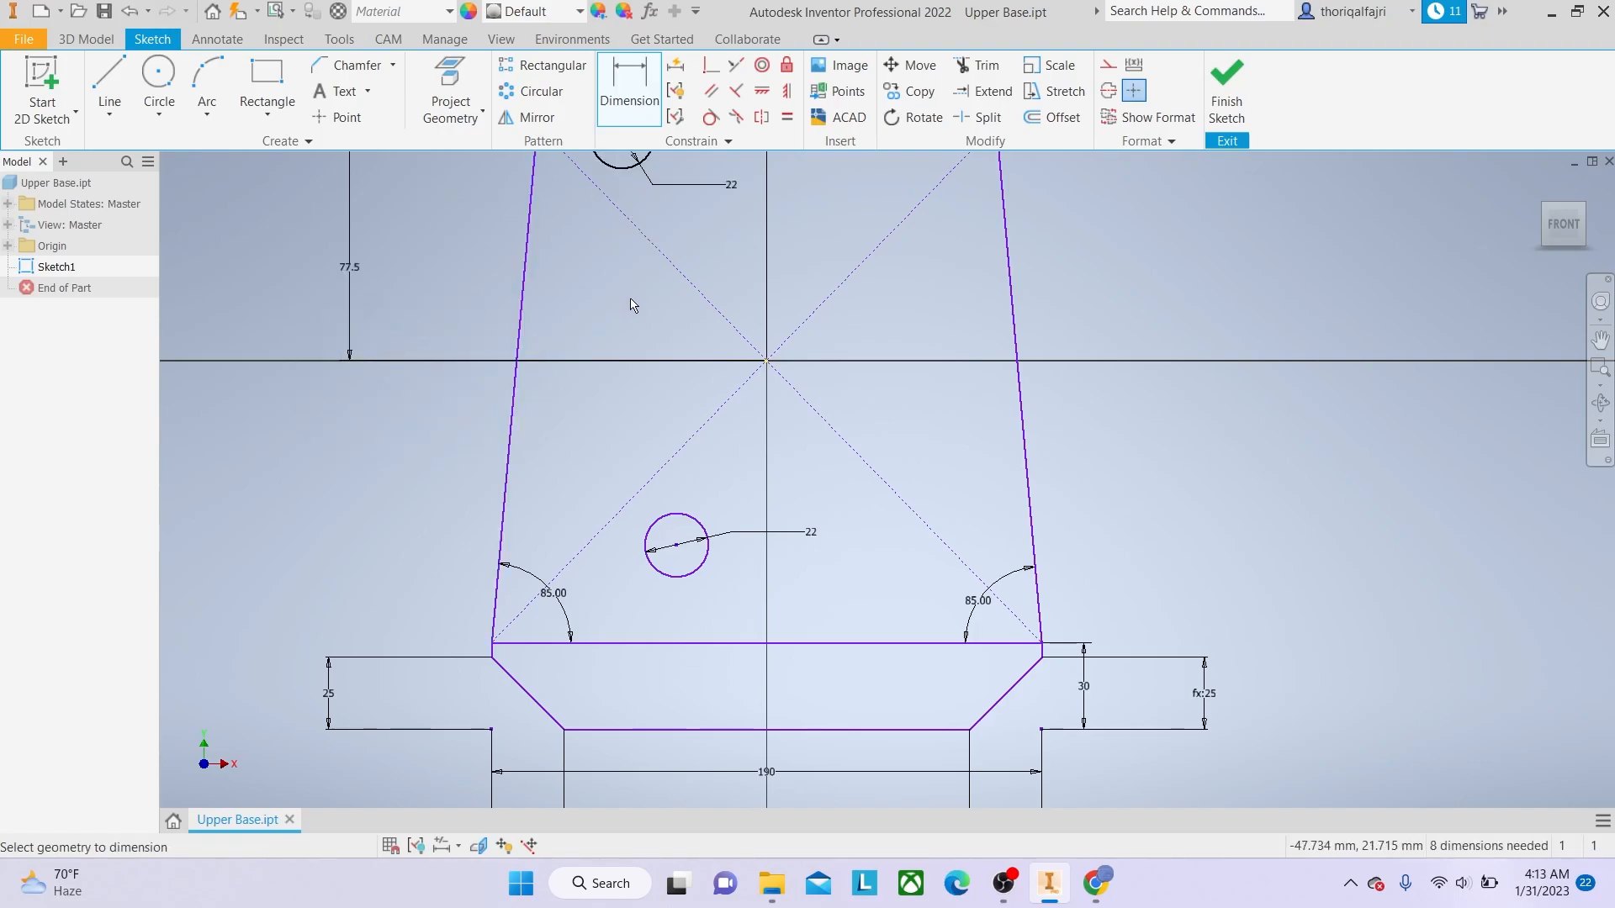
Dimension the vertical distance between the lower circle's center and the origin as 72.5 mm.
scroll(631, 305, down, 4)
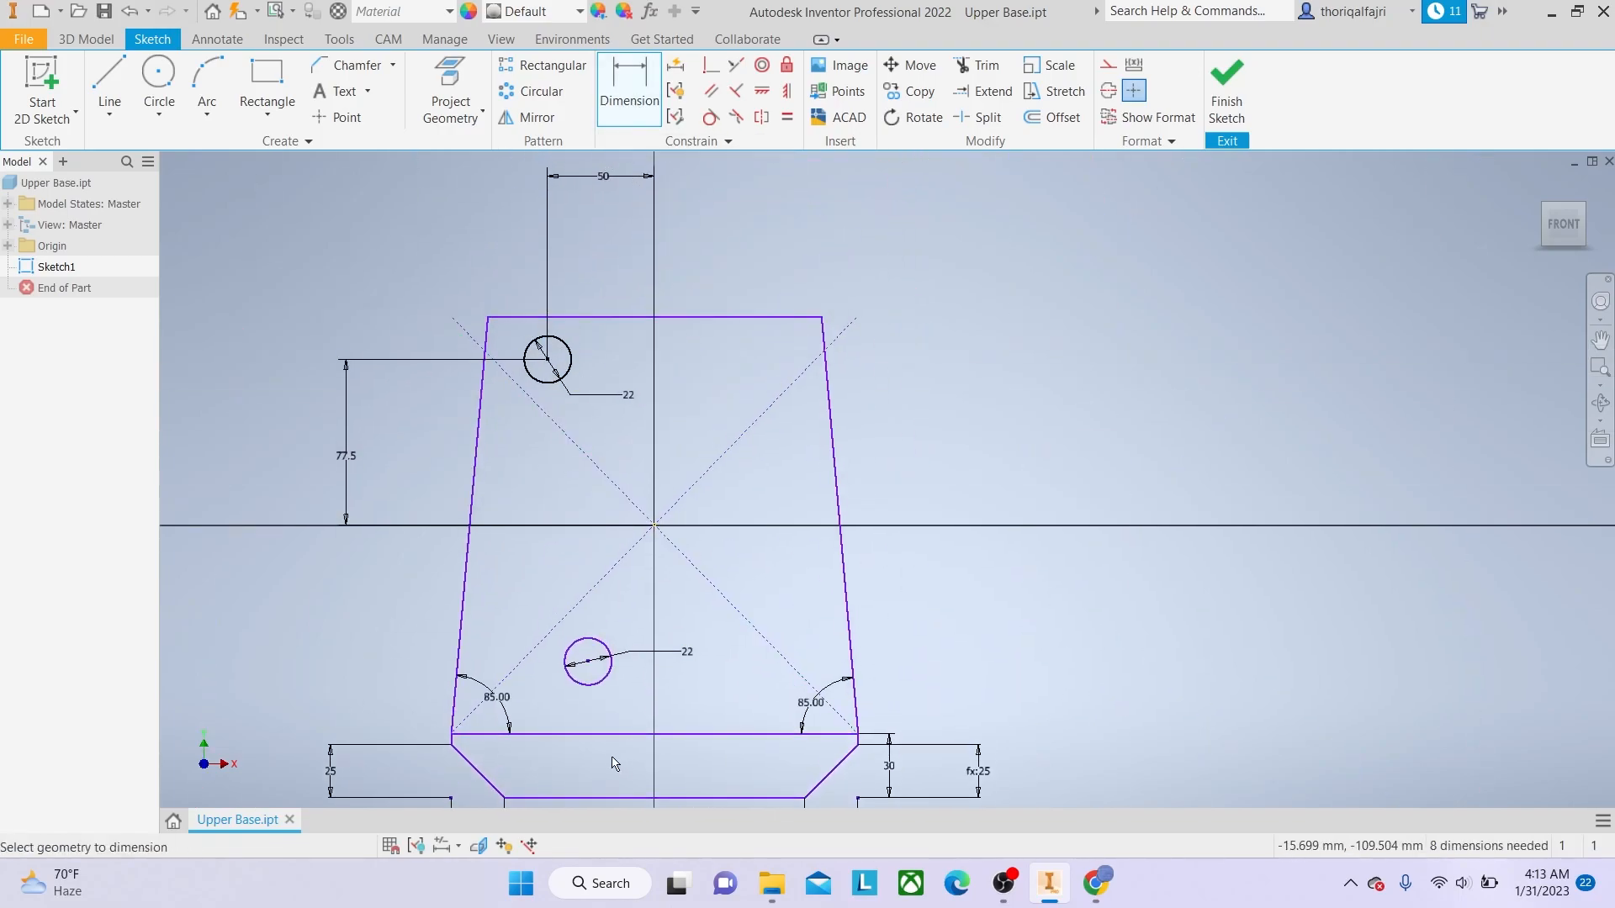
click(609, 653)
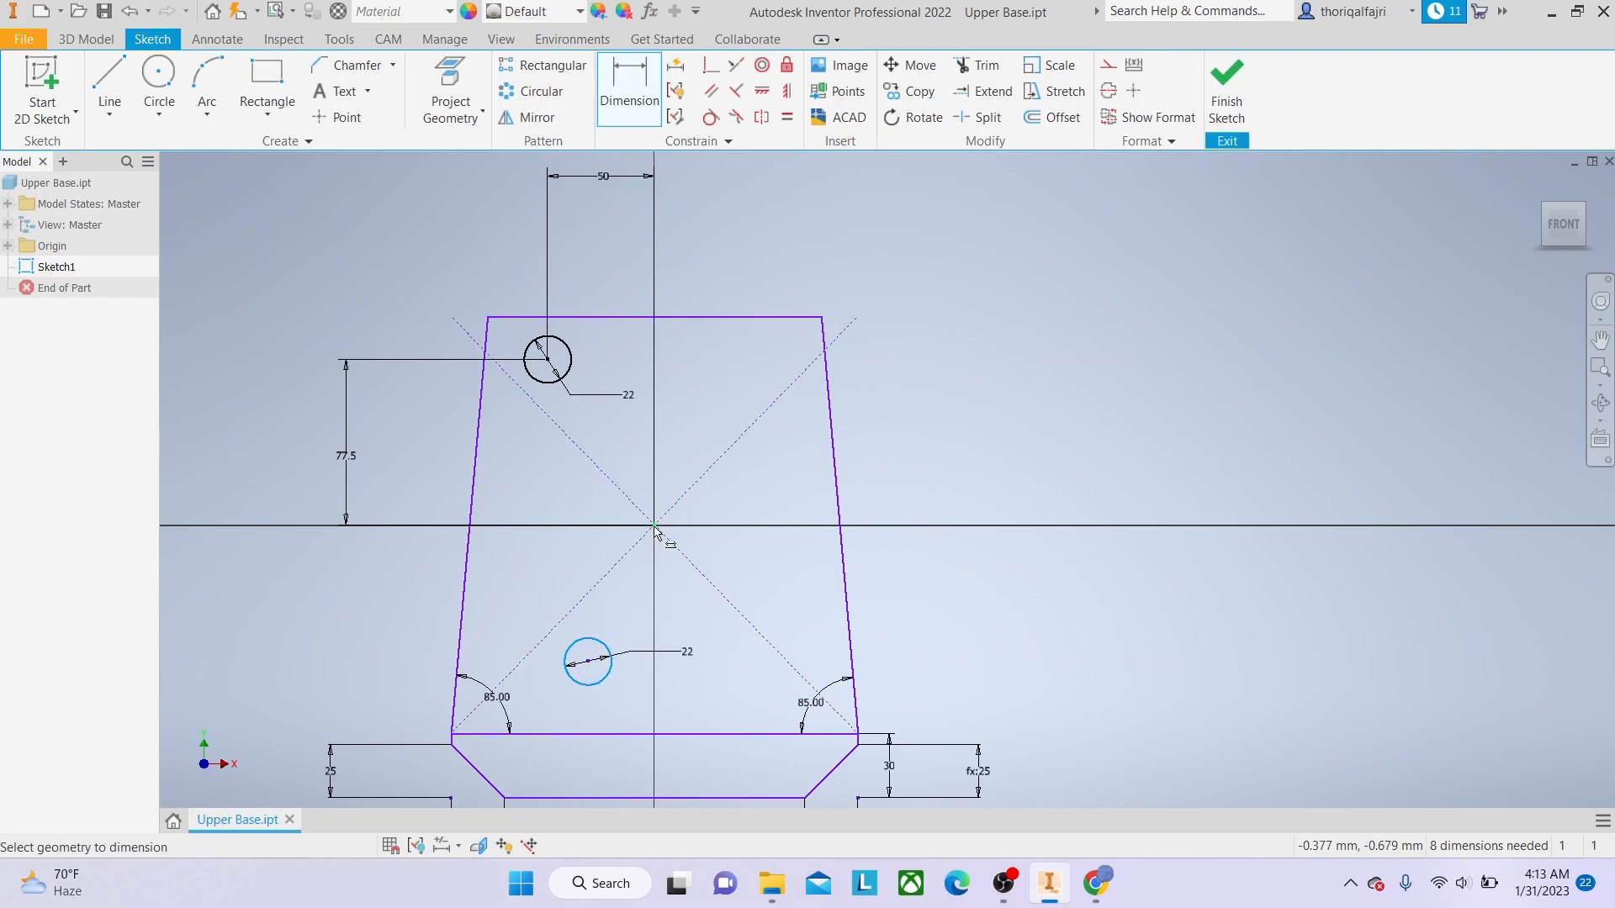
mouse_move(655, 530)
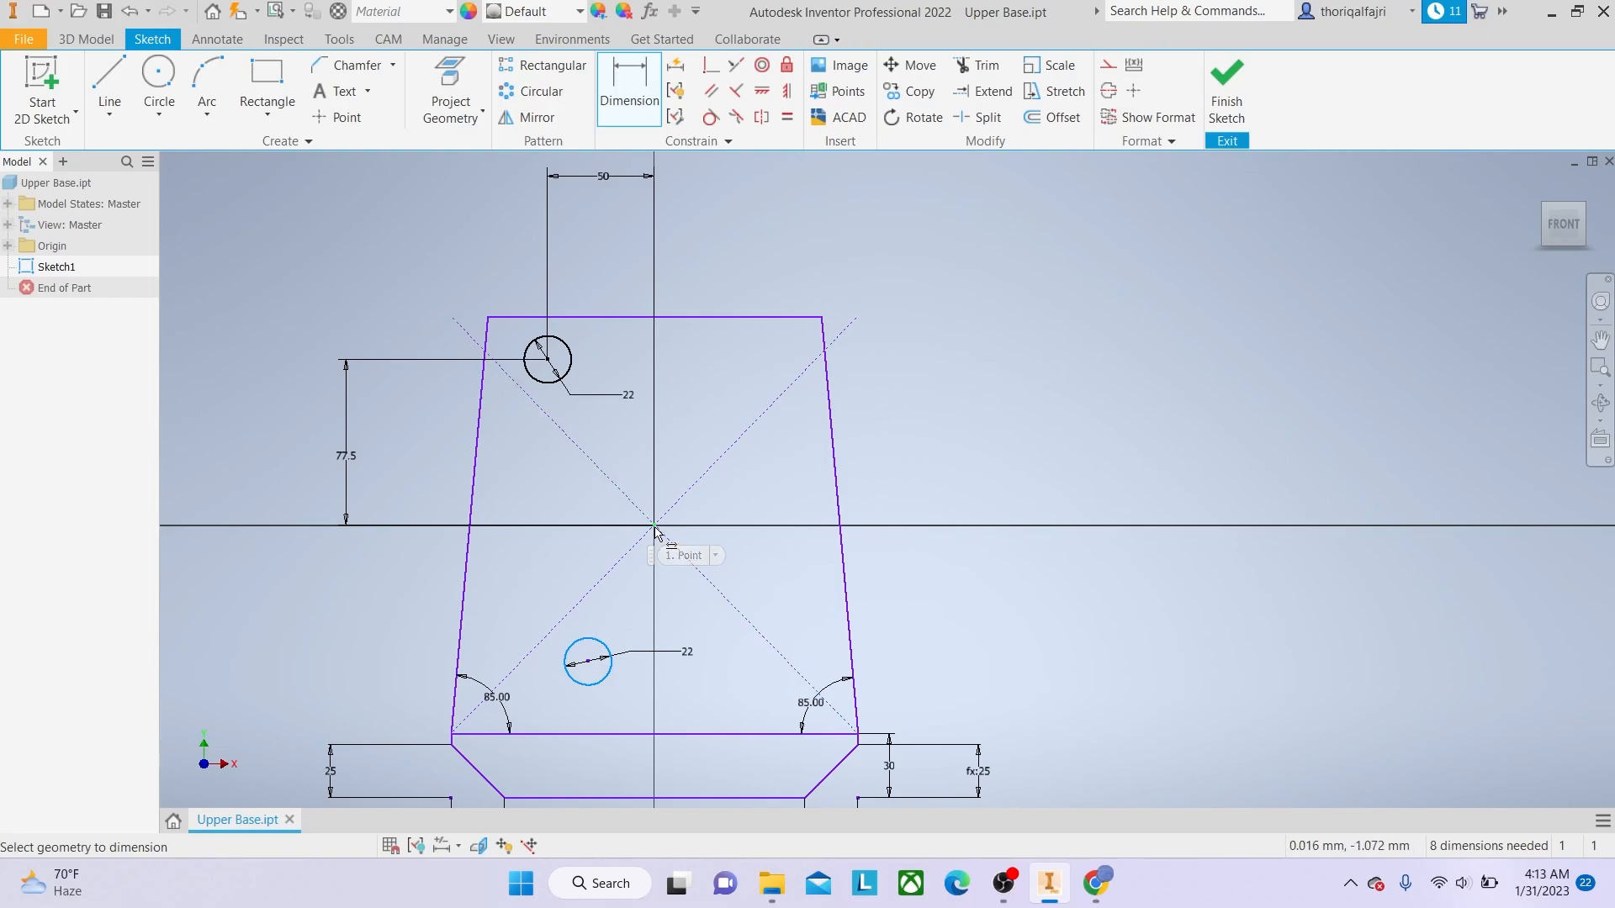
click(655, 527)
click(350, 594)
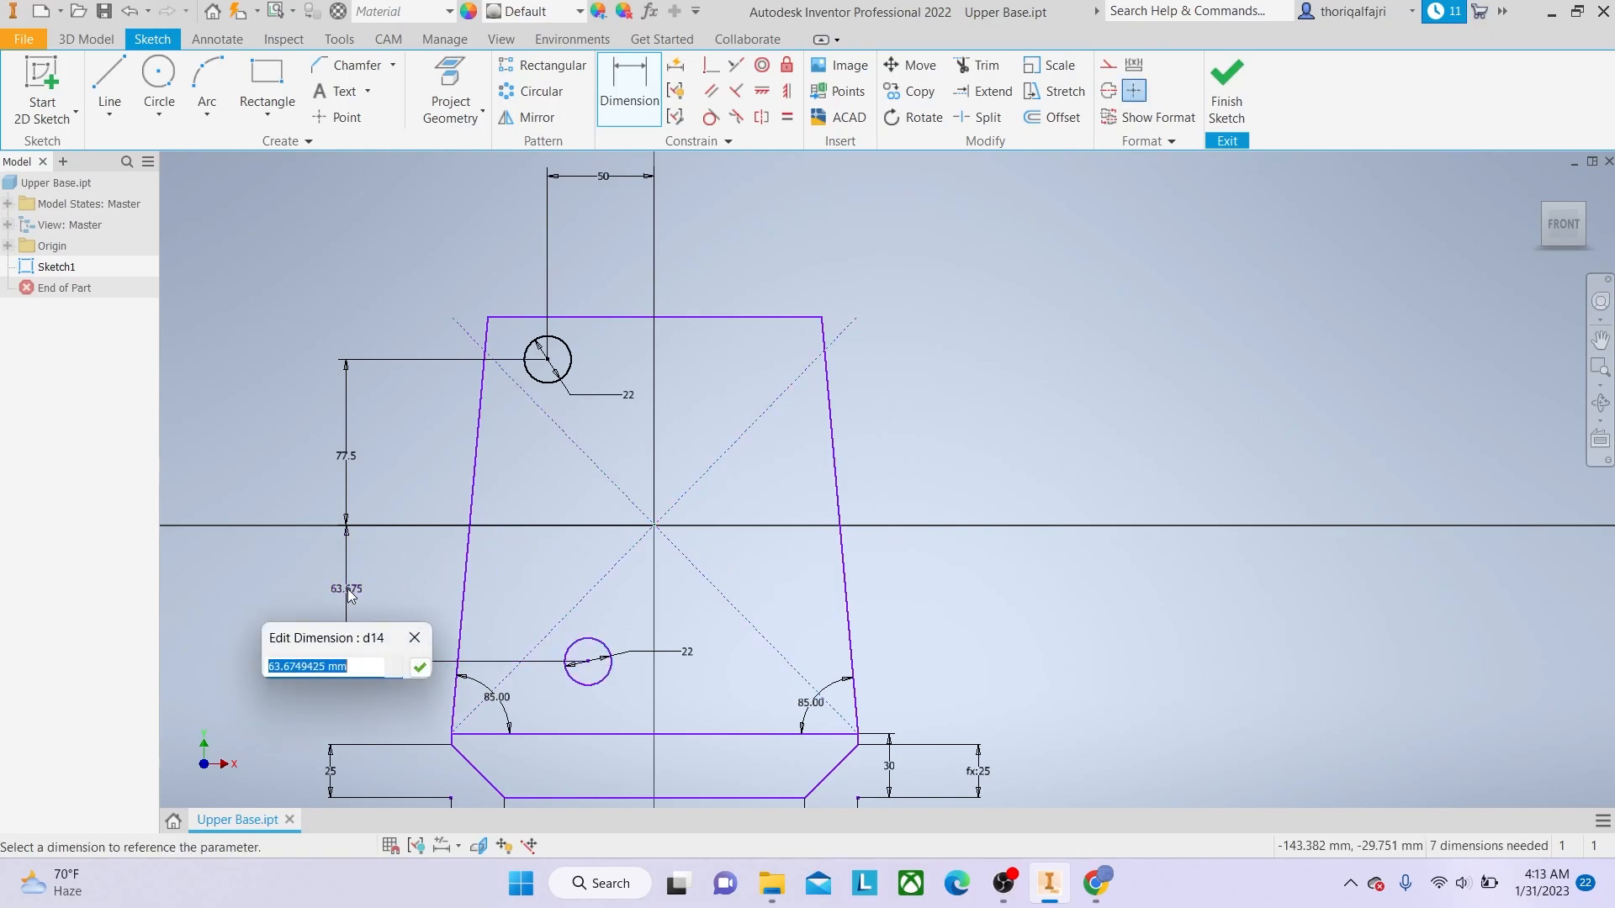
text(72.5)
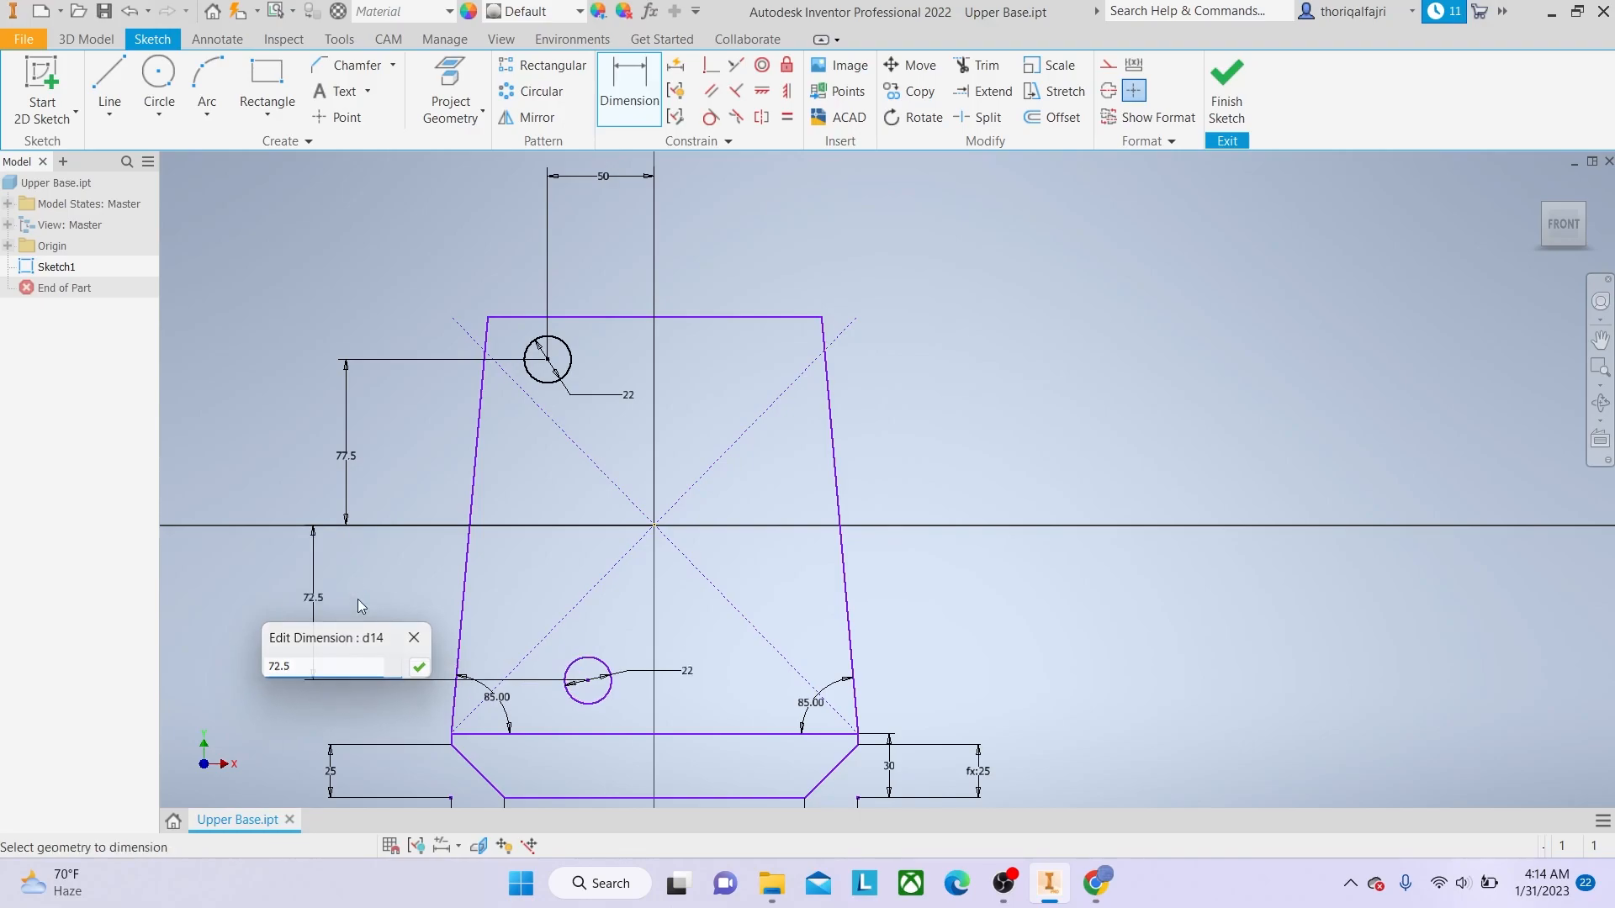
key(Return)
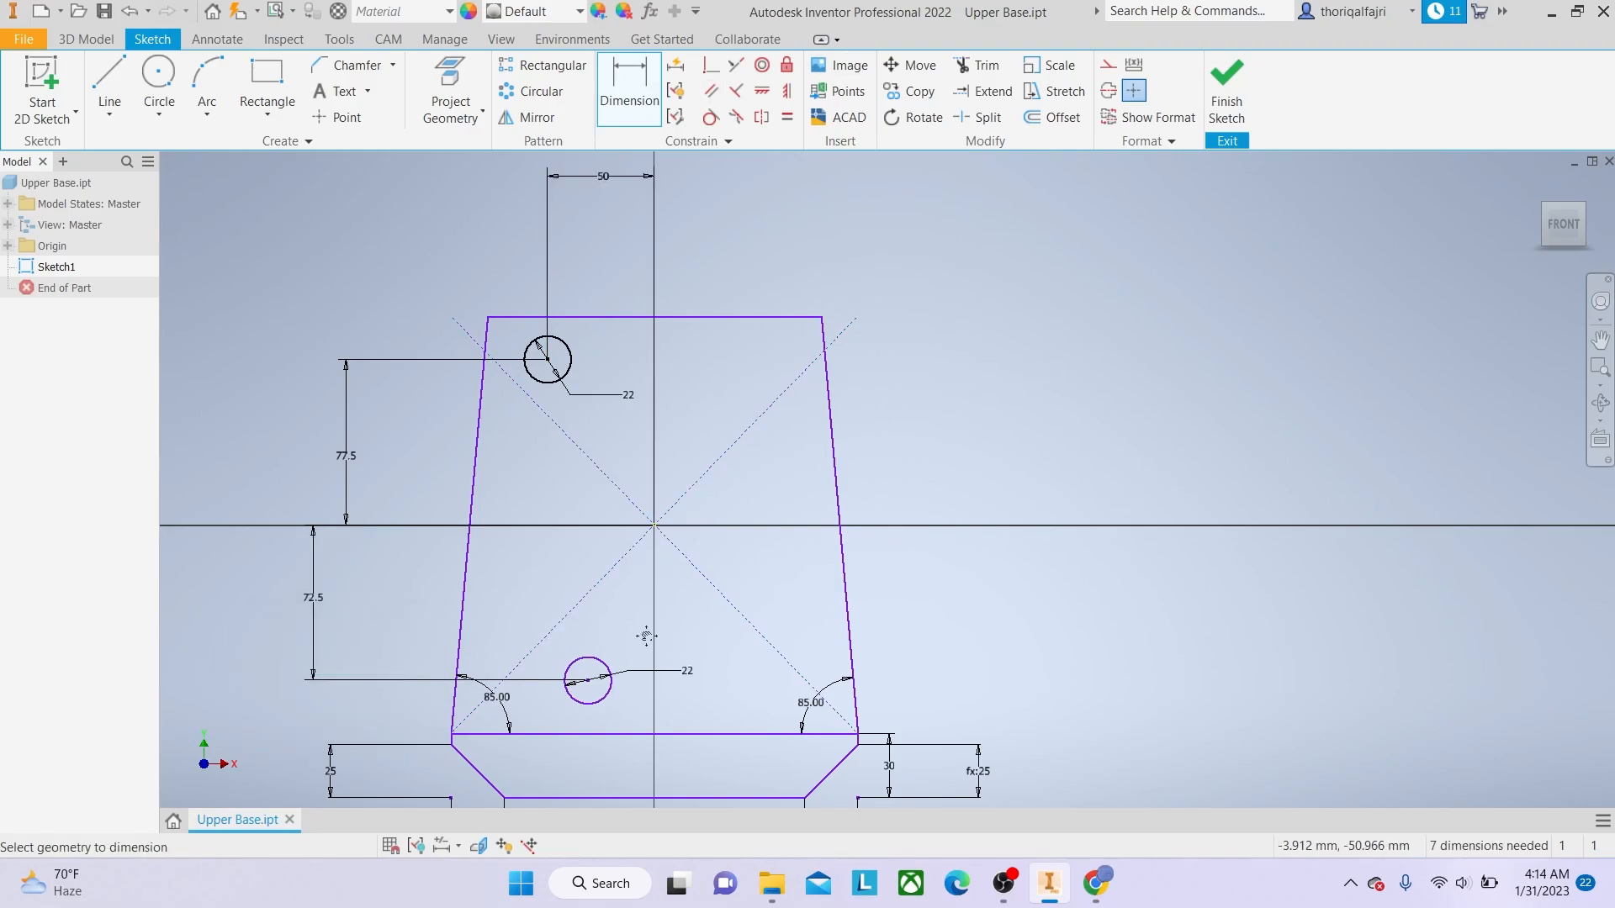
Dimension the horizontal distance between the lower circle's center and the short vertical edge at the outline's lower left as 25 mm.
middle_drag(599, 602, 650, 381)
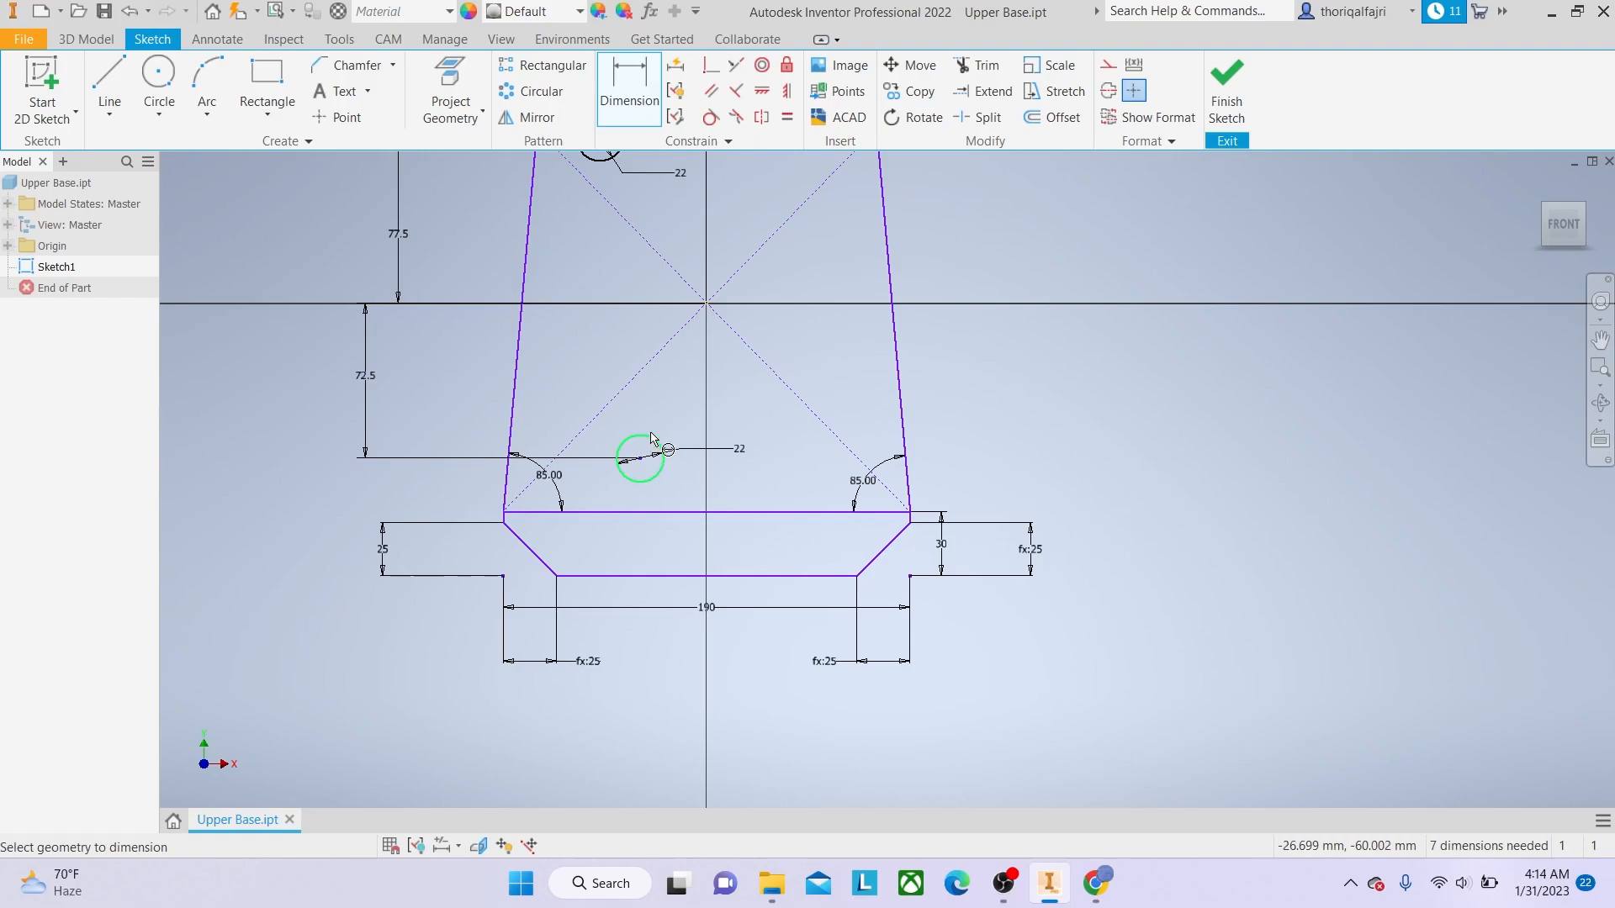
scroll(502, 514, up, 5)
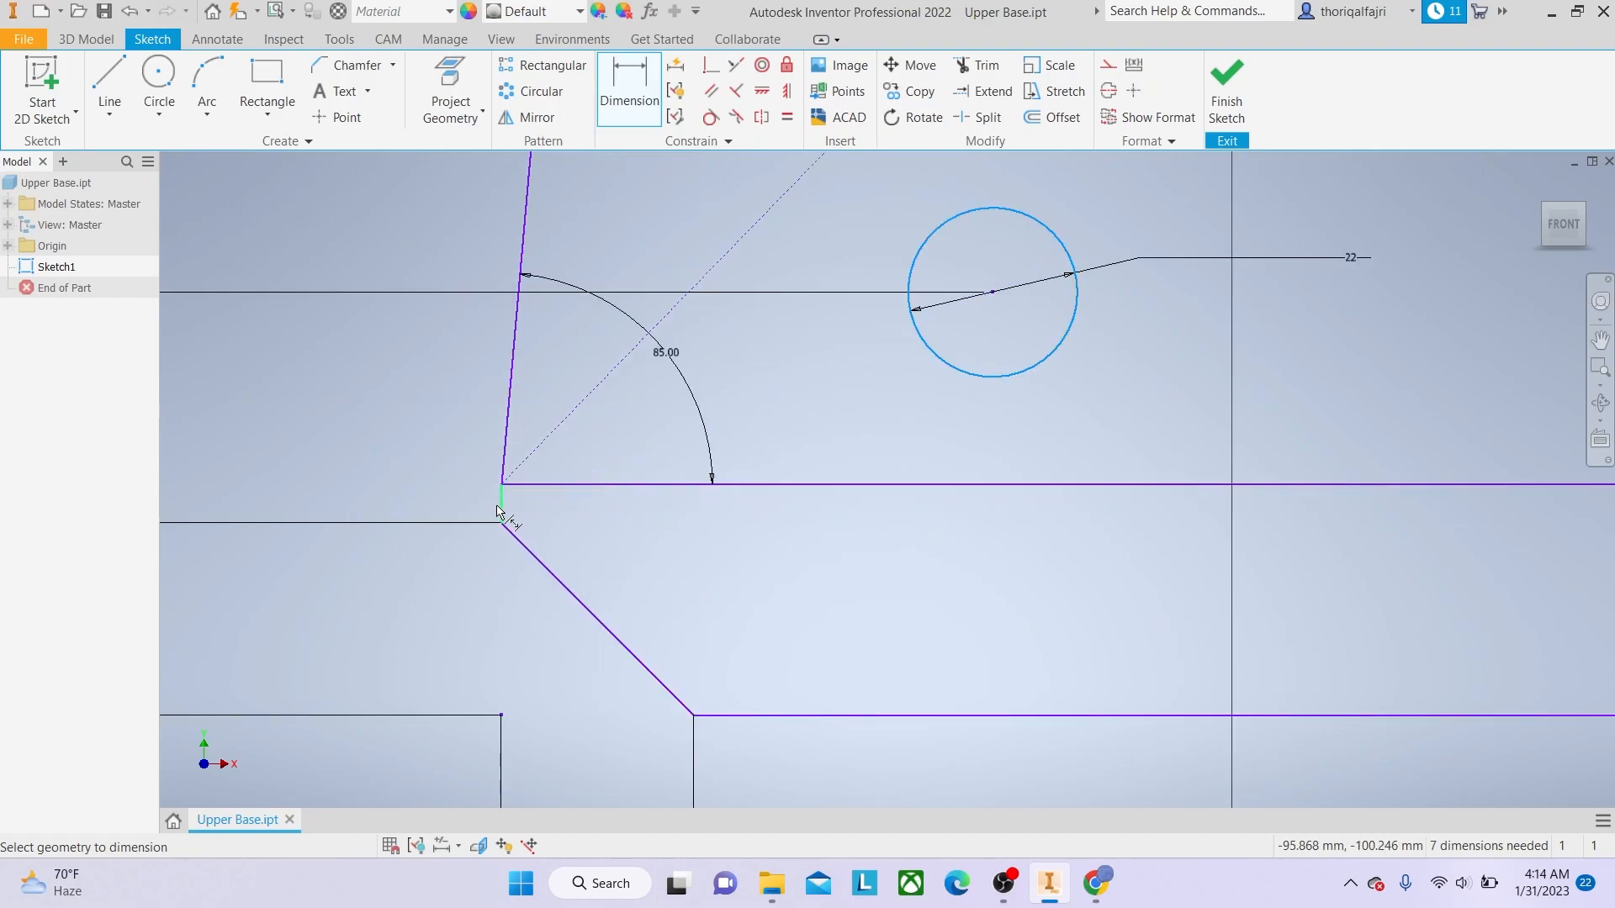
click(502, 514)
scroll(502, 514, down, 4)
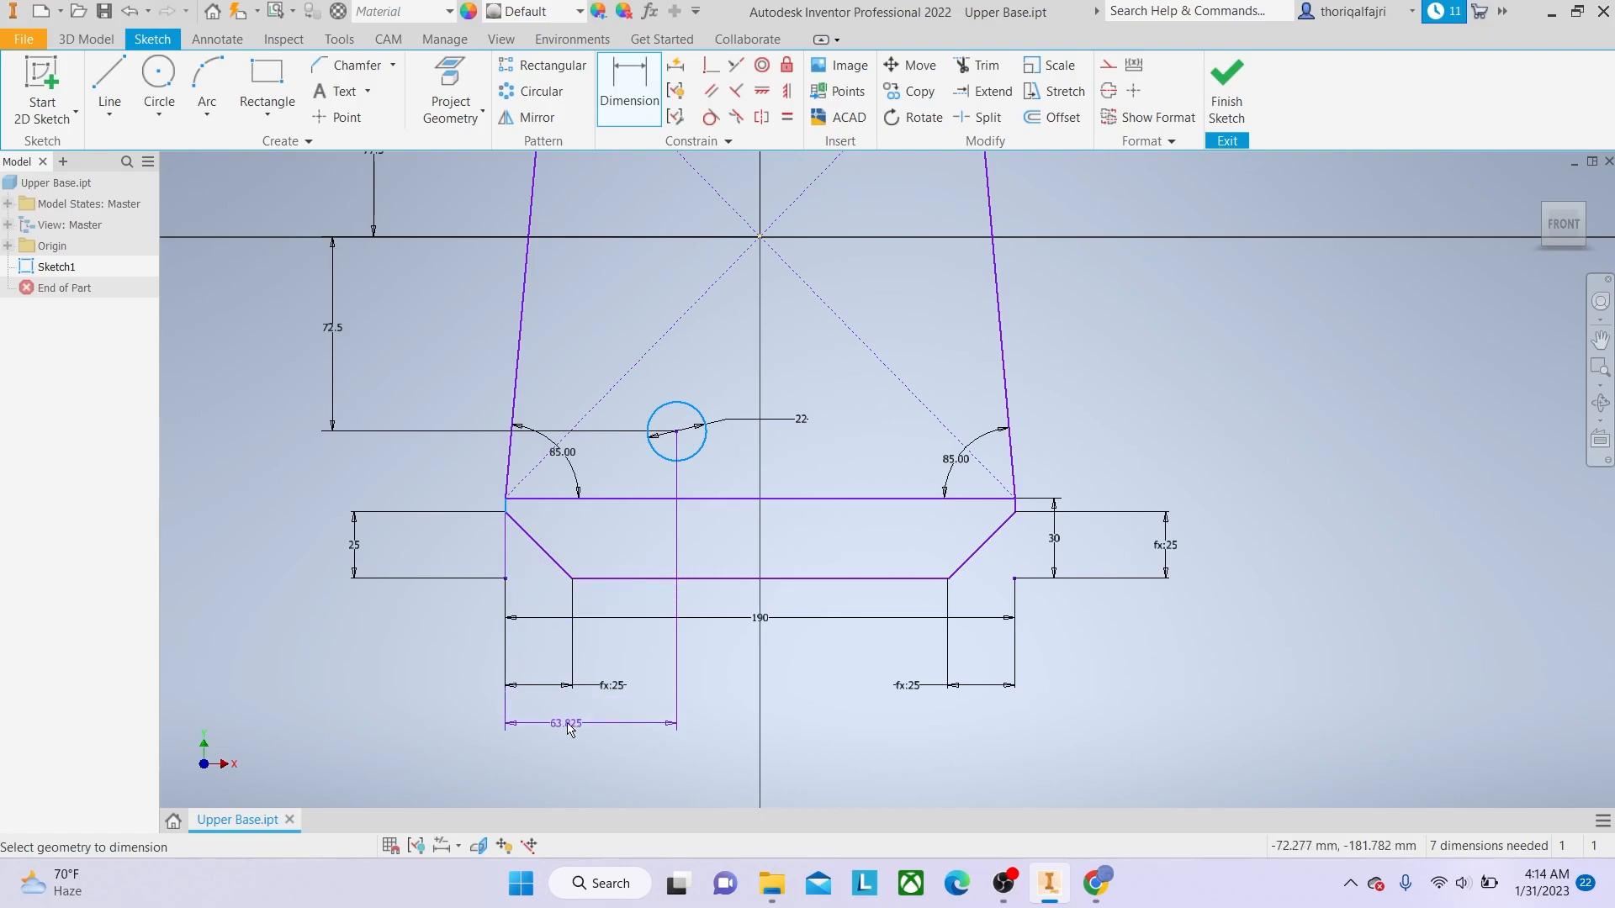
click(592, 729)
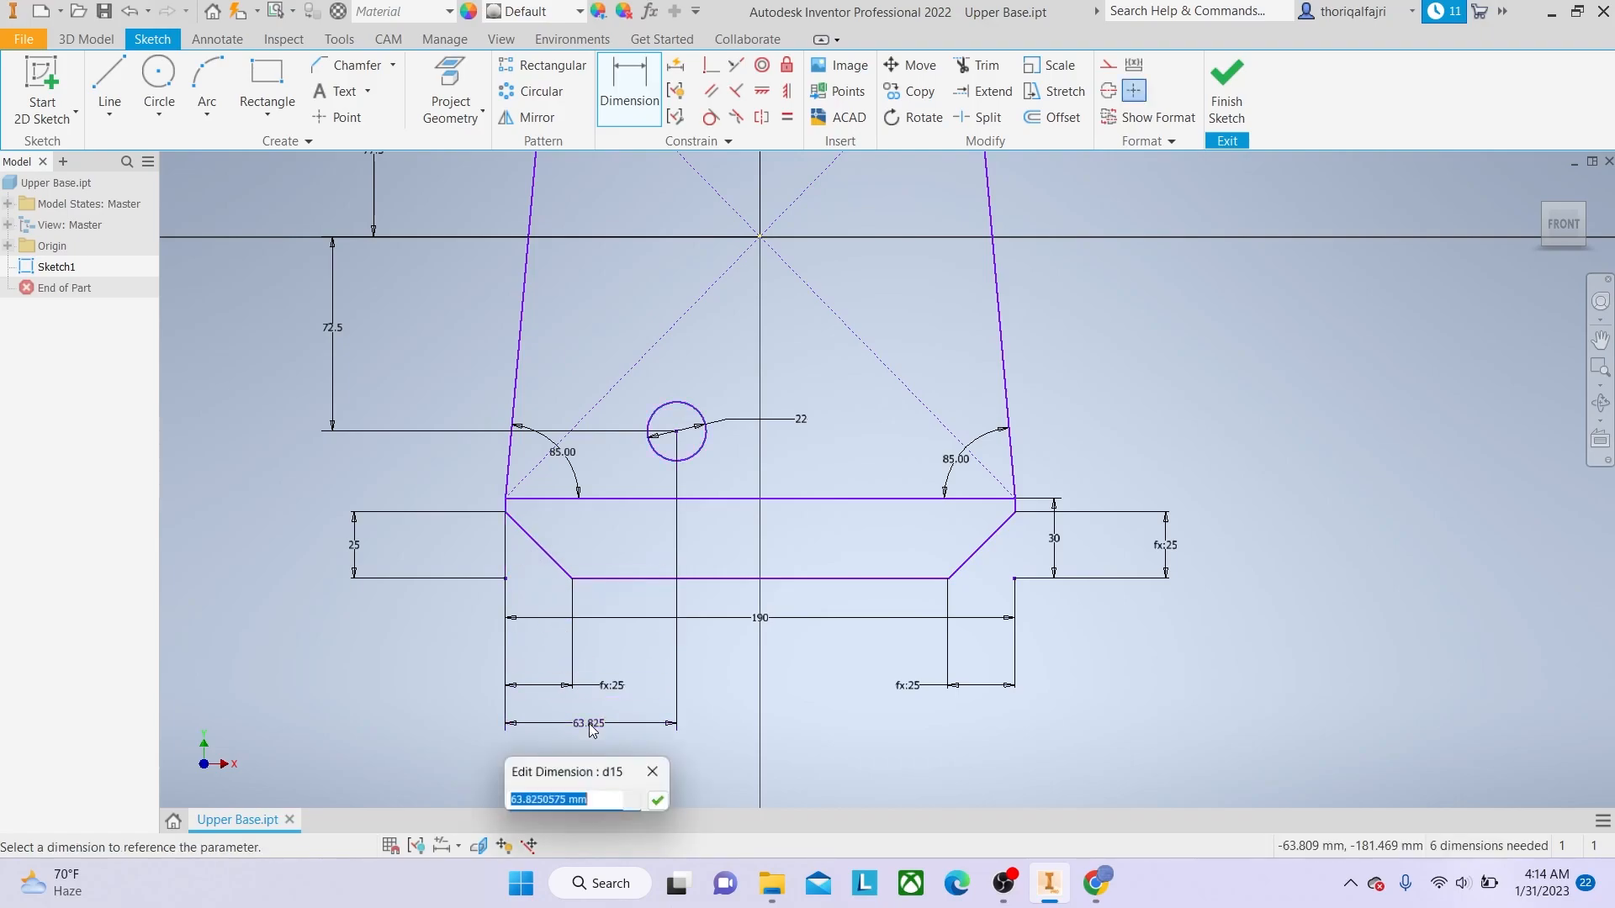
text(25)
key(Return)
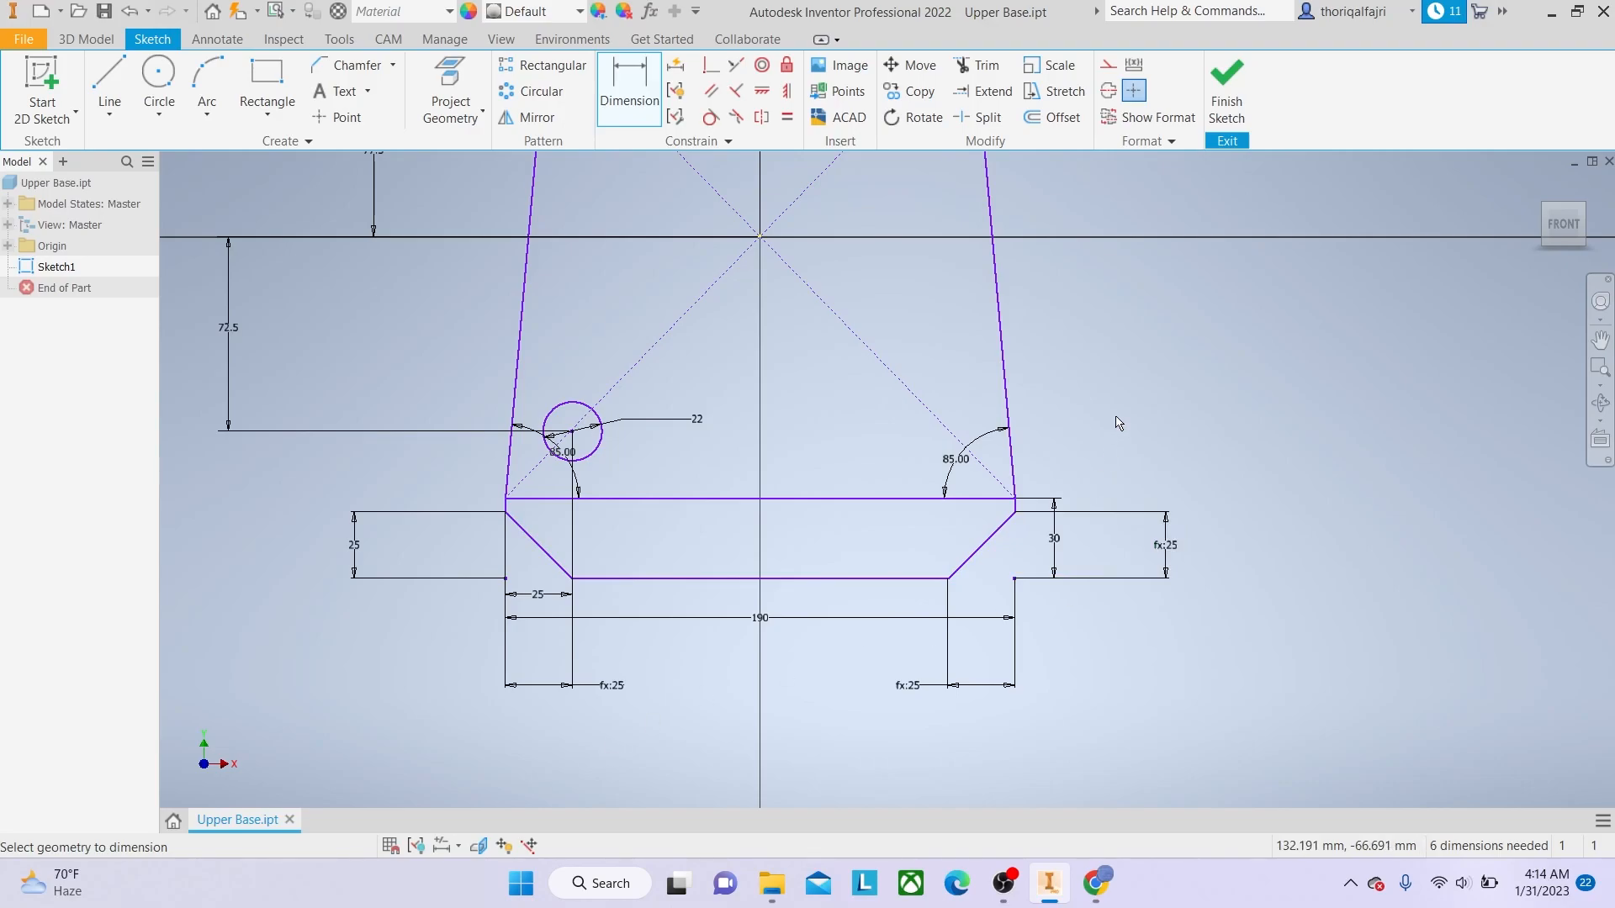
Draw a vertical line about 350 mm long through the sketch origin, extending above and below the outline.
click(109, 88)
scroll(539, 454, up, 3)
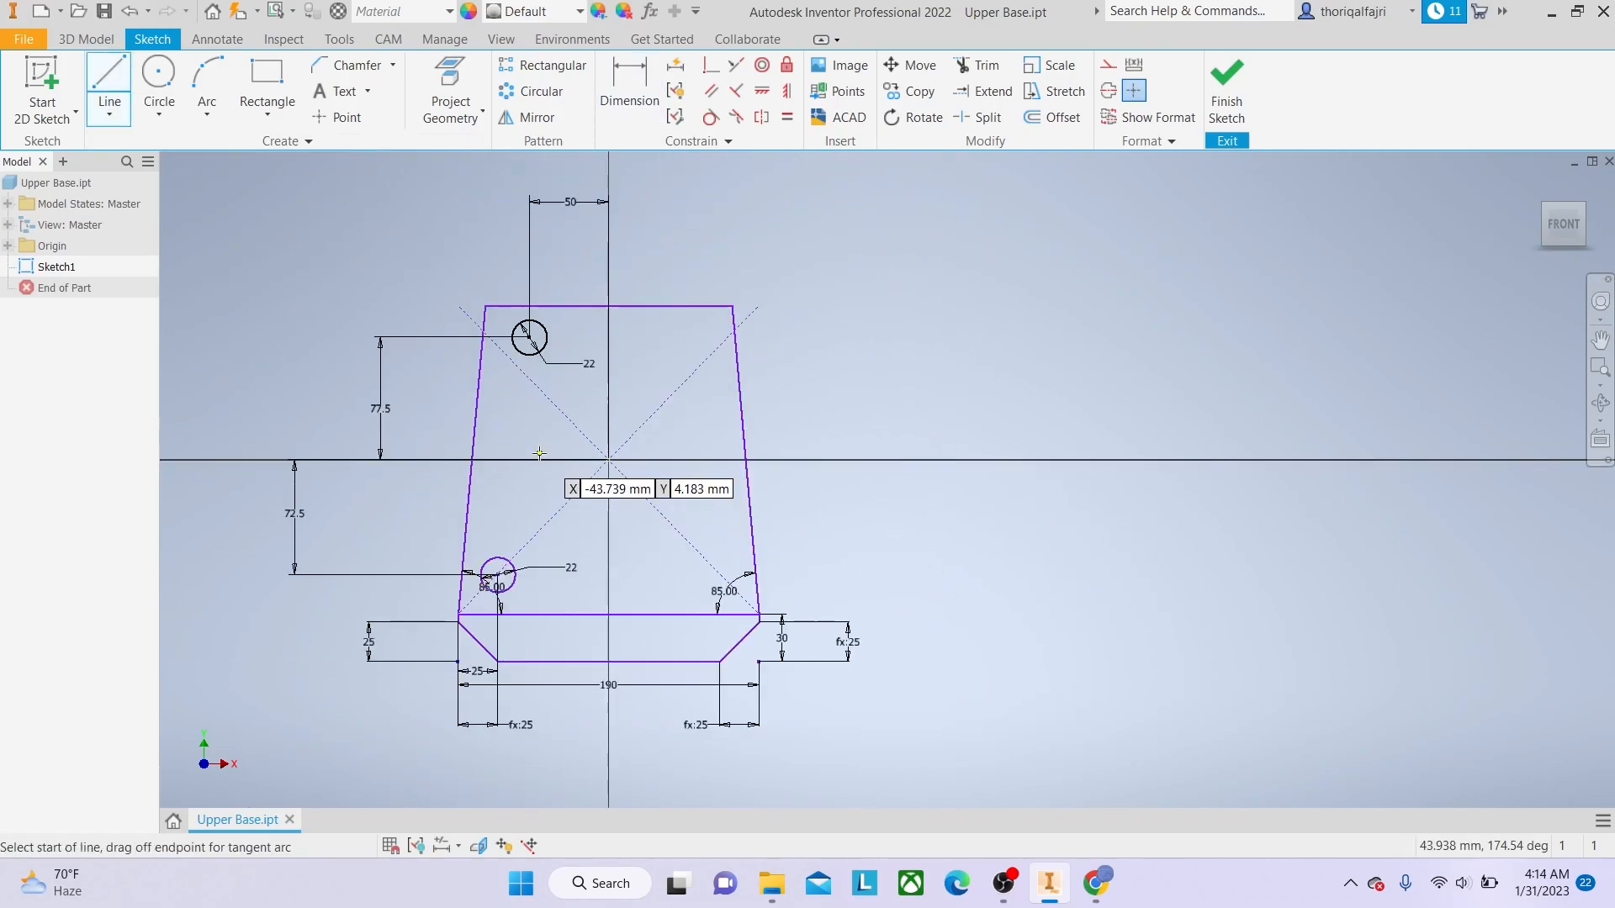
middle_drag(572, 252, 647, 278)
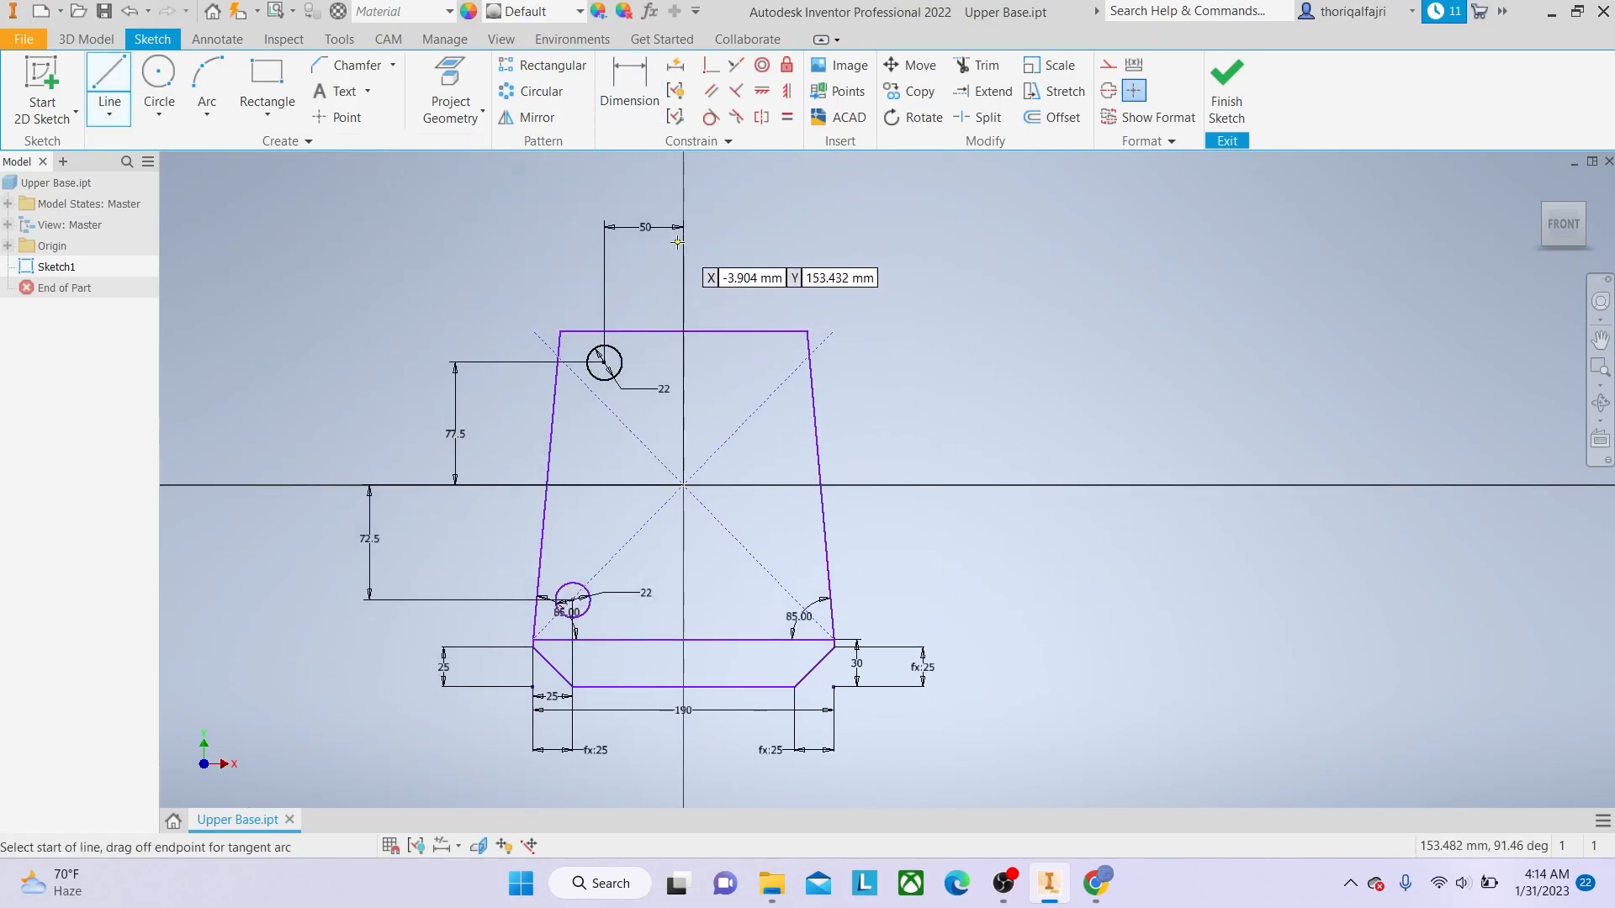
click(683, 244)
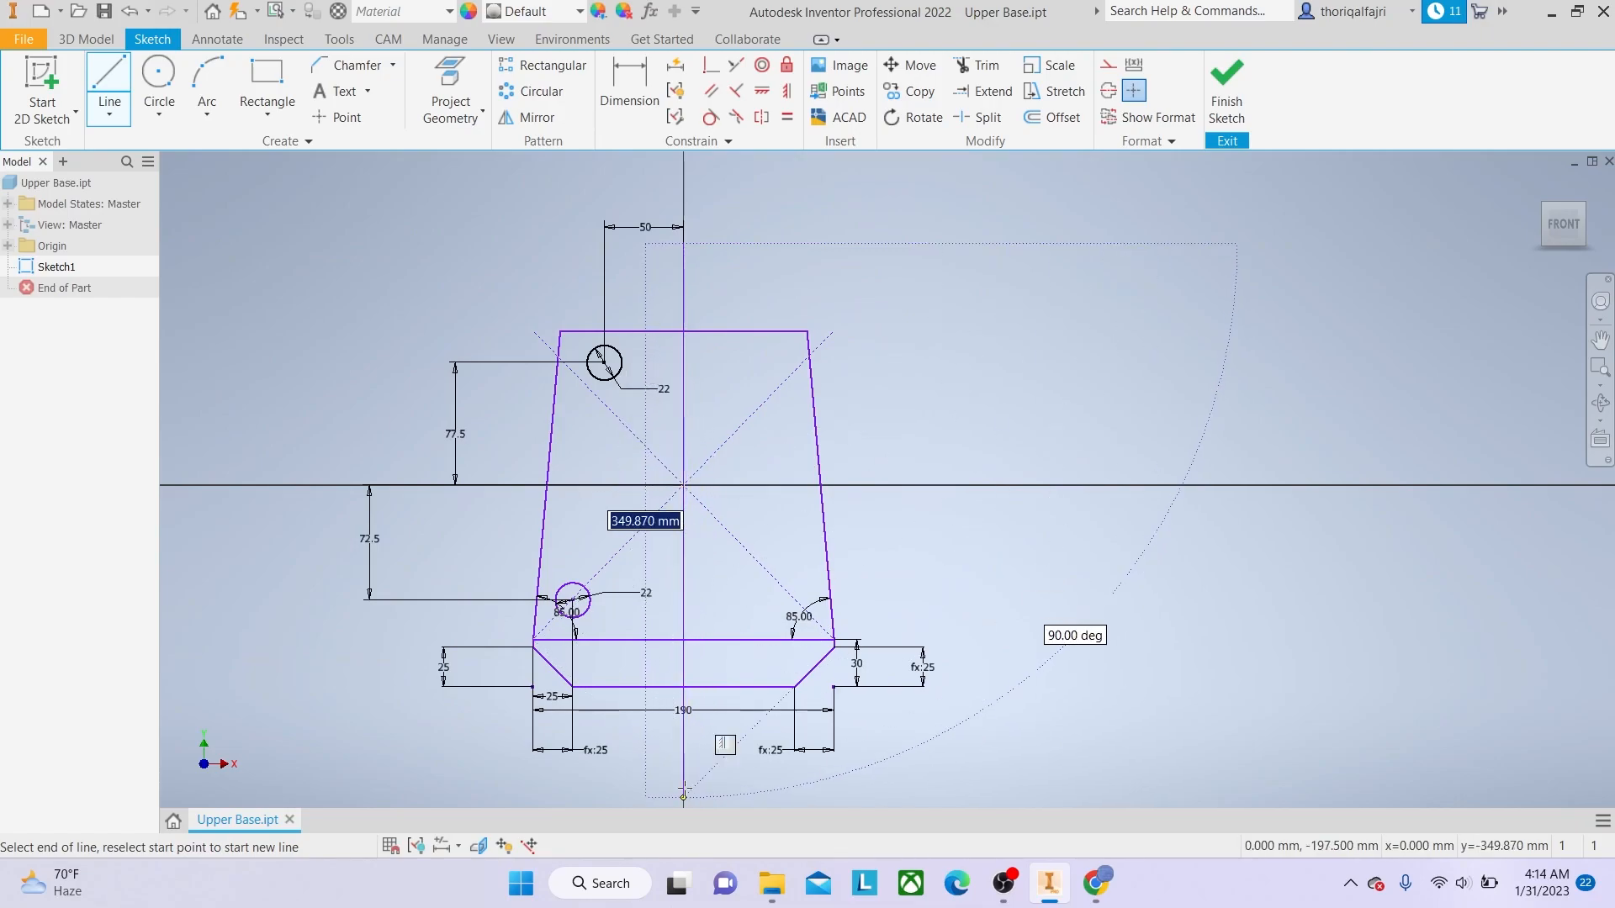
click(683, 794)
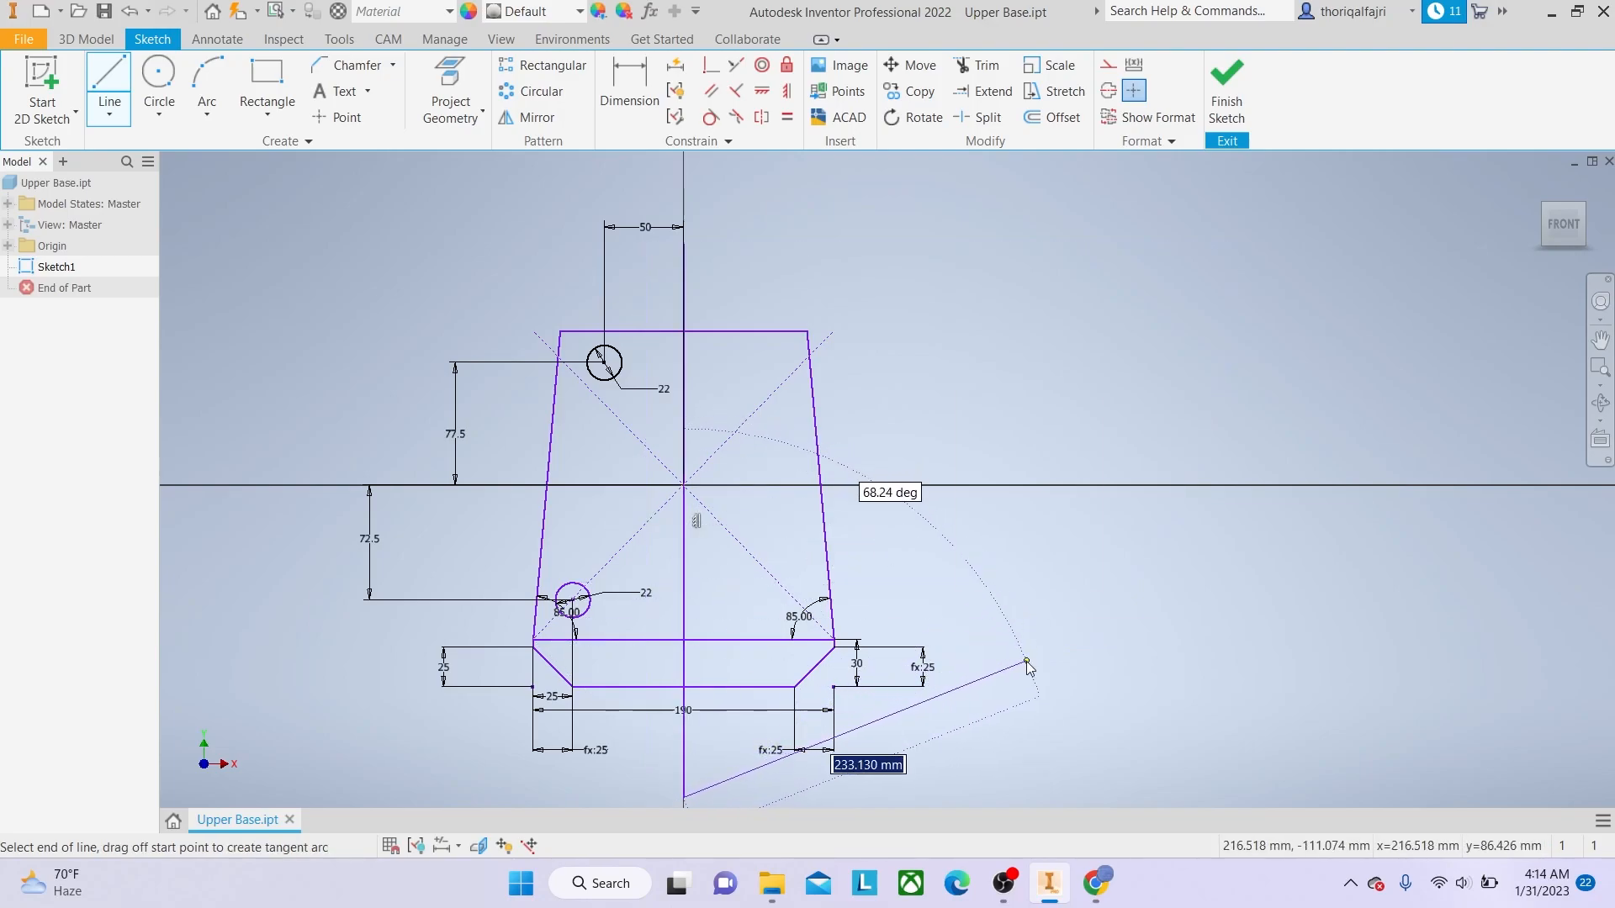
right_click(1026, 661)
click(1087, 663)
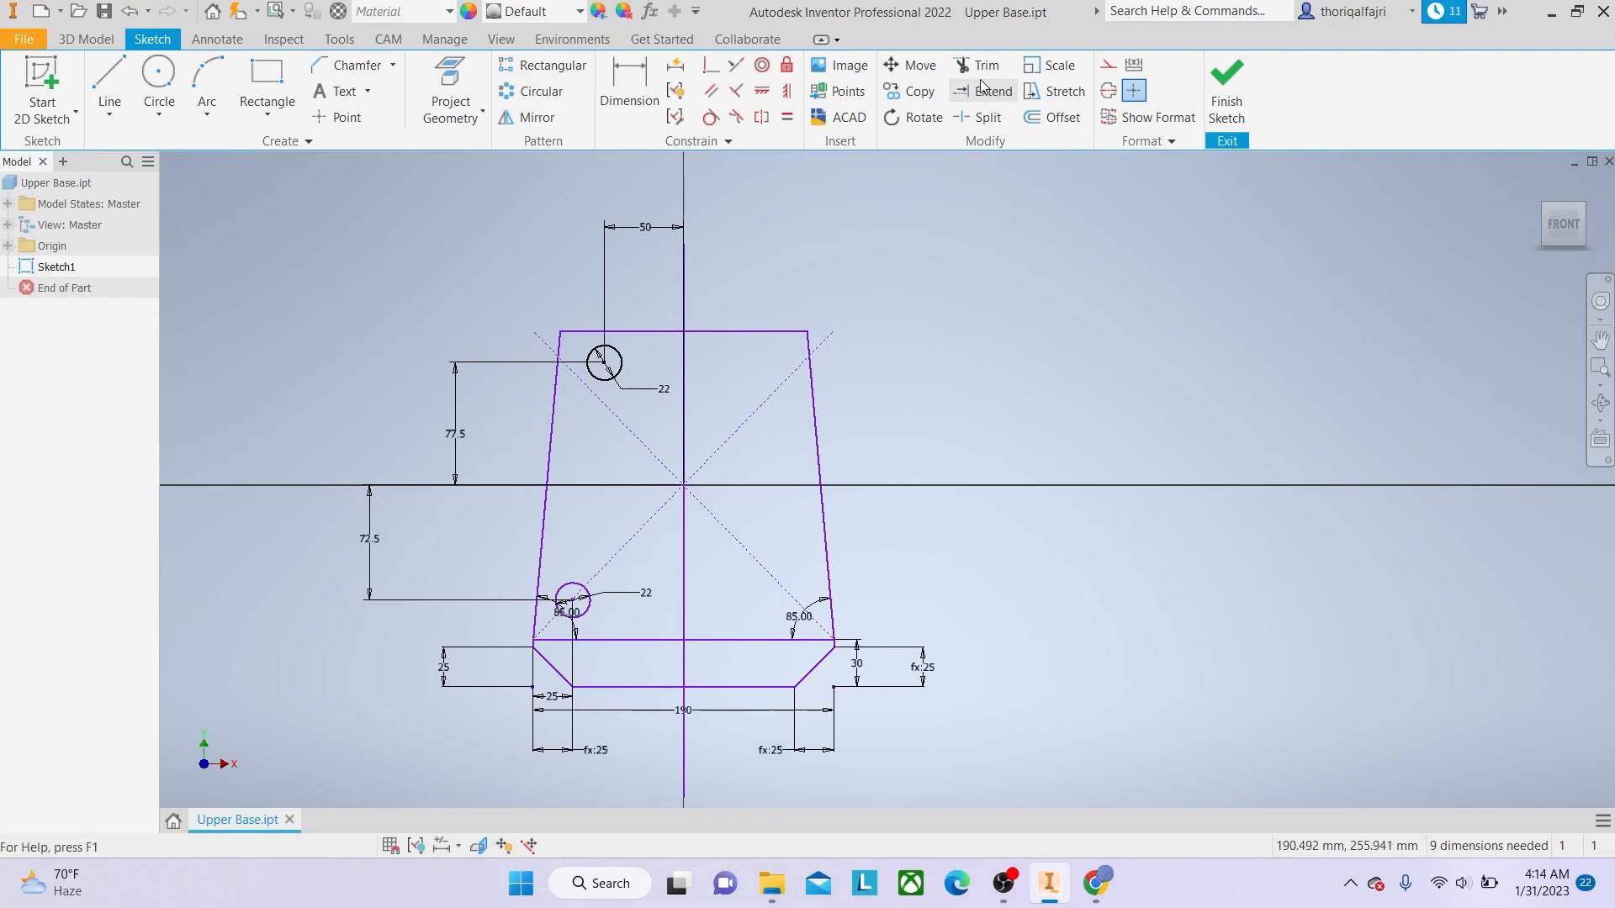
Mirror the two 22 mm circles across the vertical line through the origin, and delete that line.
click(528, 119)
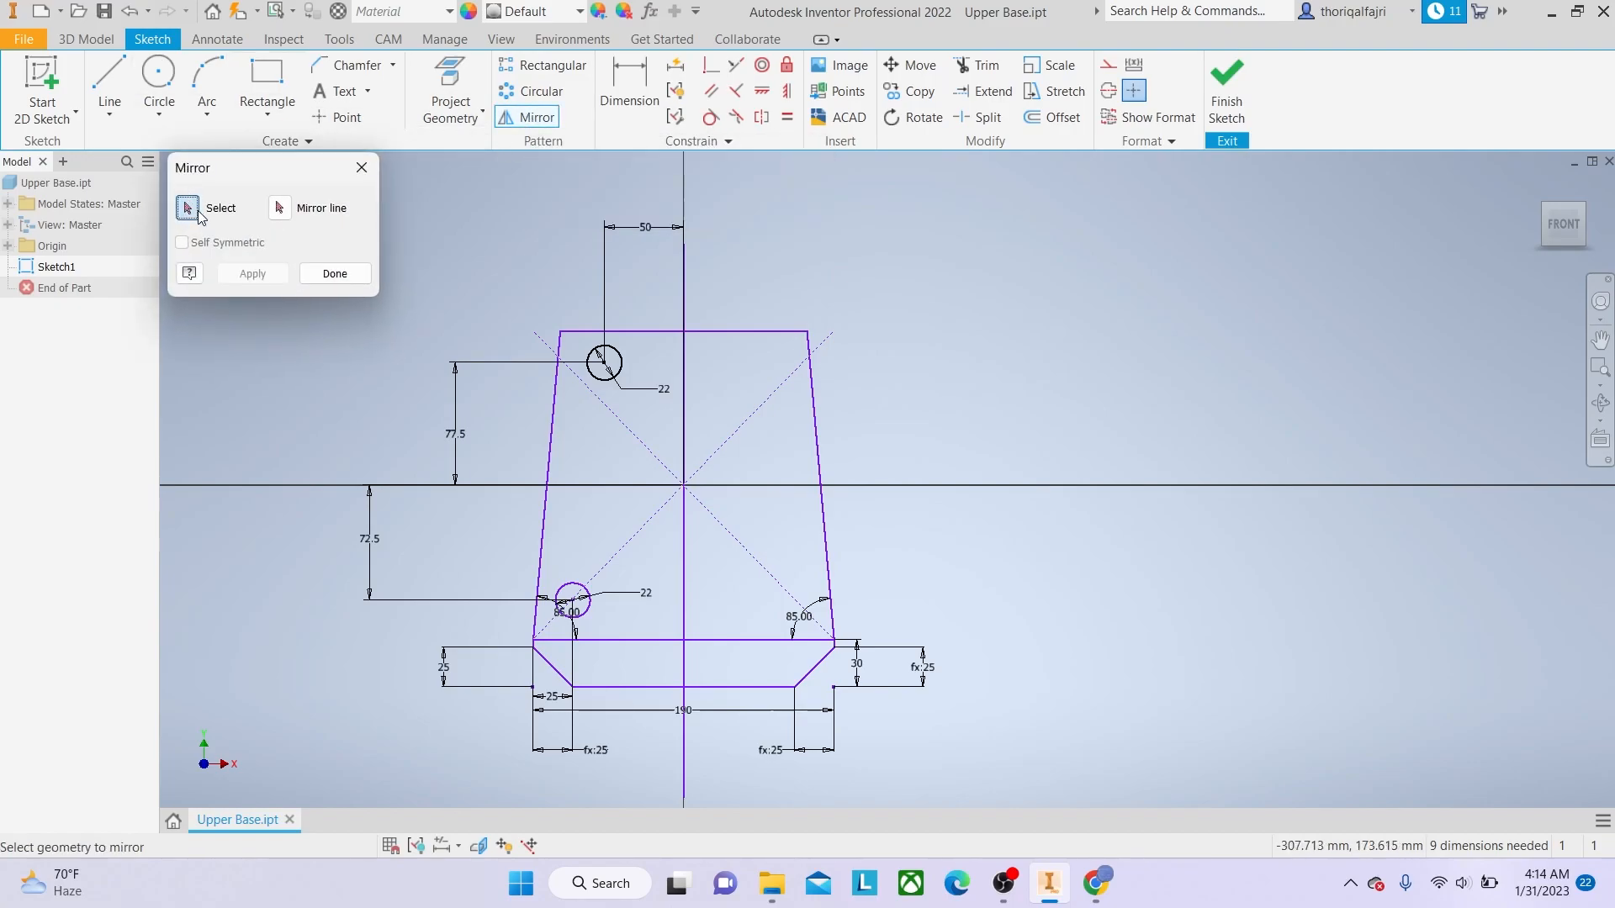
click(601, 359)
click(579, 591)
click(282, 210)
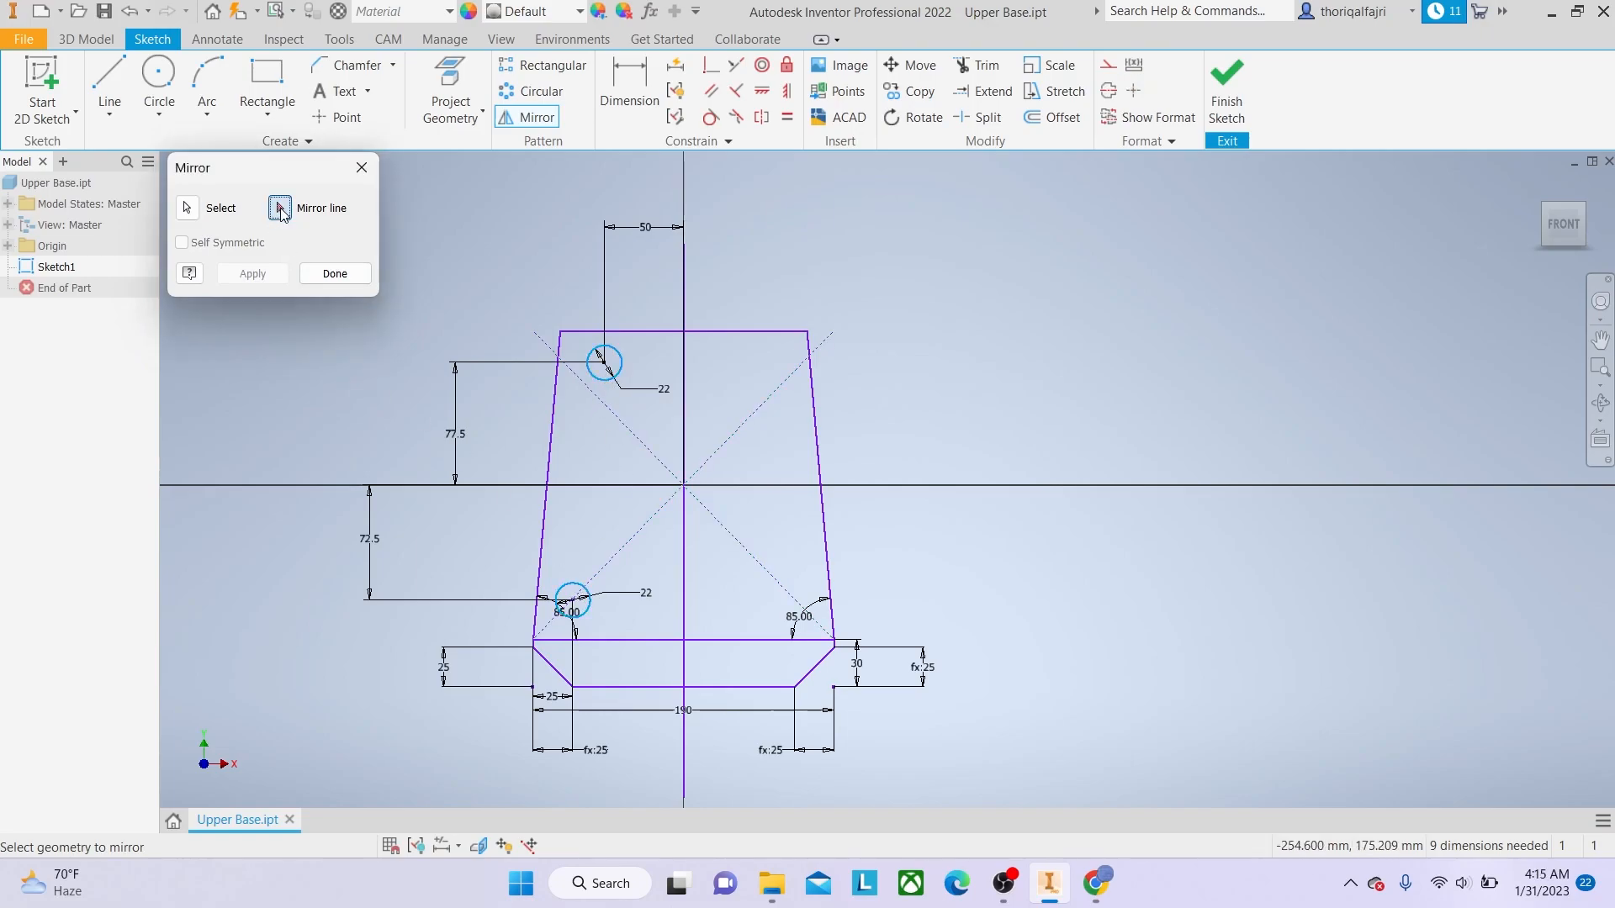
click(684, 278)
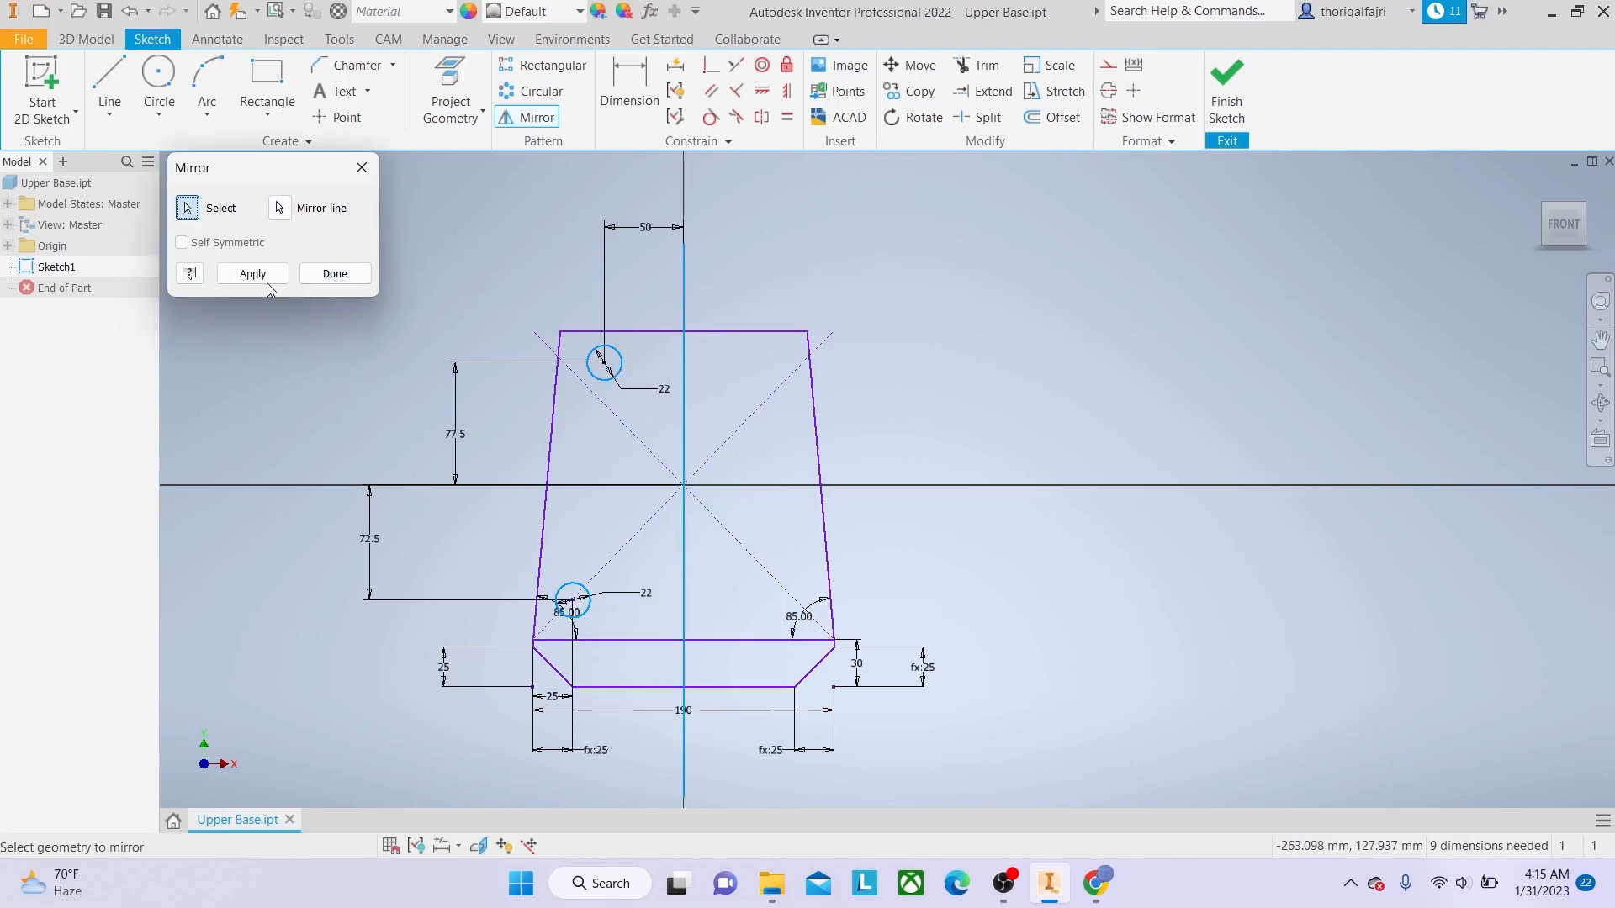
click(254, 274)
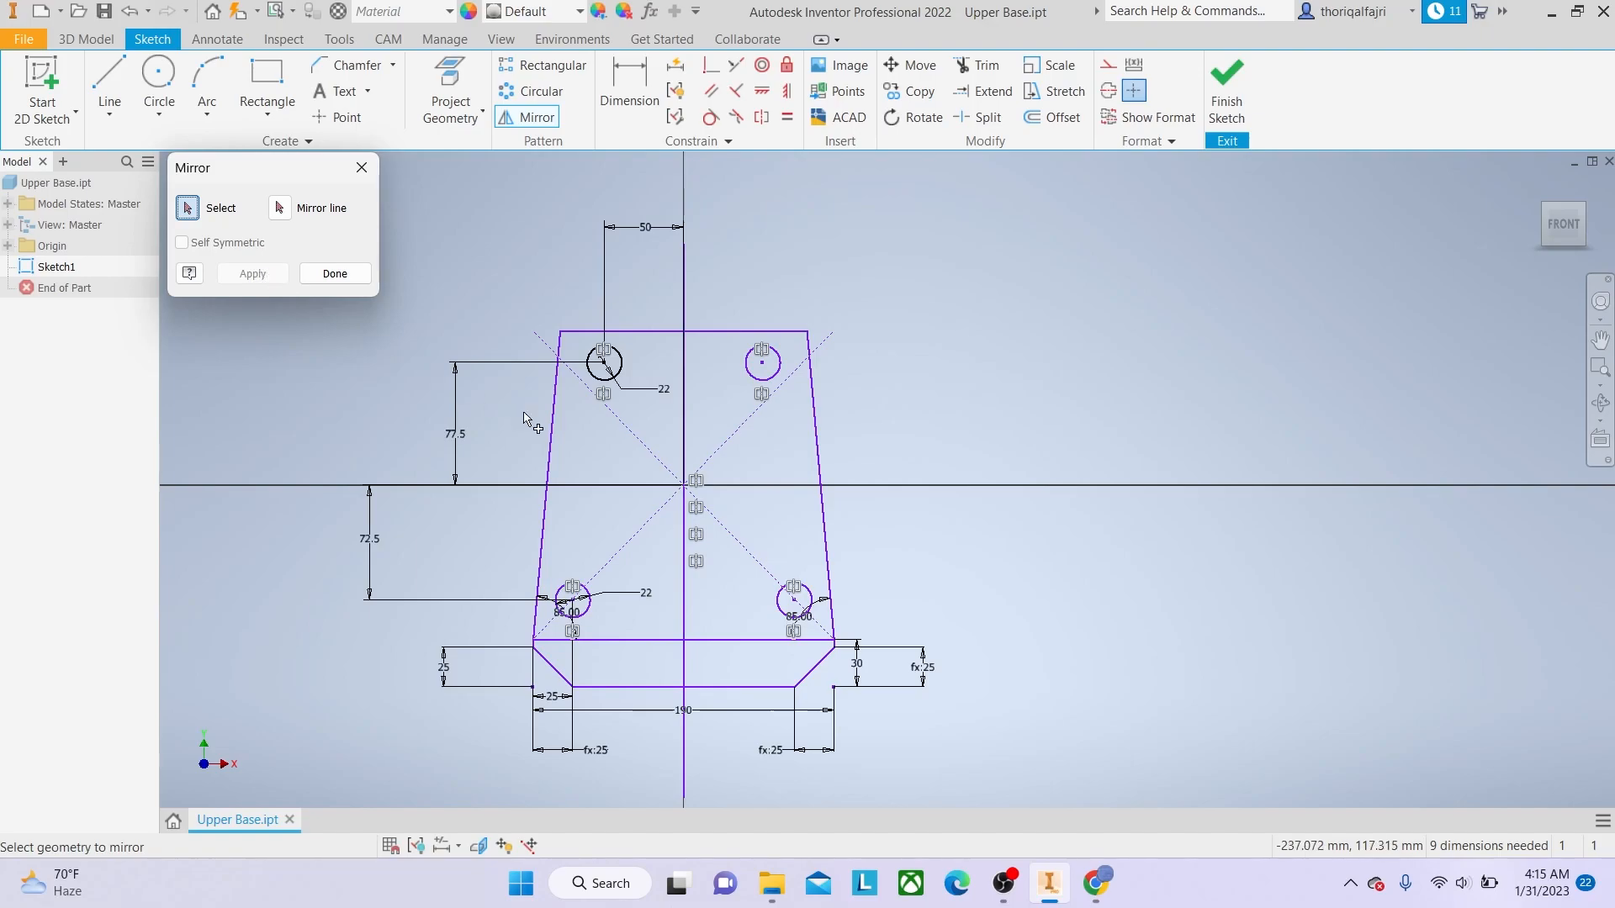
click(354, 278)
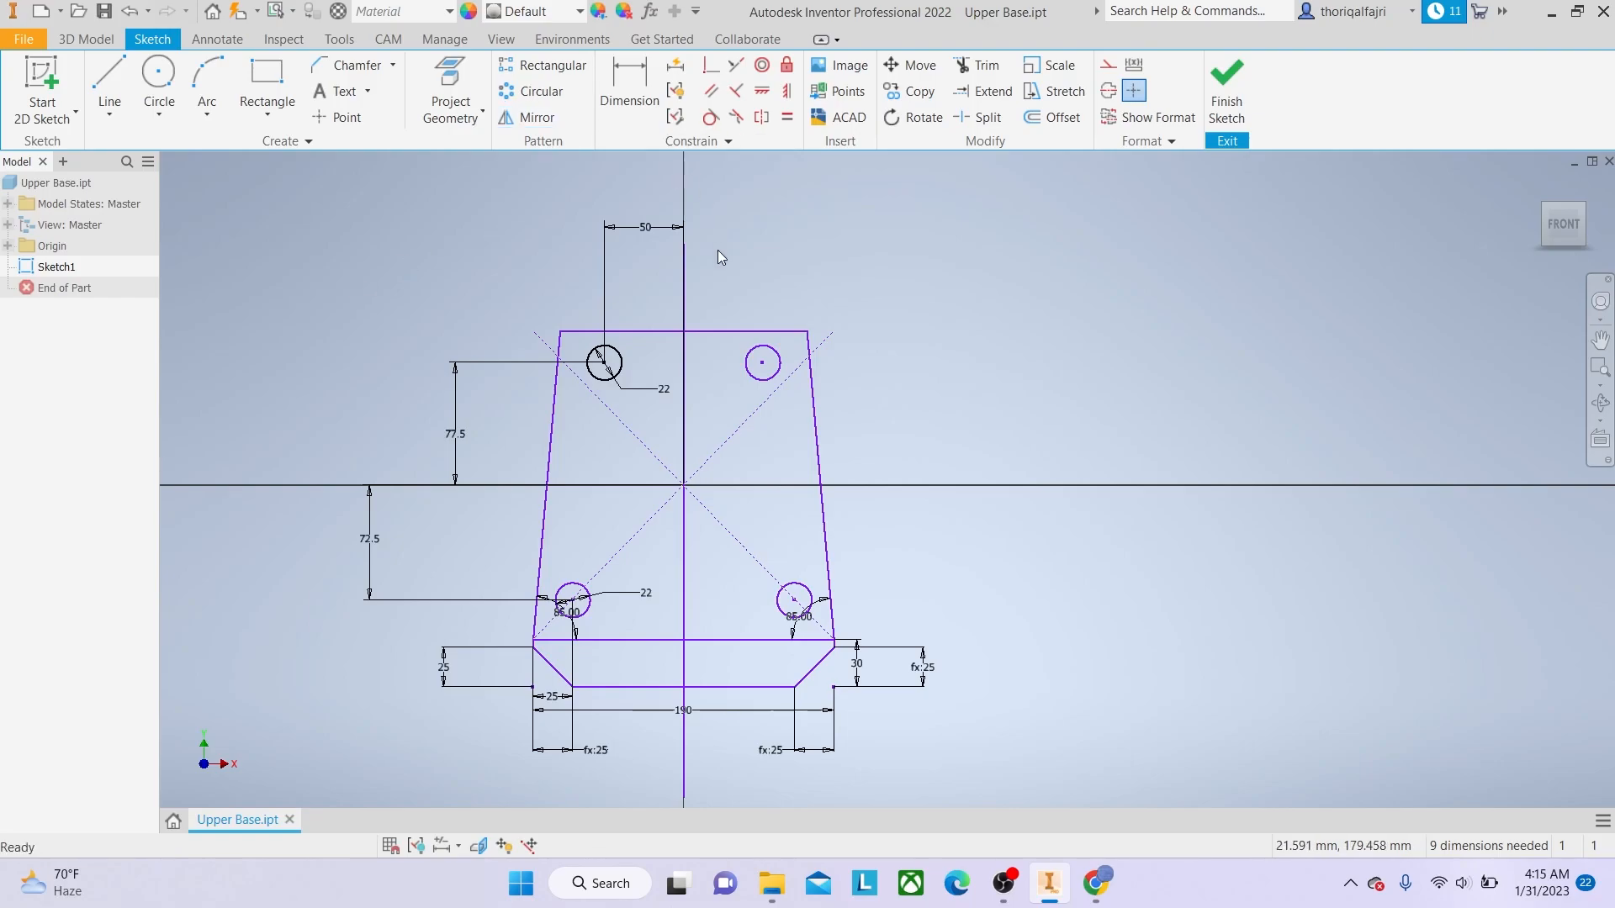
right_click(686, 520)
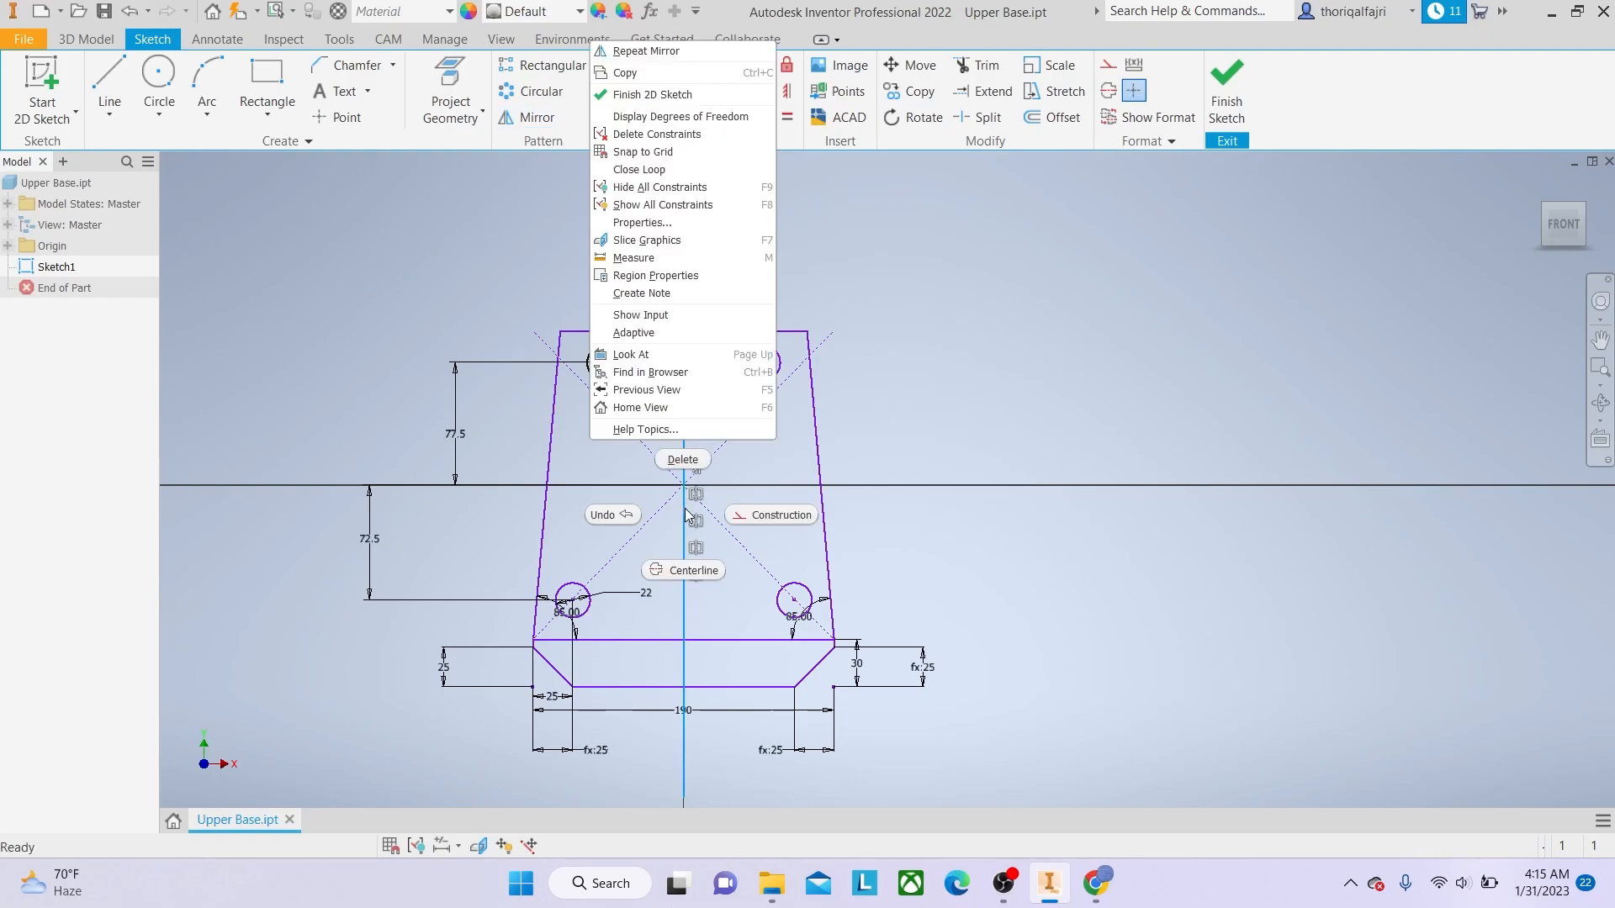
click(683, 460)
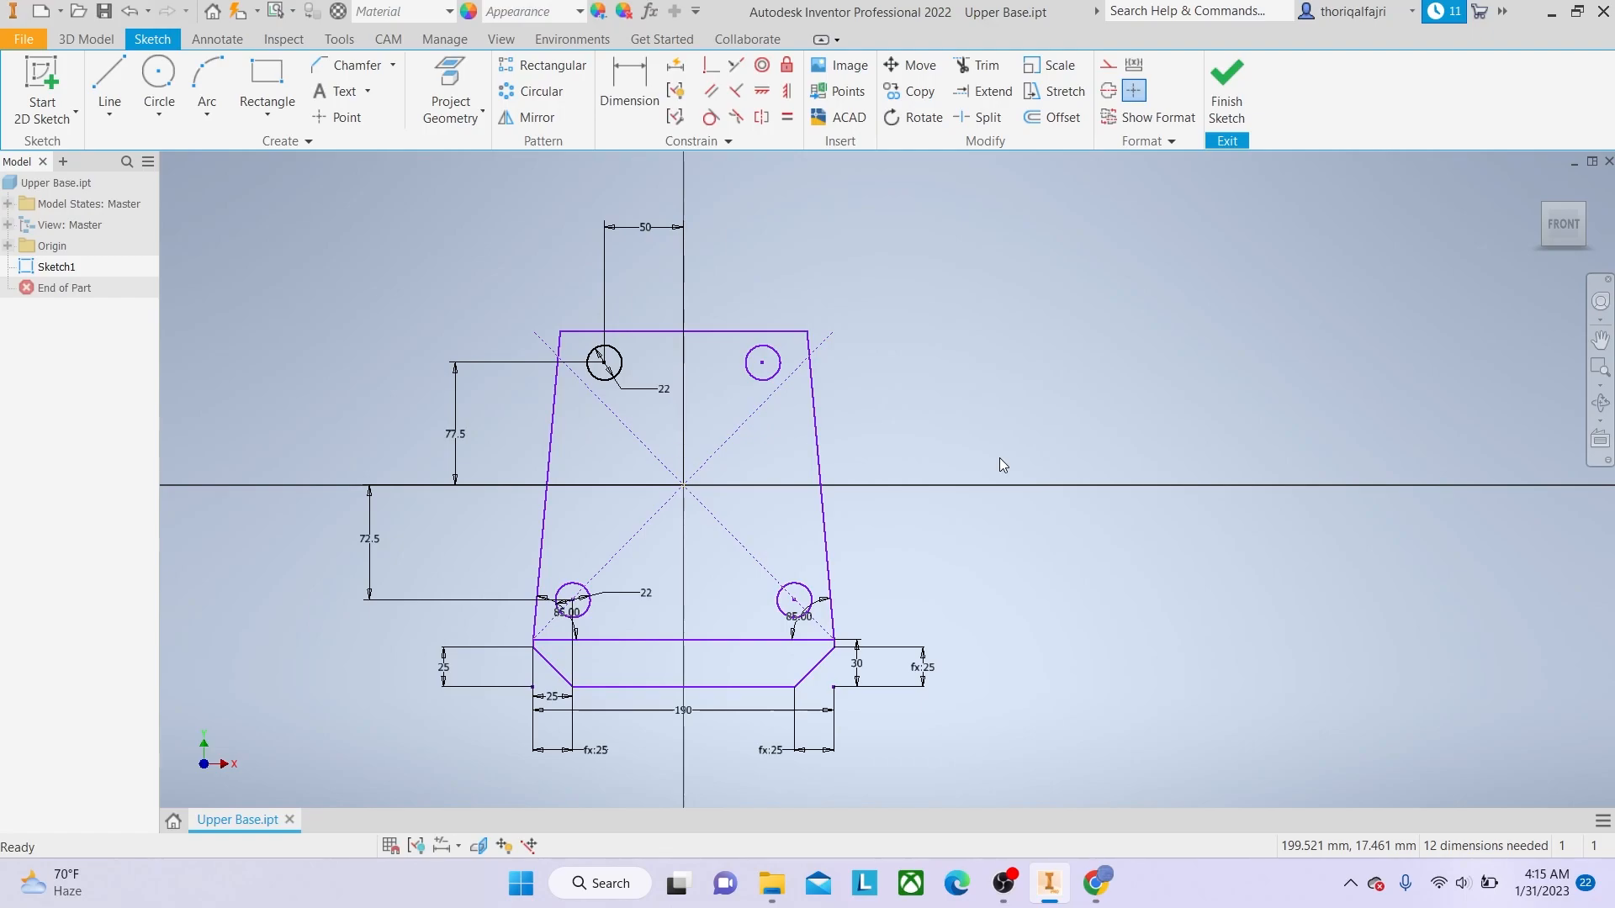
Draw a 60 mm diameter circle centered on the vertical axis just below the origin.
click(168, 90)
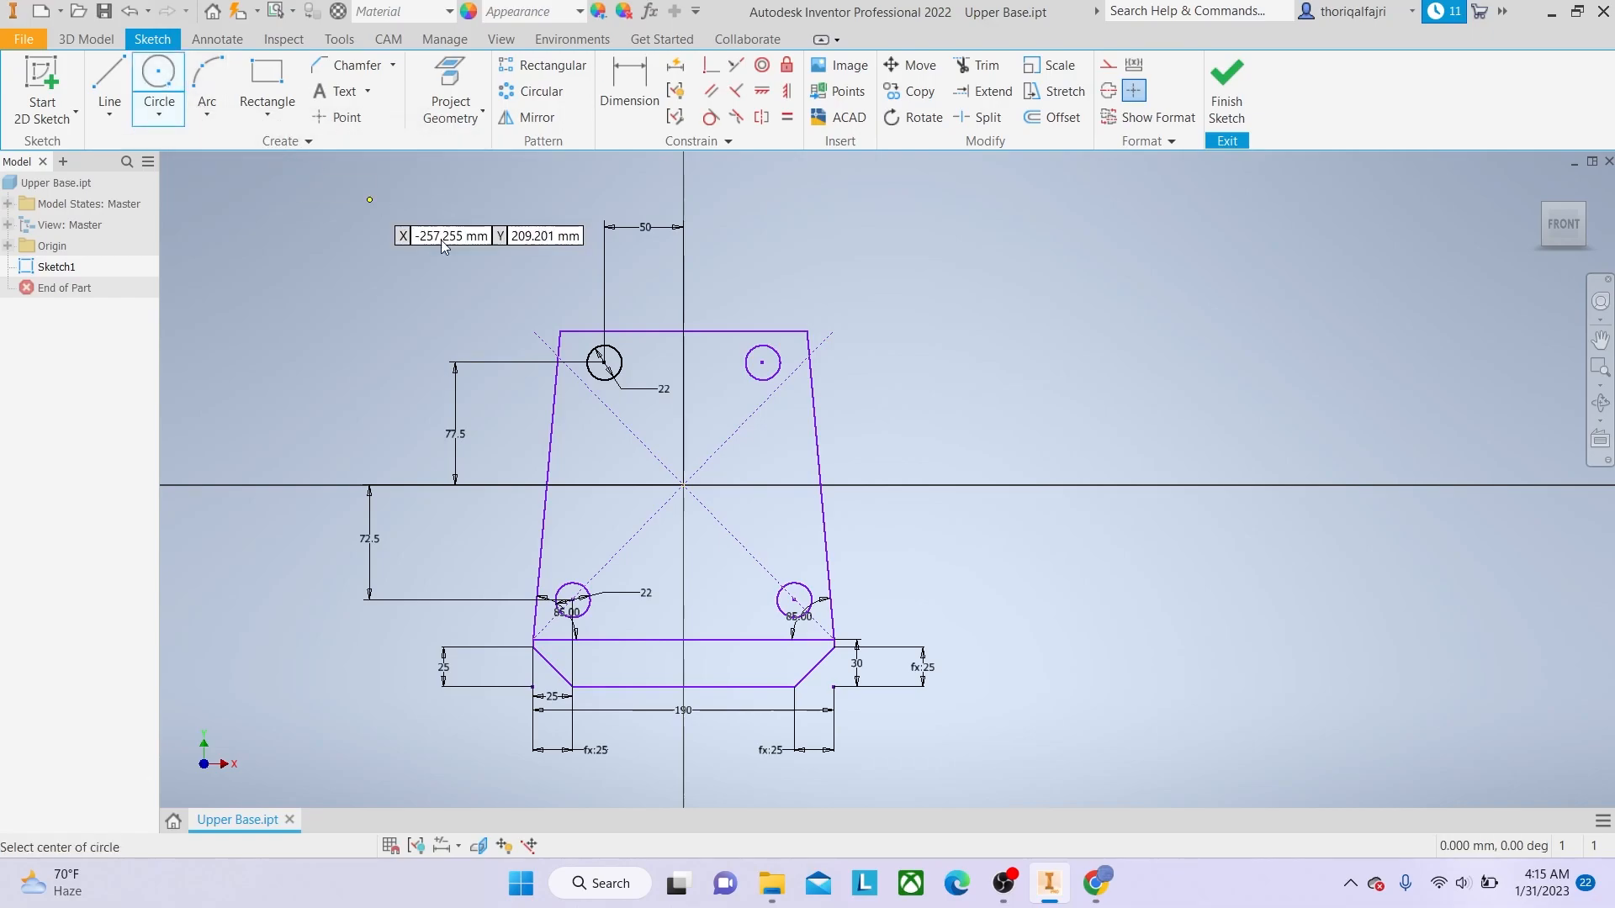
click(683, 536)
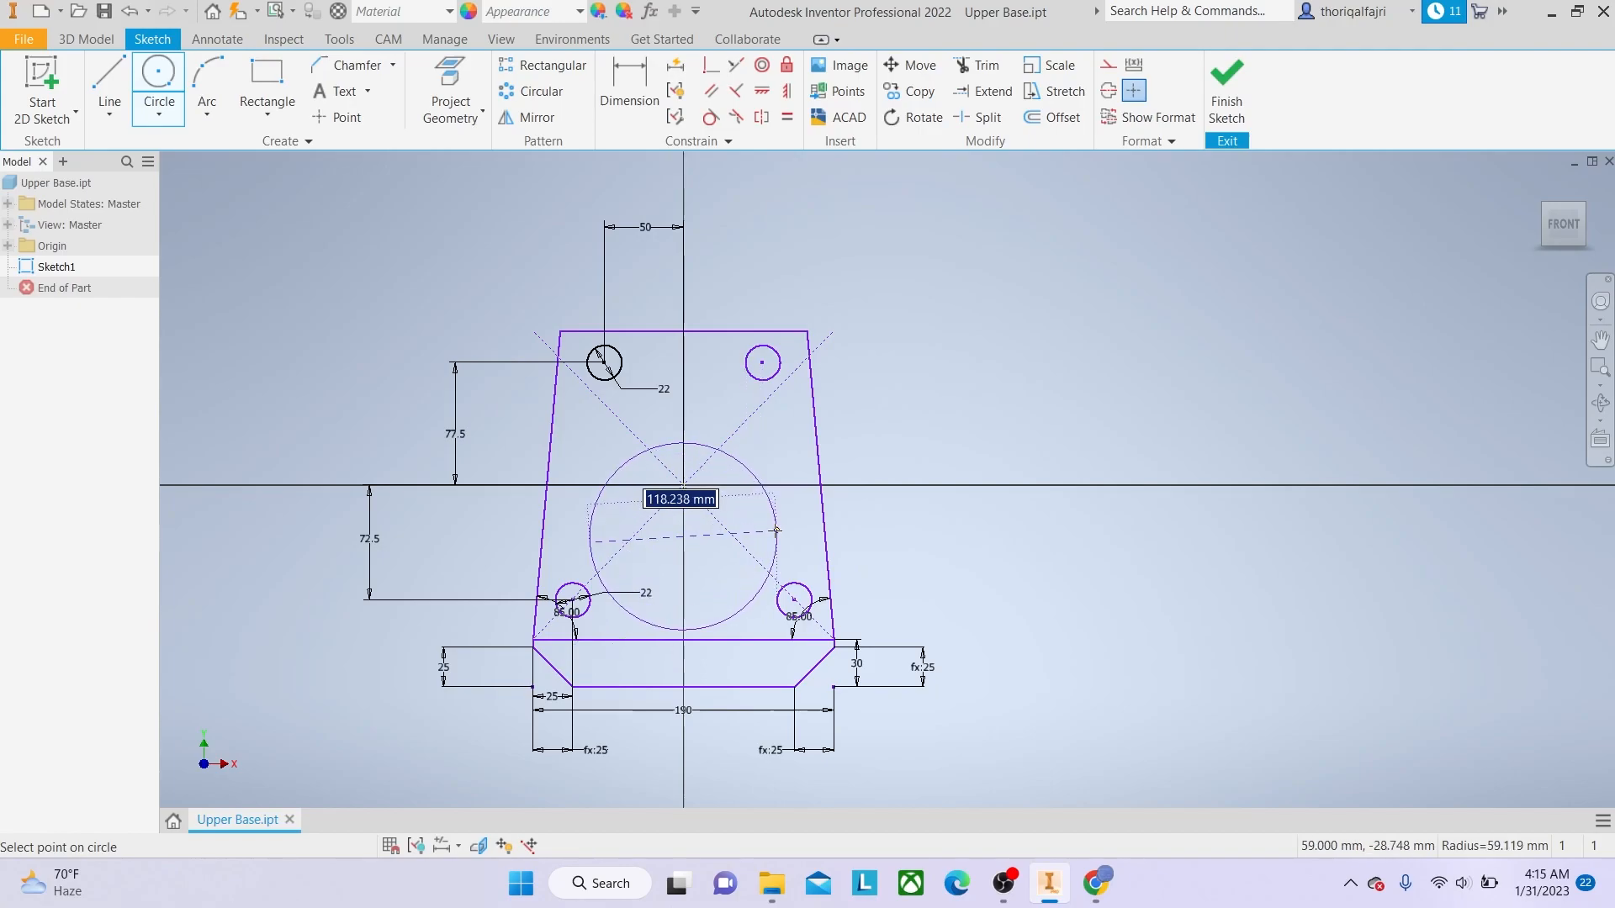
text(60)
key(Return)
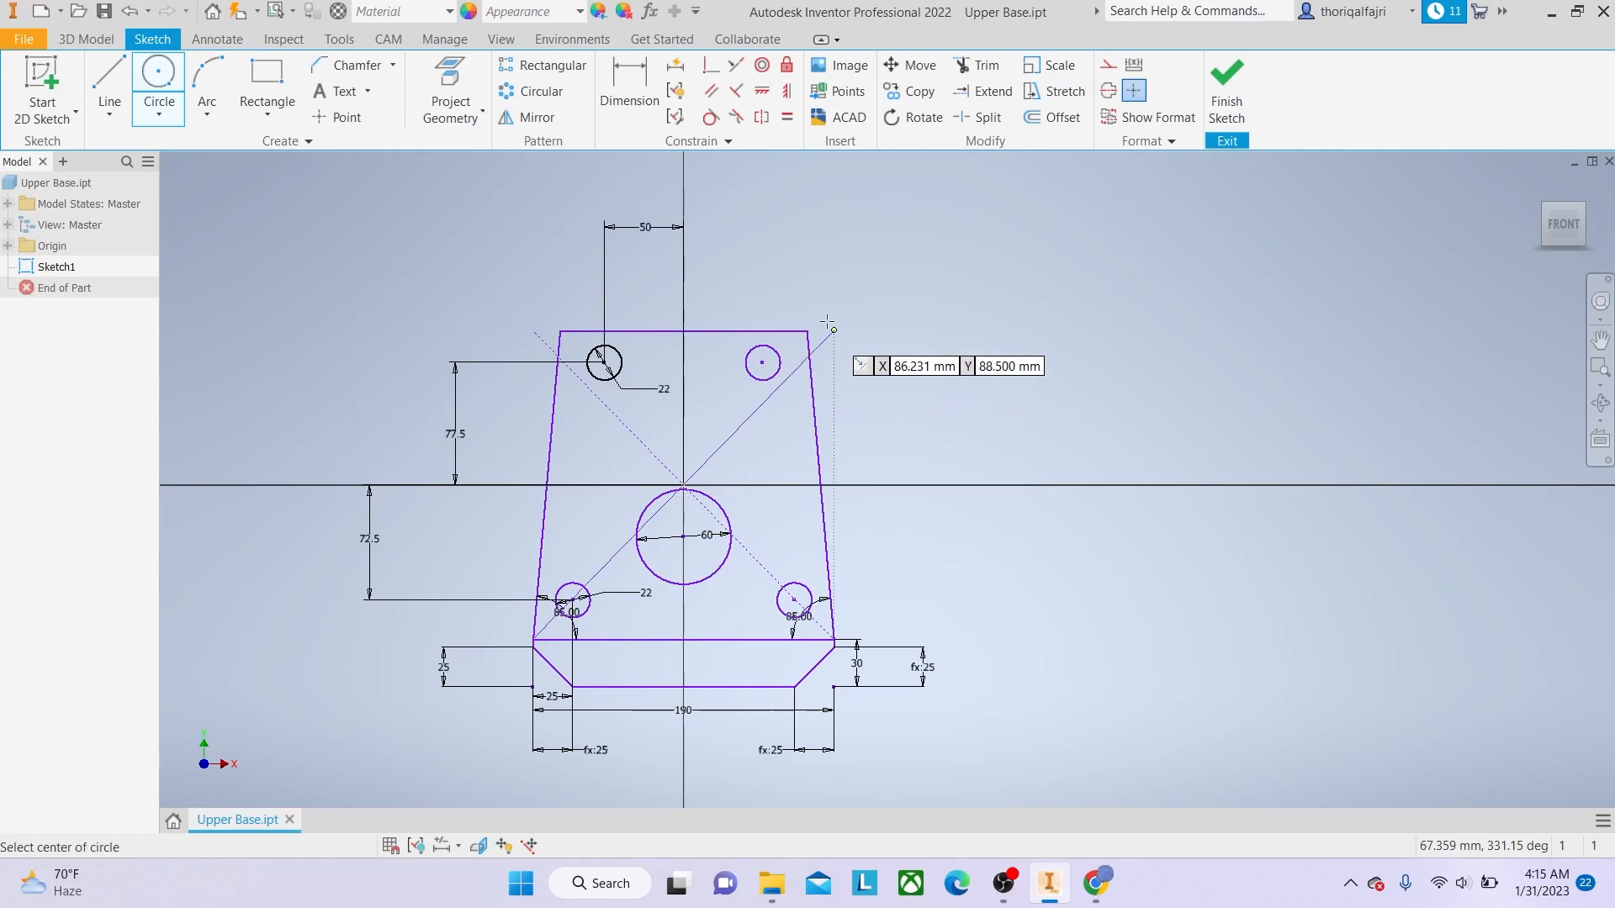
Dimension the vertical distance from the 60 mm circle's center to the horizontal line at the base of the tapered section as 80 mm.
key(d)
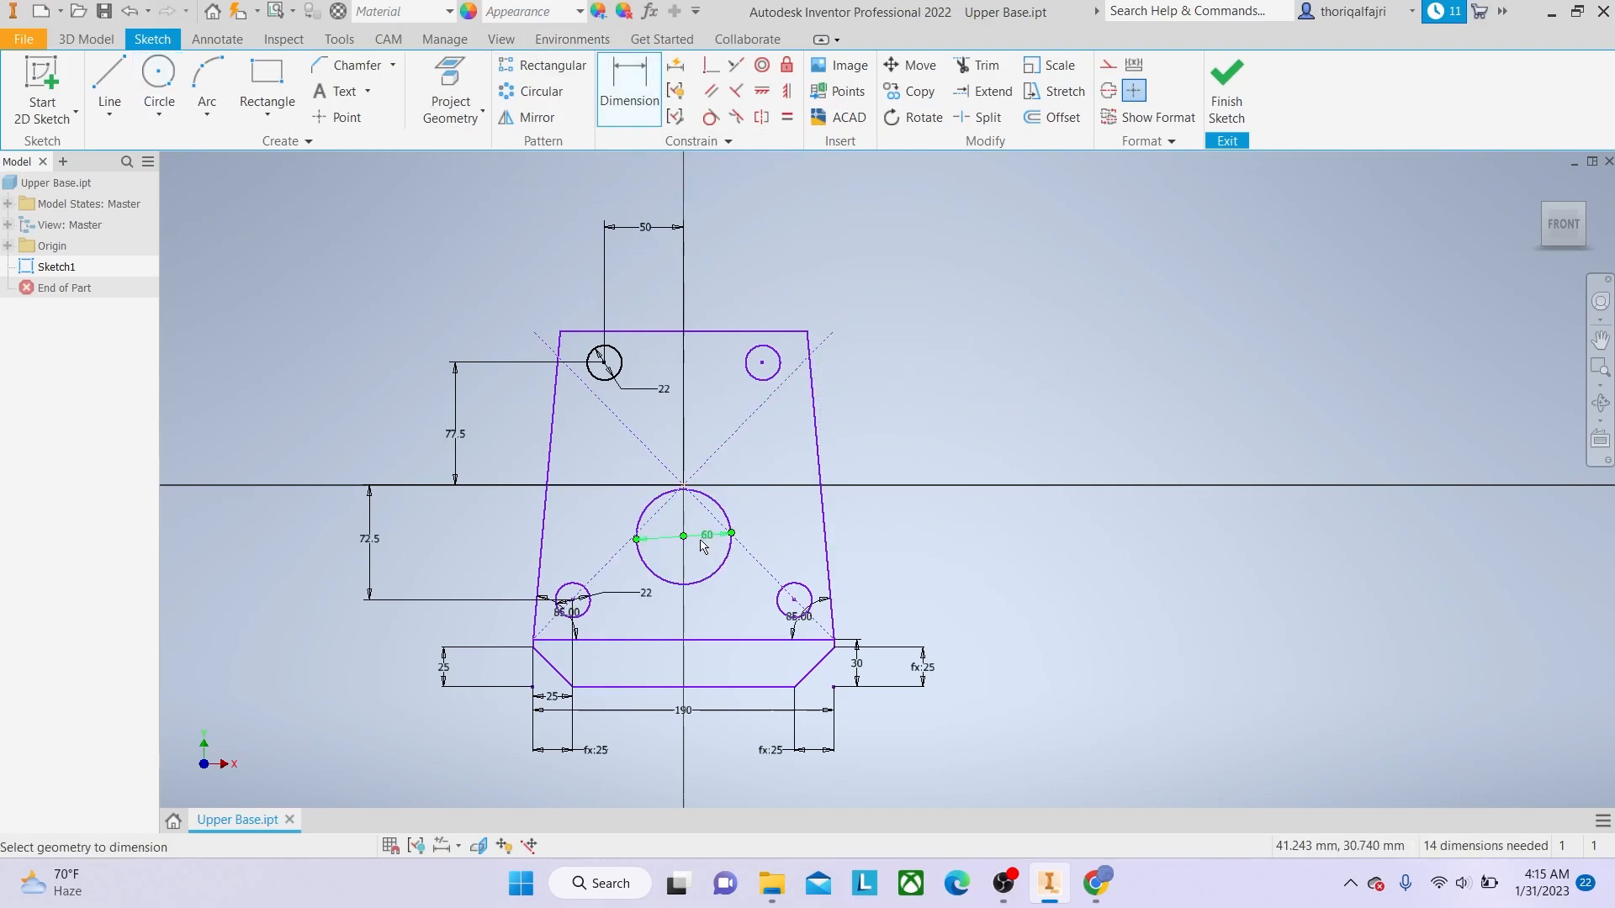
scroll(686, 540, down, 3)
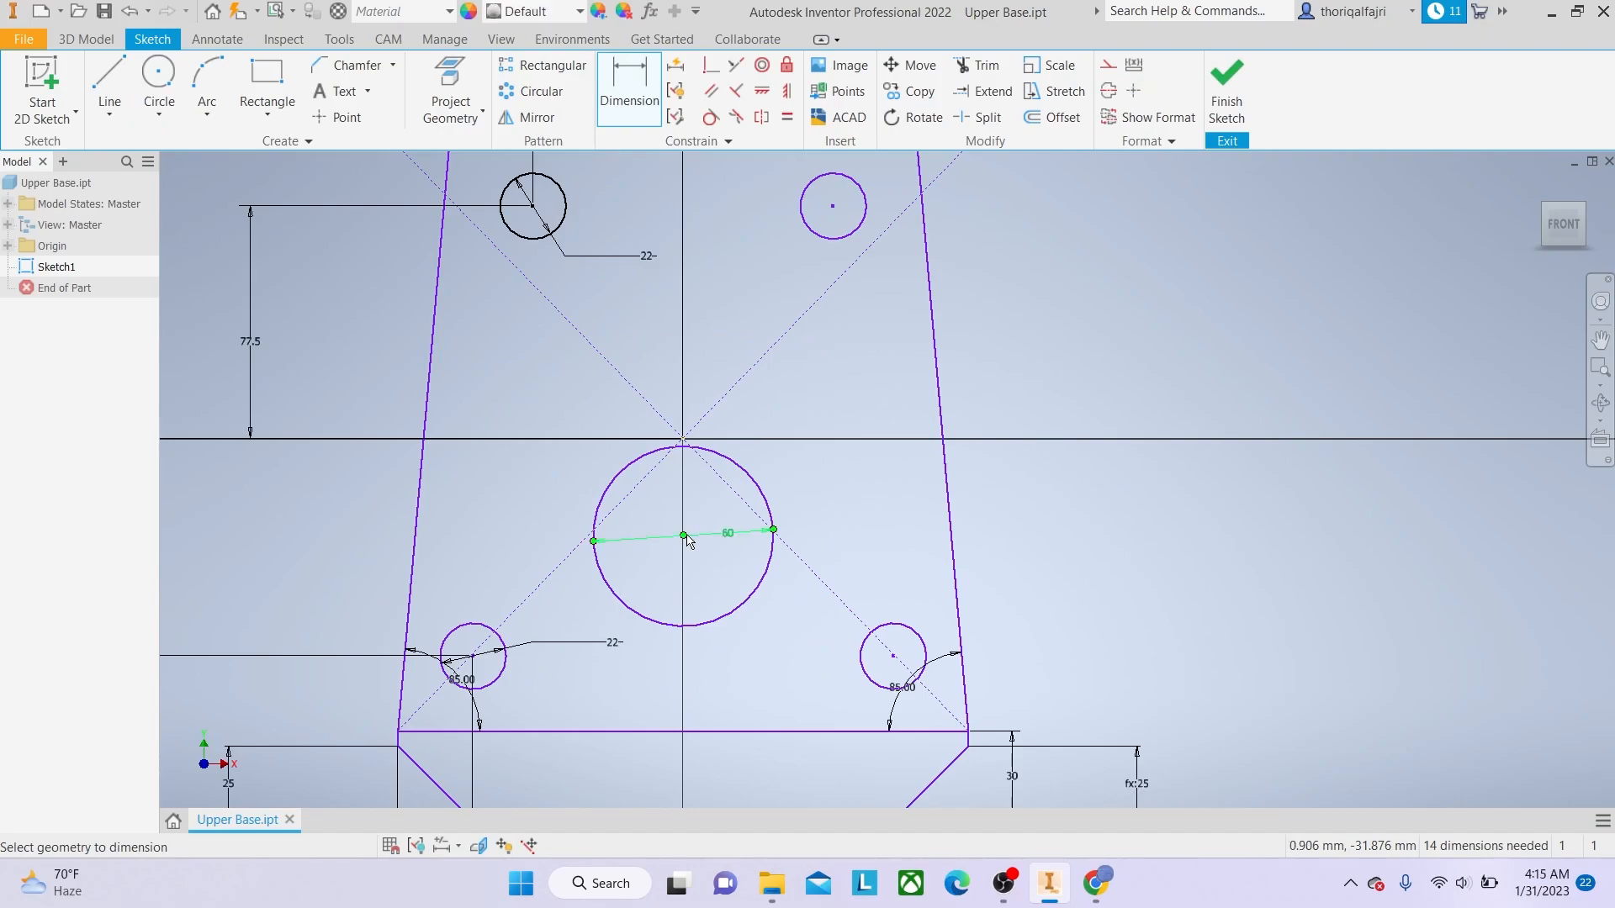
mouse_move(714, 563)
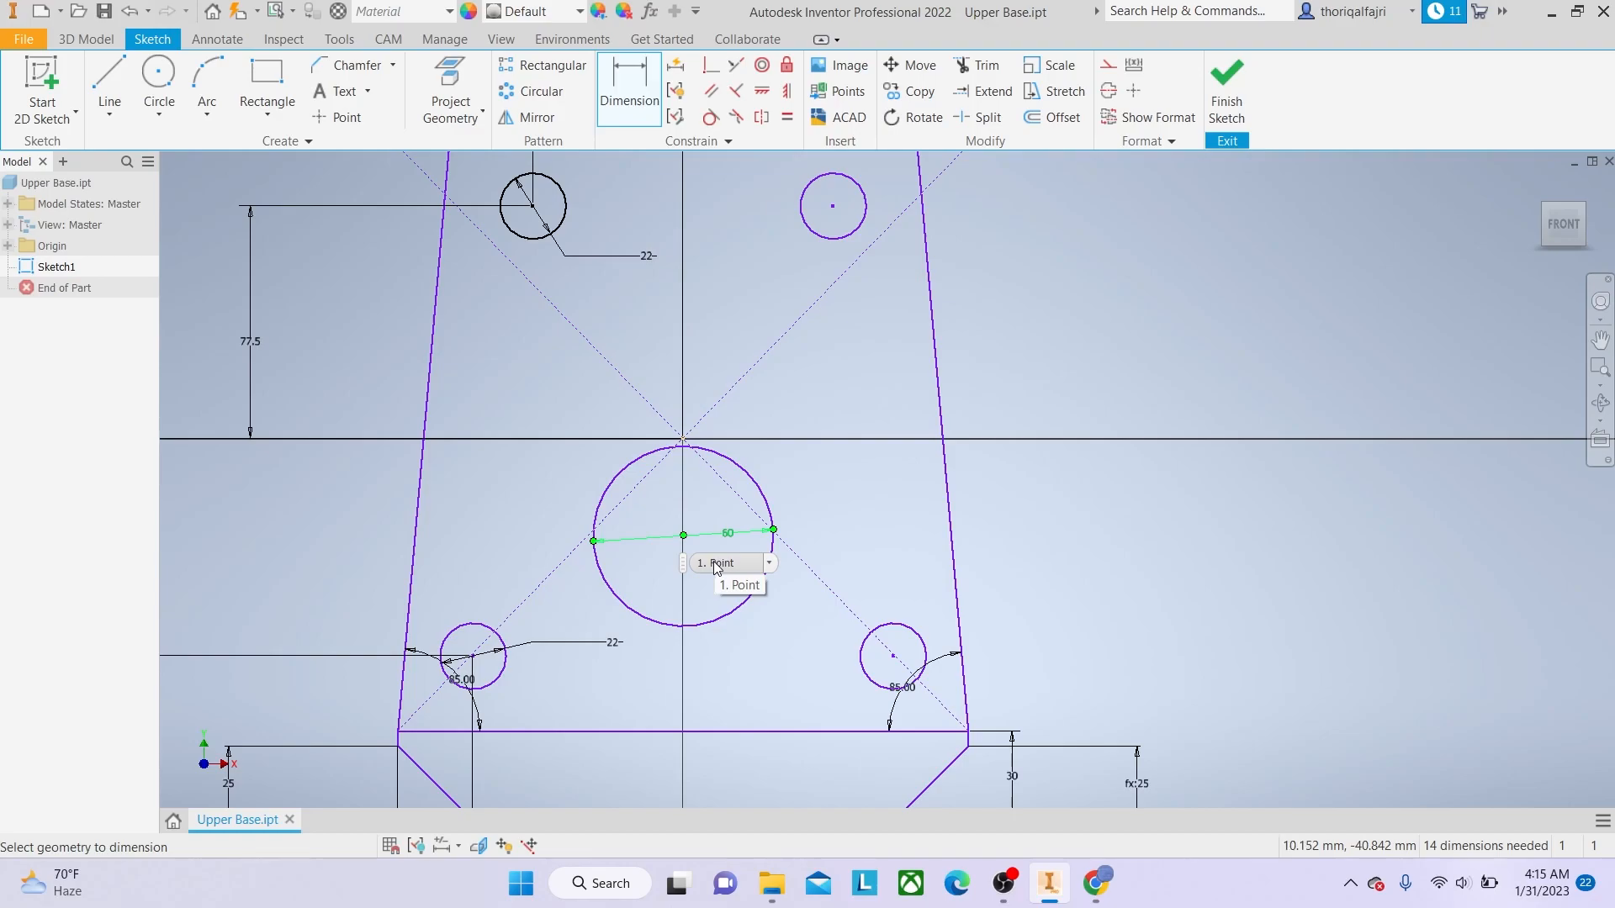
click(714, 561)
click(731, 732)
click(1062, 645)
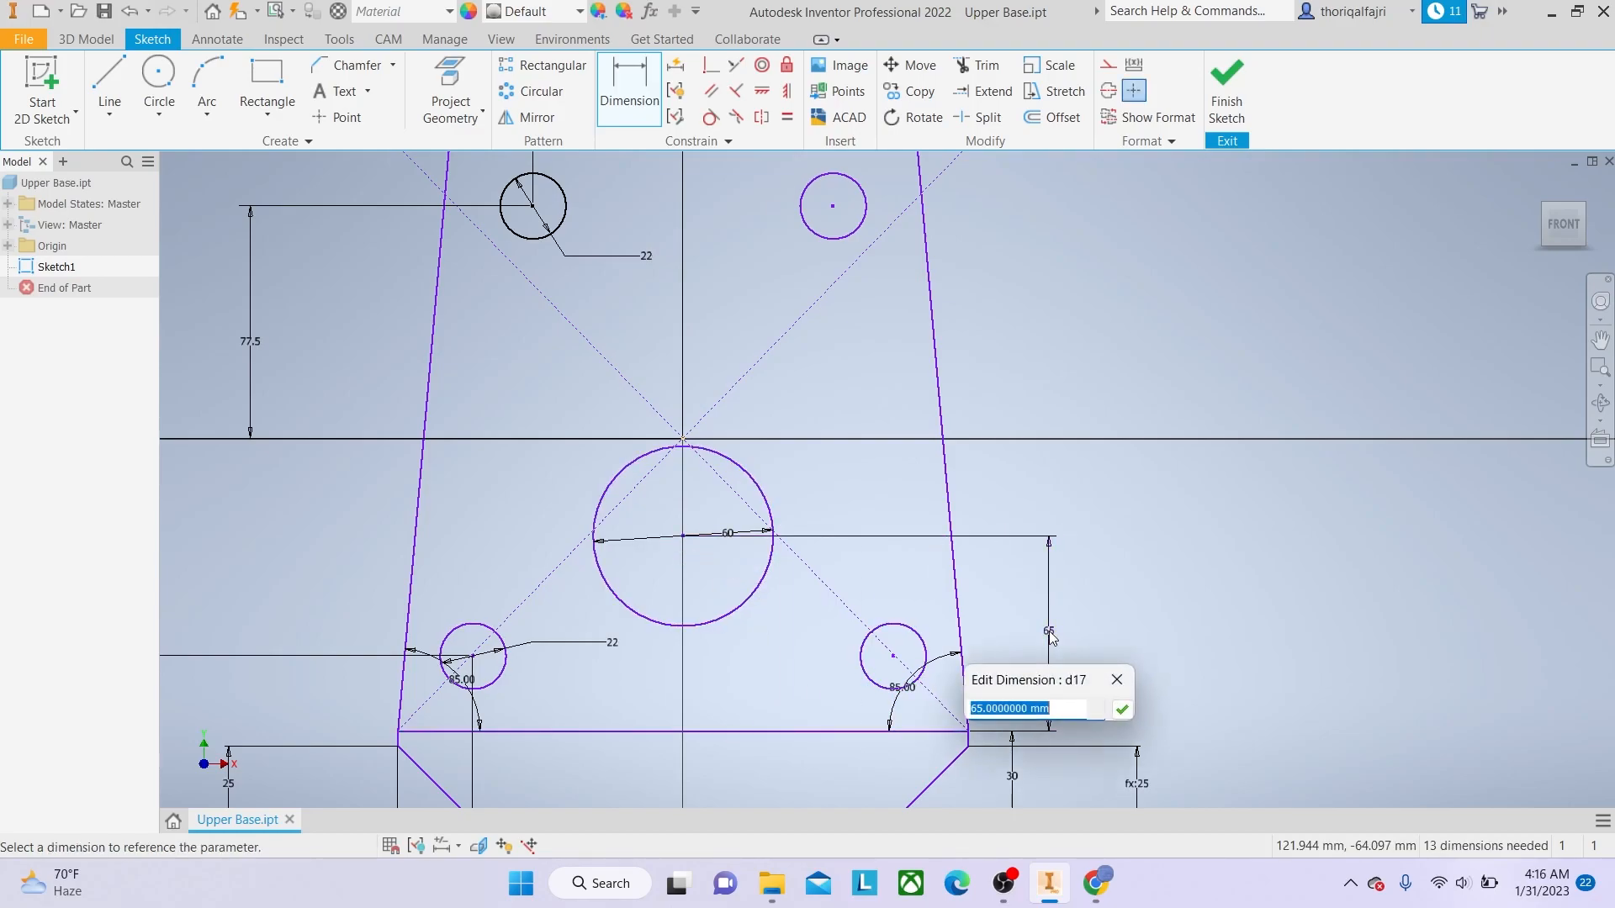
text(80)
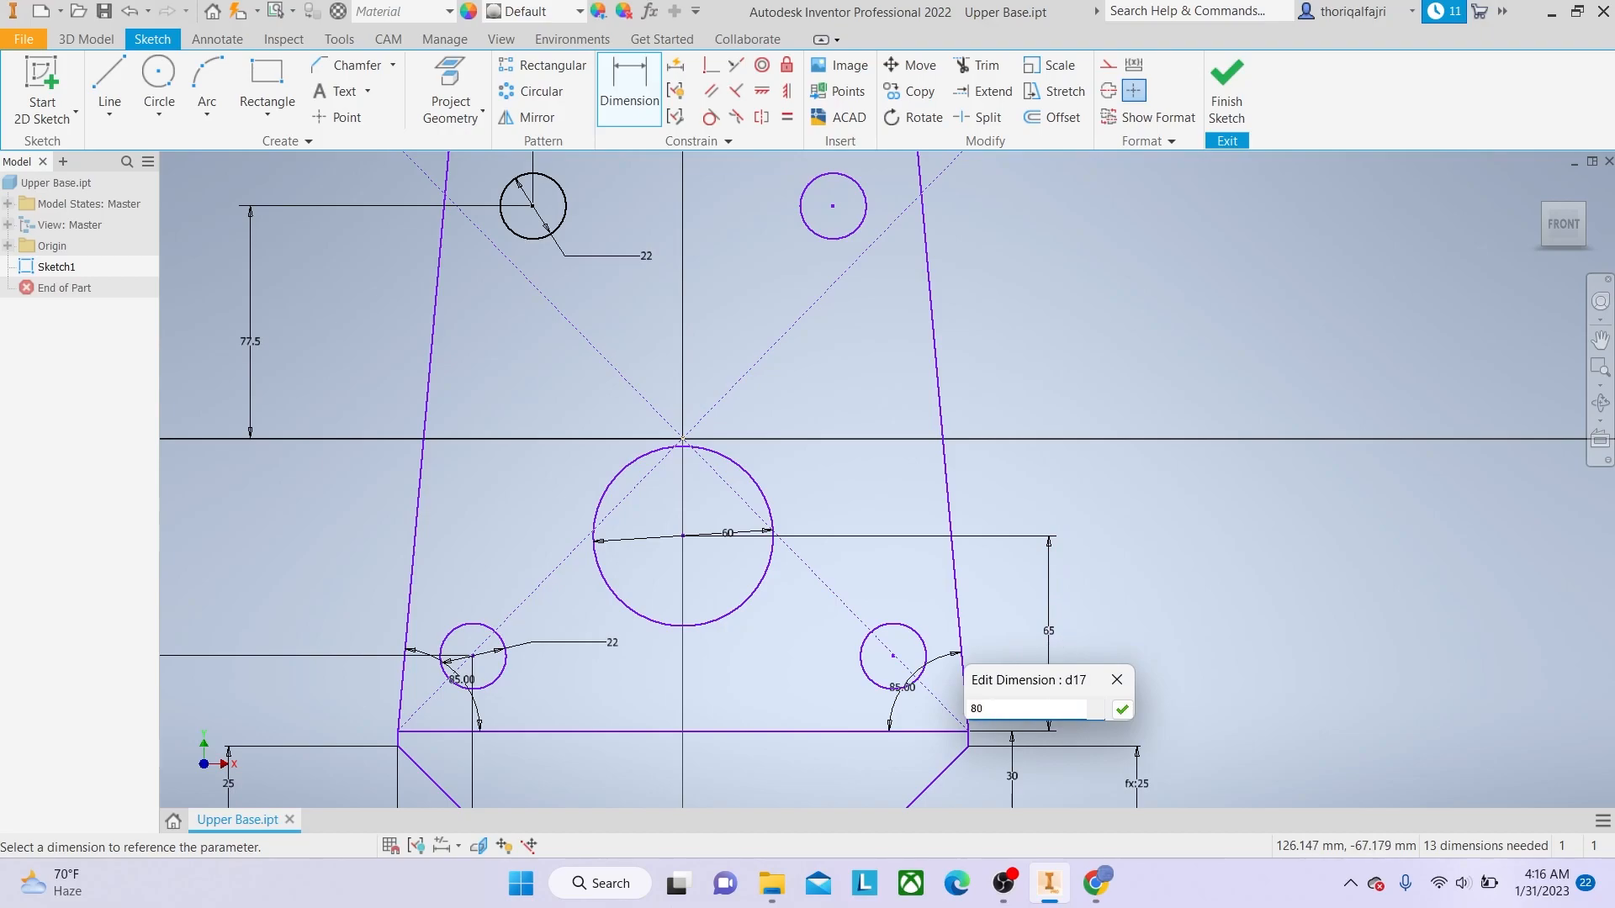
key(Return)
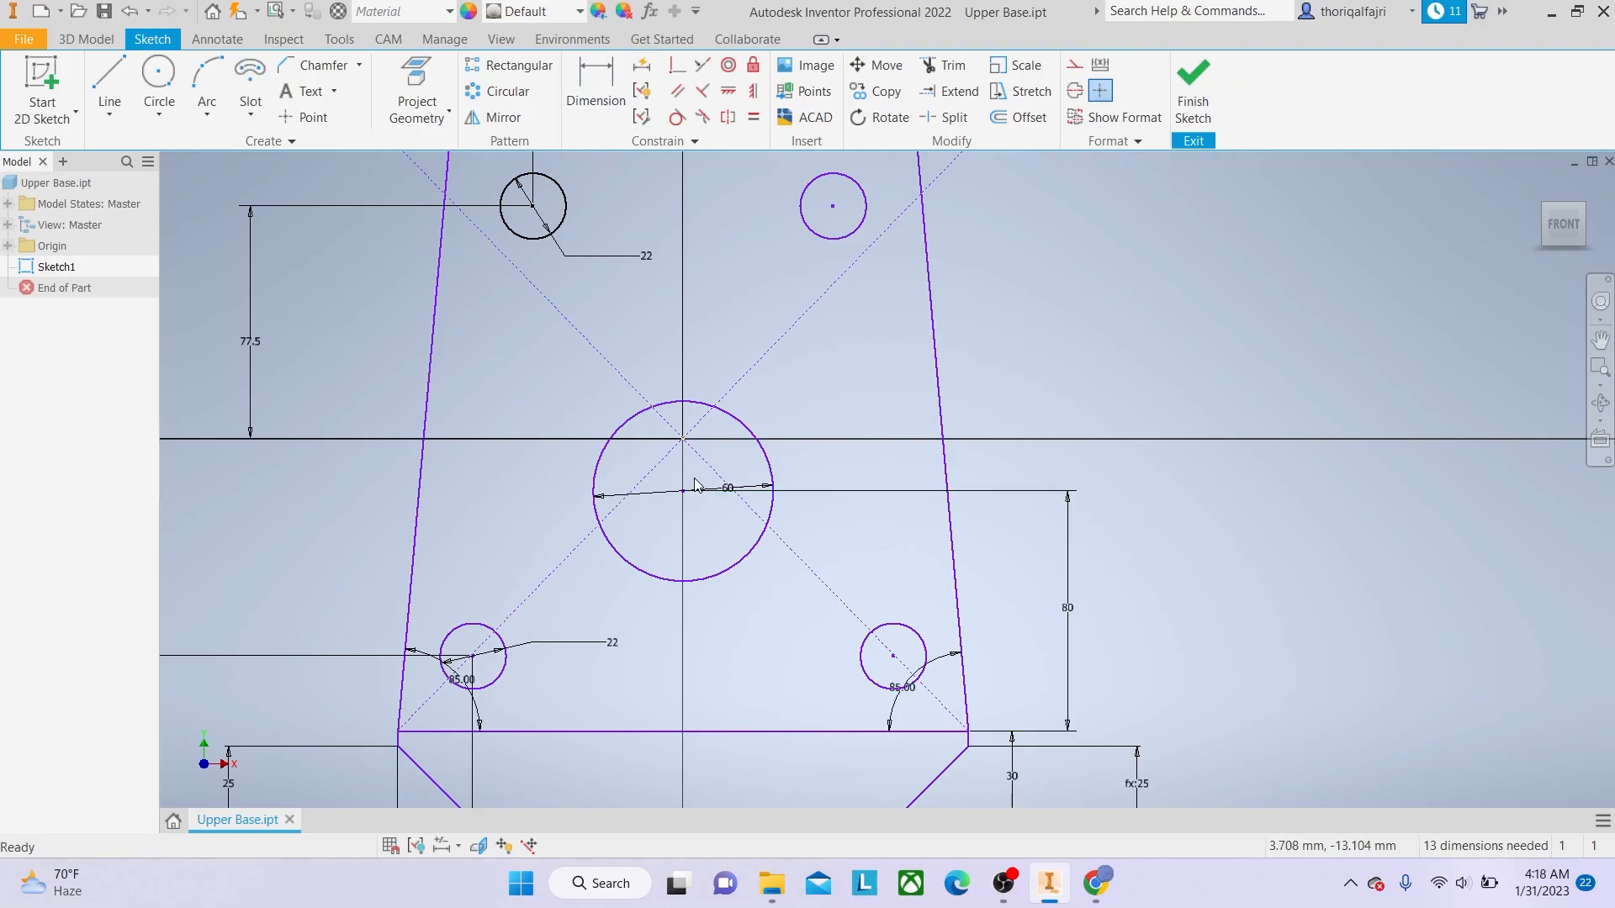
Draw a center point arc slot around the 60 mm circle's center with 50 mm radius, 22.5° start angle, 45° sweep and 15 mm width.
click(250, 115)
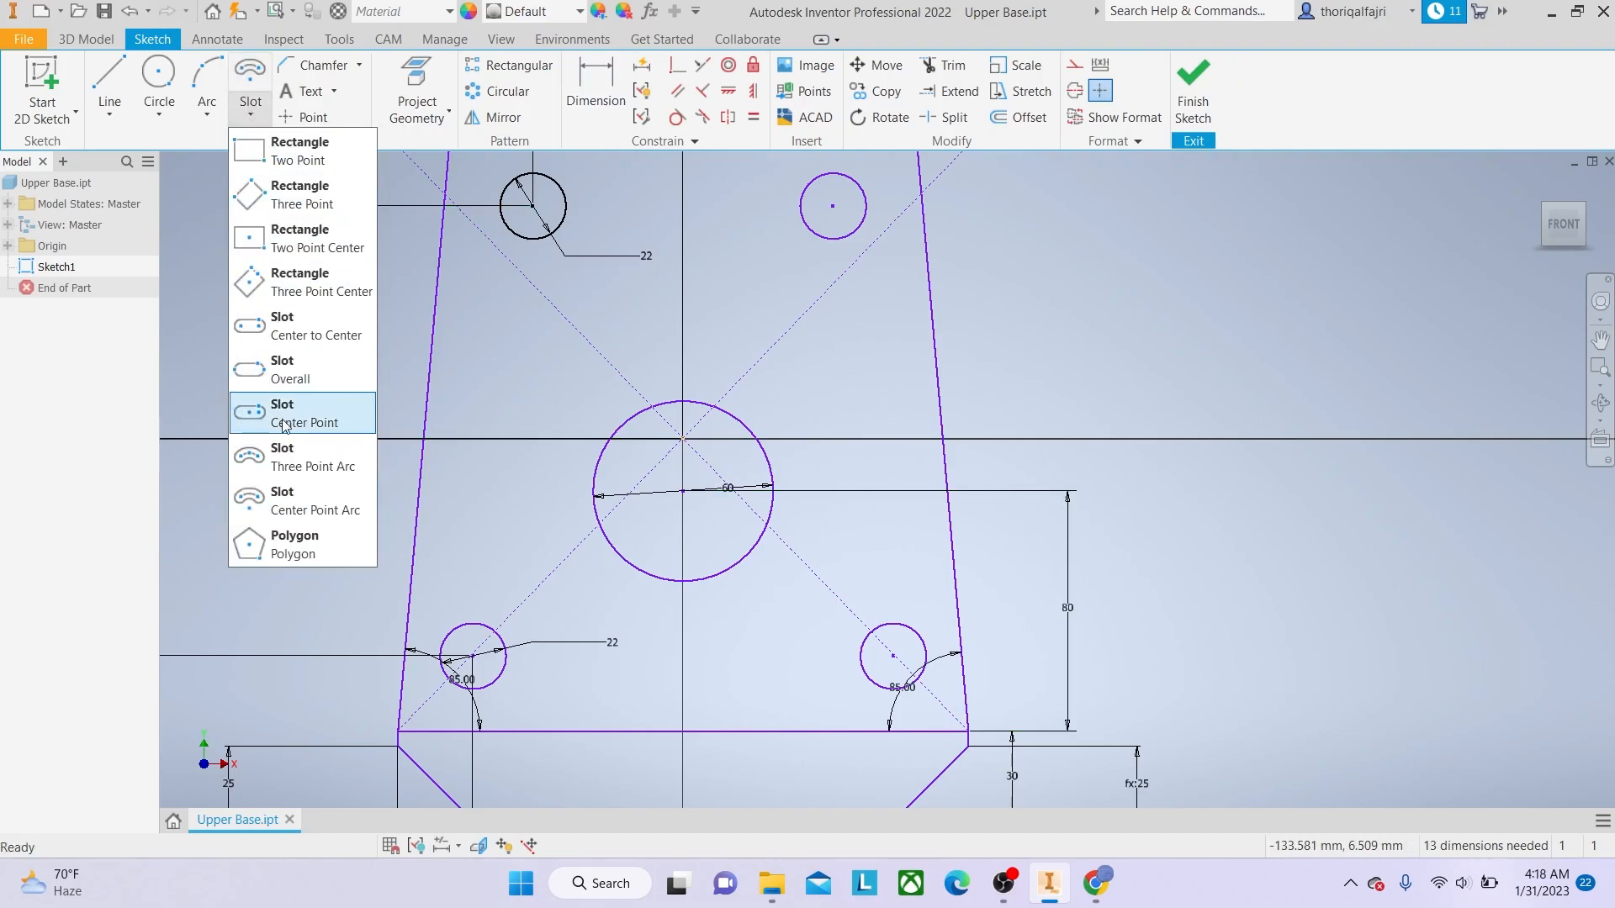
click(311, 508)
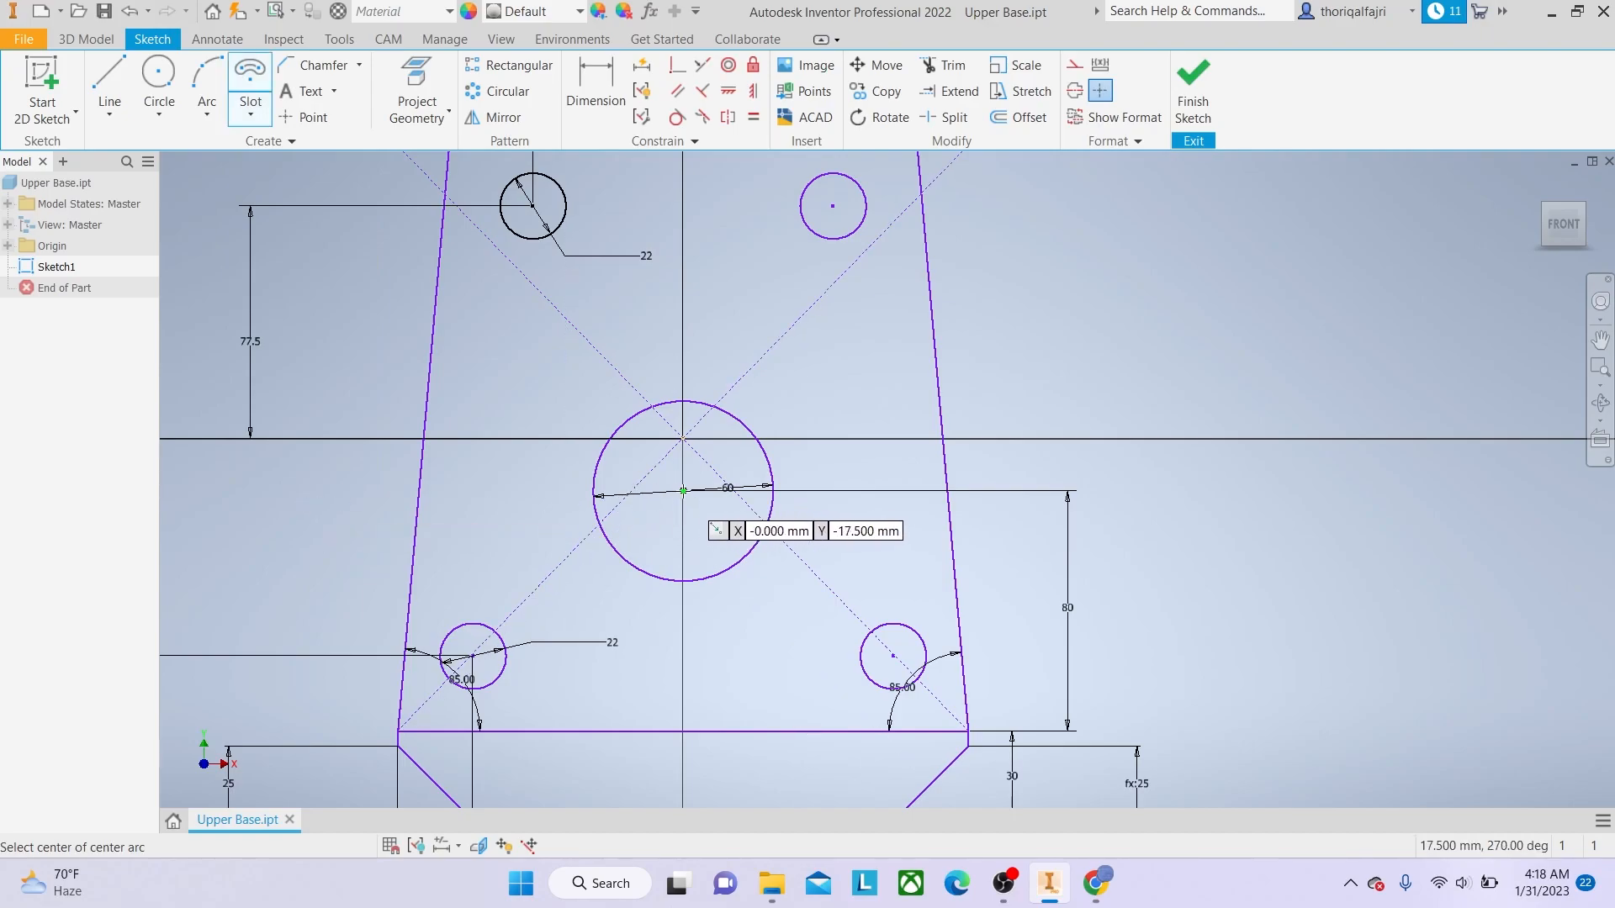
click(683, 490)
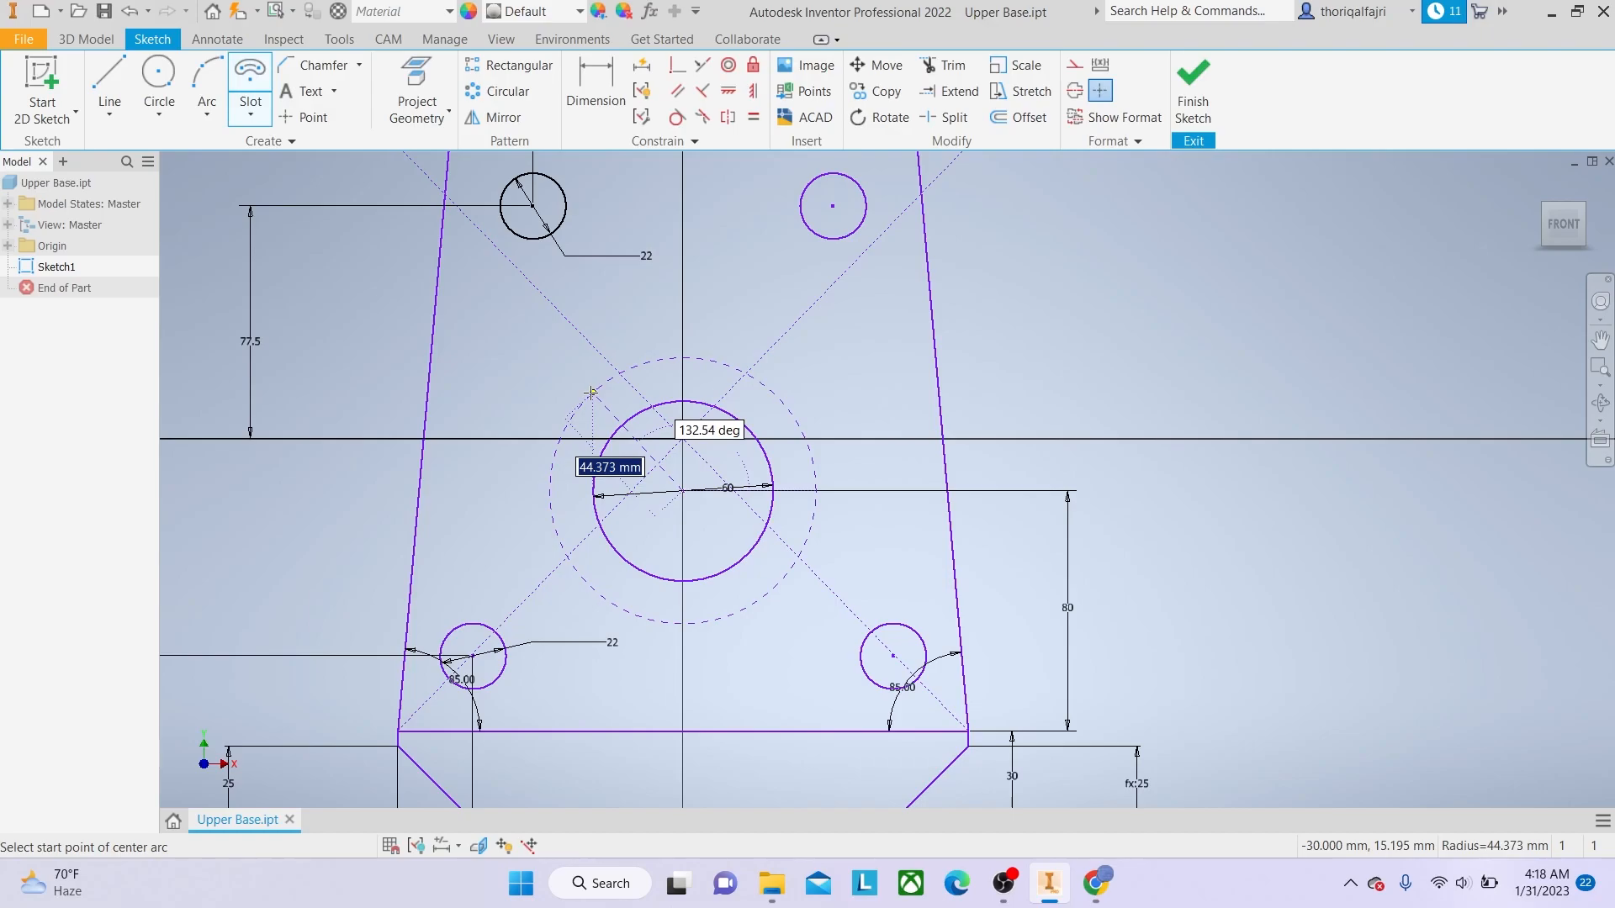
text(50)
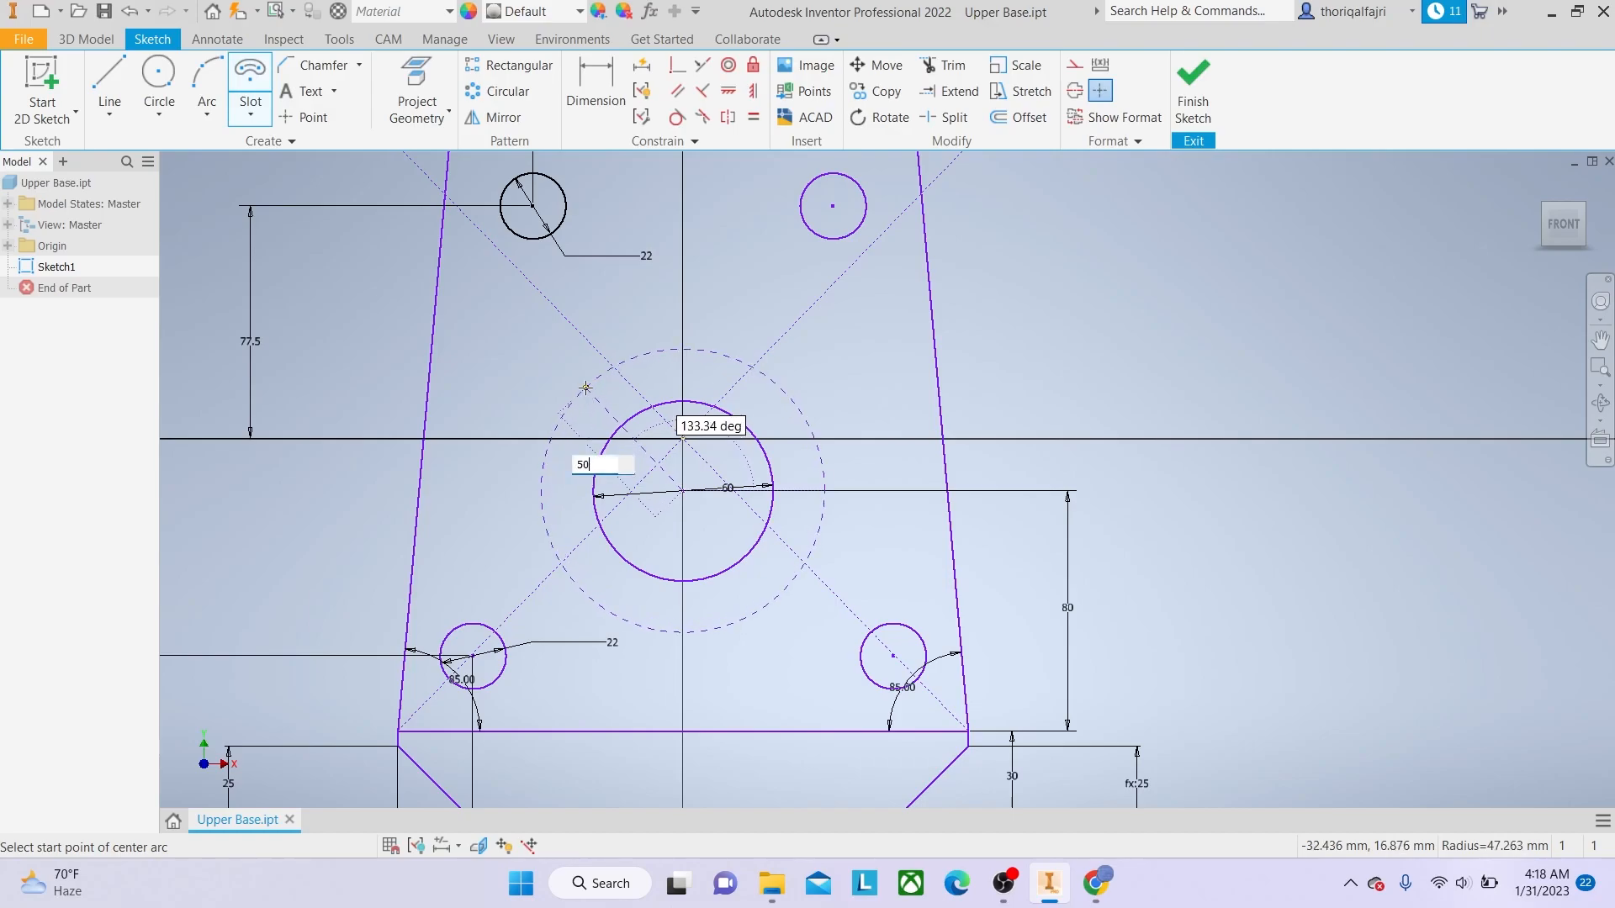
key(Tab)
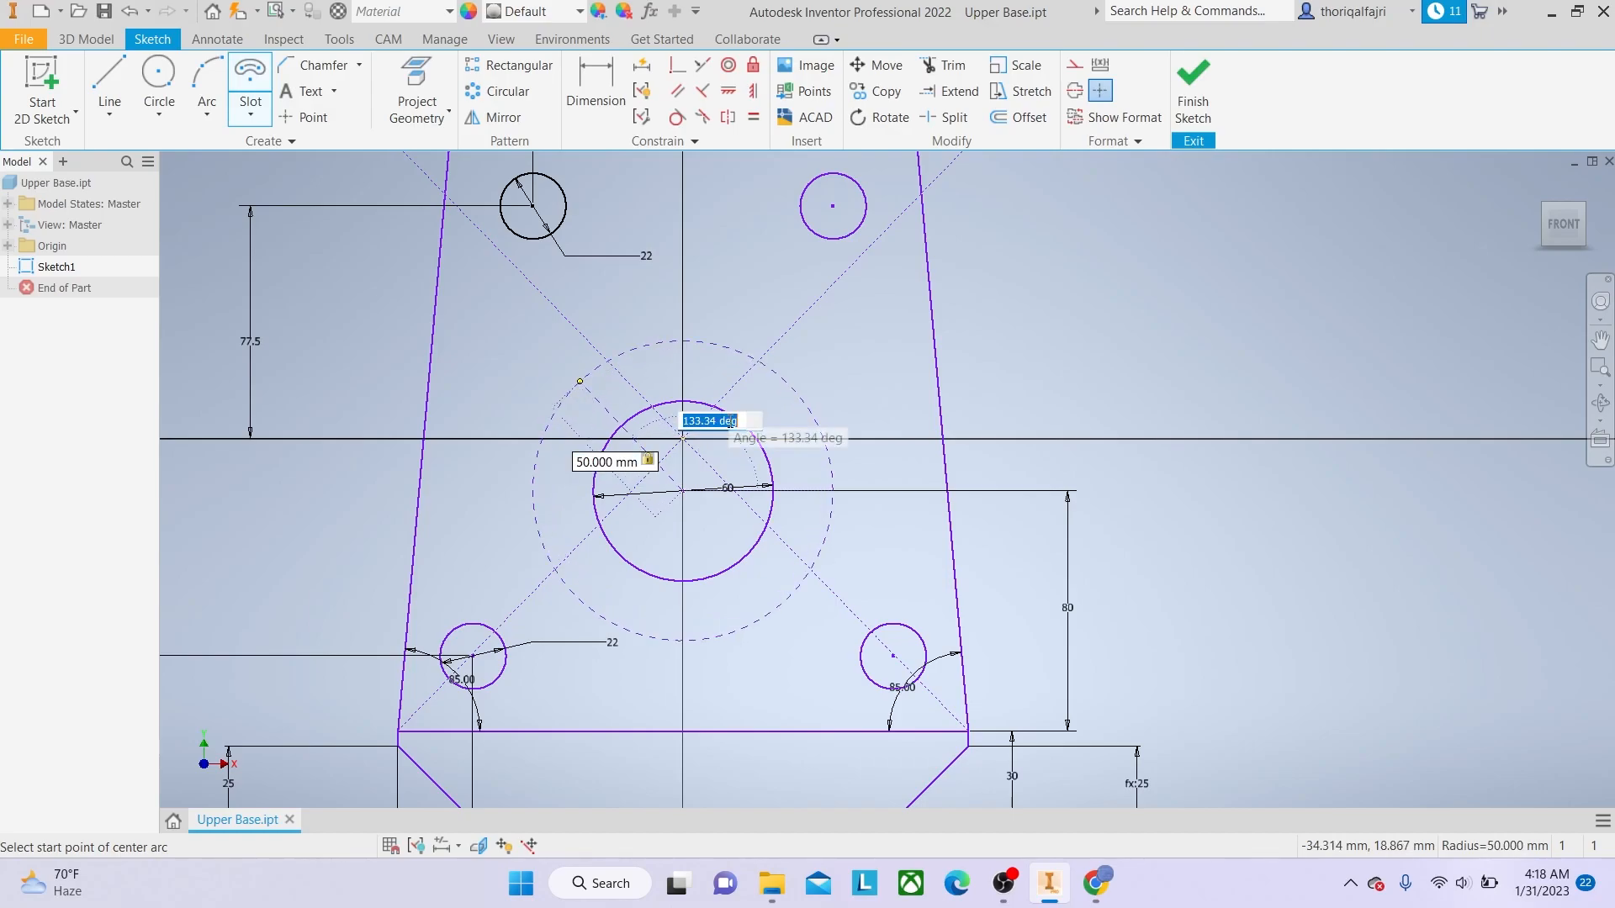
text(22.5)
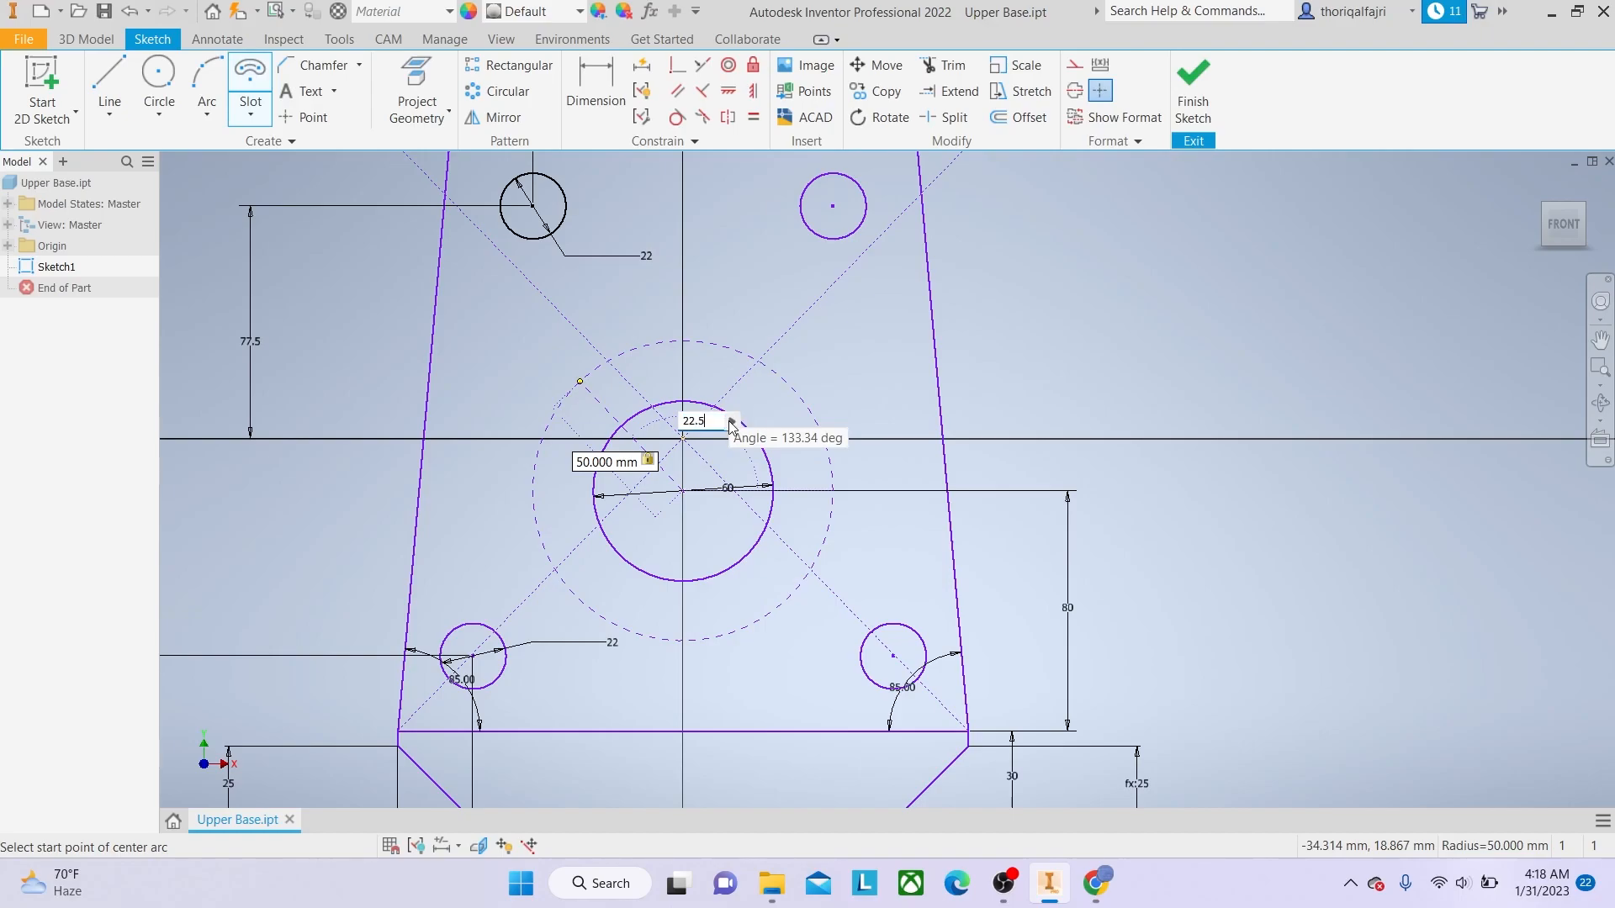
click(580, 383)
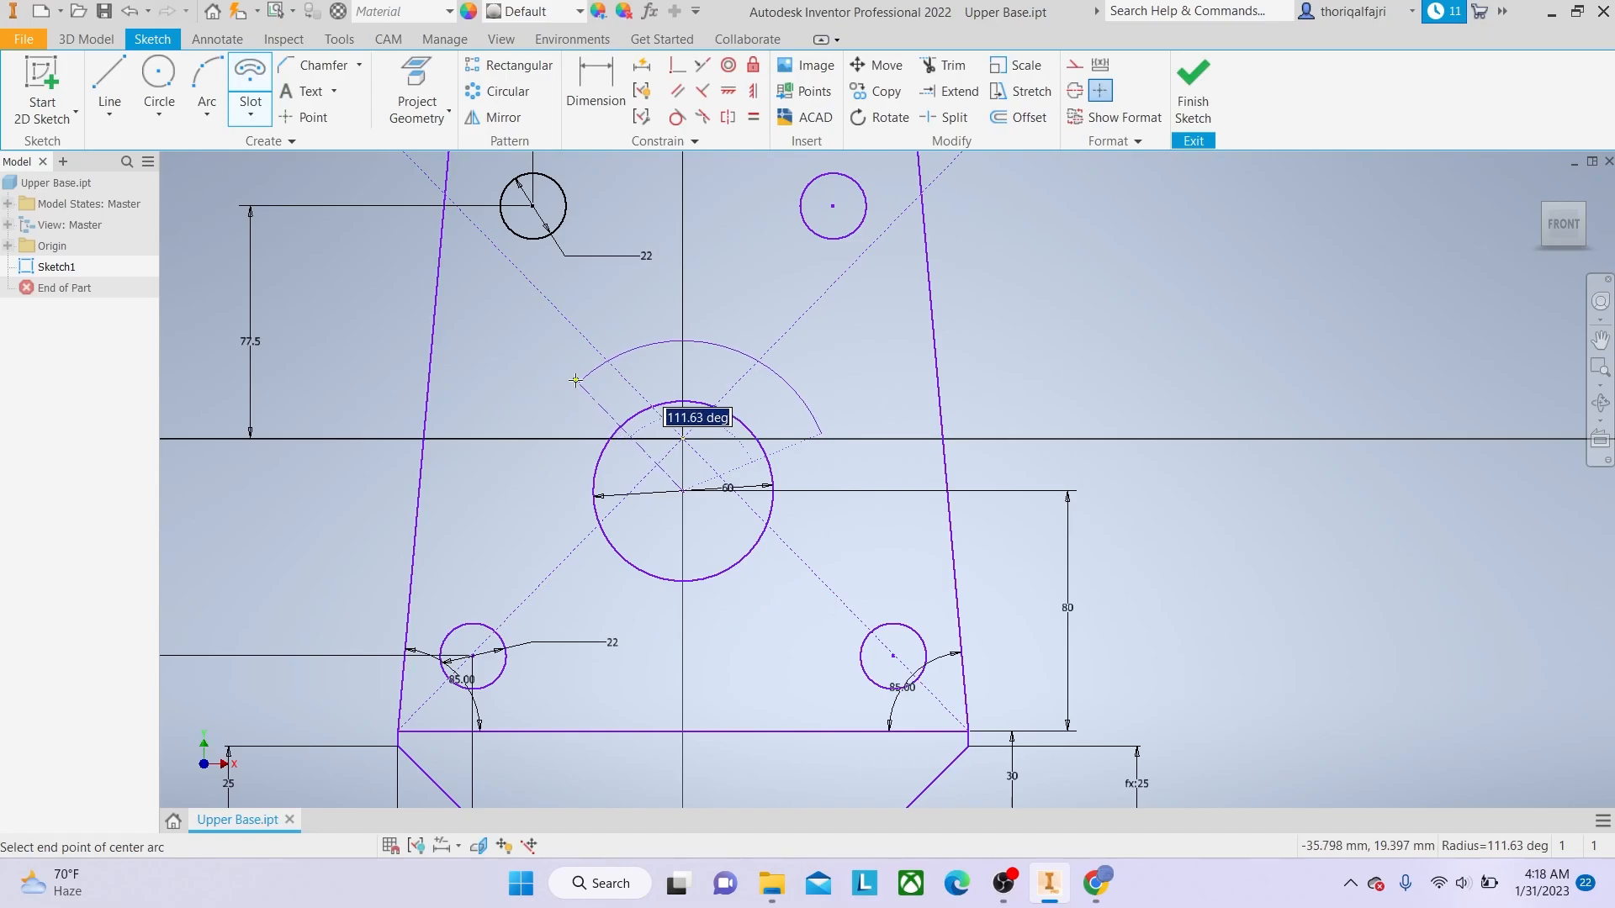
text(45)
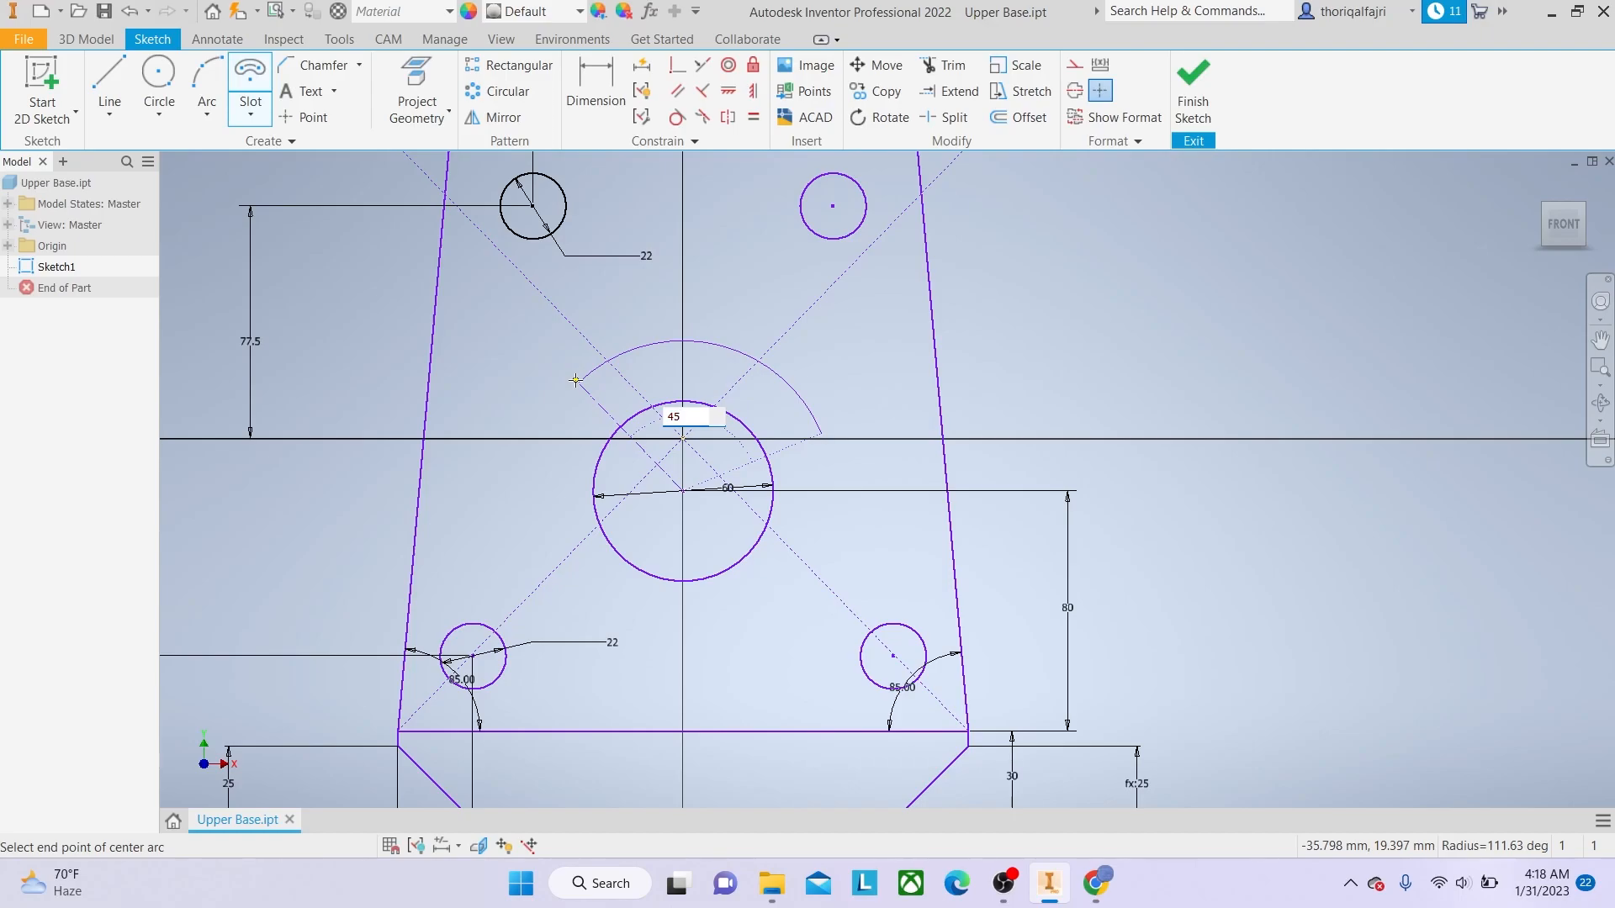
key(Return)
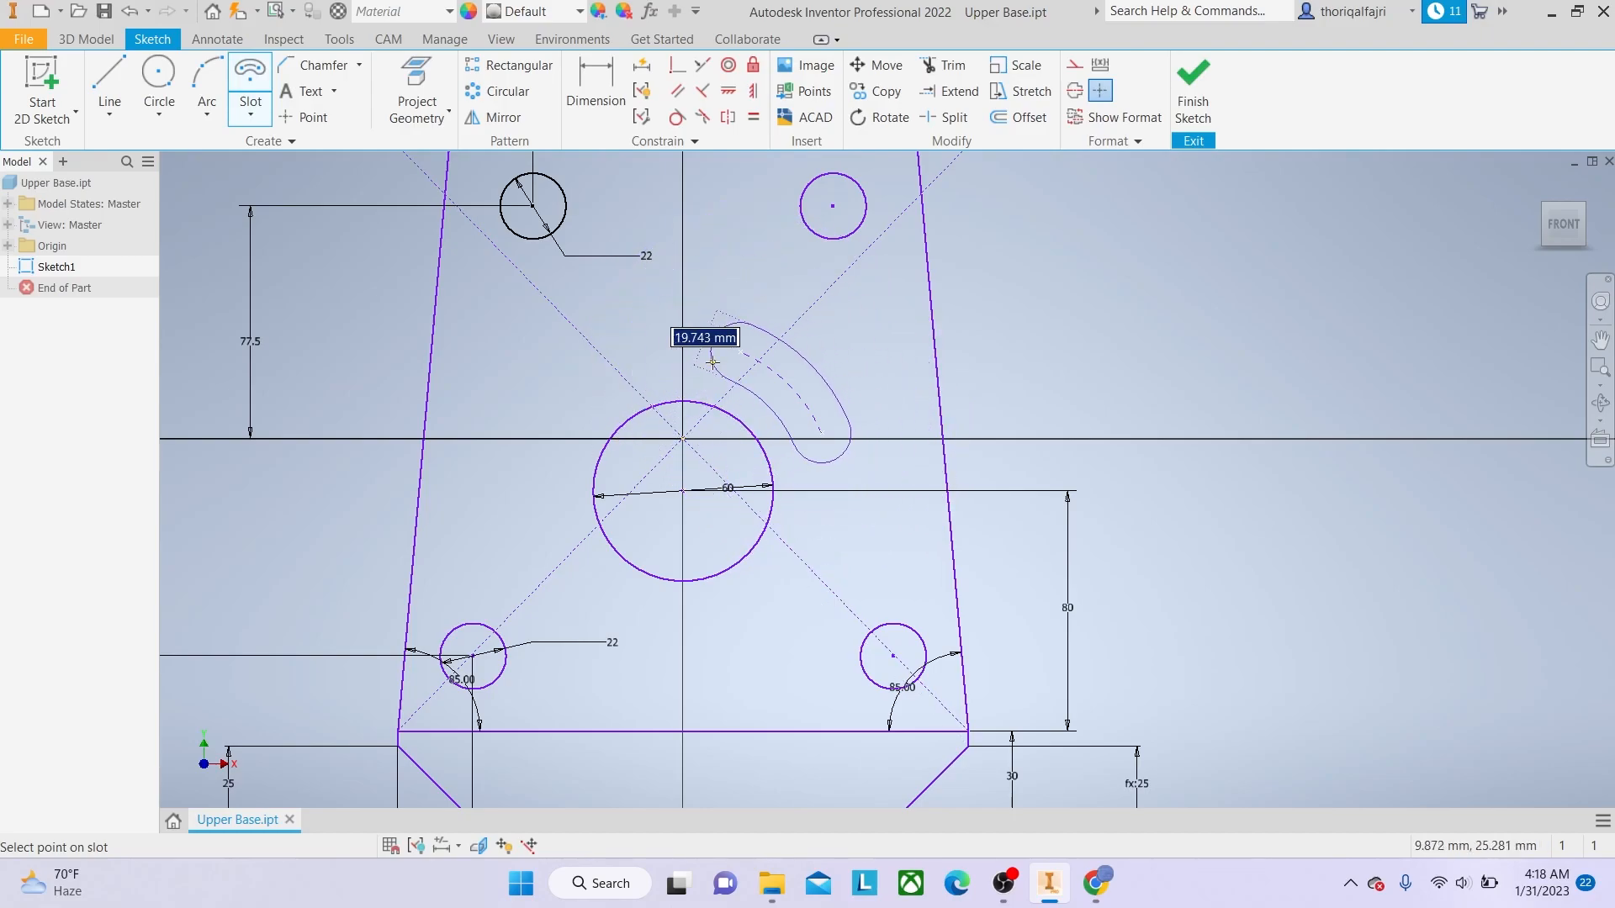
text(15)
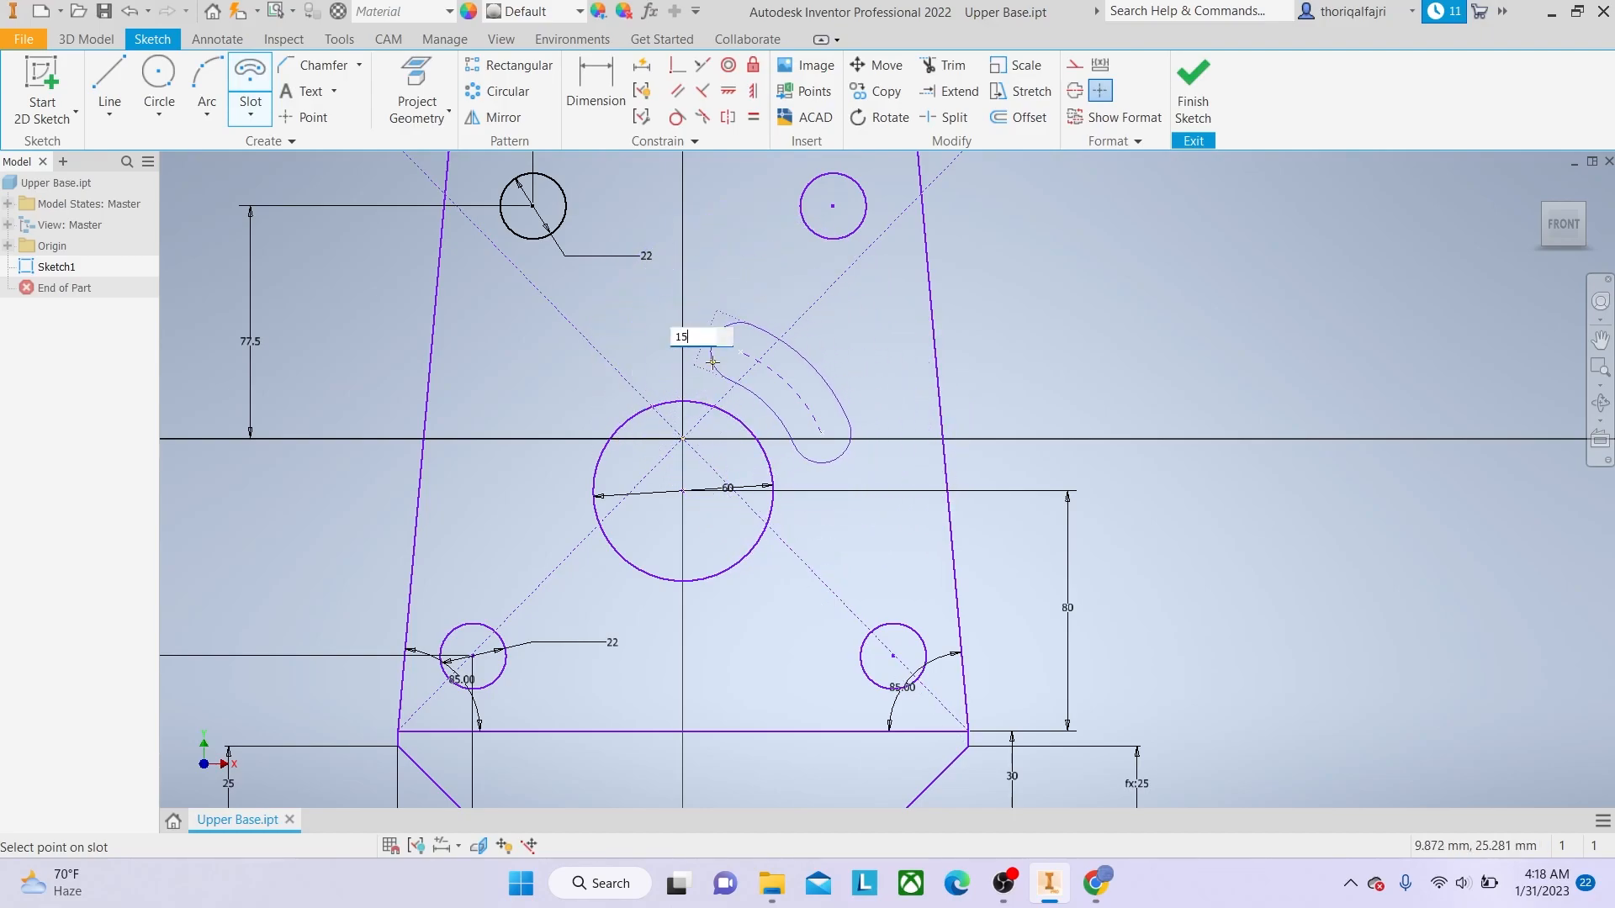
key(Return)
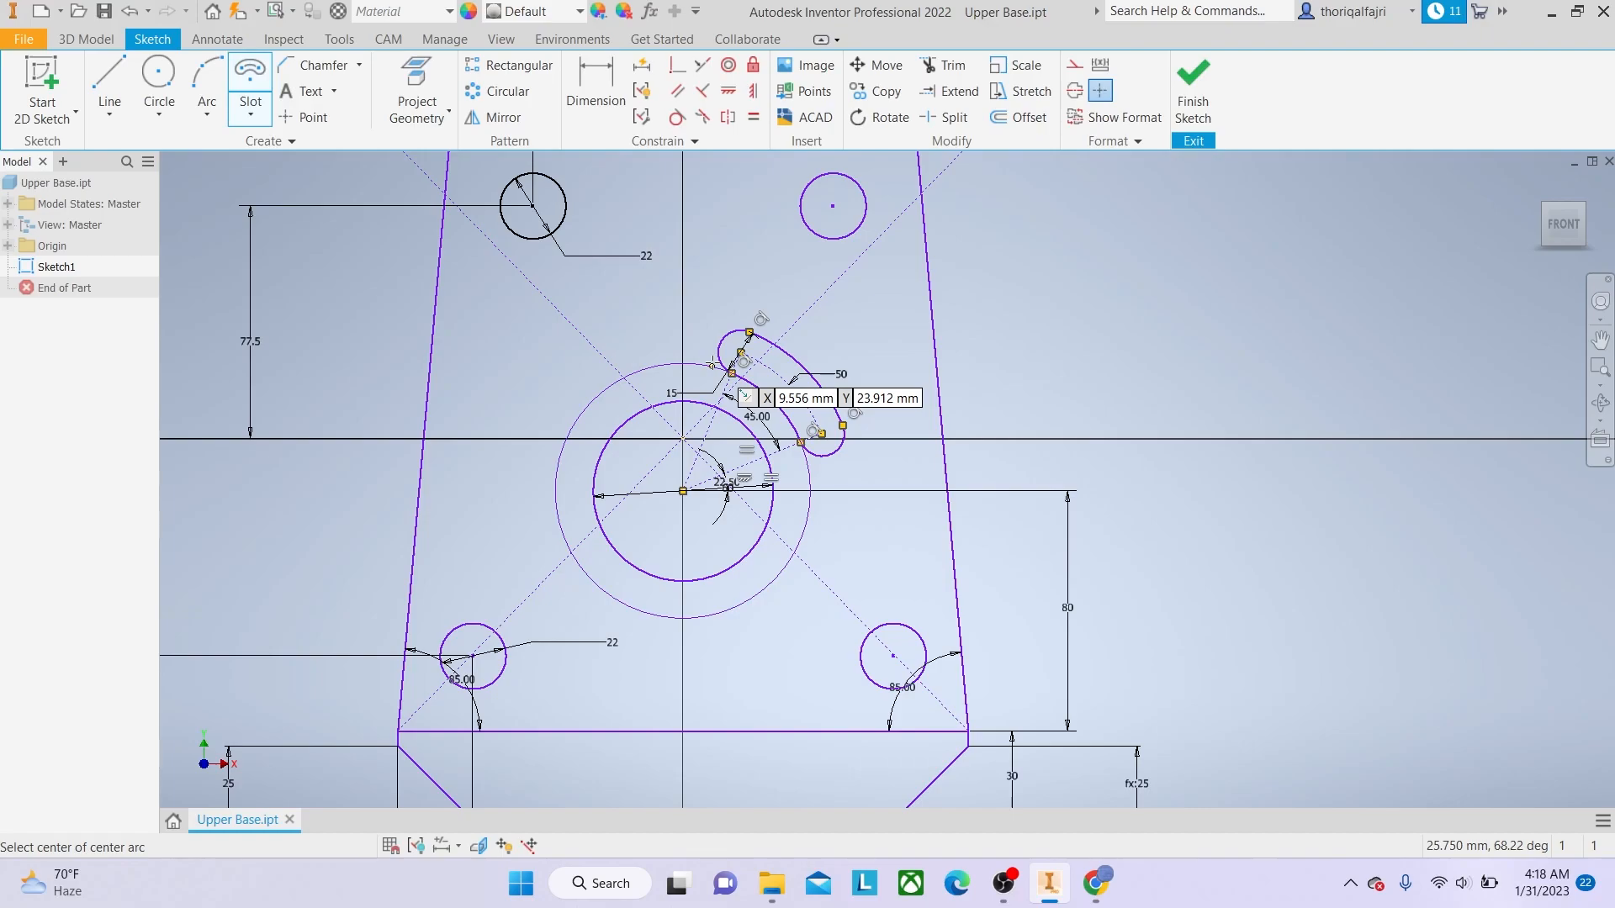
Pattern the arc slot circularly around the 60 mm circle with 5 instances over 360°, and finish the sketch.
click(506, 91)
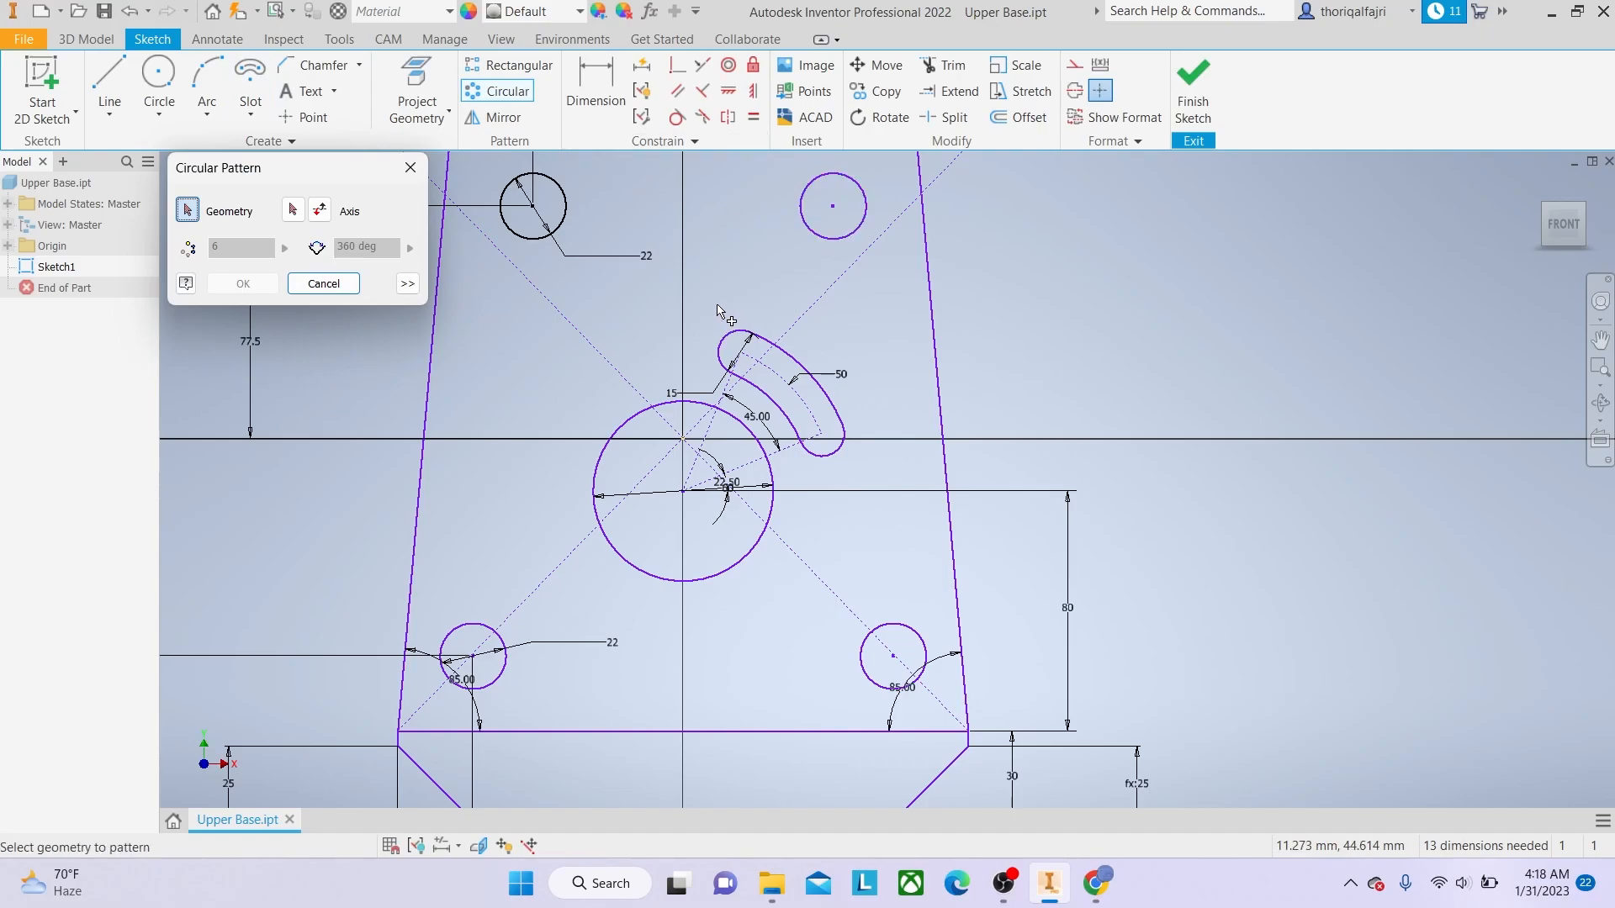
drag(716, 306, 870, 465)
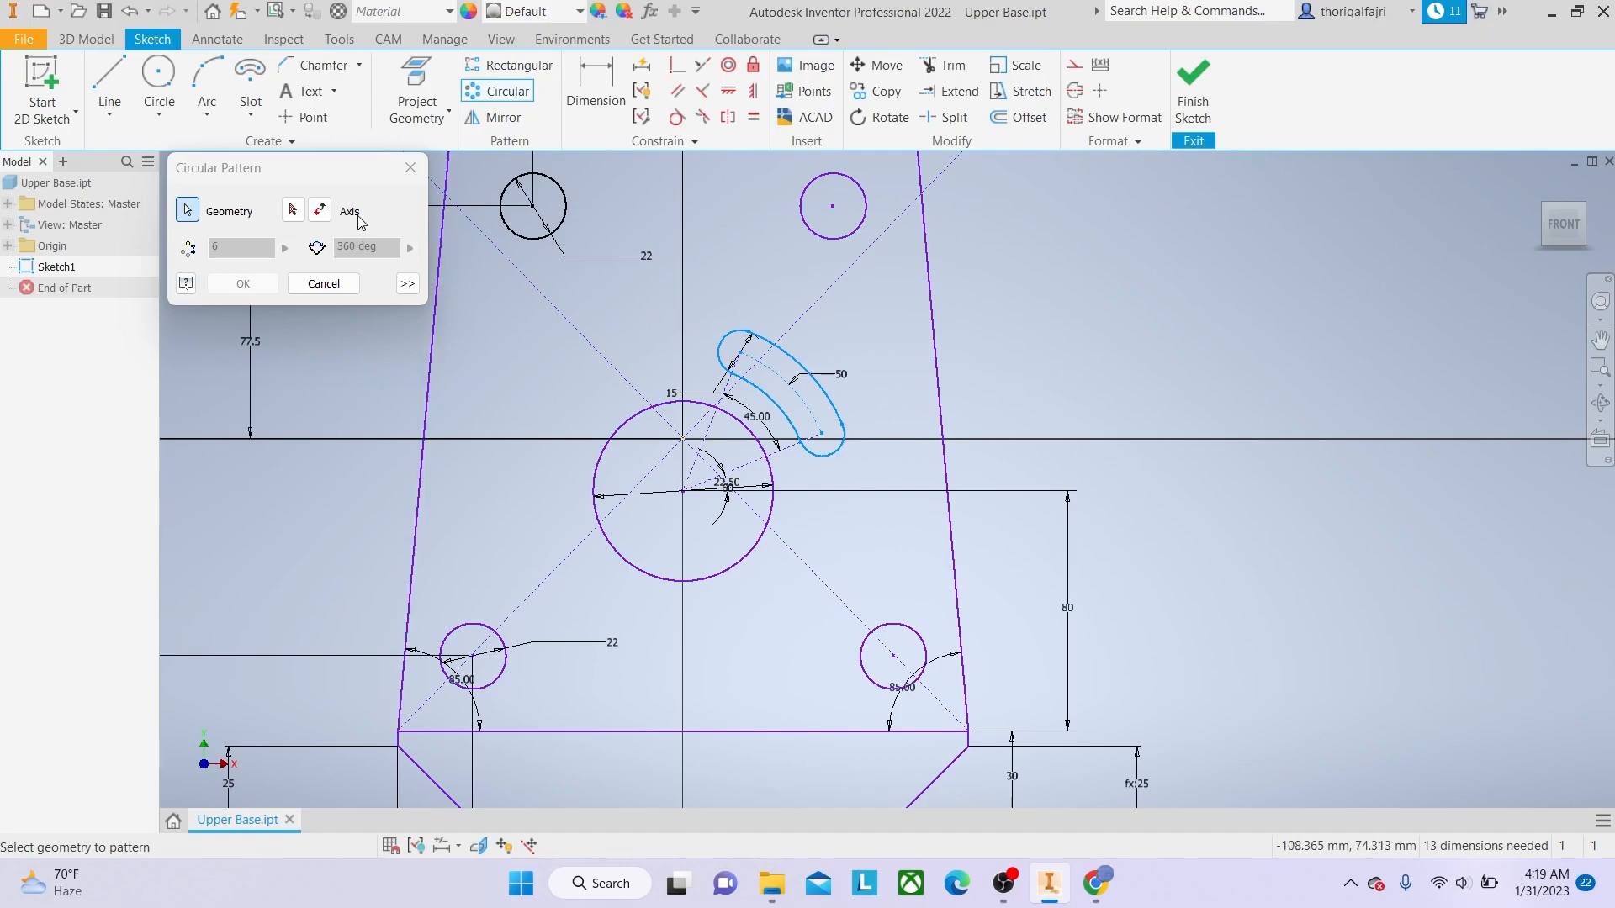
click(293, 210)
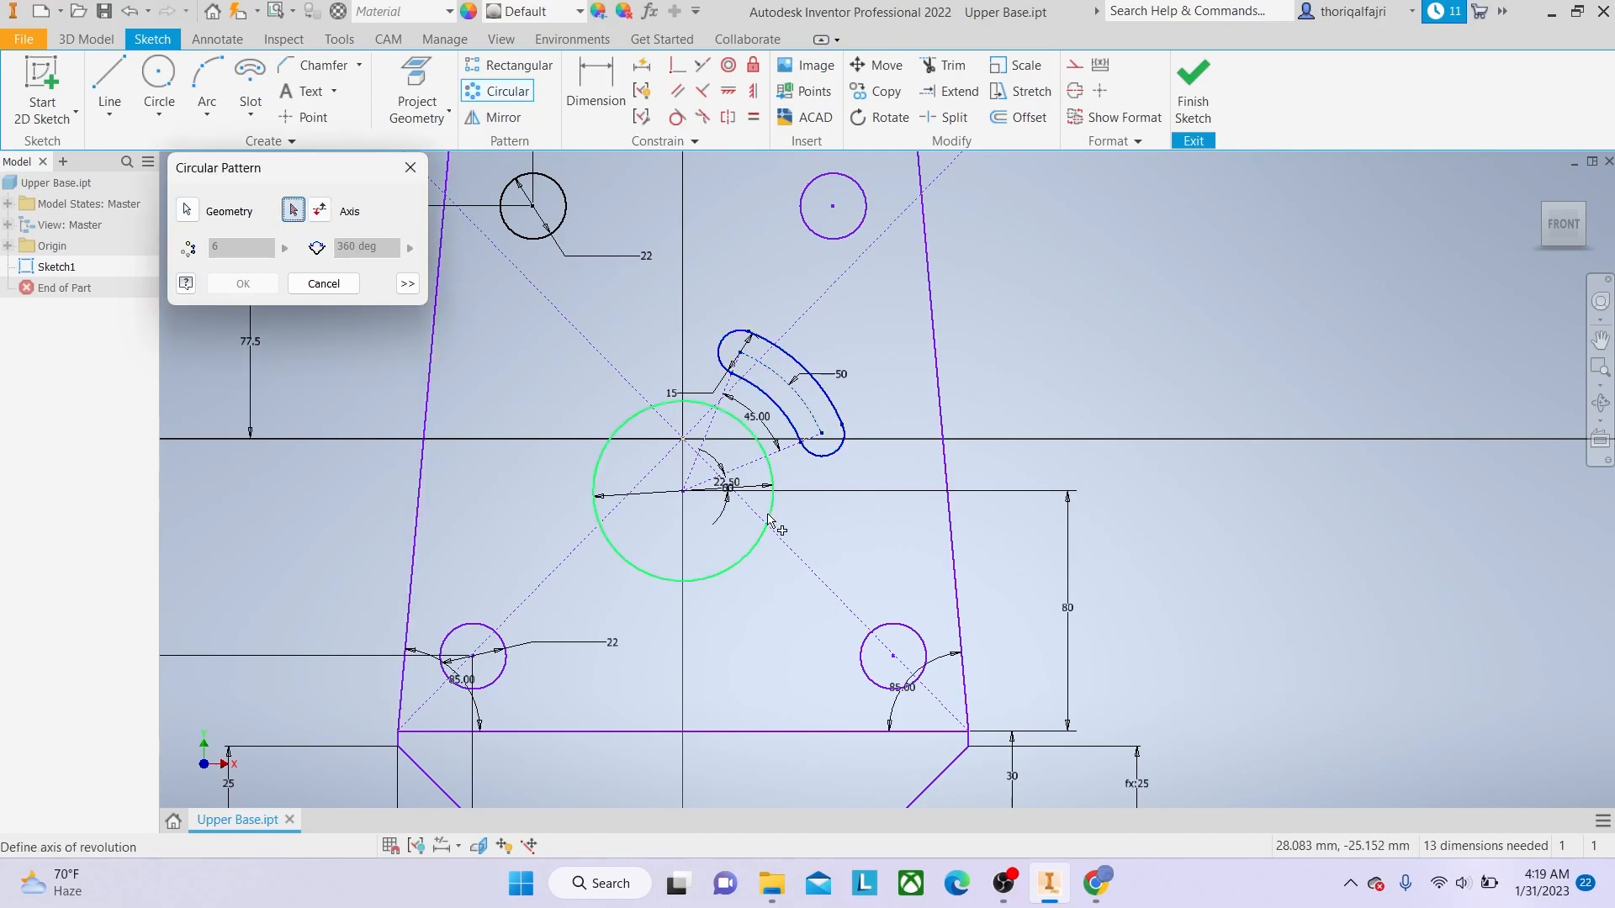
click(738, 566)
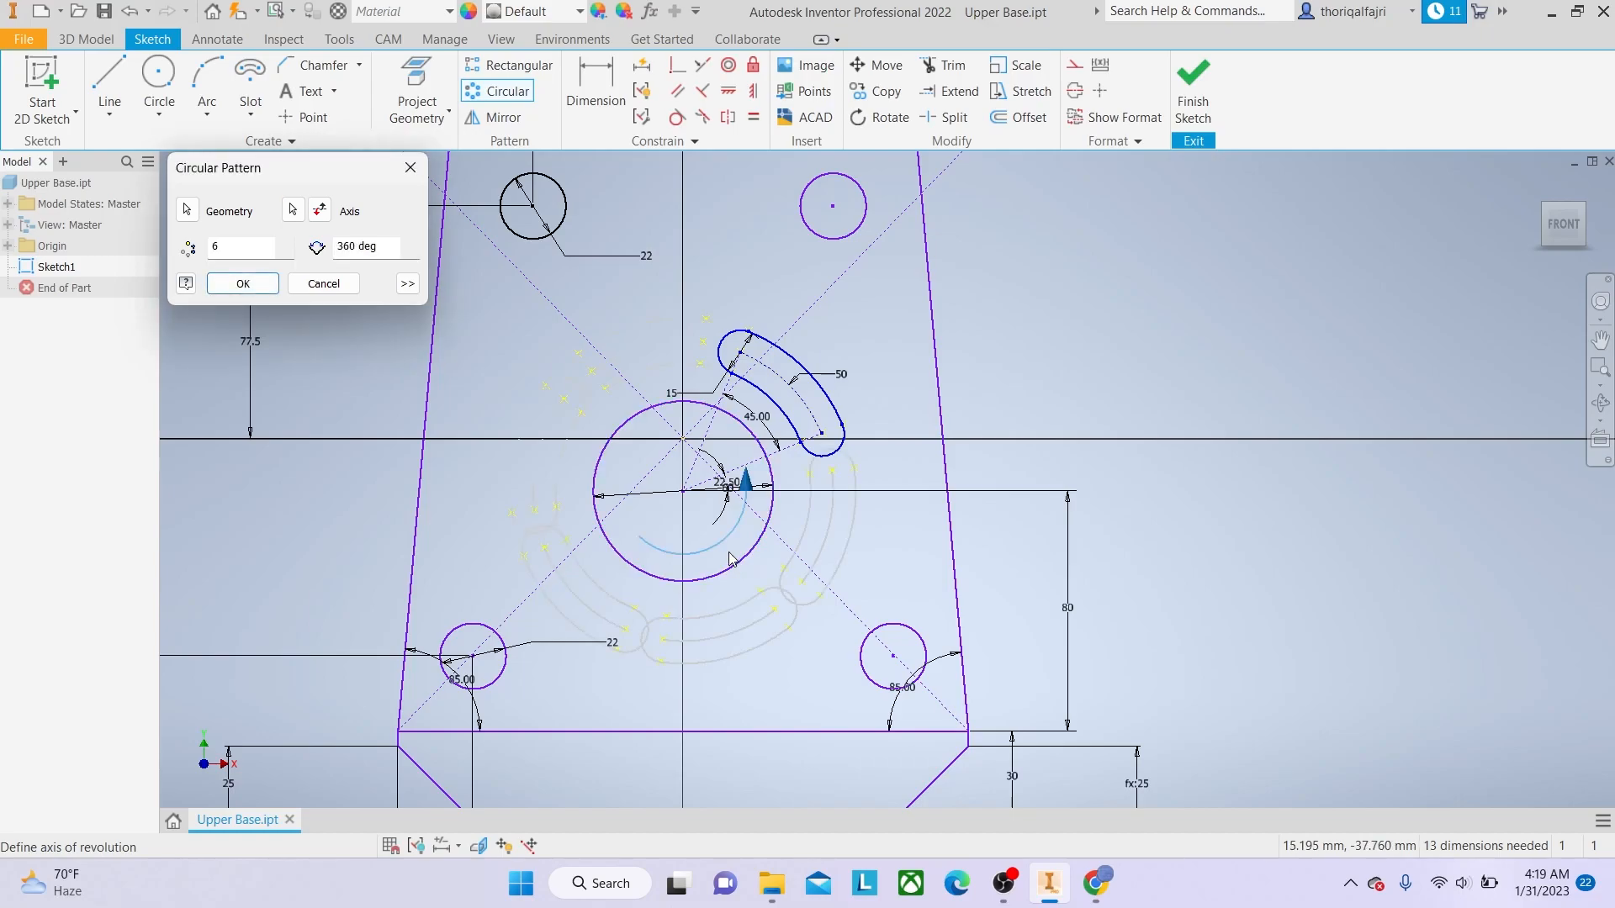
click(234, 250)
key(BackSpace)
text(5)
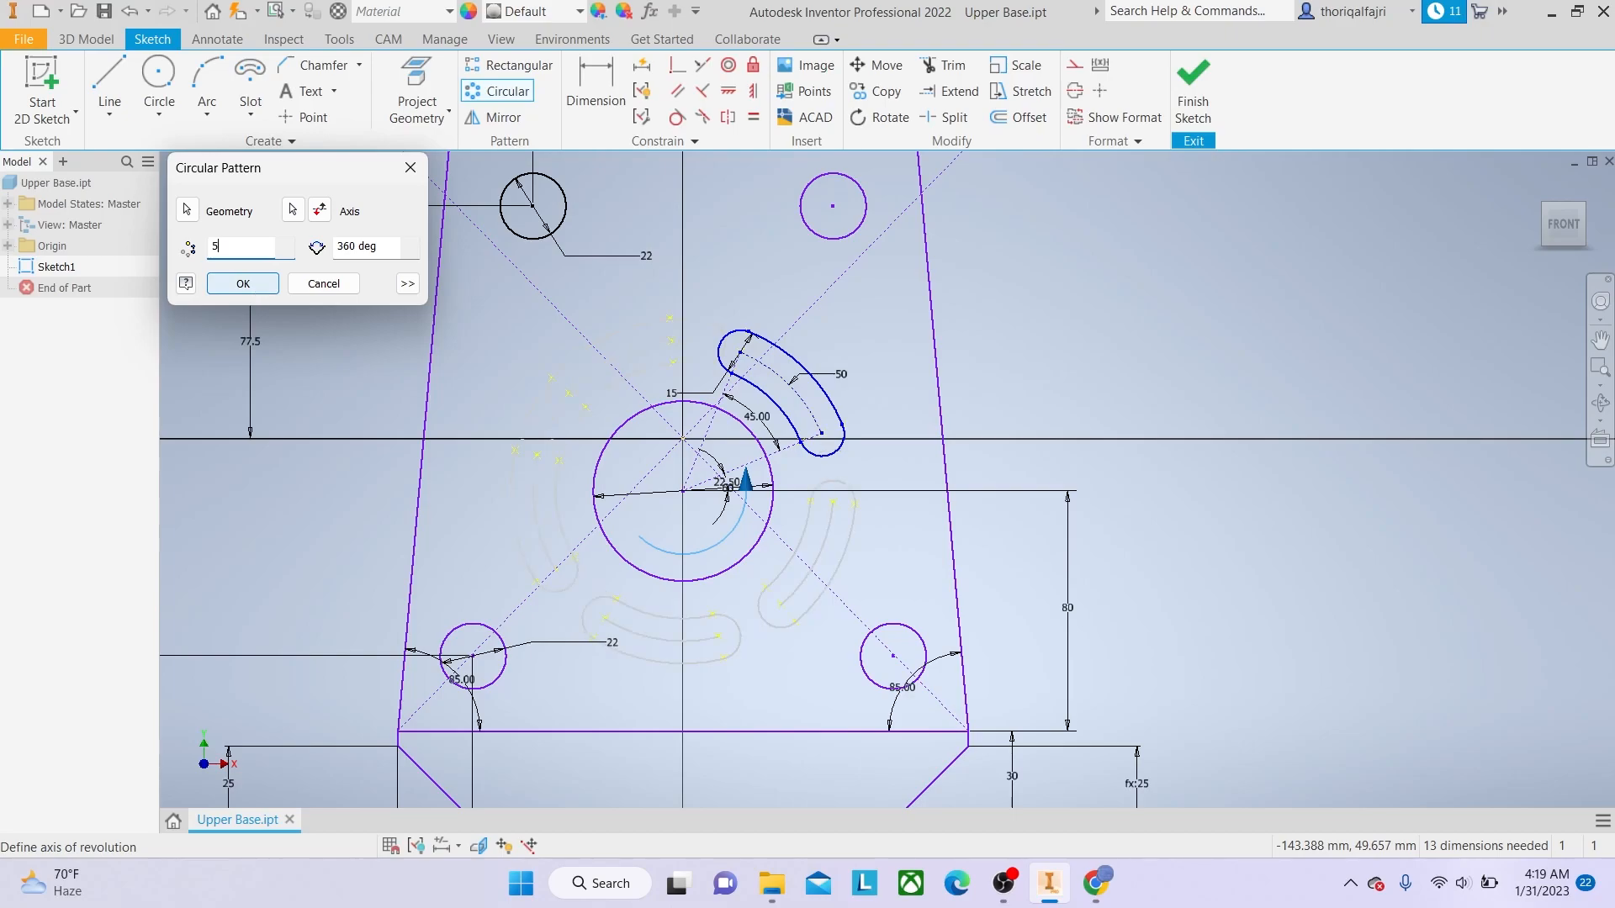
click(243, 284)
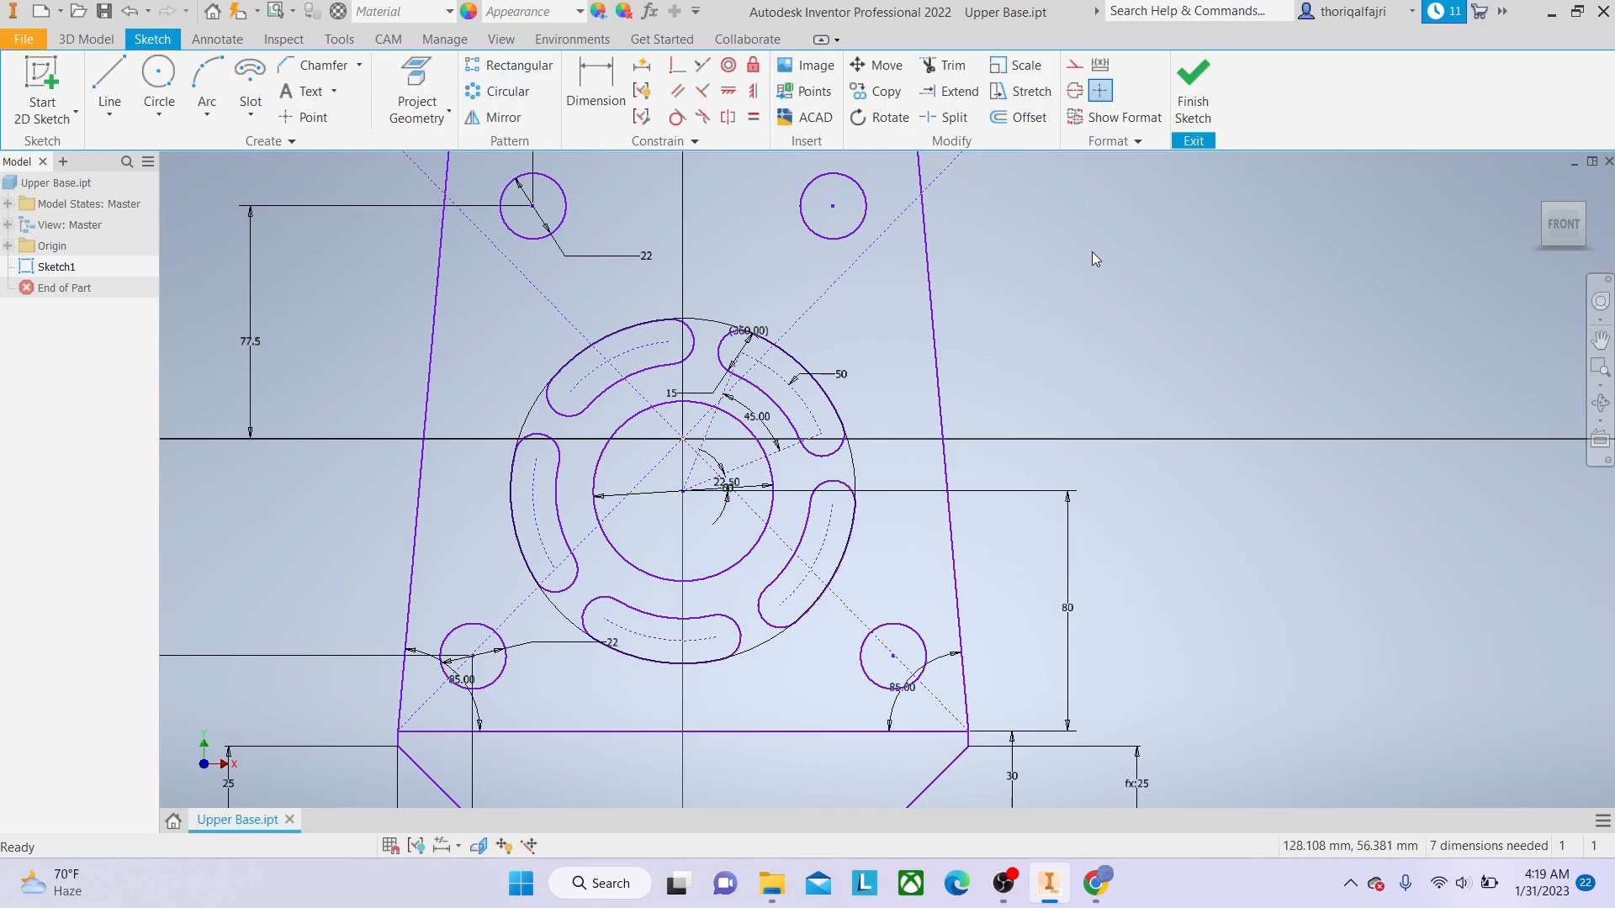
click(1195, 97)
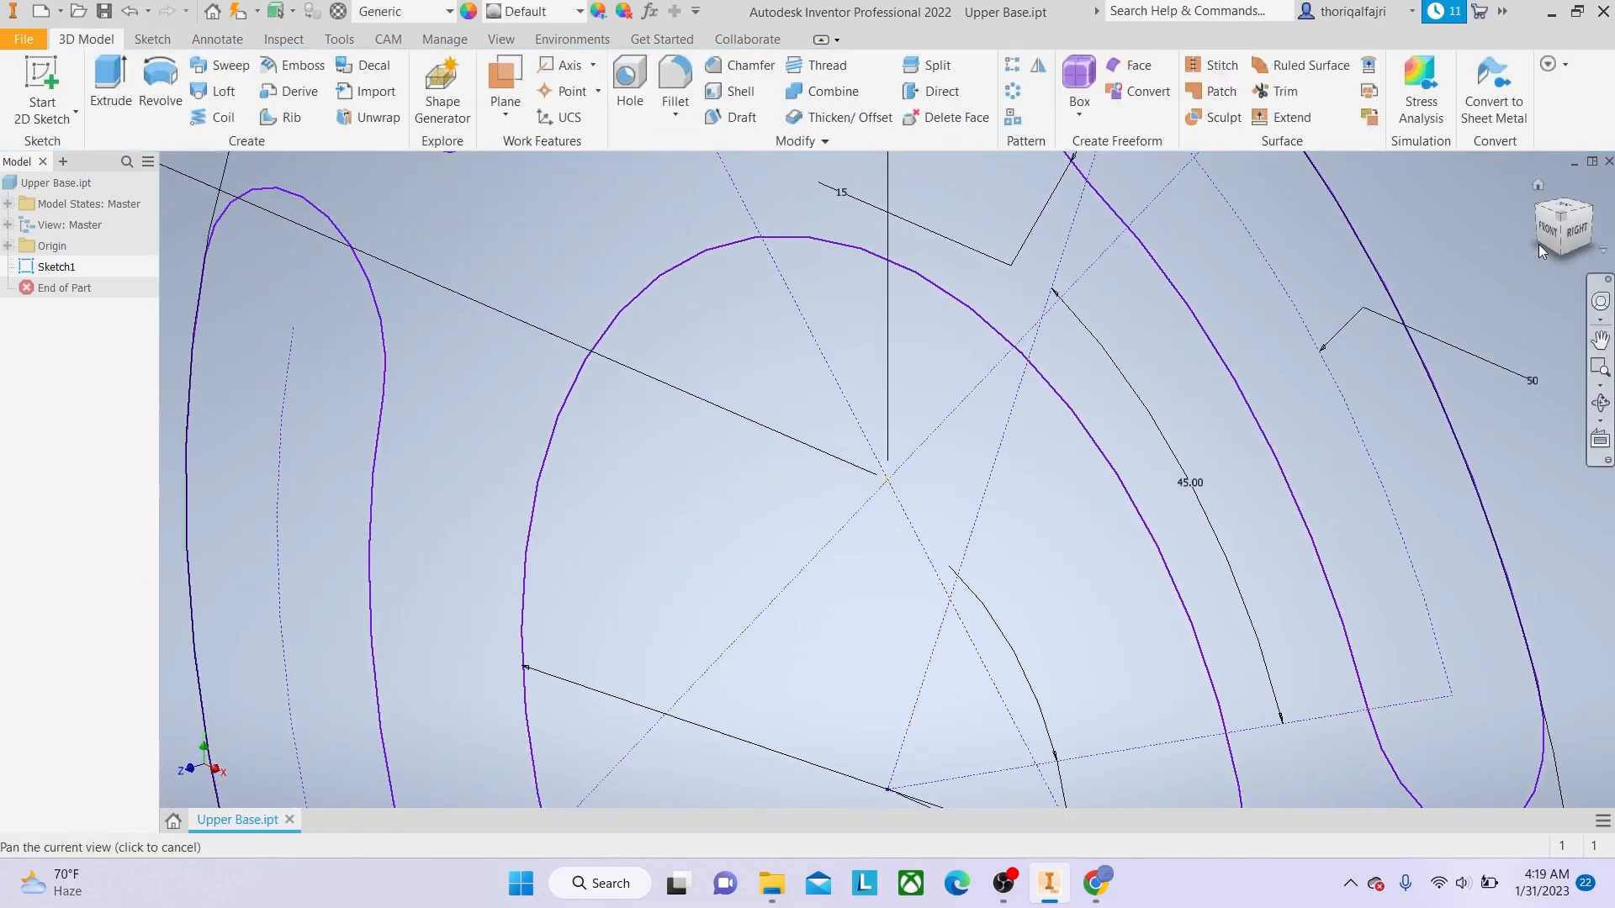